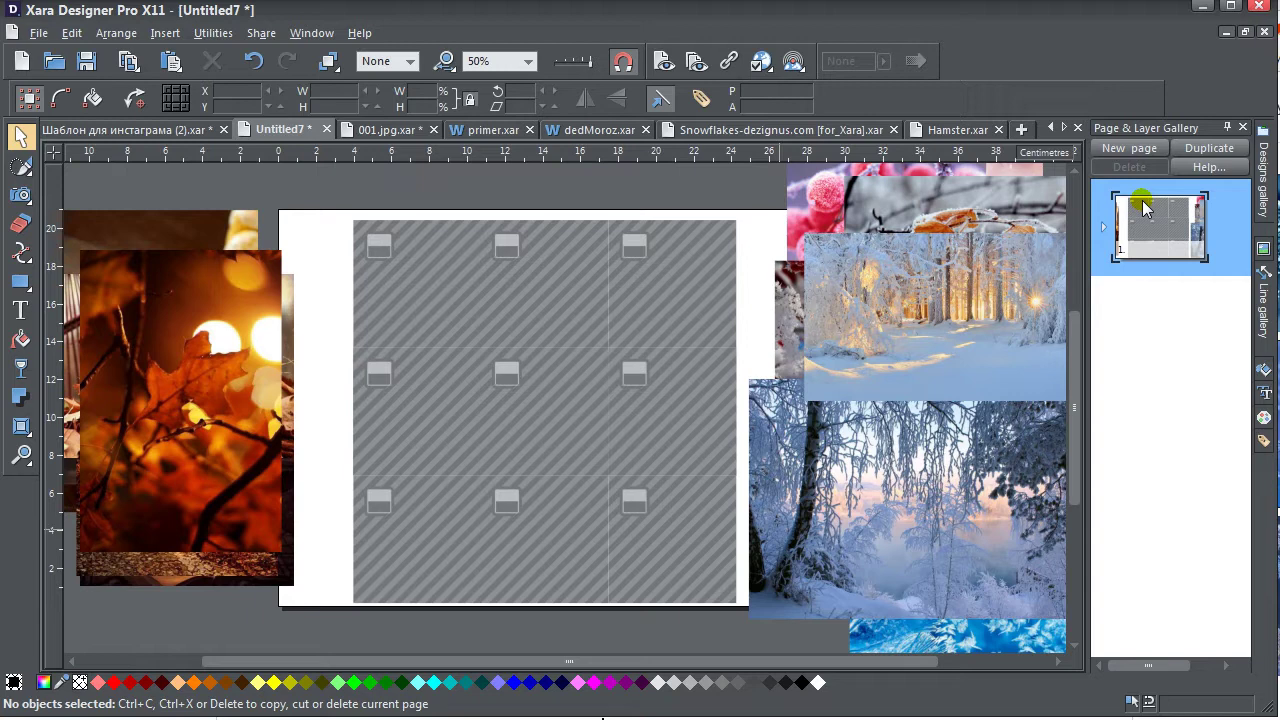
# Switch to the web browser, open Instagram in a new tab and go to the buy__original profile
pyautogui.moveTo(570, 368)
pyautogui.mouseDown()
pyautogui.moveTo(700, 394)
pyautogui.moveTo(611, 368)
pyautogui.mouseUp()
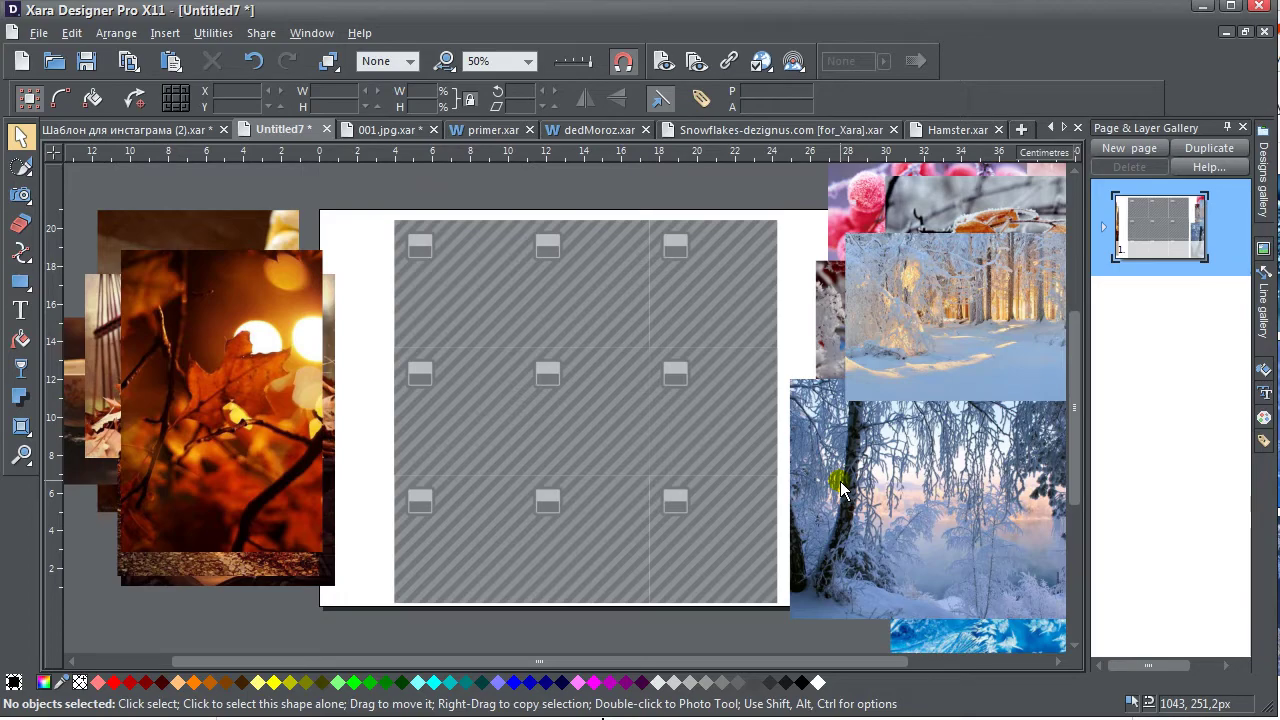
pyautogui.hotkey('alt', 'Tab')
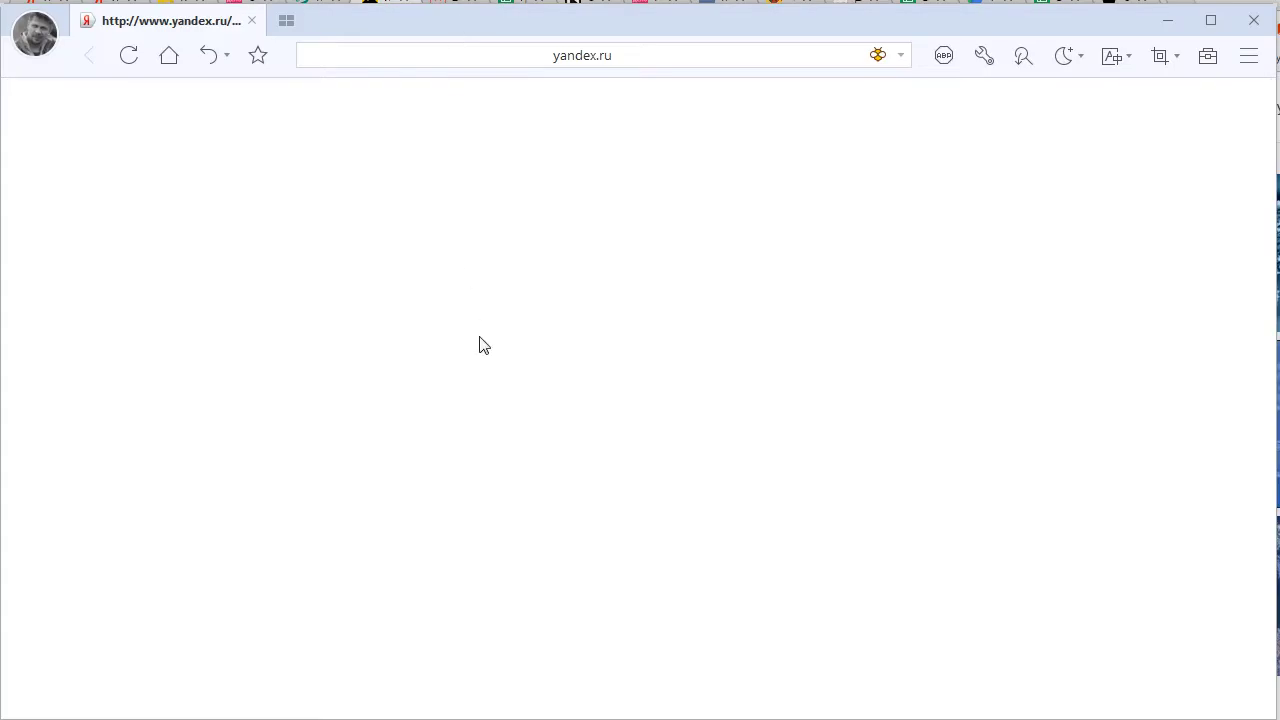
pyautogui.click(285, 20)
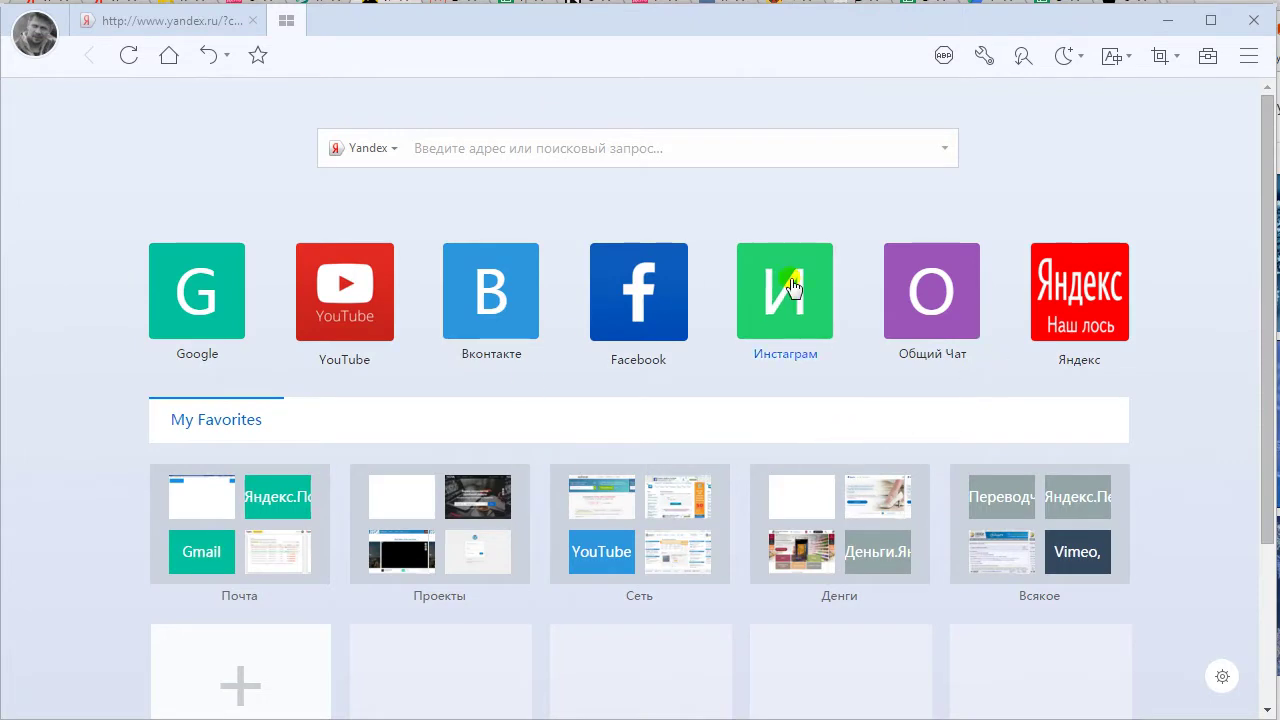
pyautogui.click(790, 282)
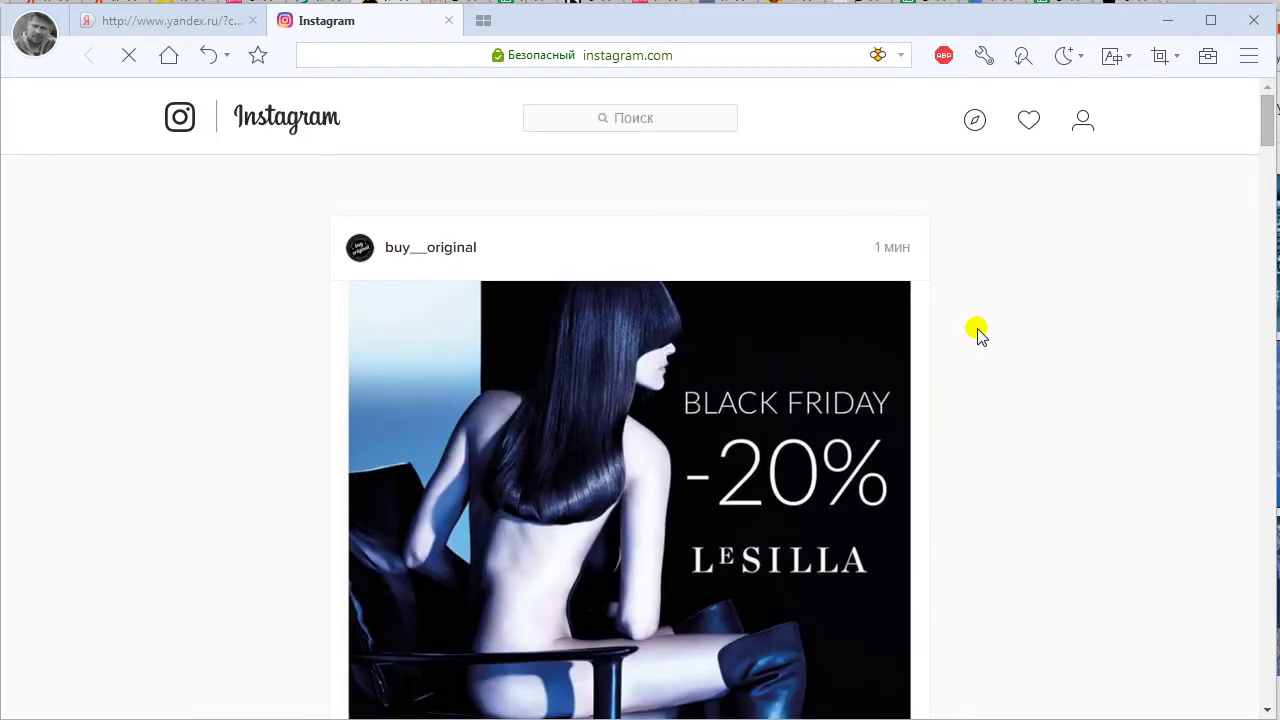
pyautogui.click(421, 249)
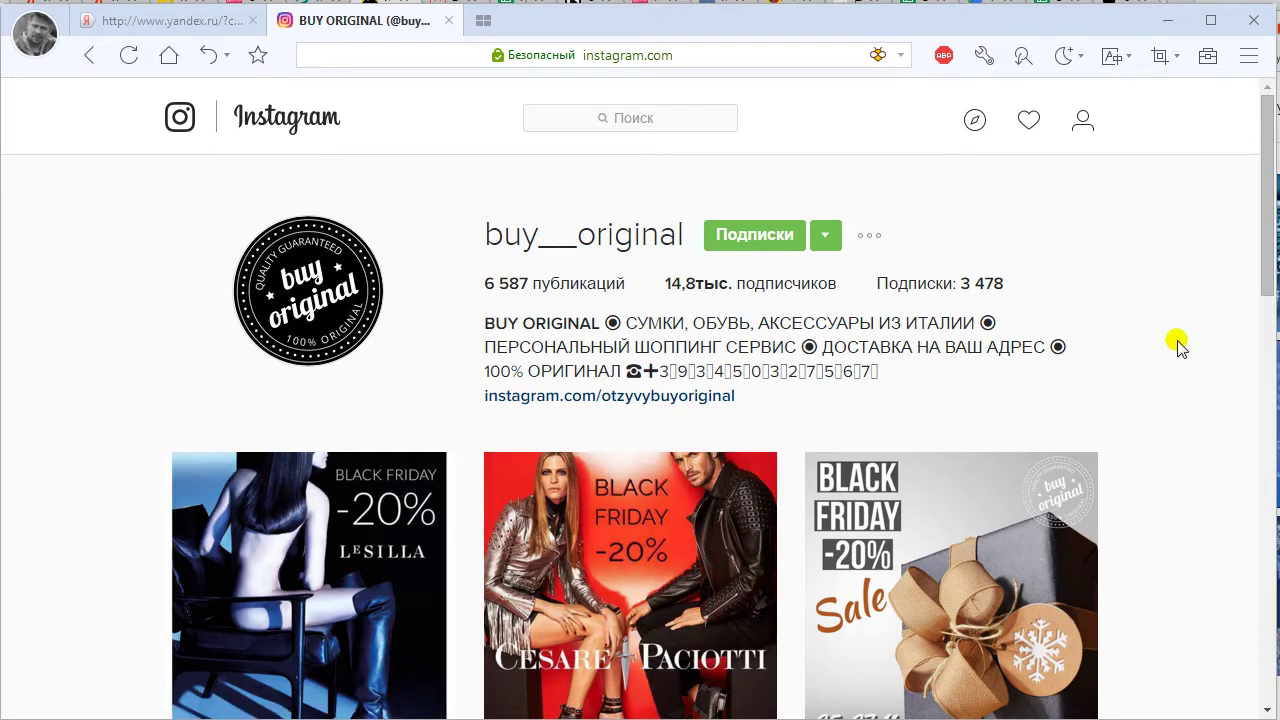
# Look through the grid of post photos on the buy__original profile down to its last loaded row
pyautogui.scroll(-5, 1223, 253)
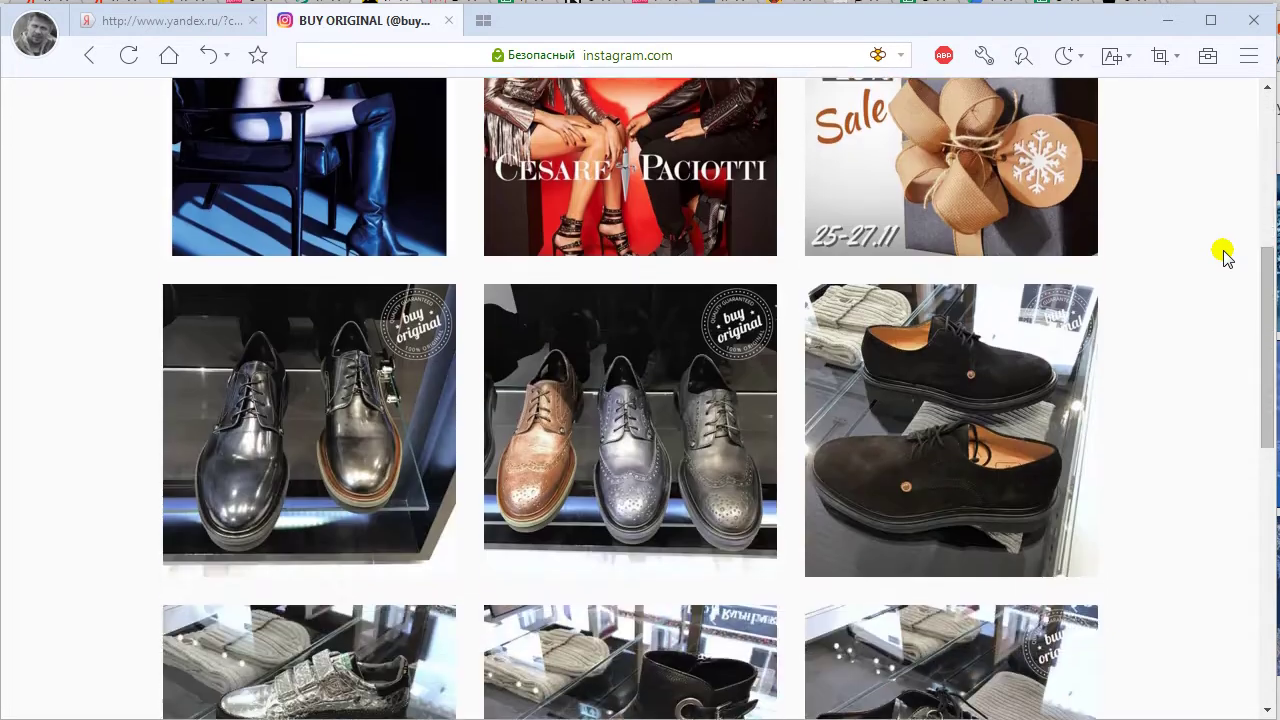
pyautogui.scroll(-7, 1225, 255)
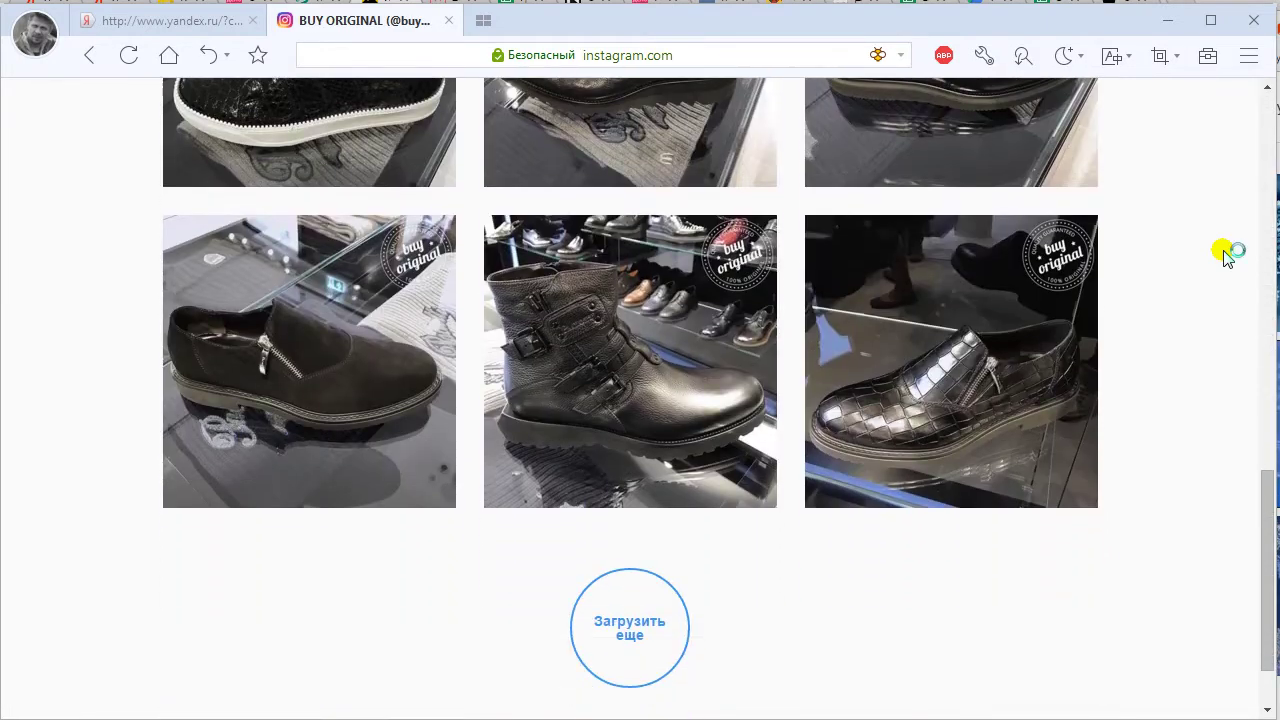
pyautogui.scroll(-1, 1225, 255)
pyautogui.scroll(4, 1225, 255)
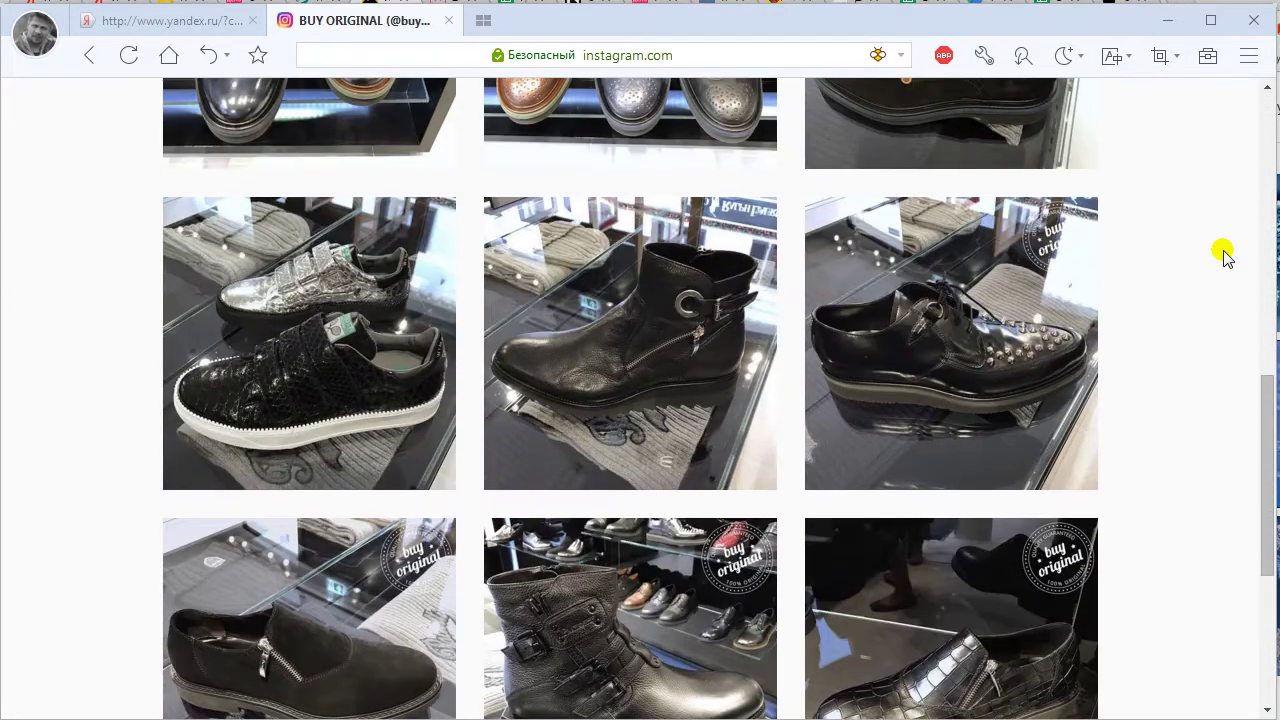
pyautogui.scroll(-3, 1225, 255)
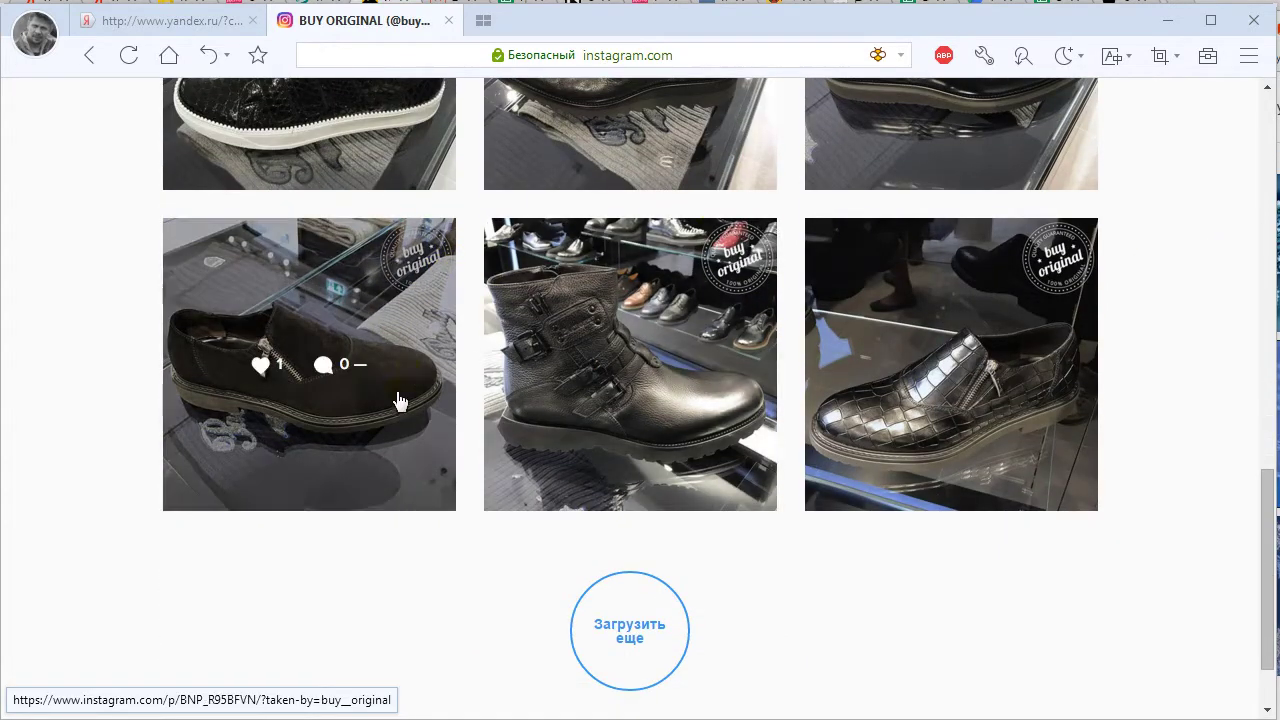
# View the black buckled boot post, page forward through the next three posts and close the post viewer
pyautogui.click(766, 466)
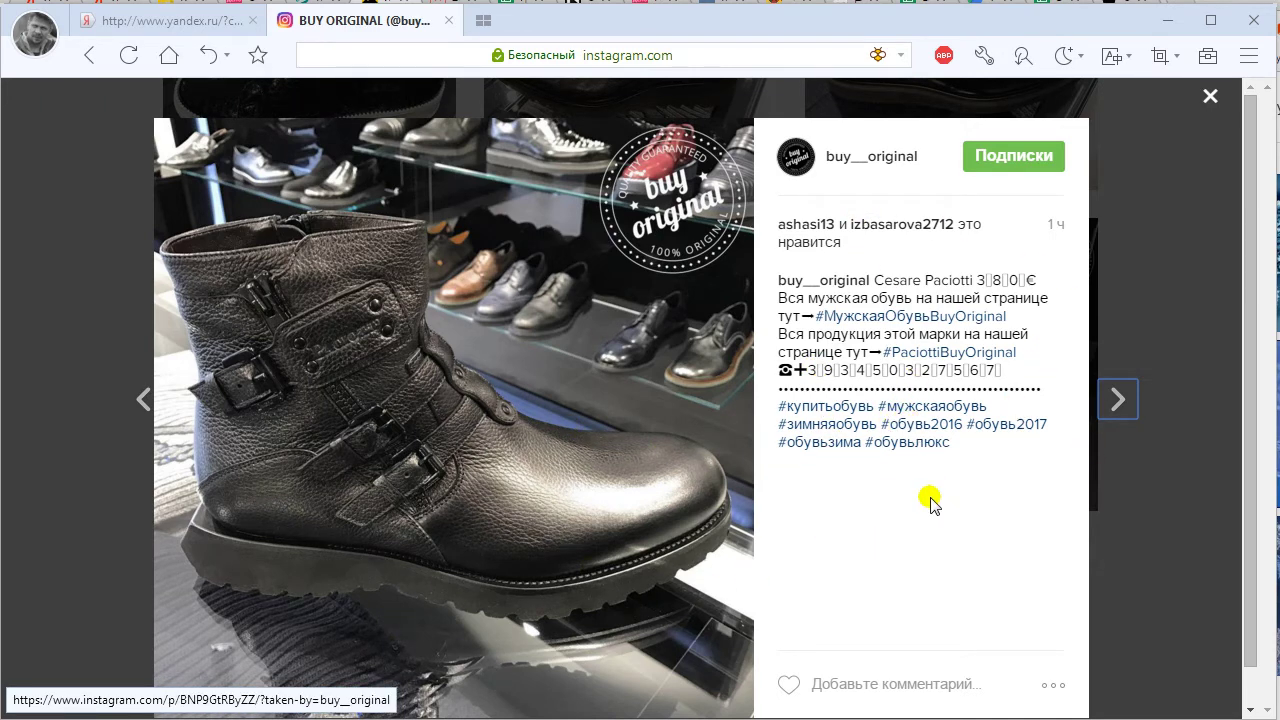
pyautogui.click(1121, 410)
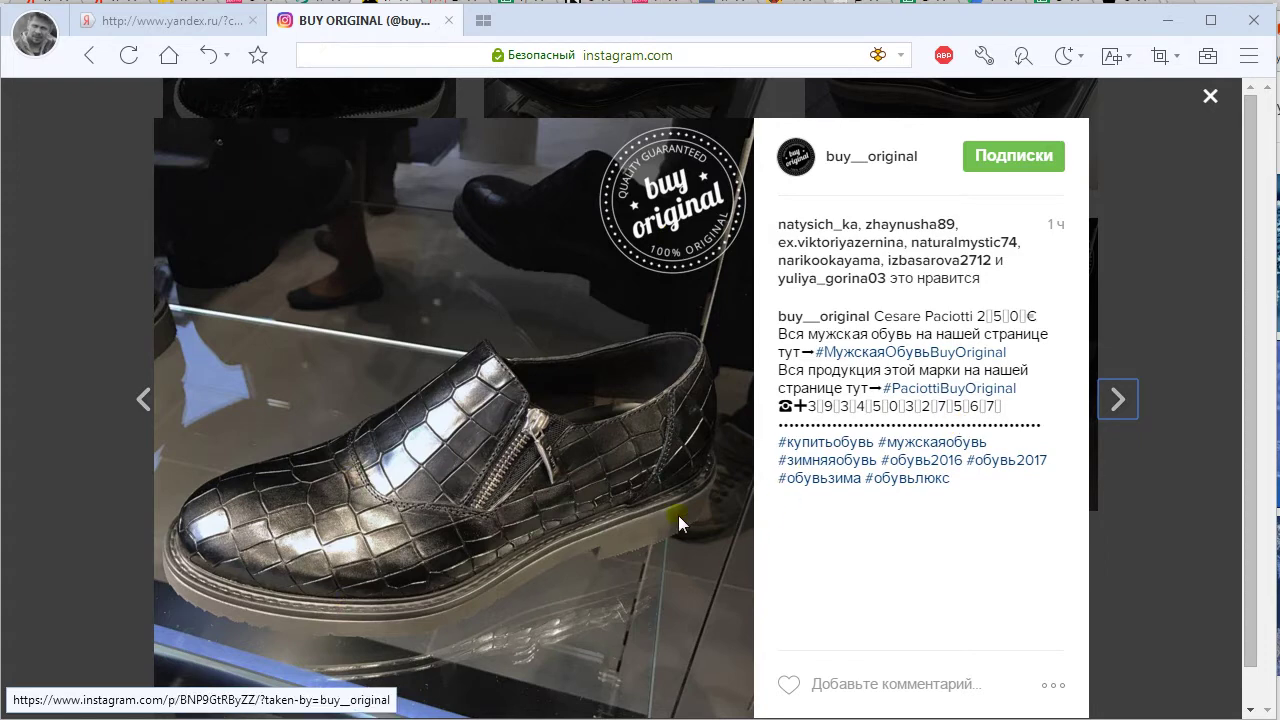
pyautogui.click(1119, 402)
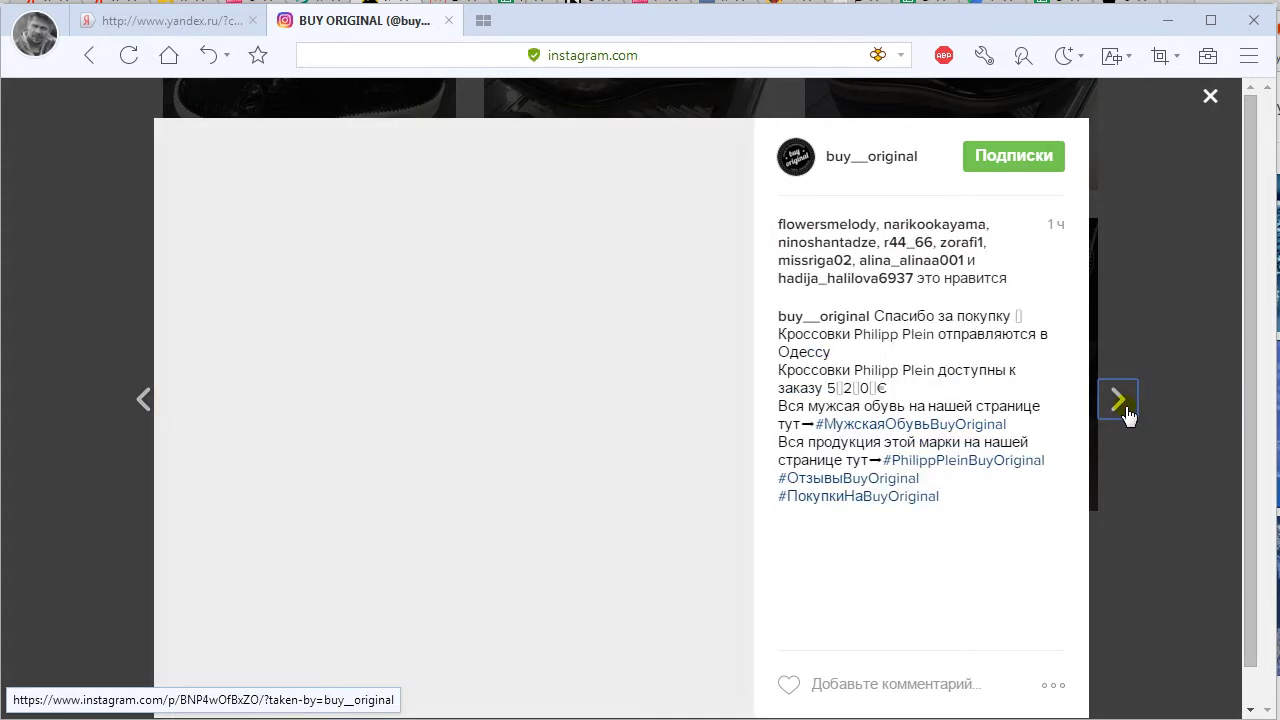
pyautogui.click(1119, 400)
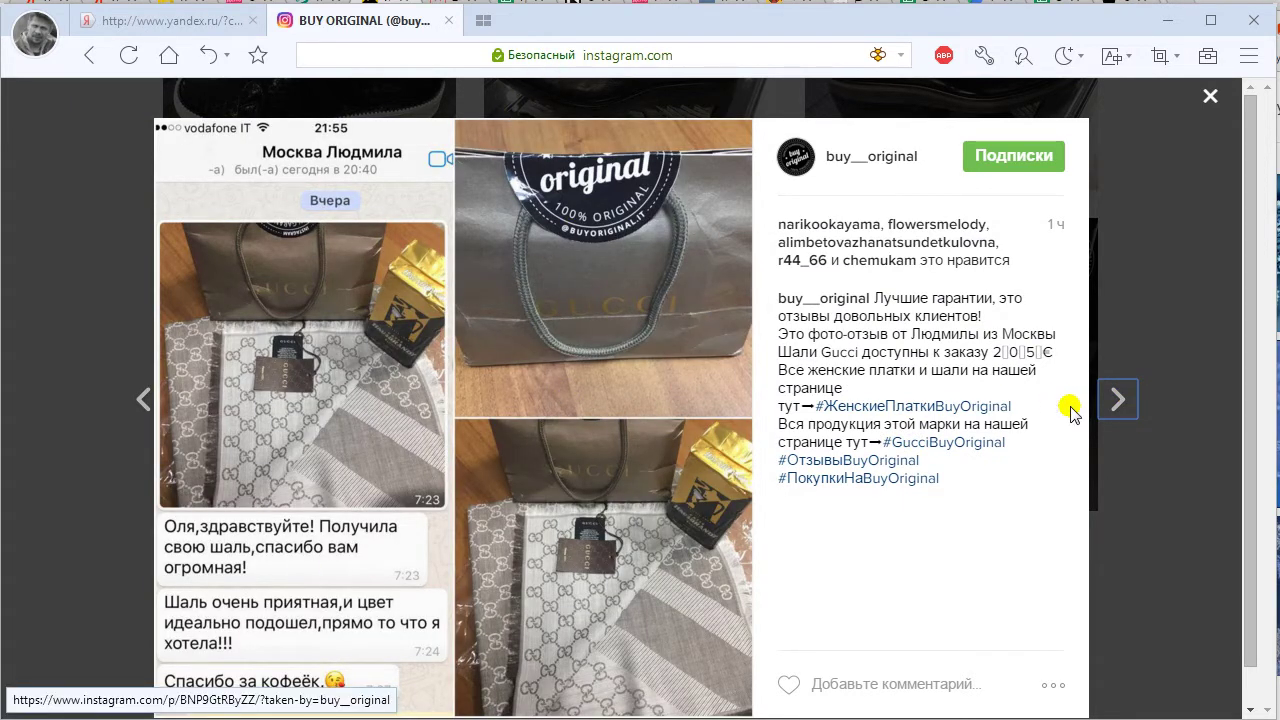
pyautogui.click(1191, 335)
# Compare the shoe photos with the Black Friday banners in the buy__original grid, examining how the rows look together
pyautogui.scroll(7, 1172, 335)
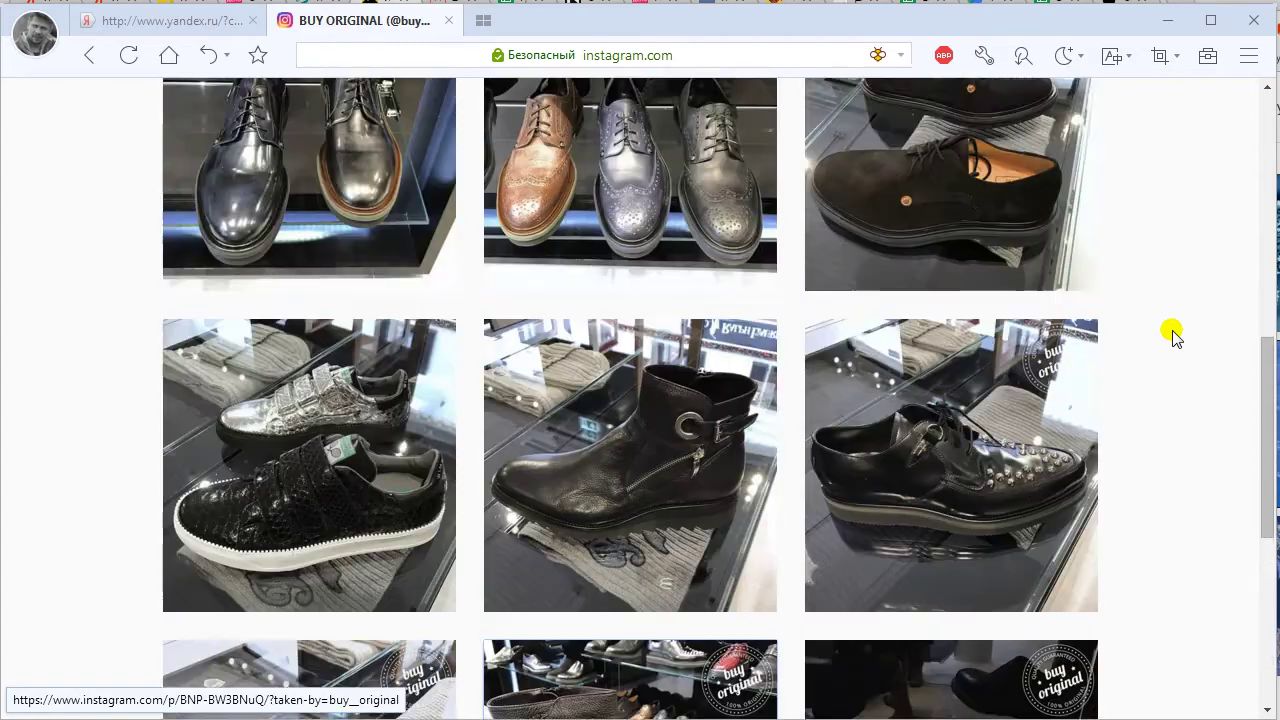
pyautogui.scroll(-2, 1172, 335)
pyautogui.scroll(-1, 1172, 335)
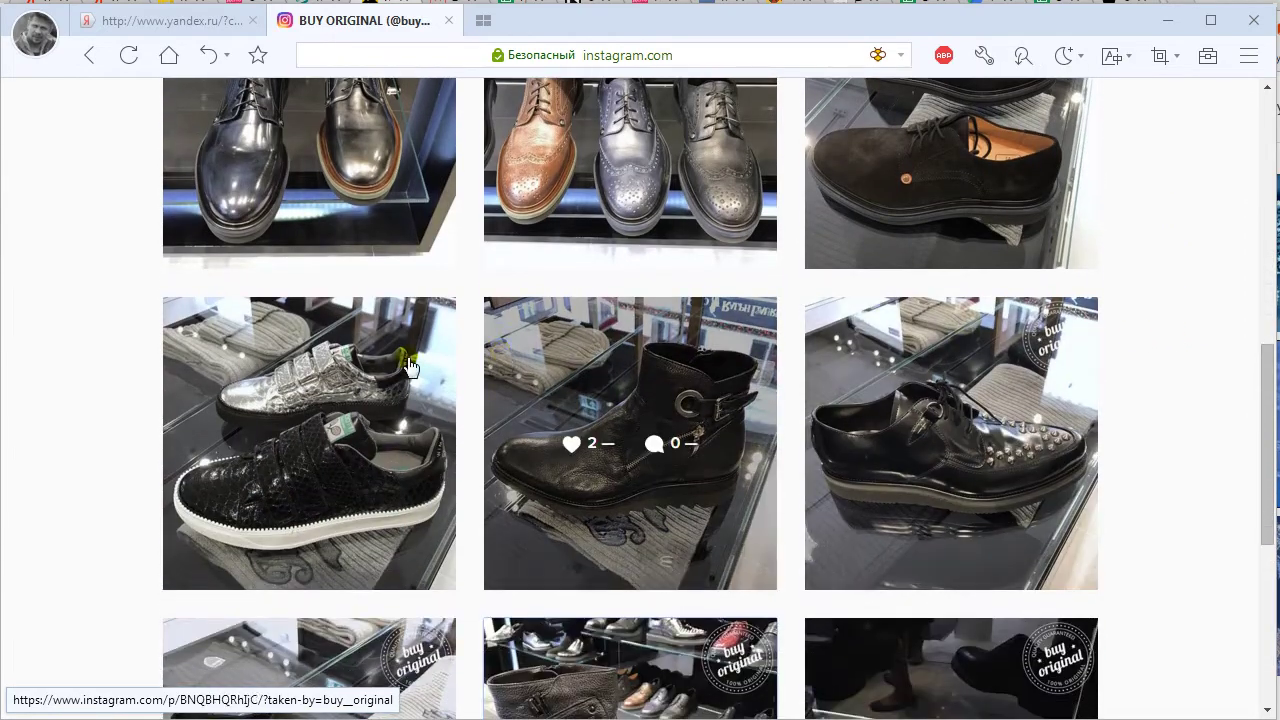
pyautogui.scroll(3, 1025, 372)
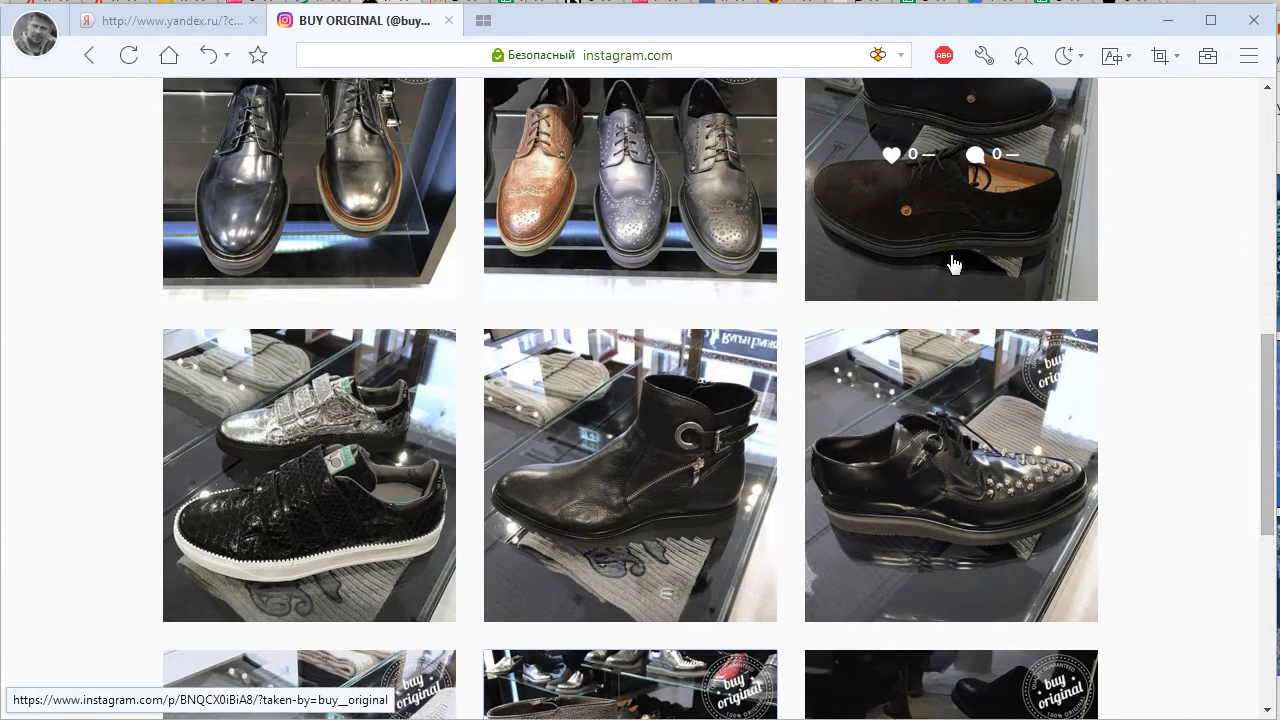
pyautogui.scroll(-2, 1025, 362)
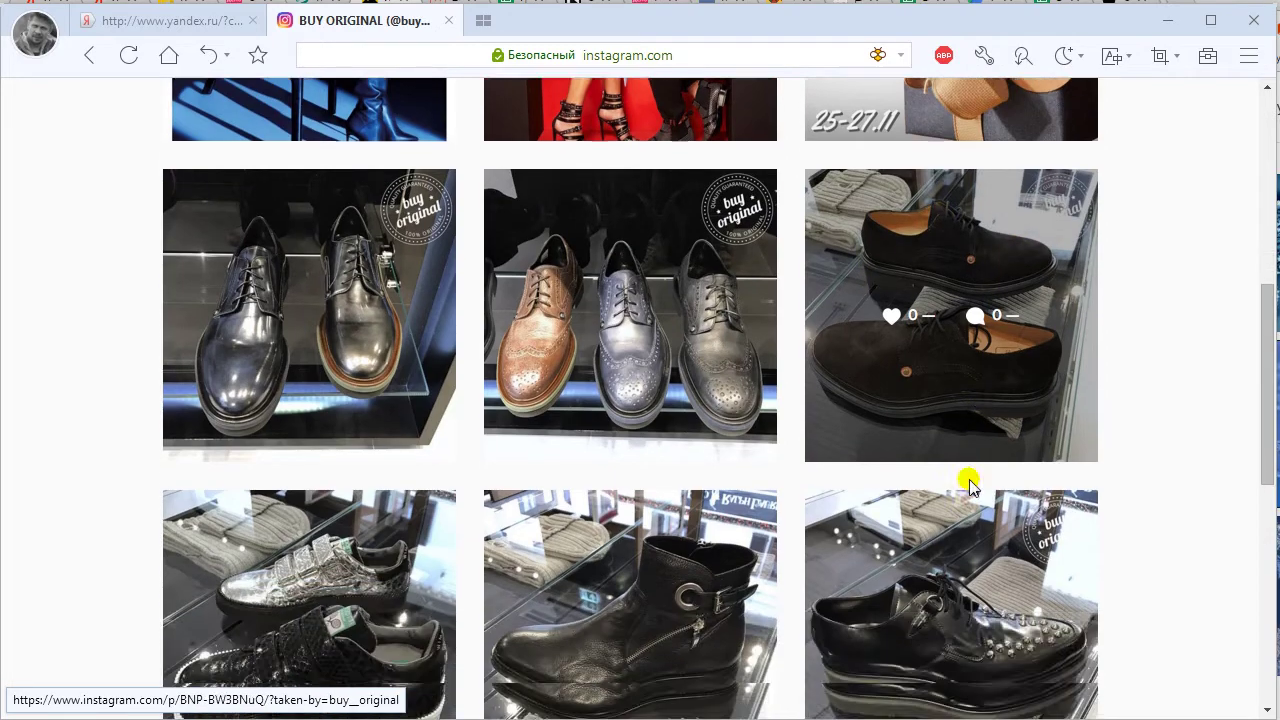
pyautogui.scroll(2, 934, 563)
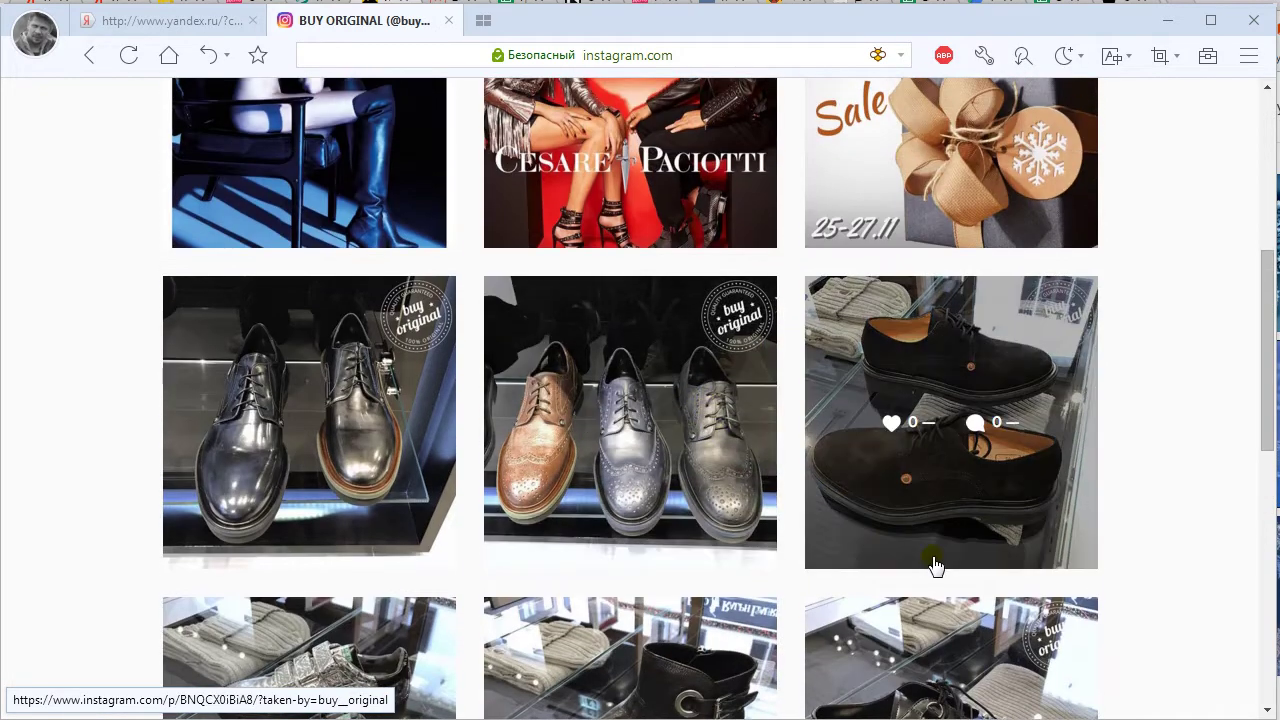
pyautogui.scroll(5, 934, 563)
pyautogui.scroll(-3, 755, 594)
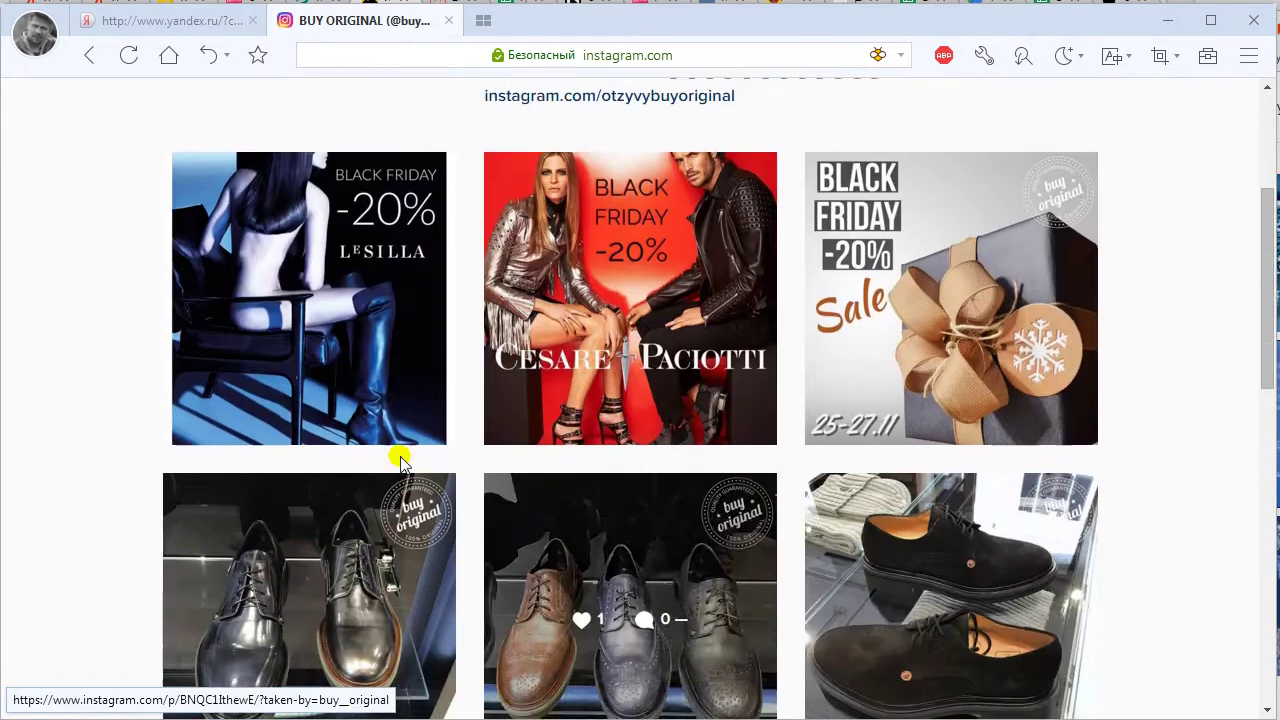
pyautogui.scroll(3, 1130, 335)
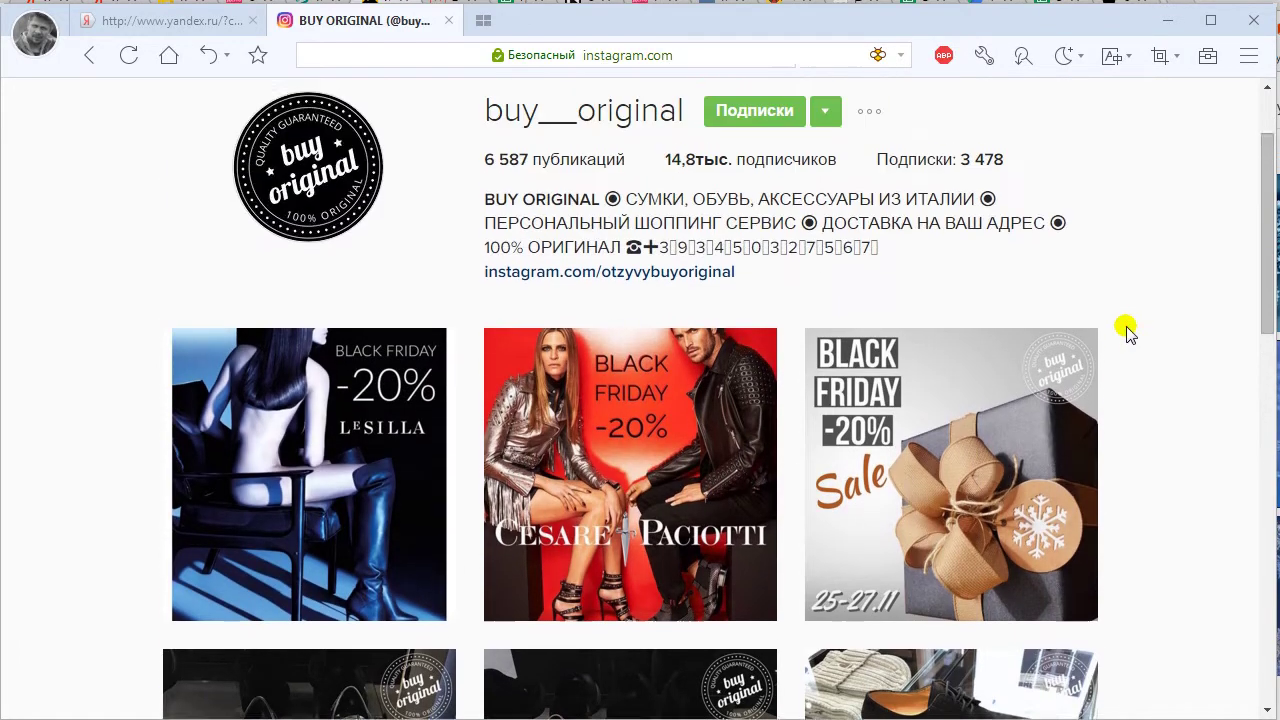
pyautogui.click(750, 288)
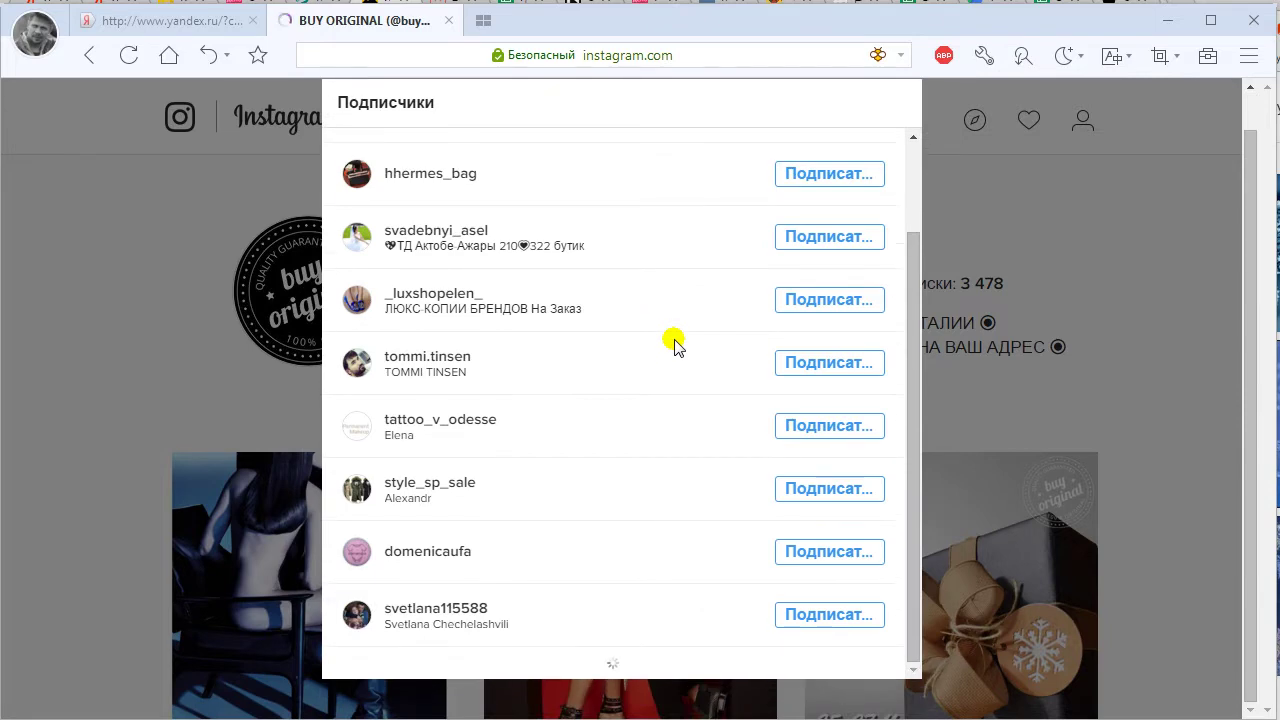
pyautogui.click(448, 558)
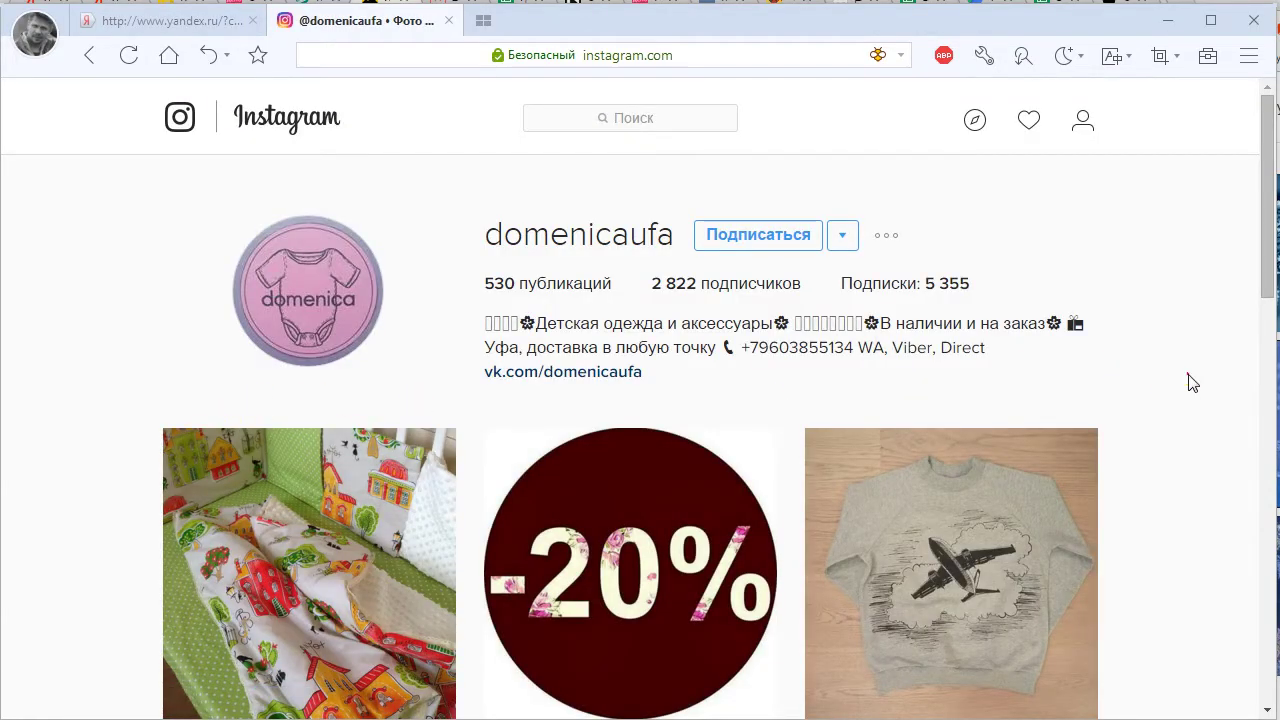
pyautogui.scroll(-6, 1190, 380)
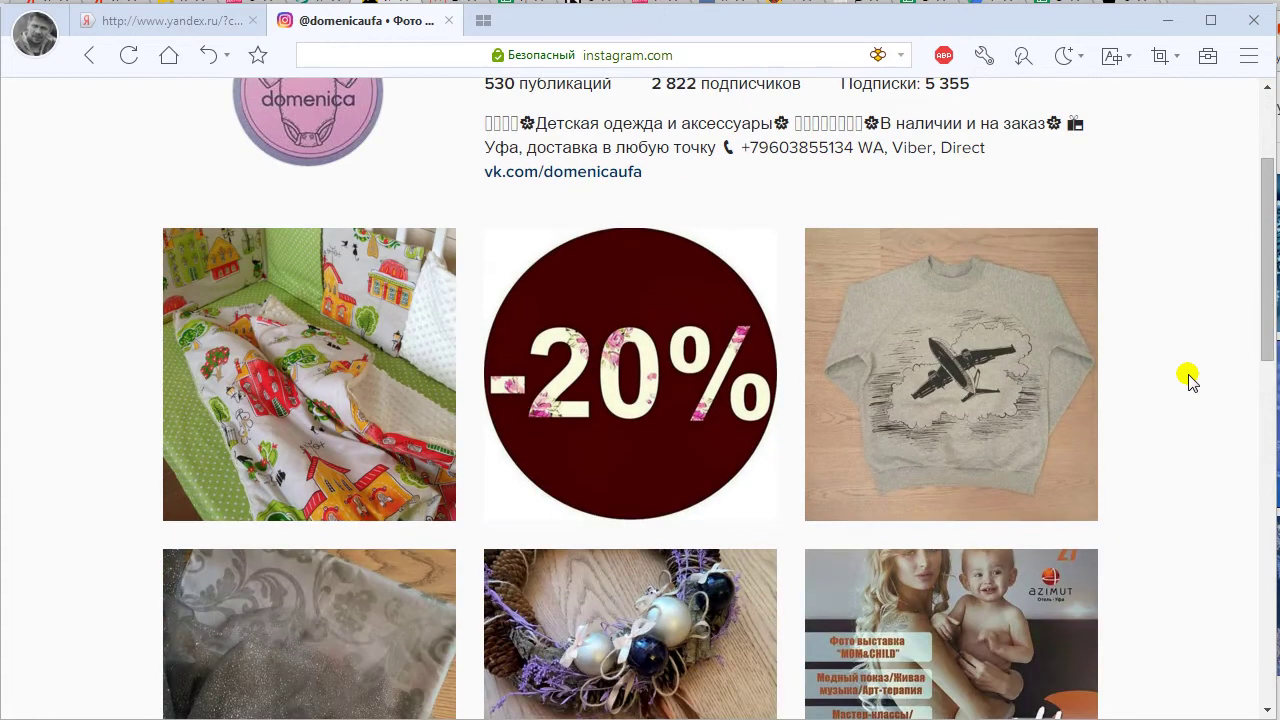
pyautogui.scroll(-4, 1190, 380)
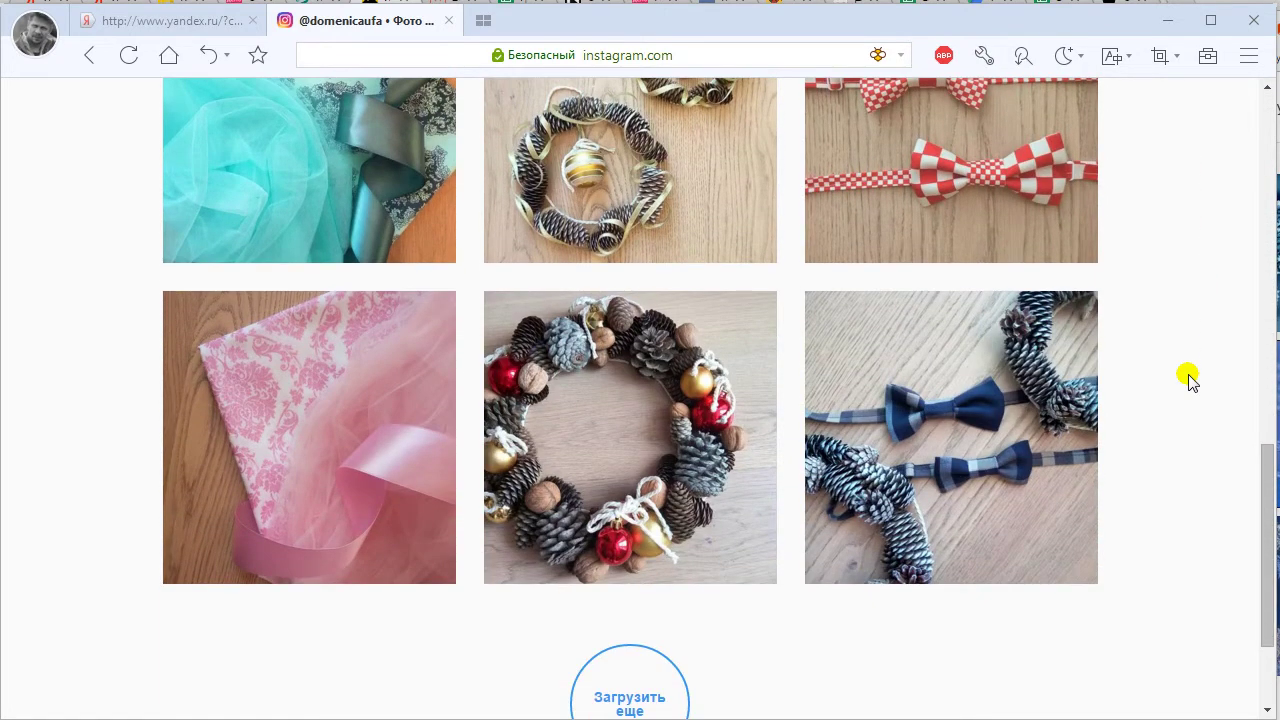
pyautogui.scroll(4, 520, 400)
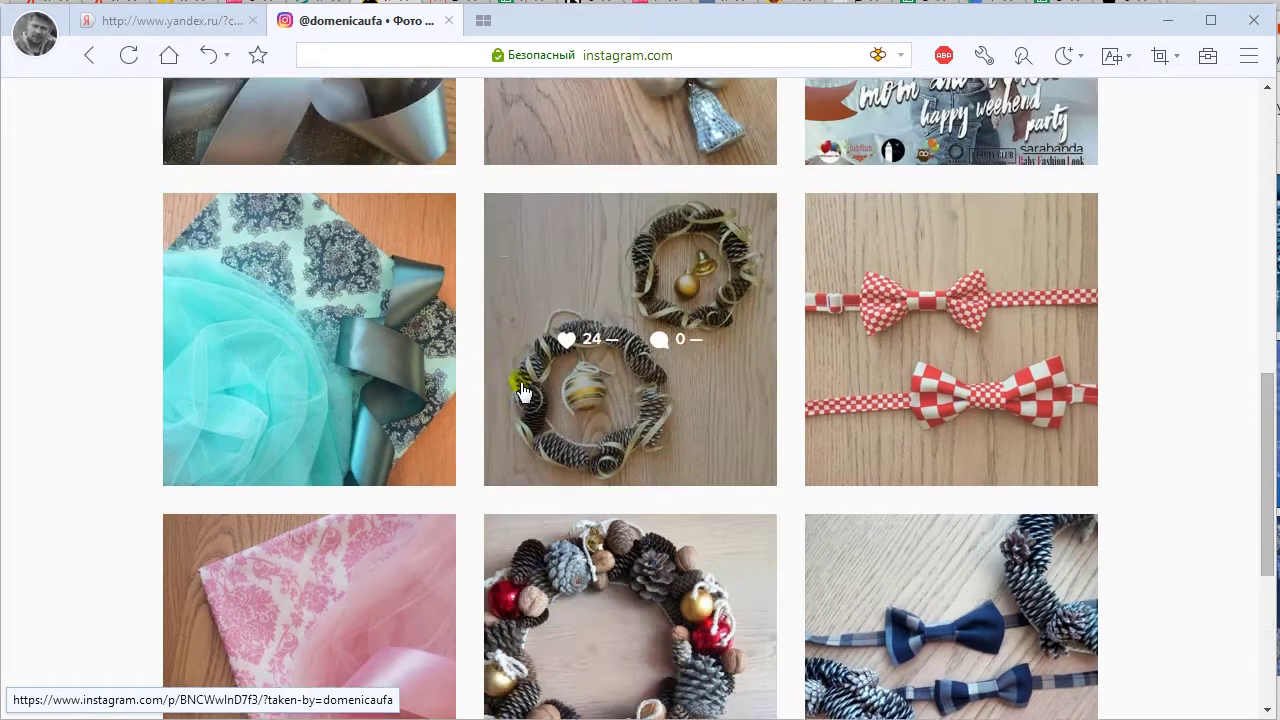
pyautogui.scroll(3, 503, 390)
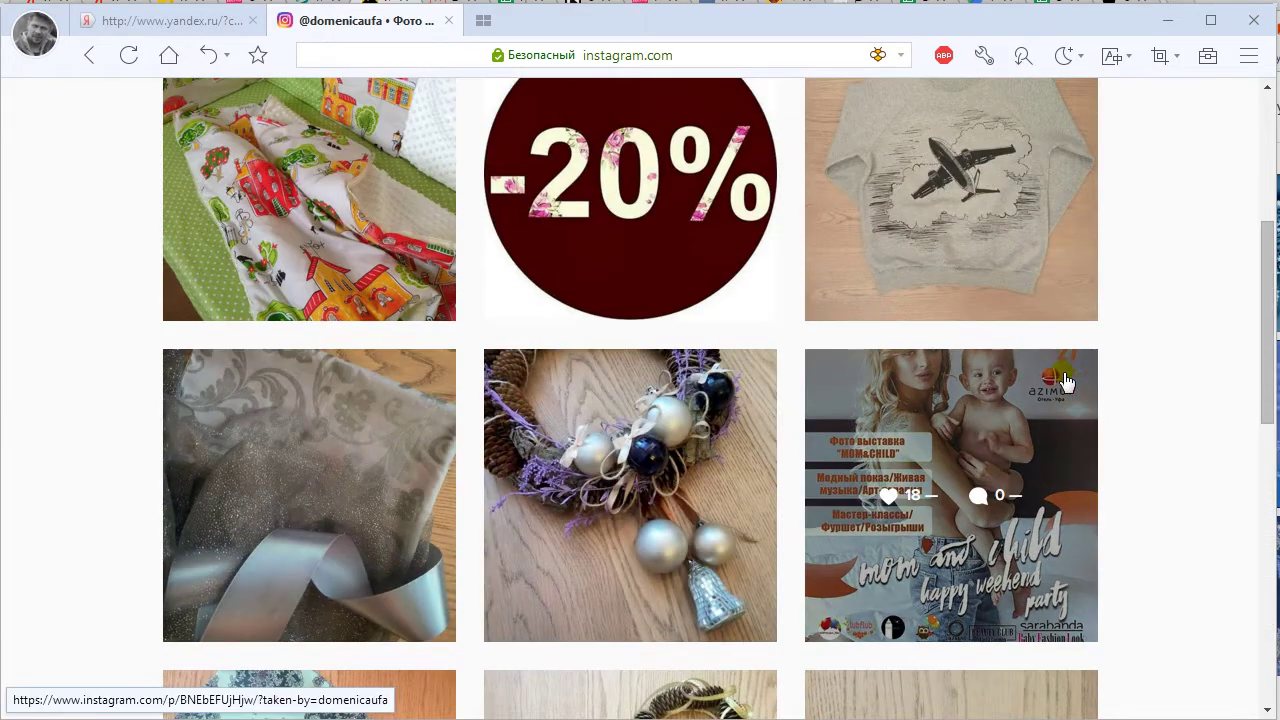
pyautogui.scroll(-4, 1120, 411)
pyautogui.scroll(8, 1120, 411)
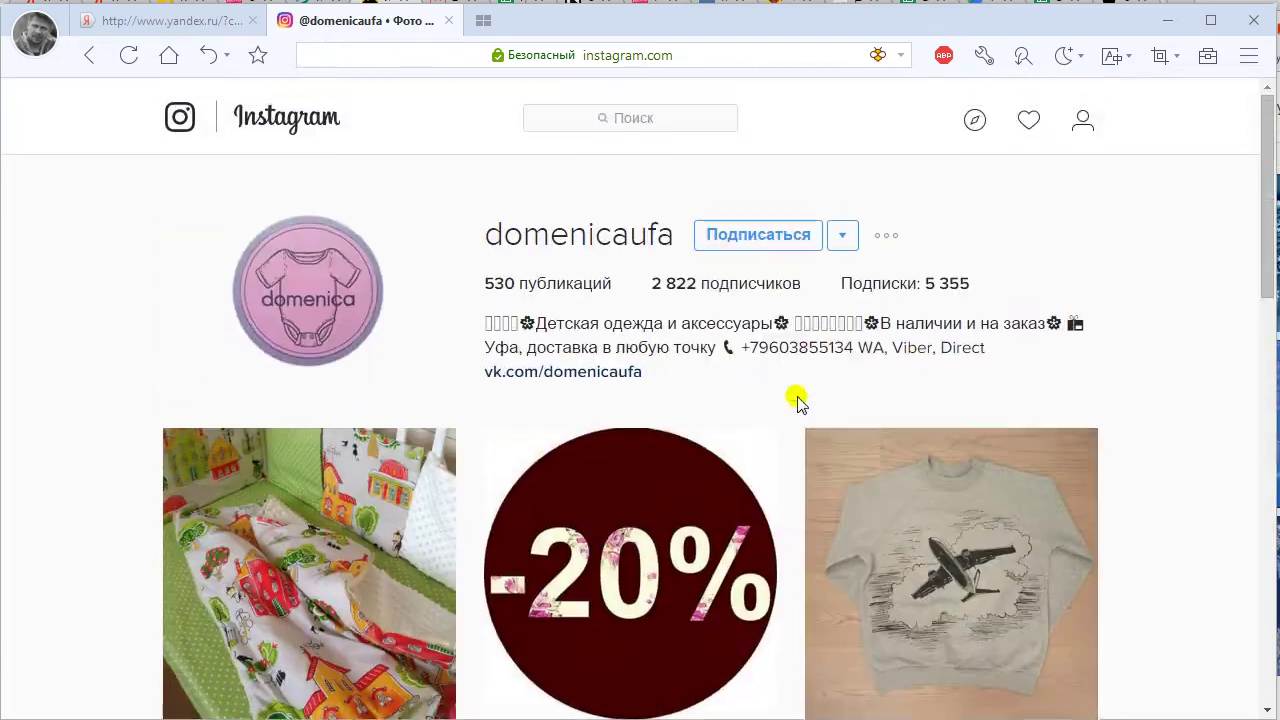
pyautogui.scroll(-12, 1040, 467)
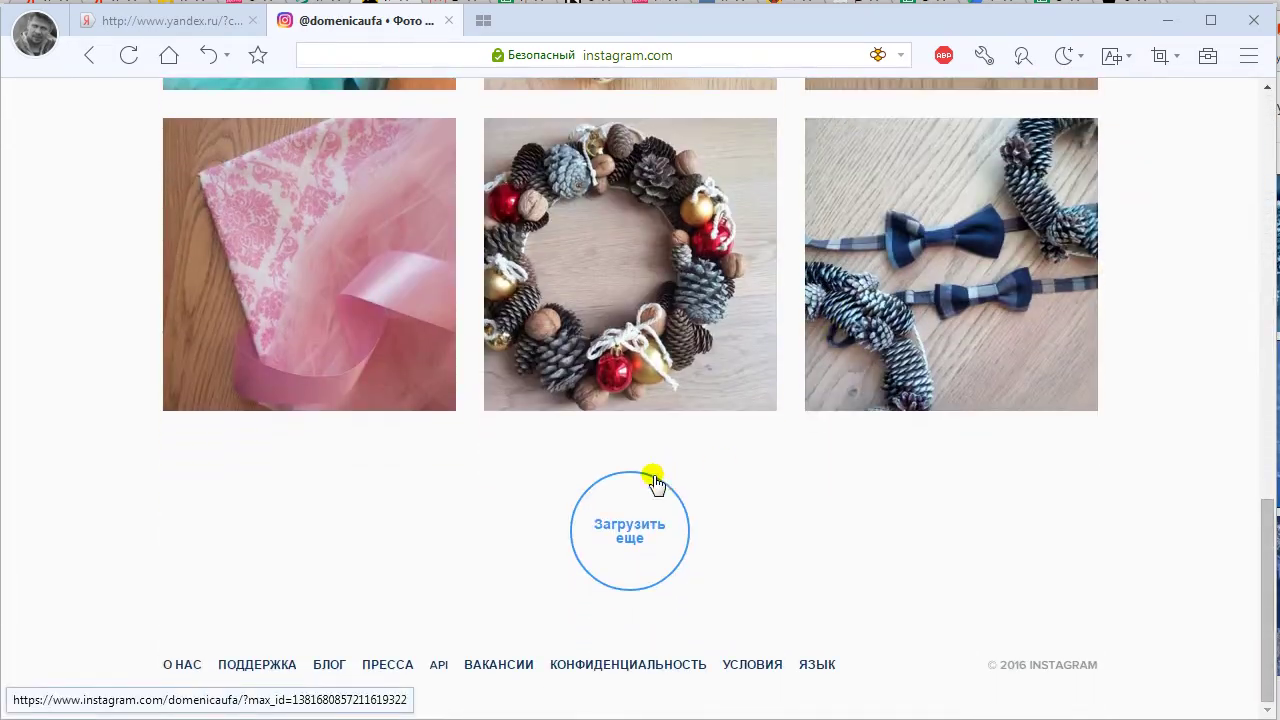
pyautogui.click(668, 522)
pyautogui.scroll(-5, 1080, 506)
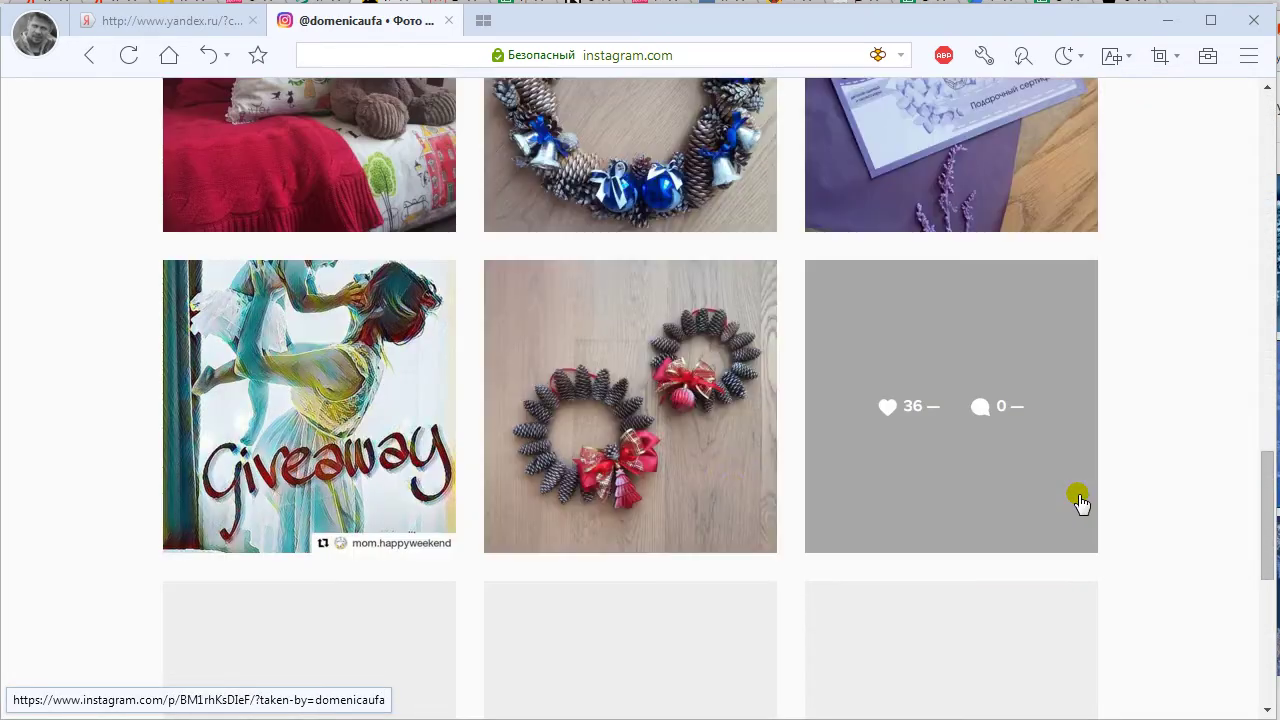
pyautogui.scroll(-5, 1012, 450)
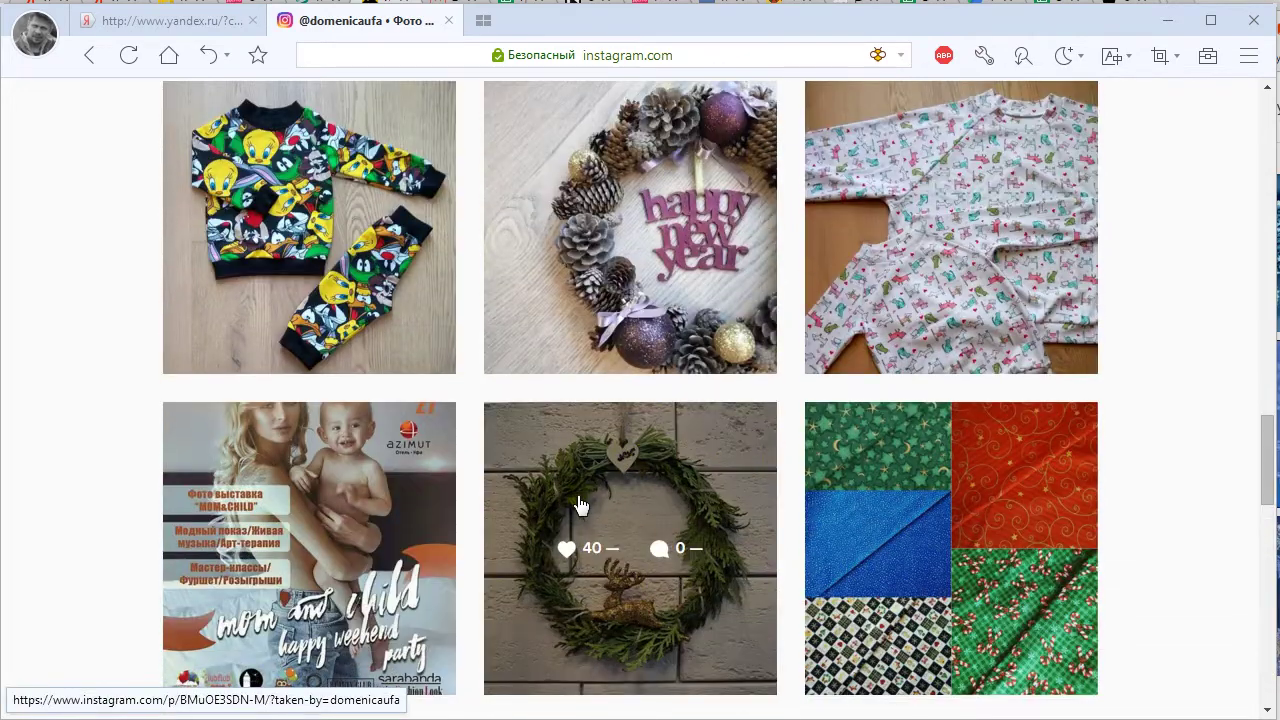
pyautogui.scroll(3, 580, 505)
pyautogui.scroll(3, 737, 437)
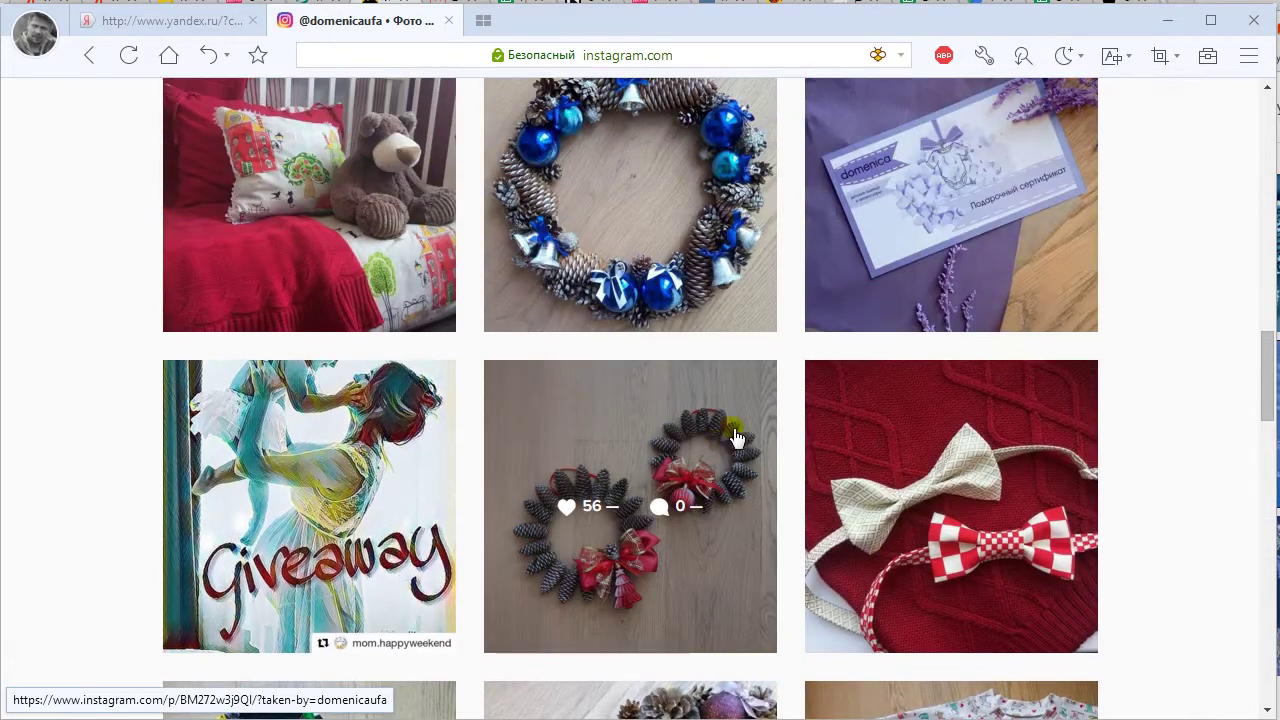
pyautogui.scroll(-6, 565, 416)
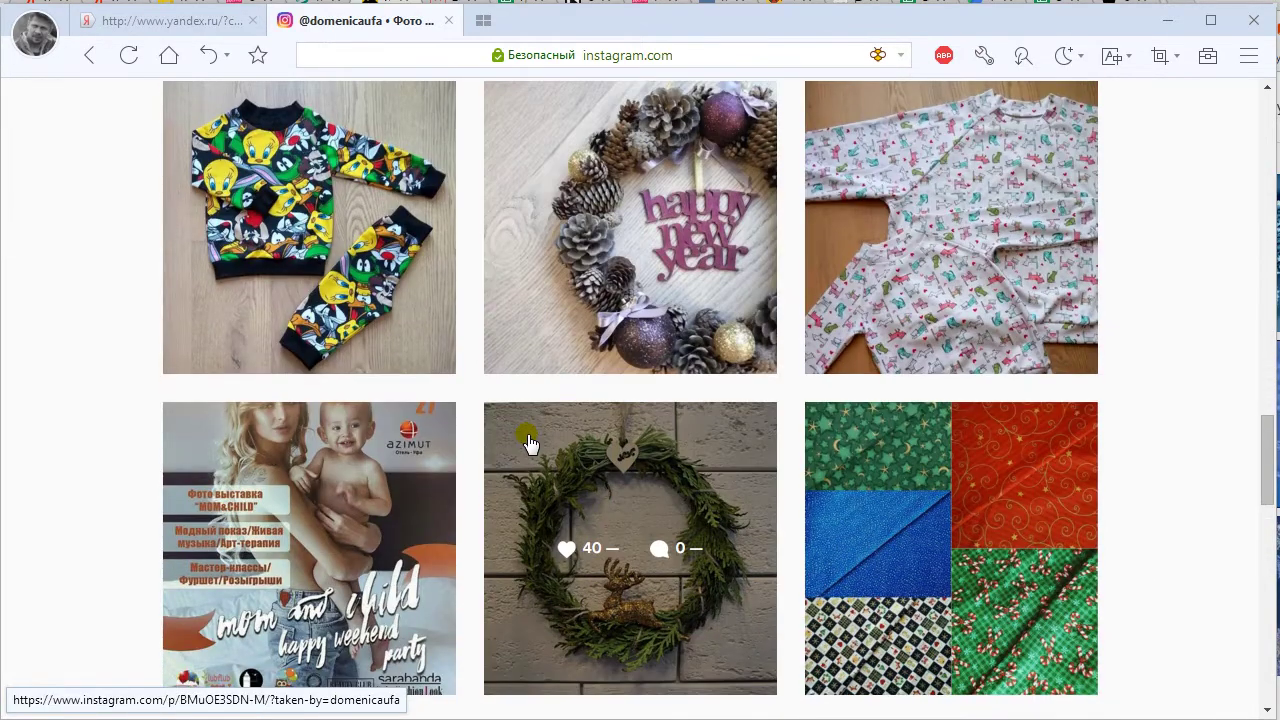
pyautogui.scroll(-3, 986, 533)
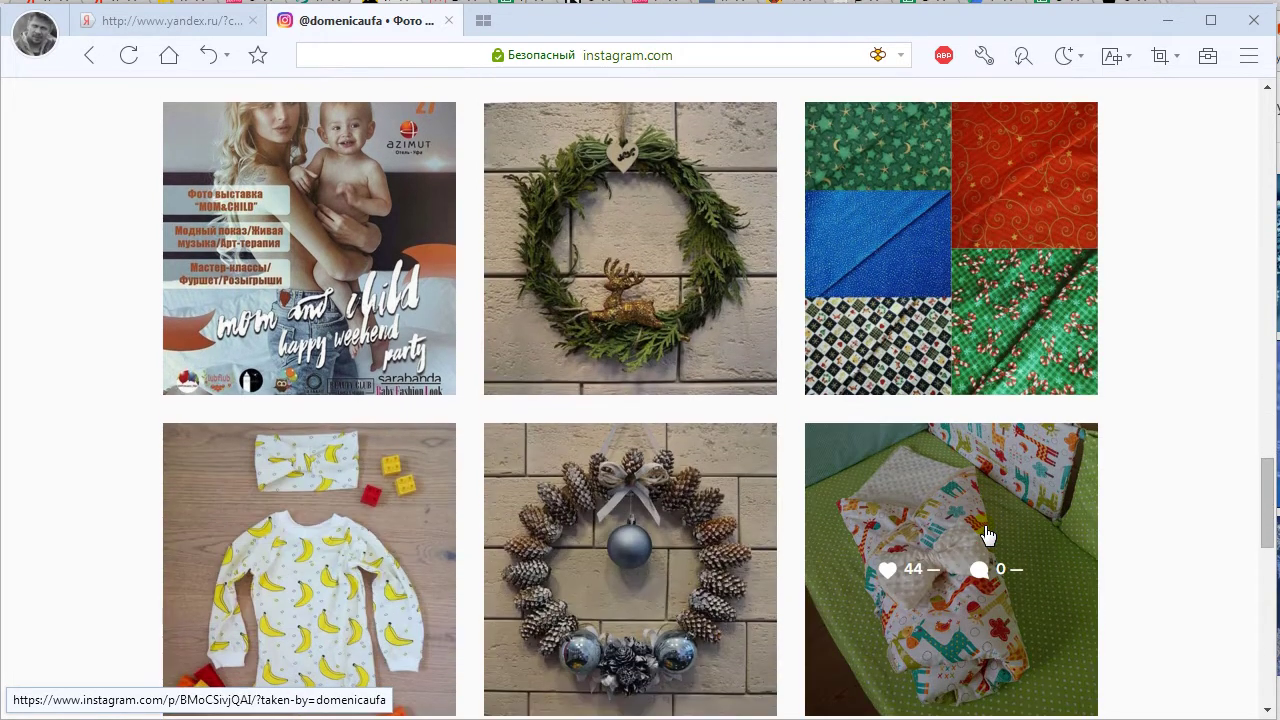
pyautogui.scroll(-5, 817, 545)
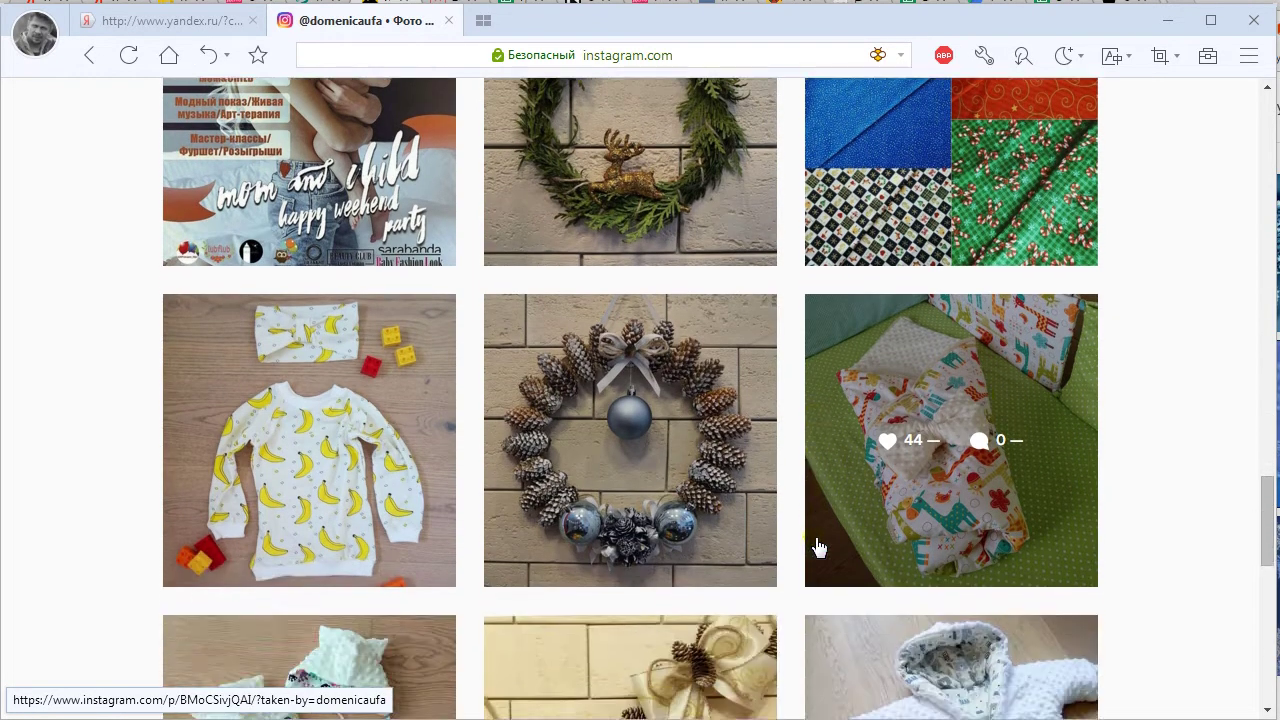
pyautogui.scroll(-4, 1045, 490)
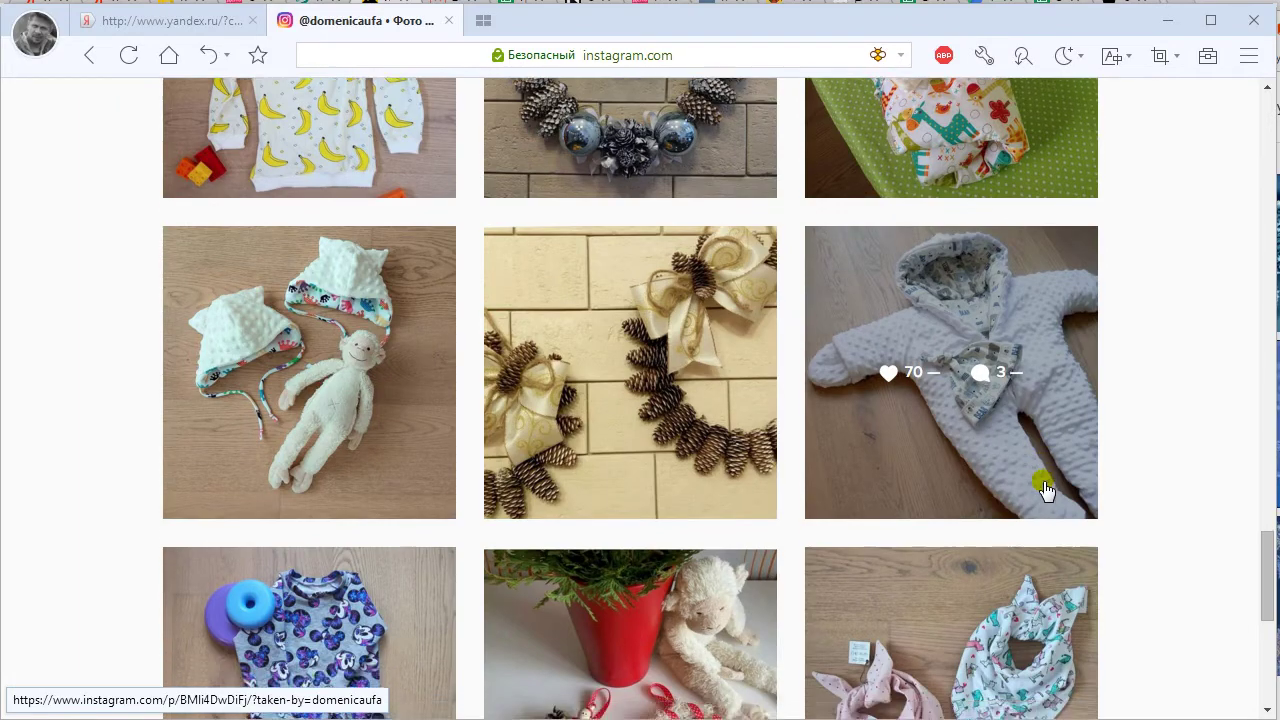
pyautogui.scroll(-2, 938, 312)
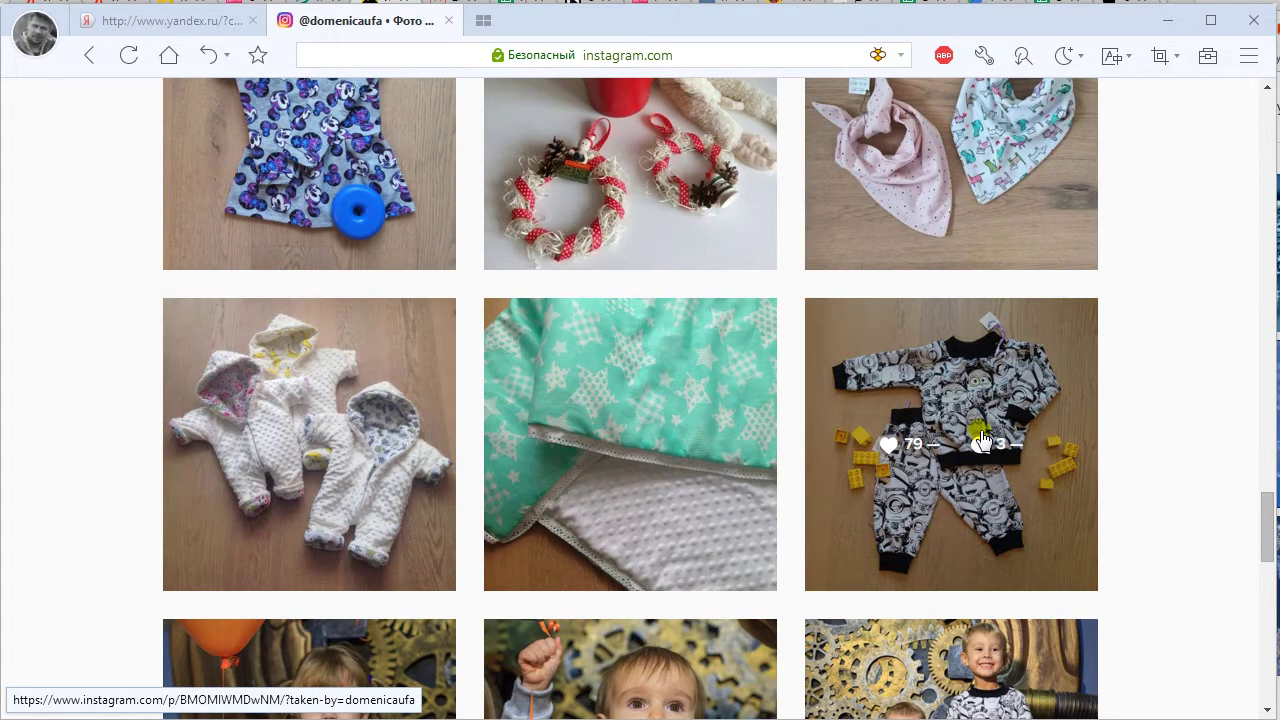
pyautogui.scroll(-5, 700, 450)
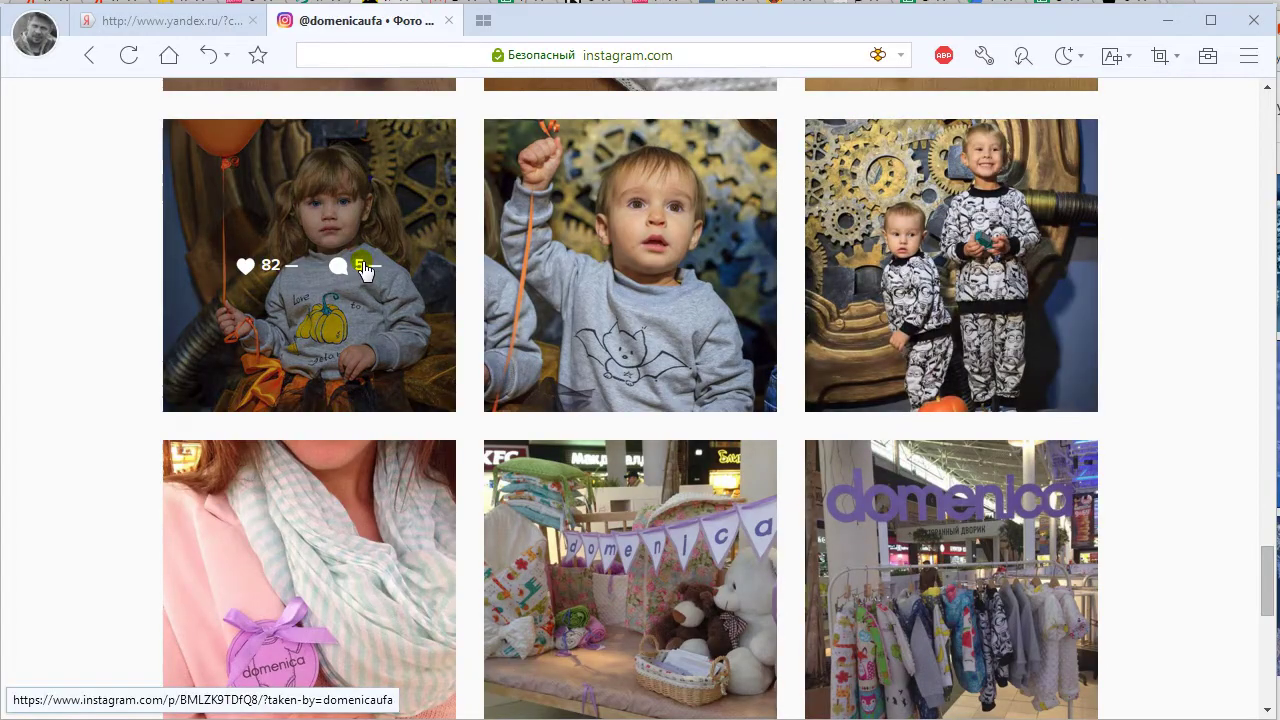
pyautogui.scroll(-4, 368, 274)
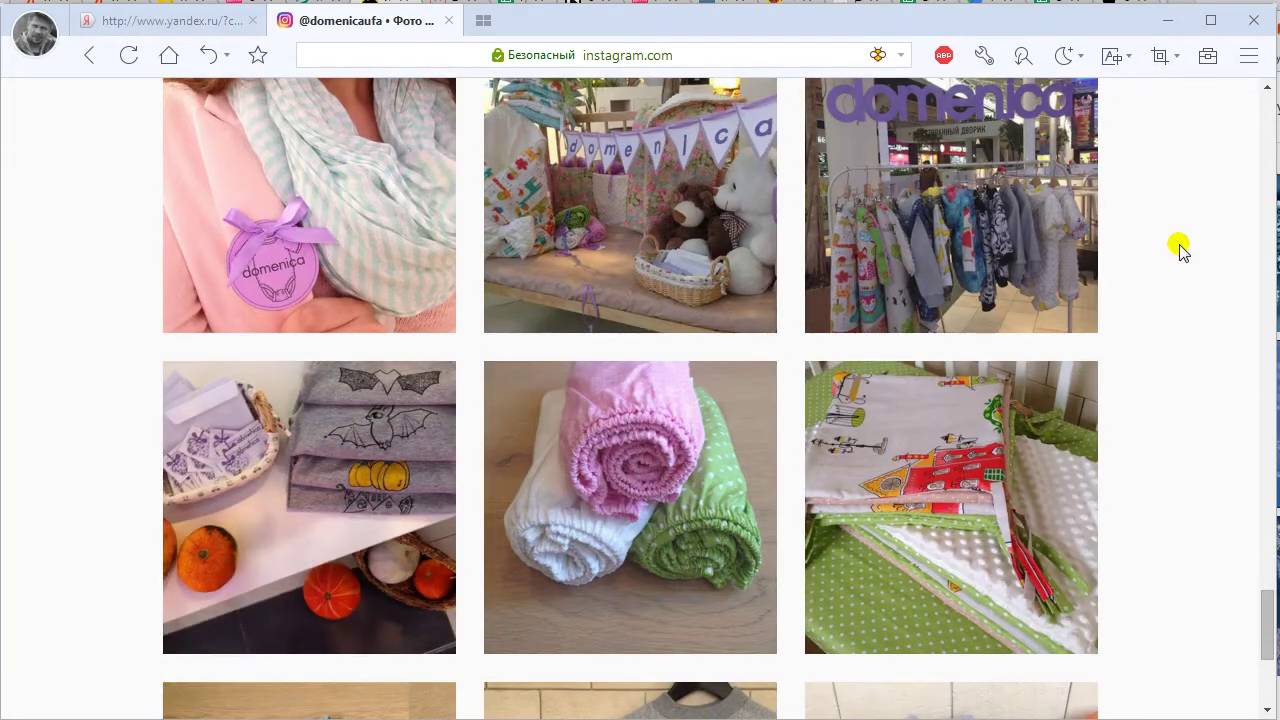
pyautogui.moveTo(1266, 612); pyautogui.dragTo(1190, 218)
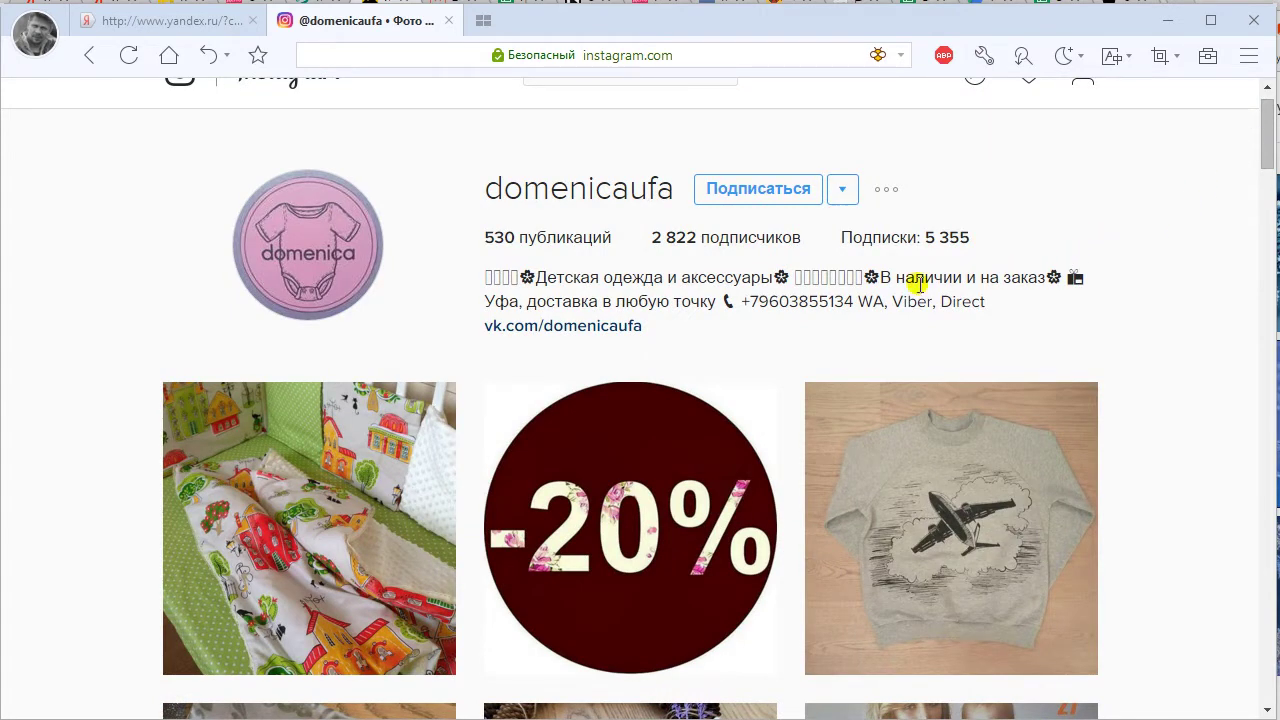
pyautogui.click(774, 238)
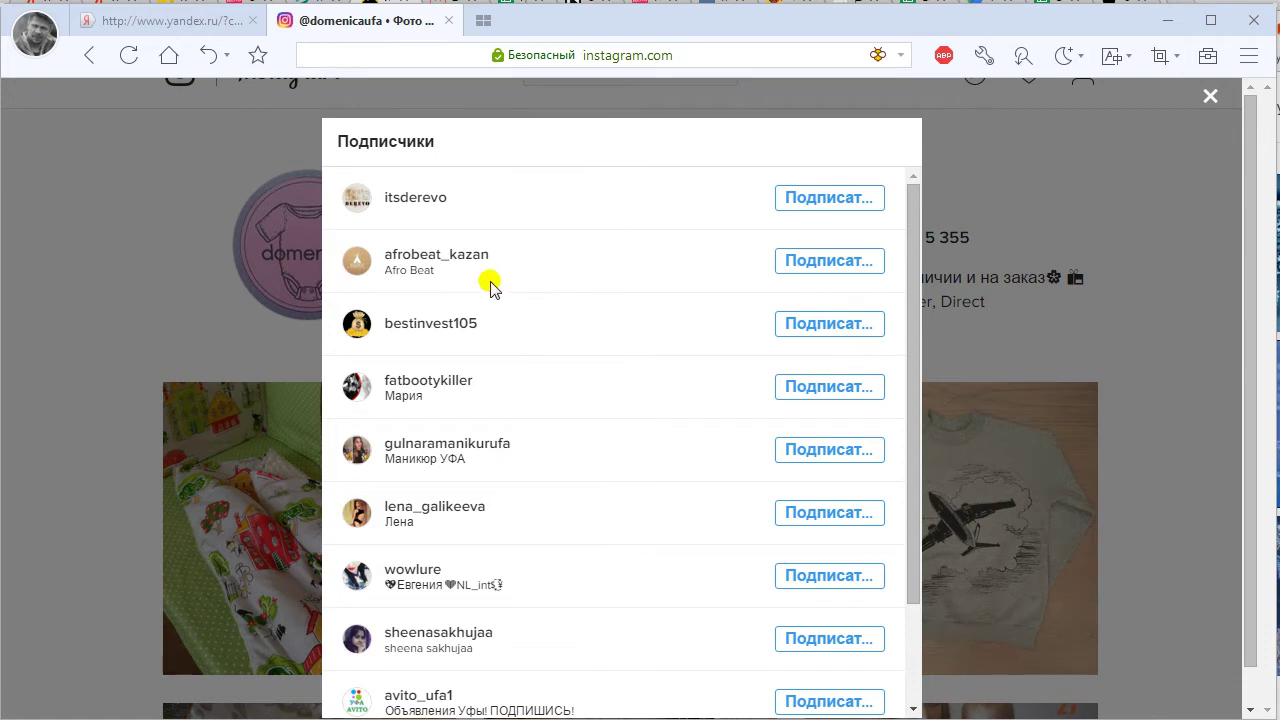
pyautogui.click(476, 262)
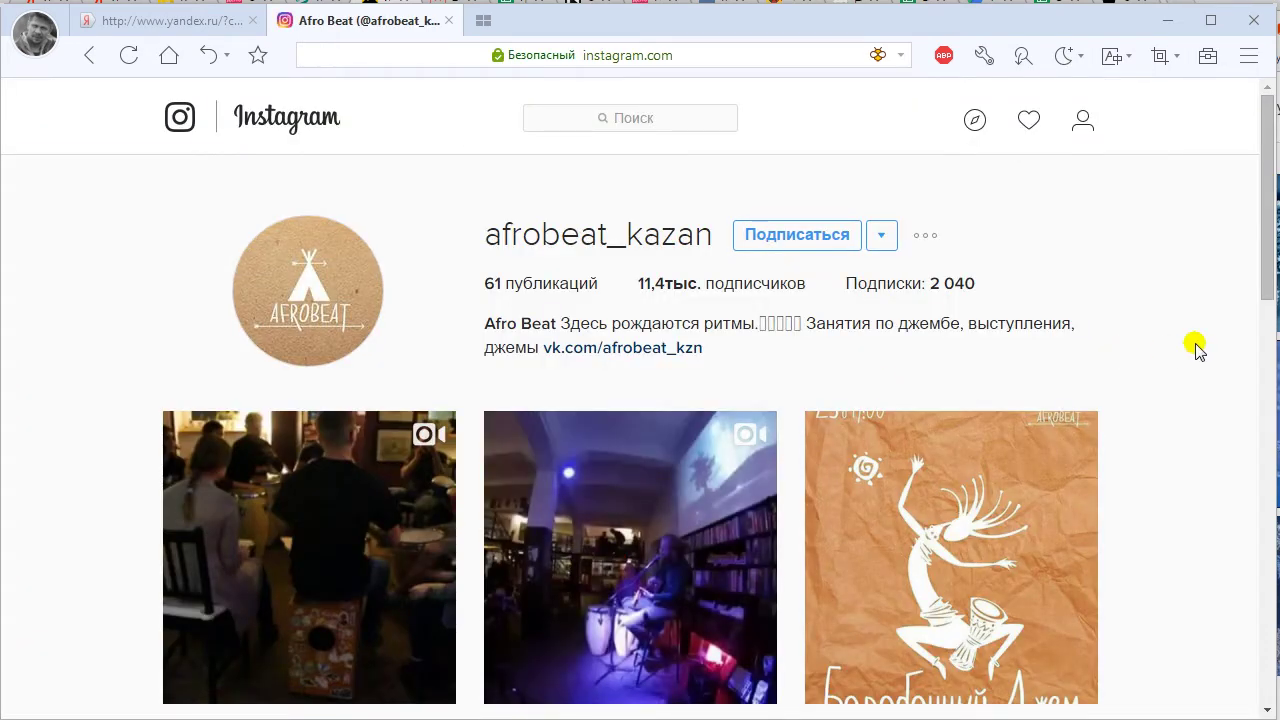
pyautogui.scroll(-7, 1198, 348)
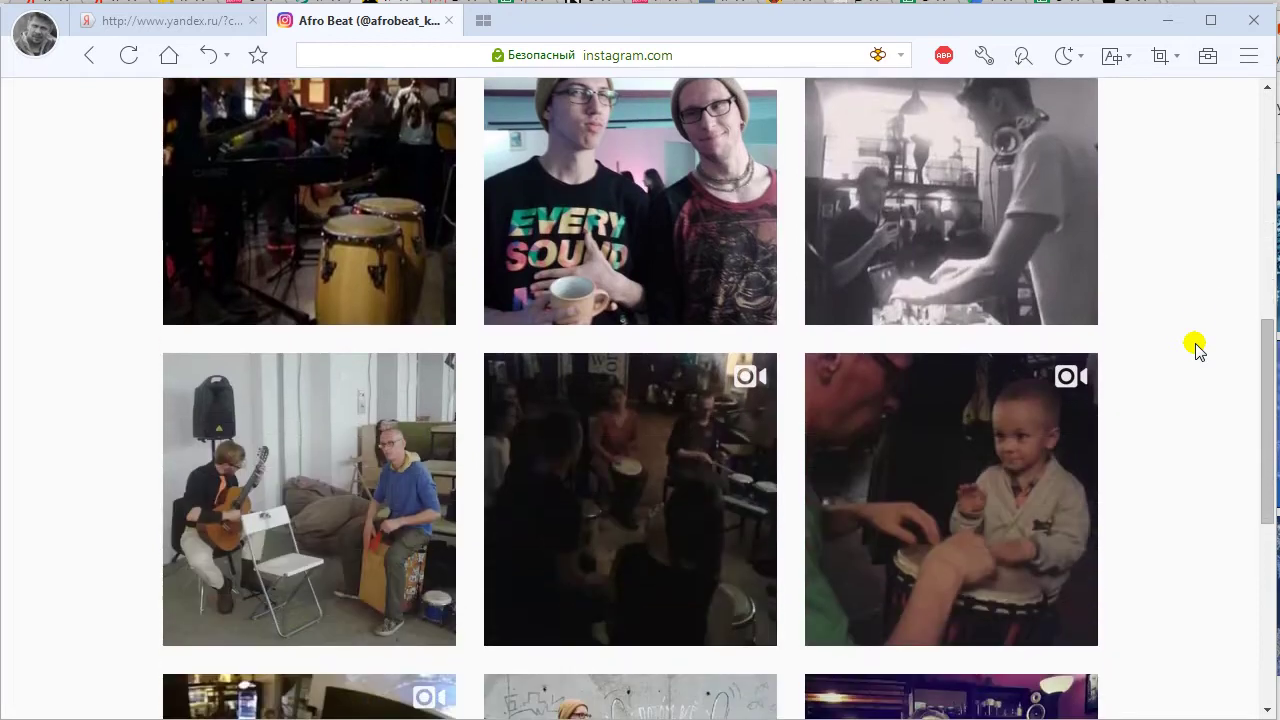
pyautogui.scroll(-5, 1198, 348)
pyautogui.scroll(7, 1198, 348)
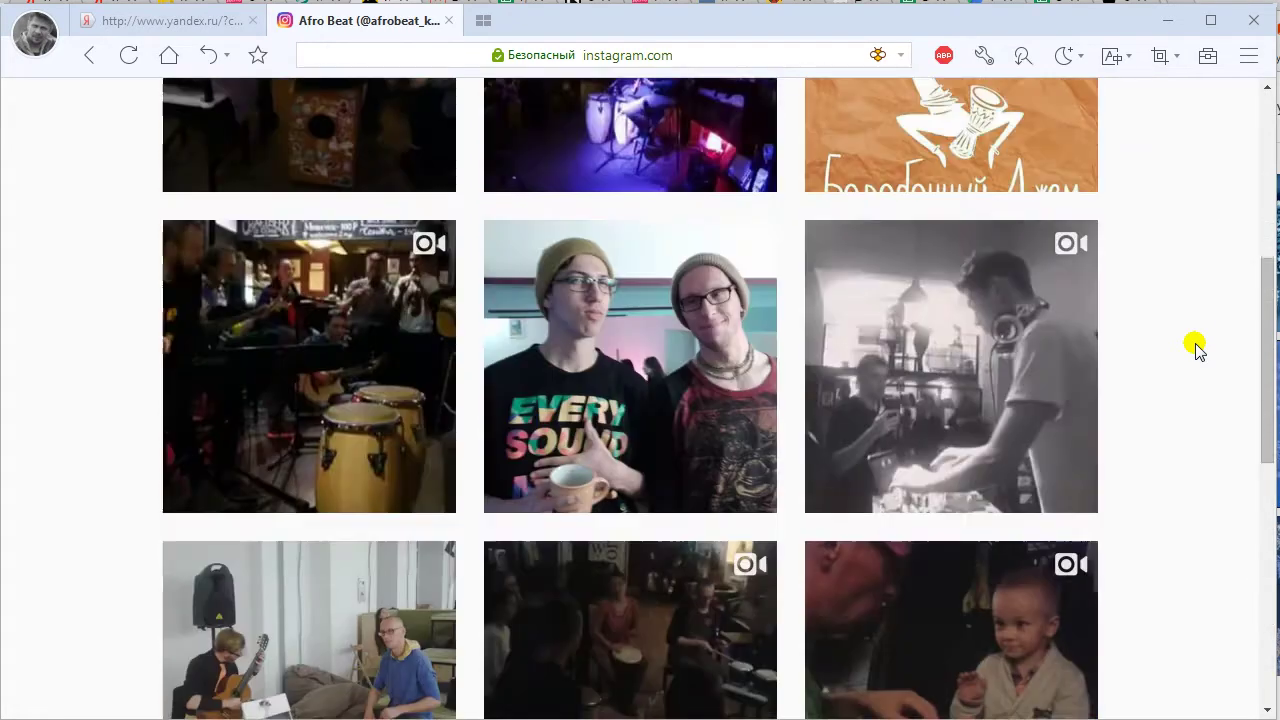
pyautogui.scroll(5, 1198, 348)
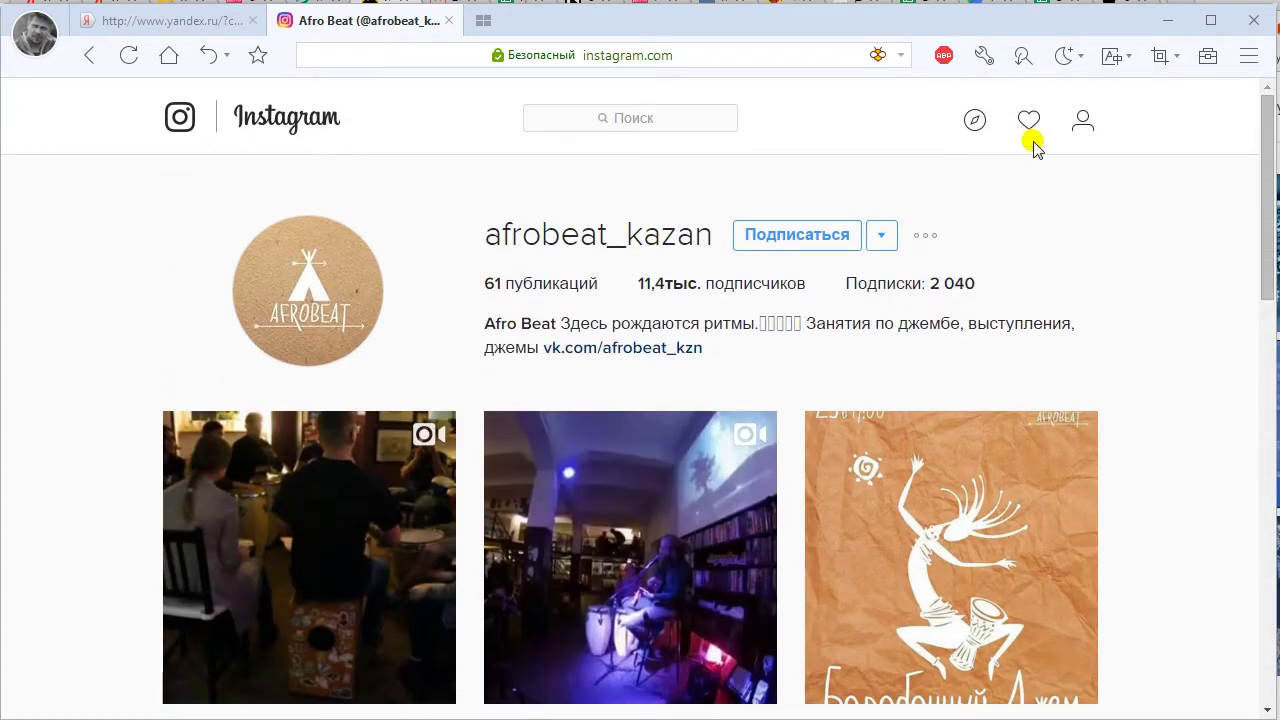
# Search Instagram for "fashion", open the Mercedes-Benz Fashion Week Russia location page and examine its top posts
pyautogui.click(603, 117)
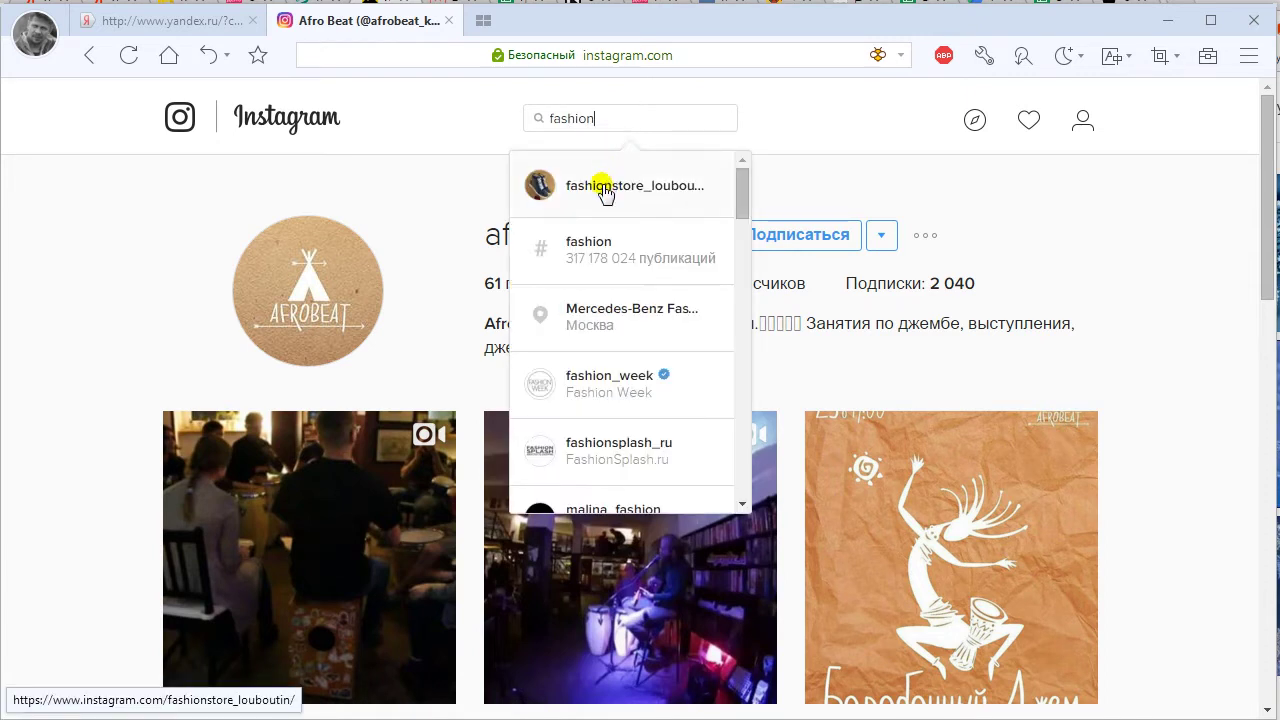
pyautogui.click(597, 308)
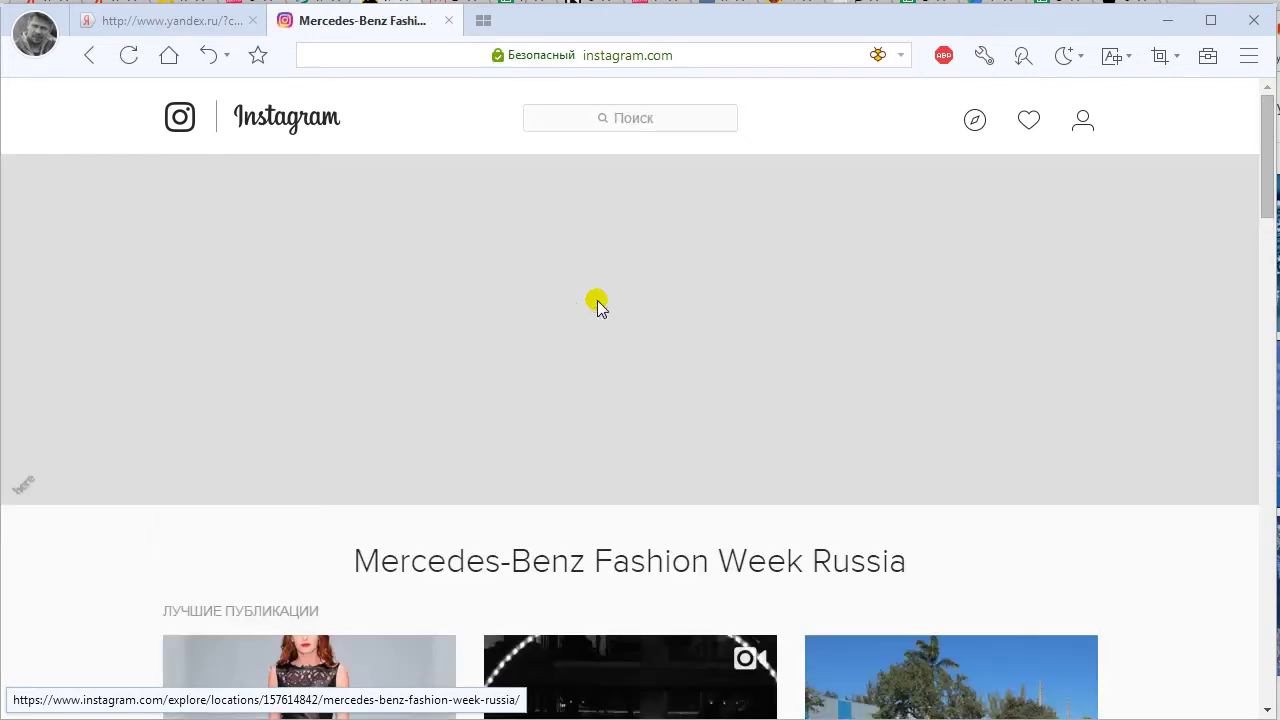
pyautogui.scroll(-4, 597, 308)
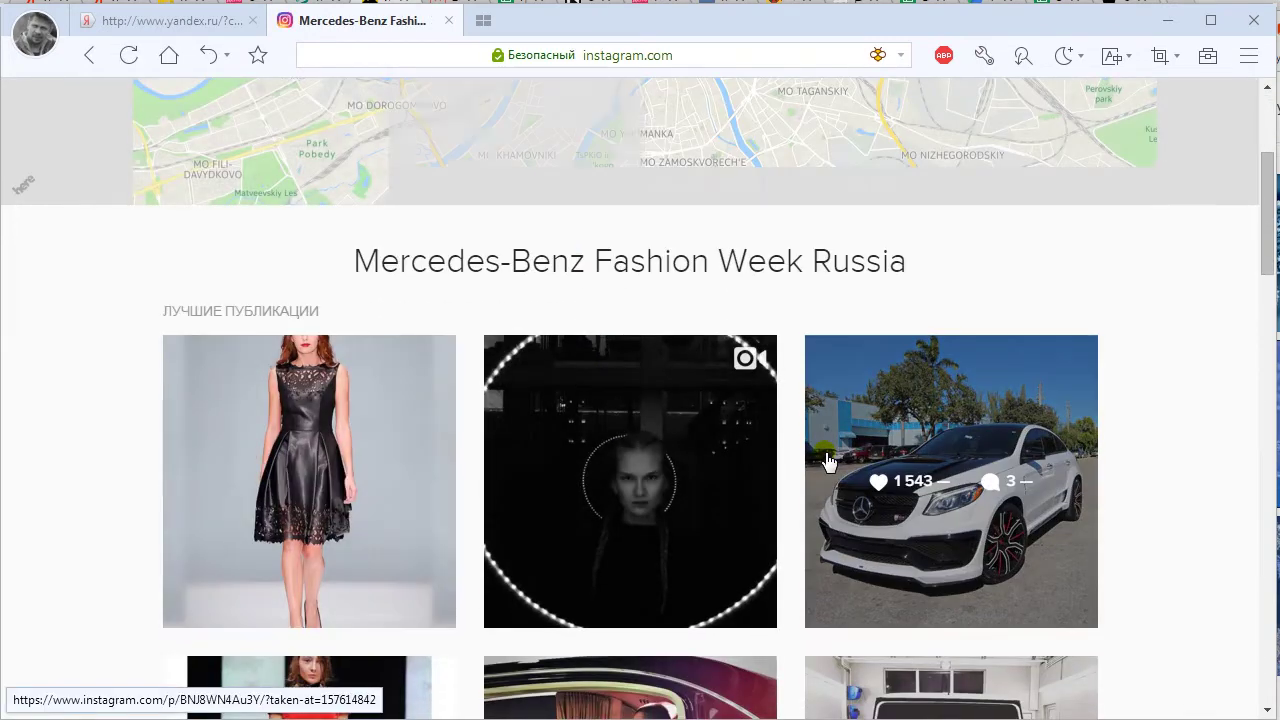
pyautogui.scroll(-1, 811, 448)
pyautogui.scroll(-2, 620, 420)
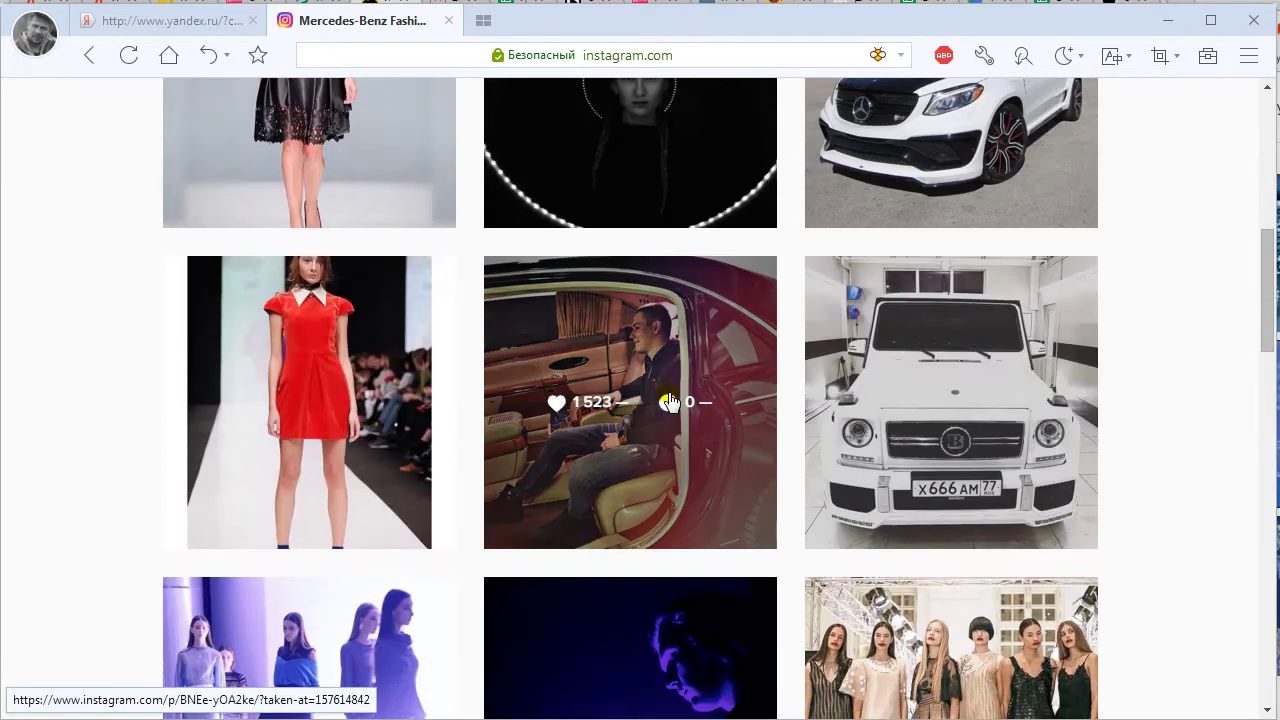
pyautogui.scroll(6, 380, 434)
pyautogui.scroll(-1, 358, 452)
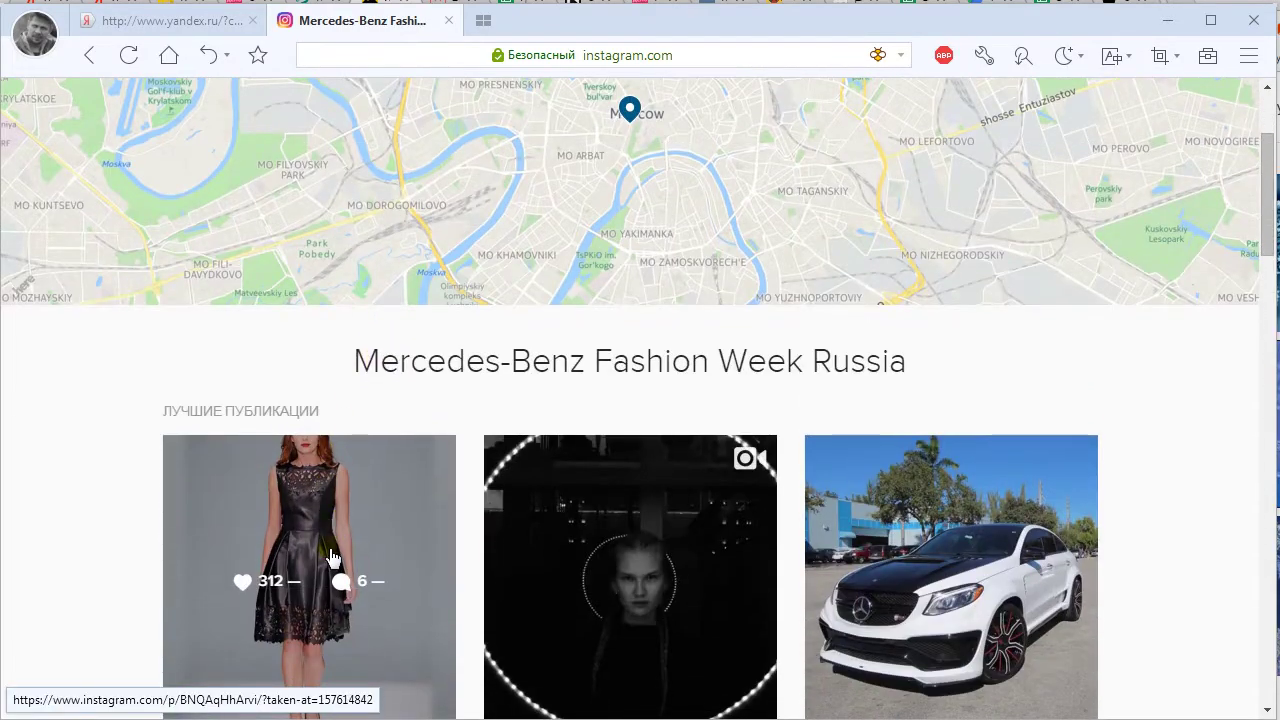
pyautogui.scroll(-9, 983, 417)
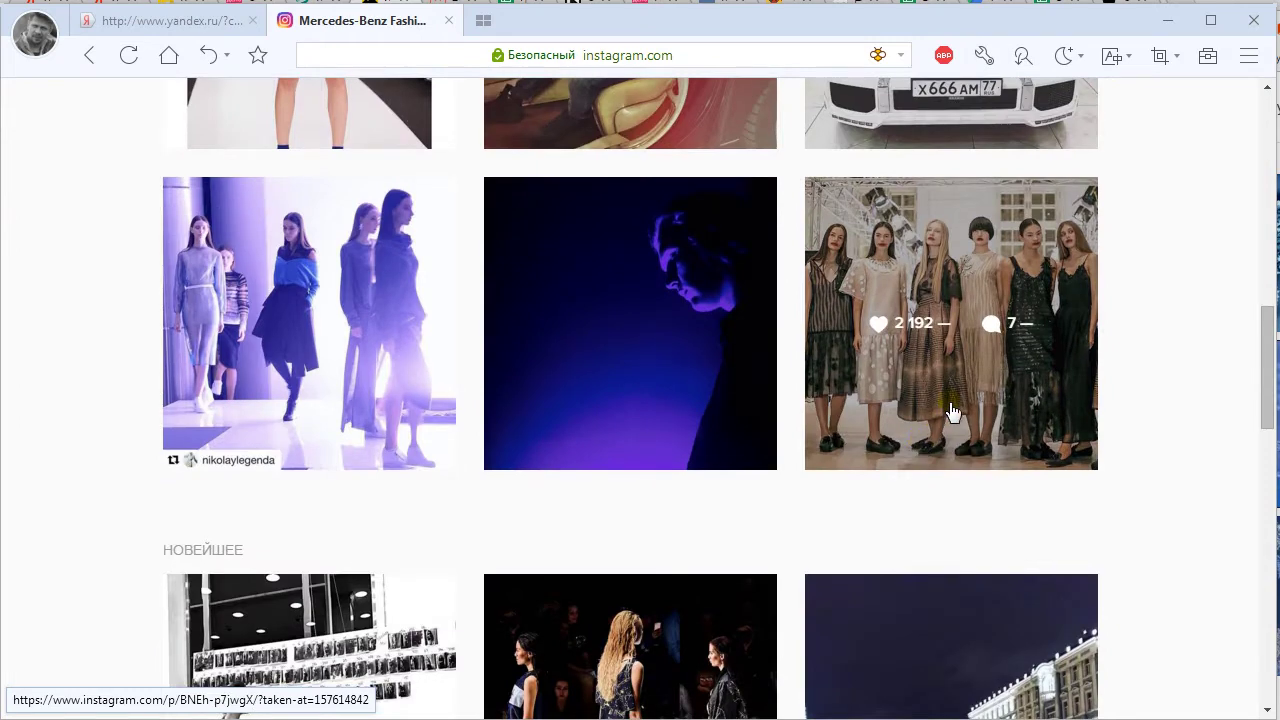
# Open the author's profile from the top post with six models in dresses and examine the first rows of its grid
pyautogui.click(952, 411)
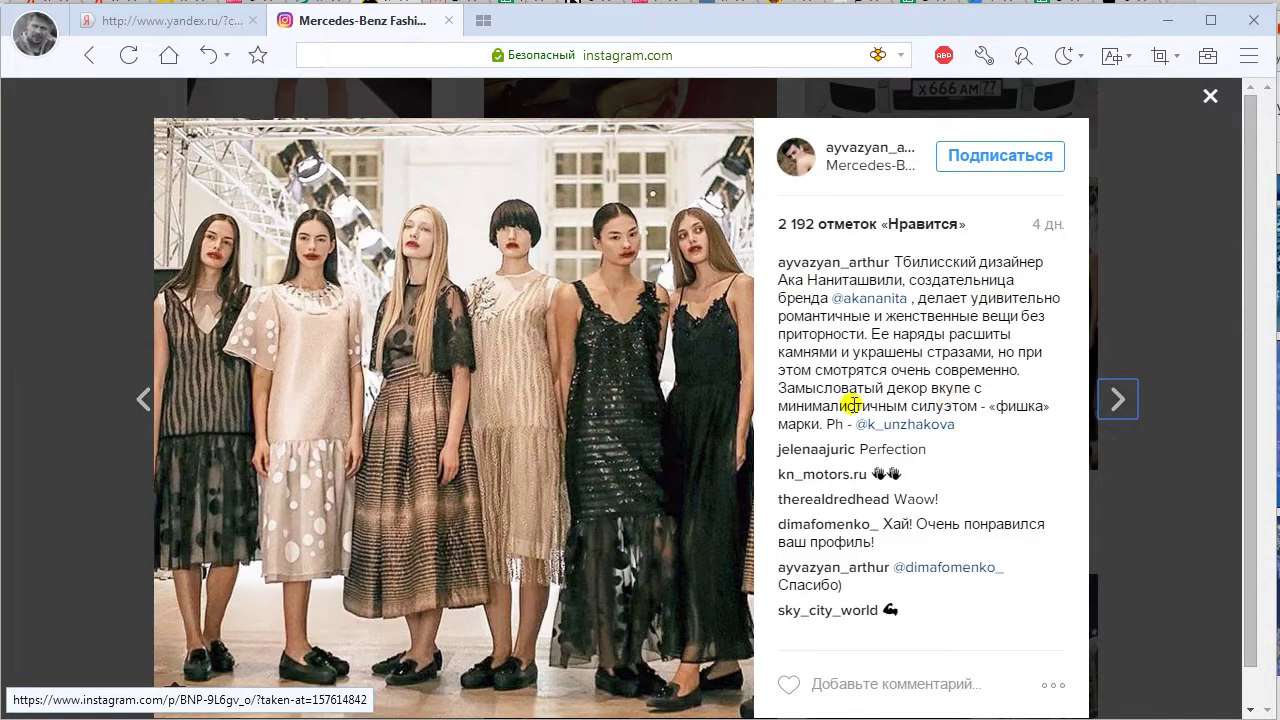
pyautogui.click(855, 150)
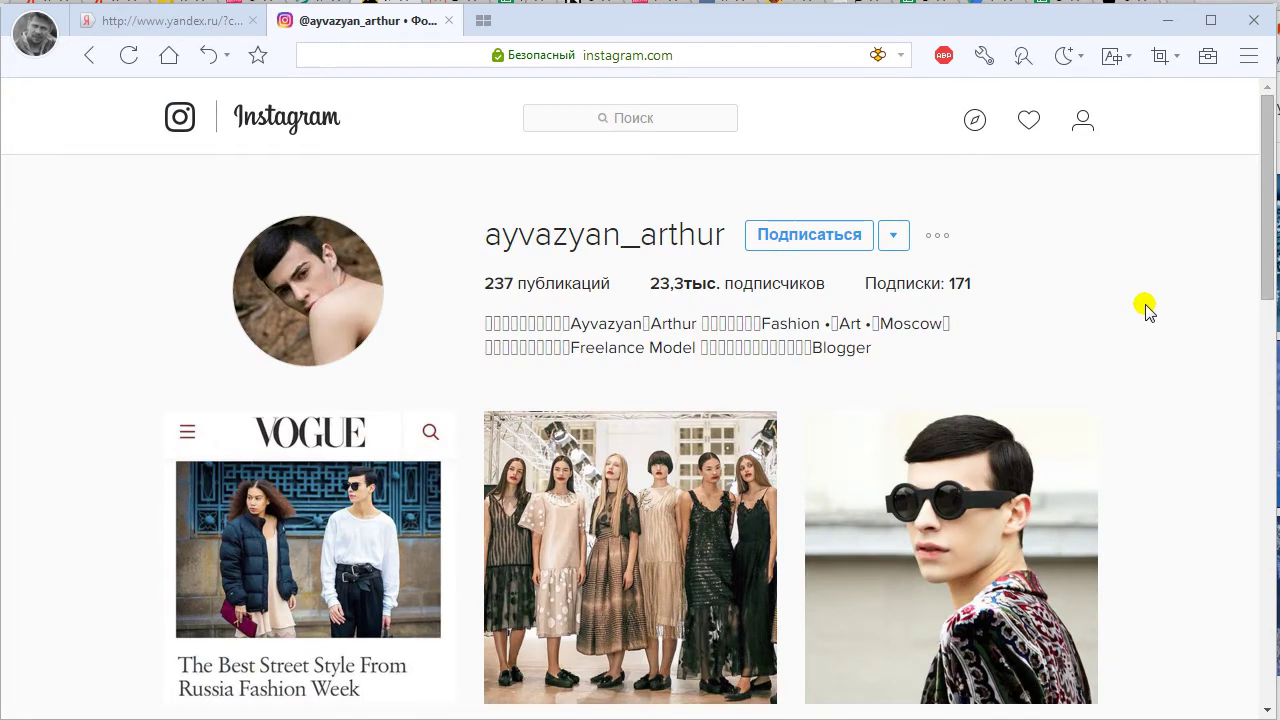
pyautogui.scroll(-3, 1146, 310)
pyautogui.scroll(2, 1146, 310)
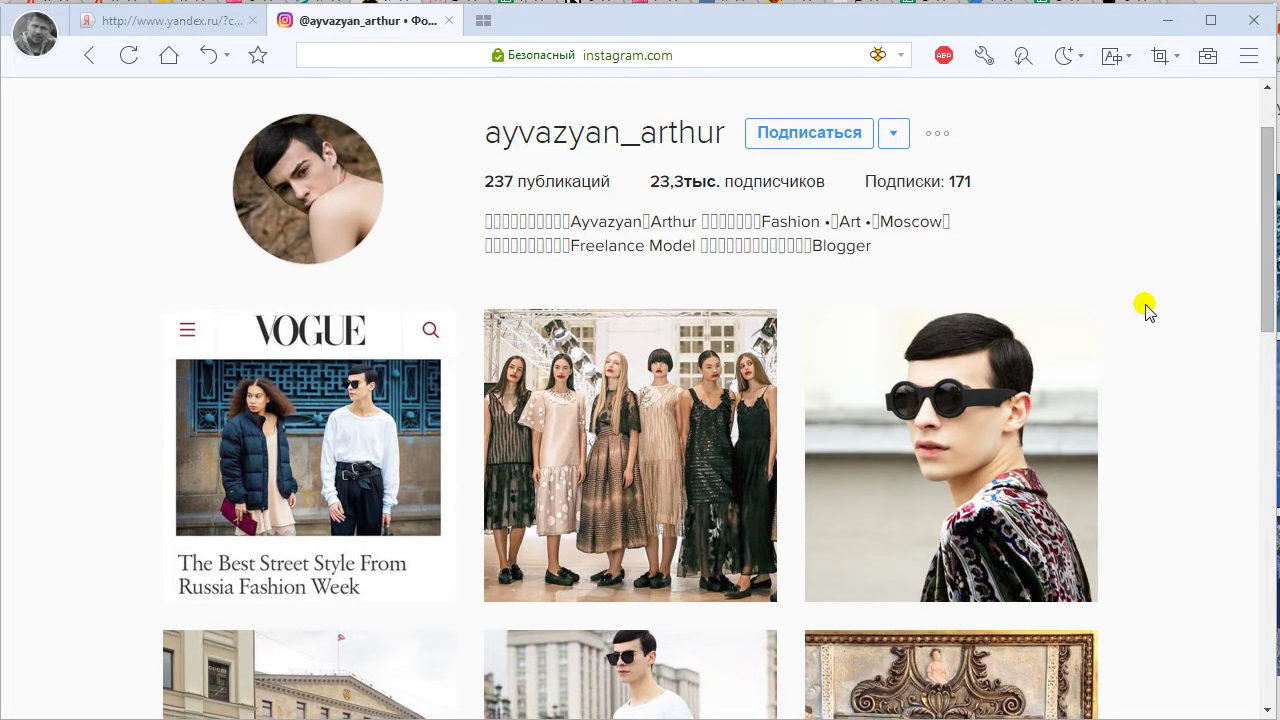
pyautogui.scroll(-7, 1146, 310)
pyautogui.scroll(-3, 1146, 310)
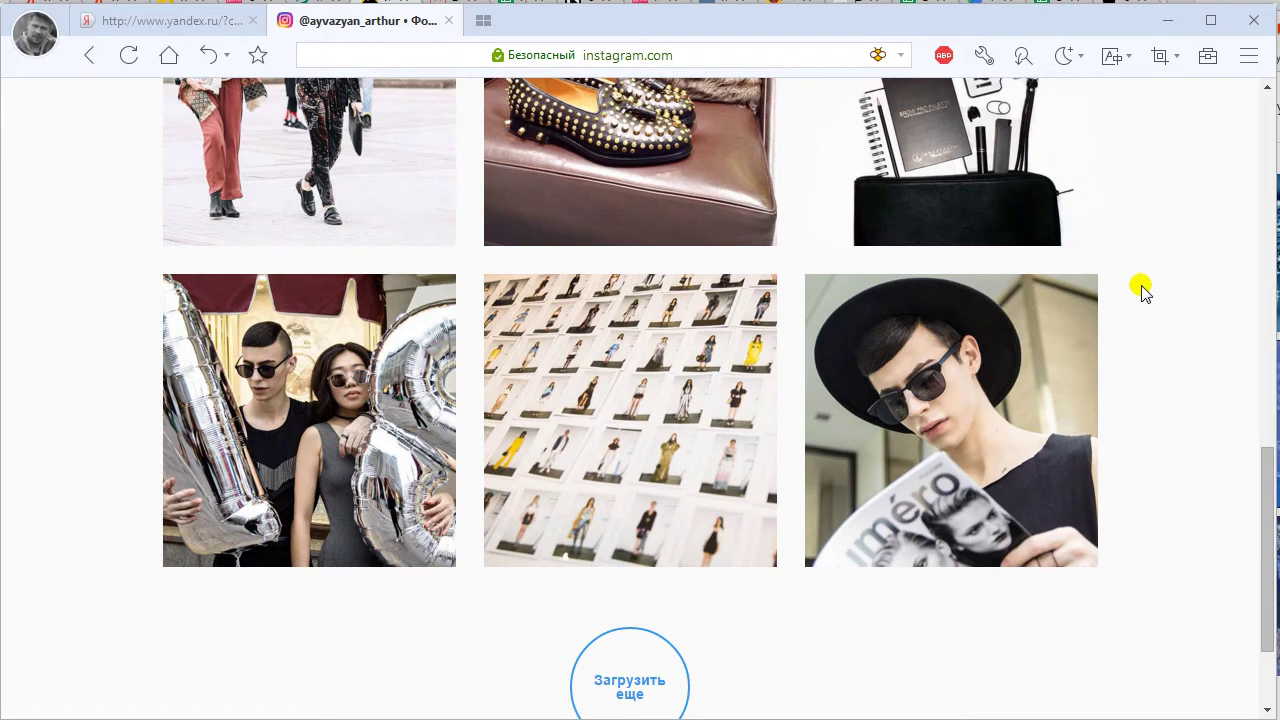
pyautogui.scroll(-2, 1104, 300)
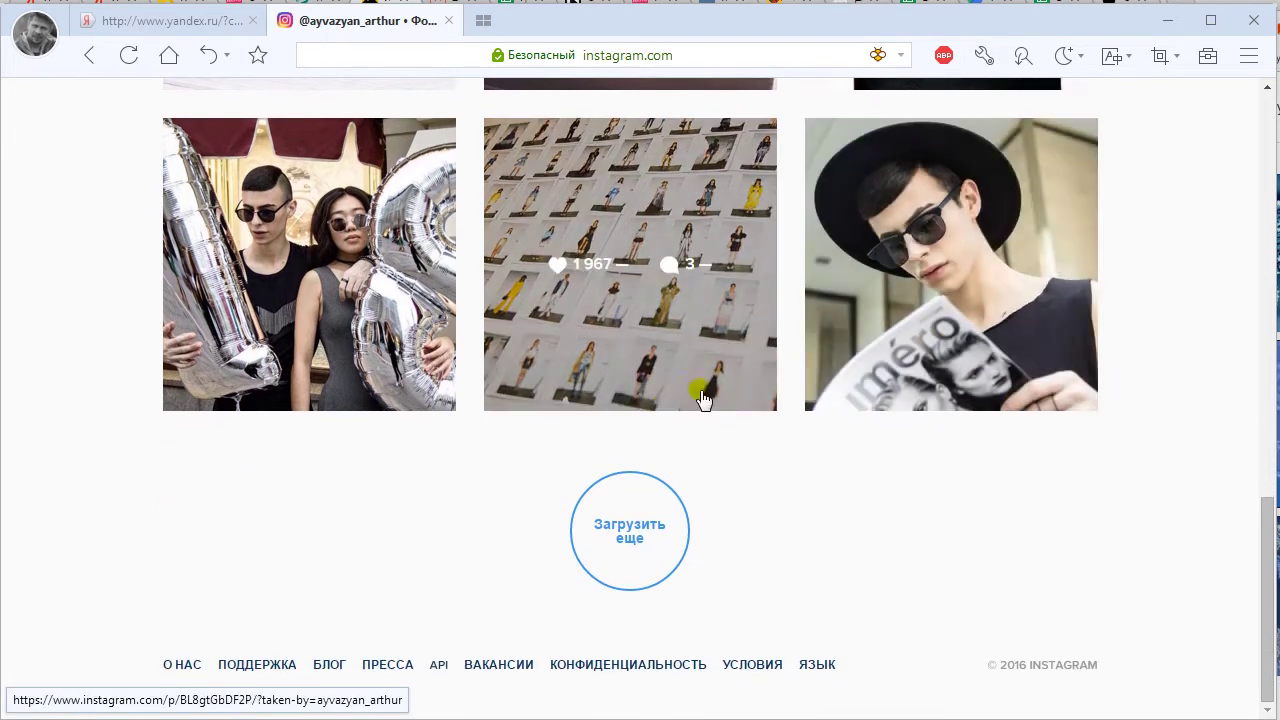
# Load more posts on the fashion blogger's profile and examine how the outfit, accessory and building photos are arranged
pyautogui.click(624, 541)
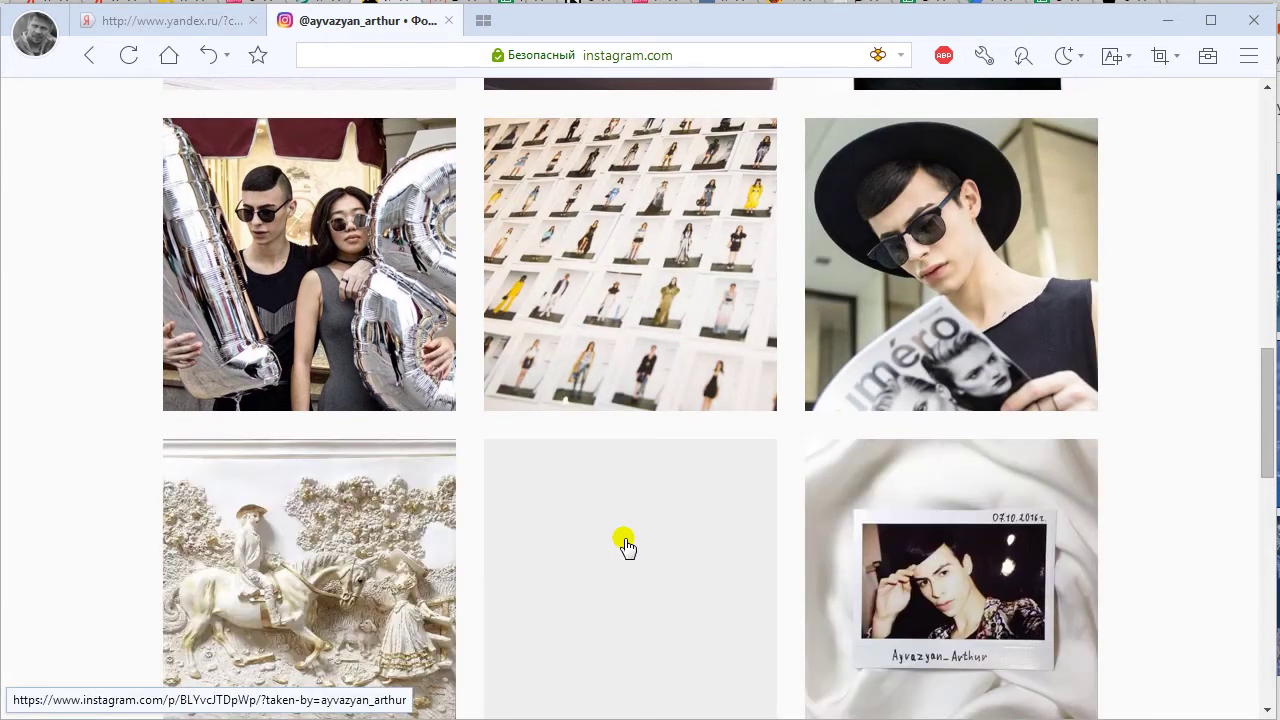
pyautogui.scroll(-1, 624, 541)
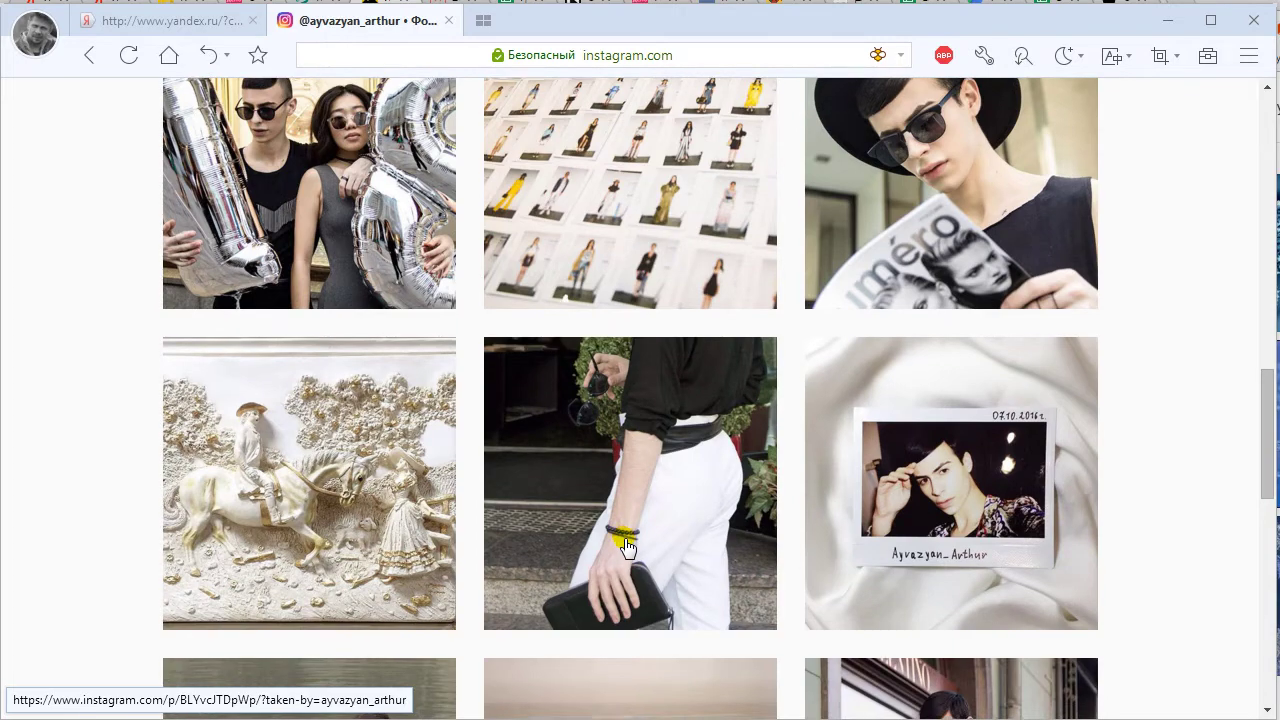
pyautogui.scroll(-4, 624, 545)
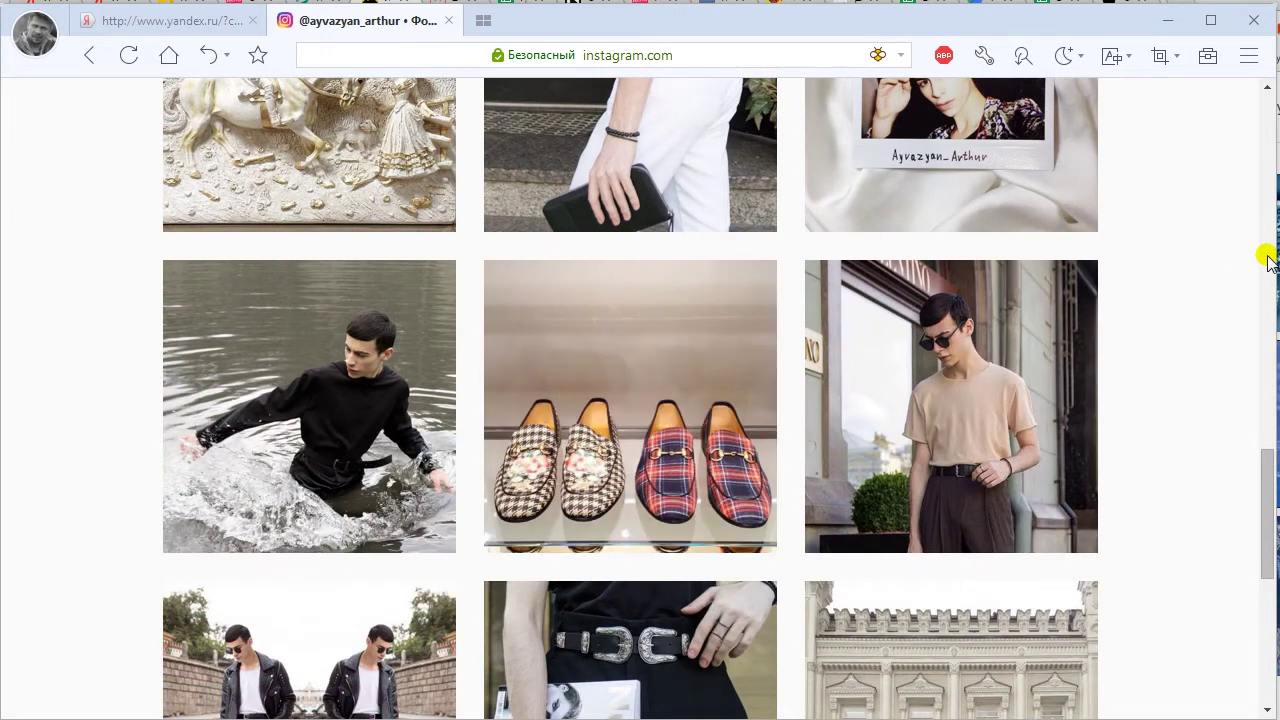
pyautogui.scroll(-4, 1237, 277)
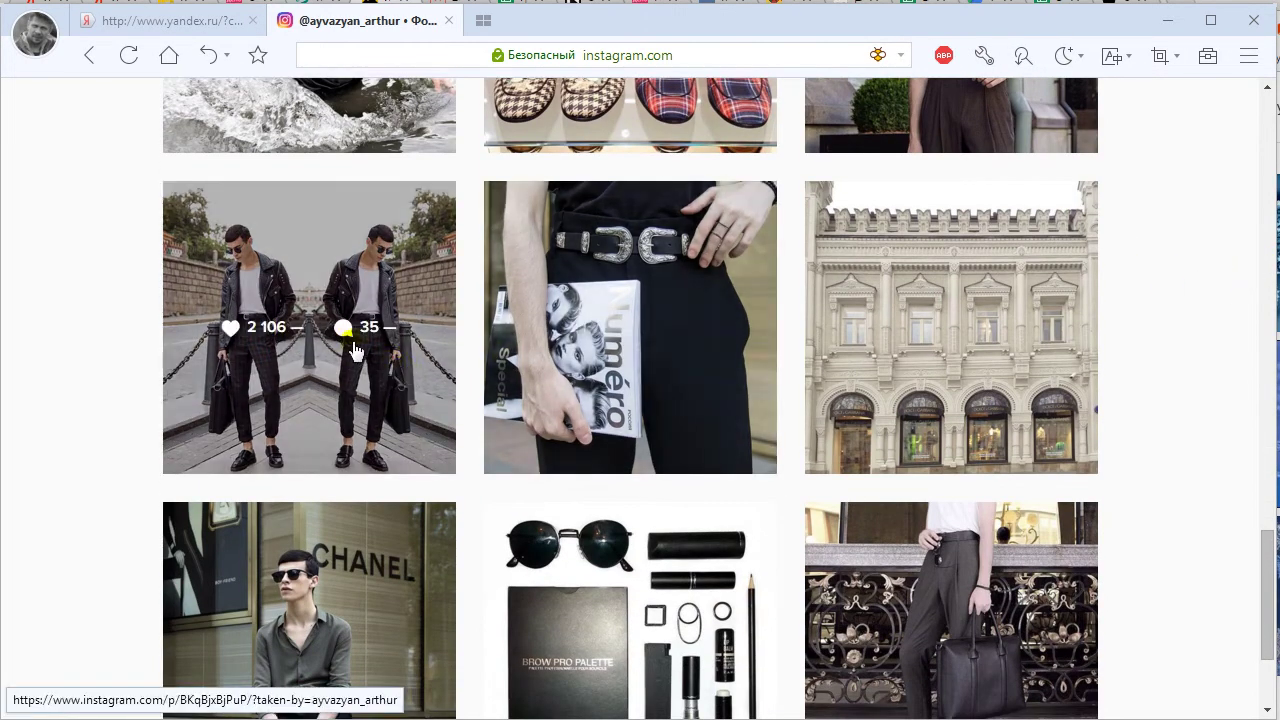
pyautogui.scroll(-2, 900, 265)
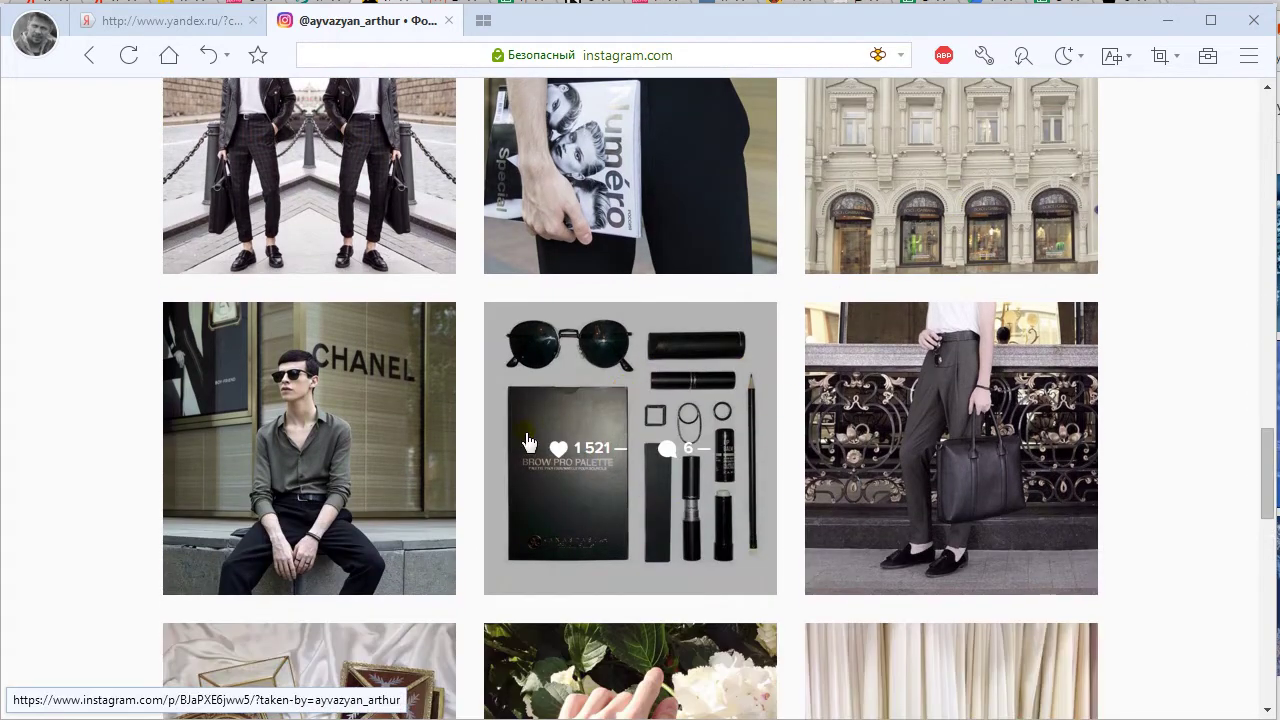
pyautogui.scroll(-3, 340, 500)
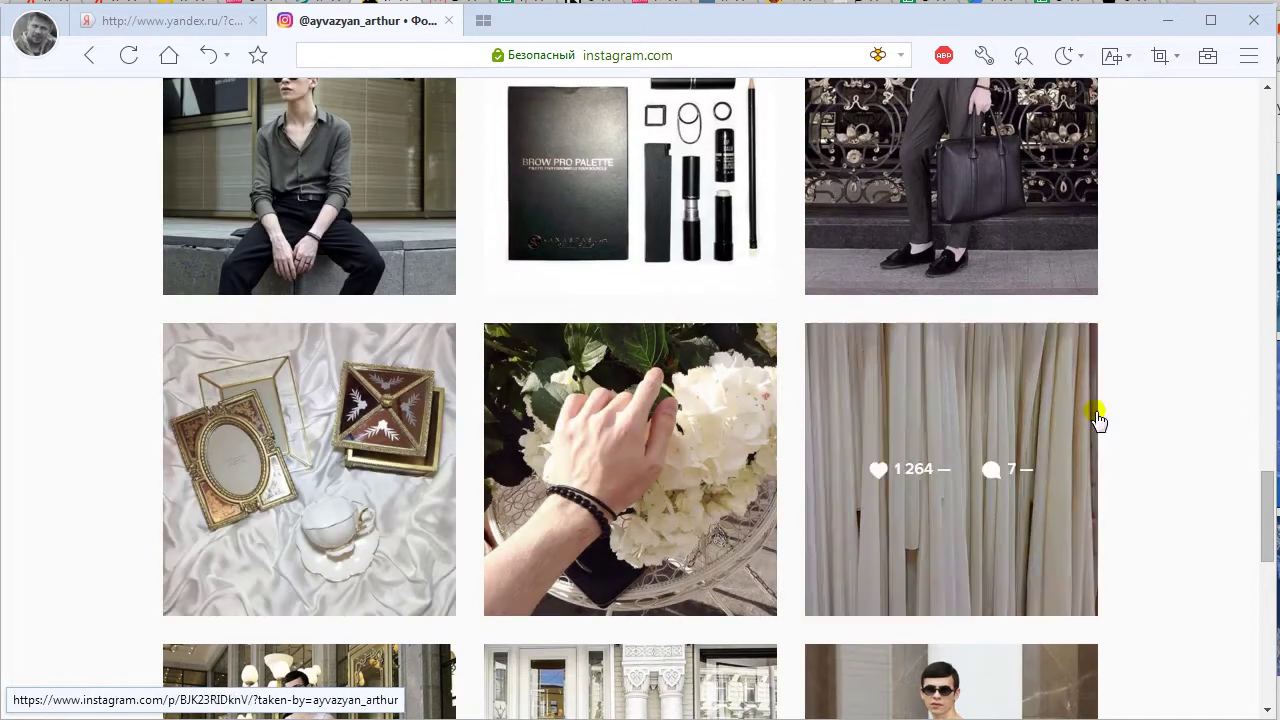
pyautogui.scroll(-3, 1108, 413)
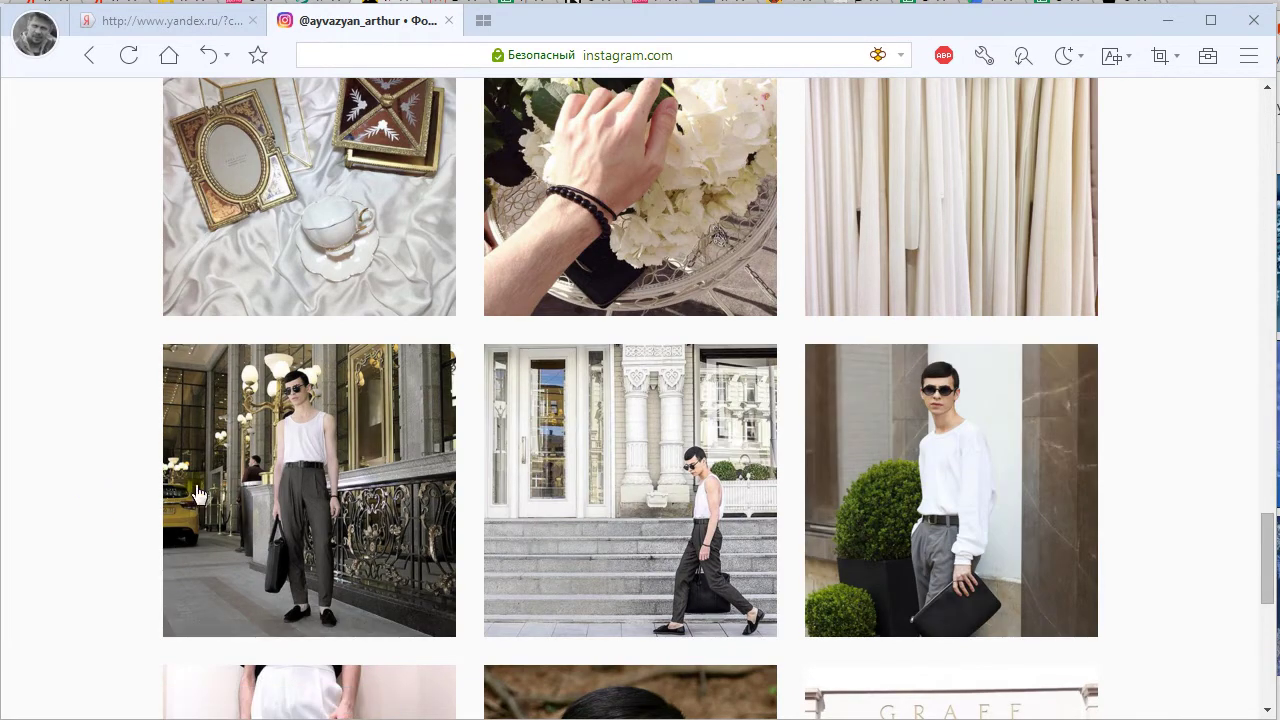
pyautogui.scroll(-4, 565, 543)
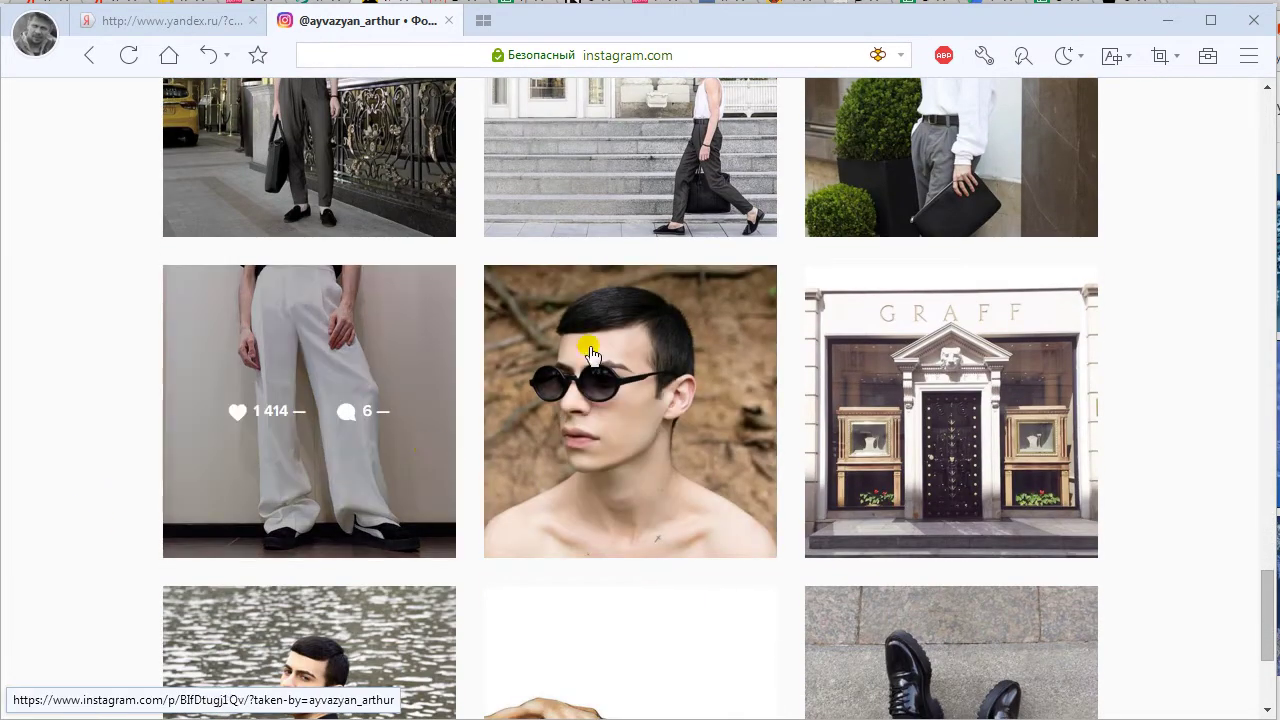
pyautogui.scroll(-1, 1168, 333)
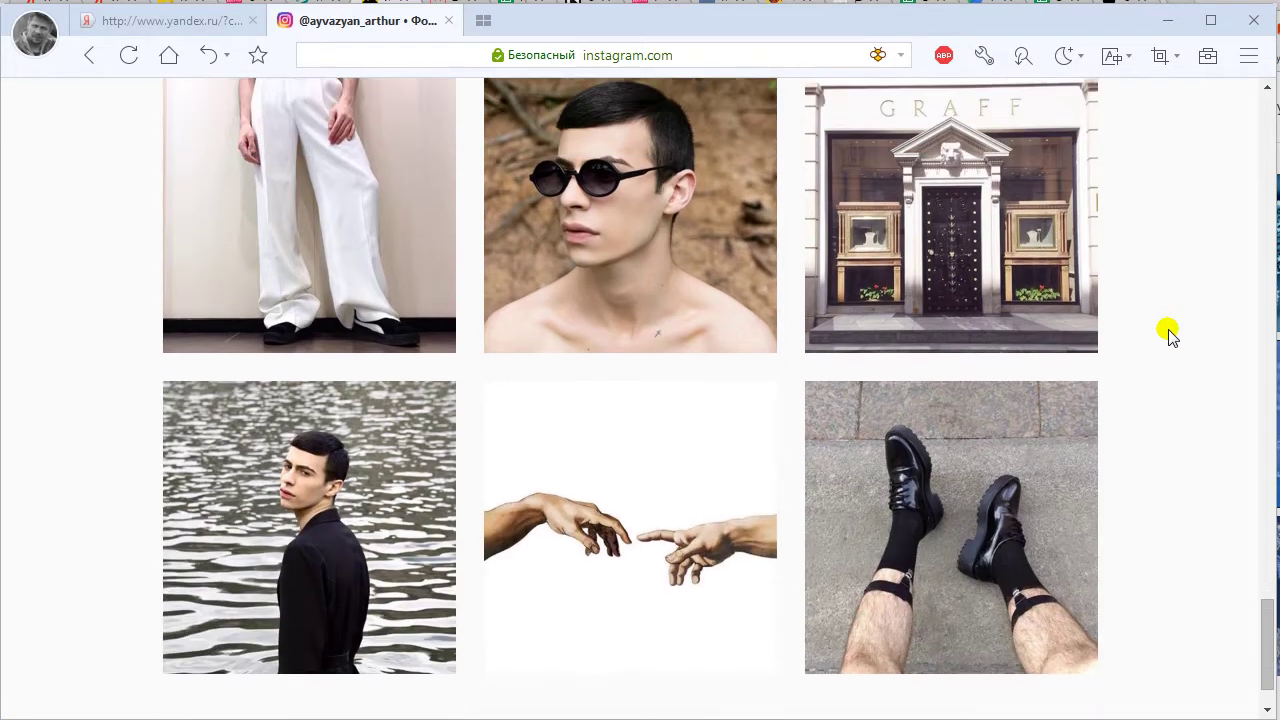
# Go back through the blogger's grid to the studded loafers row, comparing the colours and subjects of neighbouring photos
pyautogui.scroll(8, 1170, 334)
pyautogui.scroll(6, 1168, 333)
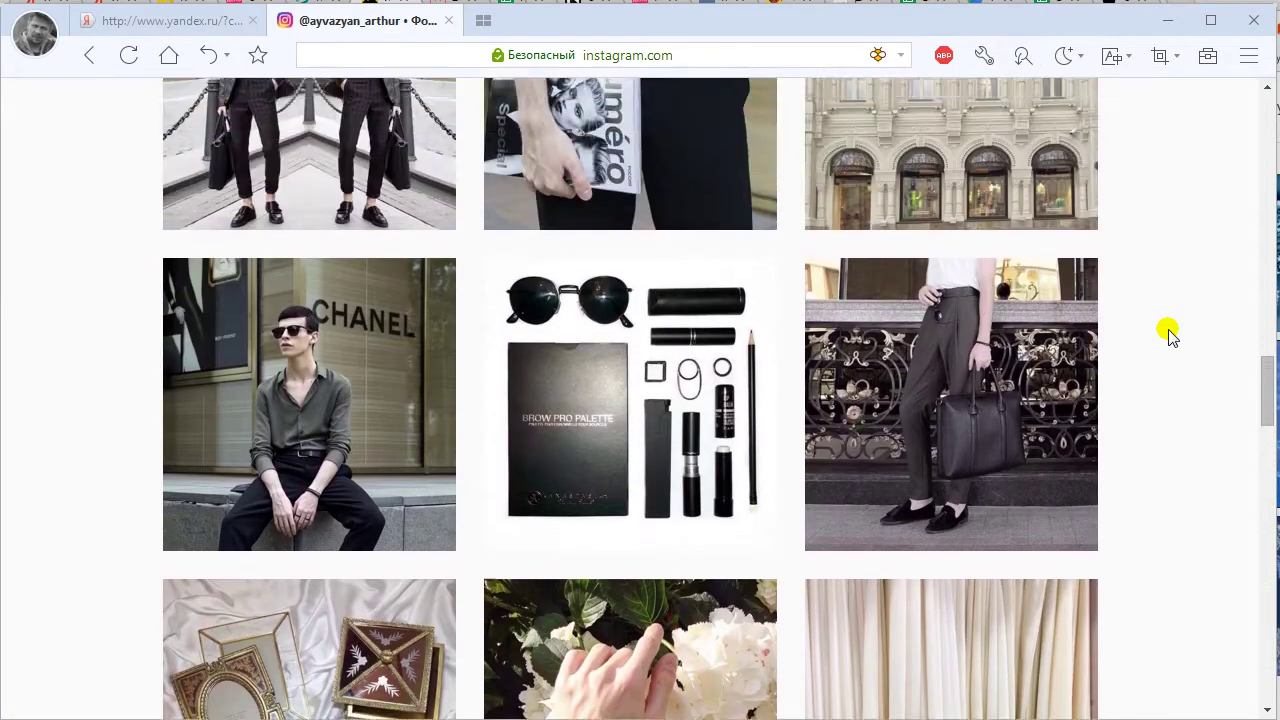
pyautogui.scroll(4, 875, 290)
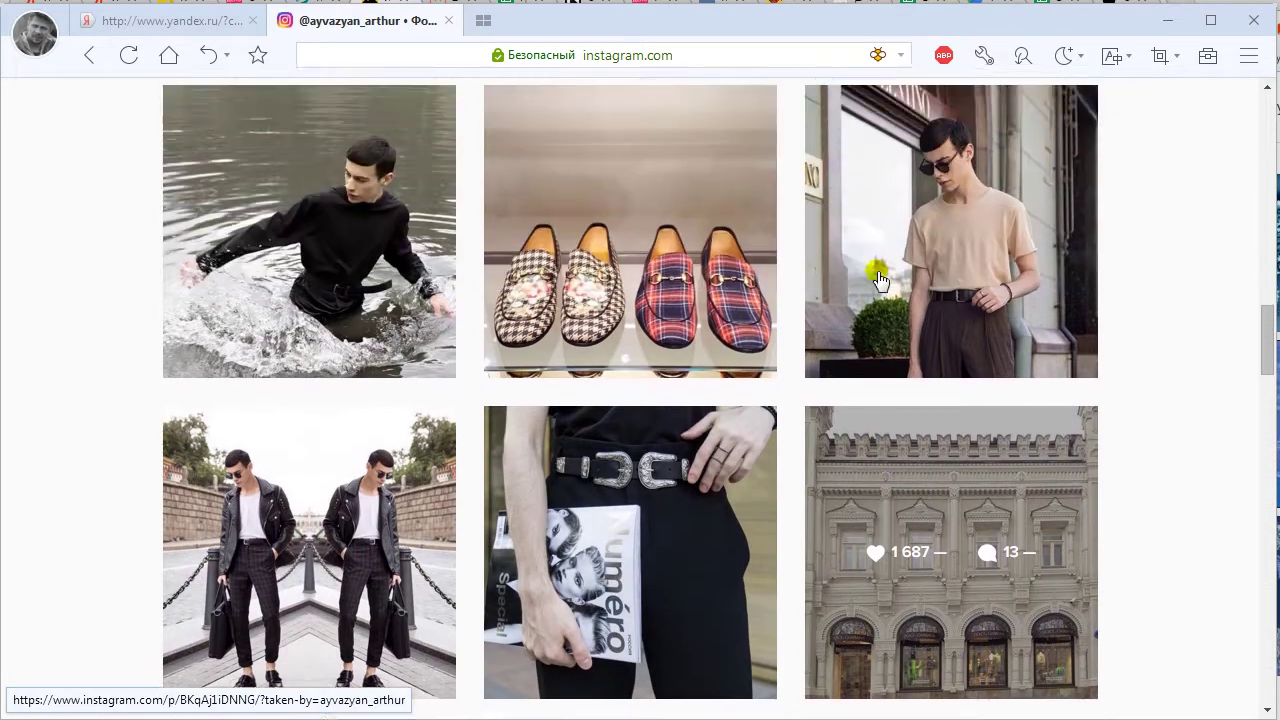
pyautogui.scroll(1, 875, 422)
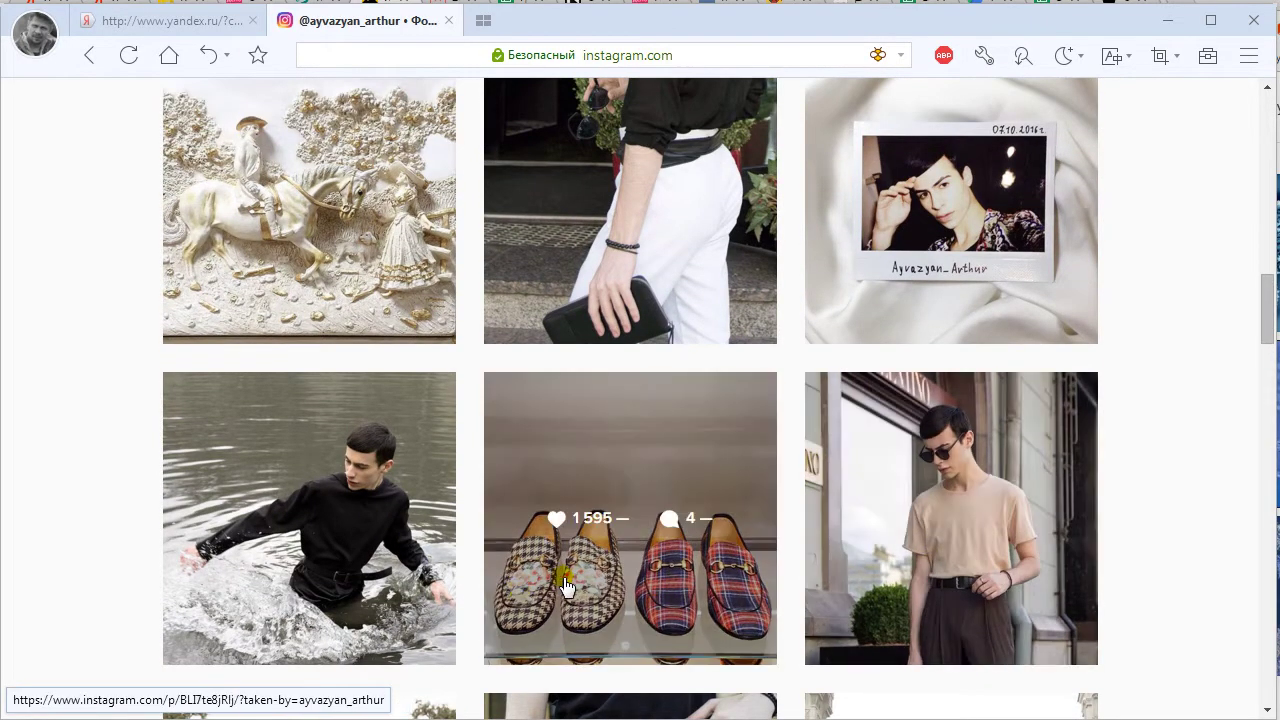
pyautogui.scroll(5, 568, 585)
pyautogui.scroll(2, 565, 585)
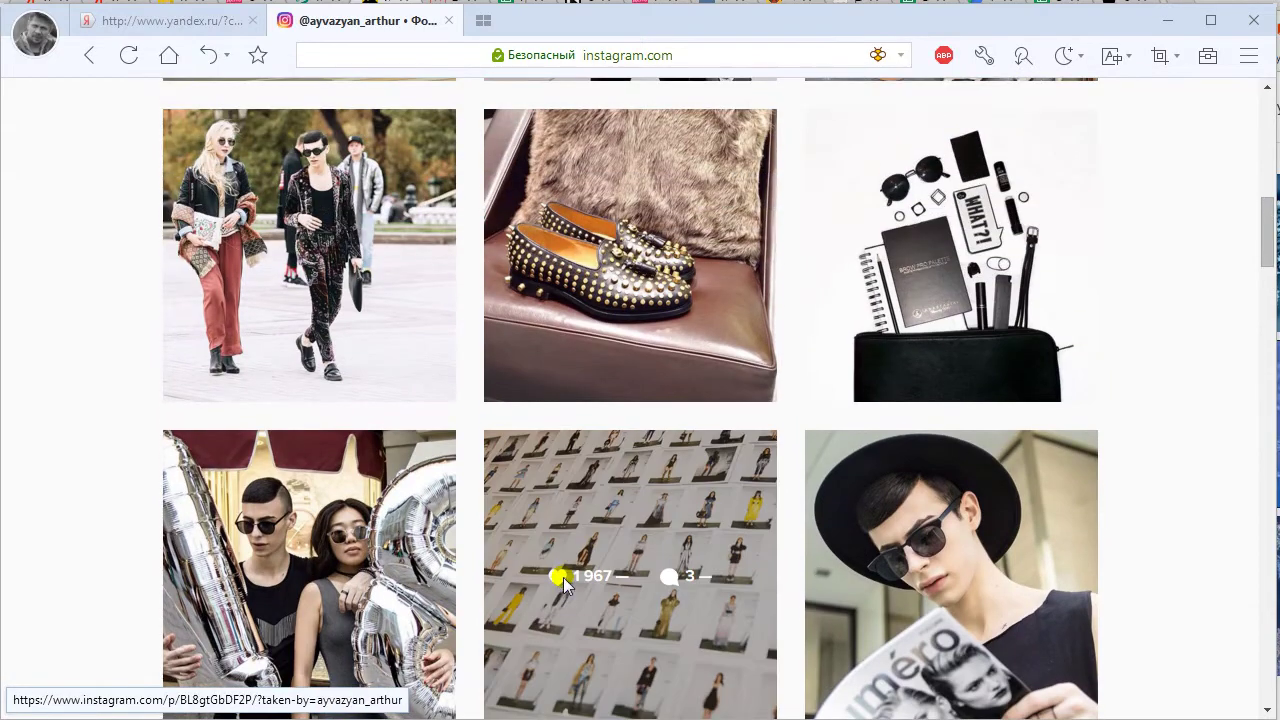
# Return to the older posts around the touching hands photo and Versace facade and examine how these rows combine
pyautogui.scroll(-15, 565, 585)
pyautogui.scroll(-9, 565, 585)
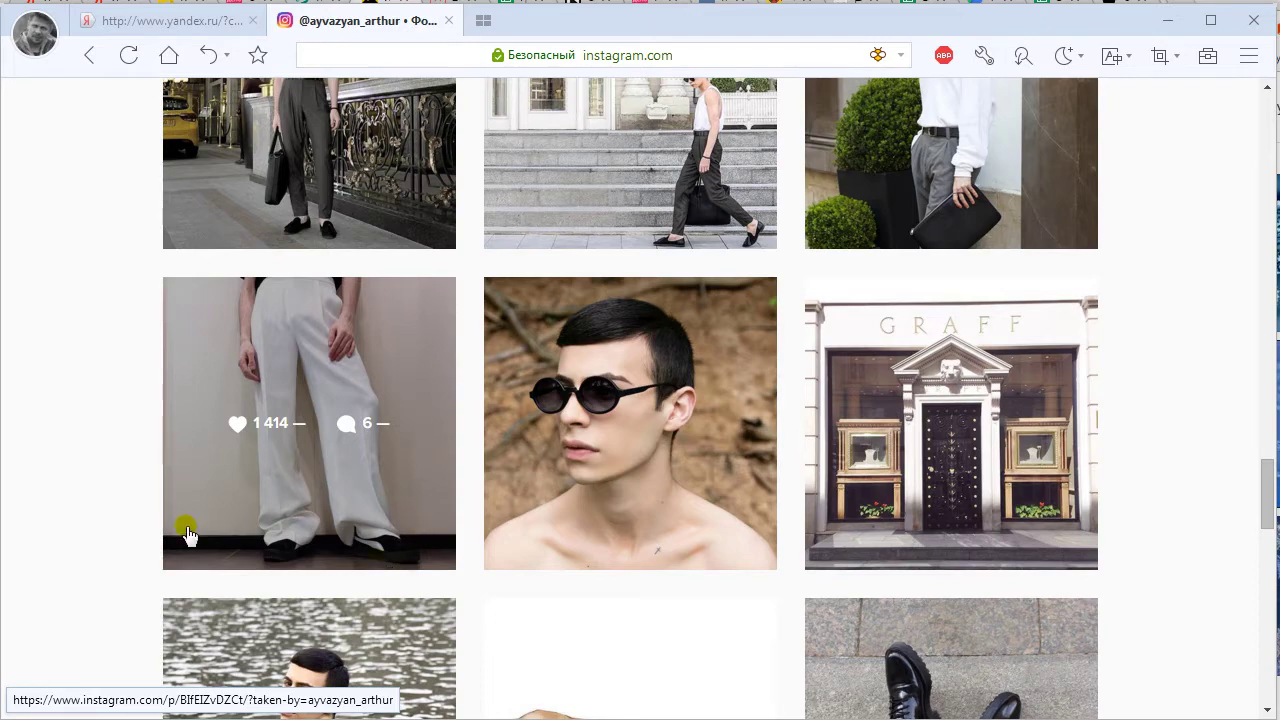
pyautogui.scroll(-4, 240, 449)
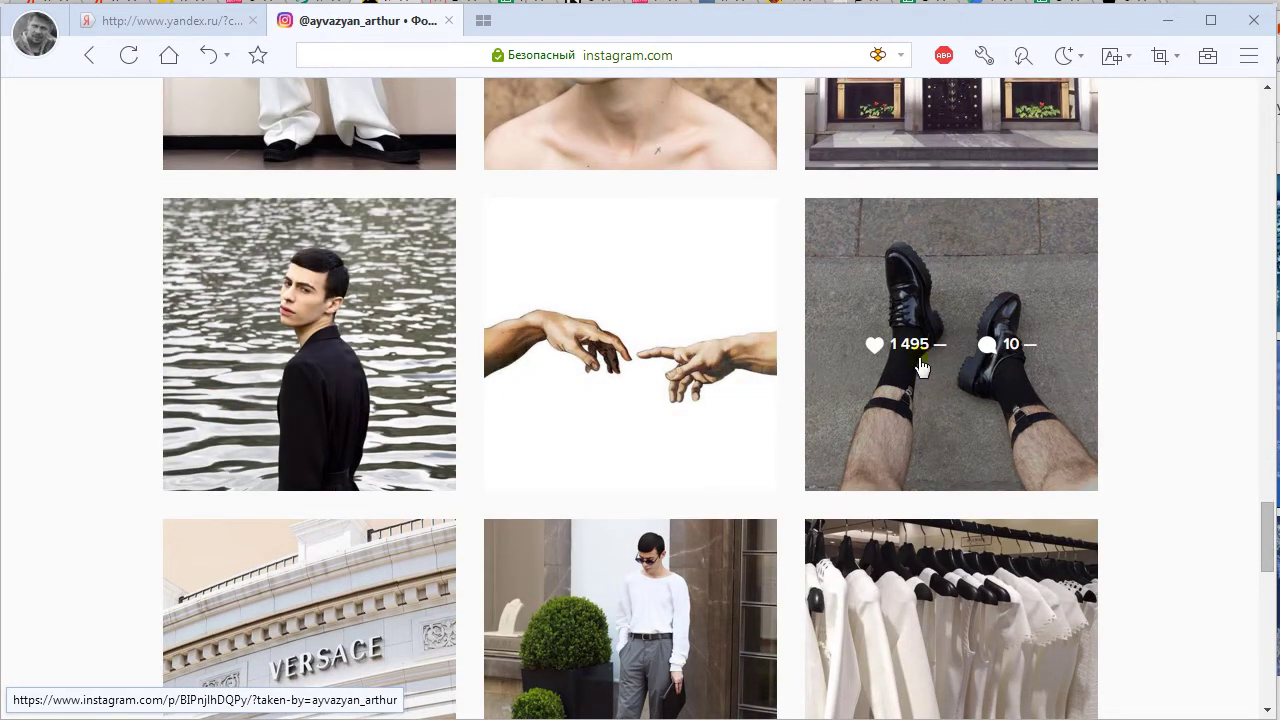
# Examine the blogger's grid from the Versace facade back up to the belt and magazine photo, comparing subjects and tones of neighbouring rows
pyautogui.scroll(-3, 594, 461)
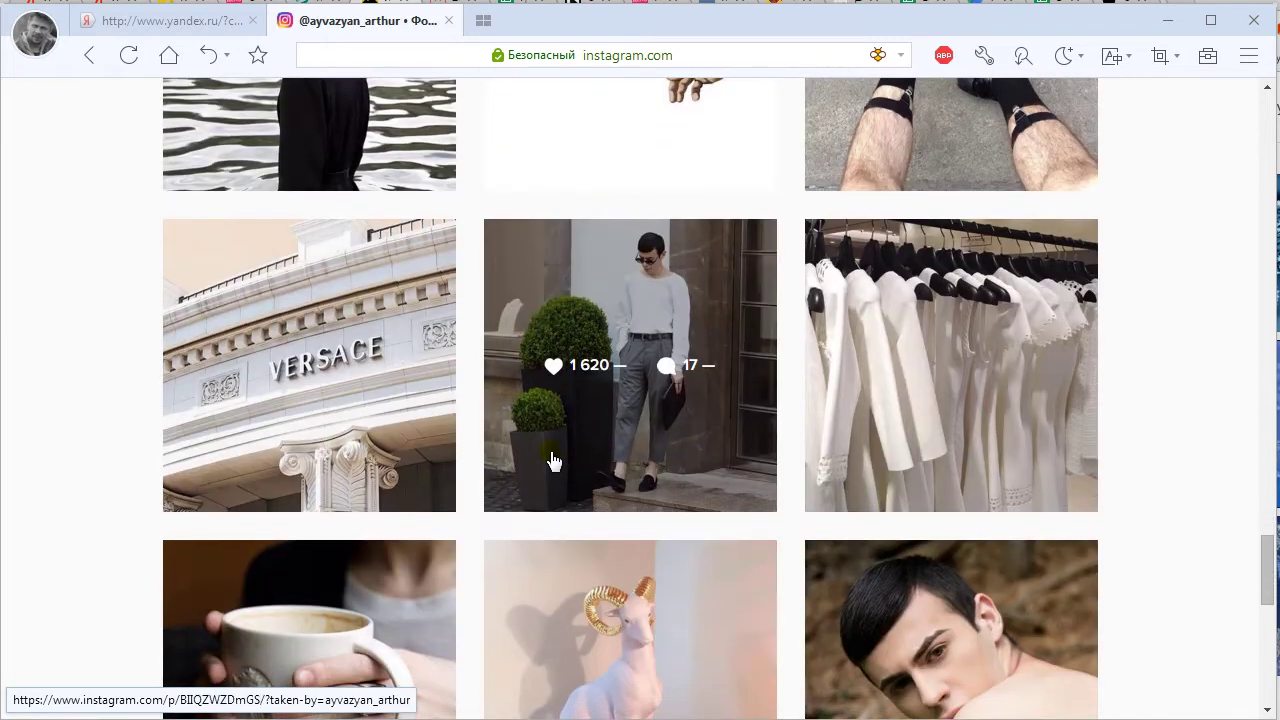
pyautogui.scroll(3, 620, 450)
pyautogui.scroll(4, 608, 434)
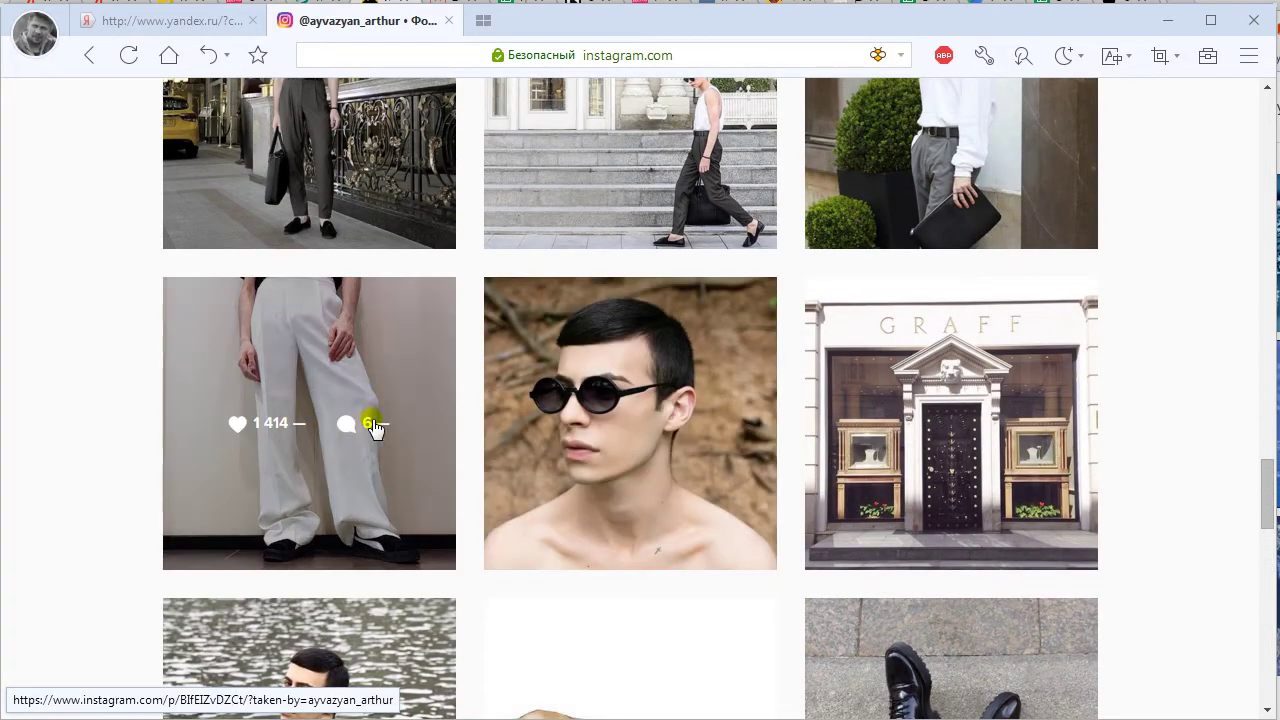
pyautogui.scroll(4, 373, 428)
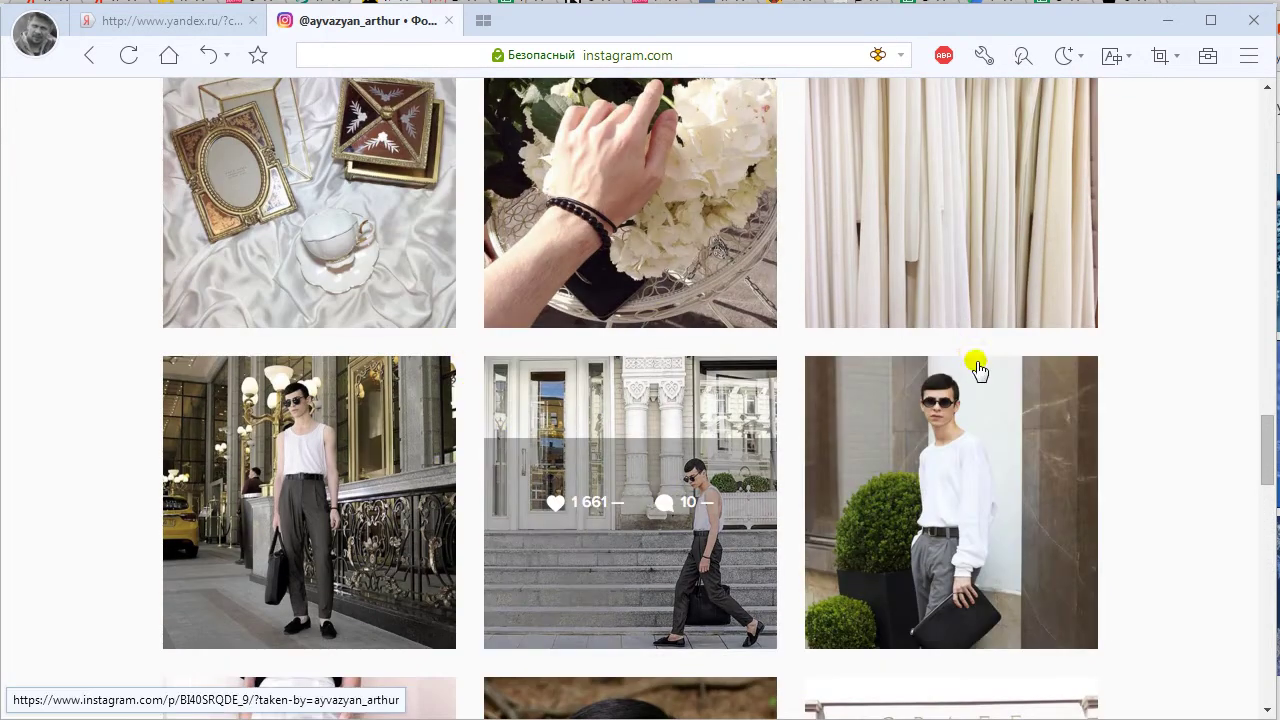
pyautogui.scroll(3, 978, 370)
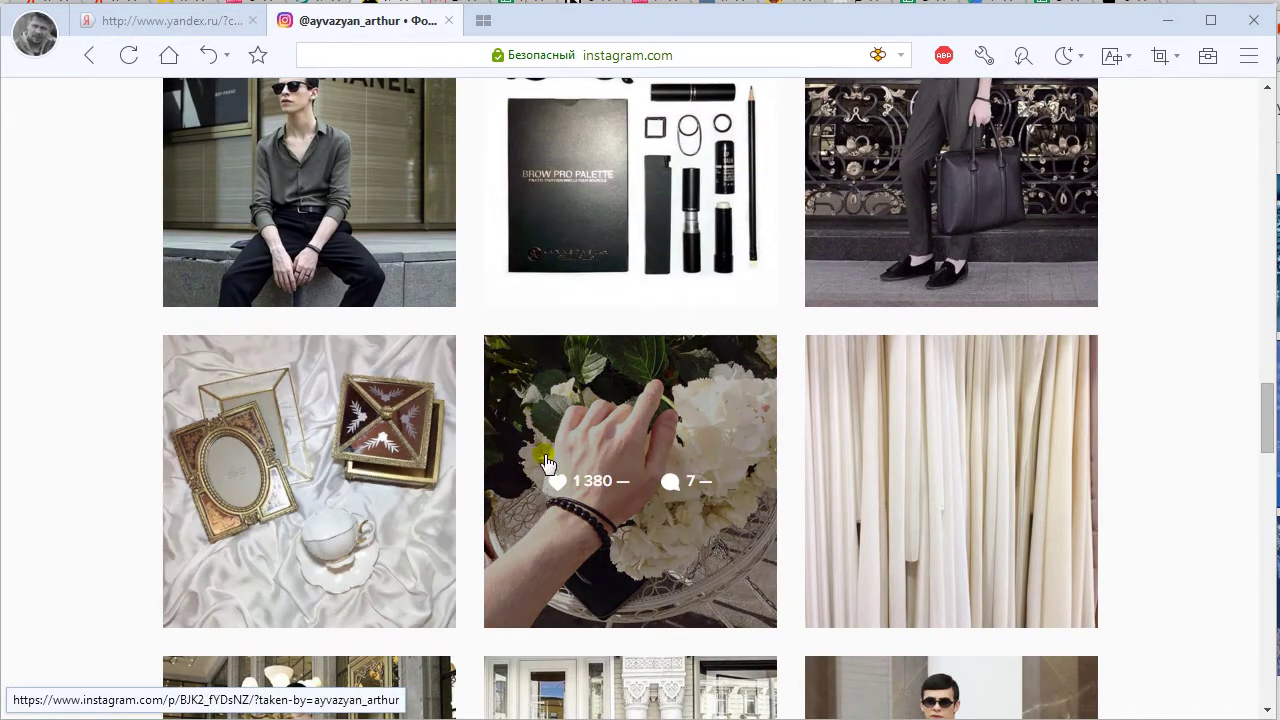
pyautogui.scroll(6, 510, 372)
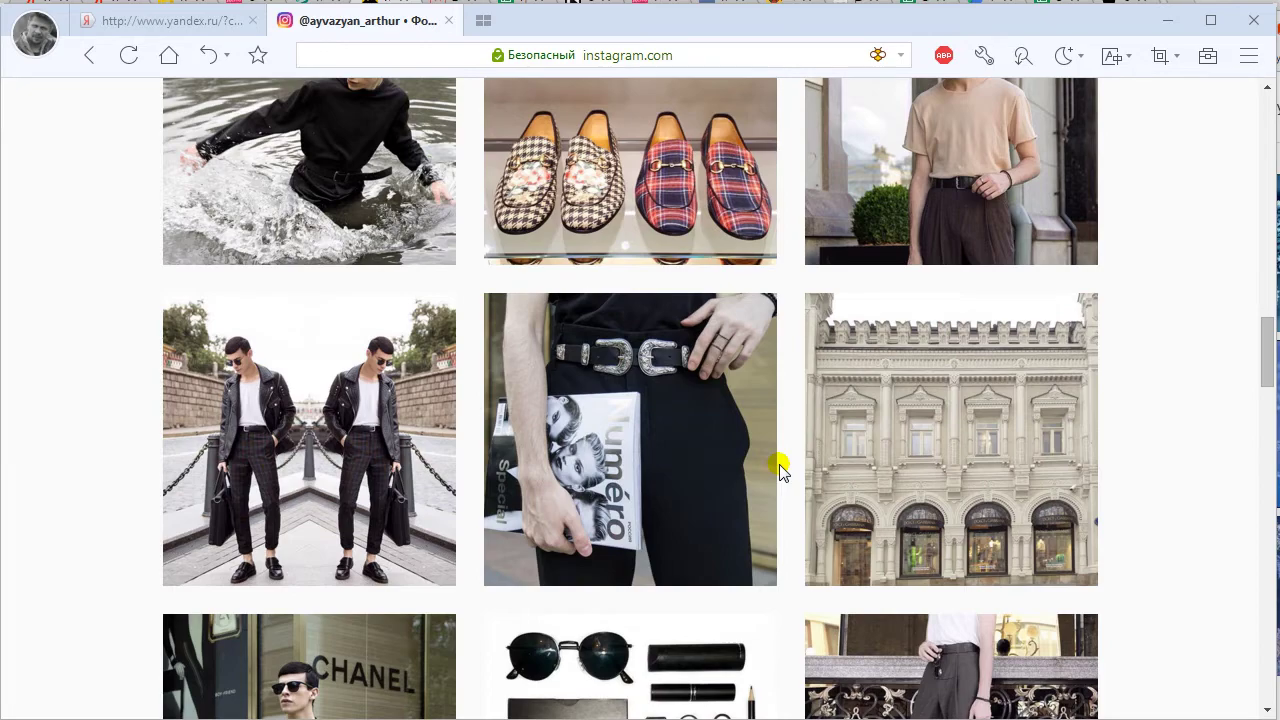
# Go back to the start of the blogger's profile and examine how the newest rows alternate people, buildings and accessories
pyautogui.scroll(3, 91, 484)
pyautogui.scroll(3, 710, 428)
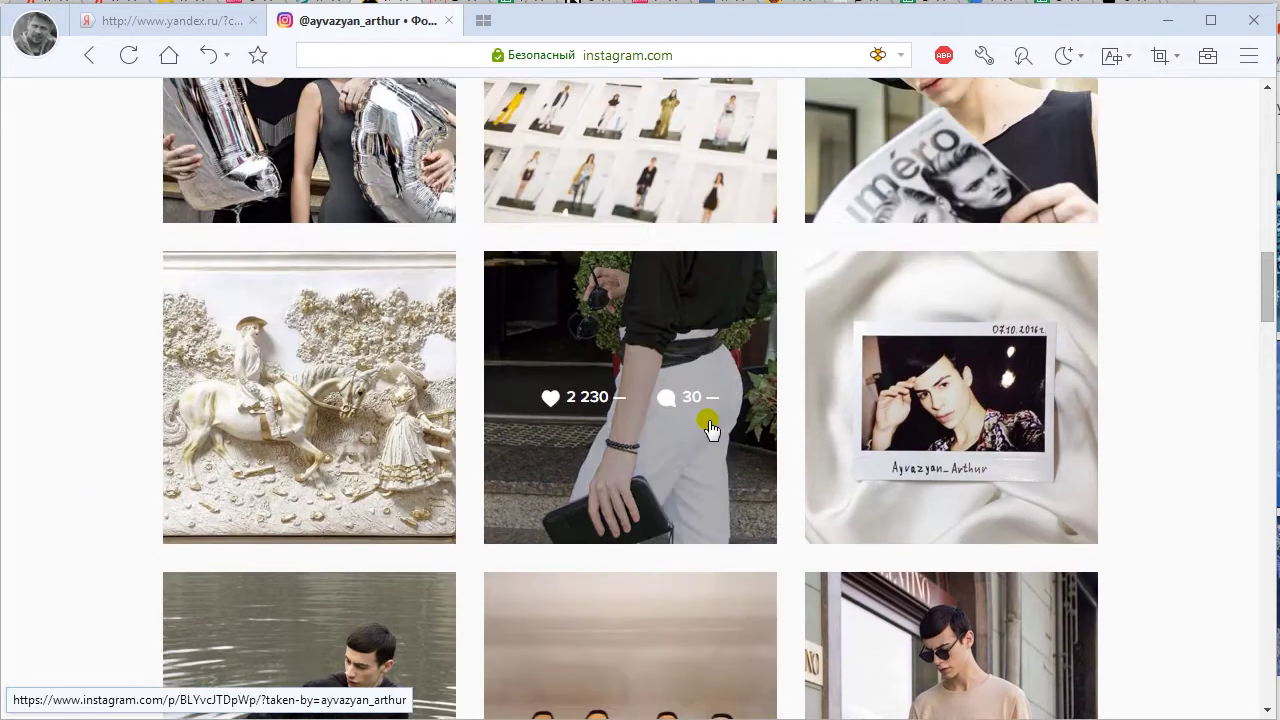
pyautogui.scroll(3, 710, 428)
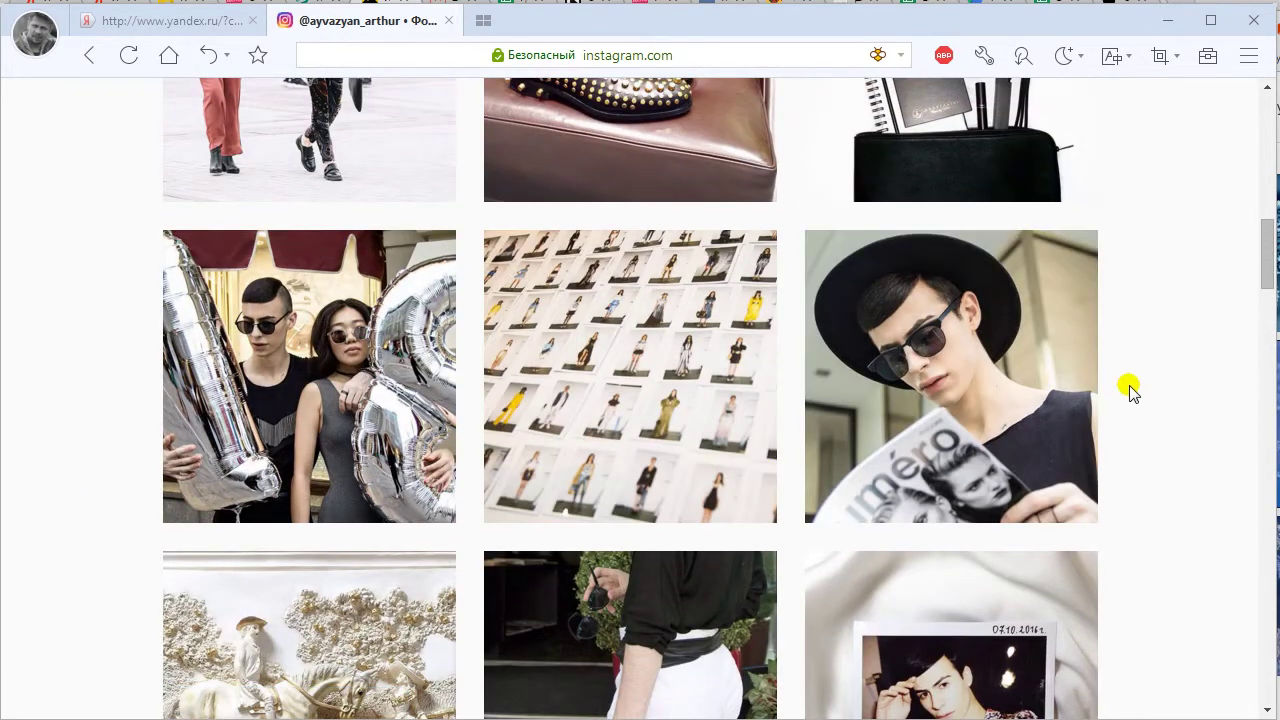
pyautogui.scroll(2, 1130, 390)
pyautogui.scroll(5, 660, 465)
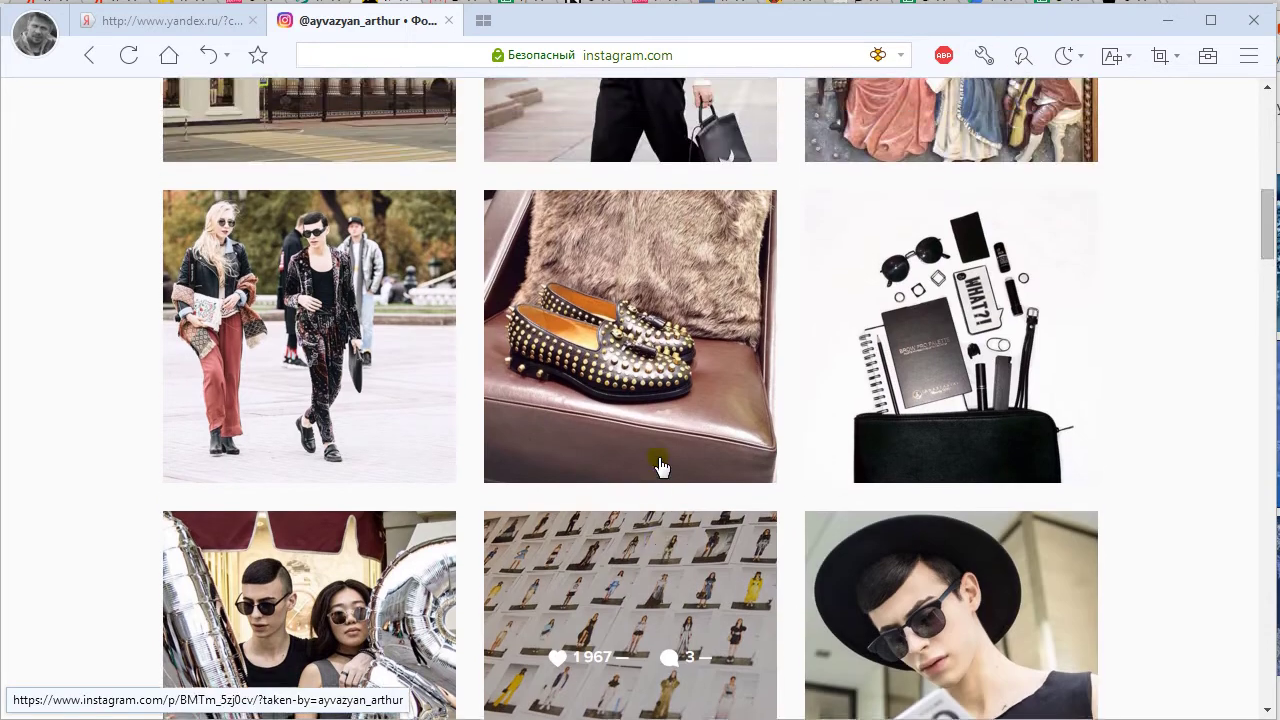
pyautogui.scroll(4, 433, 413)
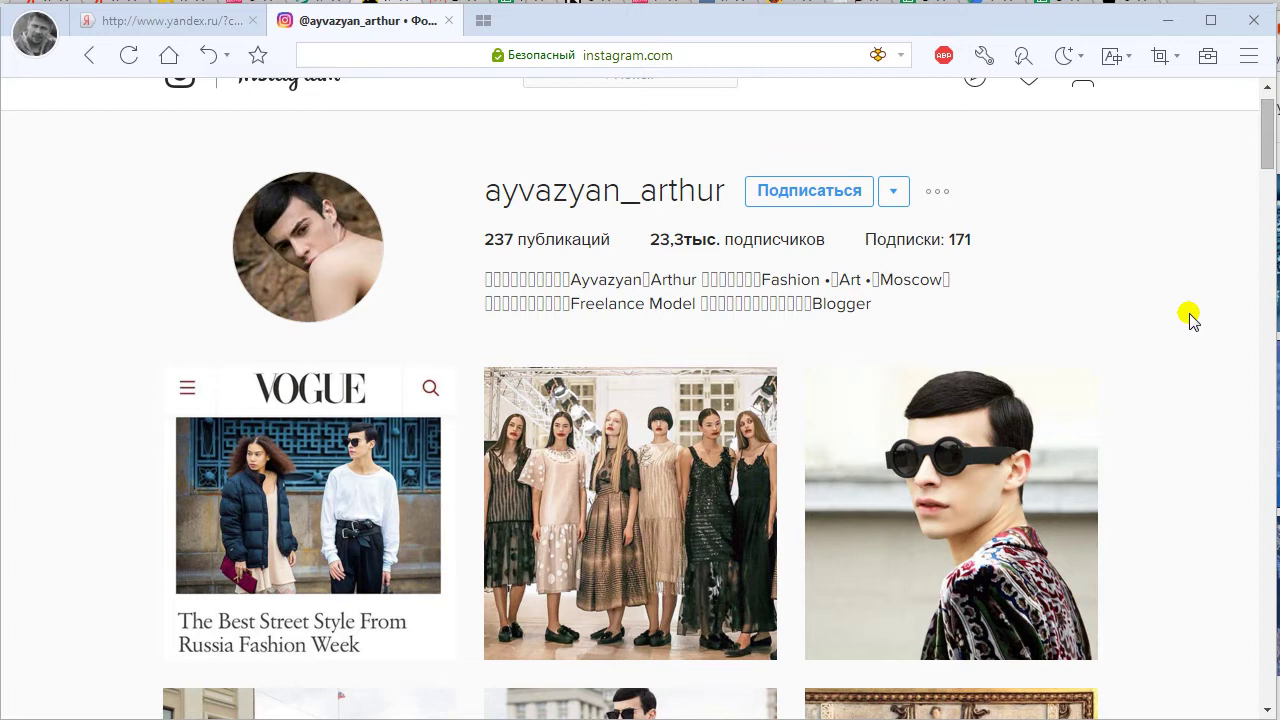
pyautogui.scroll(-8, 1189, 316)
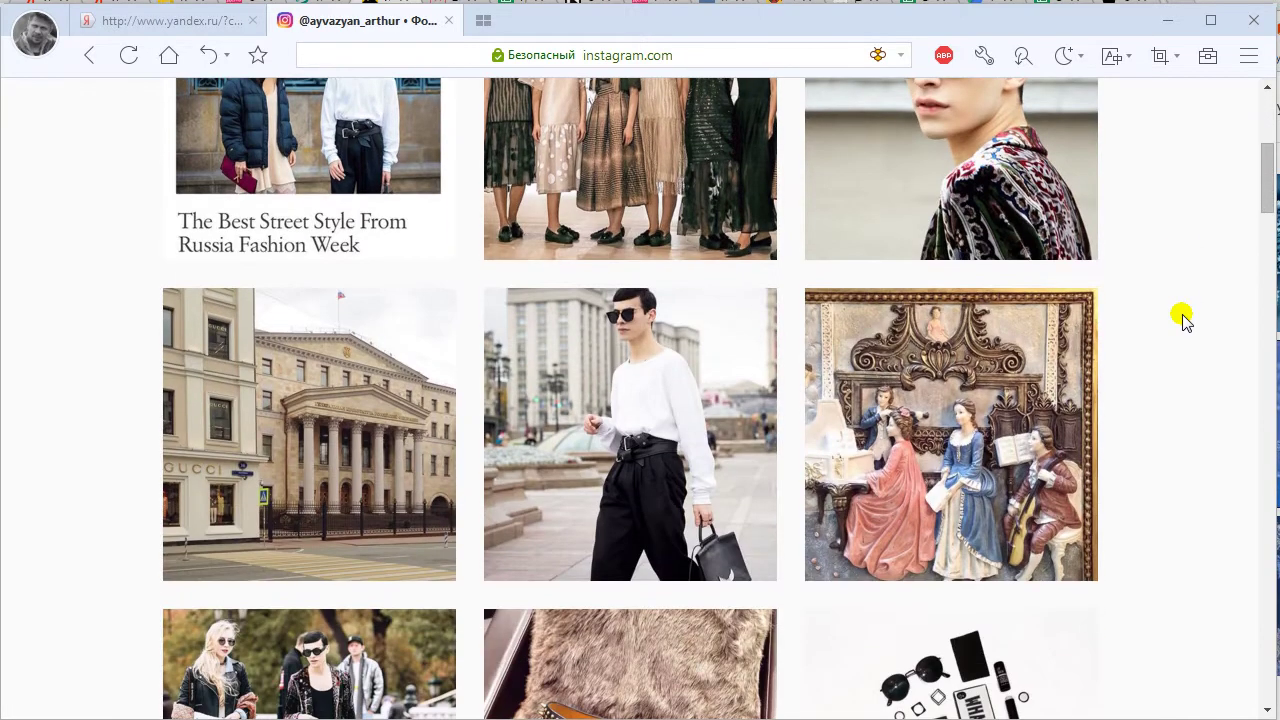
pyautogui.scroll(4, 600, 457)
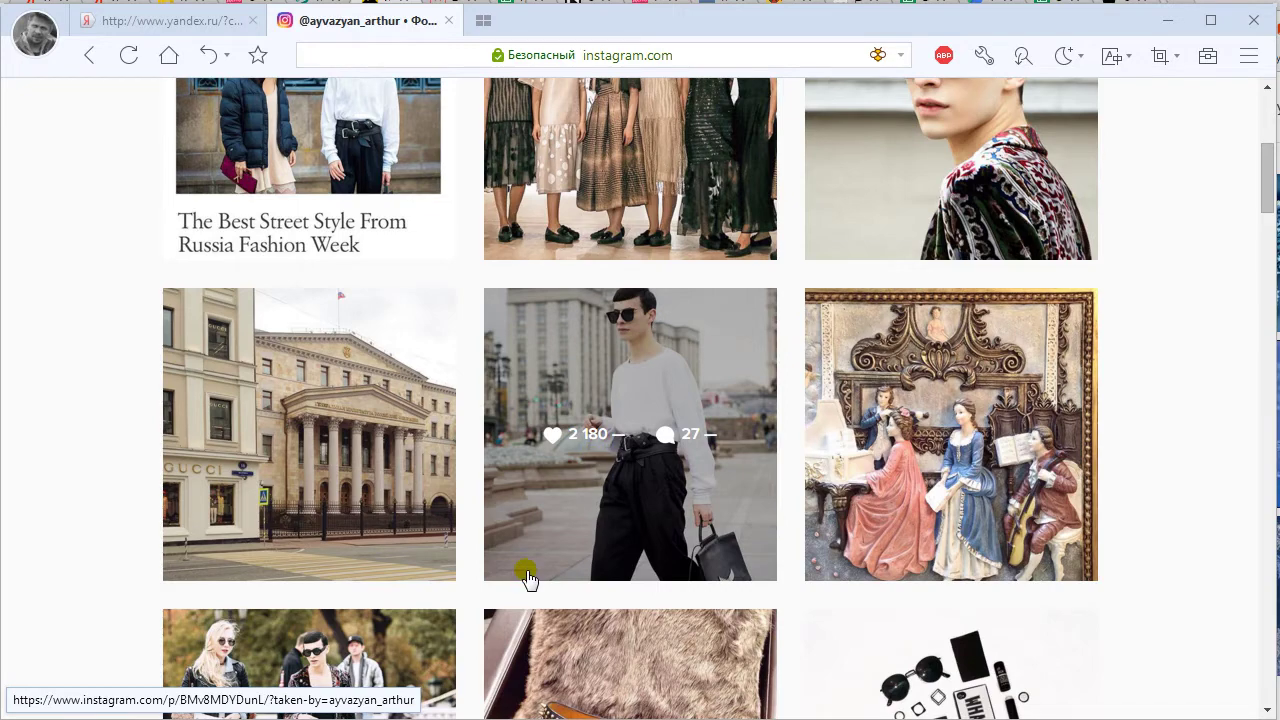
pyautogui.scroll(4, 529, 578)
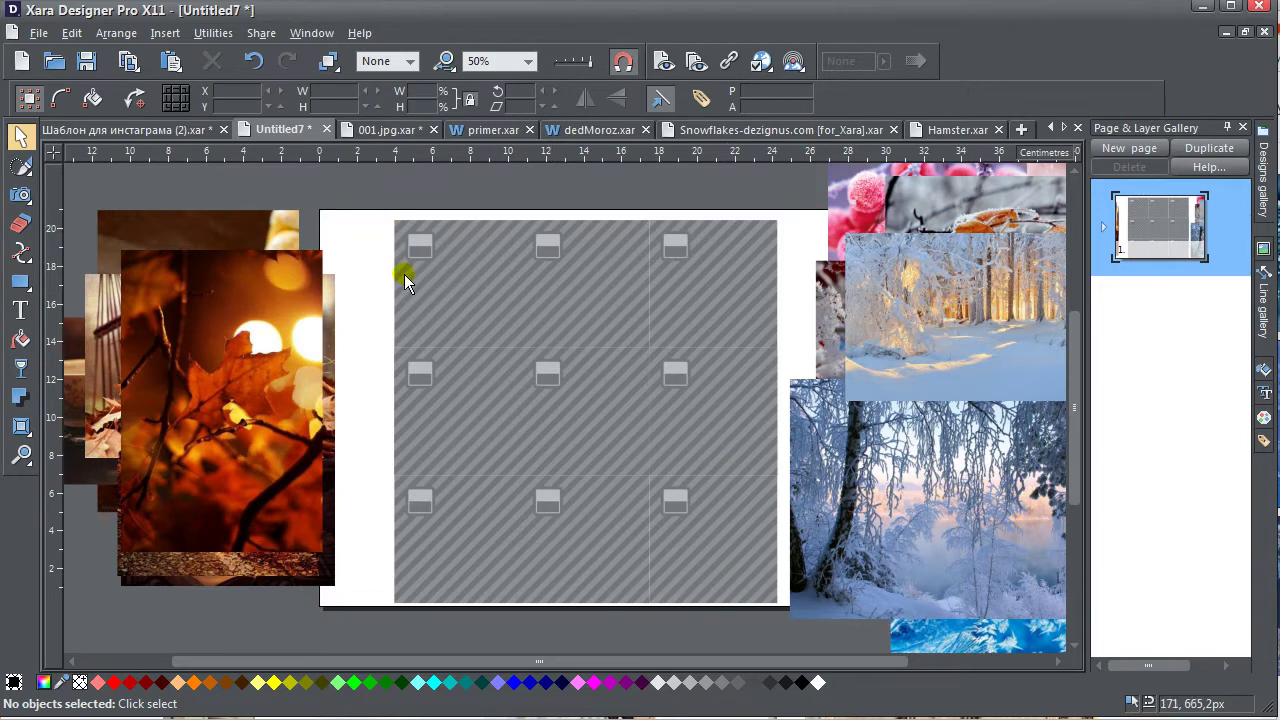
# Switch to Xara Designer Pro and nudge the grid's left column outward to X 147.1 px and the right column to X 665.2 px
pyautogui.moveTo(387, 253); pyautogui.dragTo(768, 508)
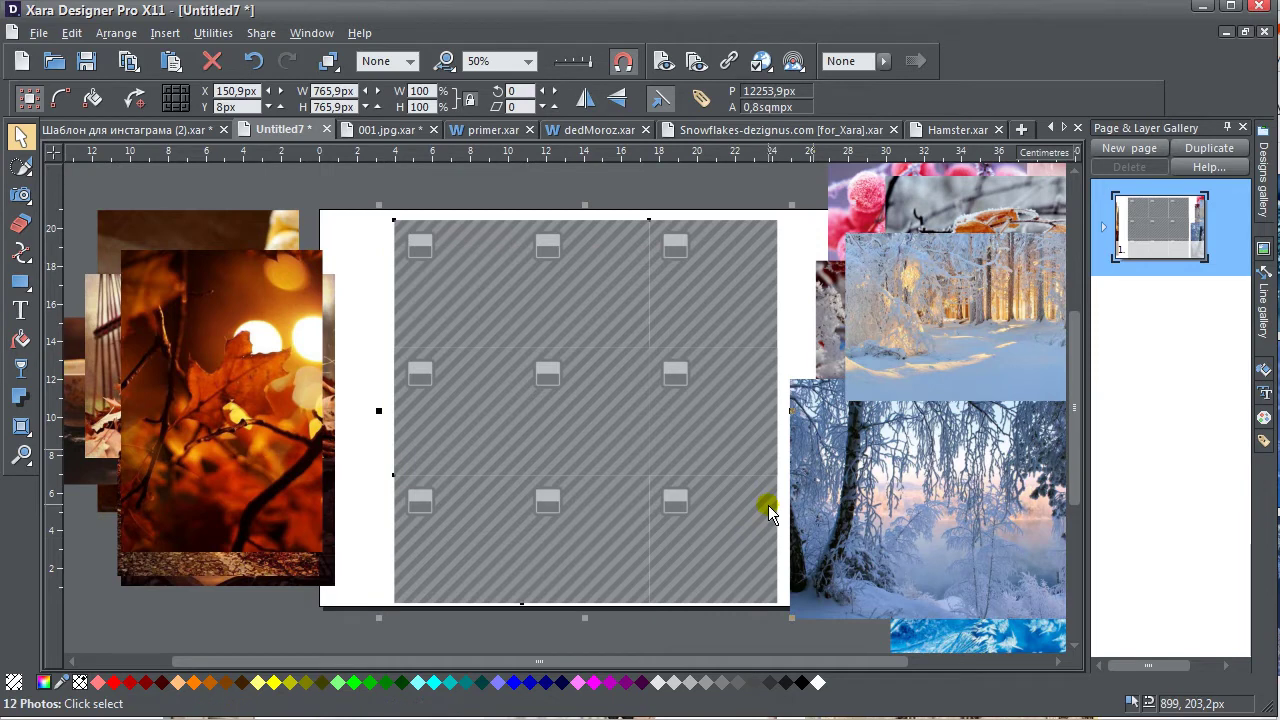
pyautogui.click(548, 181)
pyautogui.moveTo(662, 429); pyautogui.dragTo(586, 434)
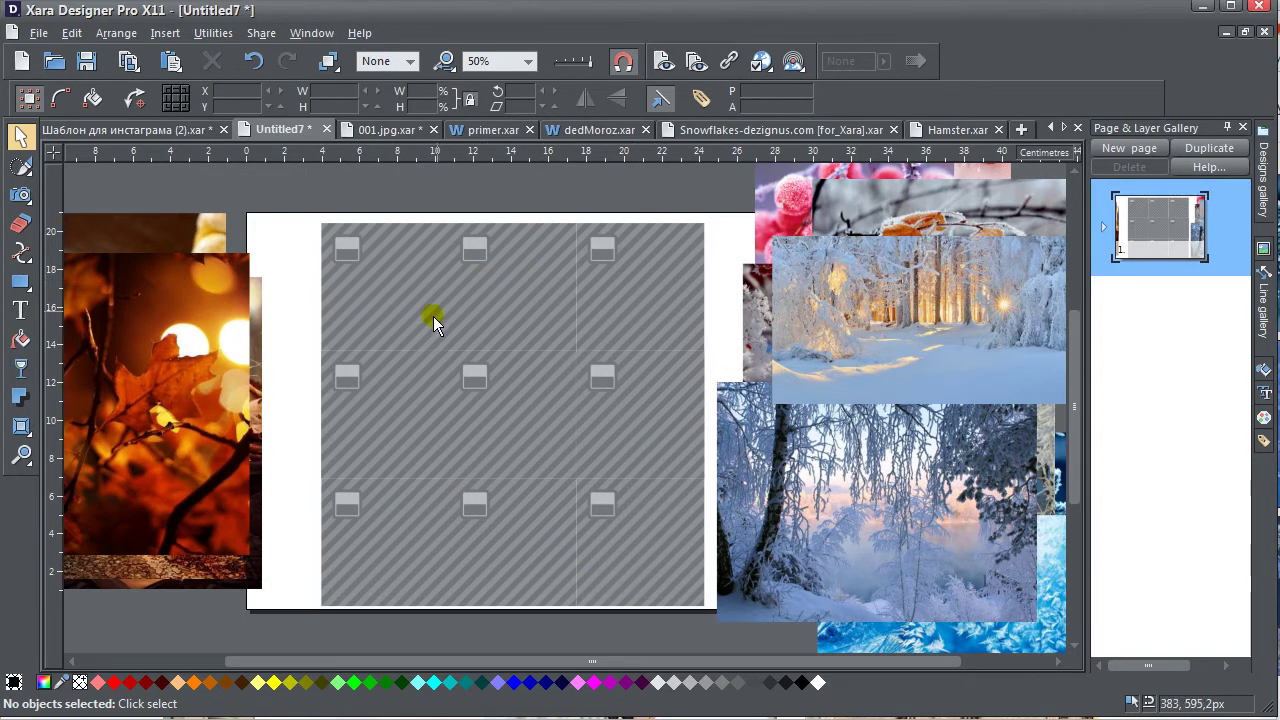
pyautogui.moveTo(302, 299); pyautogui.dragTo(386, 528)
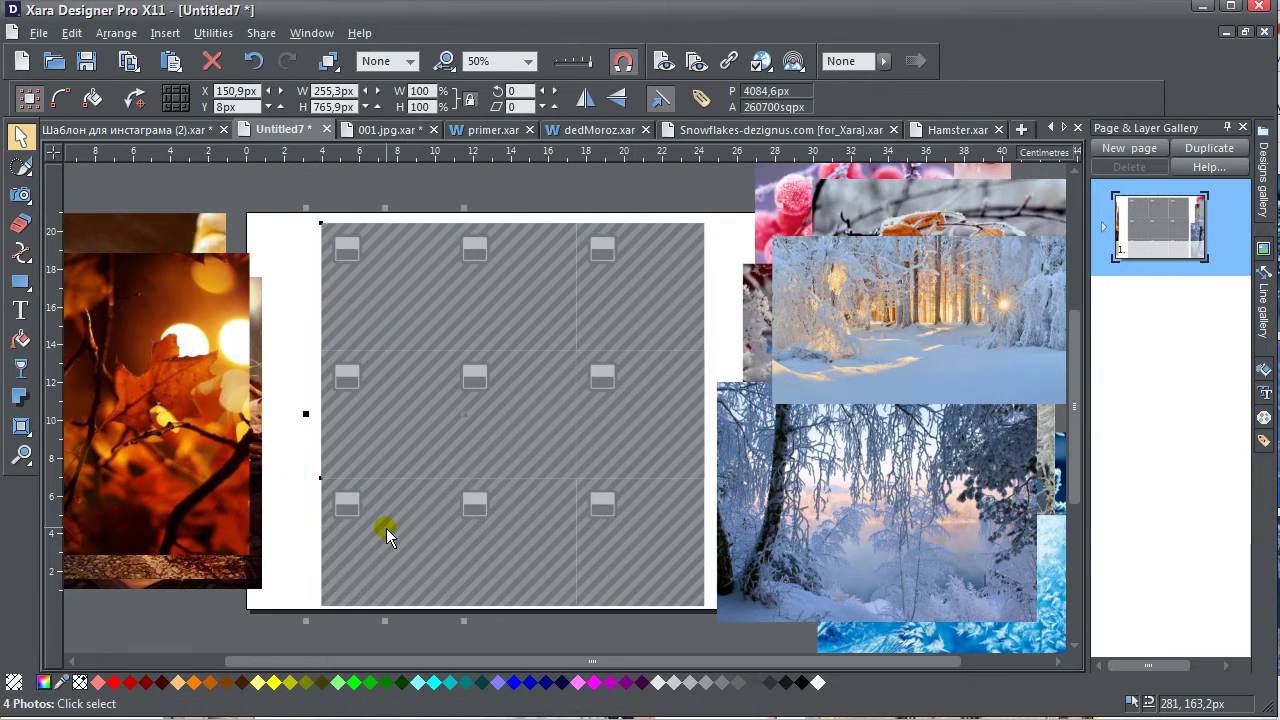
pyautogui.press('Left')
pyautogui.moveTo(617, 213); pyautogui.dragTo(600, 515)
pyautogui.press('Right')
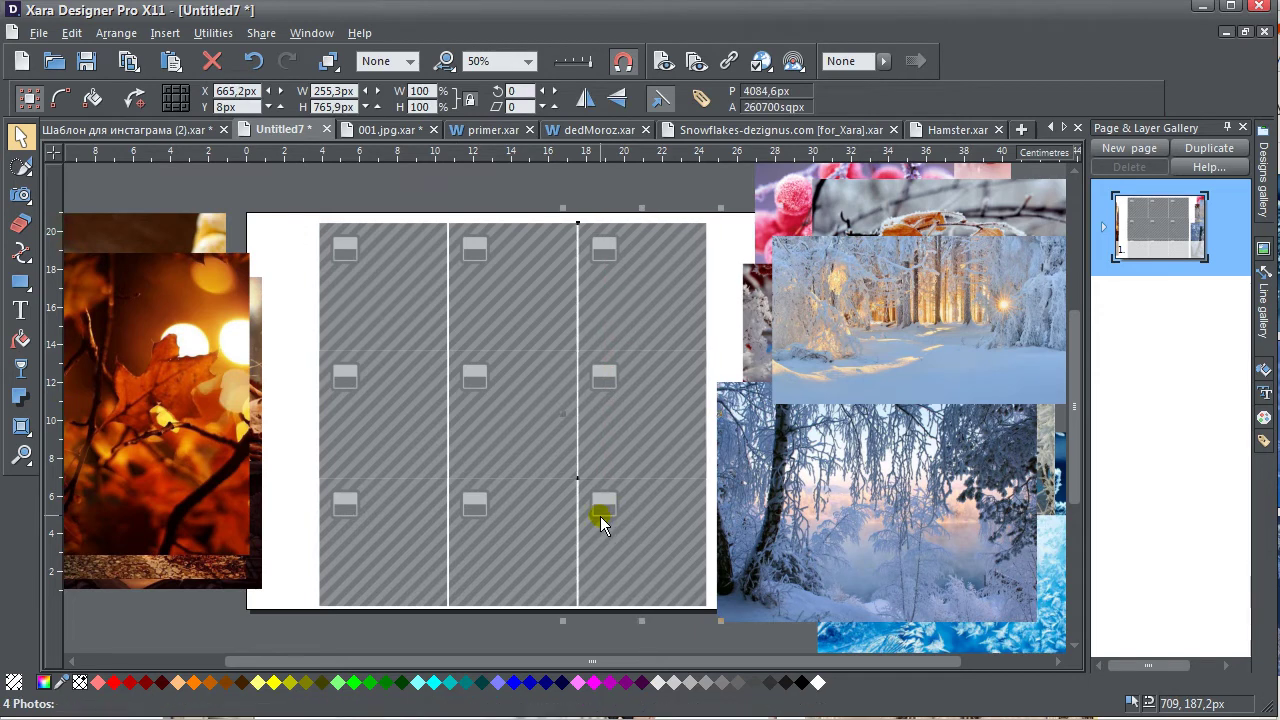
# Nudge the grid's top row up to Y 522.3 px and the bottom row down to Y 4.2 px
pyautogui.moveTo(296, 244); pyautogui.dragTo(613, 288)
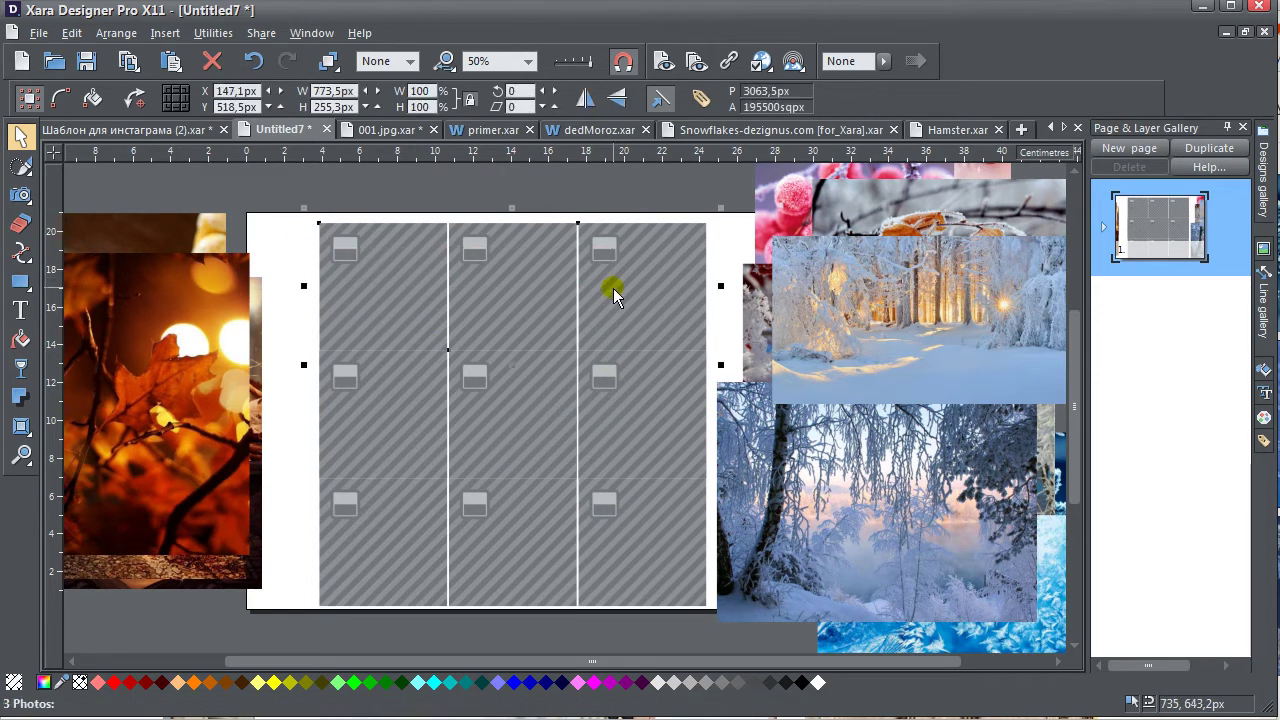
pyautogui.press('Up')
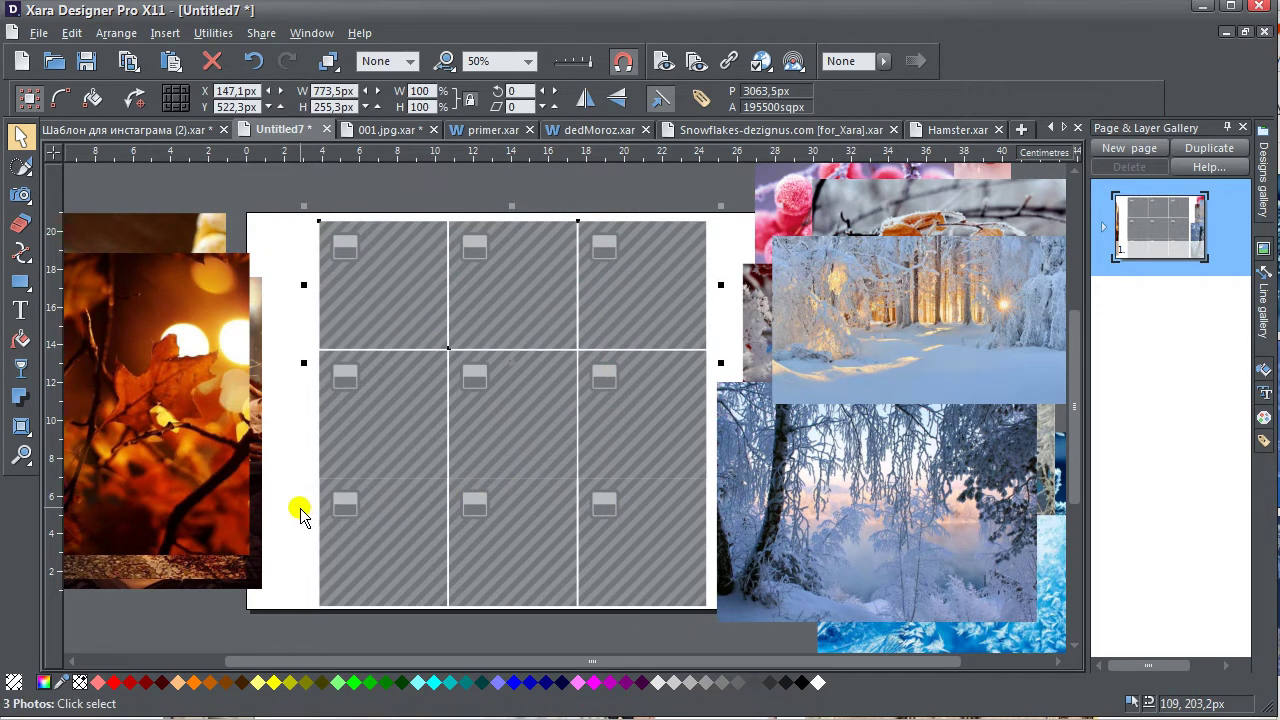
pyautogui.moveTo(300, 511); pyautogui.dragTo(658, 597)
pyautogui.press('Down')
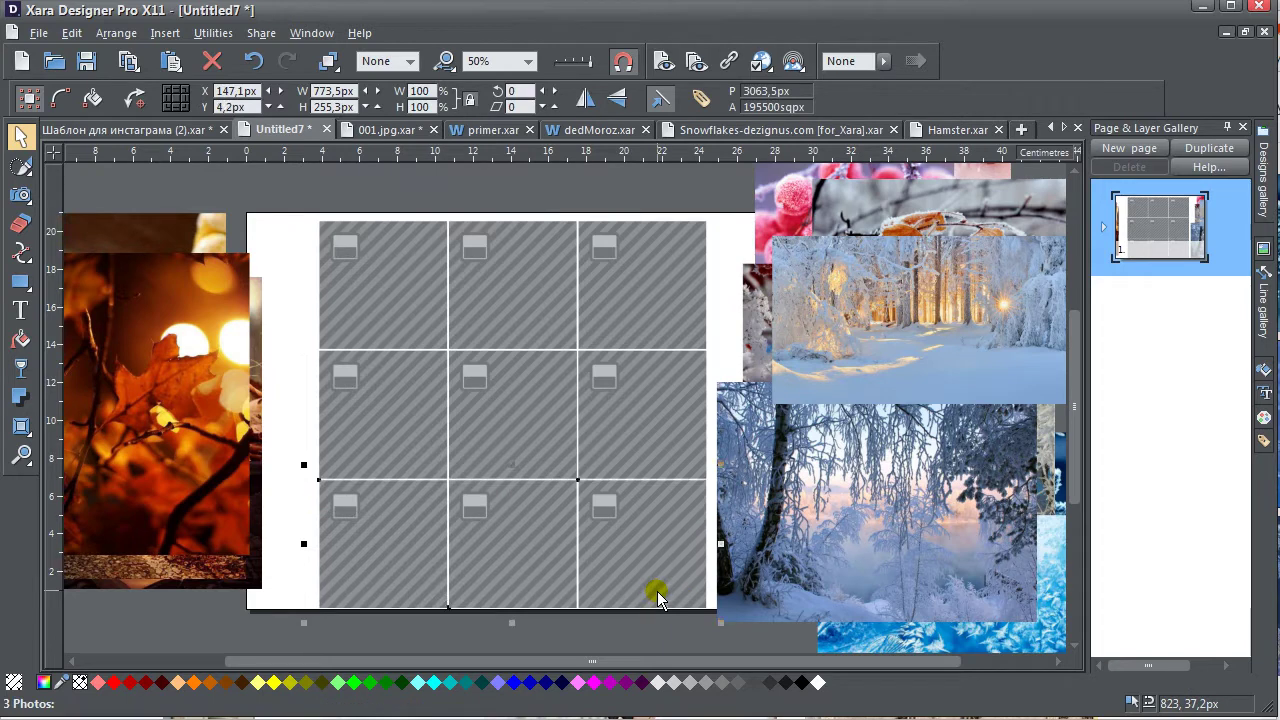
pyautogui.click(558, 192)
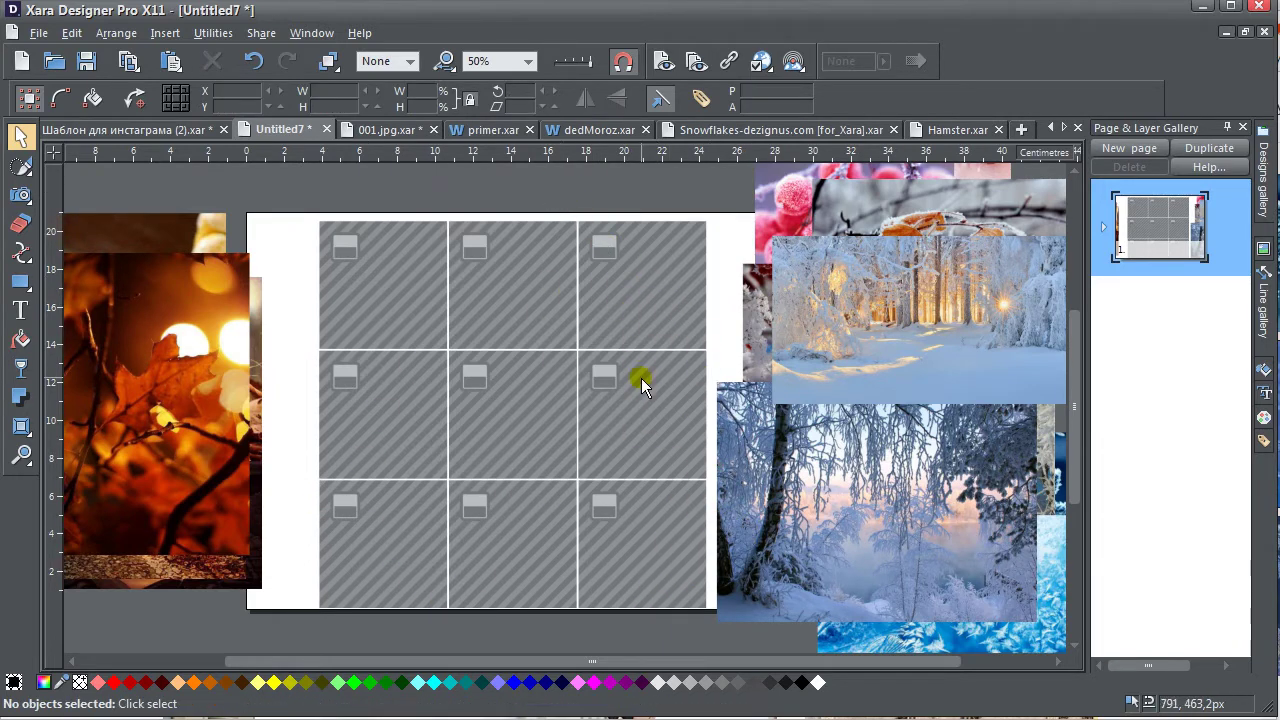
# Shift the stacked winter and autumn photos on both sides of the page to uncover the images beneath them
pyautogui.moveTo(884, 529); pyautogui.dragTo(918, 551)
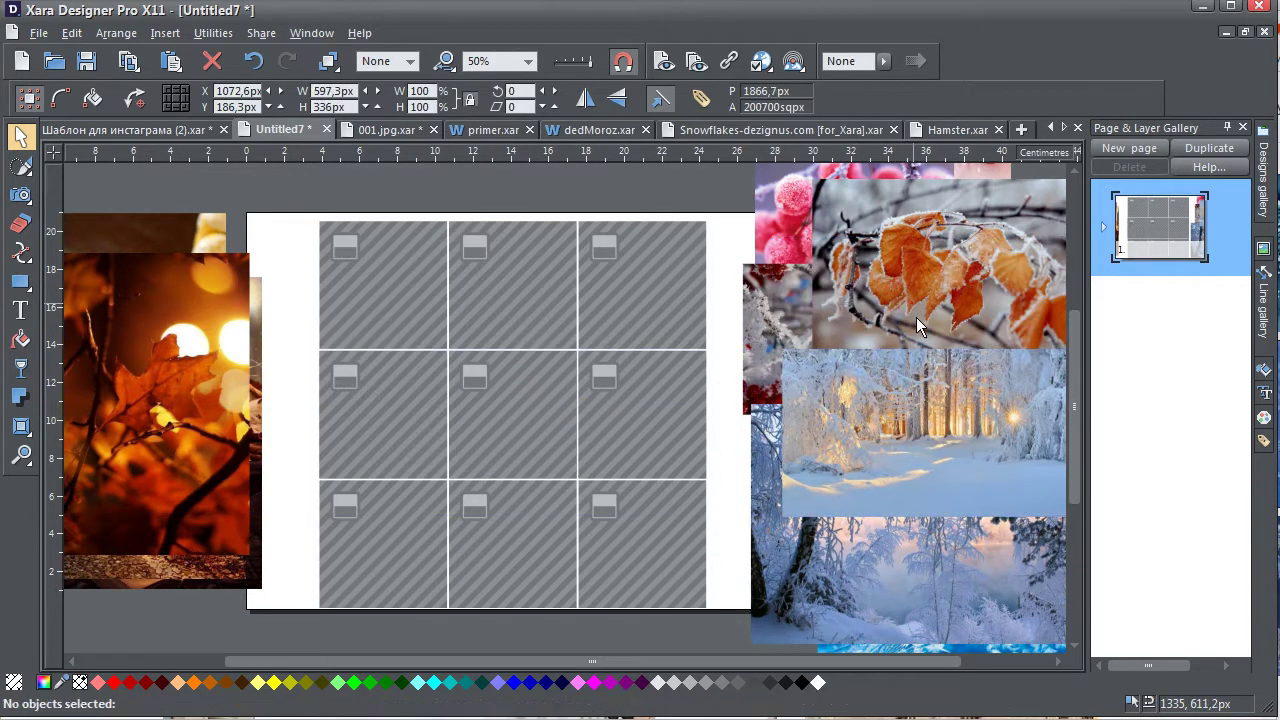
pyautogui.click(916, 317)
pyautogui.moveTo(919, 582); pyautogui.dragTo(921, 525)
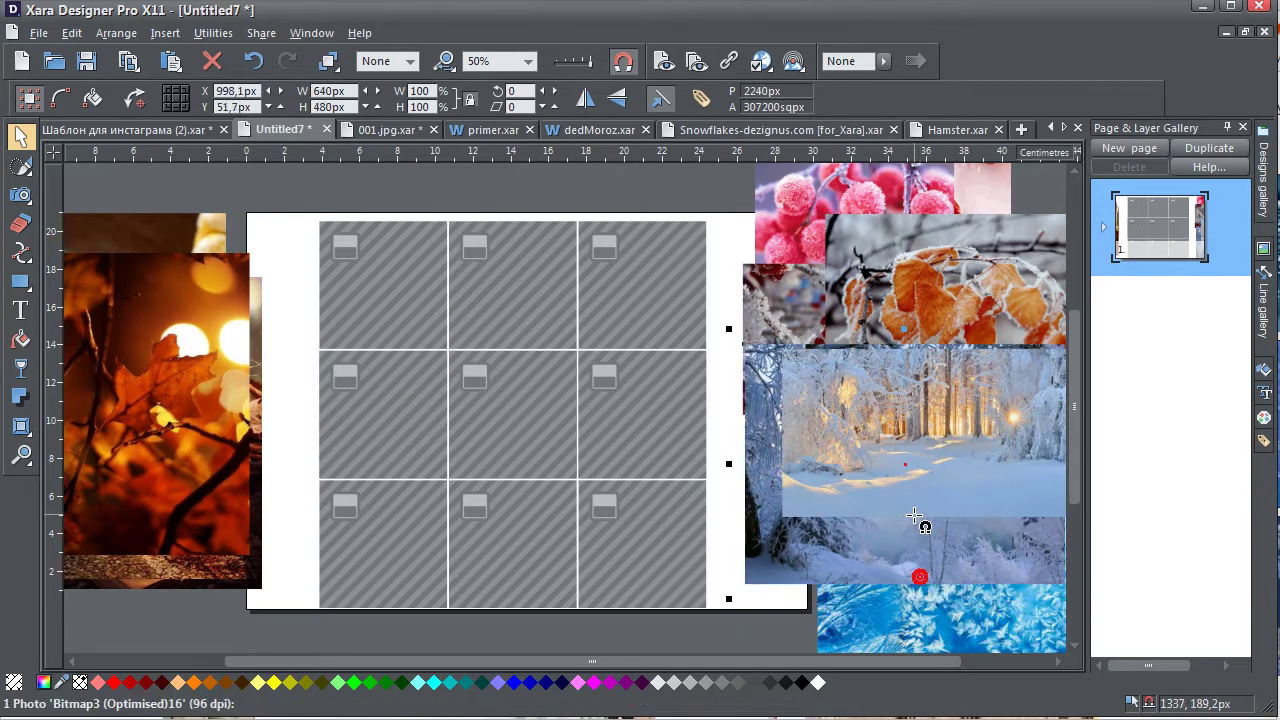
pyautogui.moveTo(135, 437)
pyautogui.mouseDown()
pyautogui.moveTo(315, 428)
pyautogui.moveTo(190, 372)
pyautogui.moveTo(150, 455)
pyautogui.mouseUp()
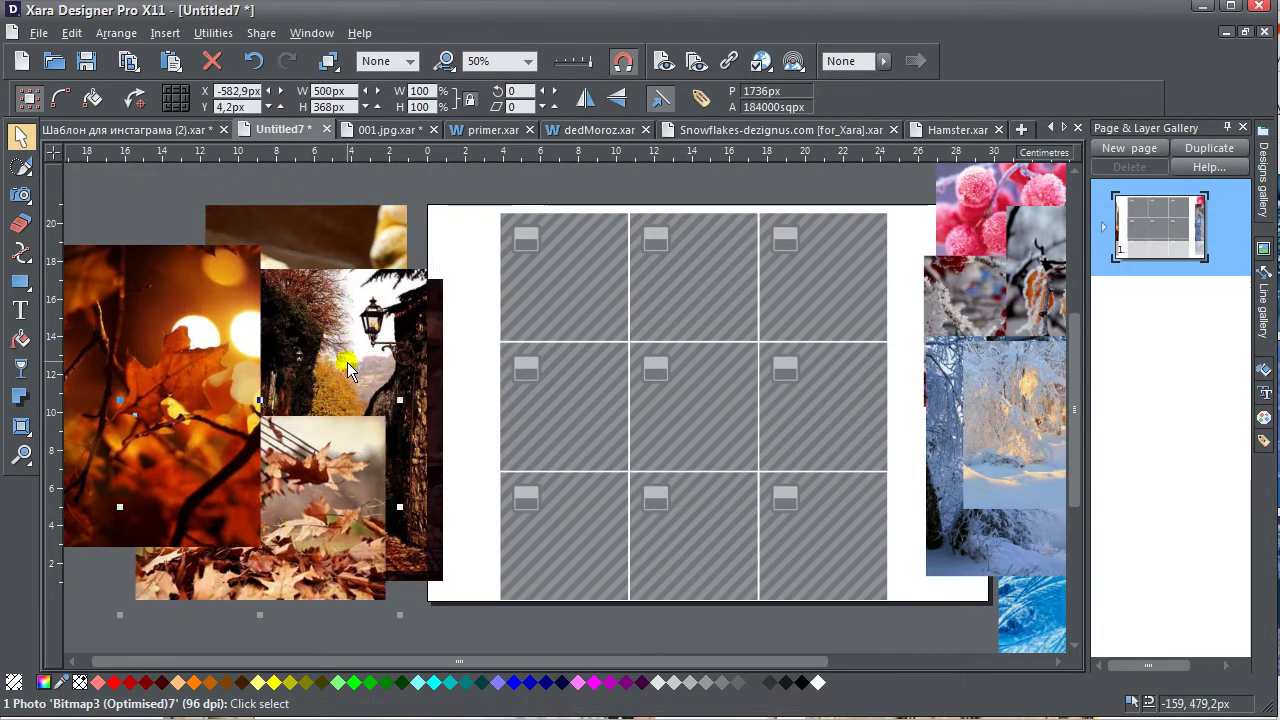
pyautogui.moveTo(347, 362); pyautogui.dragTo(345, 440)
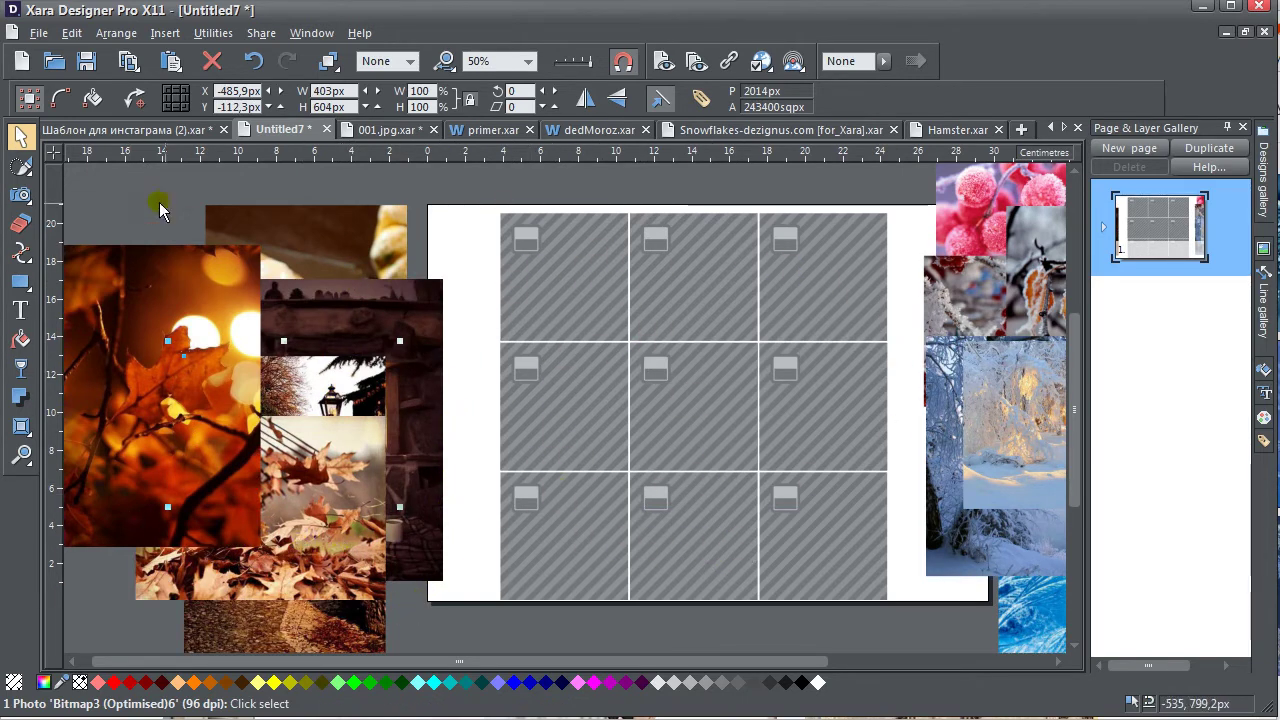
pyautogui.moveTo(985, 359); pyautogui.dragTo(587, 478)
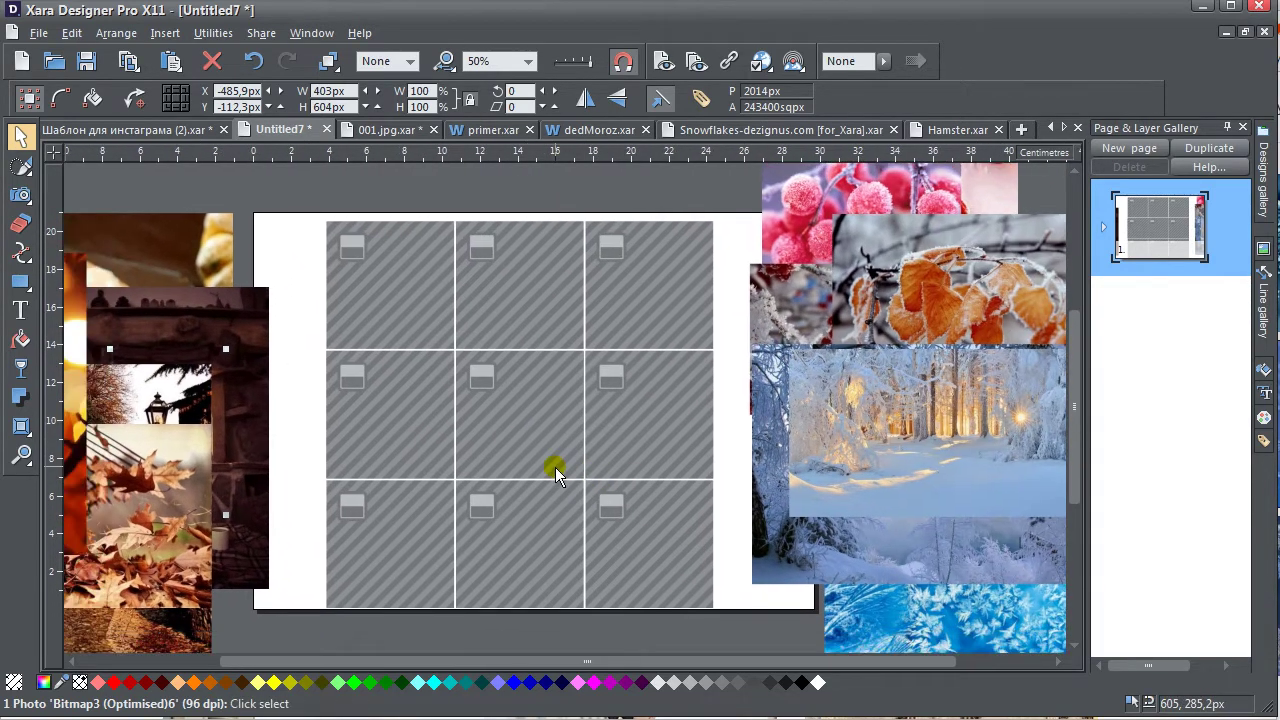
# Select the top-left placeholder tile and examine the upper rows of the grid at 100% zoom
pyautogui.click(394, 263)
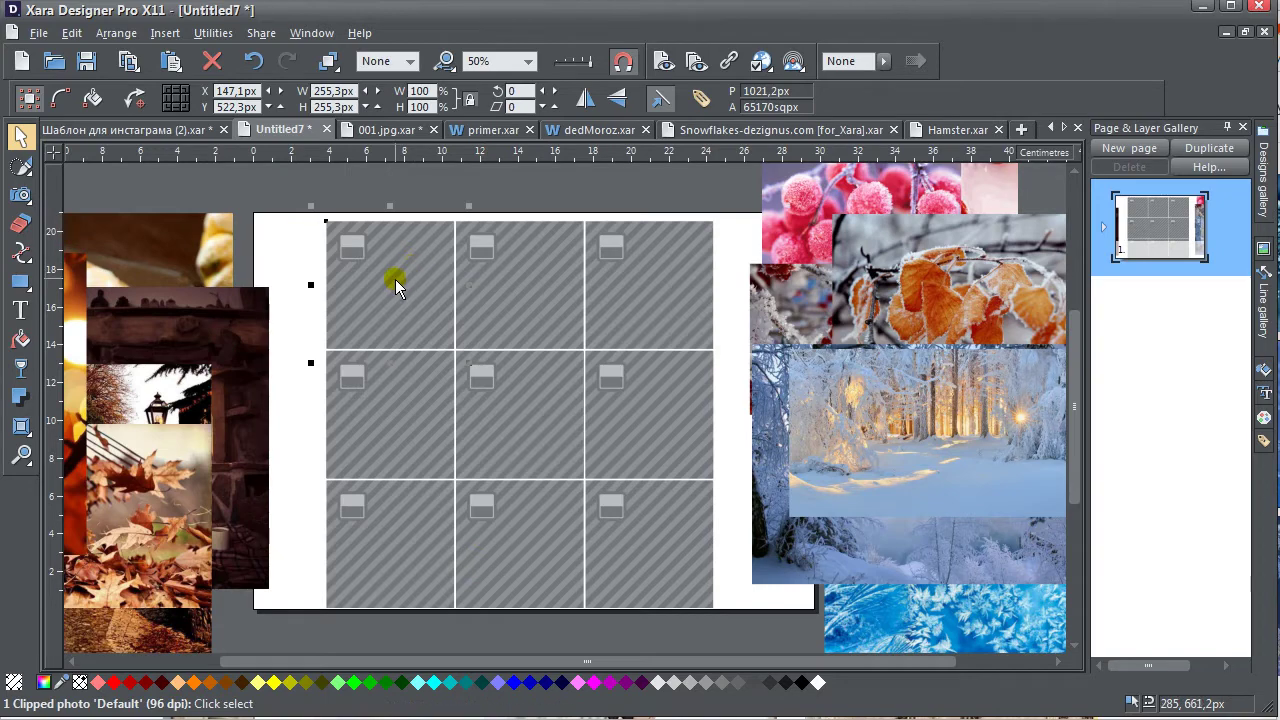
pyautogui.scroll(3, 382, 283)
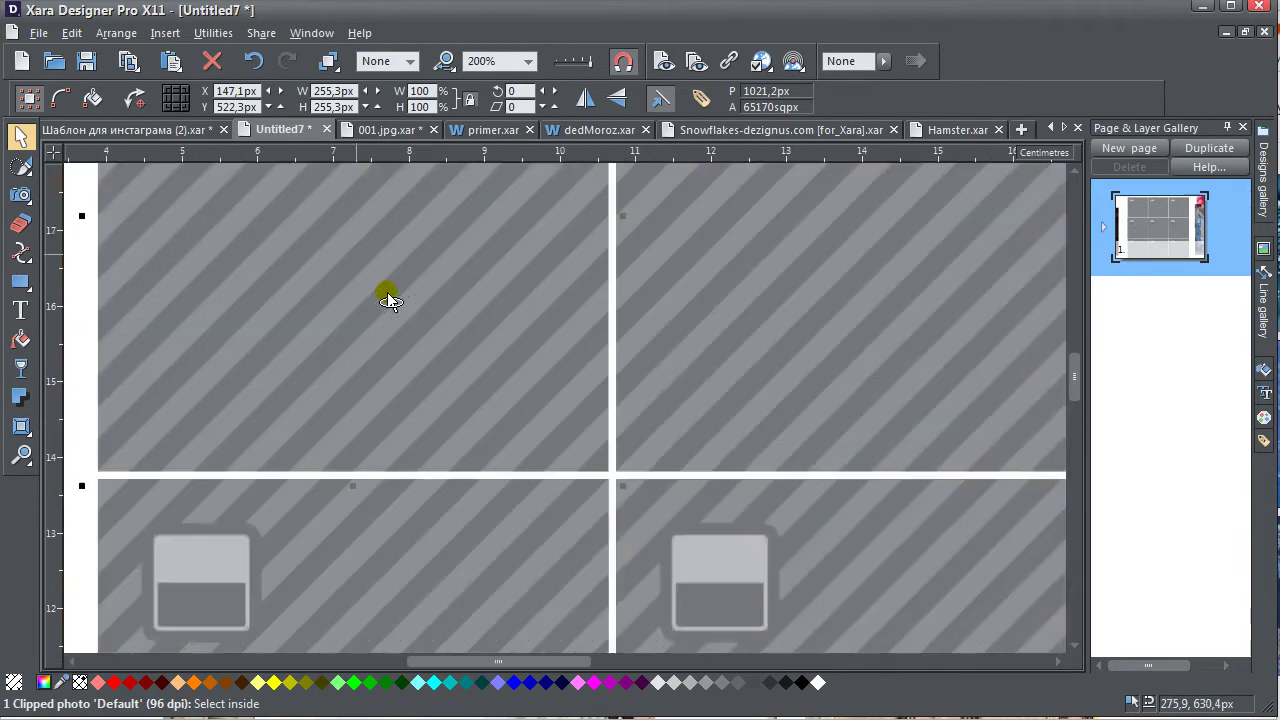
pyautogui.moveTo(387, 292); pyautogui.dragTo(360, 390)
pyautogui.scroll(-5, 756, 391)
pyautogui.scroll(-2, 763, 387)
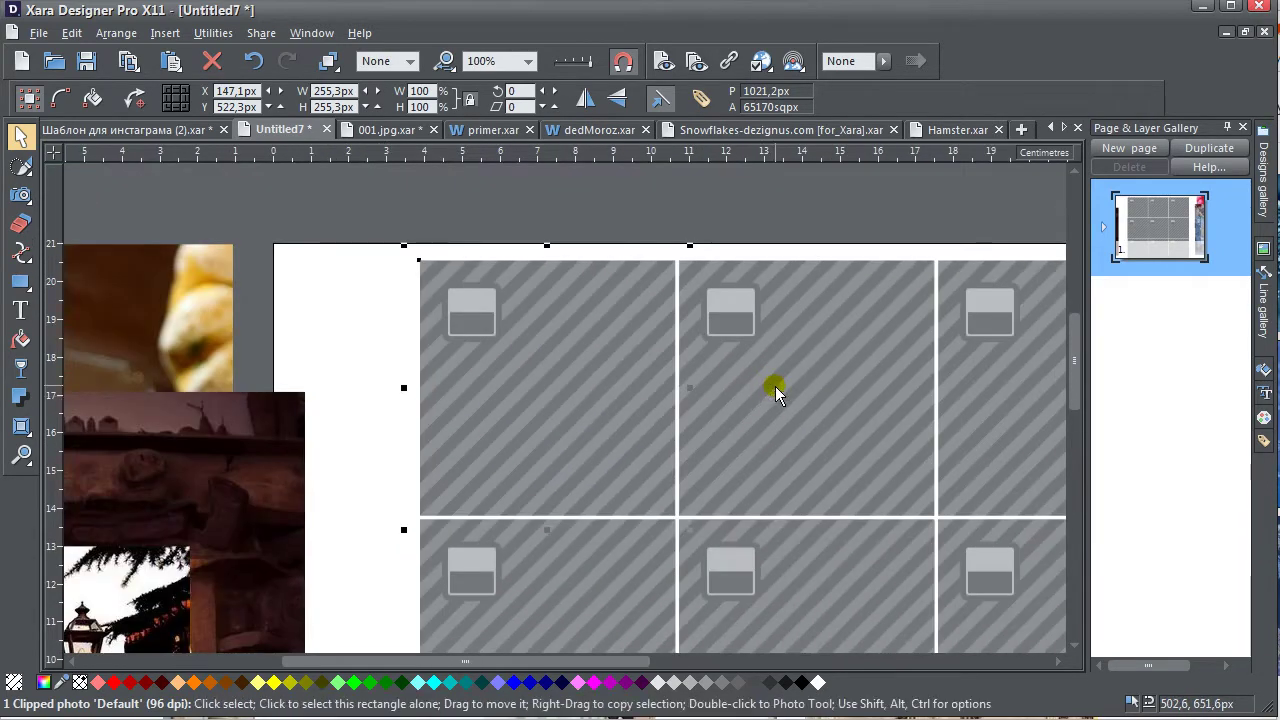
pyautogui.moveTo(777, 386); pyautogui.dragTo(500, 339)
pyautogui.scroll(2, 581, 340)
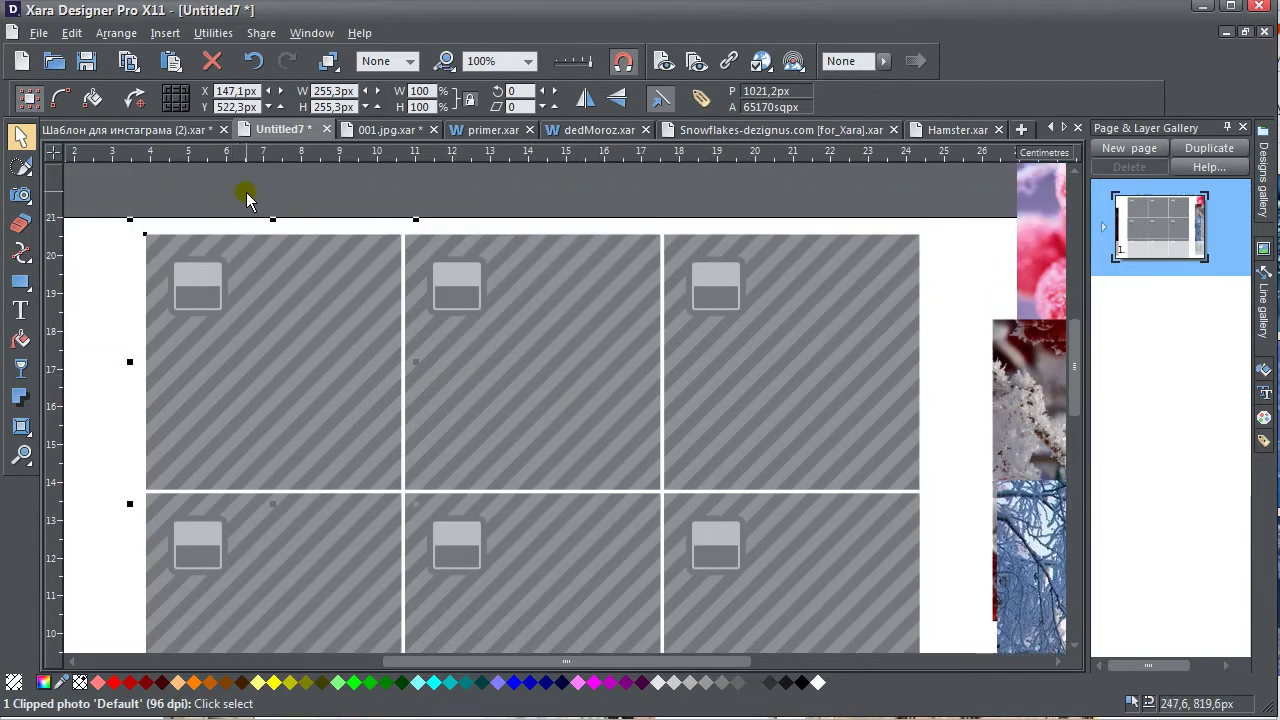
pyautogui.click(241, 224)
pyautogui.click(216, 364)
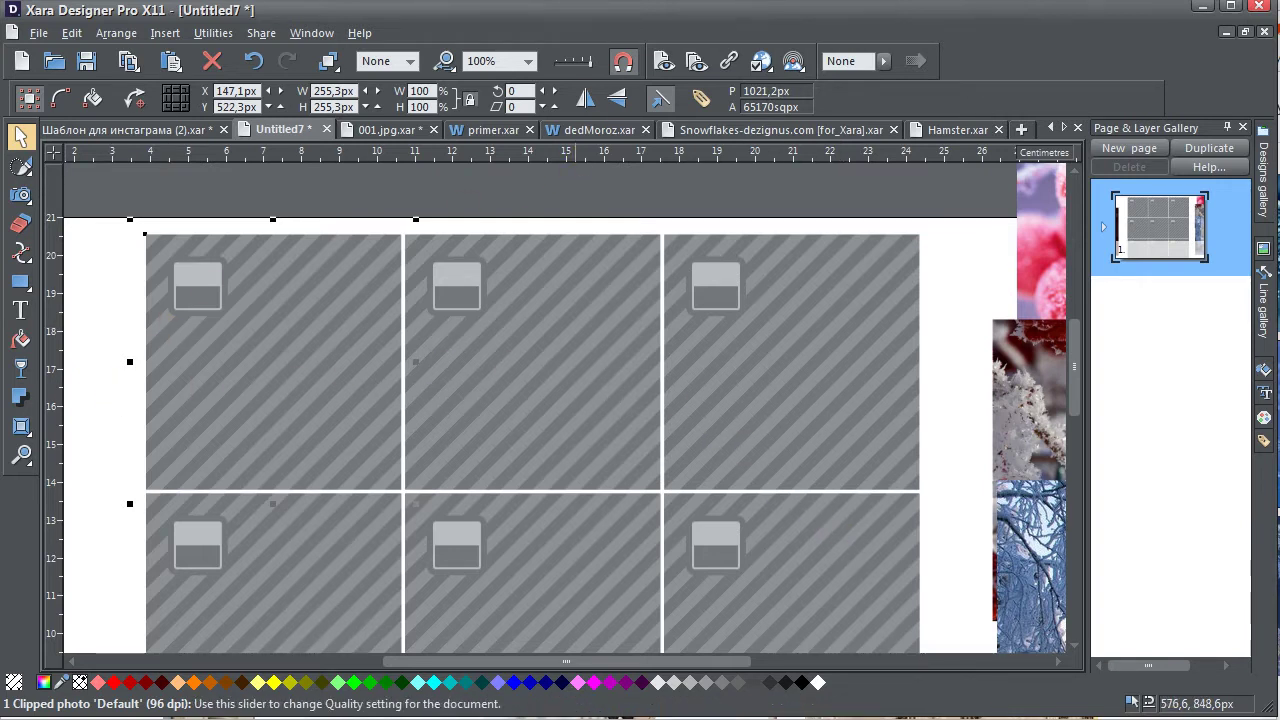
# Switch back to the browser, open the post with six models in dresses and inspect its photo in the page code
pyautogui.hotkey('alt', 'Tab')
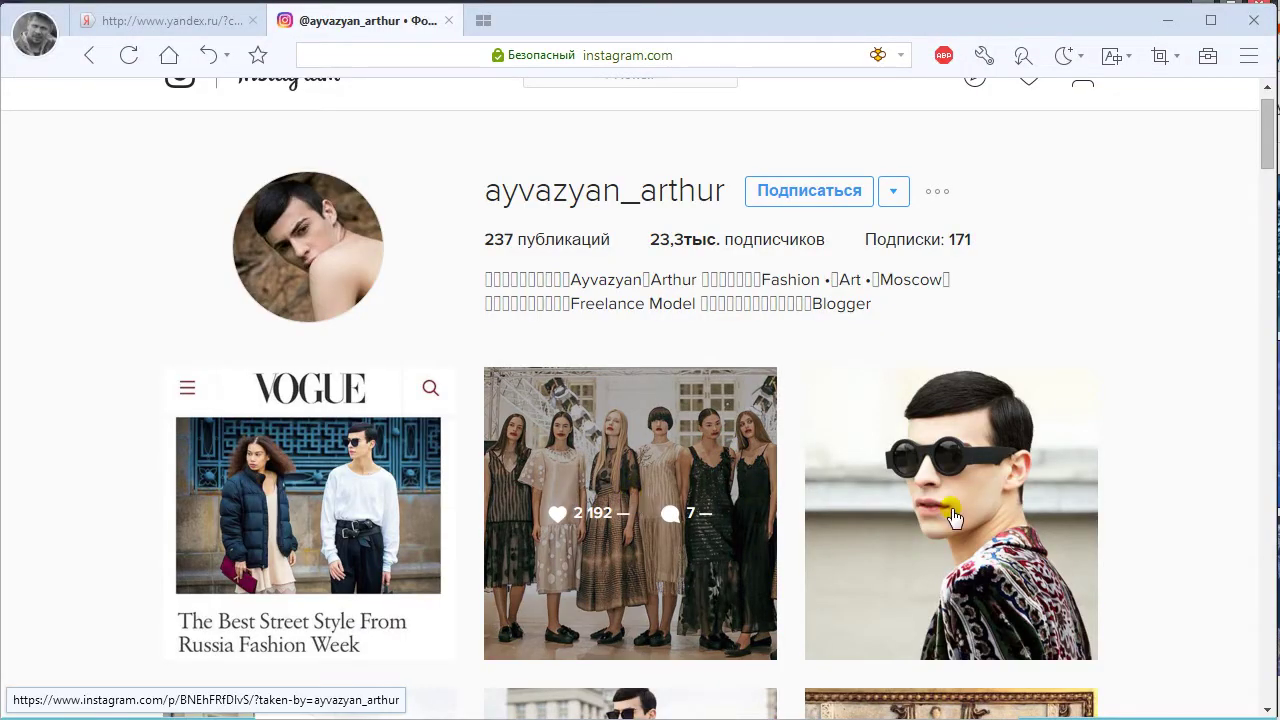
pyautogui.click(608, 428)
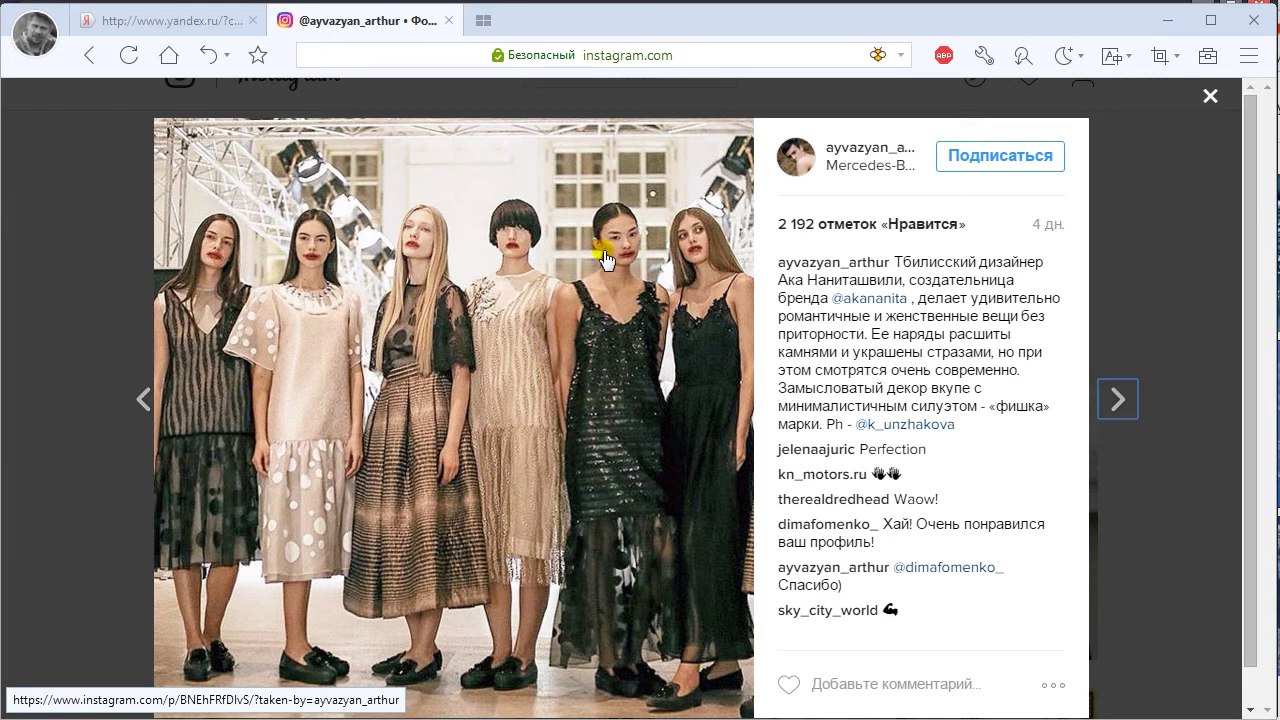
pyautogui.rightClick(517, 238)
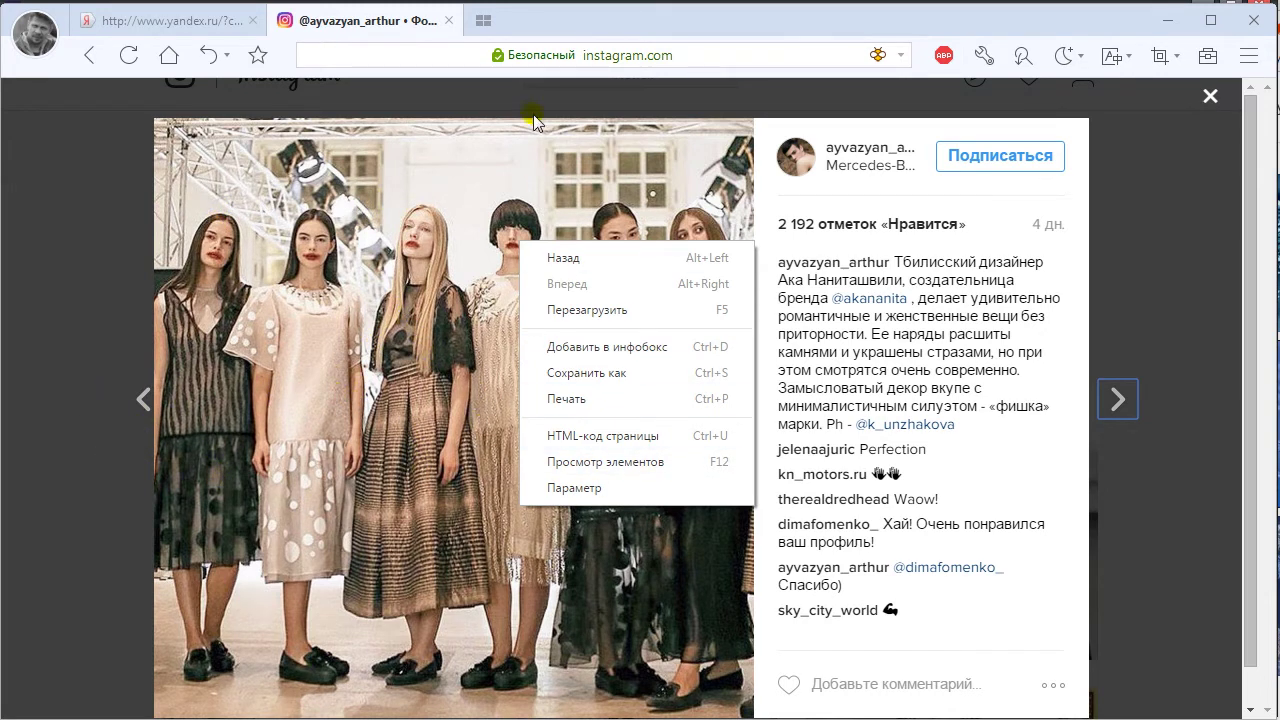
pyautogui.click(613, 463)
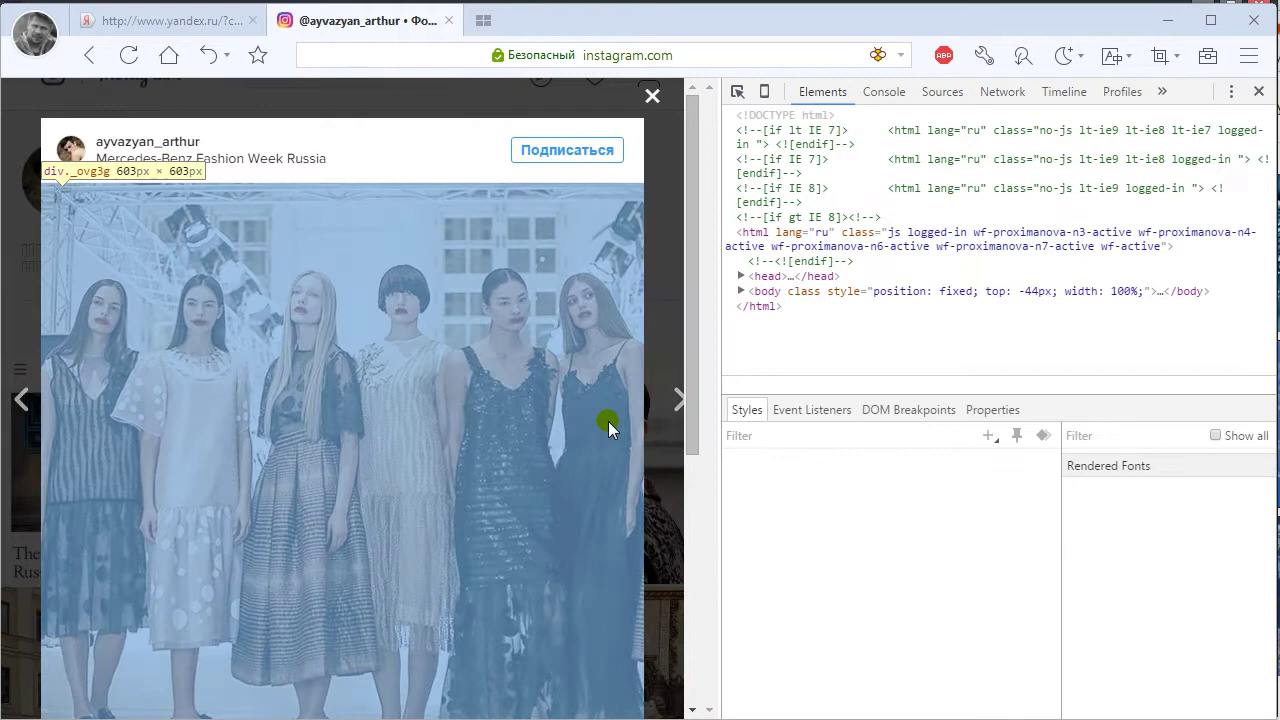
pyautogui.click(608, 421)
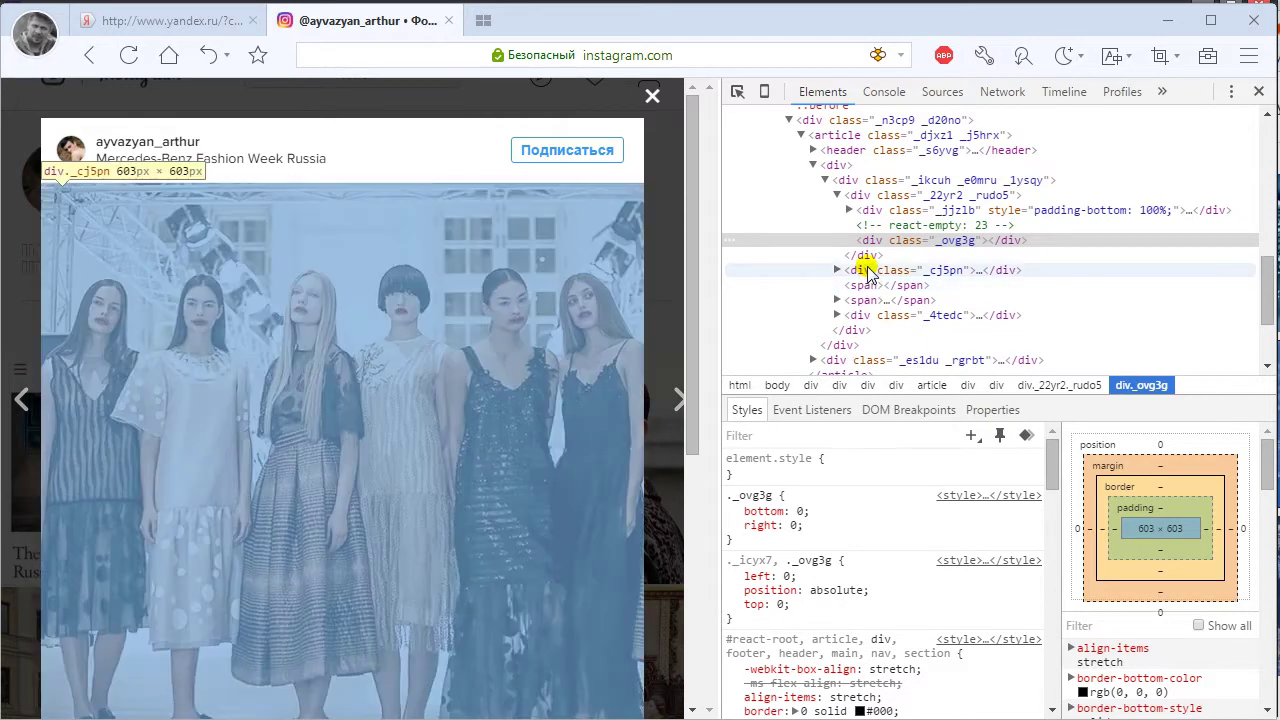
# Check the models photo's nested div containers and their styles in the page code, and close the inspector and the post
pyautogui.click(884, 243)
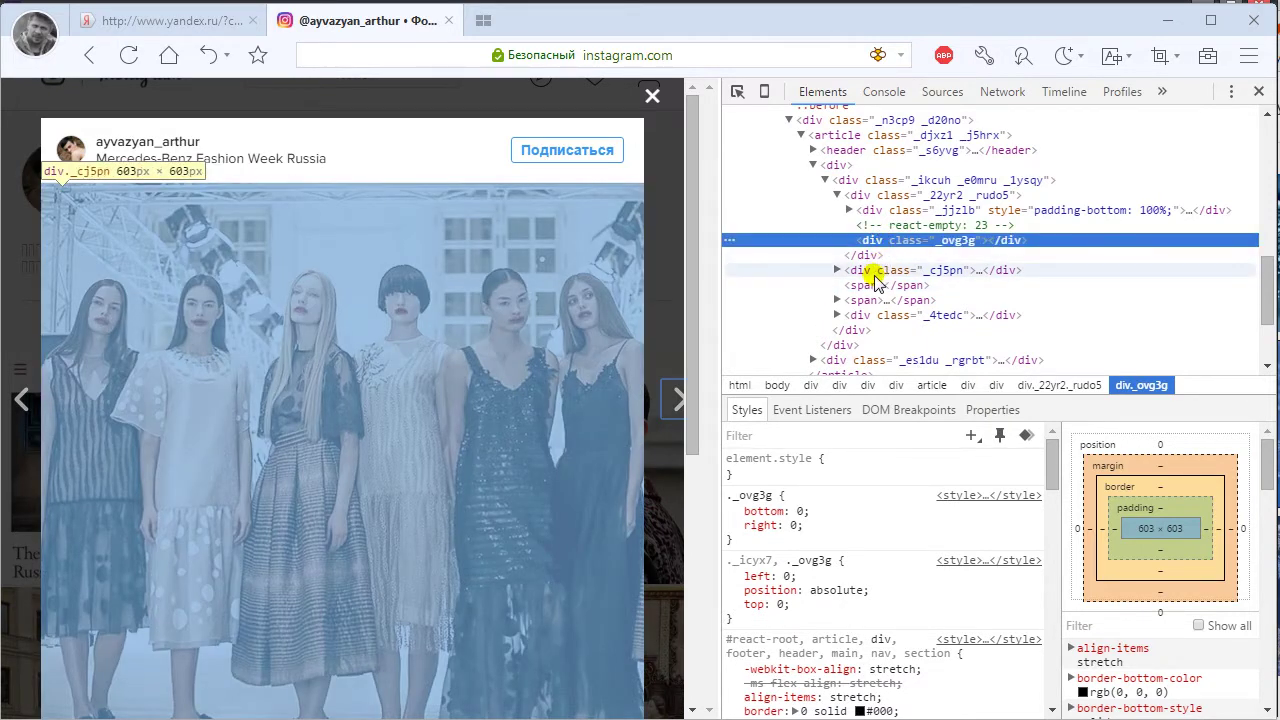
pyautogui.click(850, 256)
pyautogui.click(884, 212)
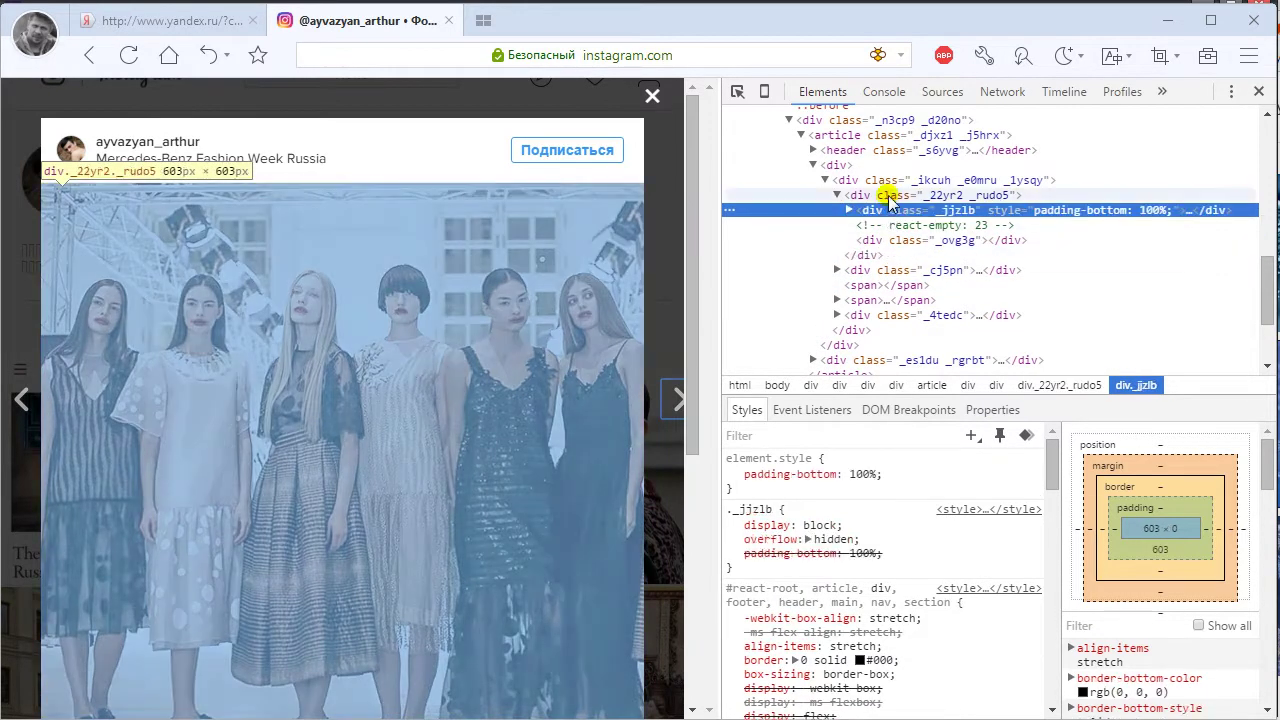
pyautogui.click(890, 196)
pyautogui.click(893, 182)
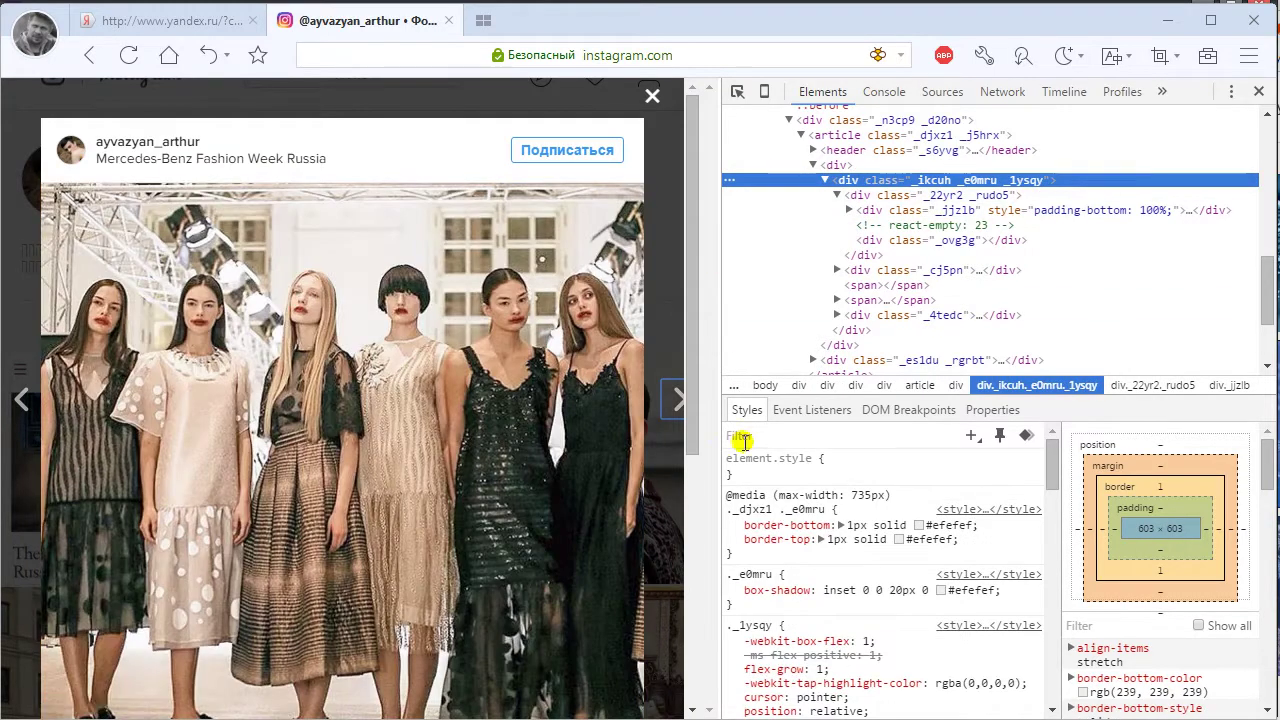
pyautogui.scroll(-2, 882, 637)
pyautogui.scroll(-4, 882, 637)
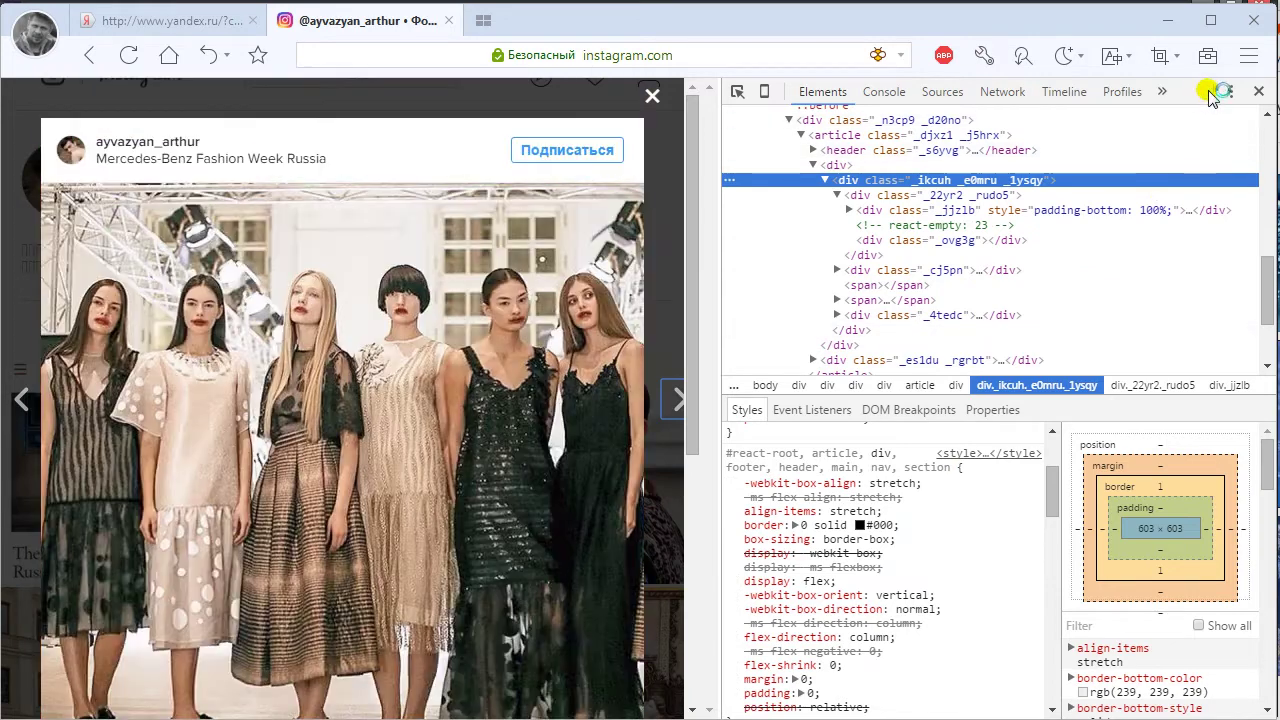
pyautogui.press('F12')
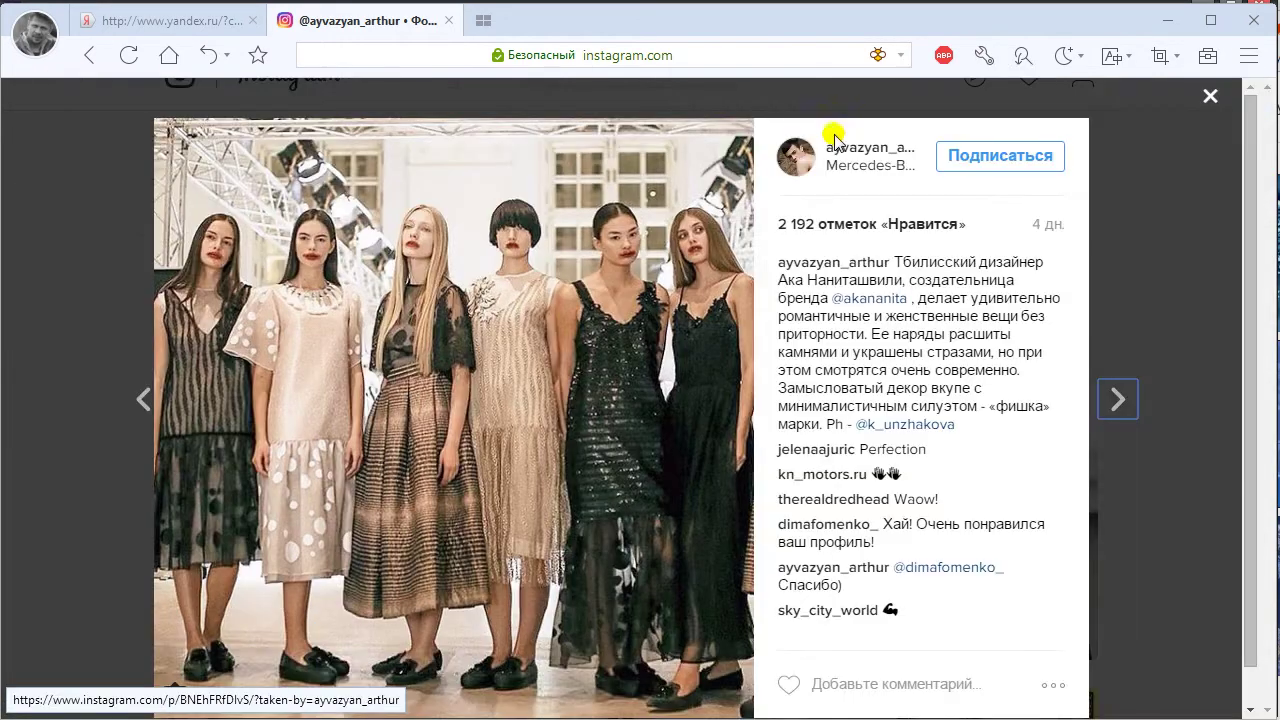
pyautogui.click(1144, 237)
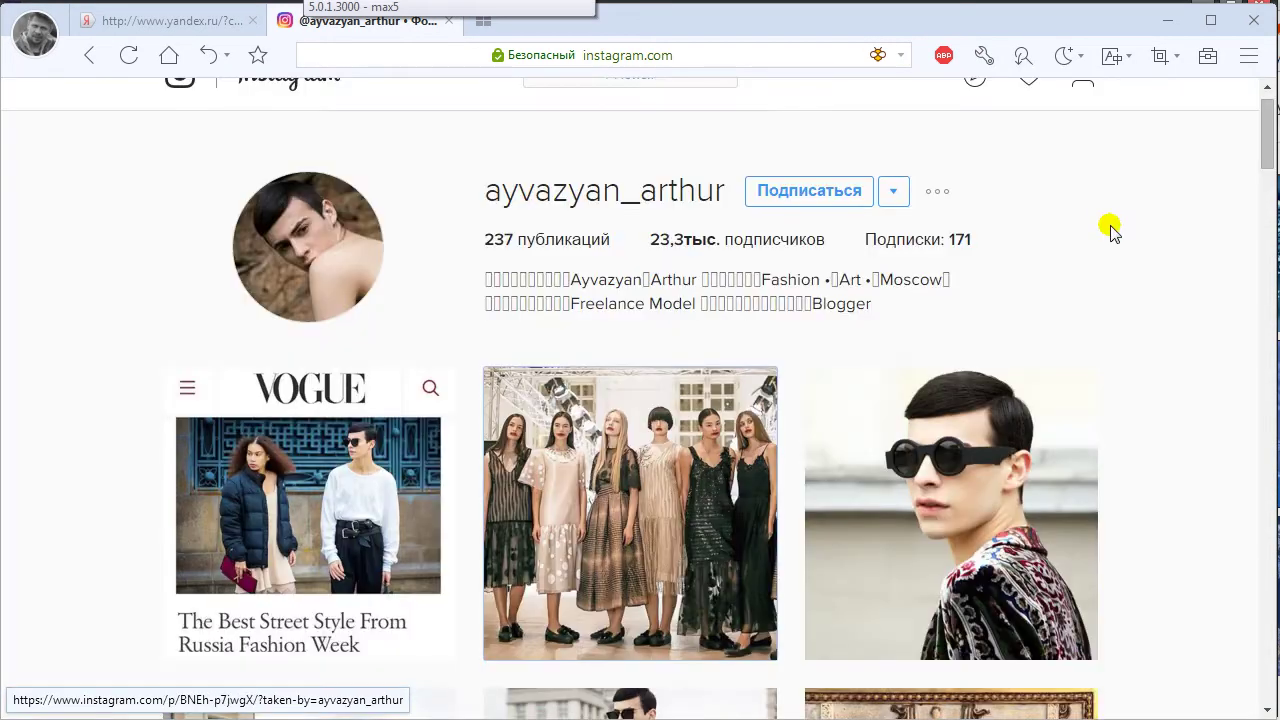
# List the image files found on the profile page, sort them by size from largest down, and browse the entries
pyautogui.click(1027, 55)
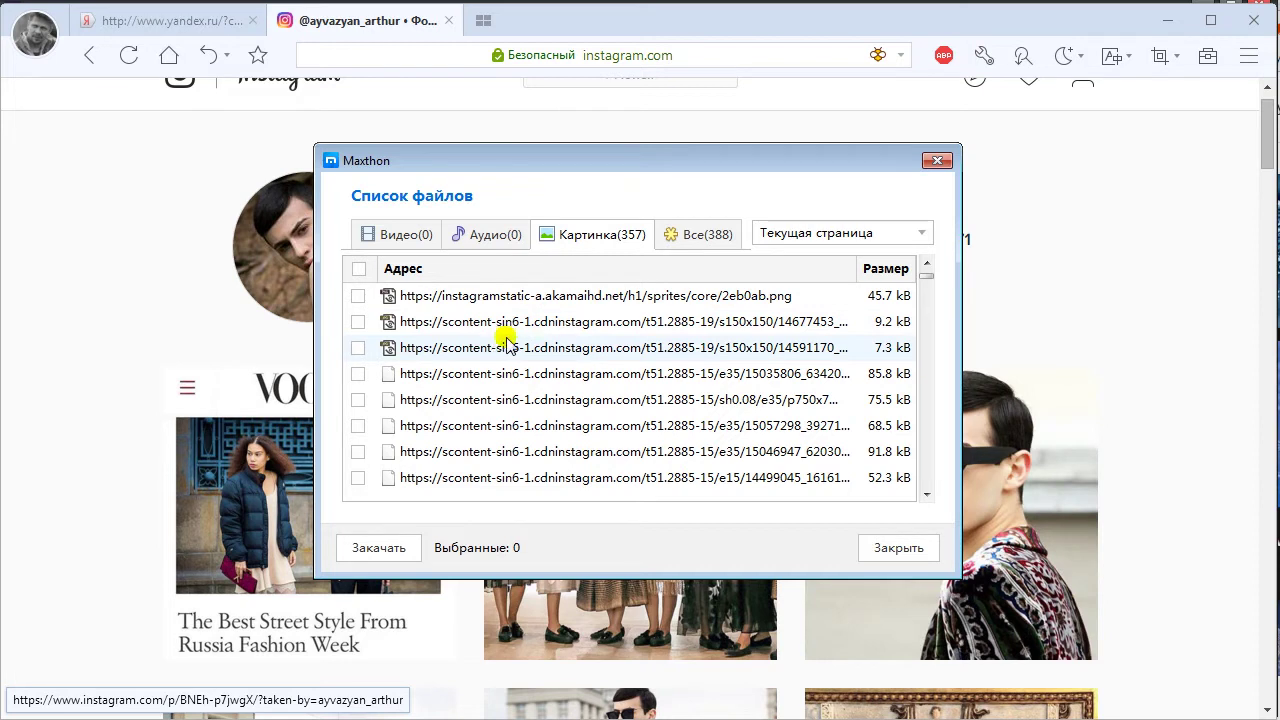
pyautogui.click(857, 268)
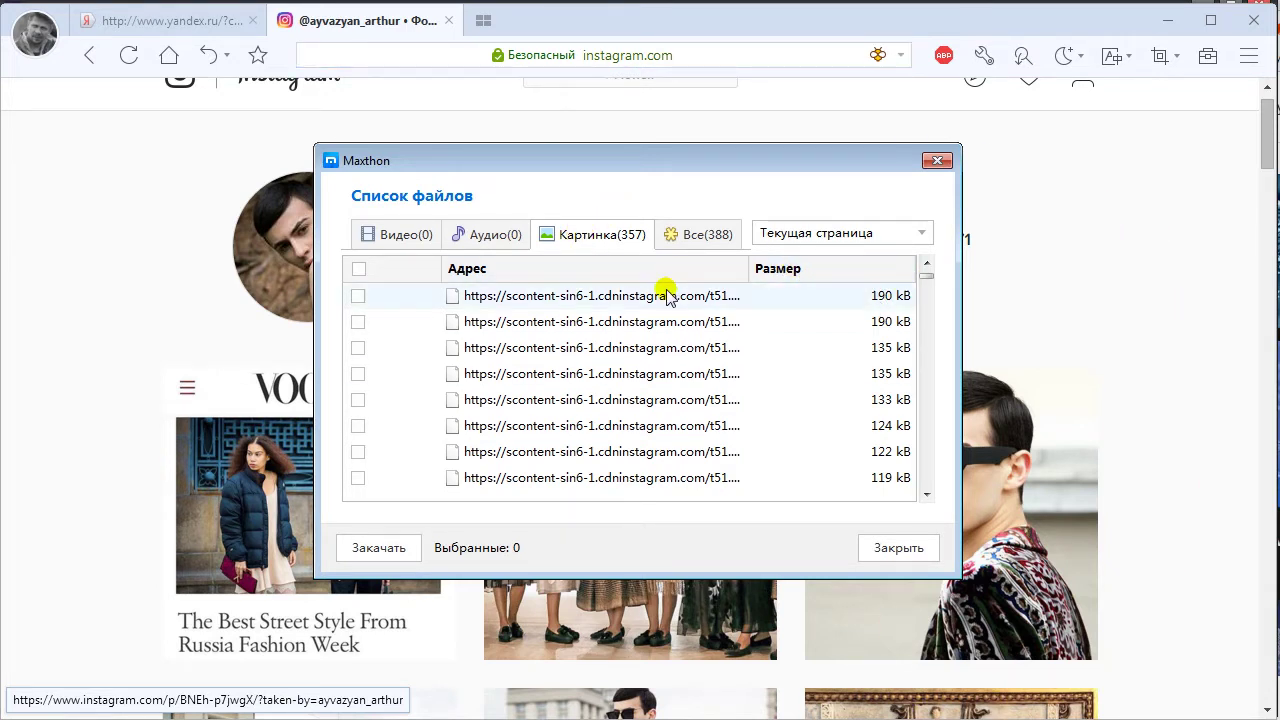
pyautogui.moveTo(668, 302)
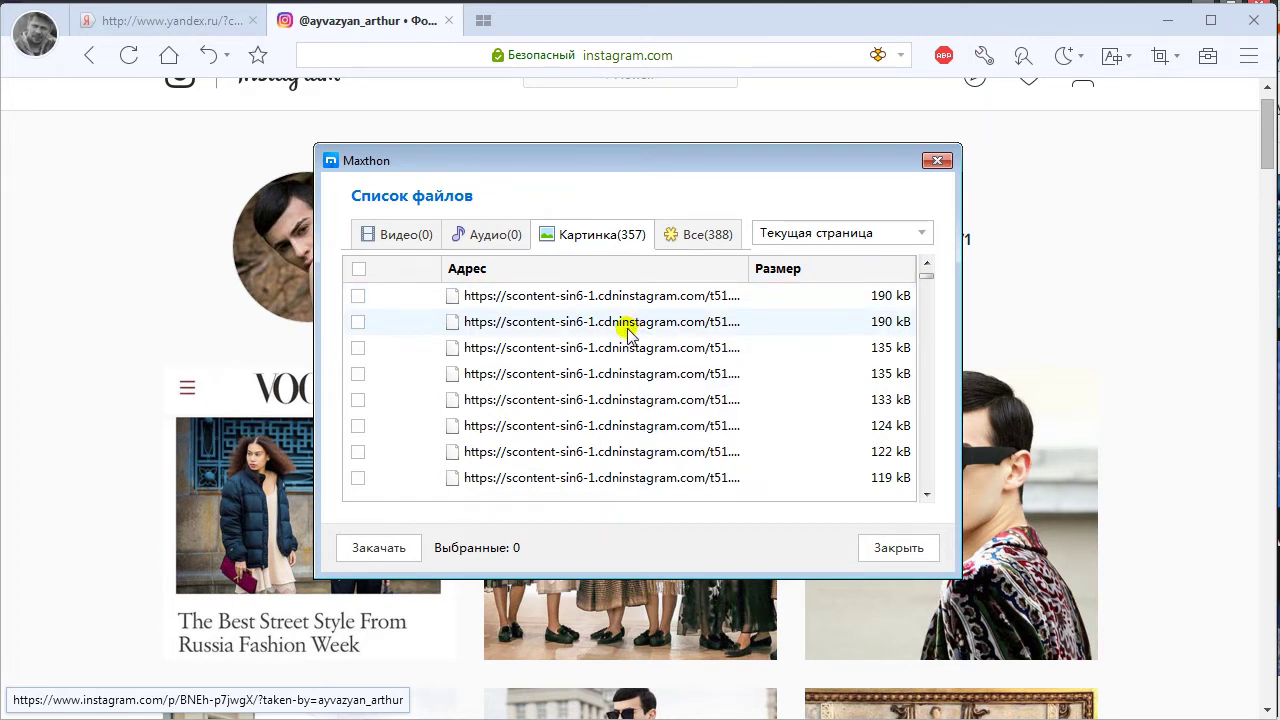
pyautogui.moveTo(612, 345)
pyautogui.scroll(-1, 612, 347)
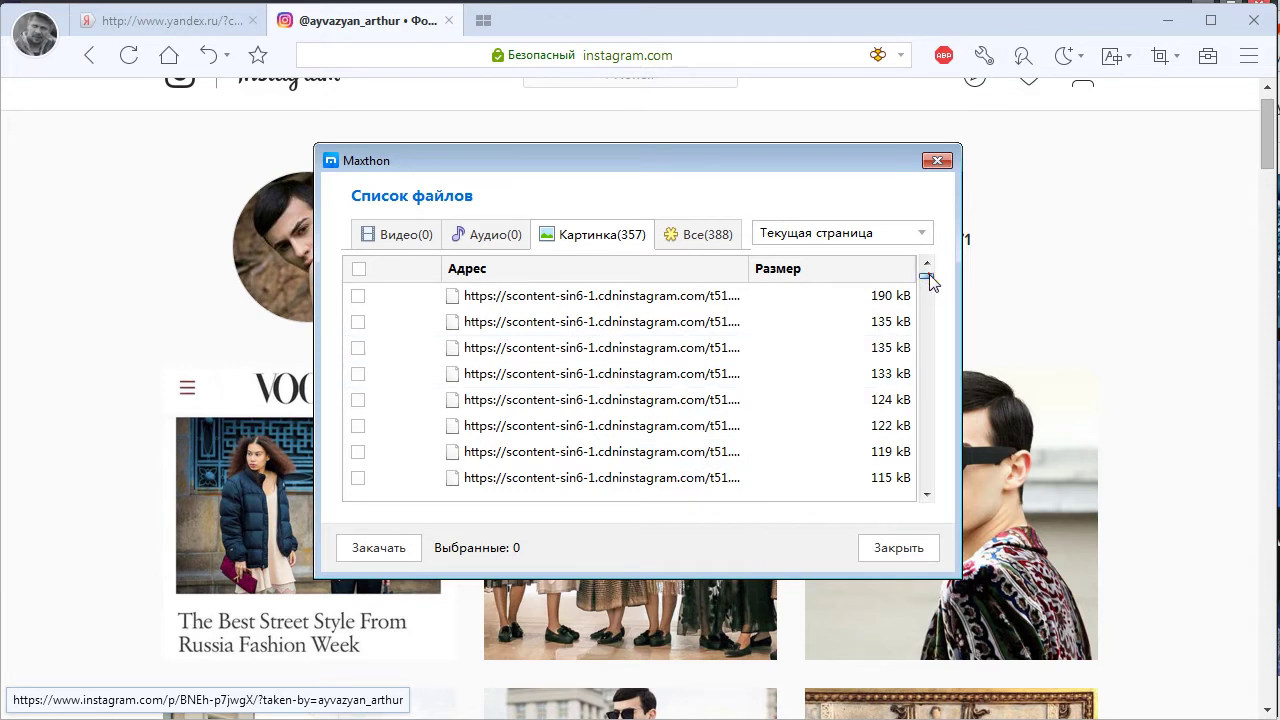
pyautogui.moveTo(927, 277); pyautogui.dragTo(929, 363)
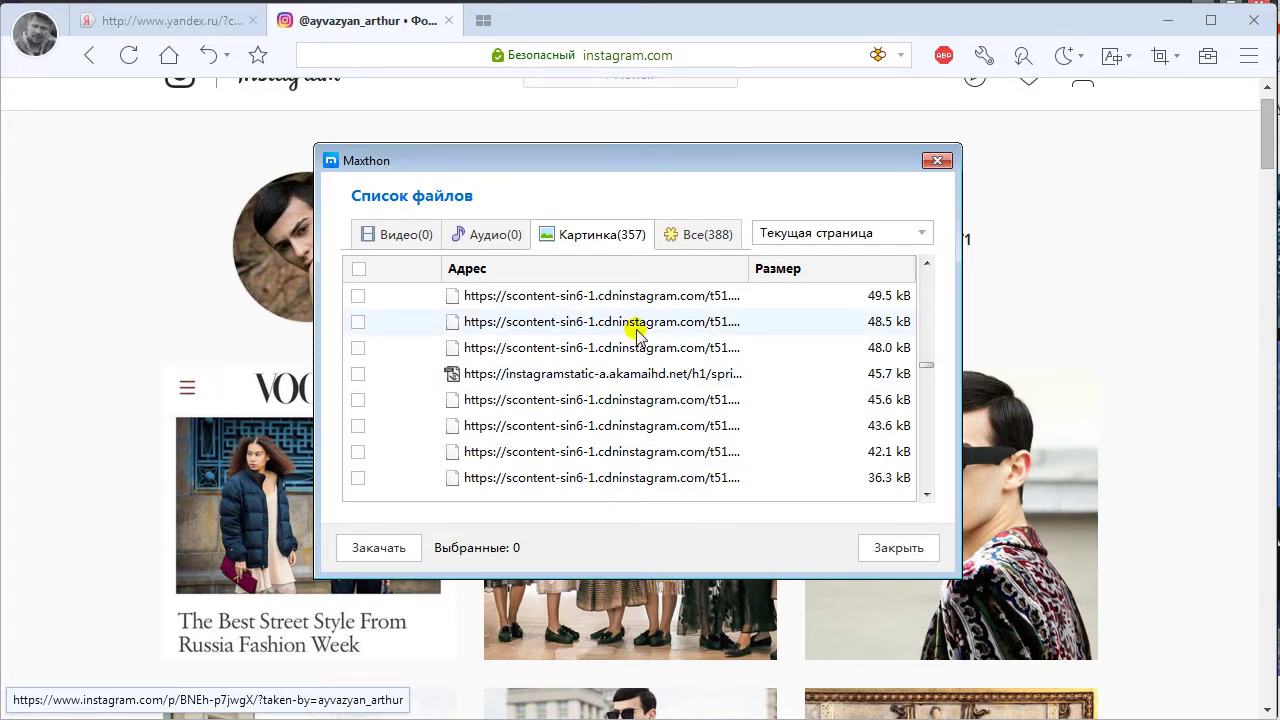
pyautogui.moveTo(636, 328)
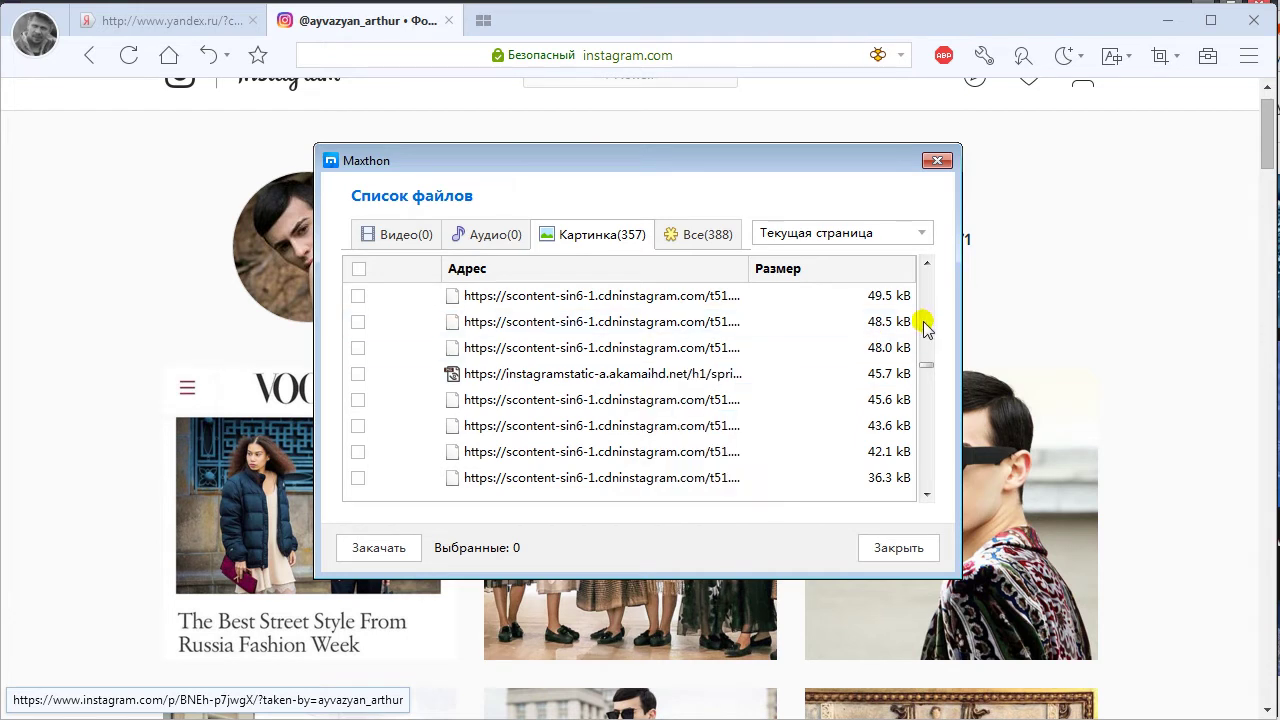
pyautogui.scroll(5, 926, 323)
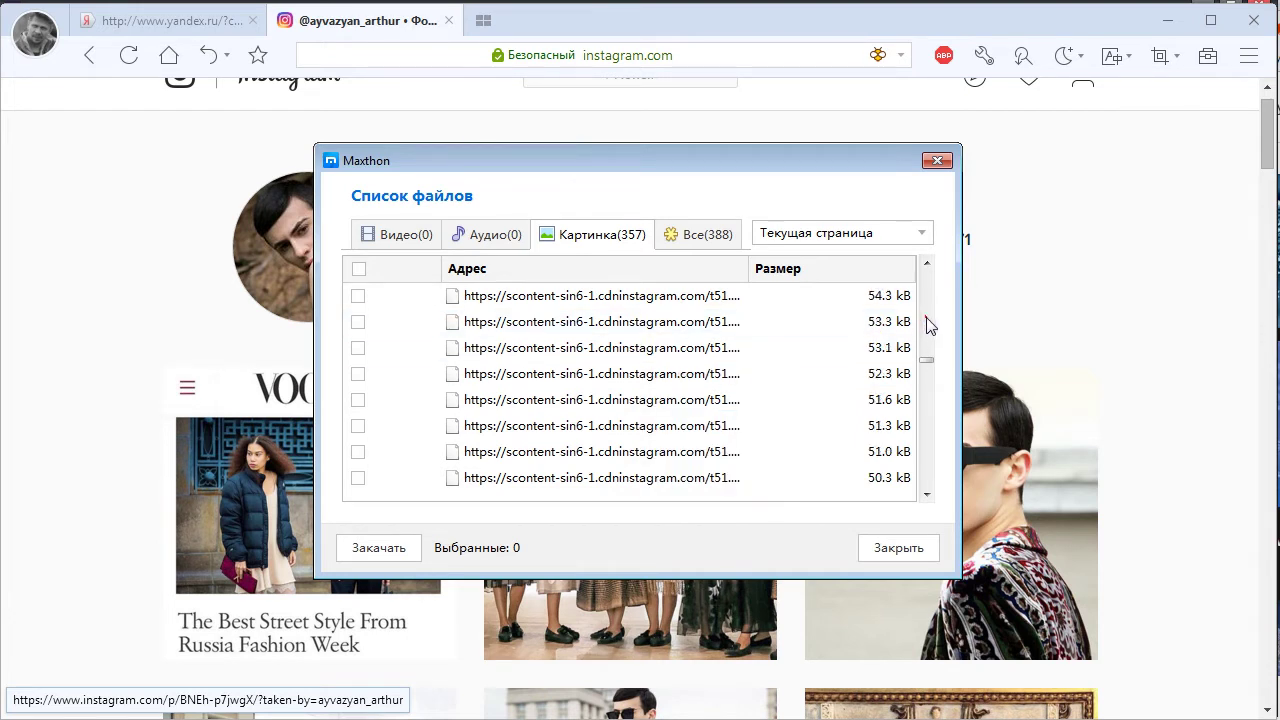
# Open the 59.6 kB image from the file list in its own tab and check its full web address
pyautogui.click(658, 330)
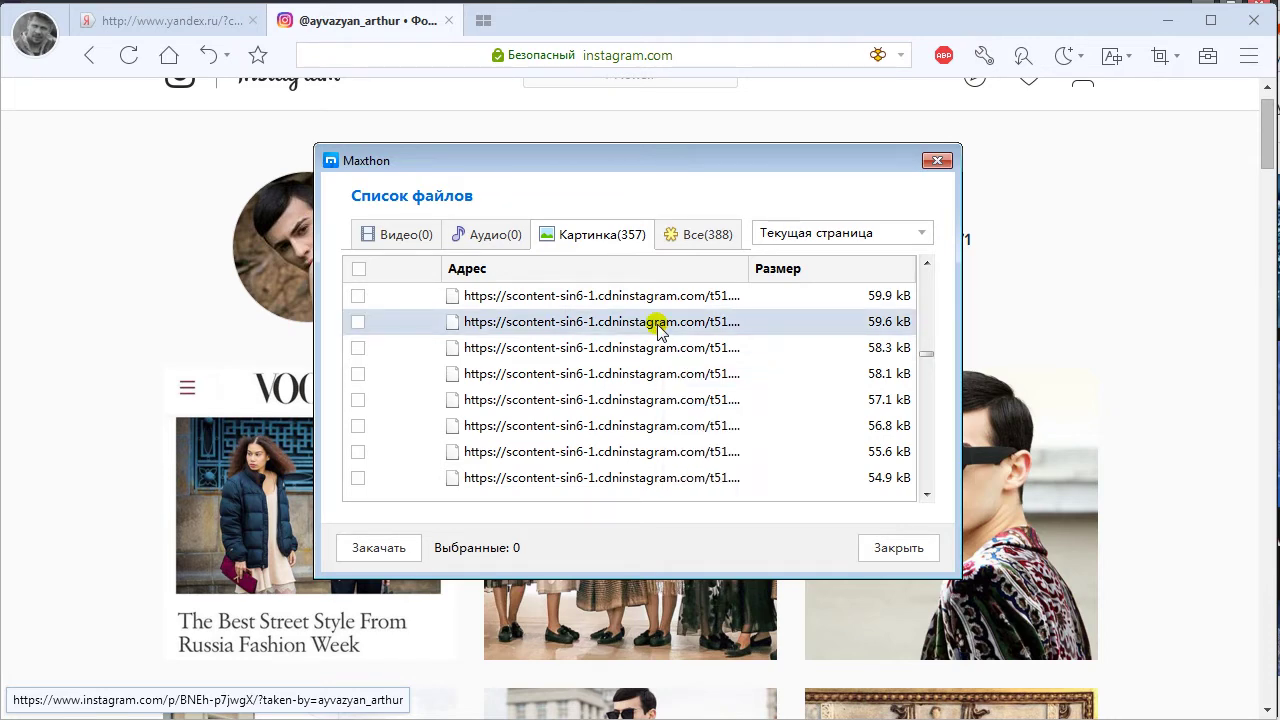
pyautogui.doubleClick(658, 330)
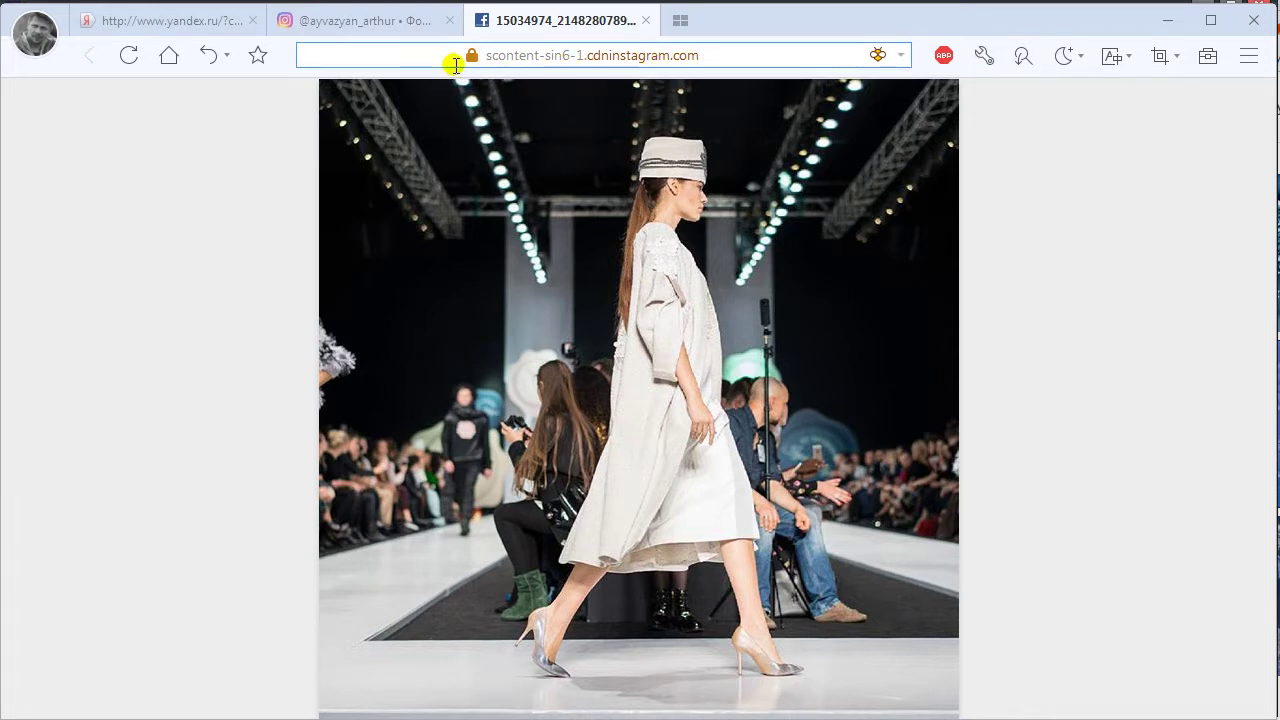
pyautogui.click(523, 56)
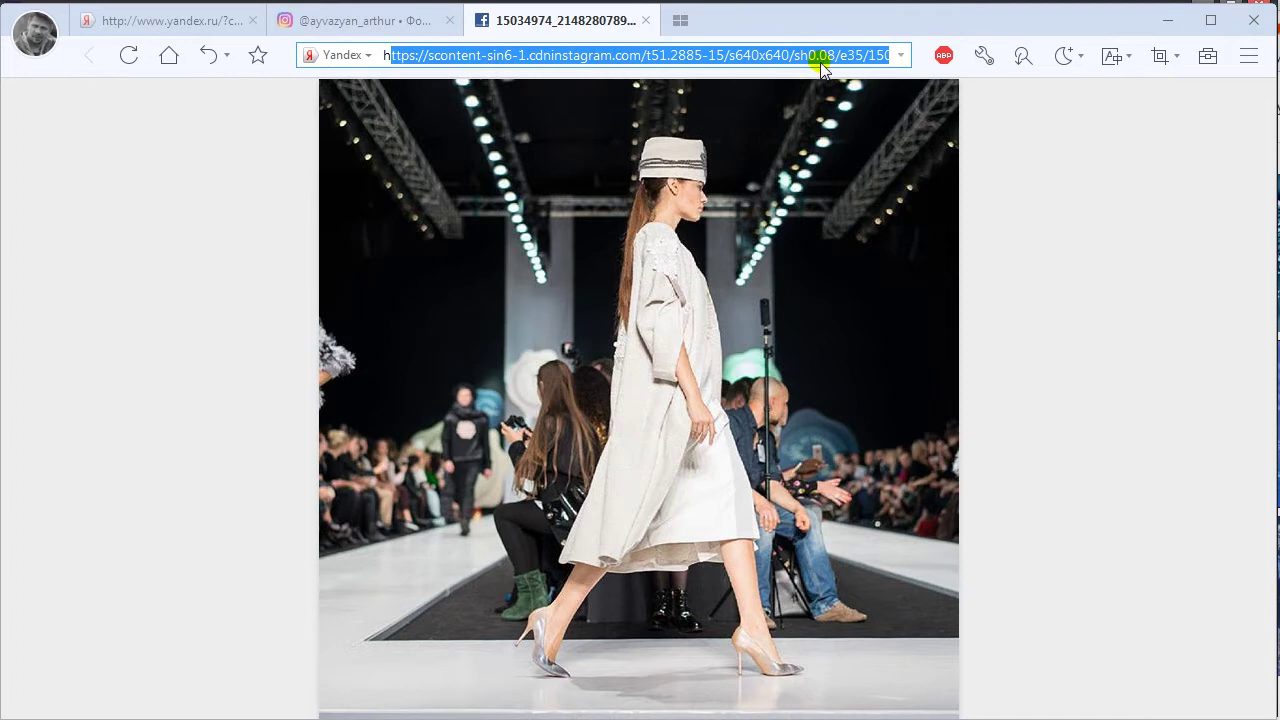
pyautogui.click(1110, 370)
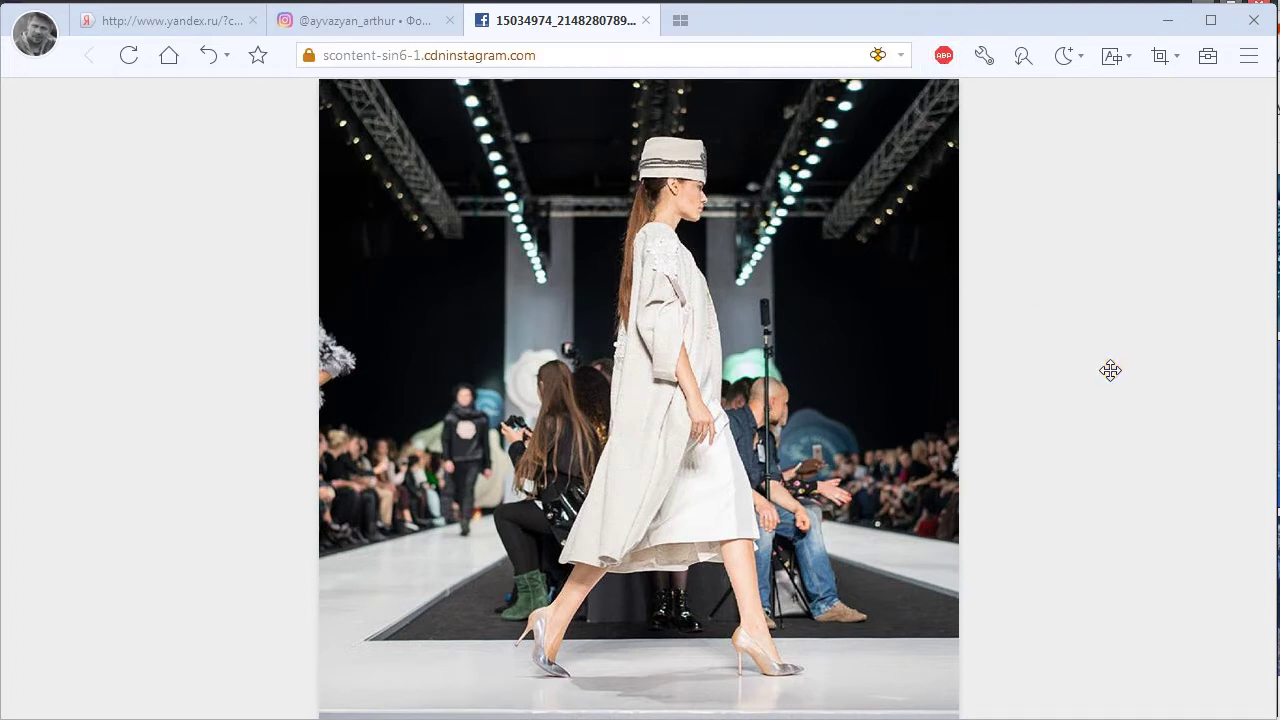
# Examine the runway photo at enlarged and fitted sizes, and close its tab
pyautogui.click(741, 251)
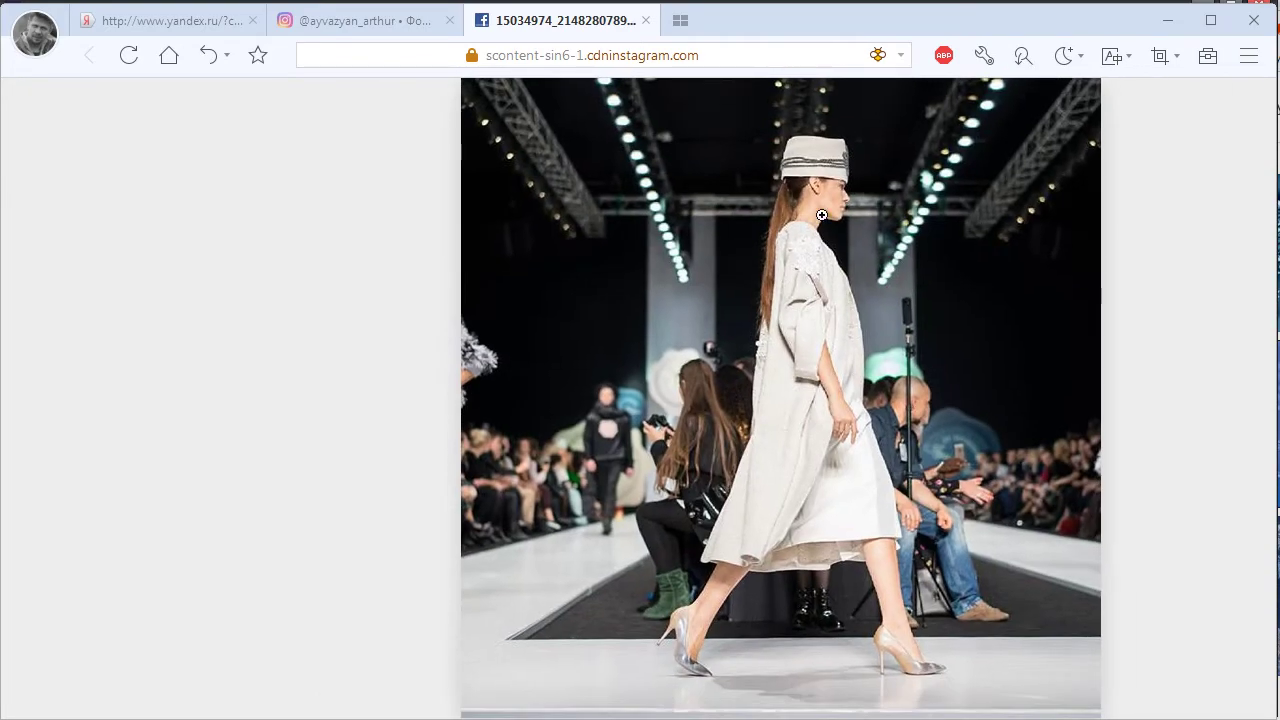
pyautogui.click(822, 215)
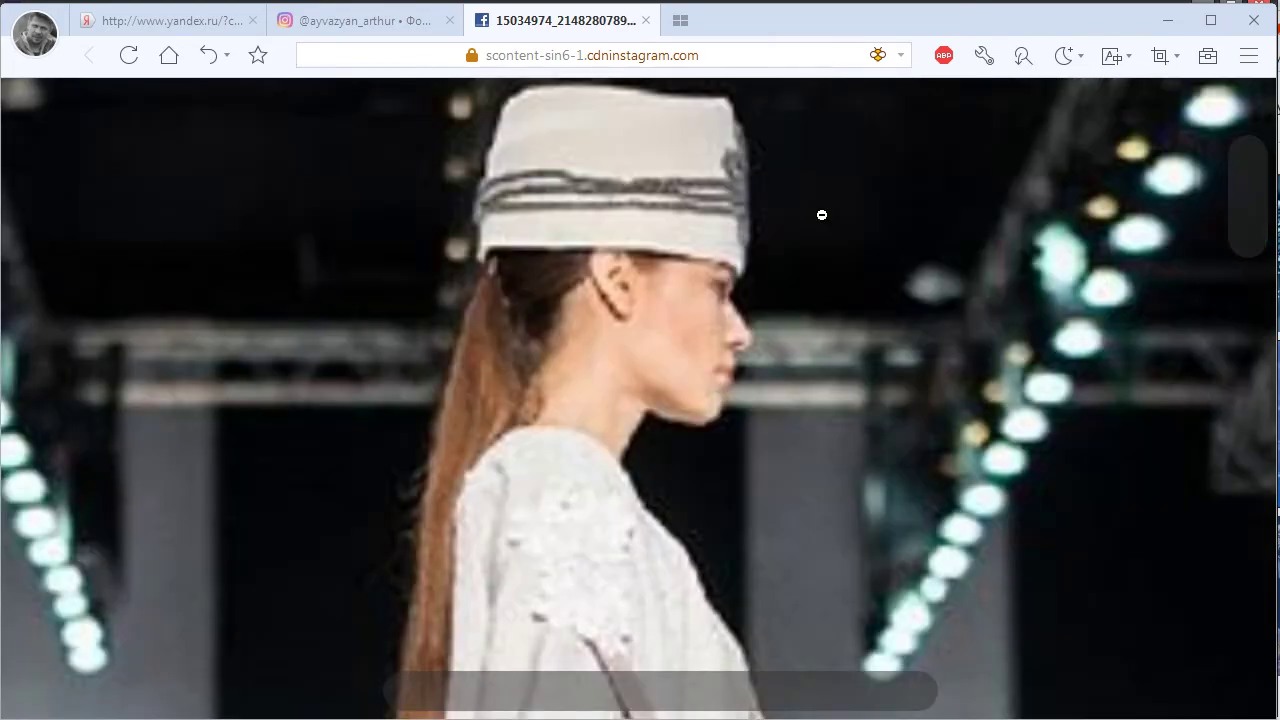
pyautogui.click(623, 296)
pyautogui.scroll(-5, 623, 296)
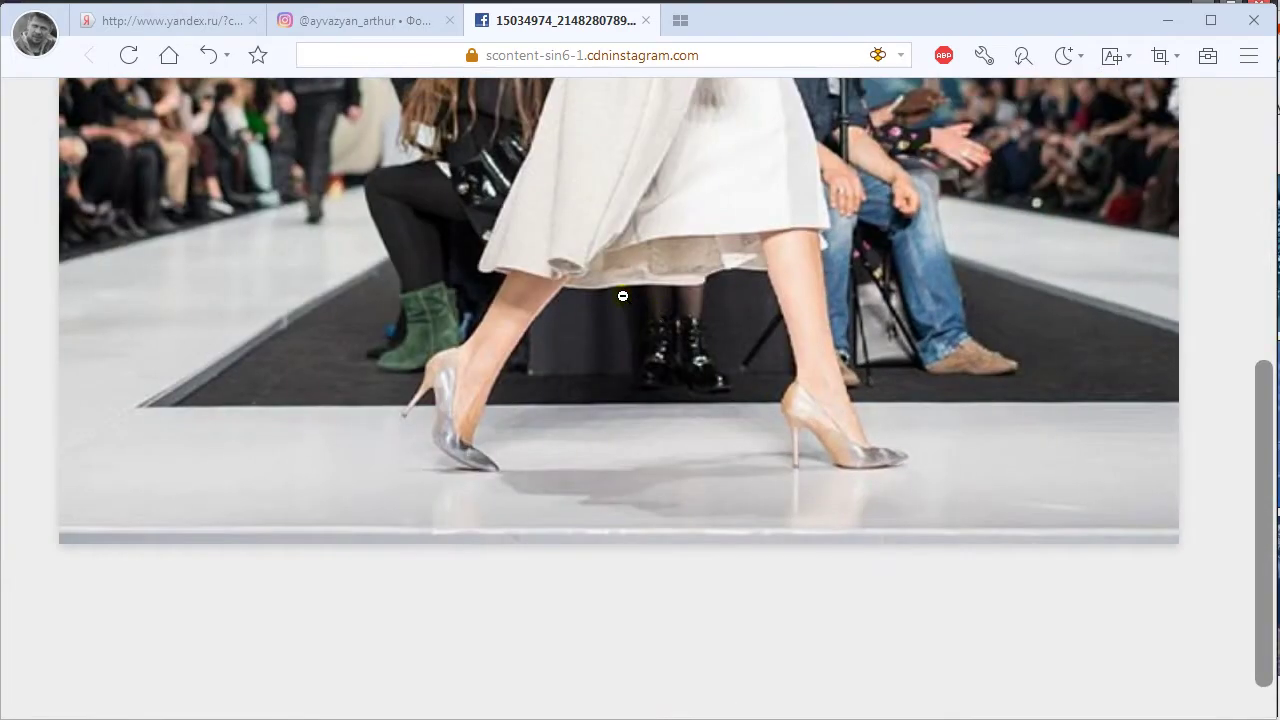
pyautogui.scroll(5, 623, 296)
pyautogui.scroll(-5, 623, 296)
pyautogui.scroll(5, 811, 298)
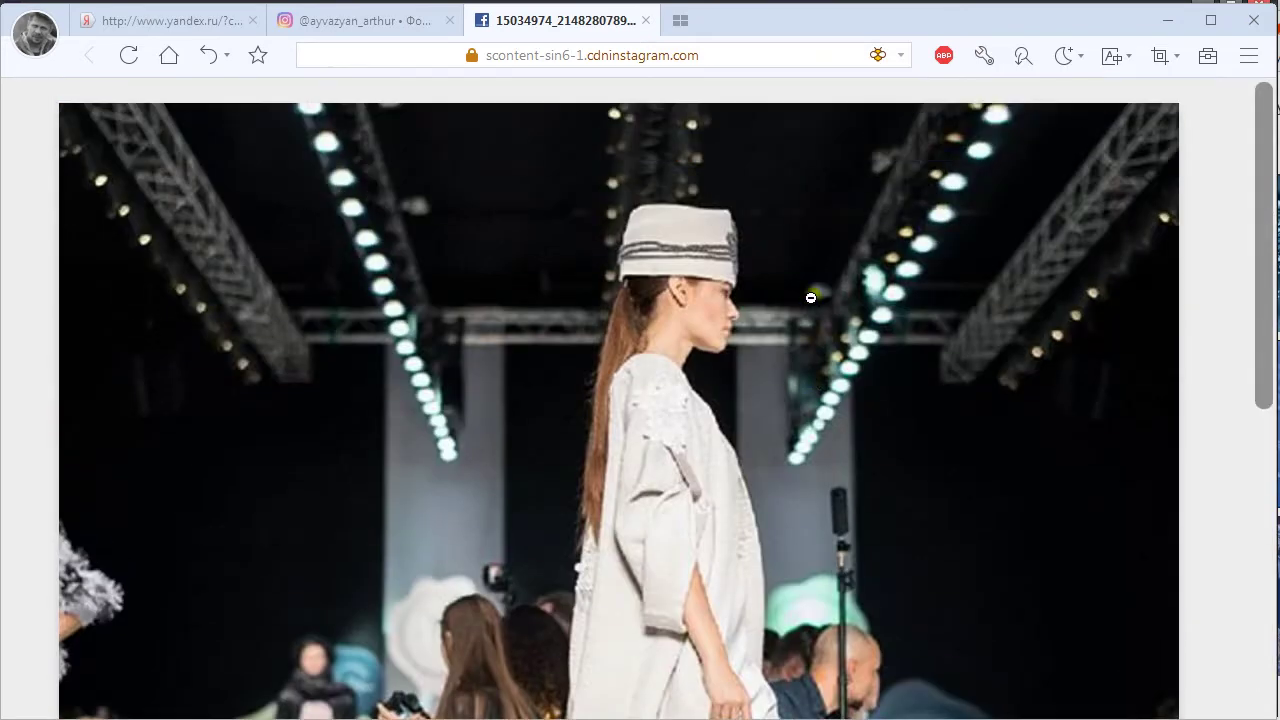
pyautogui.click(811, 298)
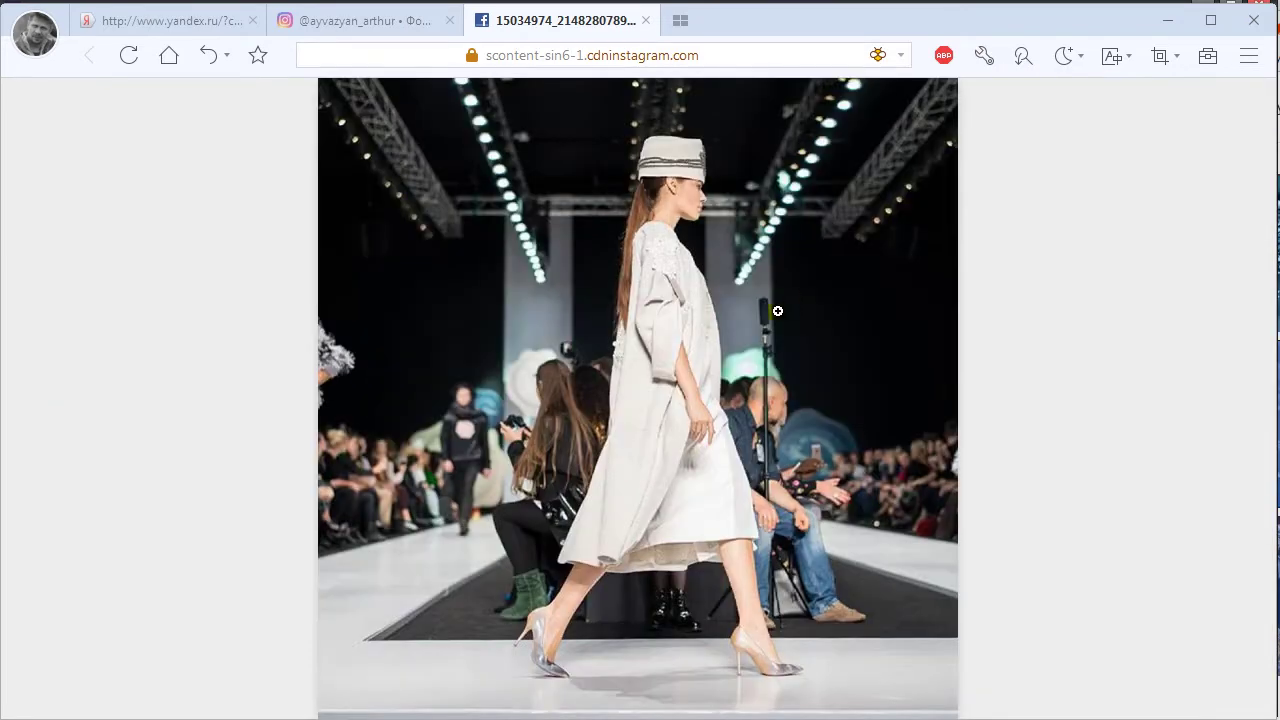
pyautogui.click(1015, 355)
pyautogui.click(1019, 355)
pyautogui.click(650, 20)
# Open the 111 kB image from the file list, examine it from top to bottom, and close its tab
pyautogui.scroll(3, 591, 354)
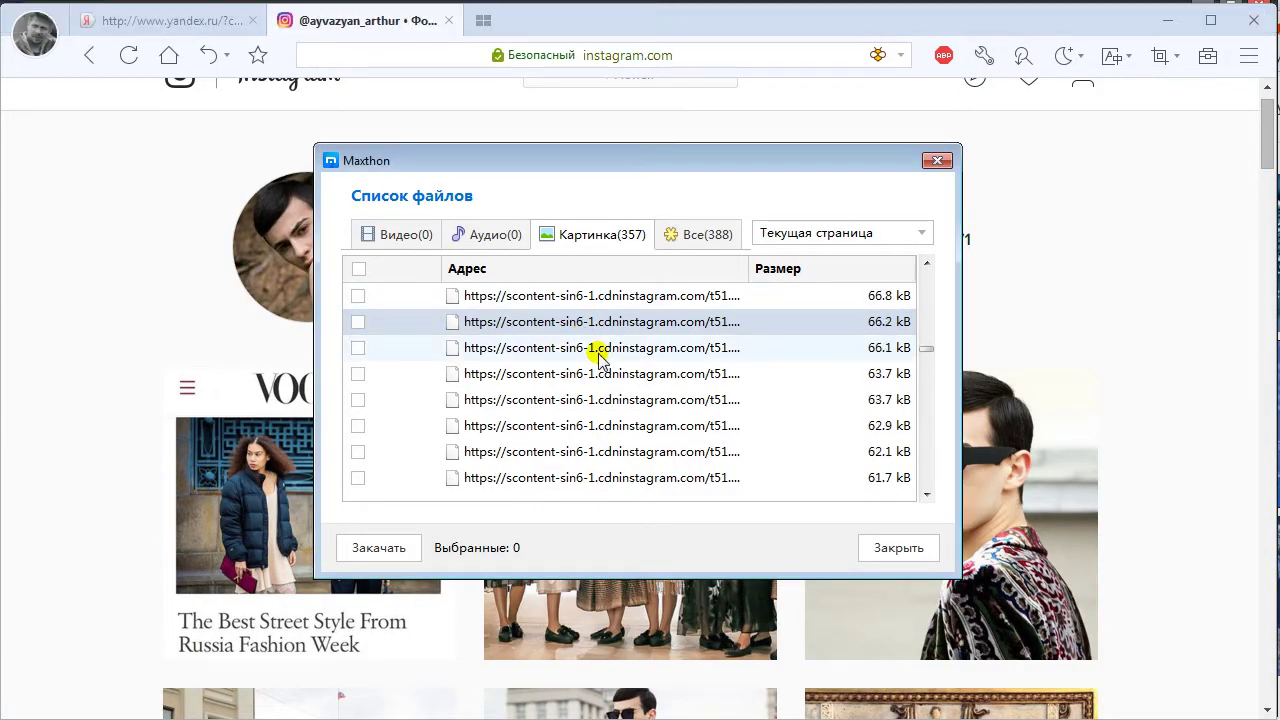
pyautogui.scroll(-1, 926, 348)
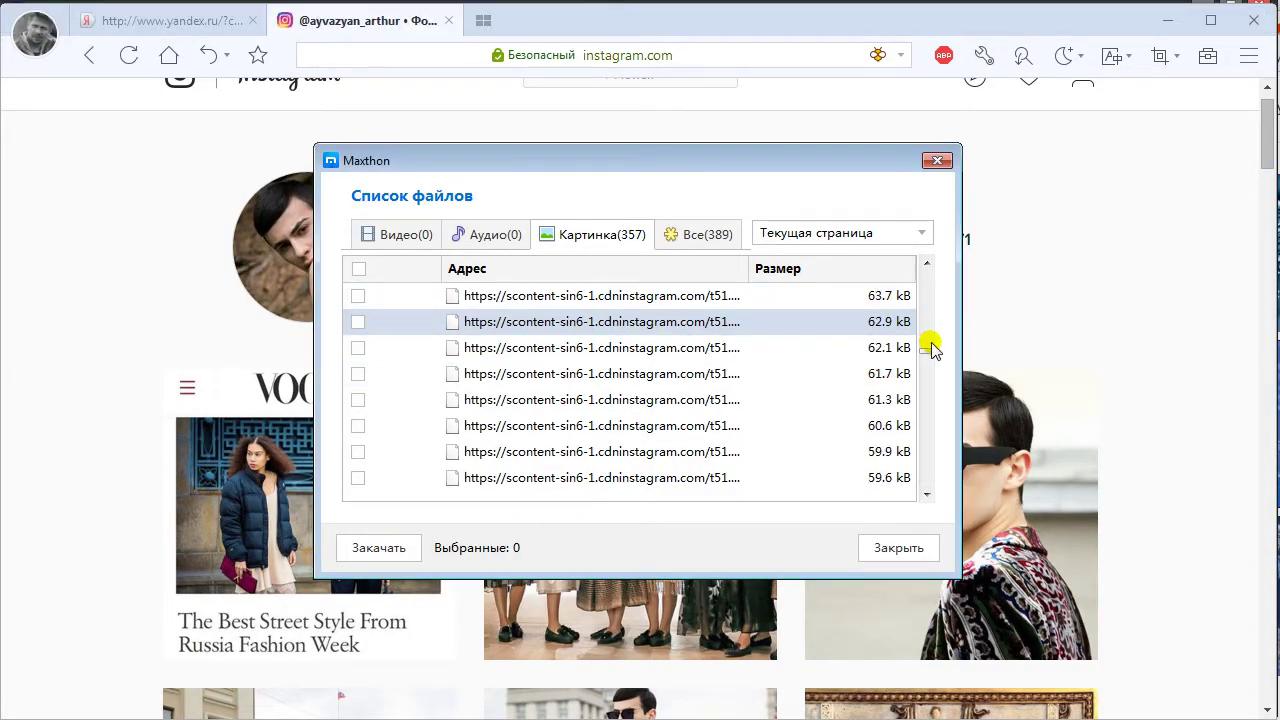
pyautogui.moveTo(926, 355); pyautogui.dragTo(920, 274)
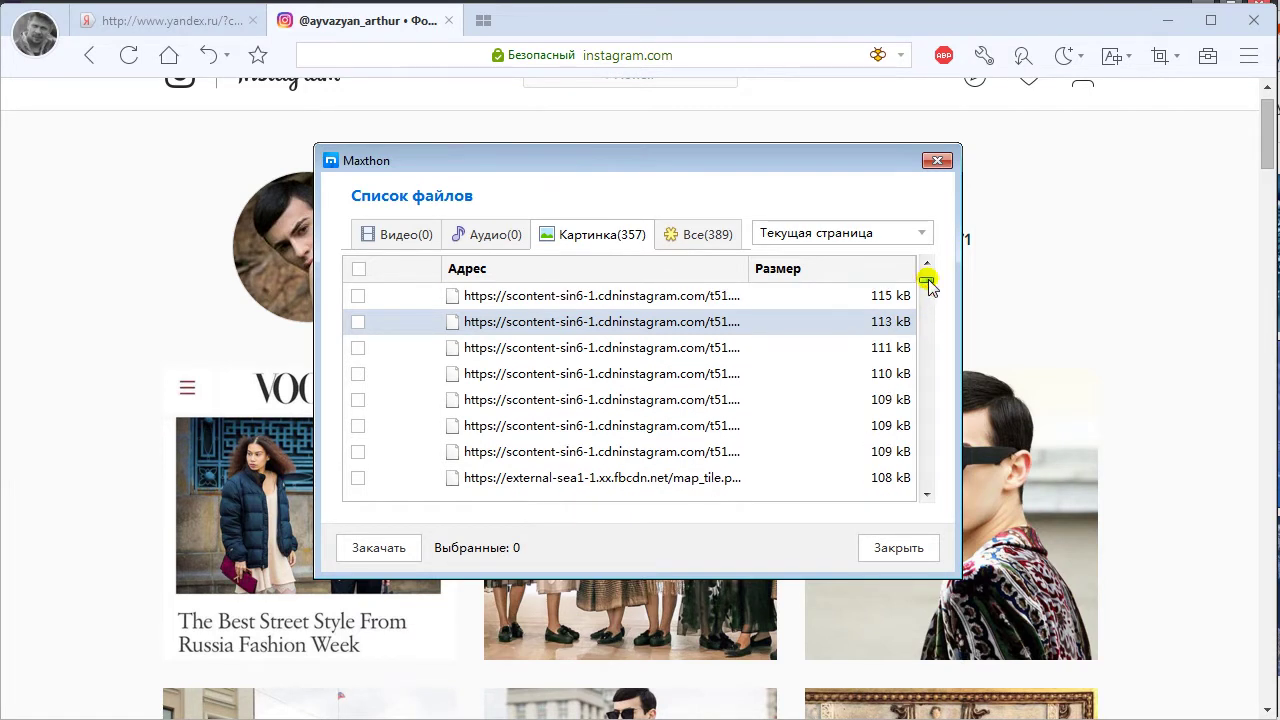
pyautogui.click(656, 348)
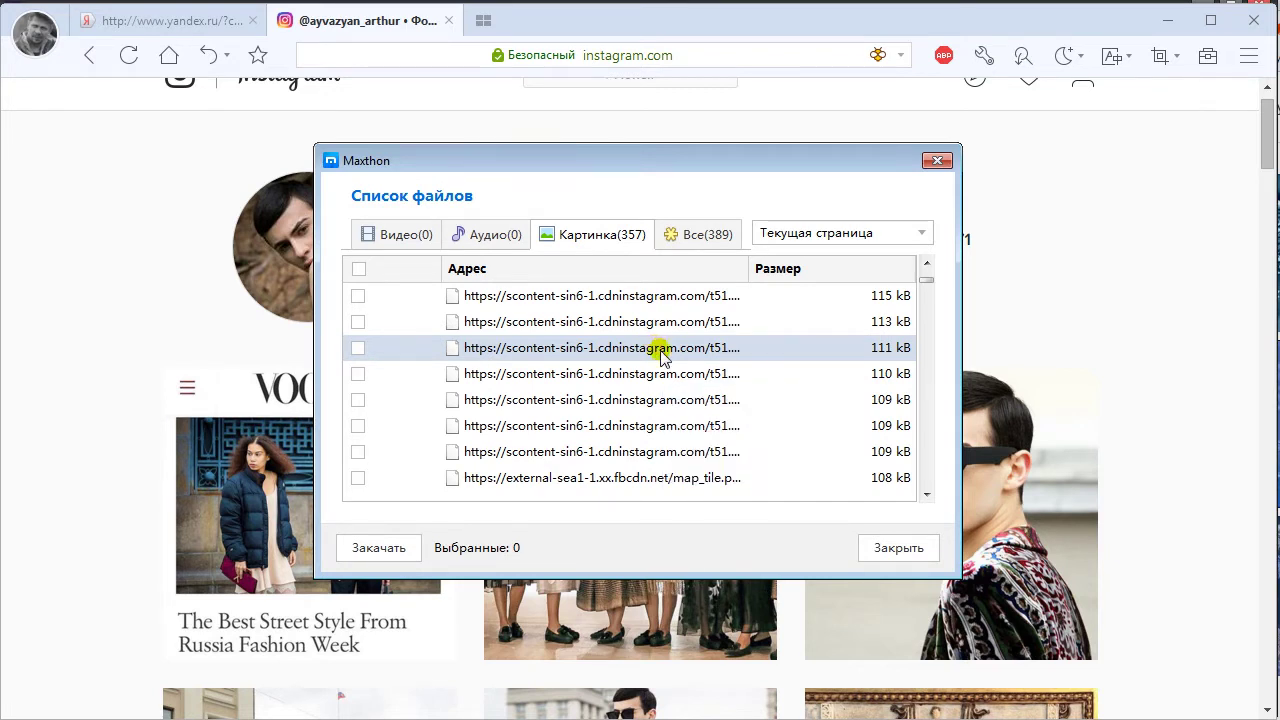
pyautogui.doubleClick(592, 348)
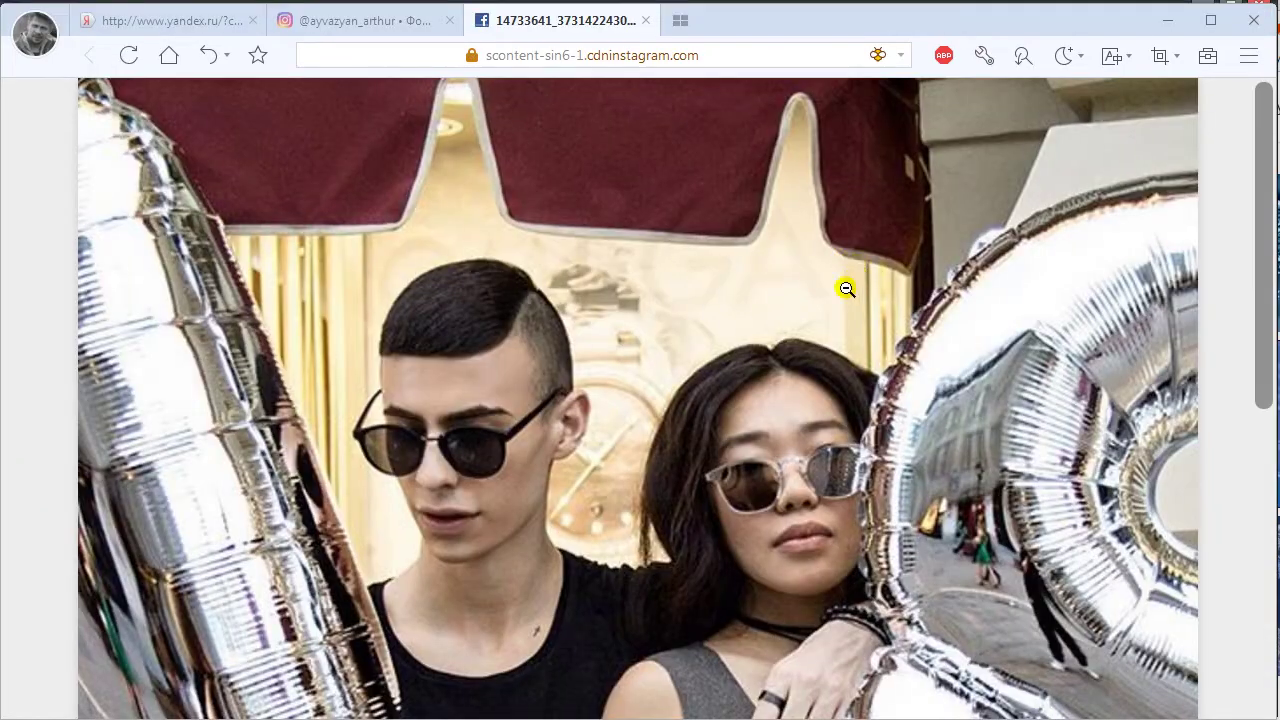
pyautogui.scroll(-5, 806, 335)
pyautogui.scroll(7, 806, 335)
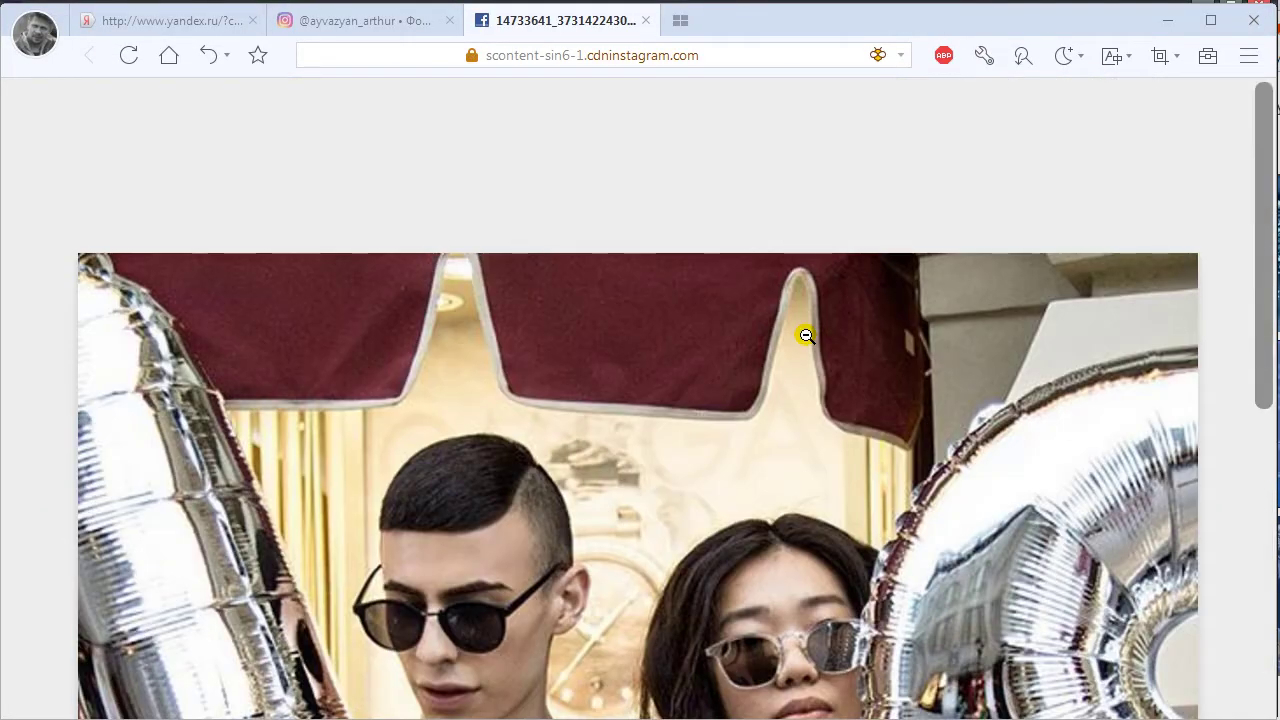
pyautogui.scroll(-5, 806, 335)
pyautogui.scroll(5, 806, 335)
pyautogui.scroll(-5, 806, 335)
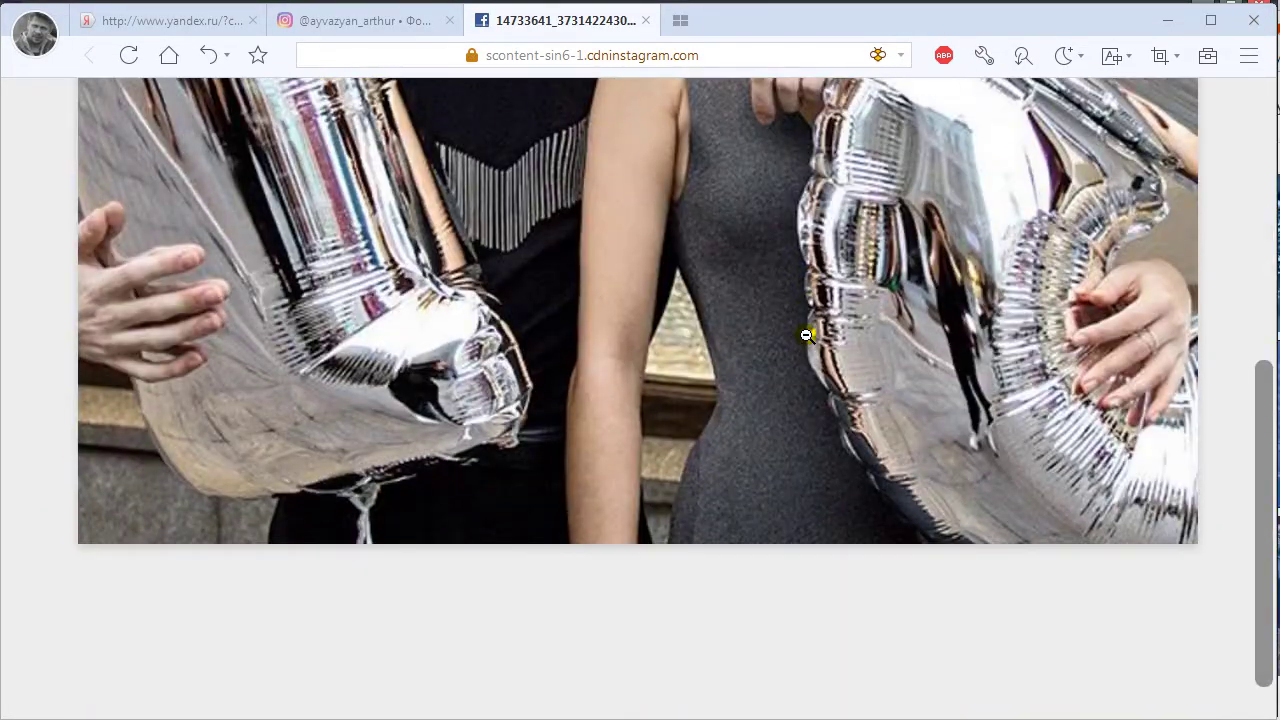
pyautogui.scroll(5, 806, 335)
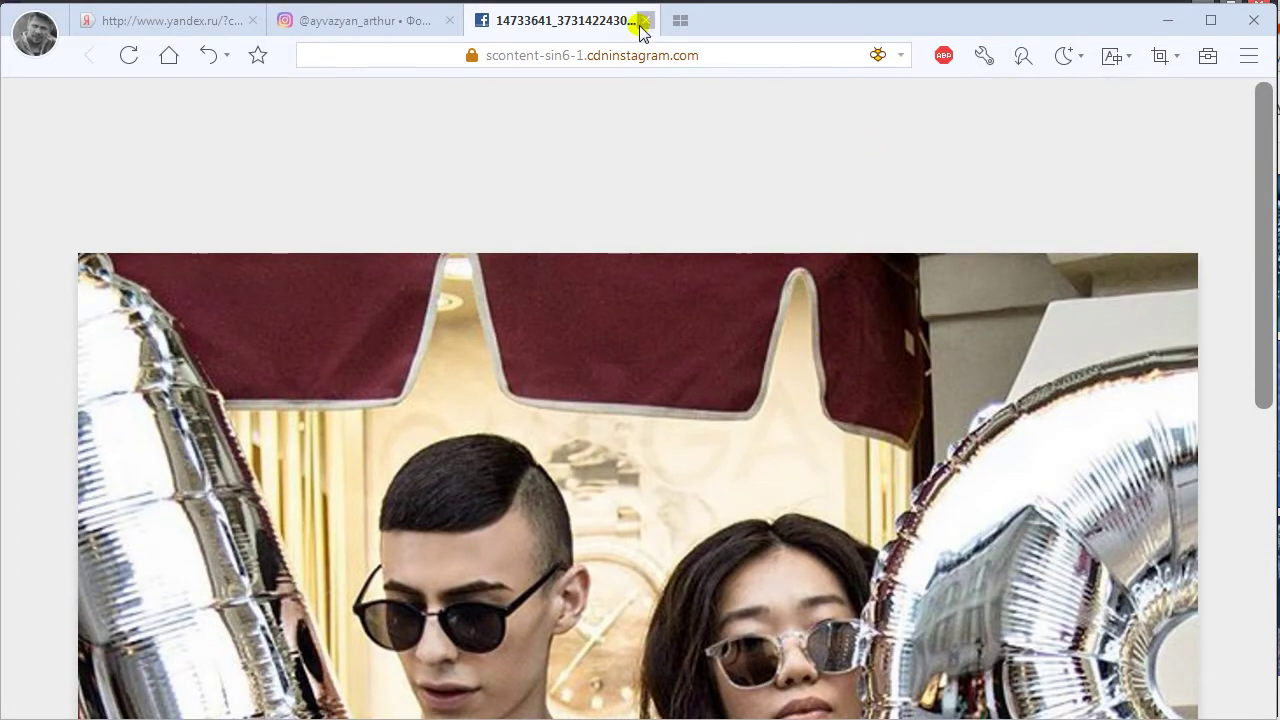
pyautogui.click(645, 21)
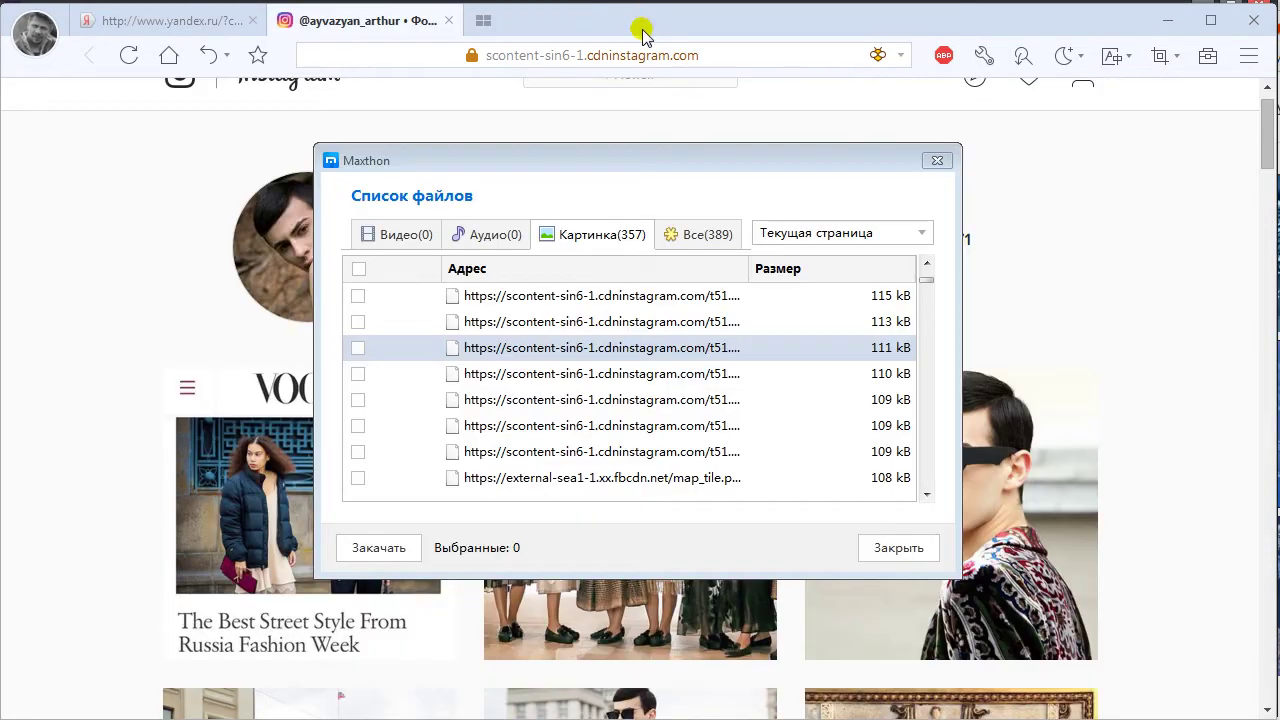
# View the 110 kB image from the file list, and close both its tab and the list
pyautogui.doubleClick(568, 375)
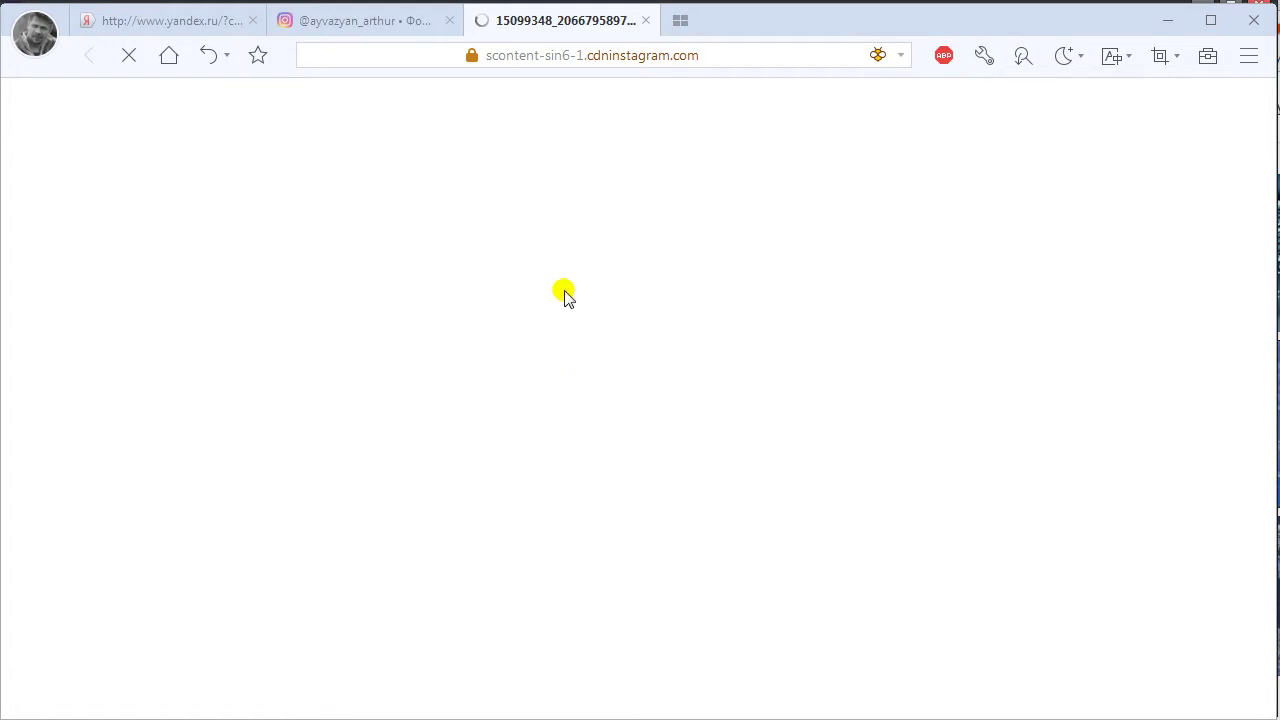
pyautogui.scroll(-5, 923, 530)
pyautogui.scroll(7, 925, 535)
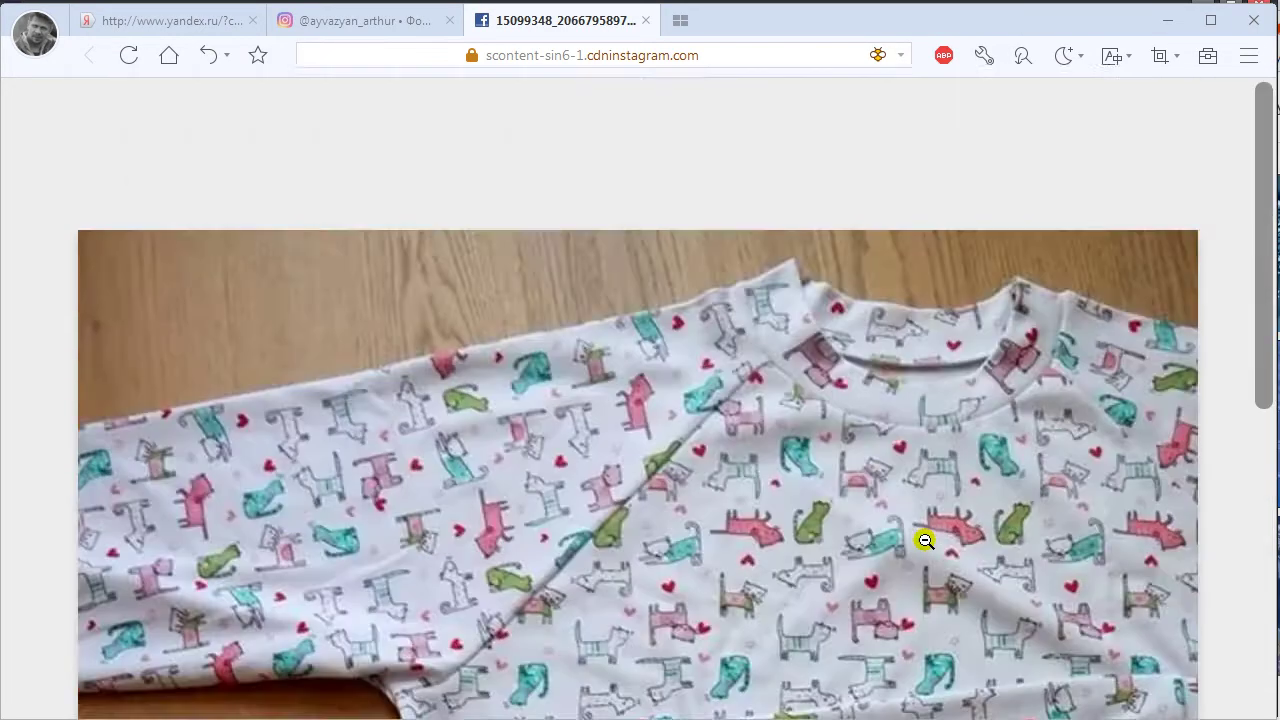
pyautogui.click(645, 21)
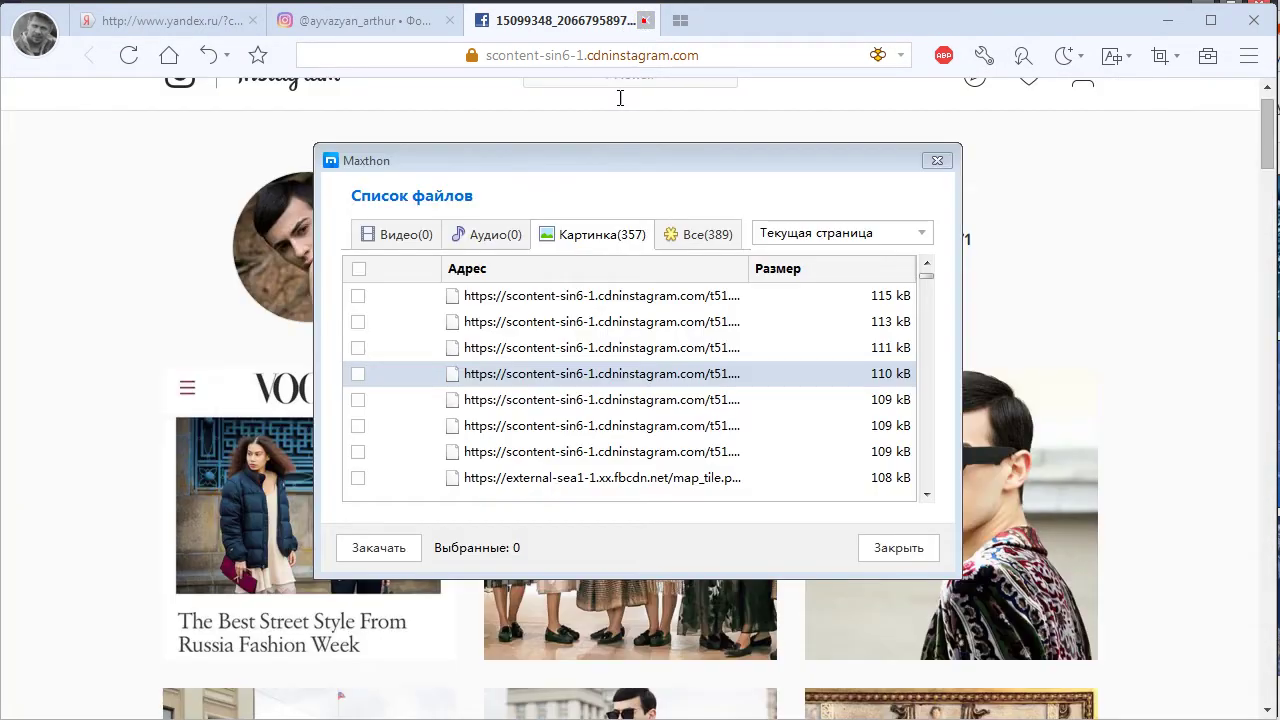
pyautogui.click(898, 547)
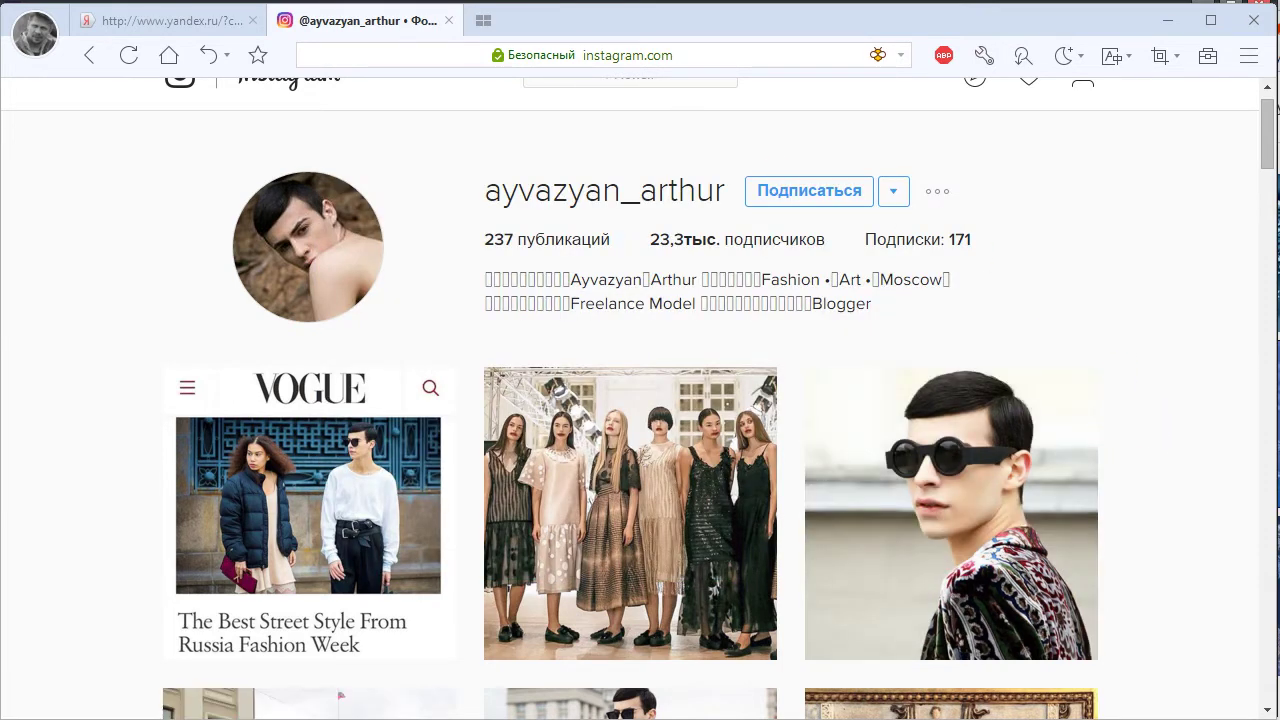
# Switch back to Xara Designer Pro and fill the grid's top-left tile with the frosted blue leaves bitmap
pyautogui.hotkey('alt', 'Tab')
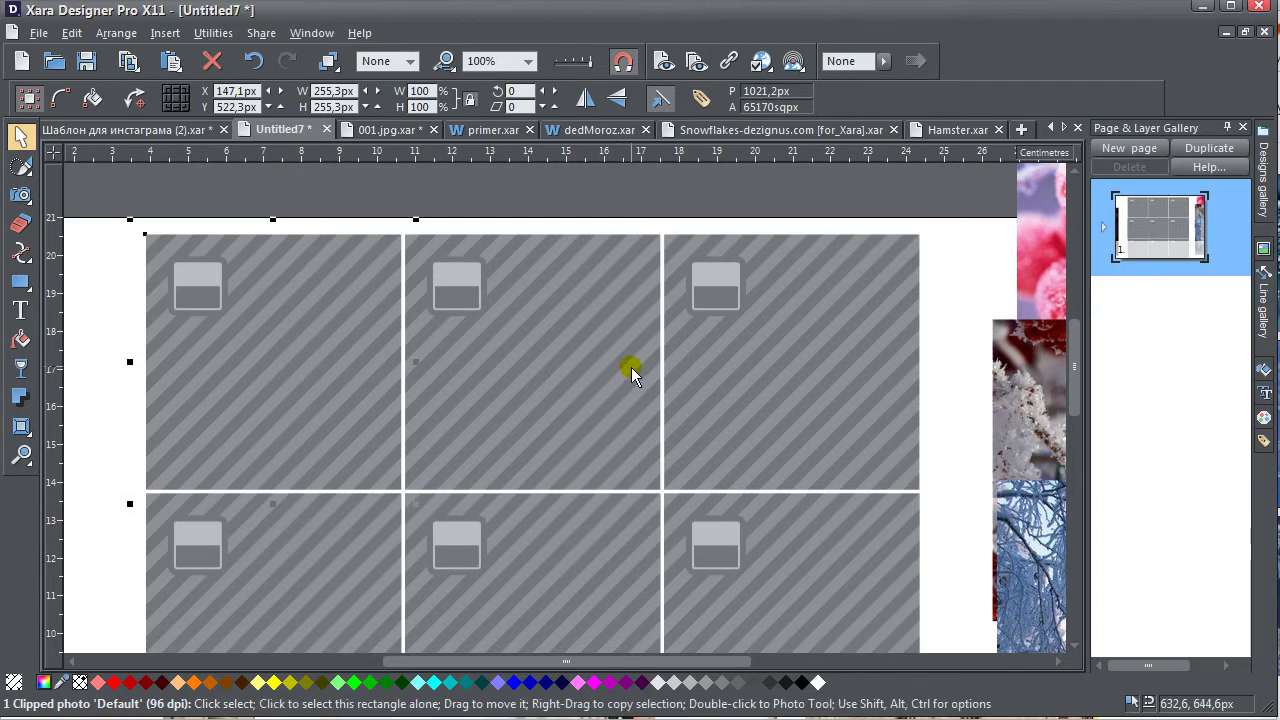
pyautogui.scroll(-3, 631, 367)
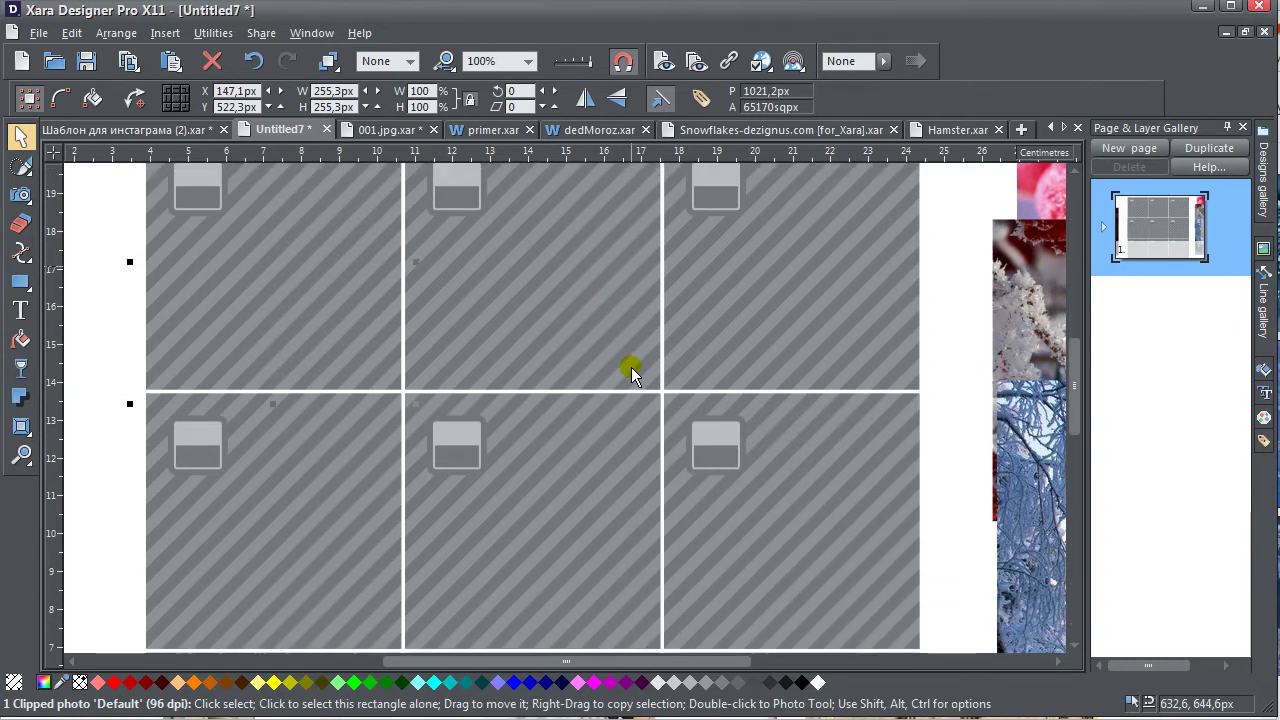
pyautogui.scroll(-3, 634, 362)
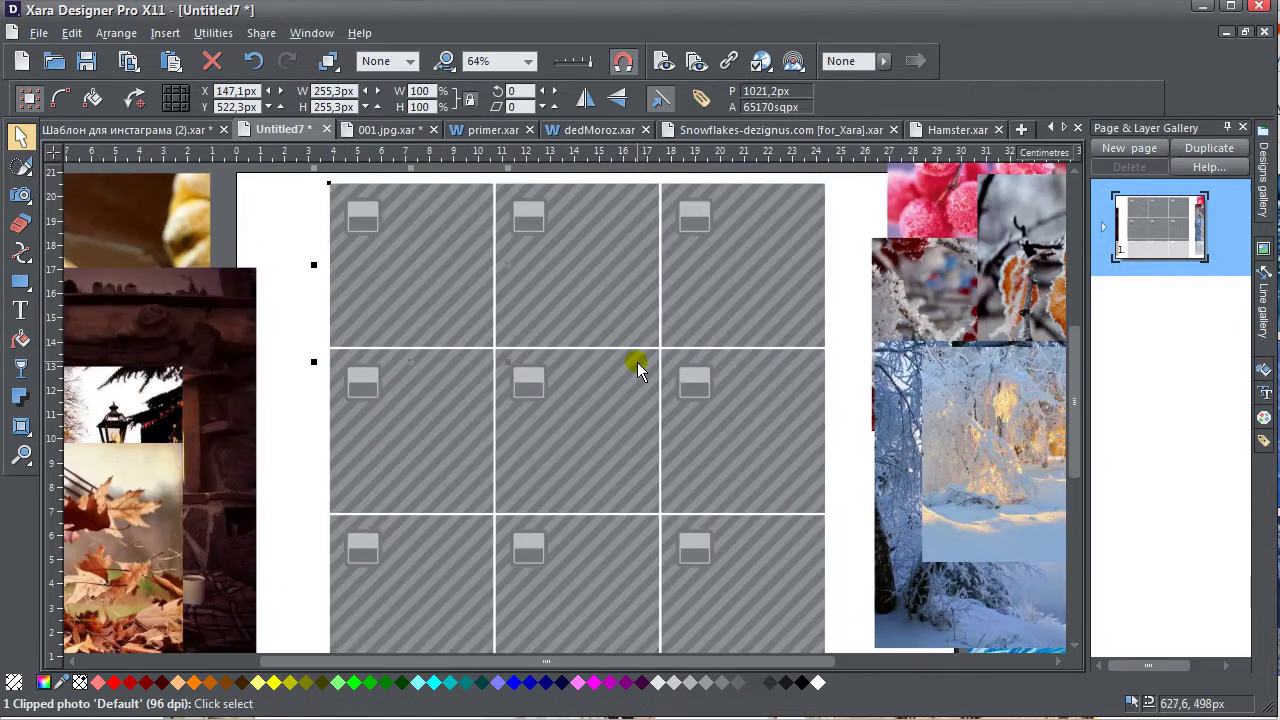
pyautogui.scroll(3, 389, 241)
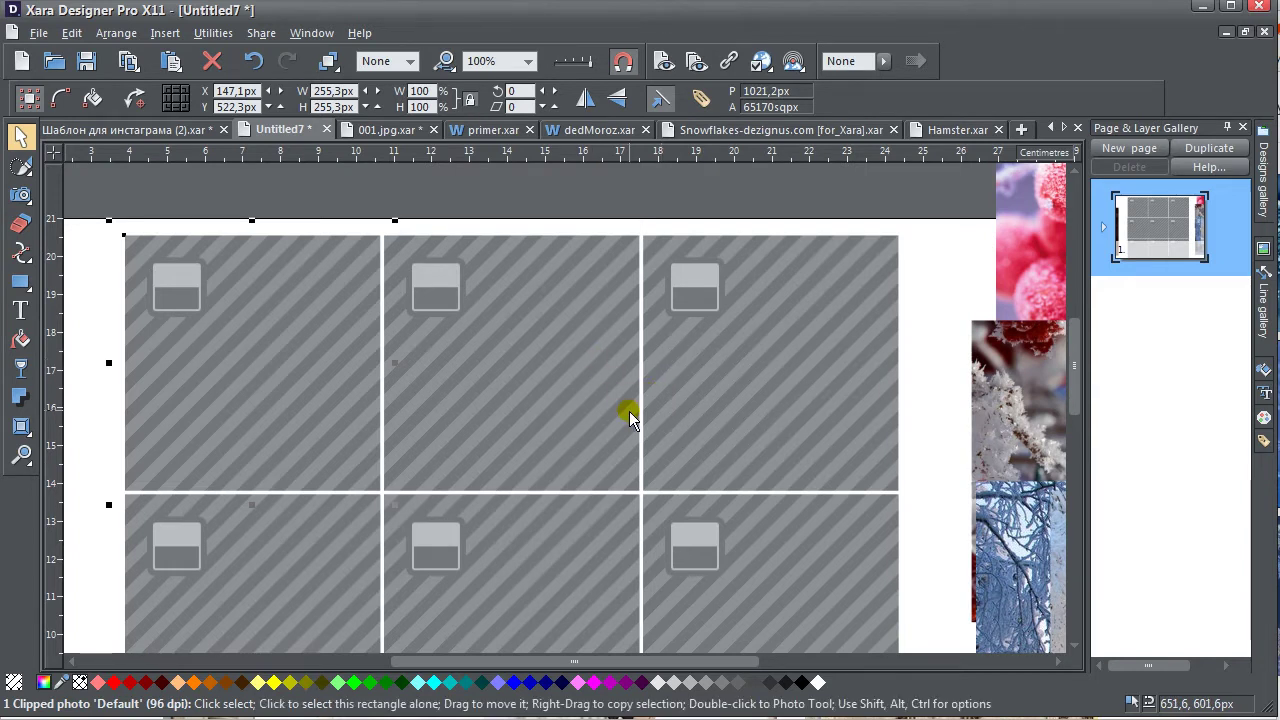
pyautogui.click(24, 340)
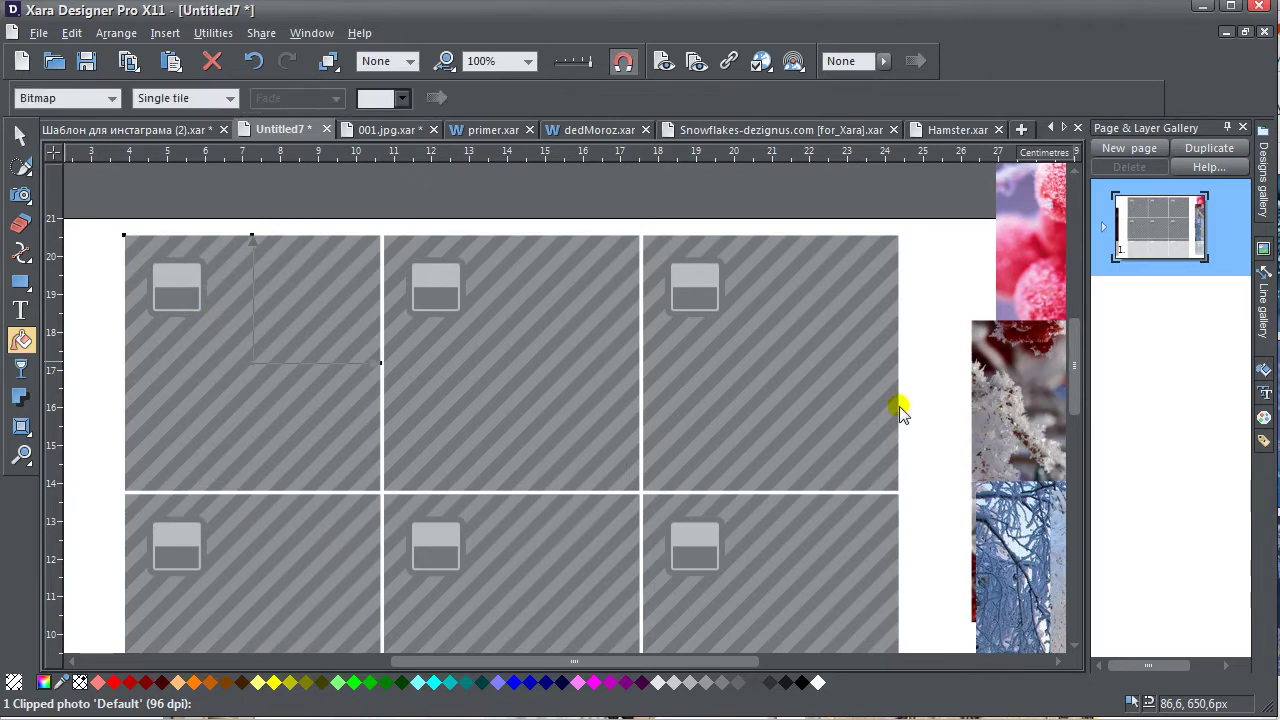
pyautogui.moveTo(657, 477); pyautogui.dragTo(714, 471)
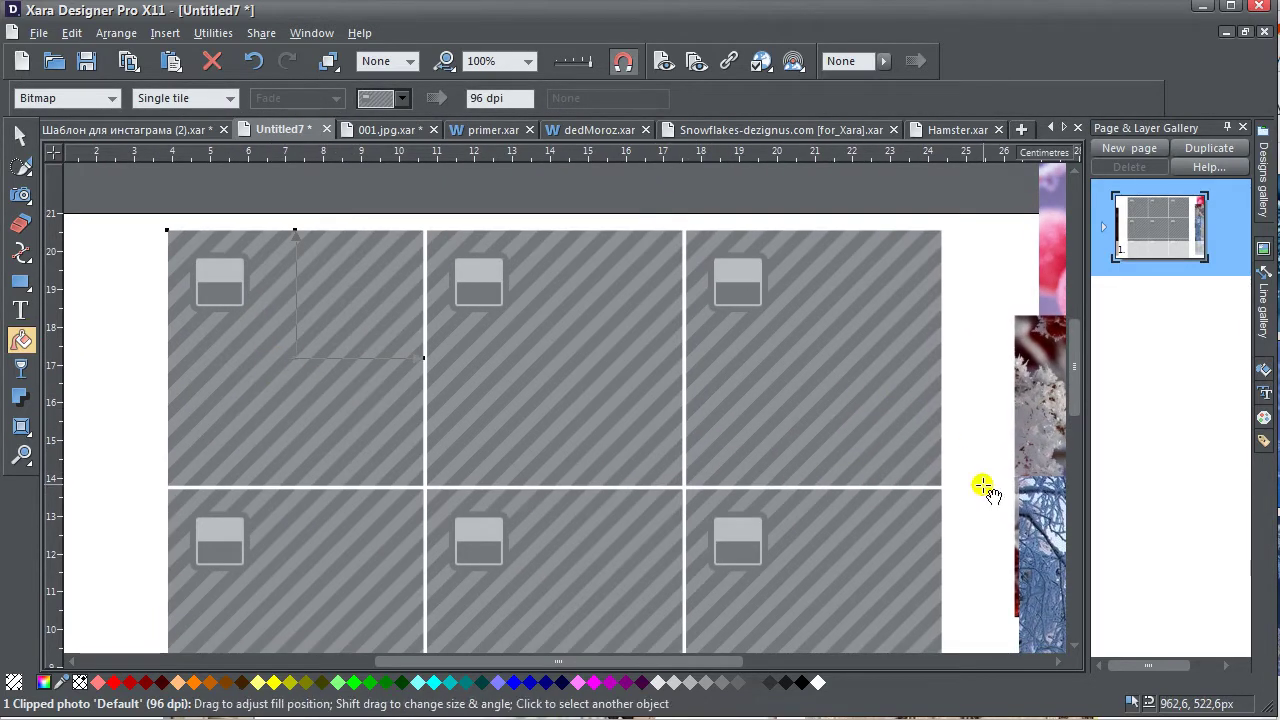
pyautogui.scroll(-5, 980, 495)
pyautogui.scroll(6, 972, 494)
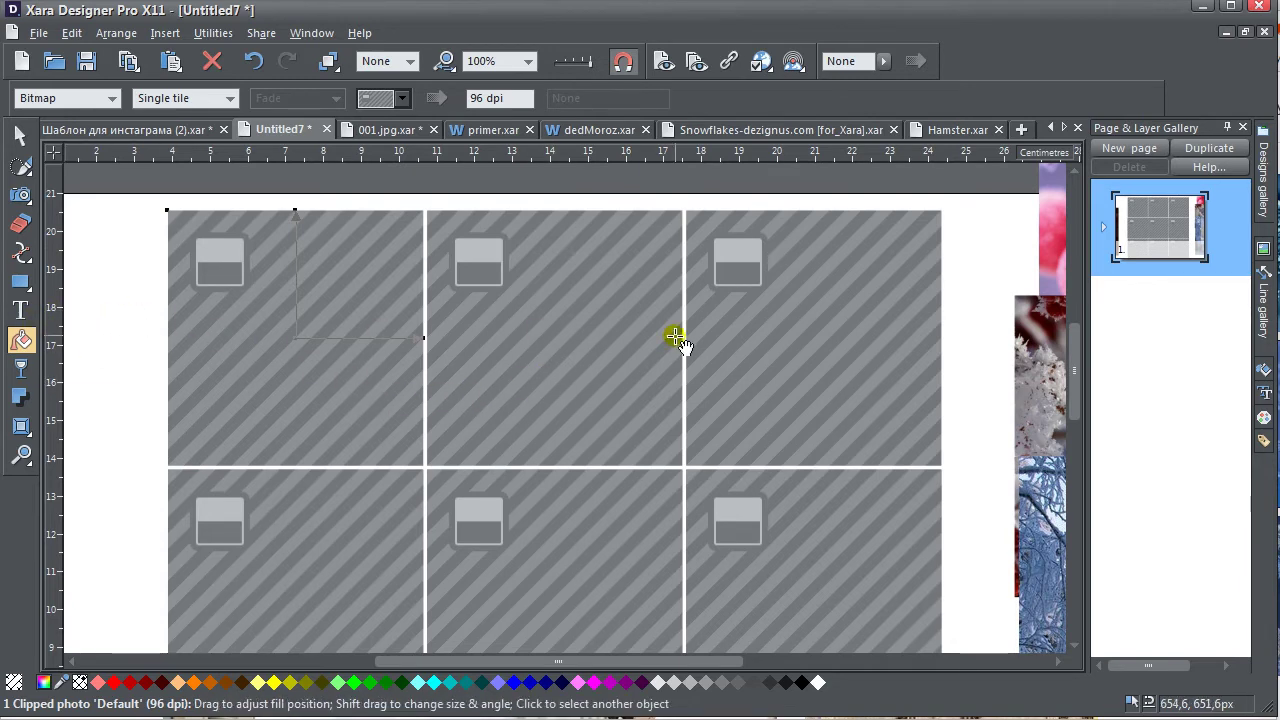
pyautogui.click(401, 98)
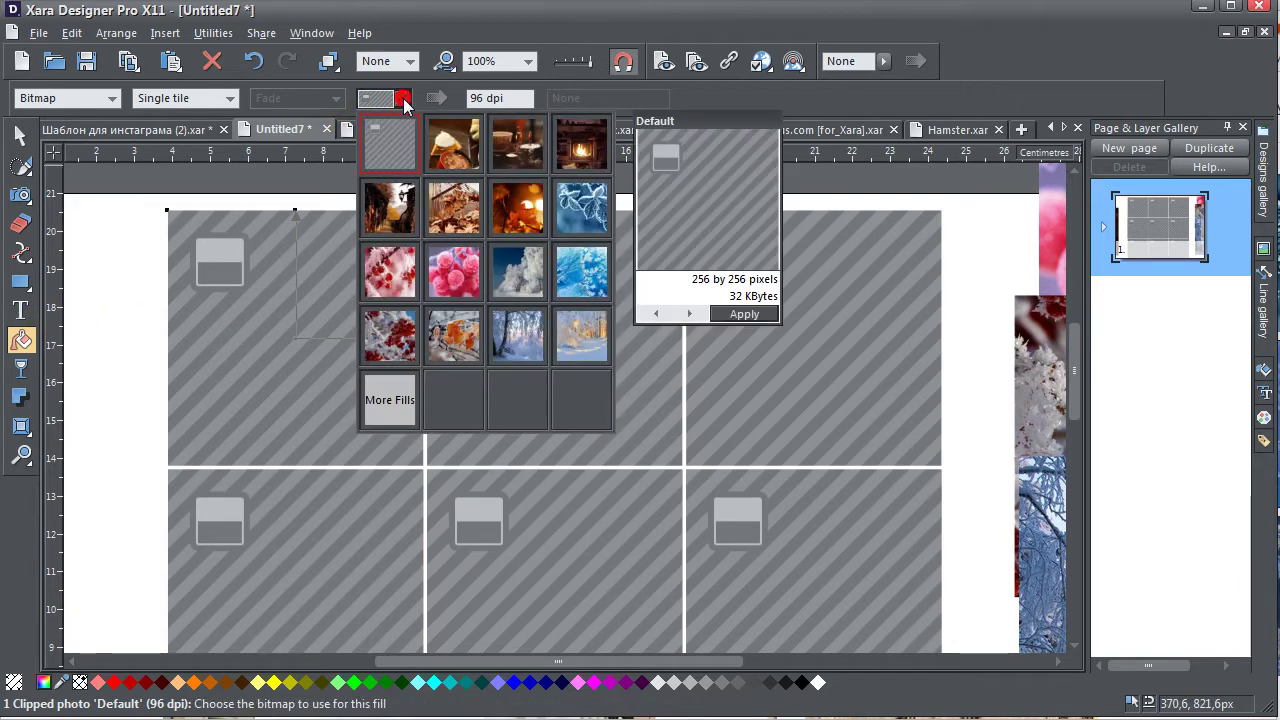
pyautogui.click(584, 218)
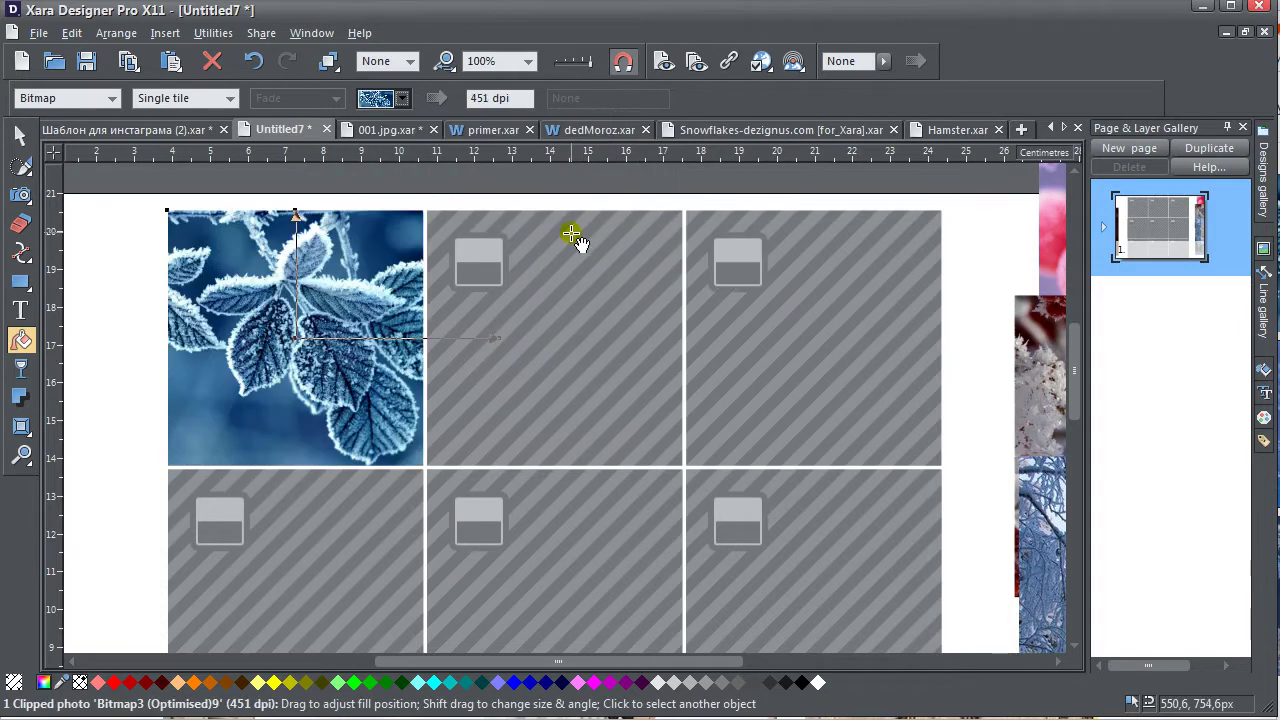
# Fill the top row's middle tile with the blue frost crystals bitmap and its right tile with the snowy hanging branches bitmap
pyautogui.click(570, 300)
pyautogui.click(401, 97)
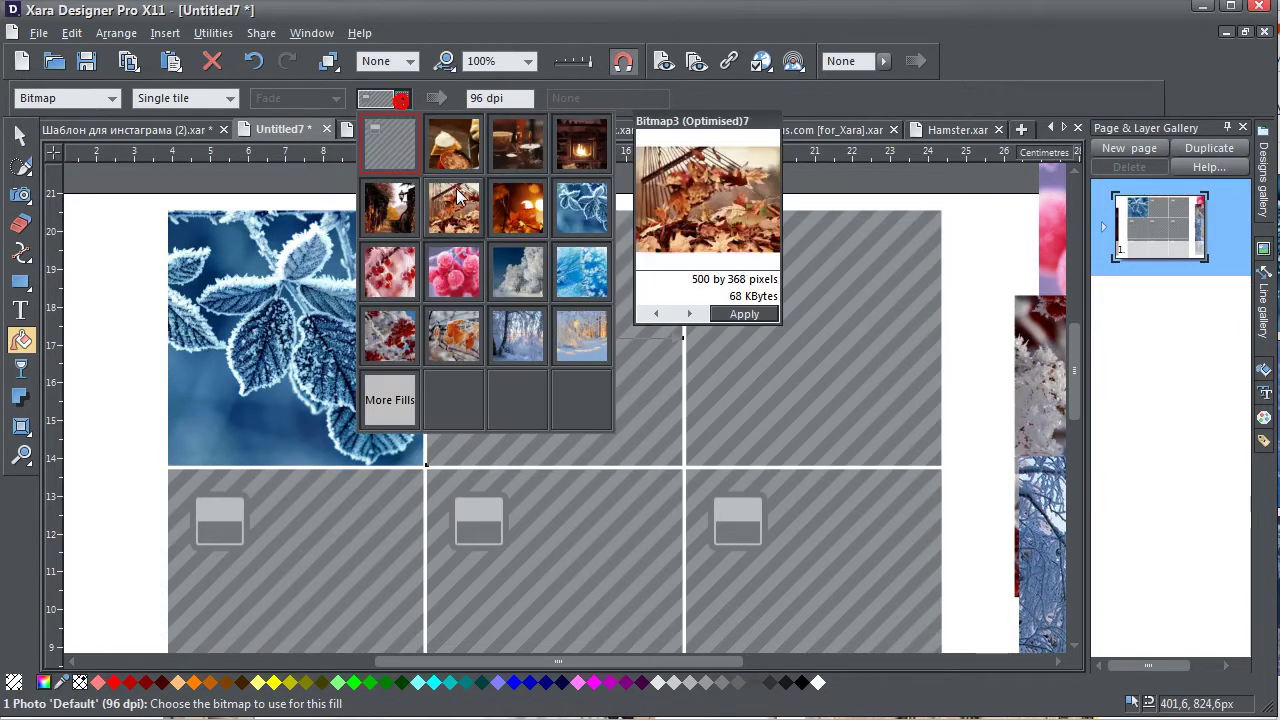
pyautogui.click(582, 274)
pyautogui.click(890, 322)
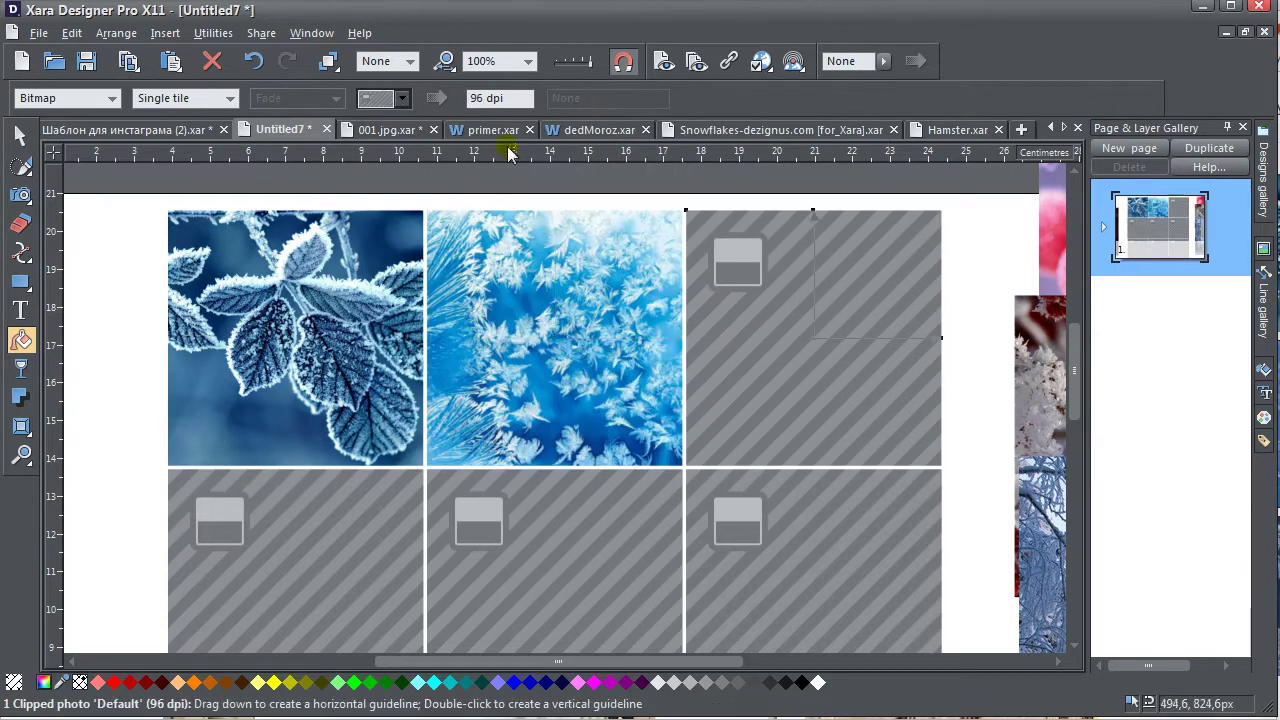
pyautogui.click(401, 97)
pyautogui.click(523, 318)
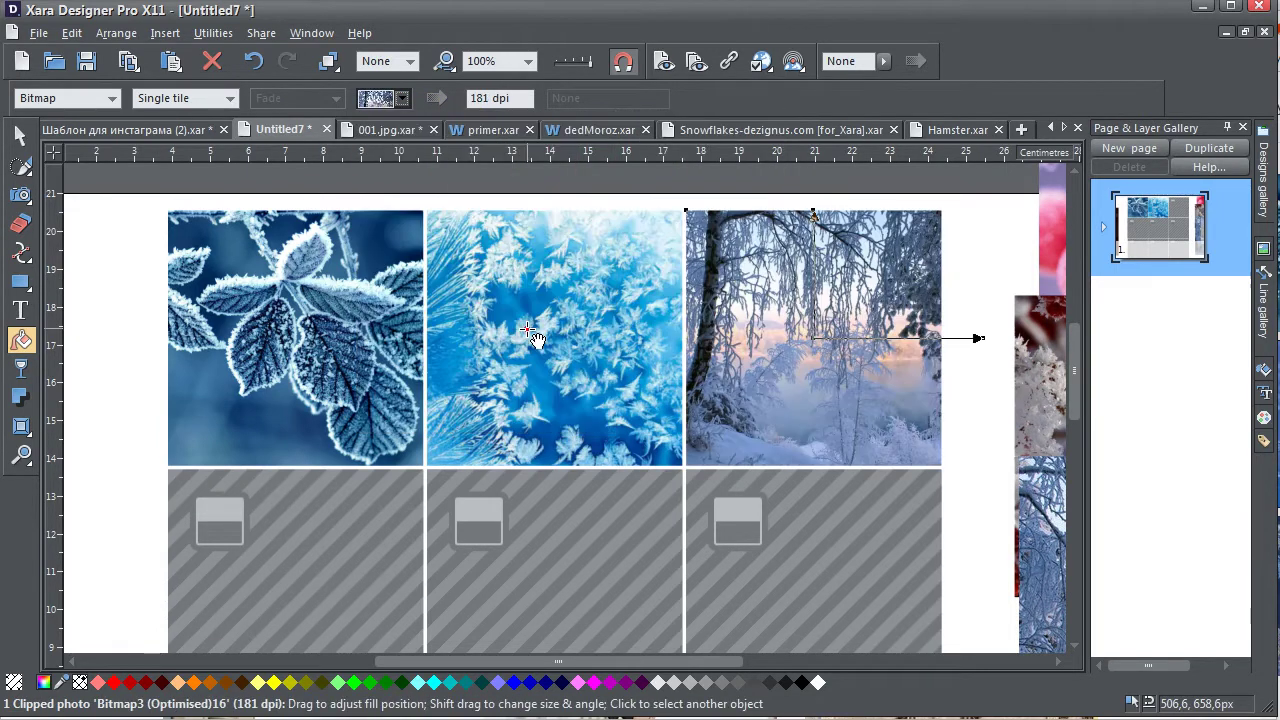
# Fill the second row's left tile with the white frosted trees bitmap and its middle tile with the sunlit snowy forest bitmap
pyautogui.scroll(-2, 358, 545)
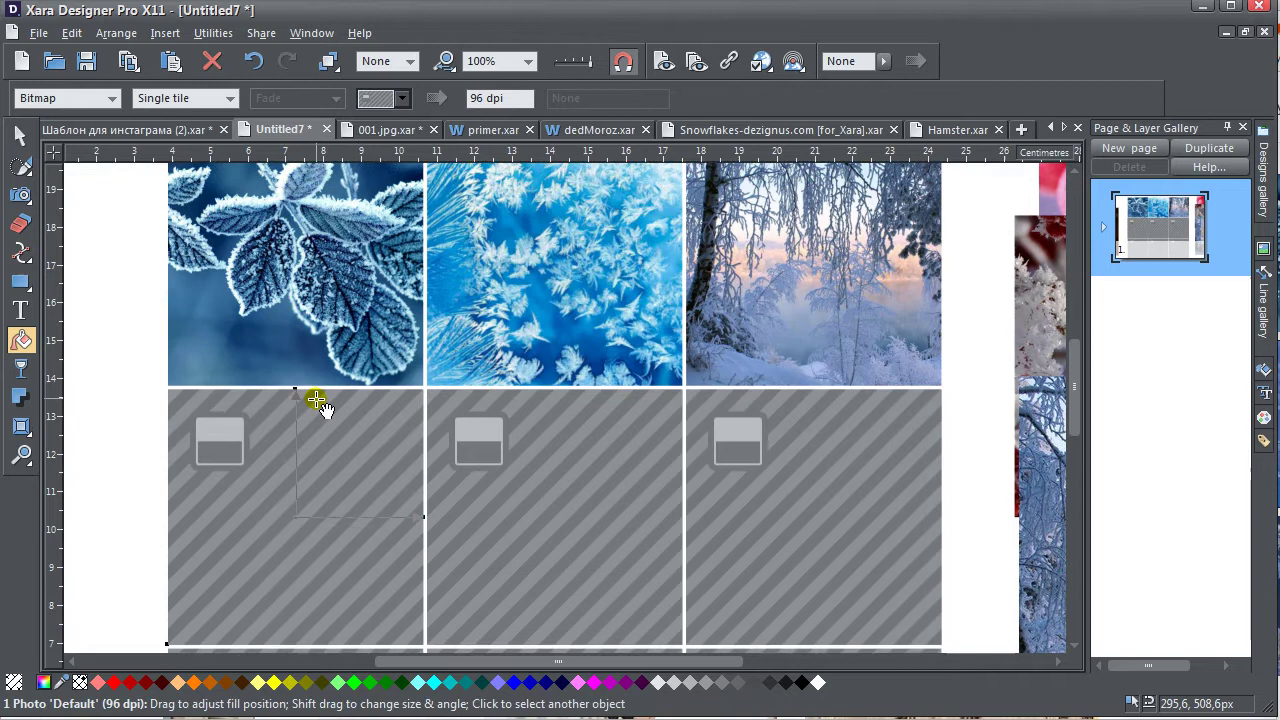
pyautogui.click(401, 97)
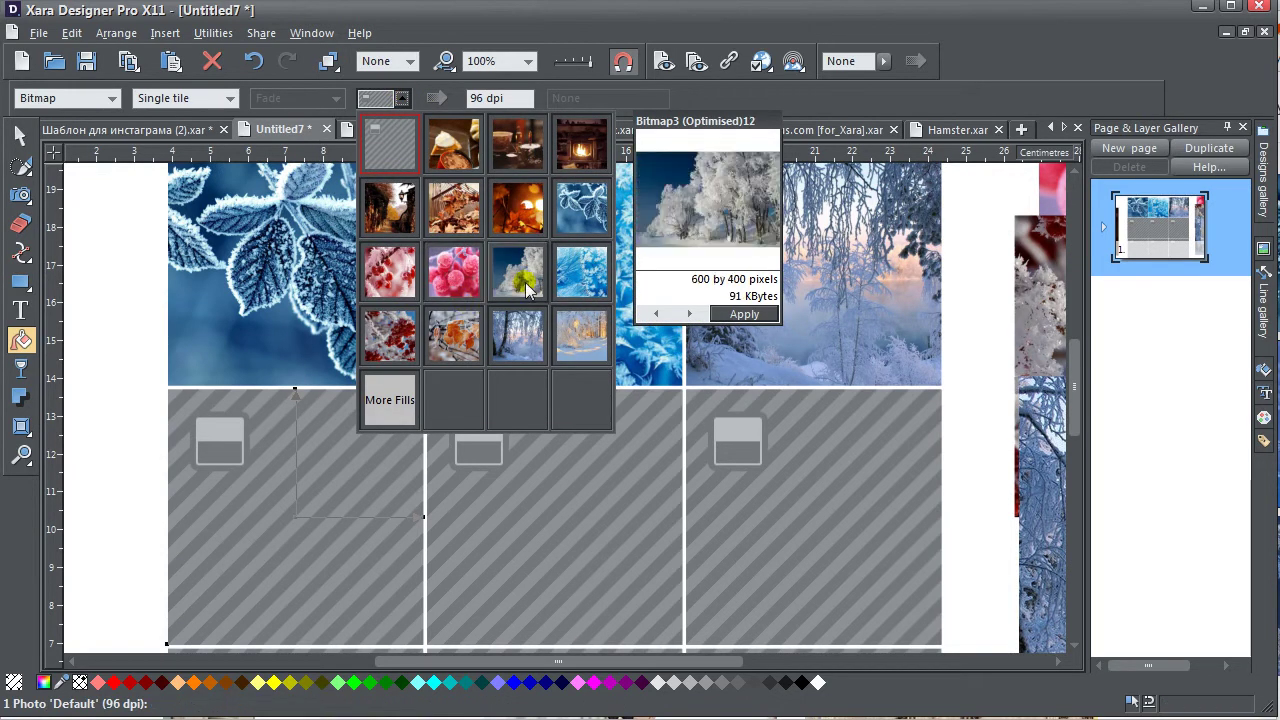
pyautogui.click(525, 282)
pyautogui.click(401, 97)
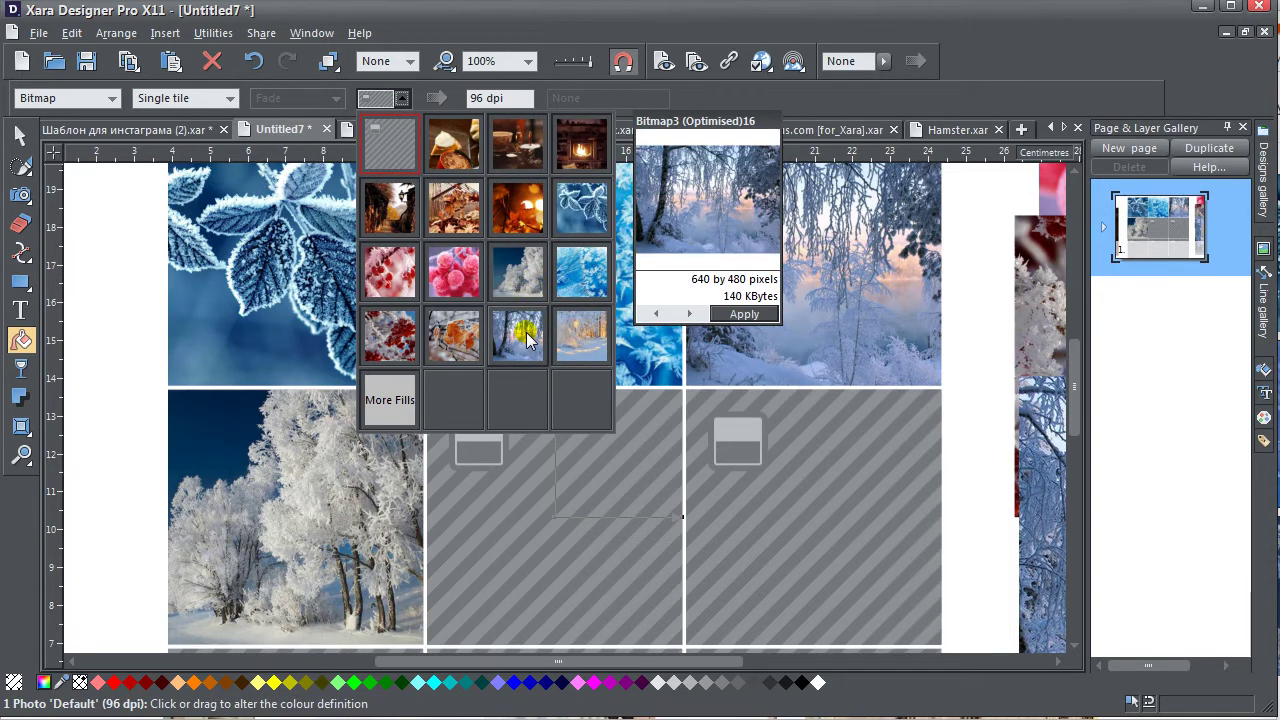
pyautogui.click(578, 338)
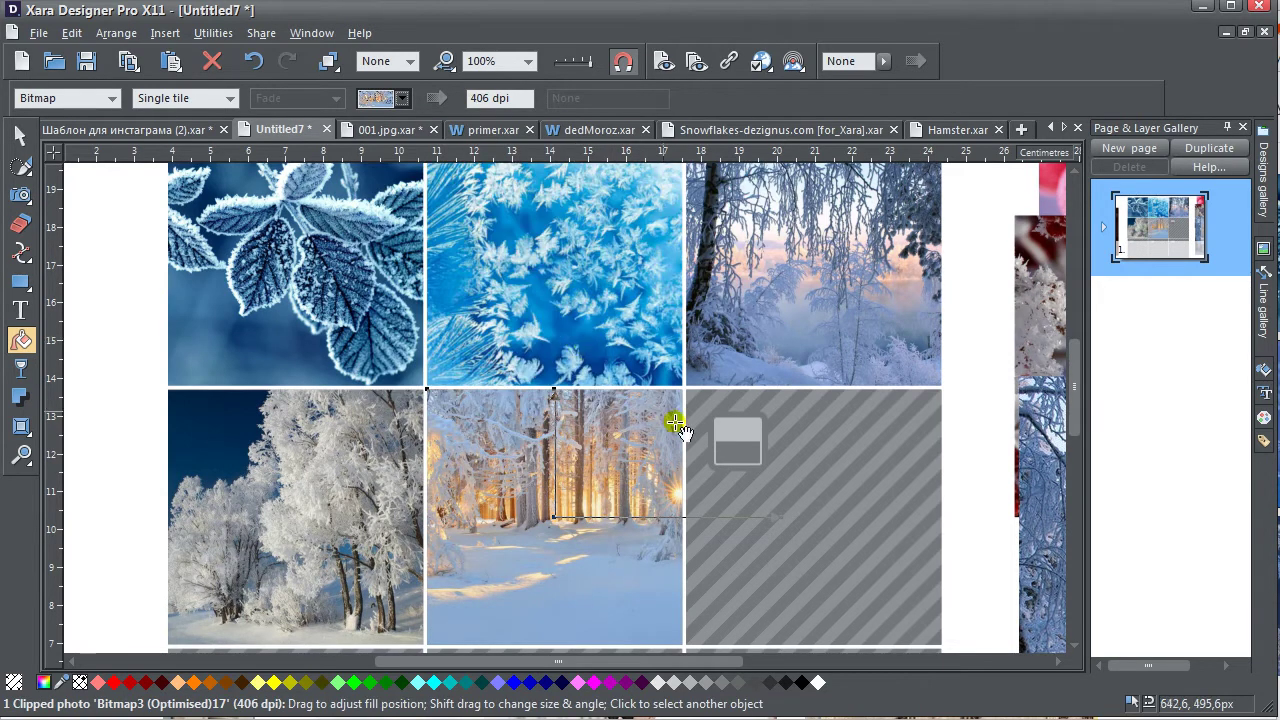
# Fill the second row's right tile with the frosted orange leaves bitmap
pyautogui.click(757, 484)
pyautogui.click(842, 440)
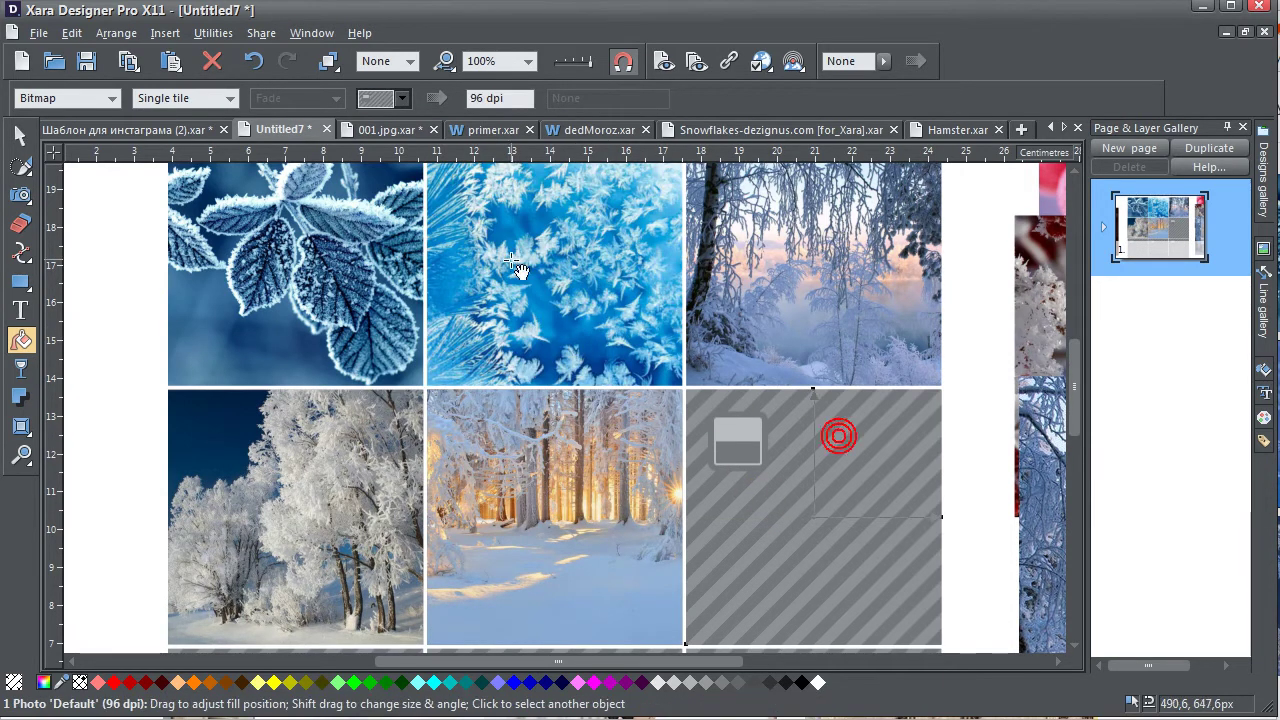
pyautogui.click(400, 100)
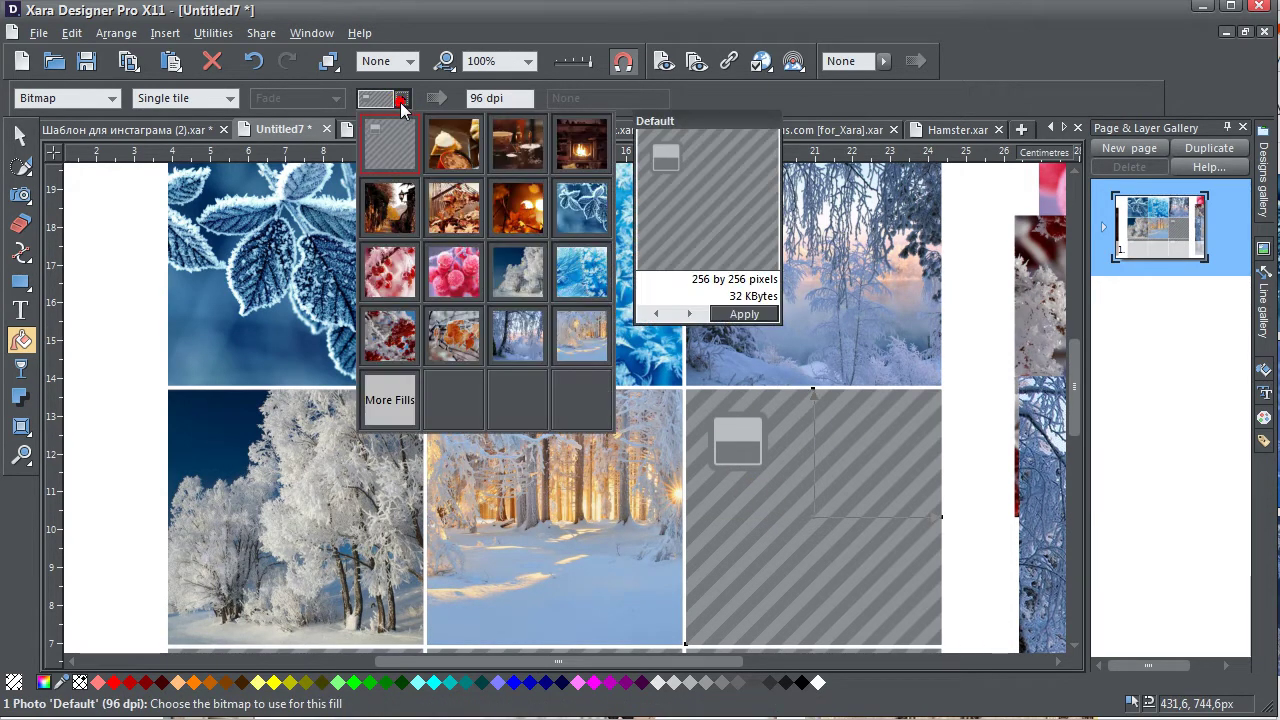
pyautogui.click(455, 333)
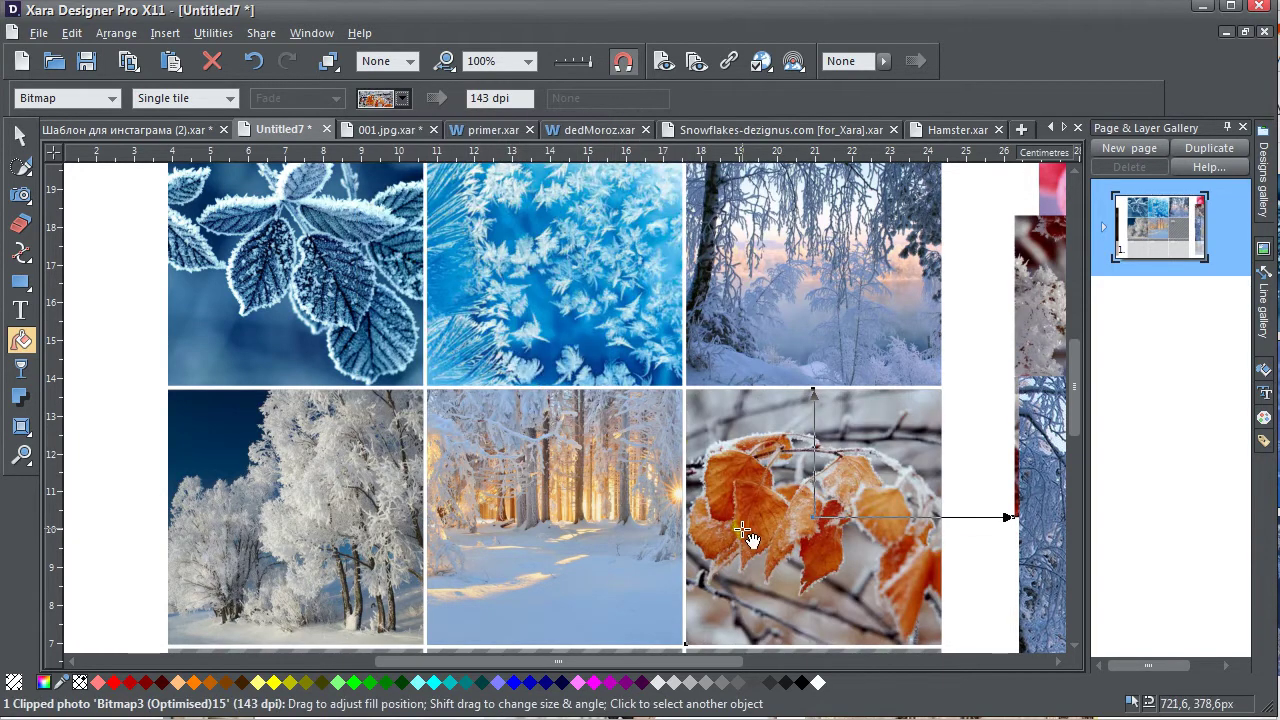
# Fill the bottom row's left tile with the bitmap of snowy red berries against a blue sky
pyautogui.scroll(-5, 745, 535)
pyautogui.click(280, 486)
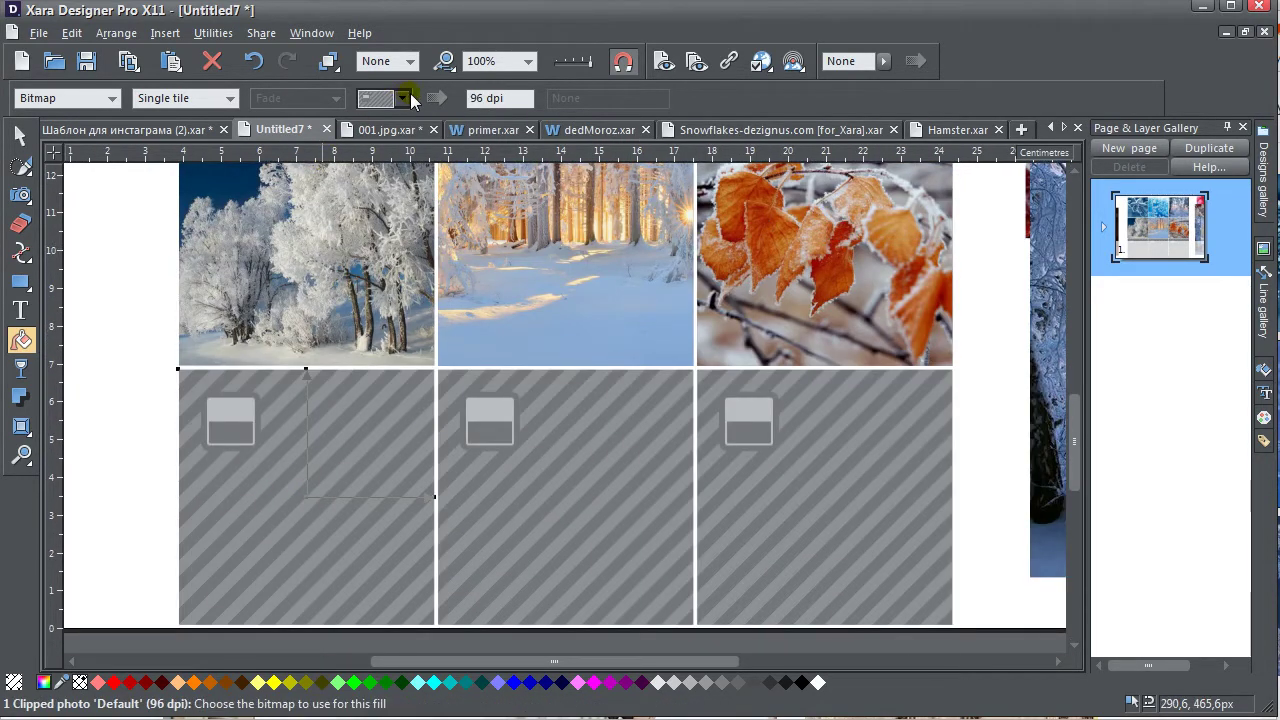
pyautogui.click(404, 97)
pyautogui.click(404, 340)
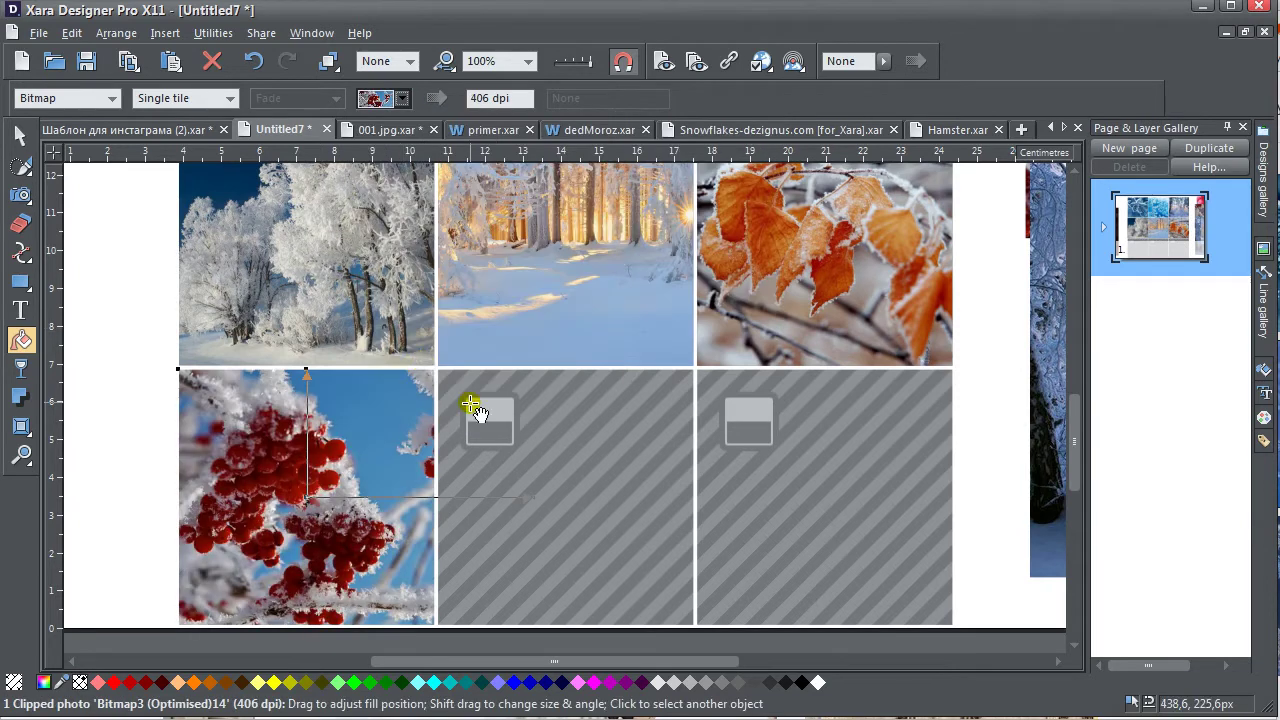
# Try the red berry branch bitmap in the bottom row's middle tile and replace it with the pink frosted berries
pyautogui.click(528, 420)
pyautogui.click(401, 99)
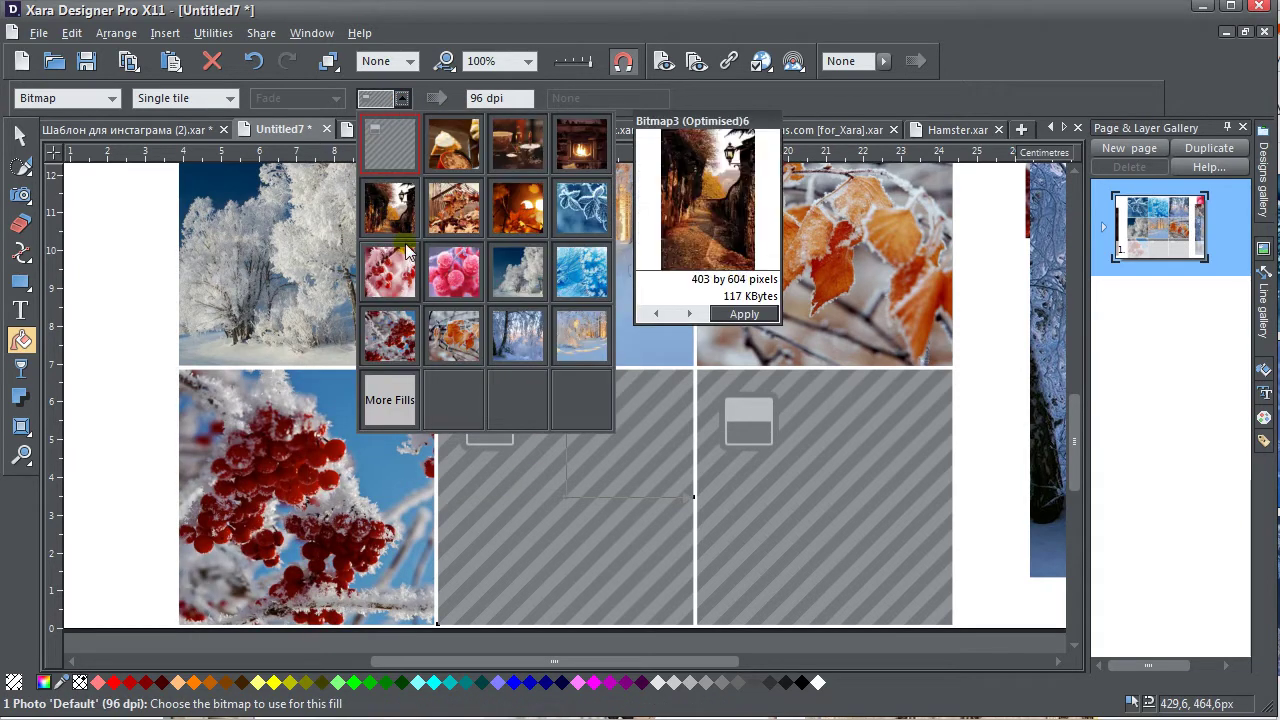
pyautogui.click(395, 273)
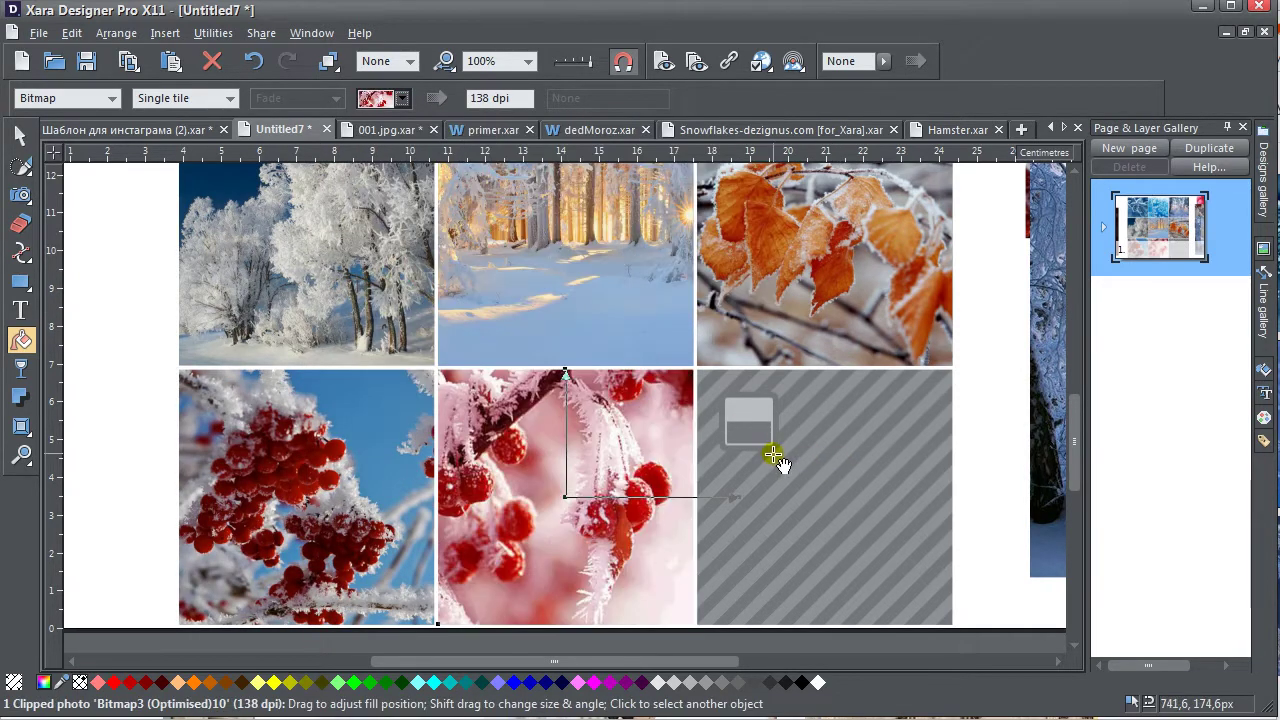
pyautogui.click(401, 98)
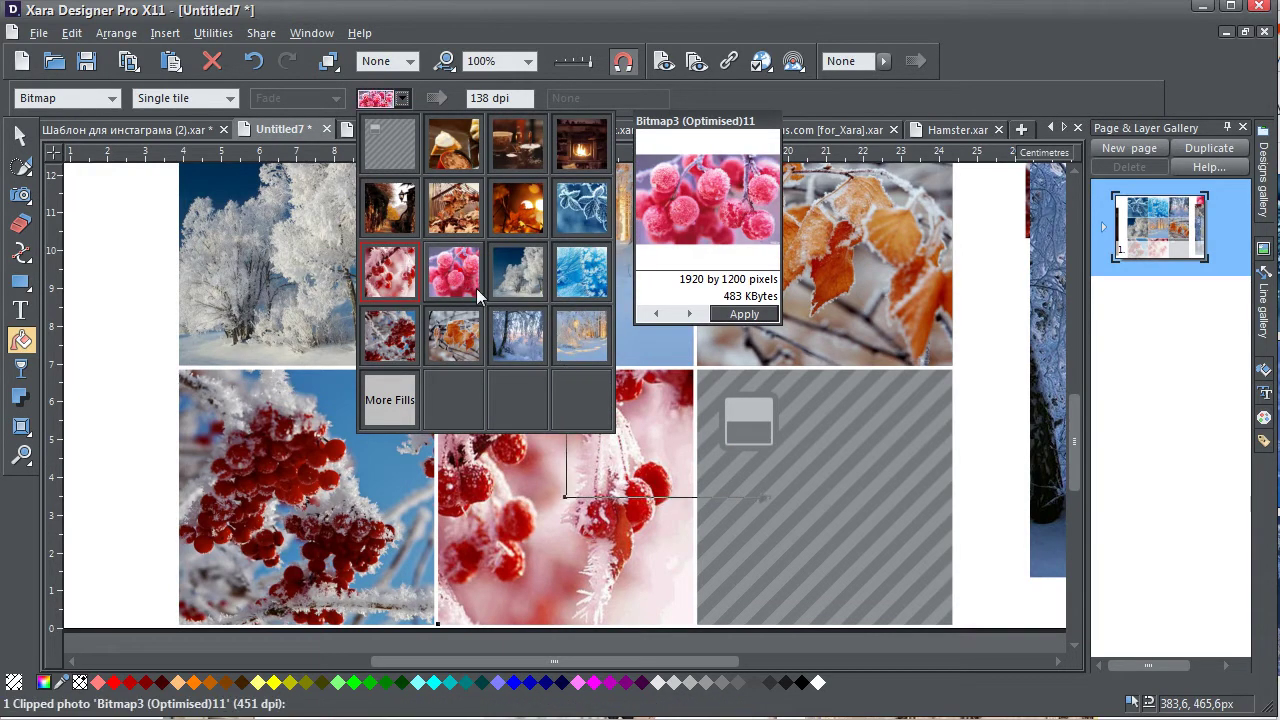
pyautogui.click(477, 290)
# Fill the bottom row's right tile with the frosted red berry branch bitmap on a pale pink background
pyautogui.click(811, 503)
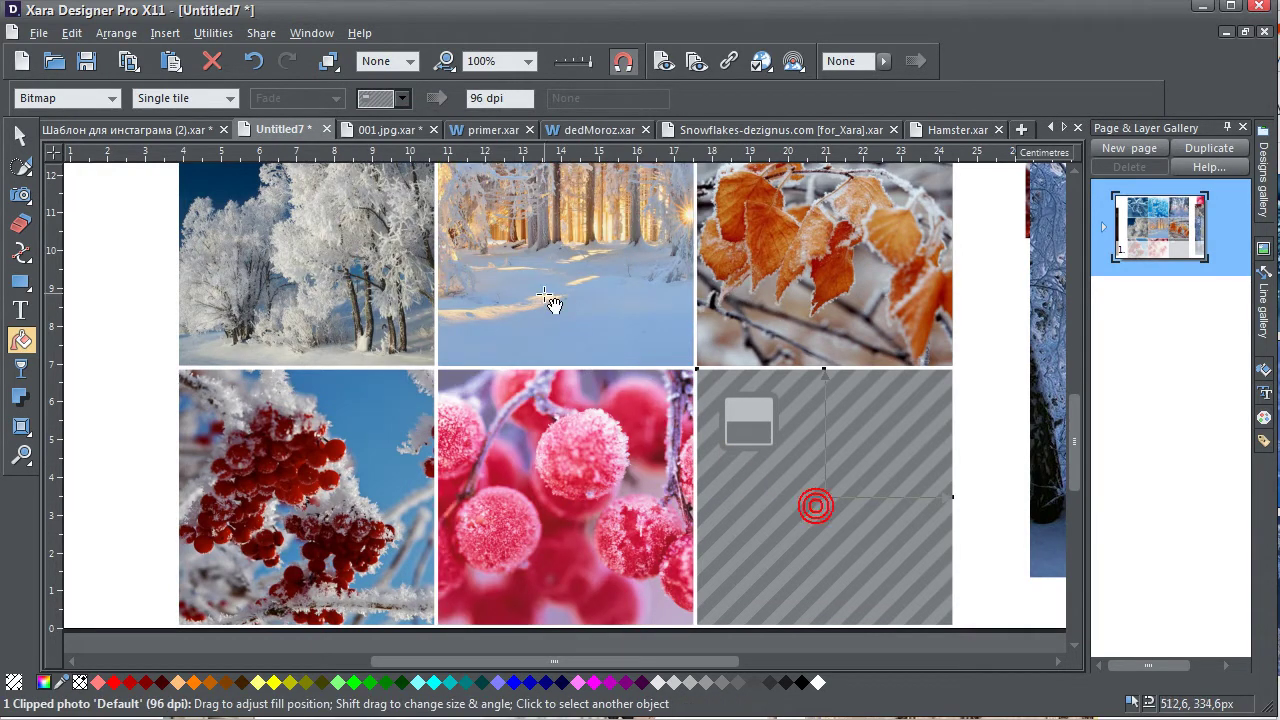
pyautogui.click(404, 100)
pyautogui.click(405, 273)
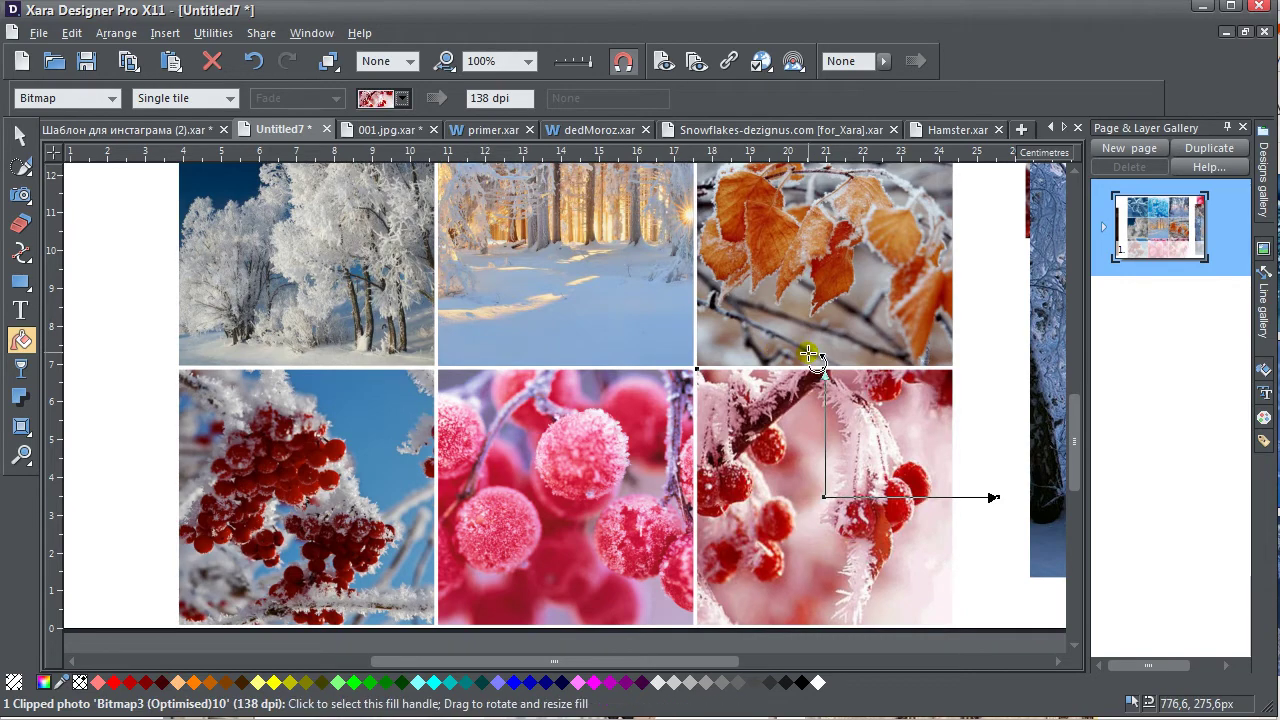
# Flip the white frosted trees tile in the middle row horizontally
pyautogui.scroll(-2, 812, 357)
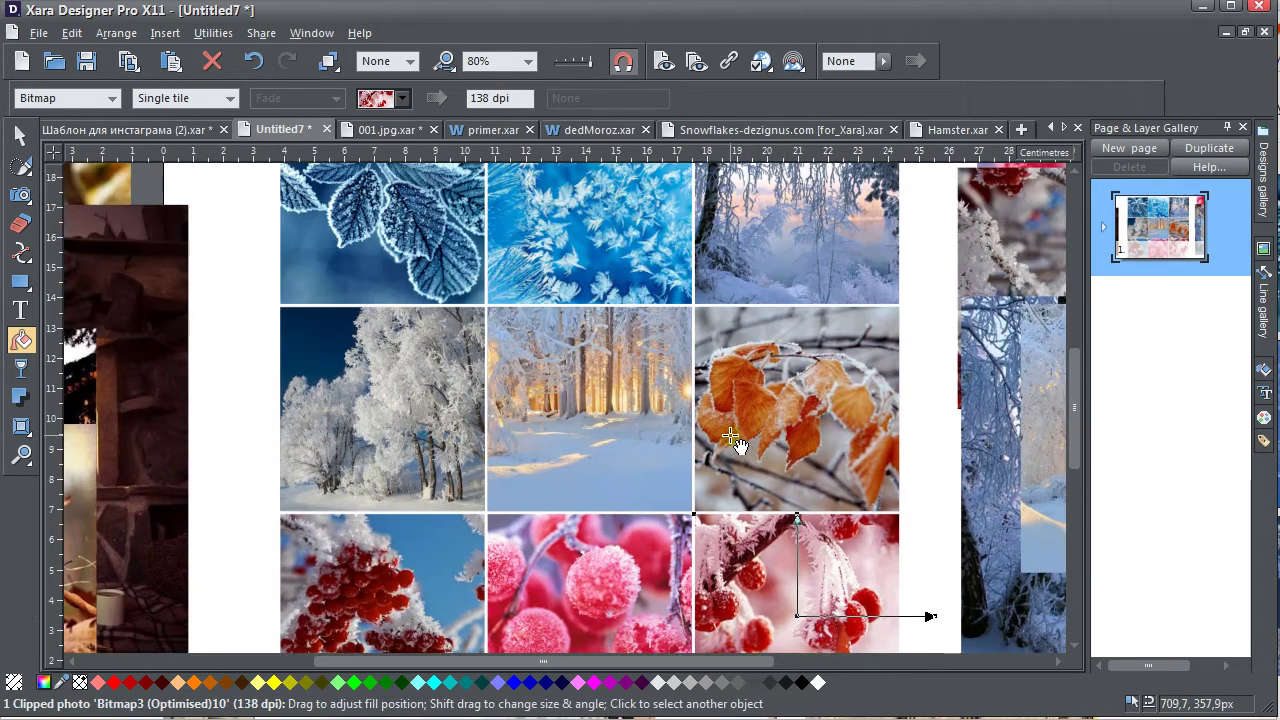
pyautogui.hscroll(2, 740, 458)
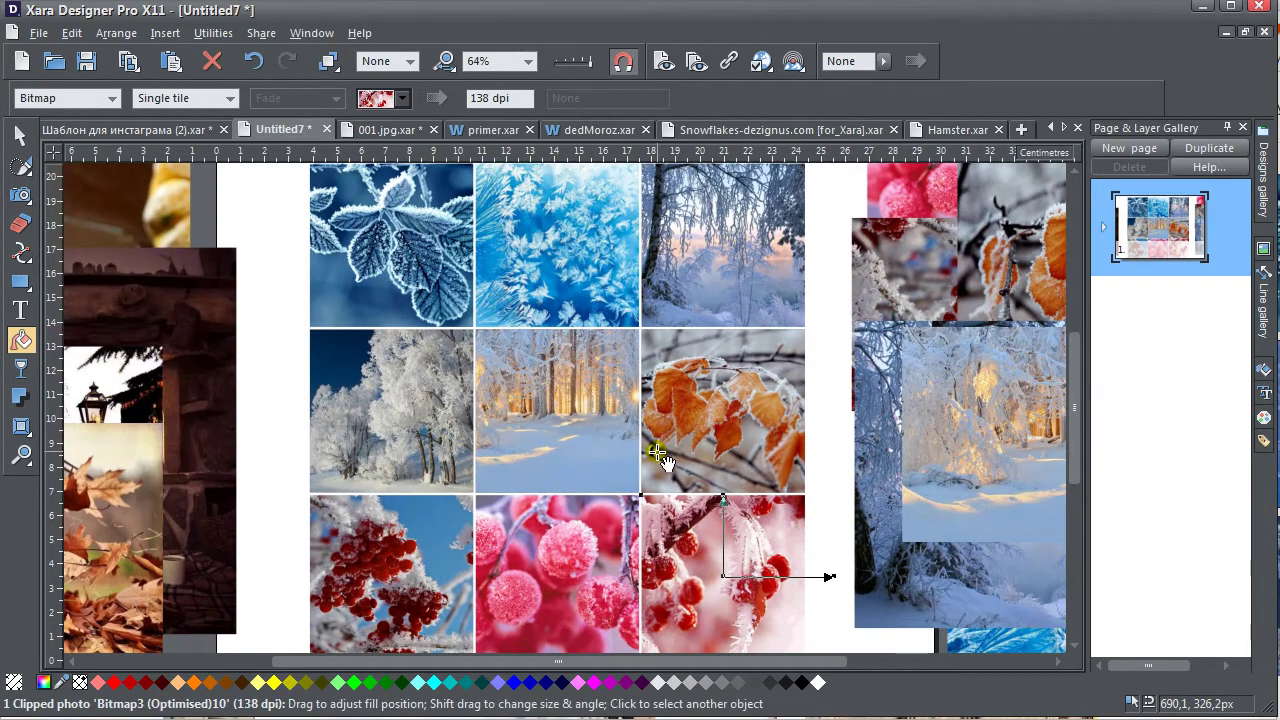
pyautogui.click(435, 412)
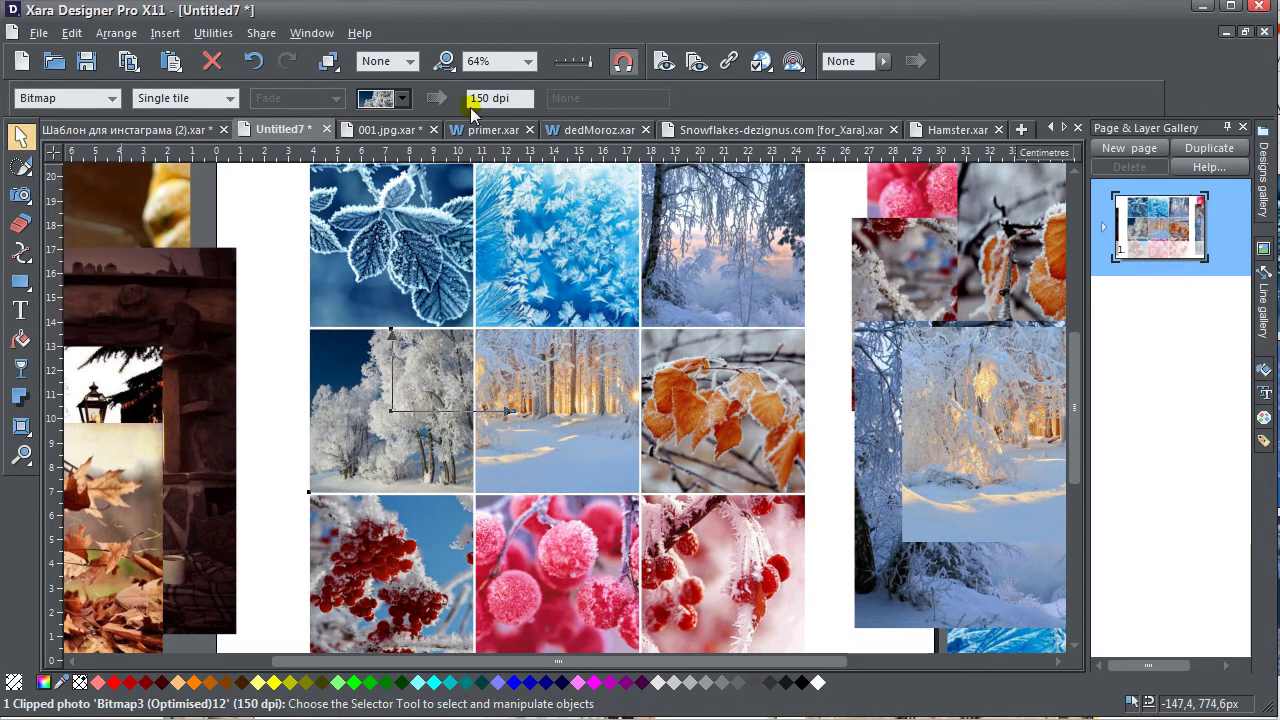
pyautogui.press('F2')
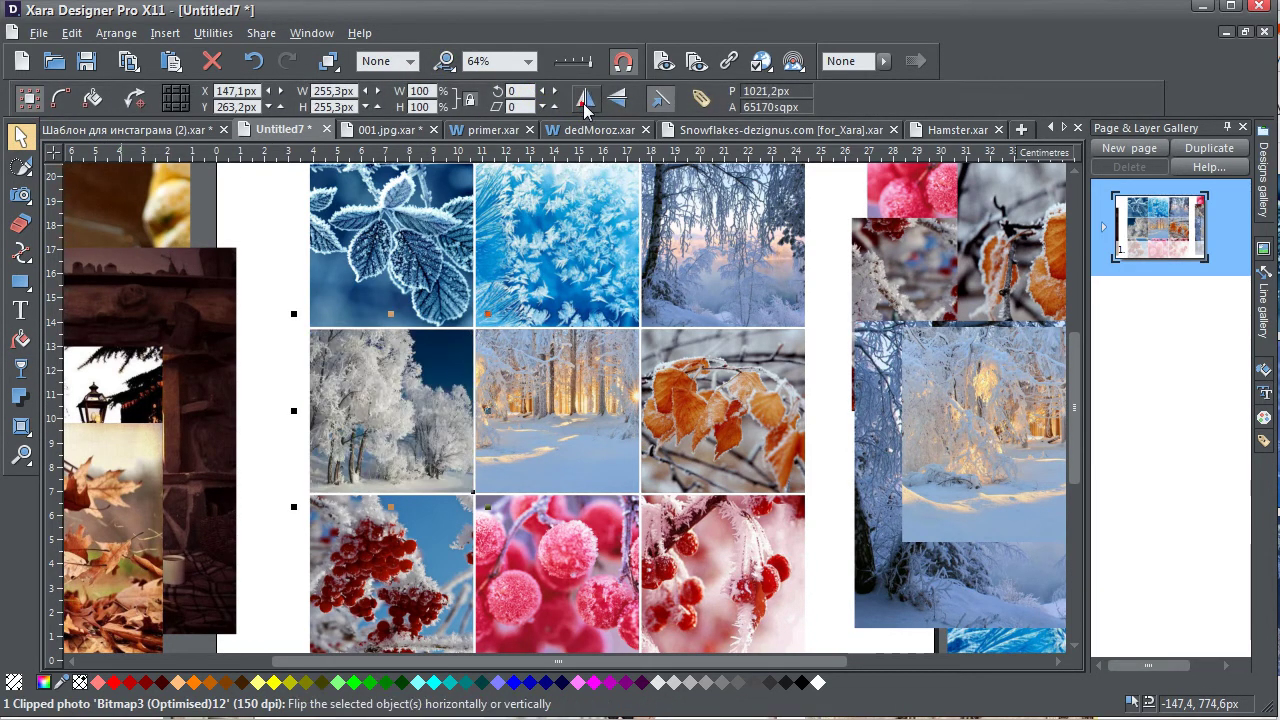
# Reposition the forest photo inside the centre tile, enlarge its fill to about 336 dpi, and select the orange leaves tile
pyautogui.click(609, 423)
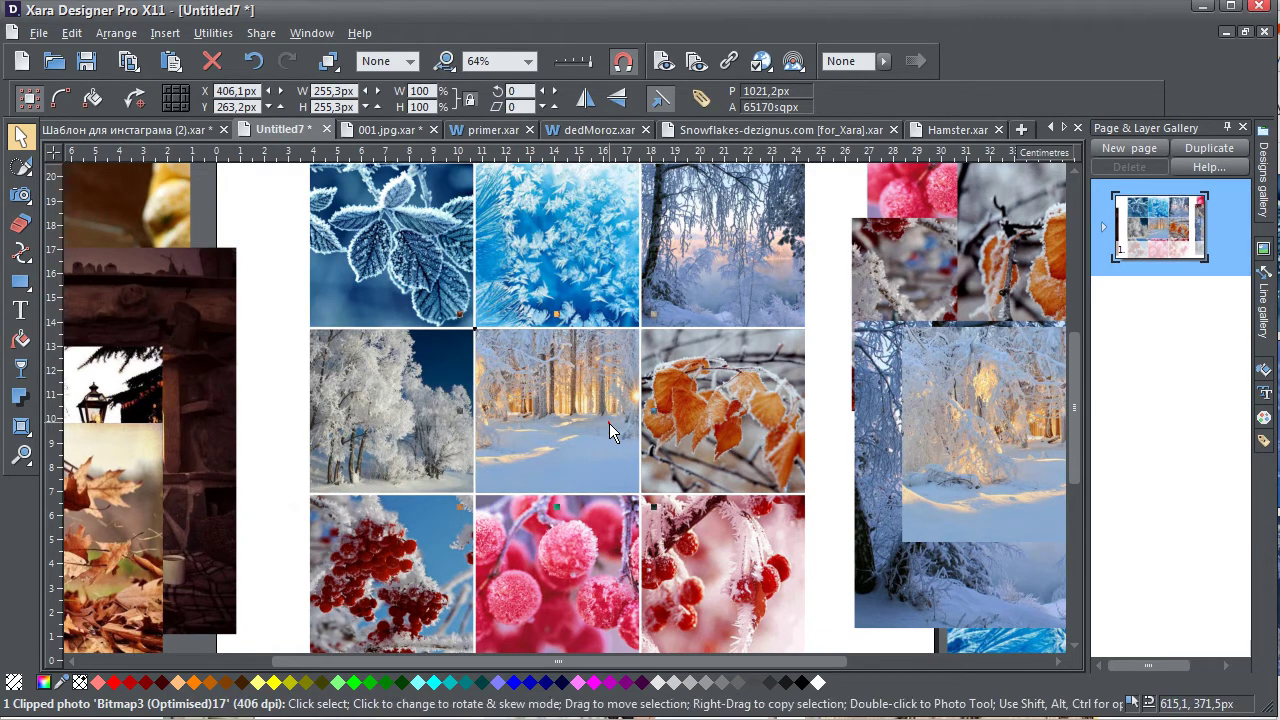
pyautogui.click(20, 341)
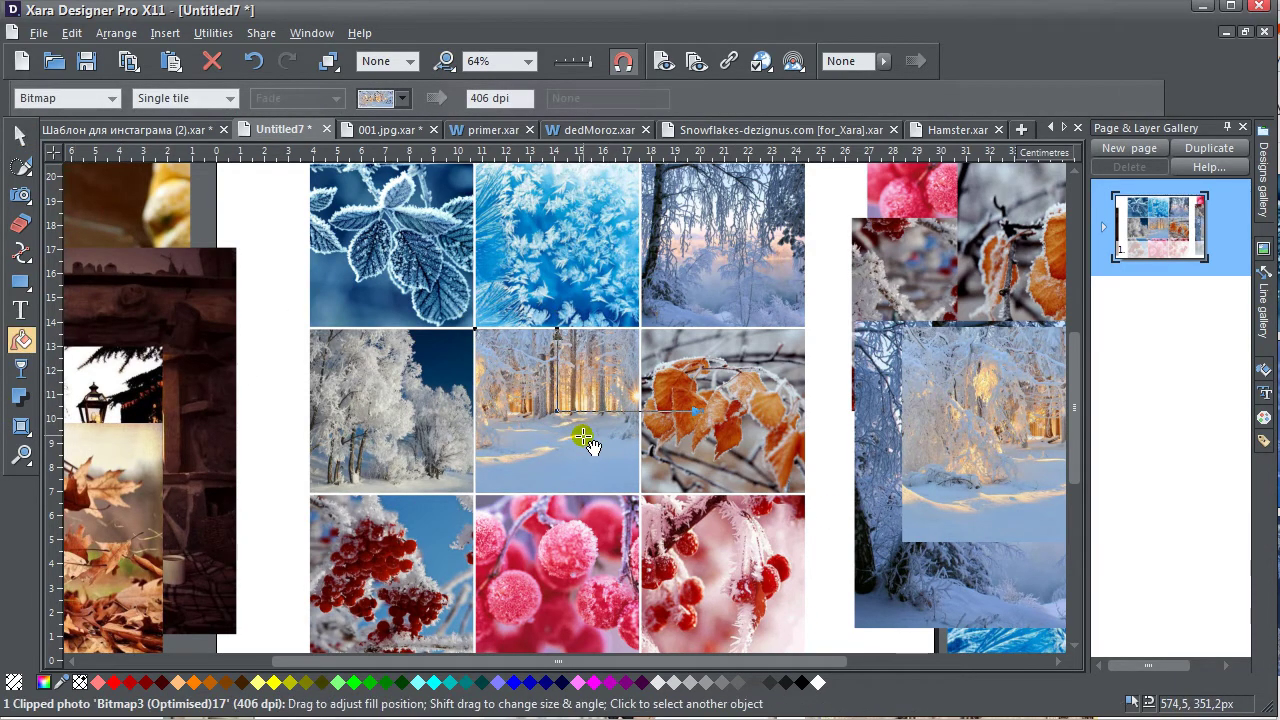
pyautogui.moveTo(580, 434)
pyautogui.mouseDown()
pyautogui.moveTo(540, 428)
pyautogui.moveTo(567, 442)
pyautogui.mouseUp()
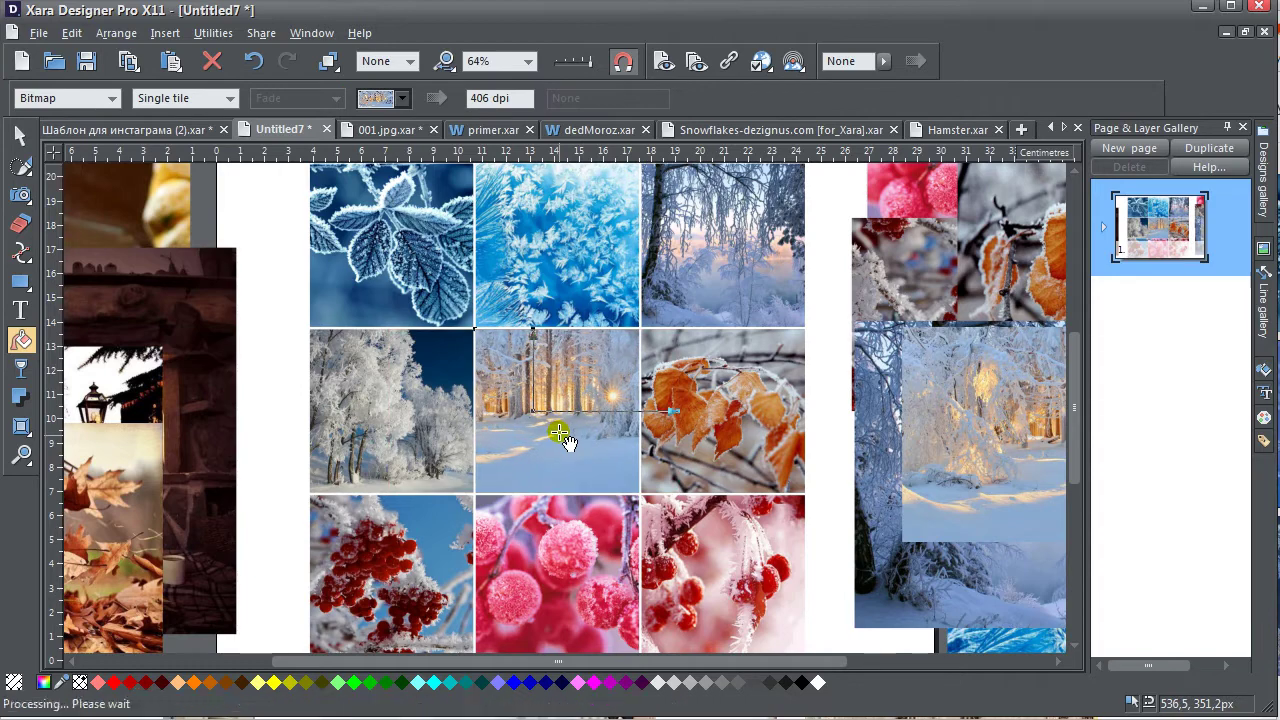
pyautogui.moveTo(663, 423); pyautogui.dragTo(620, 448)
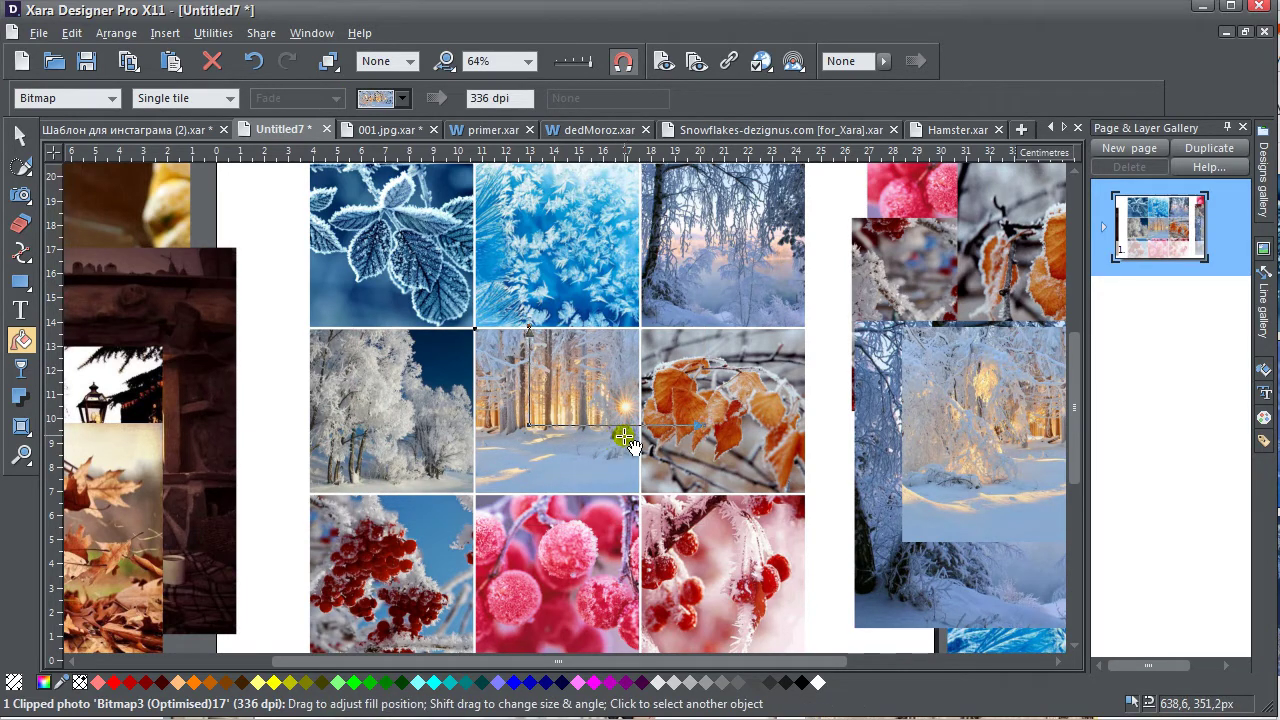
pyautogui.click(768, 400)
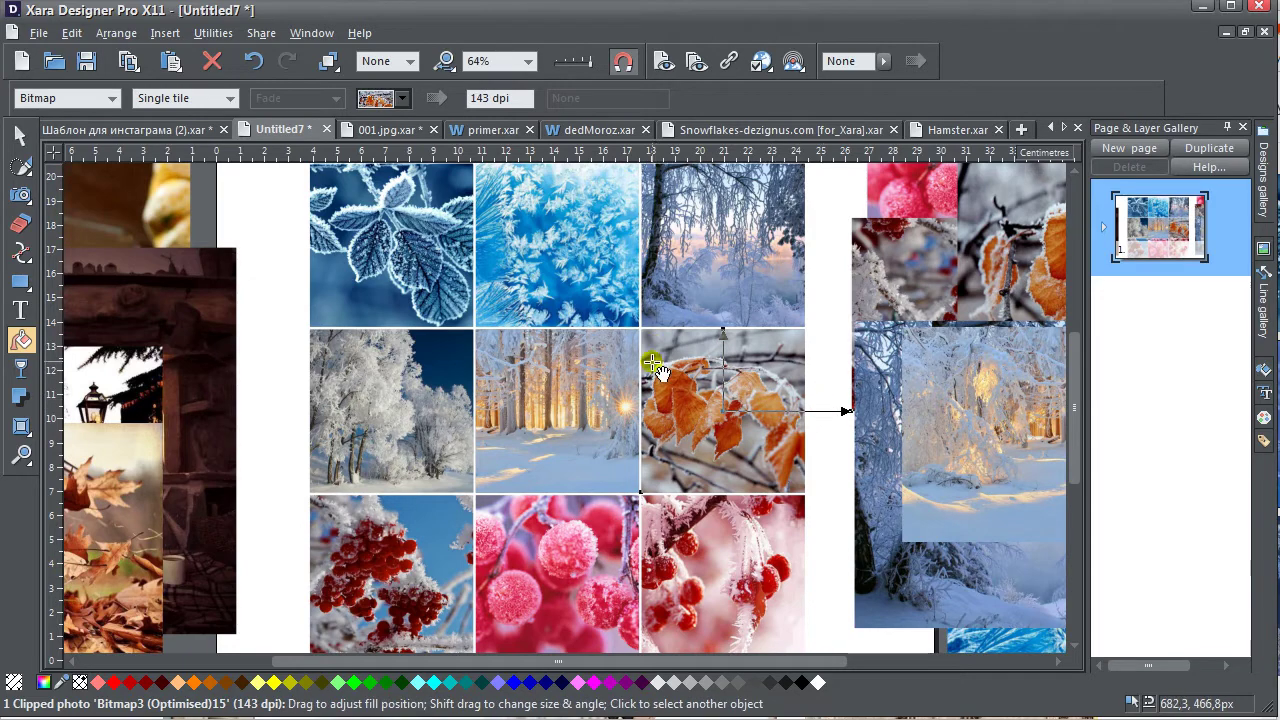
# Reposition the frosted leaves photo inside the top row's left tile and set its fill to Repeat inverted
pyautogui.scroll(2, 423, 300)
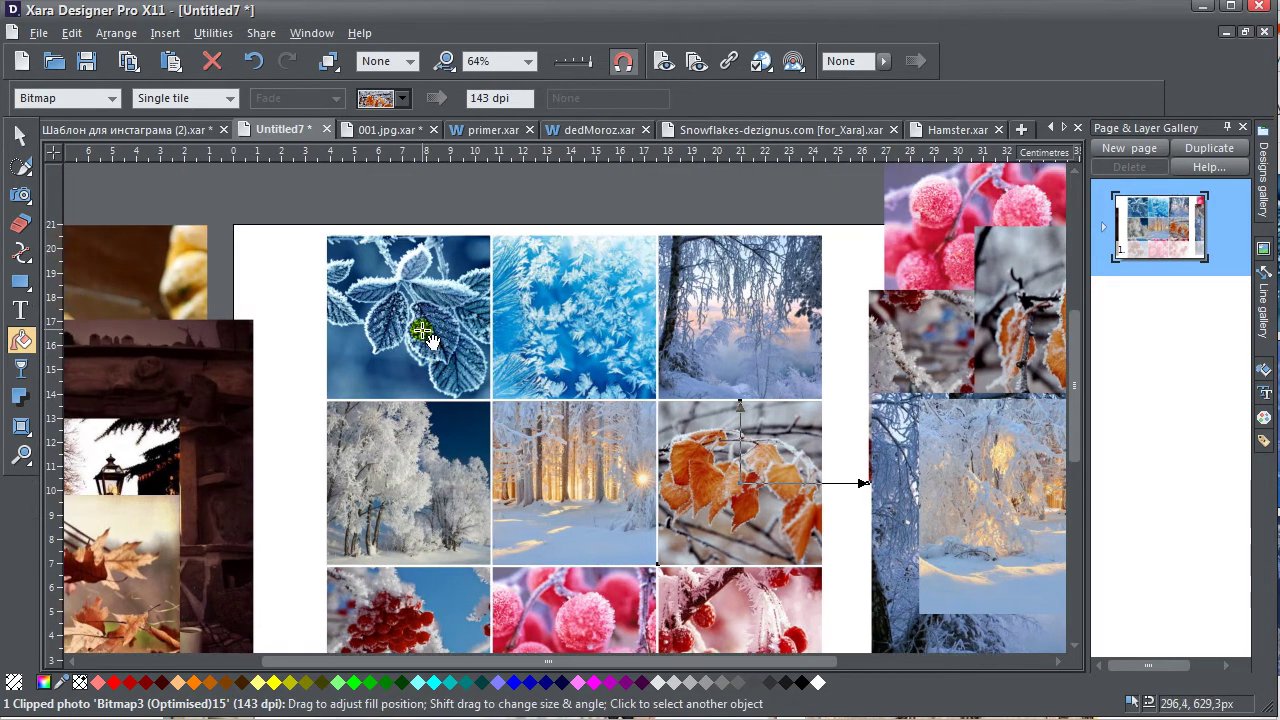
pyautogui.click(410, 320)
pyautogui.moveTo(420, 322); pyautogui.dragTo(411, 321)
pyautogui.click(229, 98)
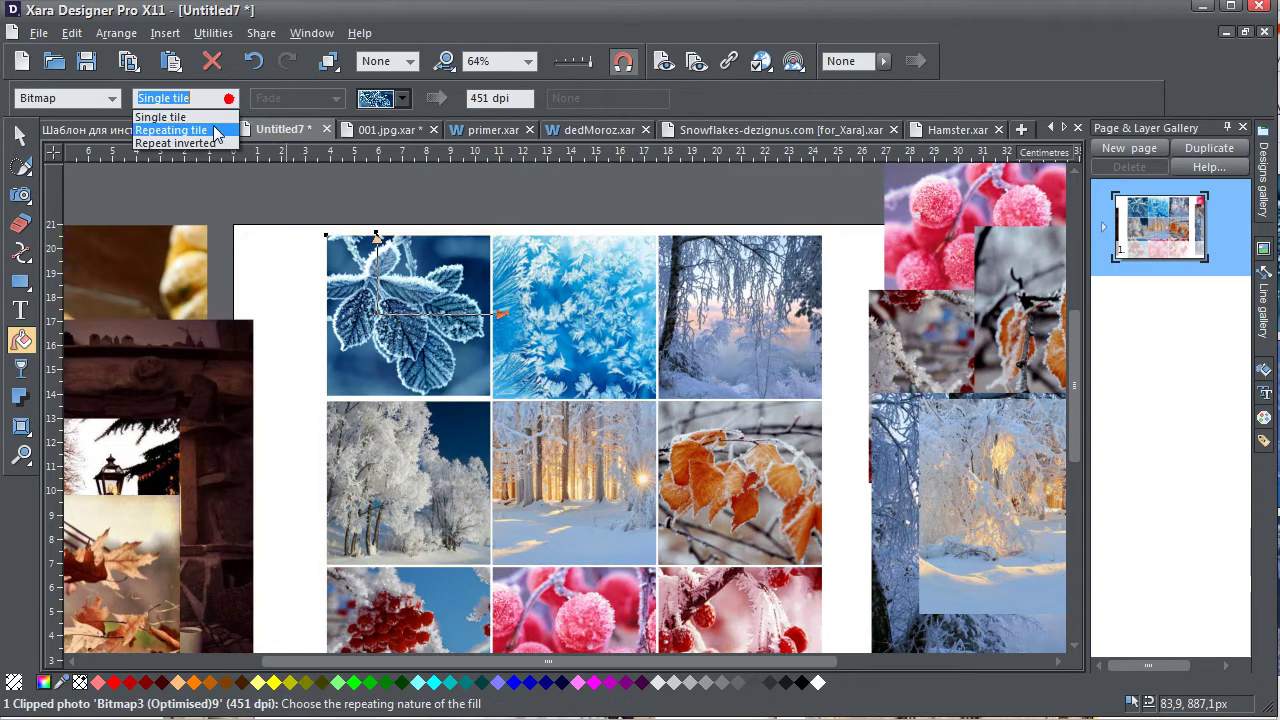
pyautogui.click(180, 143)
pyautogui.scroll(1, 334, 294)
pyautogui.moveTo(477, 331)
pyautogui.mouseDown()
pyautogui.moveTo(478, 343)
pyautogui.moveTo(470, 333)
pyautogui.mouseUp()
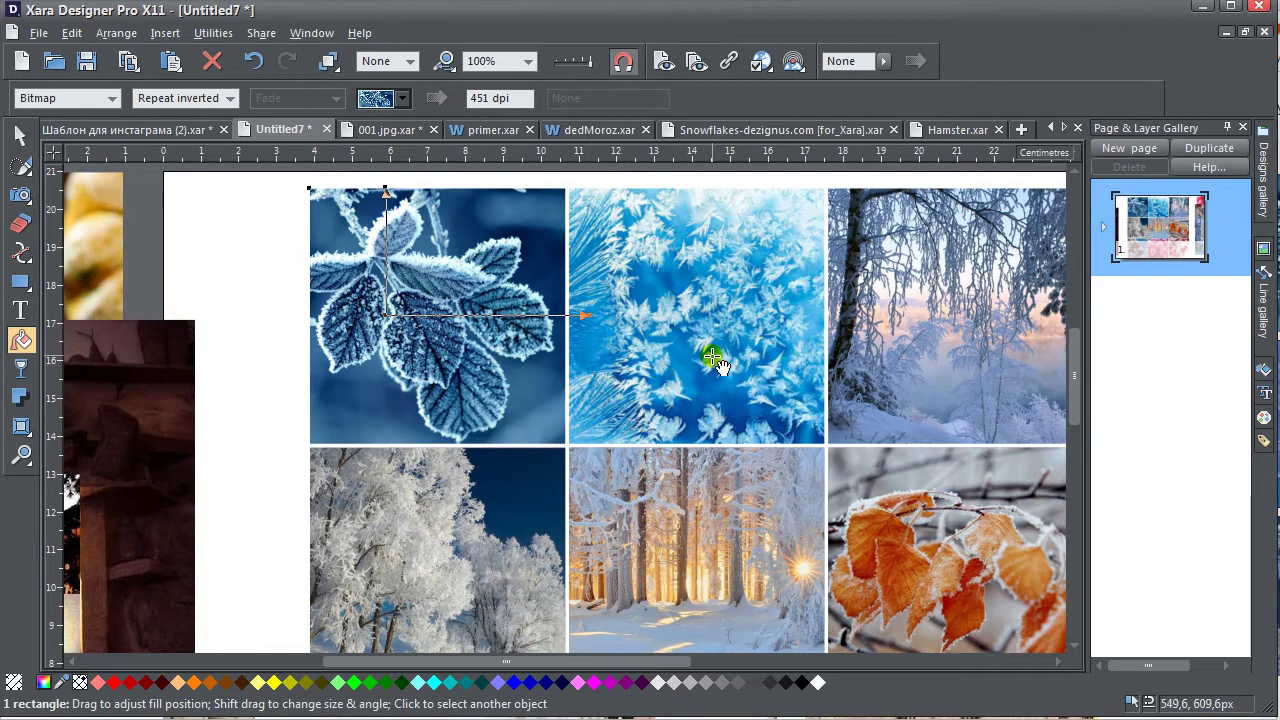
# Enlarge the frosty lake photo's fill in the top row's right tile to about 159 dpi and reposition it
pyautogui.moveTo(742, 362); pyautogui.dragTo(414, 363)
pyautogui.click(612, 345)
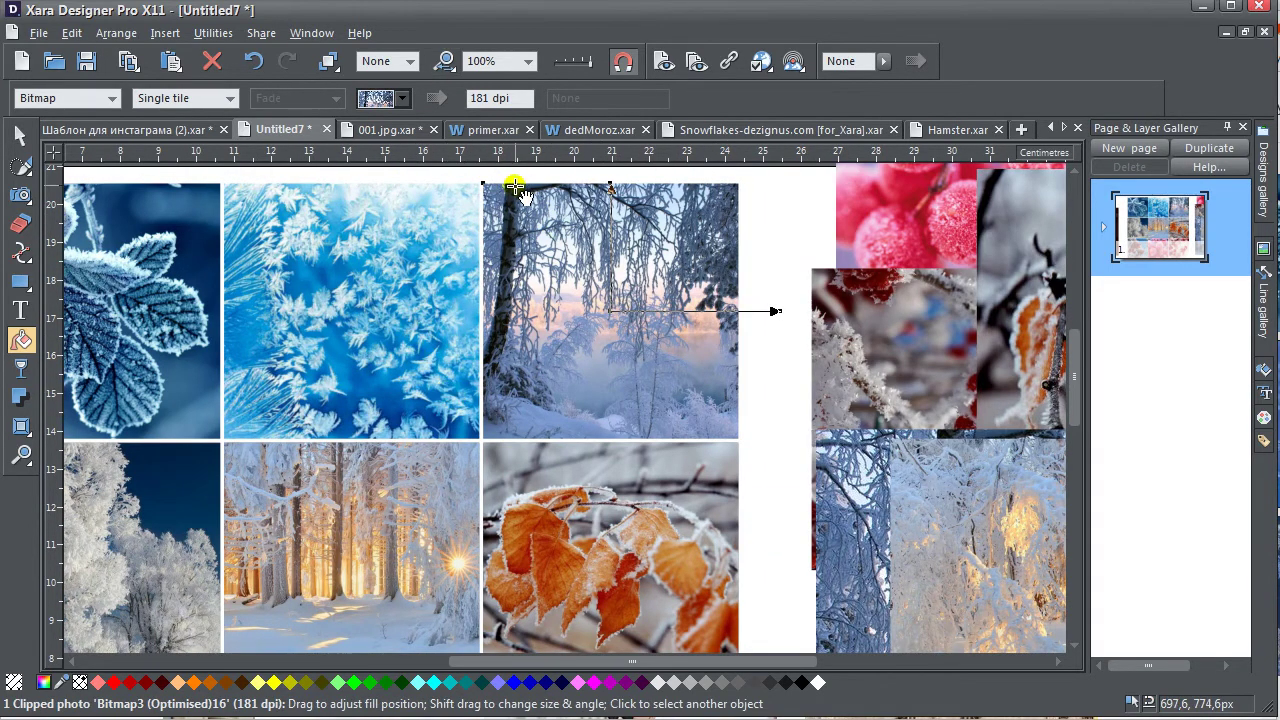
pyautogui.moveTo(598, 299); pyautogui.dragTo(569, 316)
pyautogui.moveTo(749, 331); pyautogui.dragTo(757, 323)
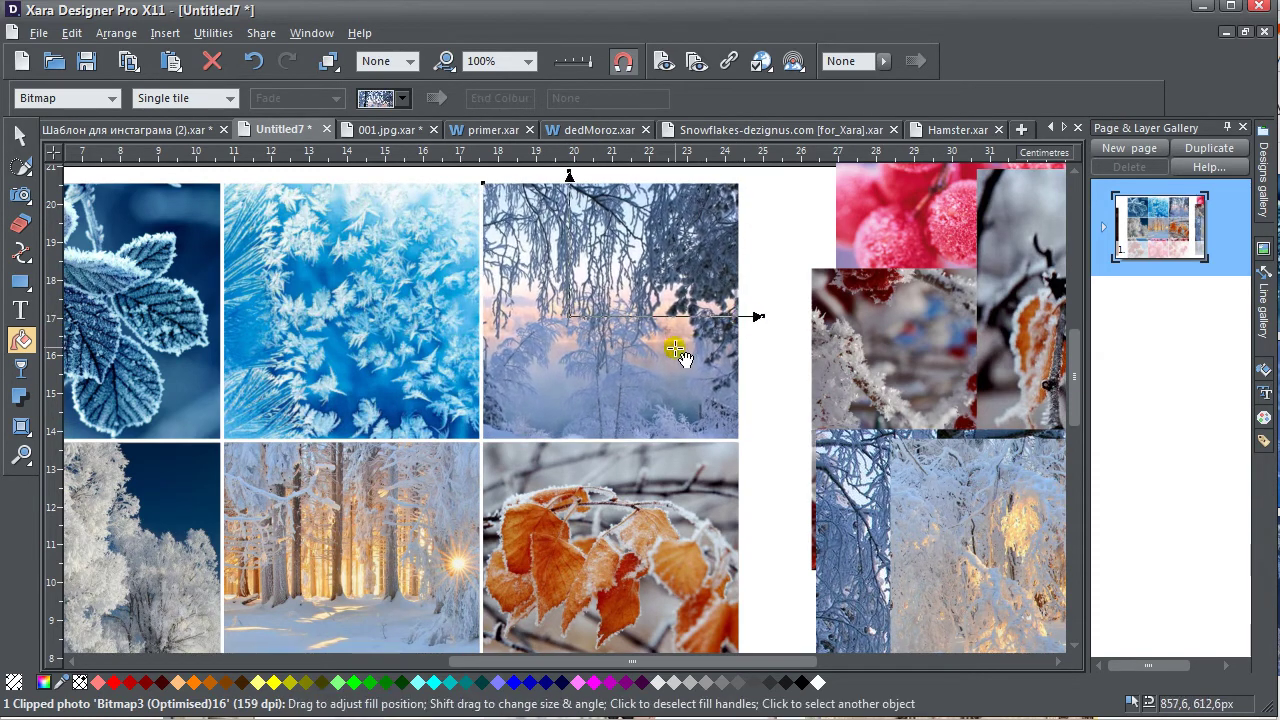
pyautogui.moveTo(674, 346); pyautogui.dragTo(706, 348)
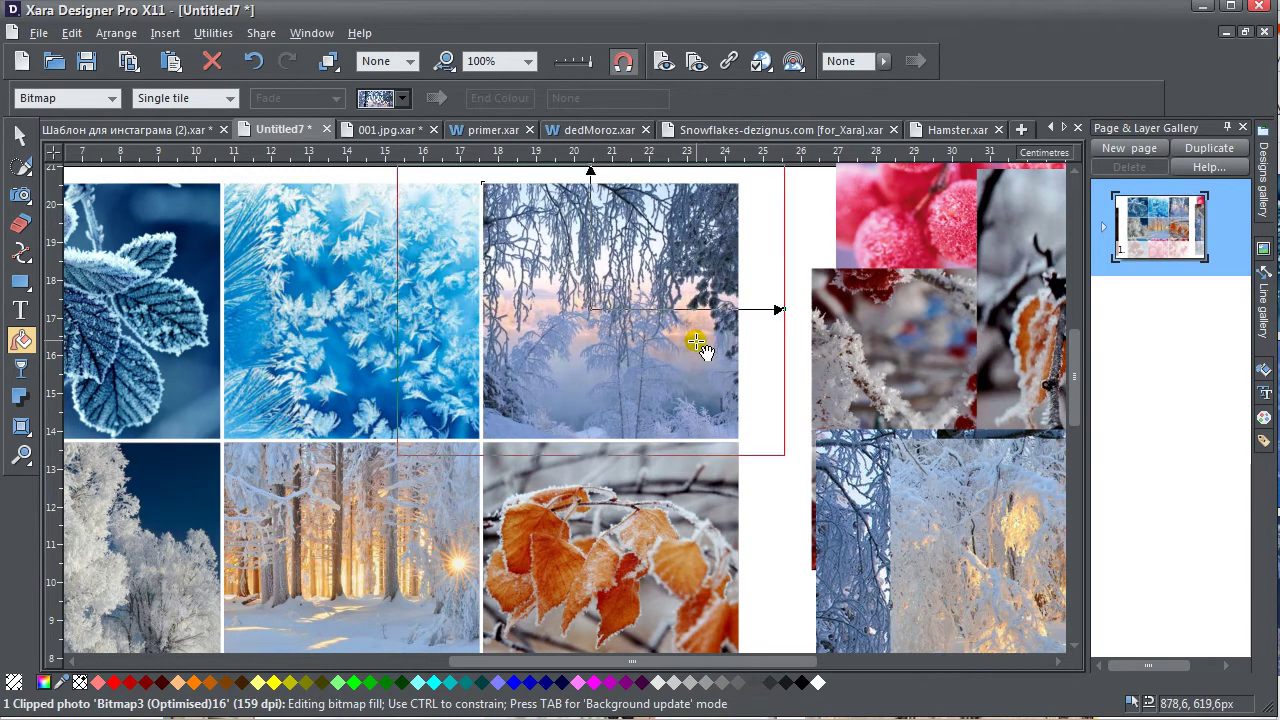
pyautogui.moveTo(488, 404); pyautogui.dragTo(717, 429)
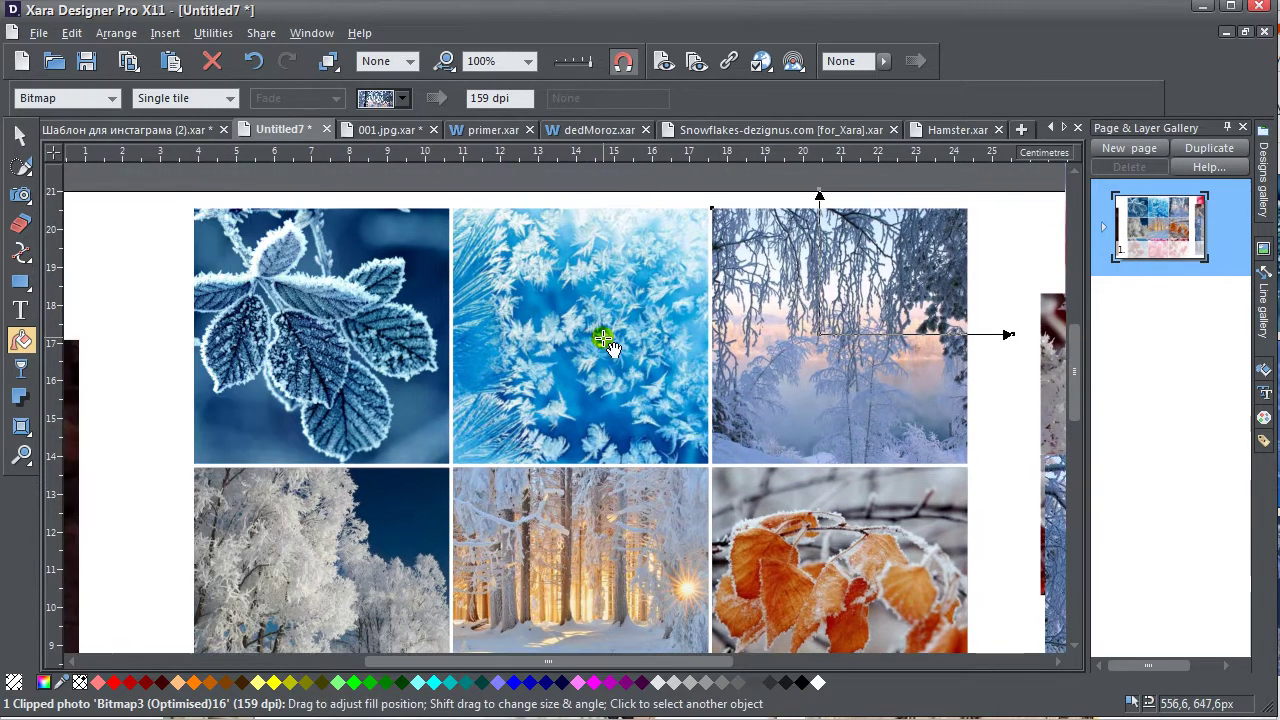
# Rotate the blue frost pattern fill in the top row's middle tile, set it to Repeat inverted, and reposition it
pyautogui.click(602, 338)
pyautogui.moveTo(788, 338); pyautogui.dragTo(755, 204)
pyautogui.click(228, 98)
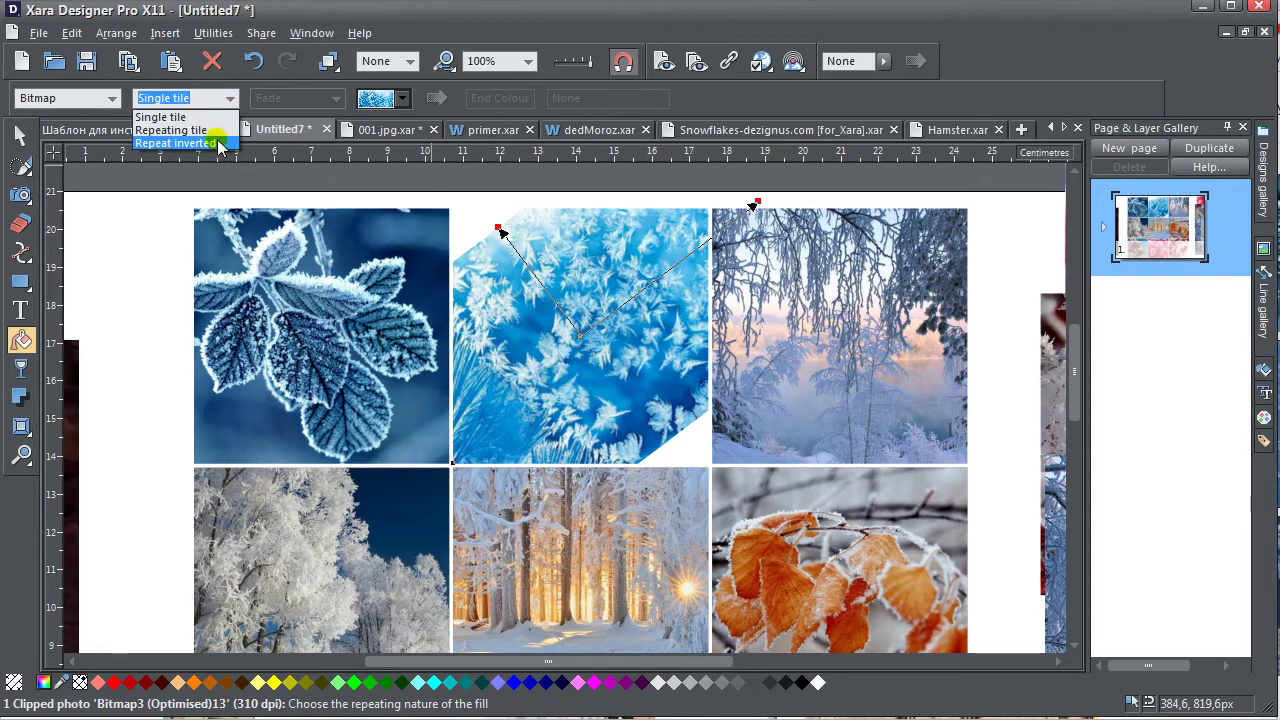
pyautogui.click(215, 141)
pyautogui.moveTo(545, 368); pyautogui.dragTo(571, 380)
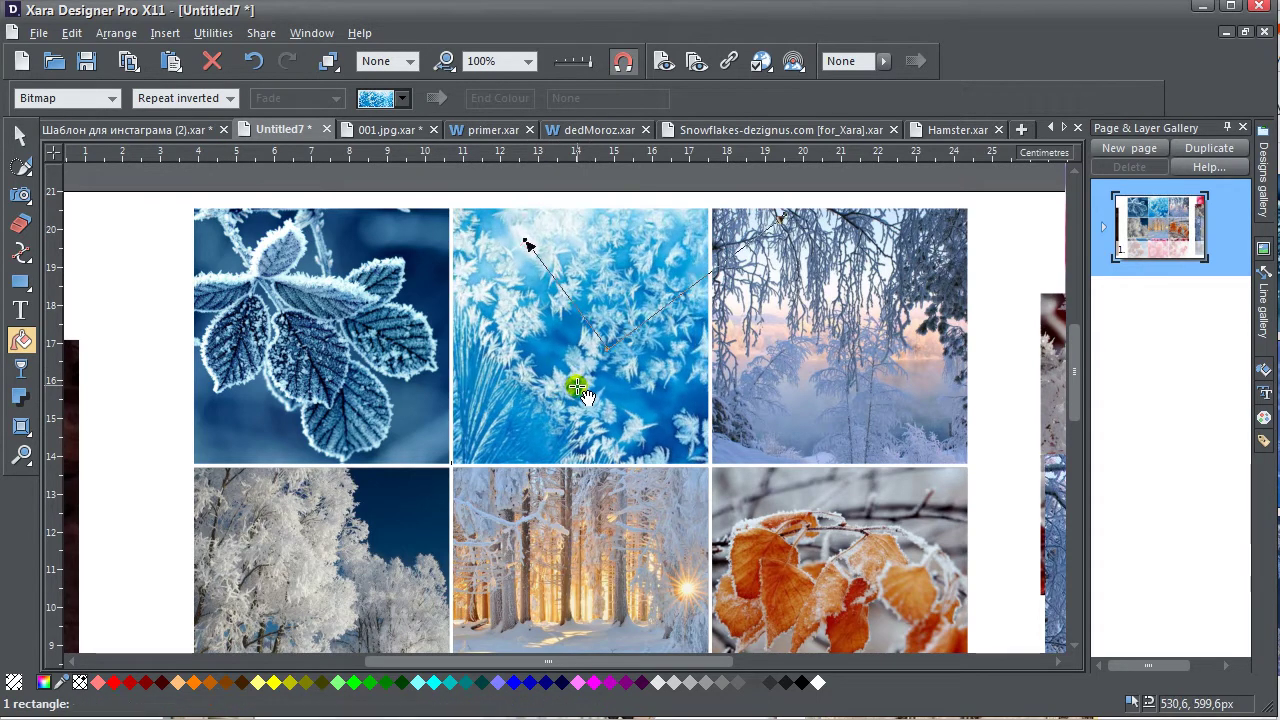
# Rotate the frost pattern so its feathery fronds lie along the tile's lower edge, and scale the fill to about 370 dpi
pyautogui.moveTo(528, 243); pyautogui.dragTo(574, 229)
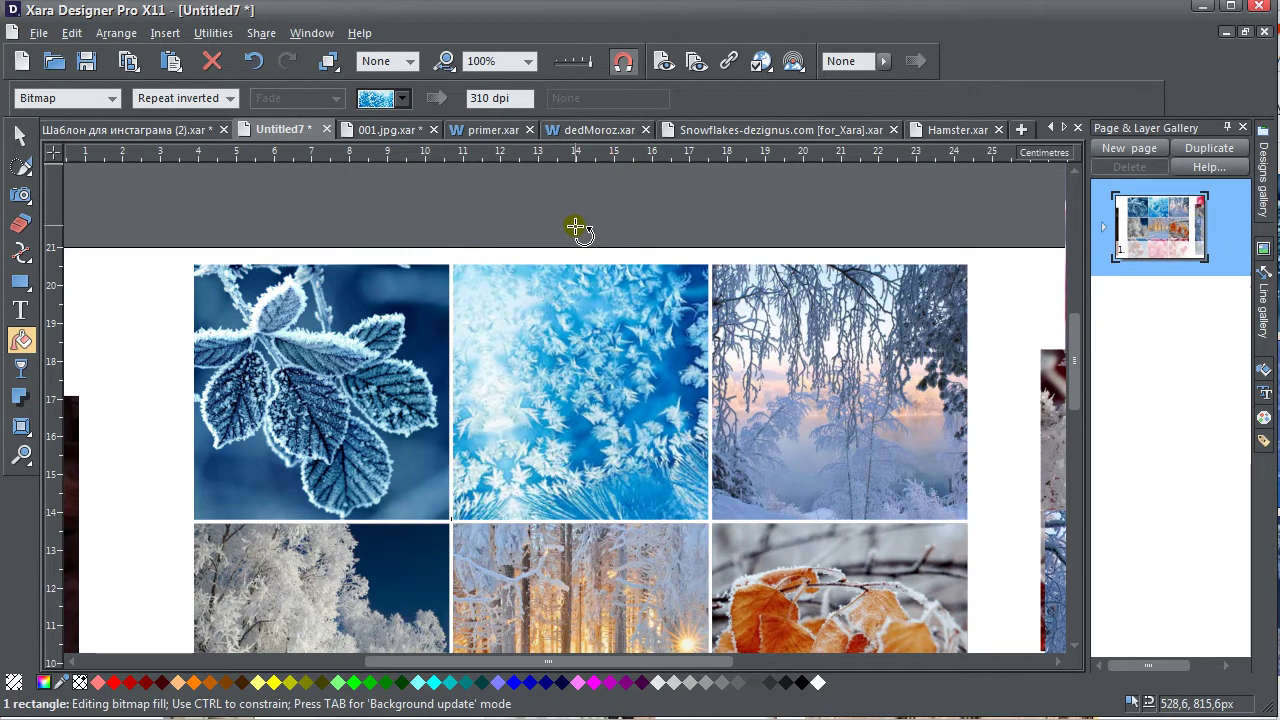
pyautogui.moveTo(553, 370); pyautogui.dragTo(634, 371)
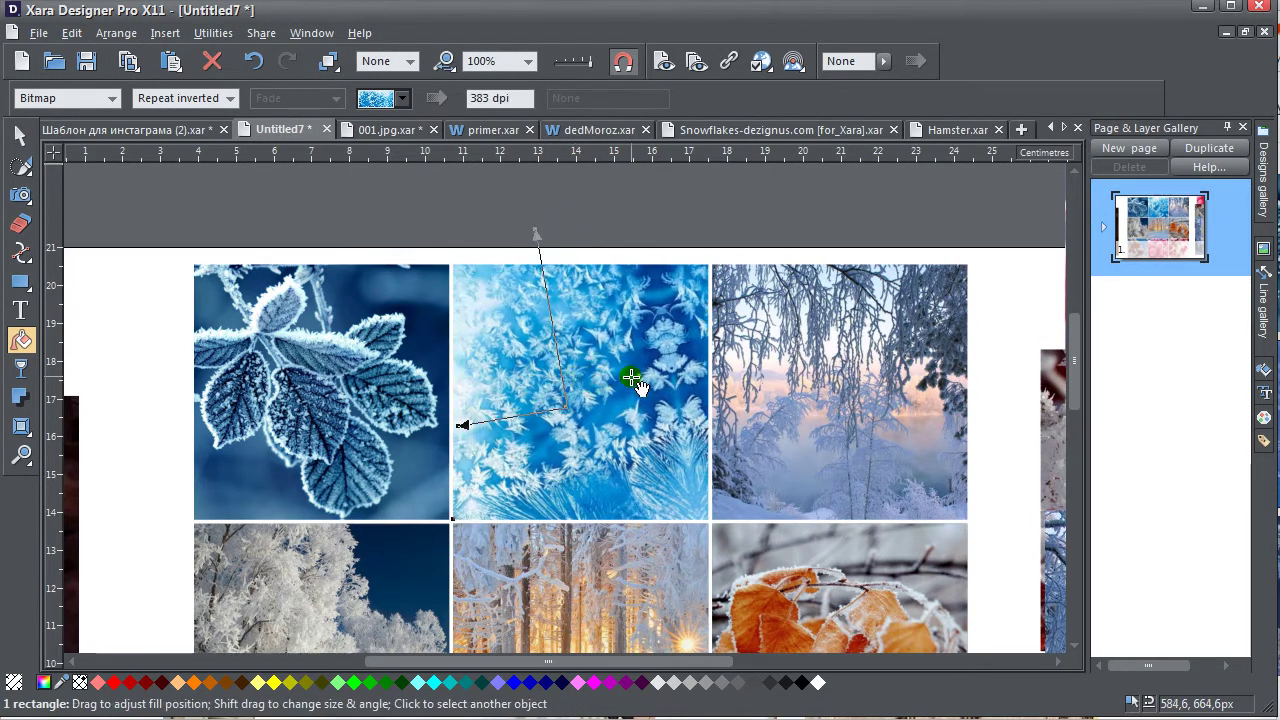
pyautogui.moveTo(456, 425)
pyautogui.mouseDown()
pyautogui.moveTo(446, 404)
pyautogui.moveTo(456, 414)
pyautogui.mouseUp()
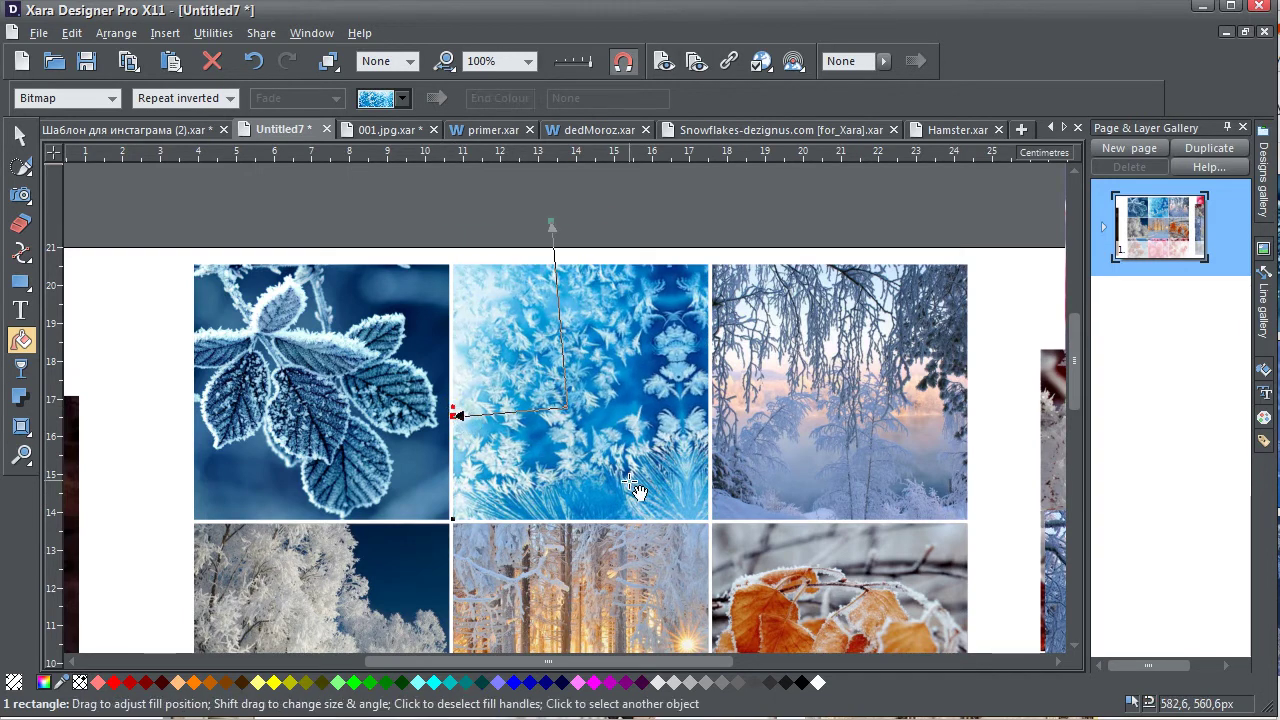
# Rotate the frosted leaves fill in the top row's left tile and flip the tile horizontally
pyautogui.scroll(-1, 748, 500)
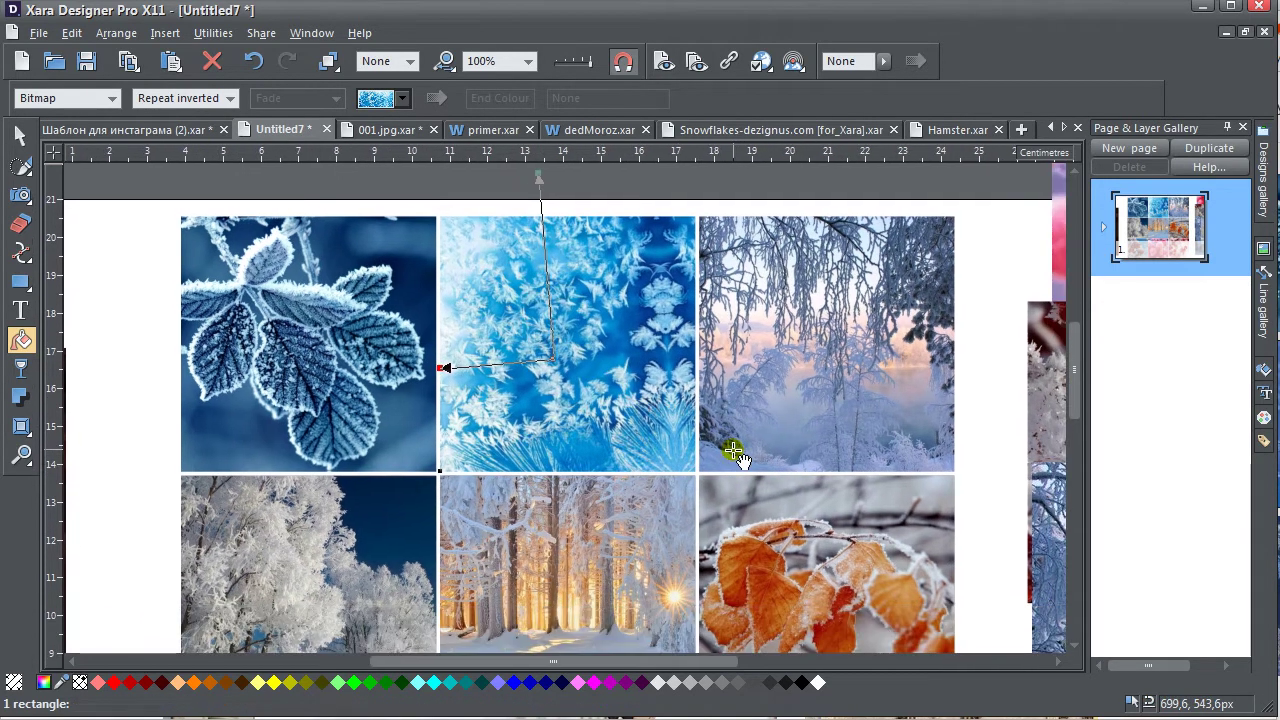
pyautogui.click(287, 368)
pyautogui.moveTo(443, 346)
pyautogui.mouseDown()
pyautogui.moveTo(451, 263)
pyautogui.moveTo(457, 274)
pyautogui.moveTo(370, 370)
pyautogui.moveTo(400, 337)
pyautogui.moveTo(474, 334)
pyautogui.moveTo(456, 324)
pyautogui.mouseUp()
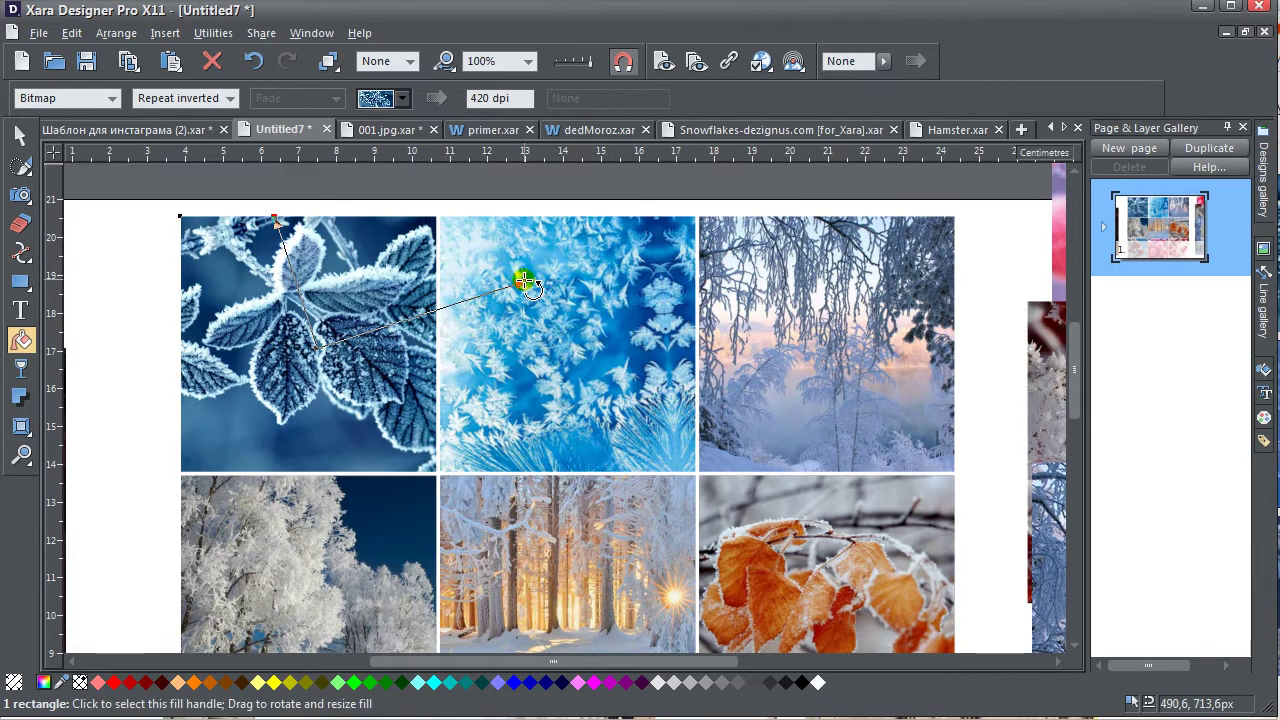
pyautogui.moveTo(524, 282); pyautogui.dragTo(530, 292)
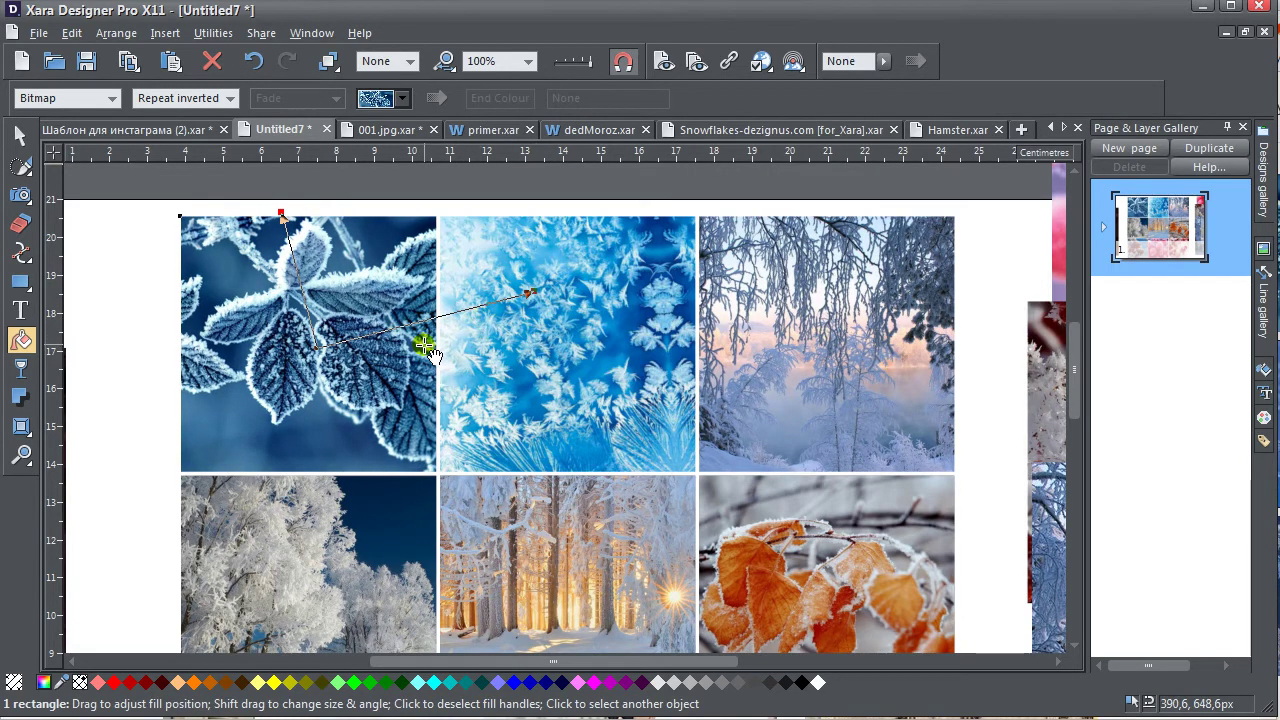
pyautogui.click(21, 135)
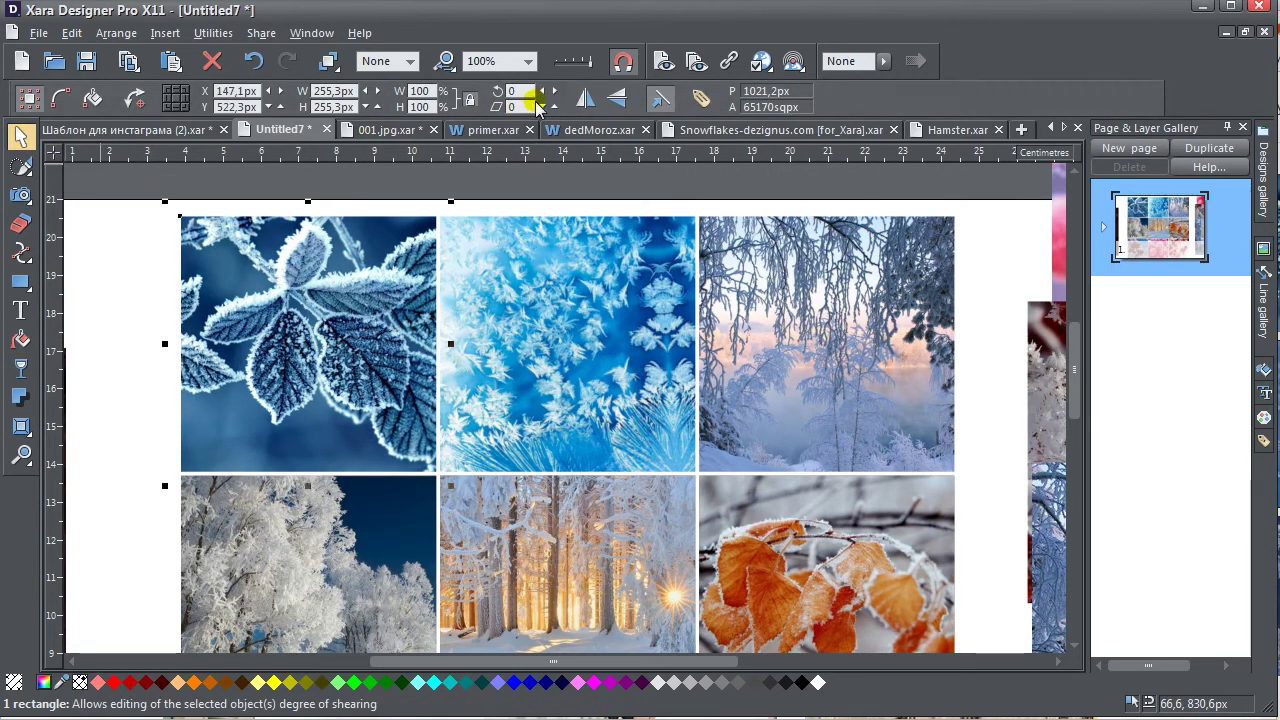
pyautogui.click(587, 101)
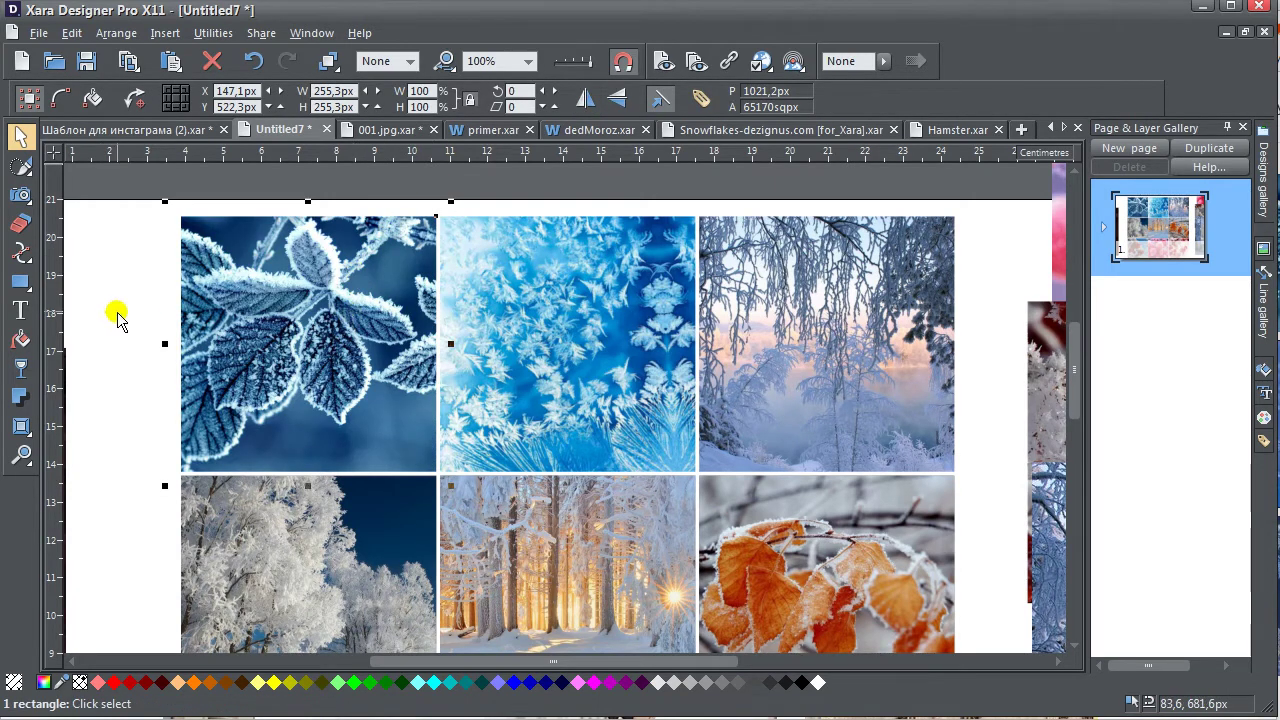
# Fine-tune the flipped leaves fill's rotation and shift it inside its tile to show the whole leaf cluster, then deselect the tile
pyautogui.click(21, 340)
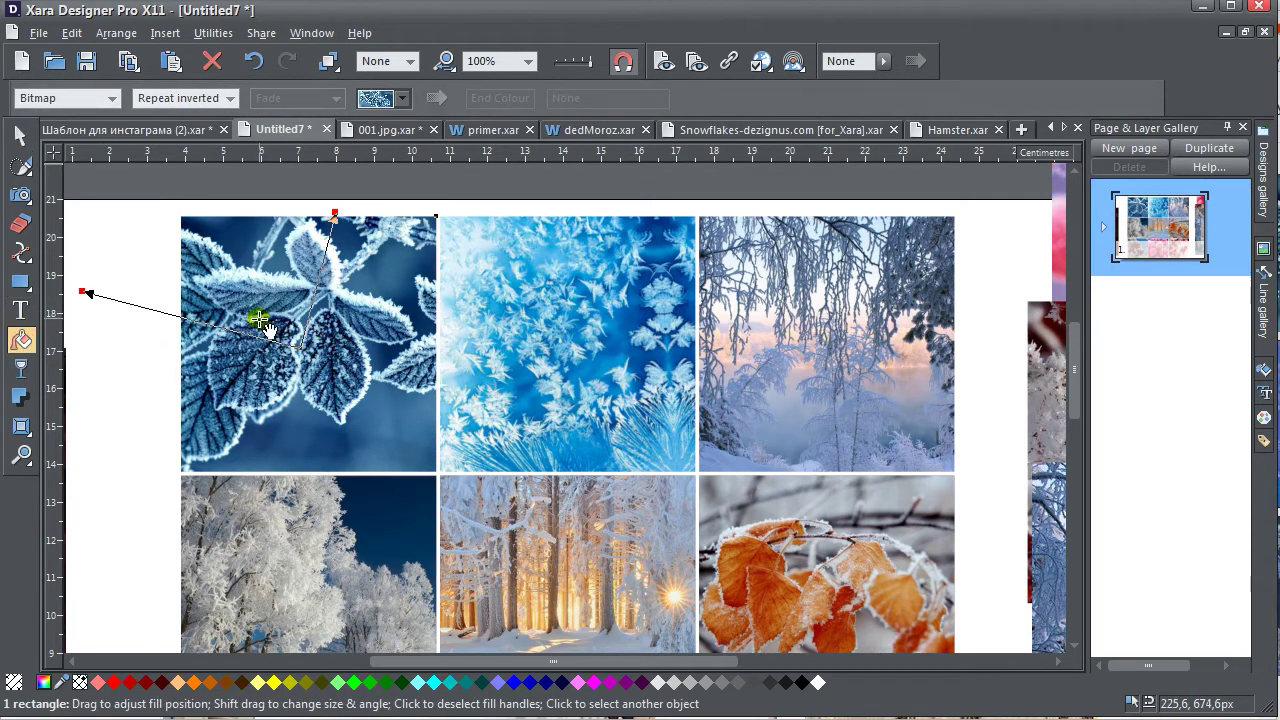
pyautogui.click(80, 291)
pyautogui.moveTo(80, 291); pyautogui.dragTo(92, 282)
pyautogui.moveTo(272, 342); pyautogui.dragTo(362, 368)
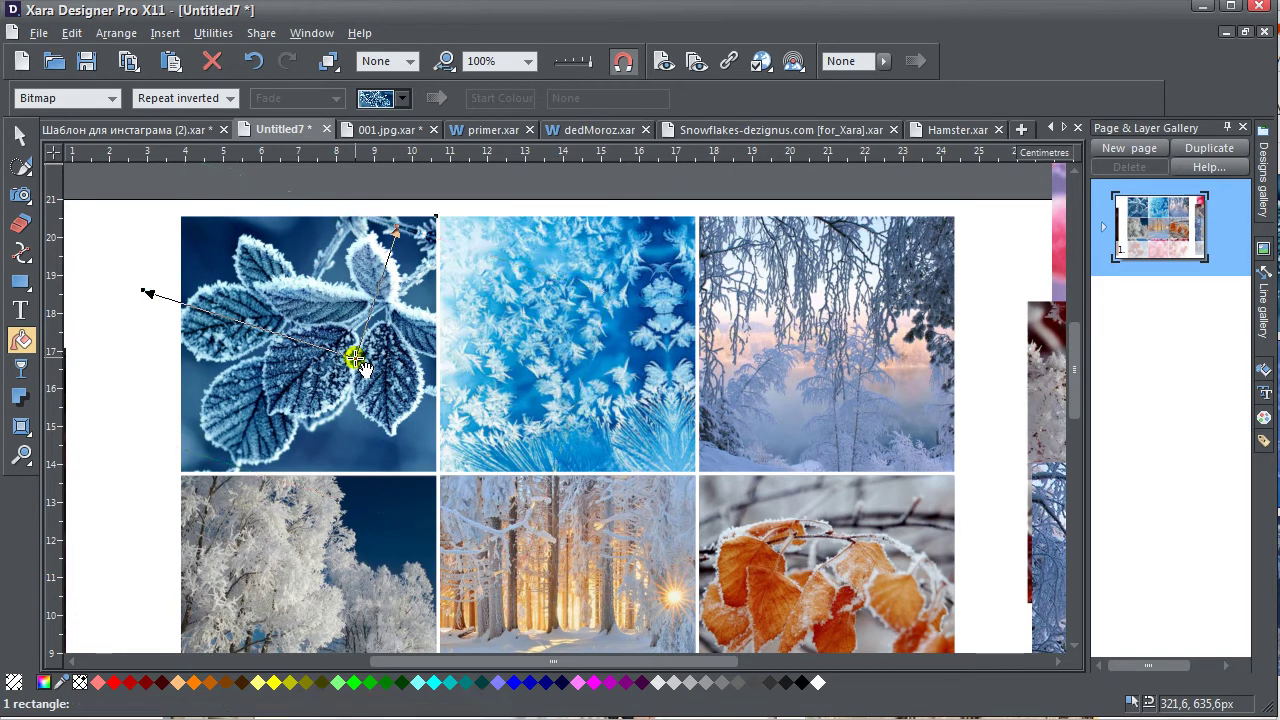
pyautogui.click(20, 134)
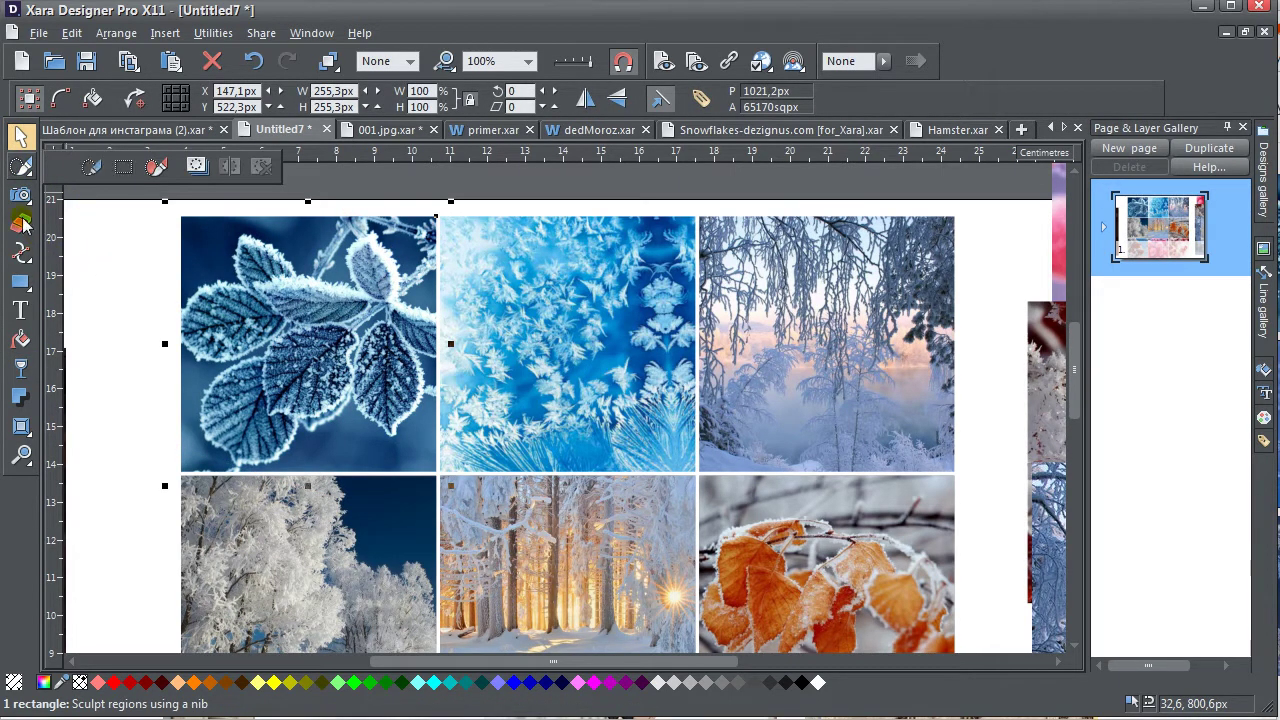
pyautogui.click(88, 240)
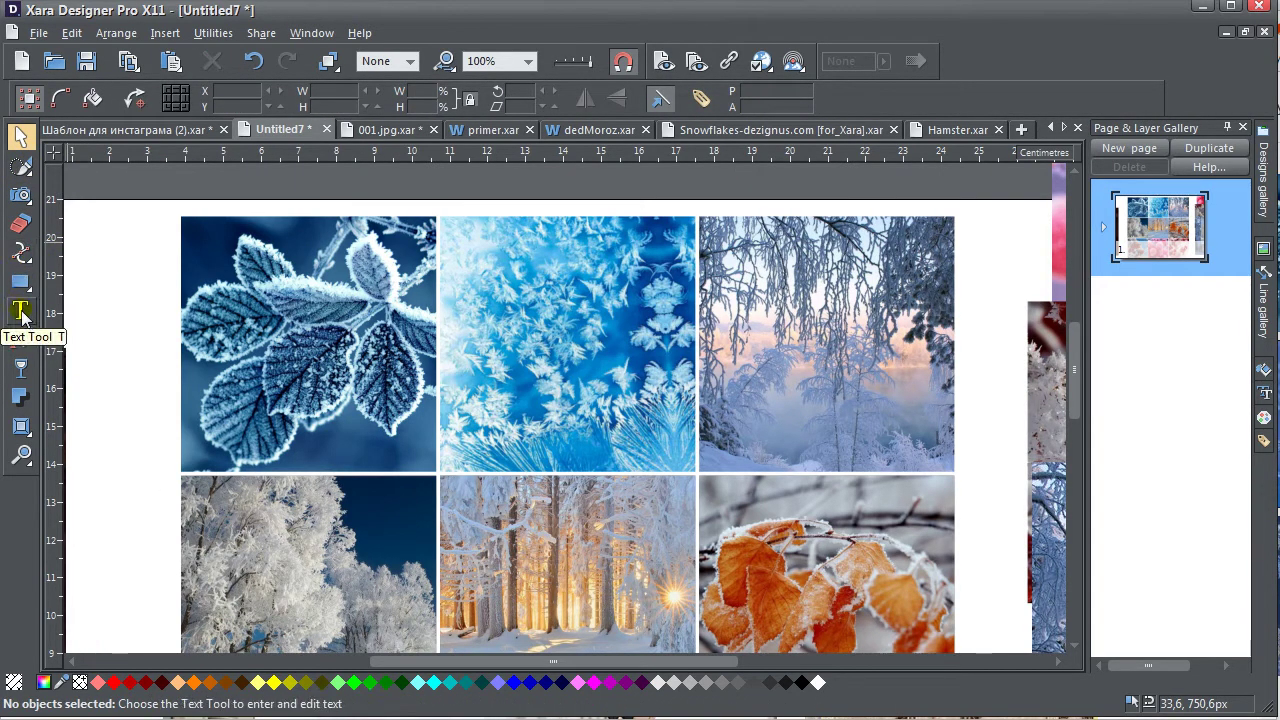
# Draw a straight 1px diagonal line across the top row, from its lower-left corner to its upper-right corner
pyautogui.moveTo(22, 253)
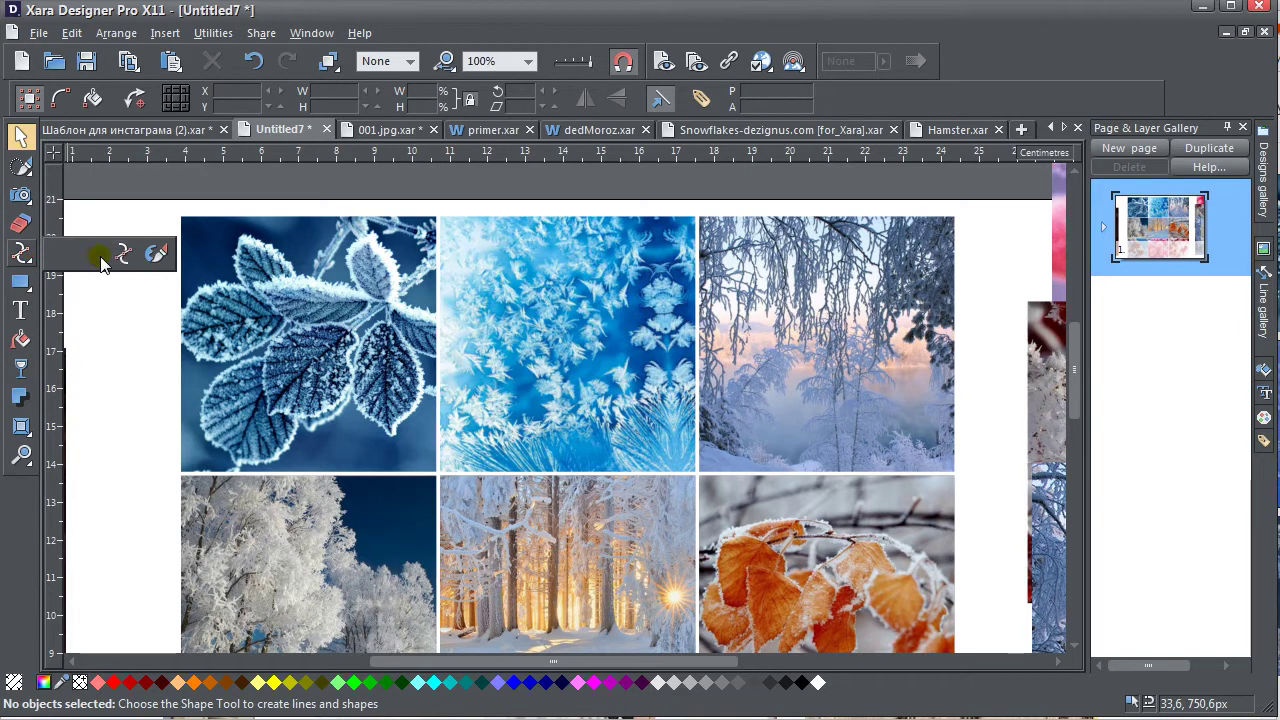
pyautogui.click(91, 256)
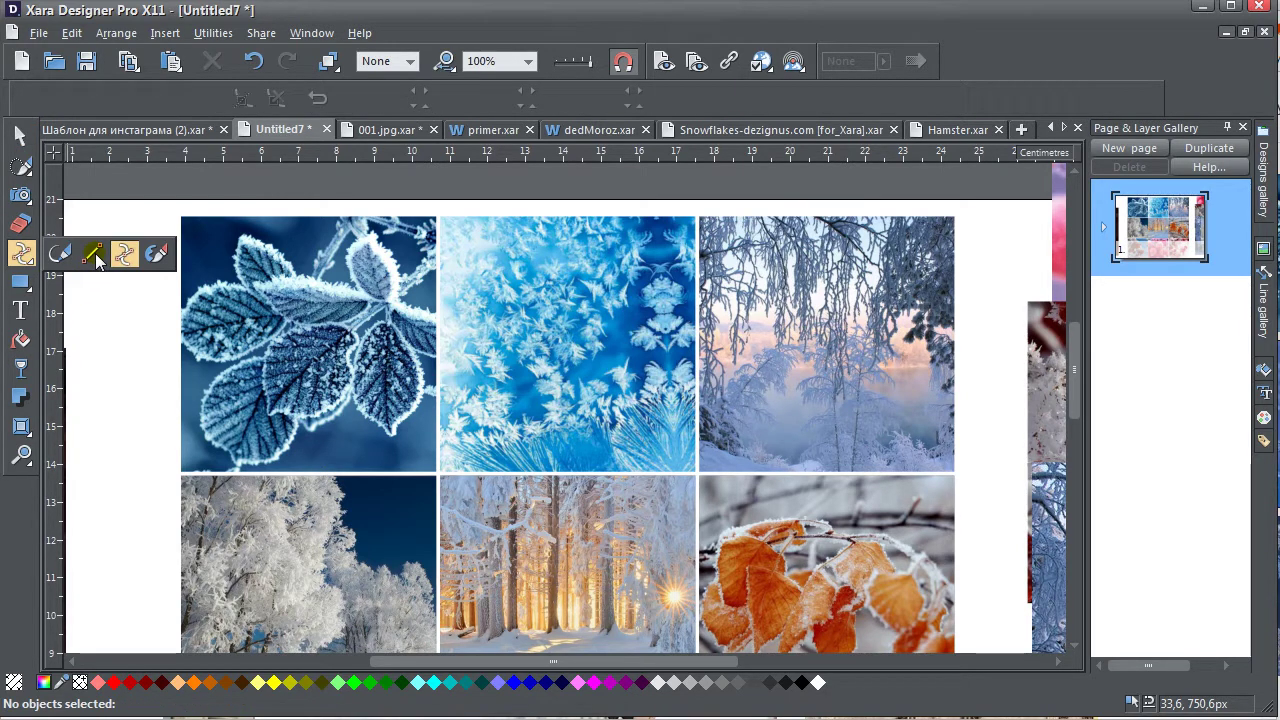
pyautogui.click(95, 258)
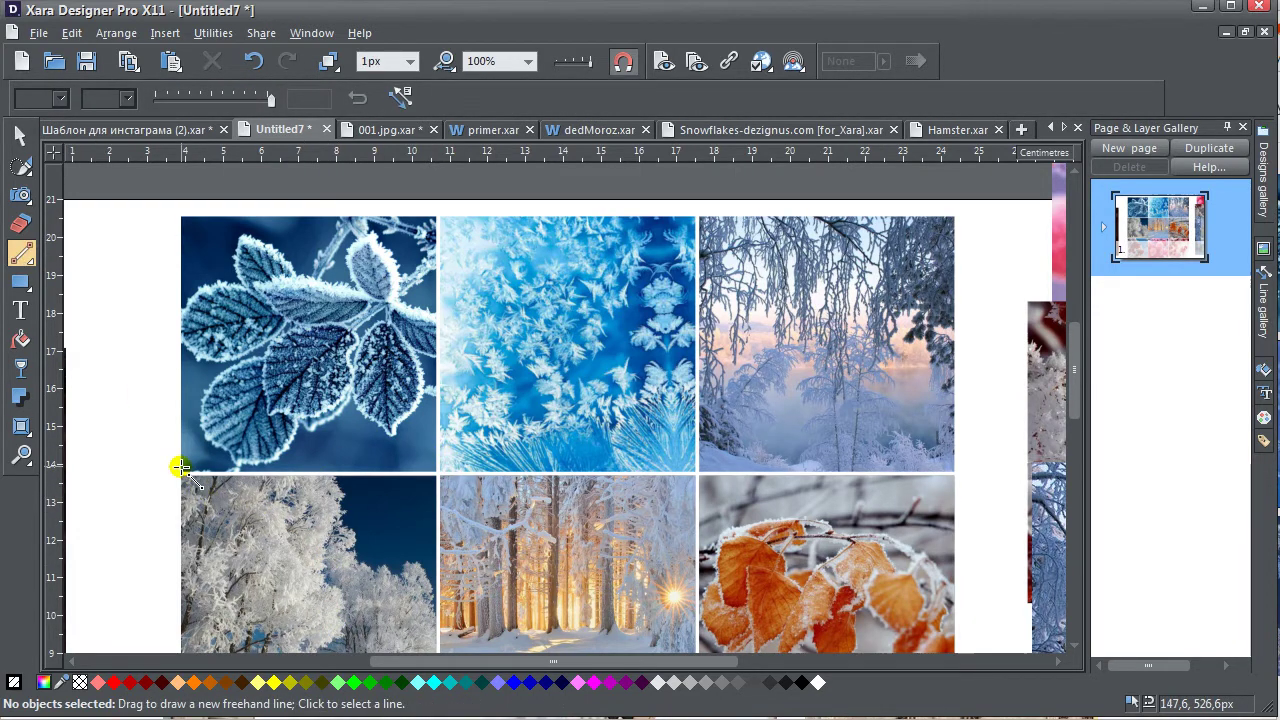
pyautogui.moveTo(484, 386); pyautogui.dragTo(956, 222)
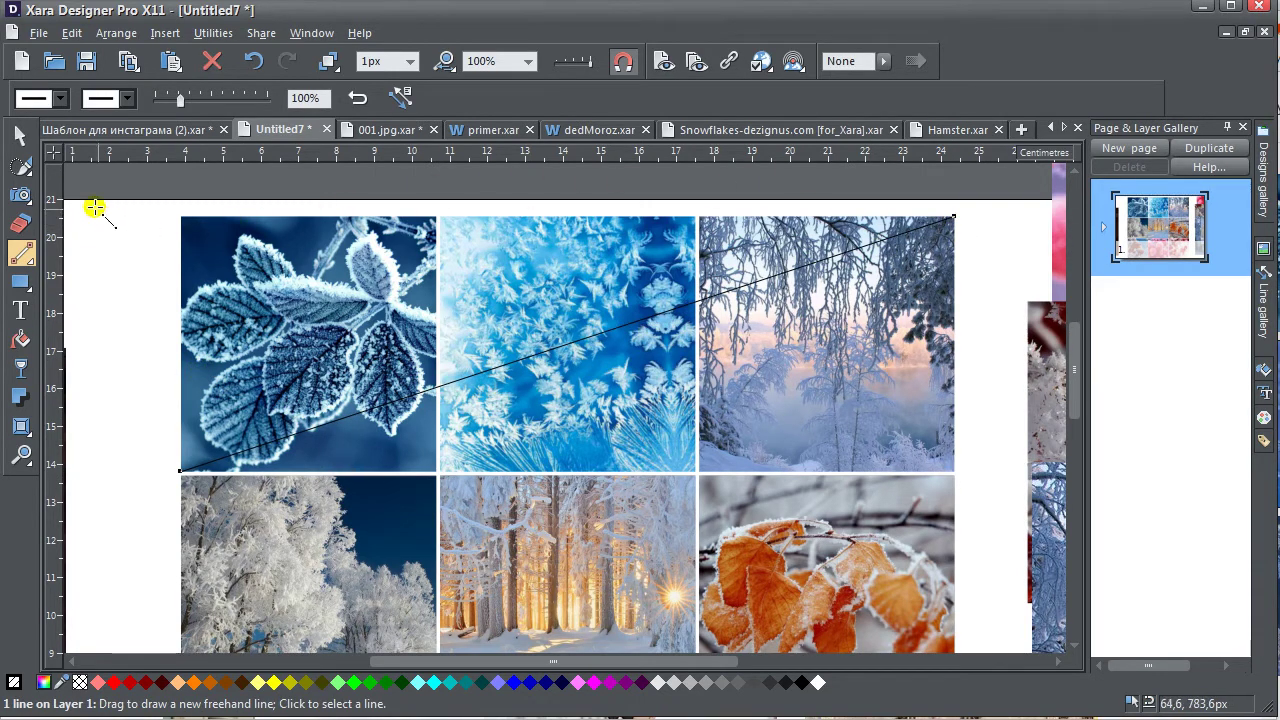
pyautogui.click(20, 134)
pyautogui.click(89, 265)
# Adjust the frosted leaves fill against the diagonal line by rotating, shifting and scaling it to about 432 dpi
pyautogui.scroll(-5, 361, 344)
pyautogui.scroll(4, 500, 415)
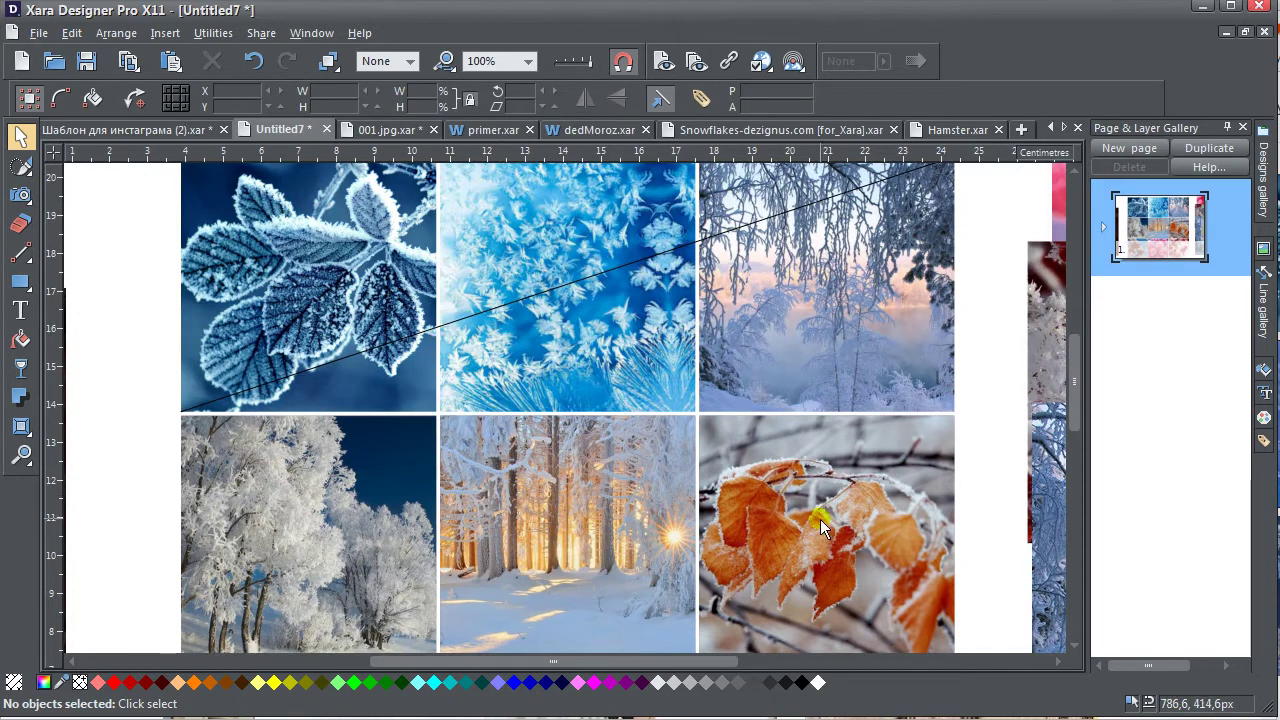
pyautogui.scroll(3, 623, 491)
pyautogui.scroll(-1, 624, 500)
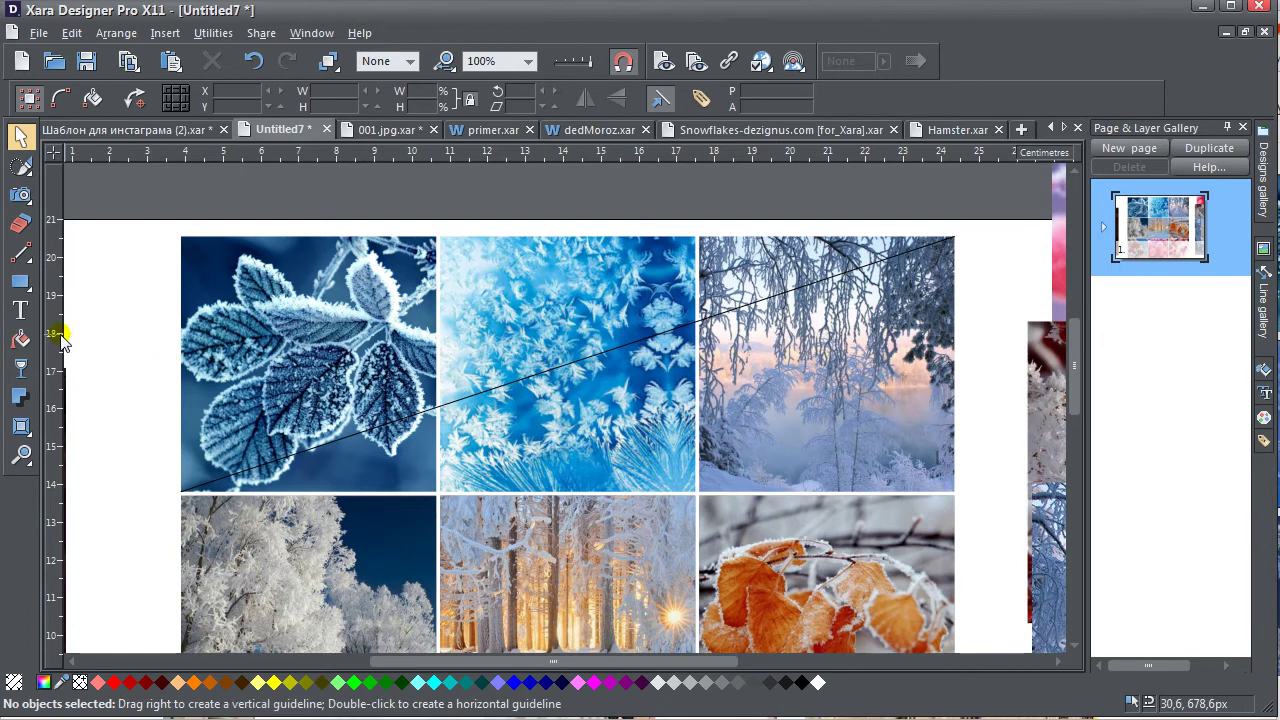
pyautogui.click(20, 340)
pyautogui.click(345, 385)
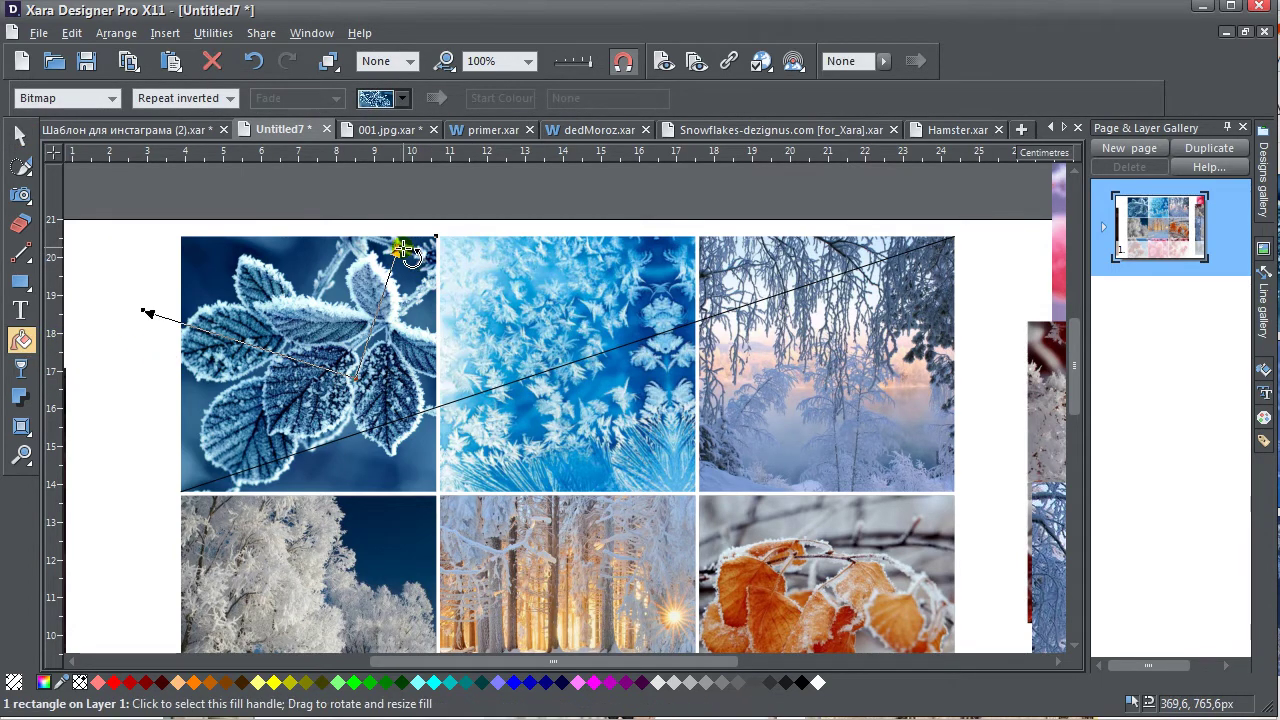
pyautogui.moveTo(395, 250); pyautogui.dragTo(357, 334)
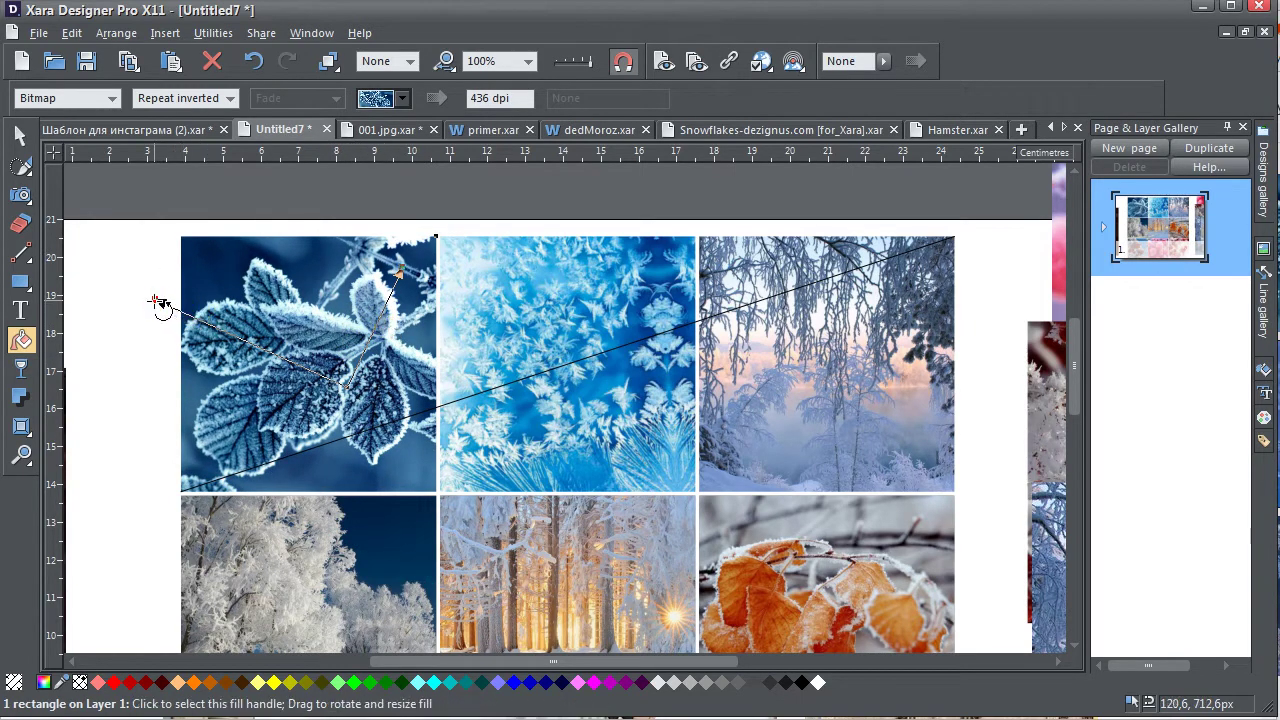
pyautogui.moveTo(160, 303); pyautogui.dragTo(151, 314)
pyautogui.click(349, 366)
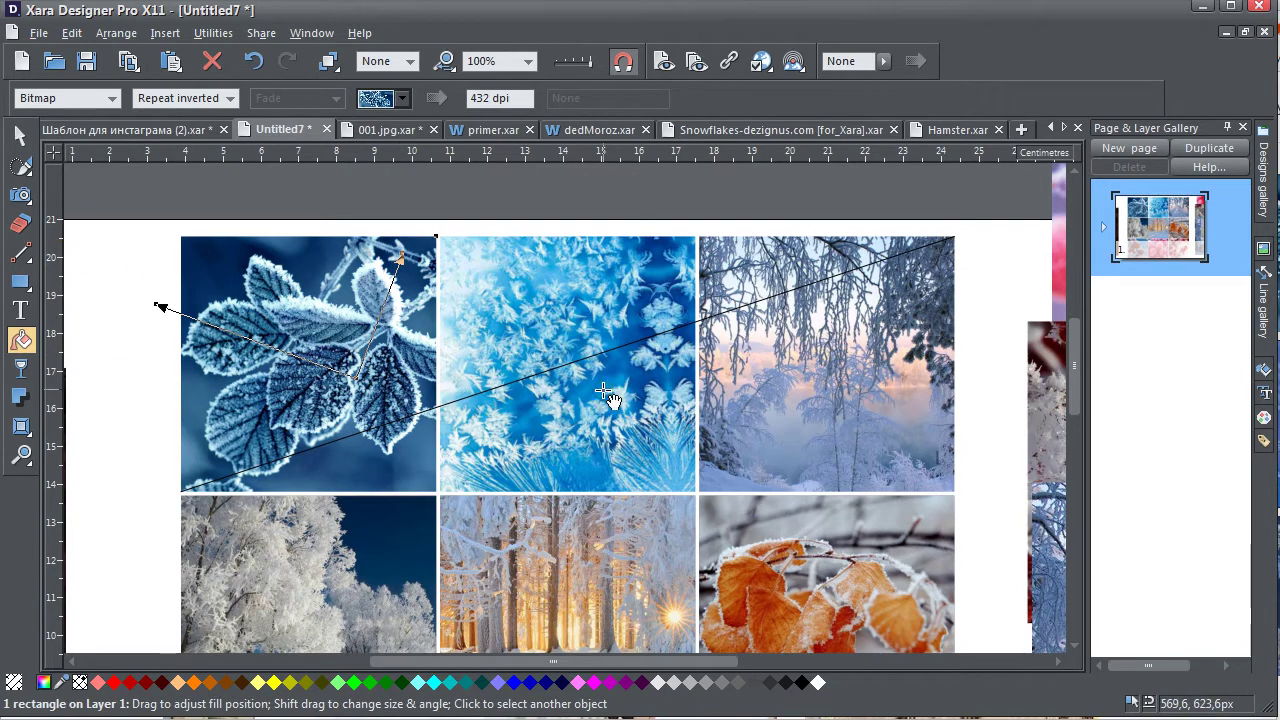
# Shift the frost pattern fill upward and rotate it so the edge of the fronds follows the diagonal line
pyautogui.moveTo(609, 397); pyautogui.dragTo(591, 368)
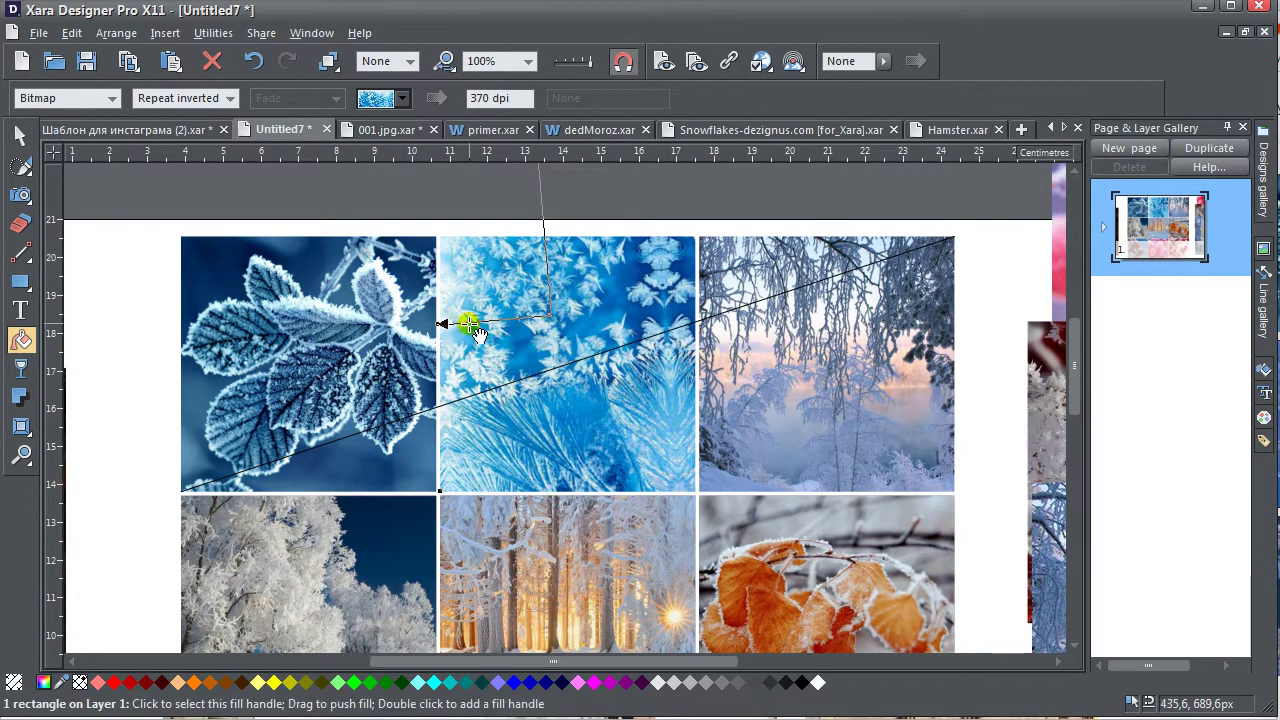
pyautogui.moveTo(443, 327)
pyautogui.mouseDown()
pyautogui.moveTo(432, 332)
pyautogui.moveTo(478, 365)
pyautogui.mouseUp()
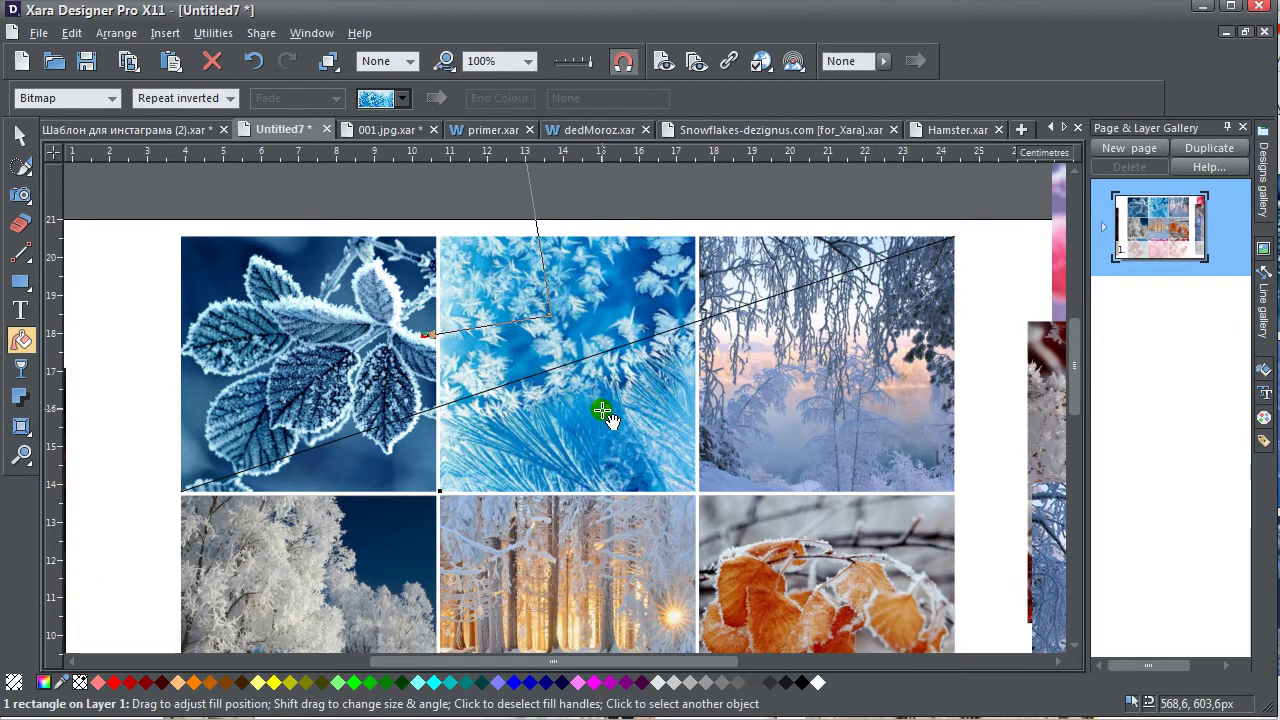
pyautogui.click(746, 390)
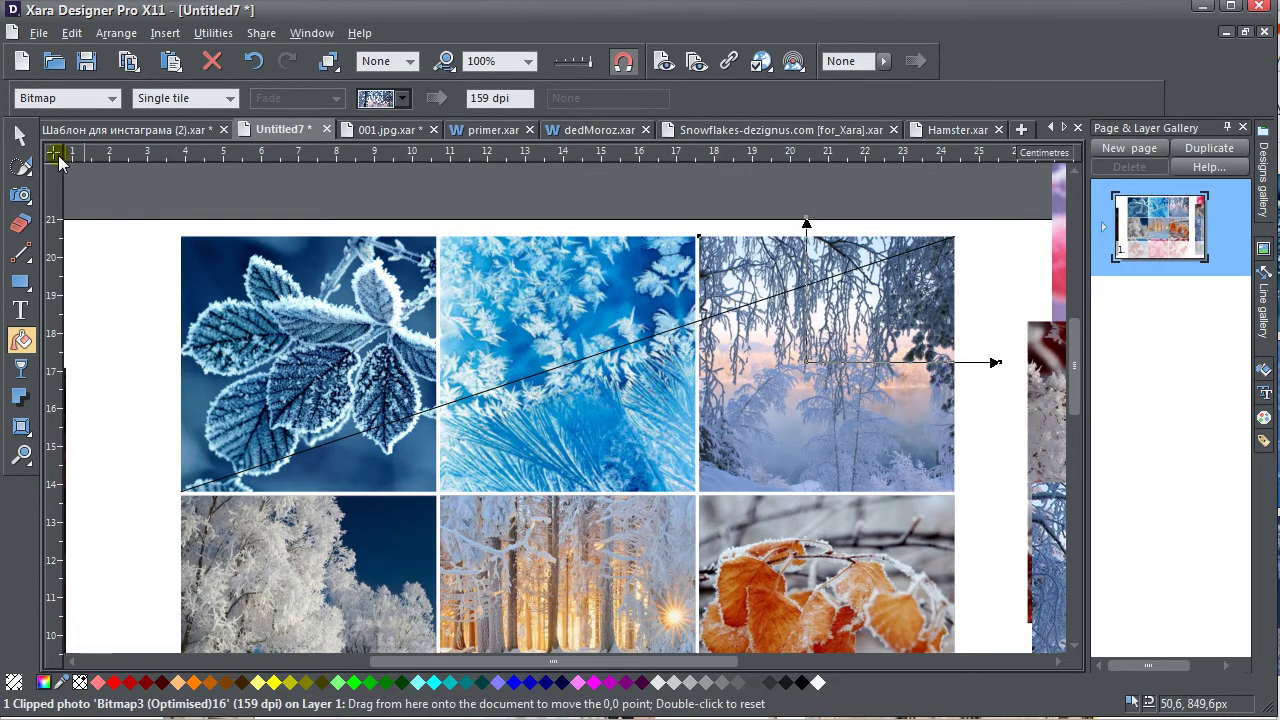
pyautogui.click(20, 135)
pyautogui.click(106, 274)
# Move the diagonal line down so it crosses the middle row, and select the centre forest tile
pyautogui.scroll(-3, 605, 313)
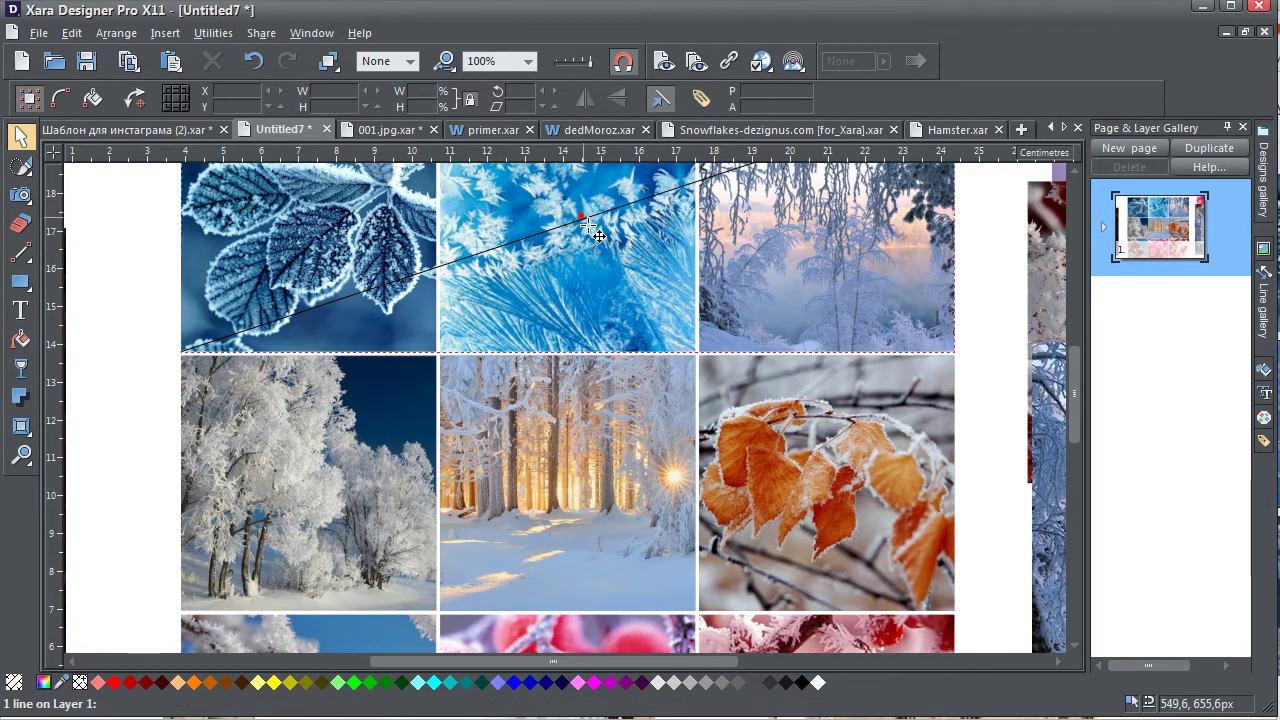
pyautogui.moveTo(595, 233); pyautogui.dragTo(595, 429)
pyautogui.moveTo(576, 427); pyautogui.dragTo(614, 501)
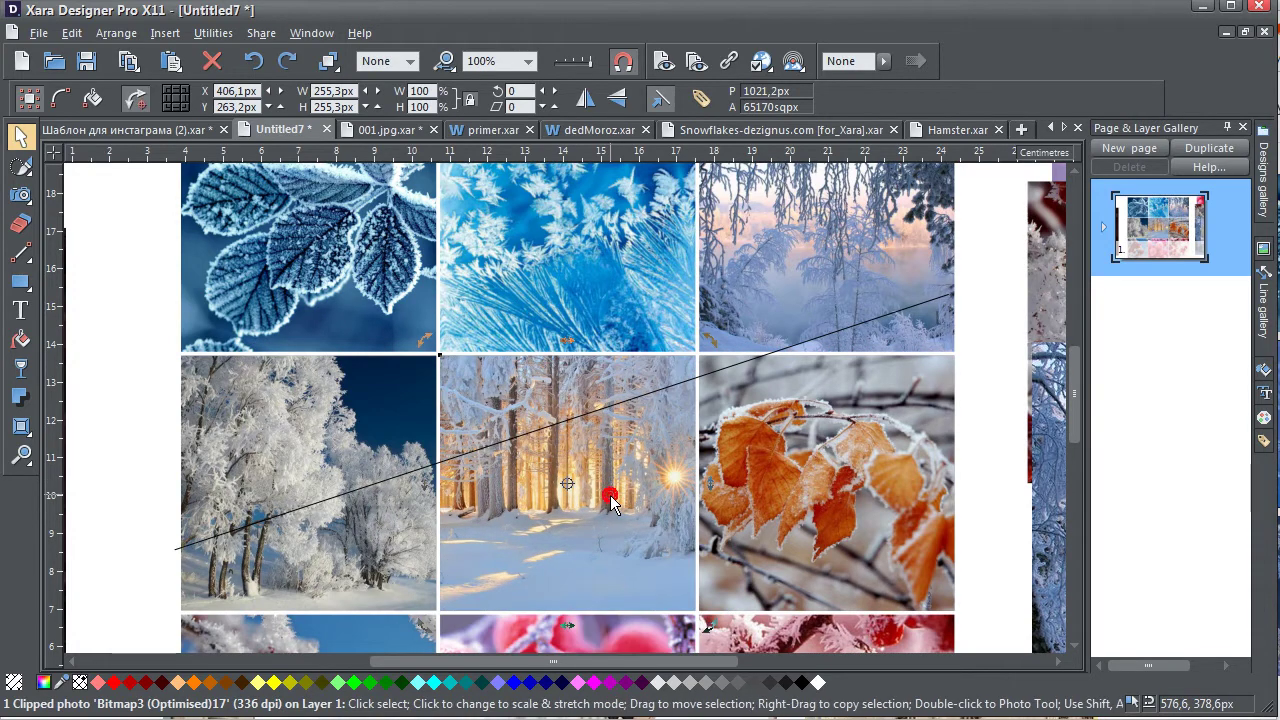
pyautogui.press('Delete')
pyautogui.click(612, 495)
pyautogui.hotkey('ctrl', 'z')
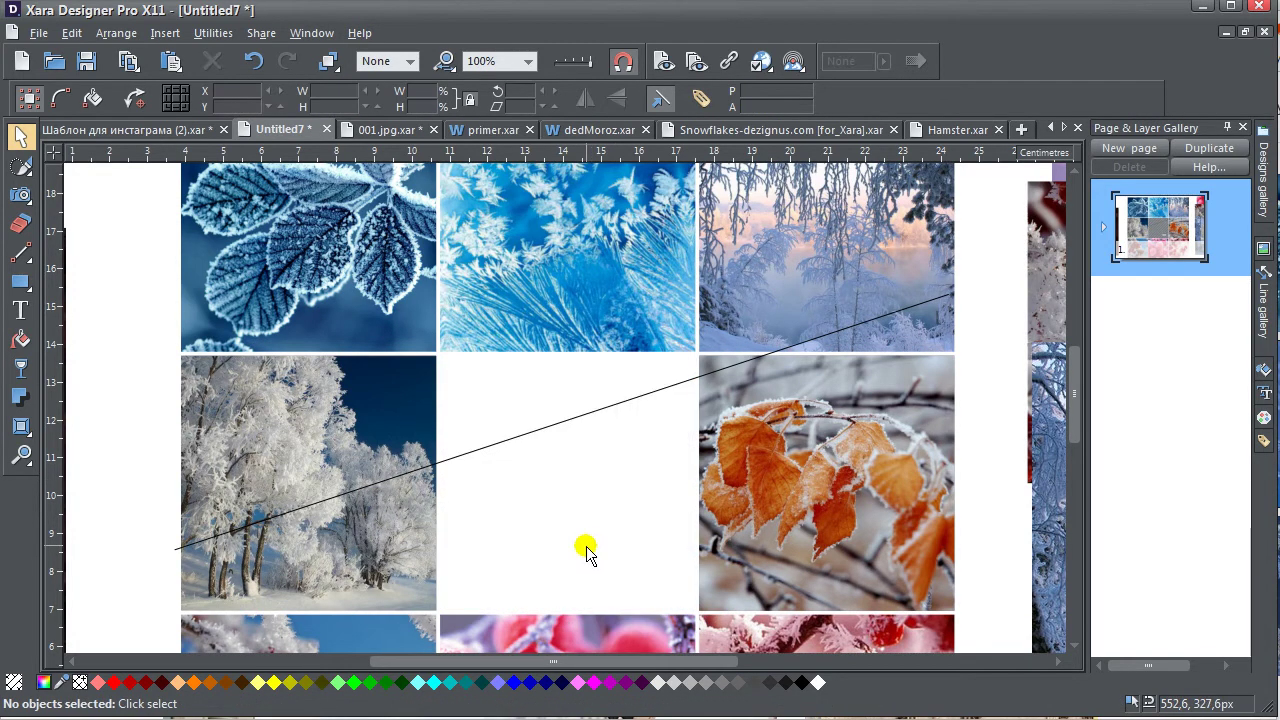
pyautogui.hotkey('ctrl', 'z')
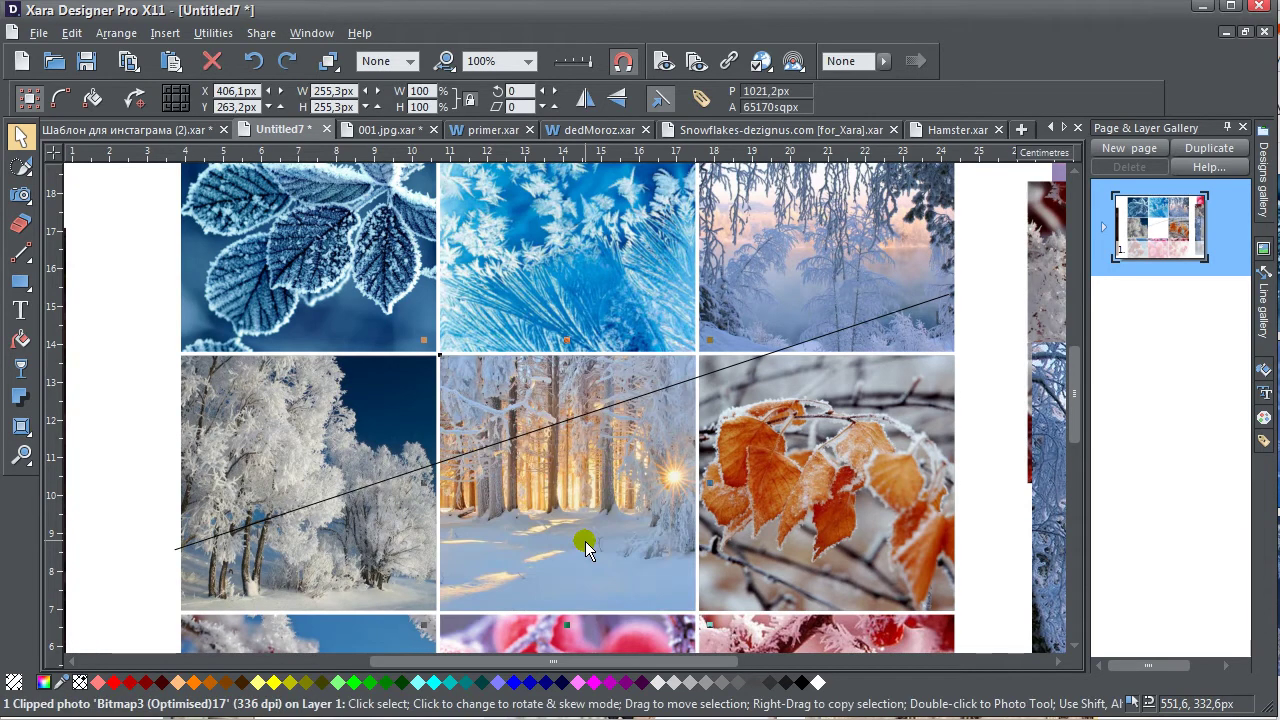
pyautogui.press('Delete')
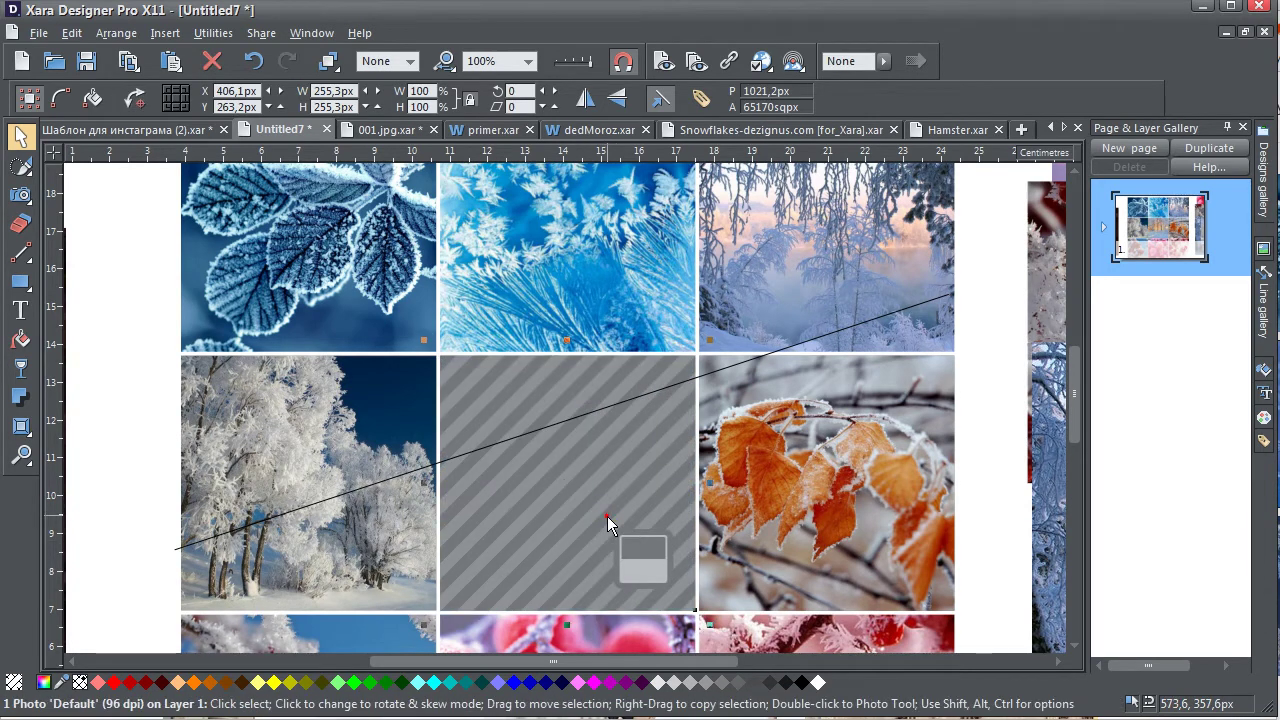
pyautogui.hotkey('ctrl', 'z')
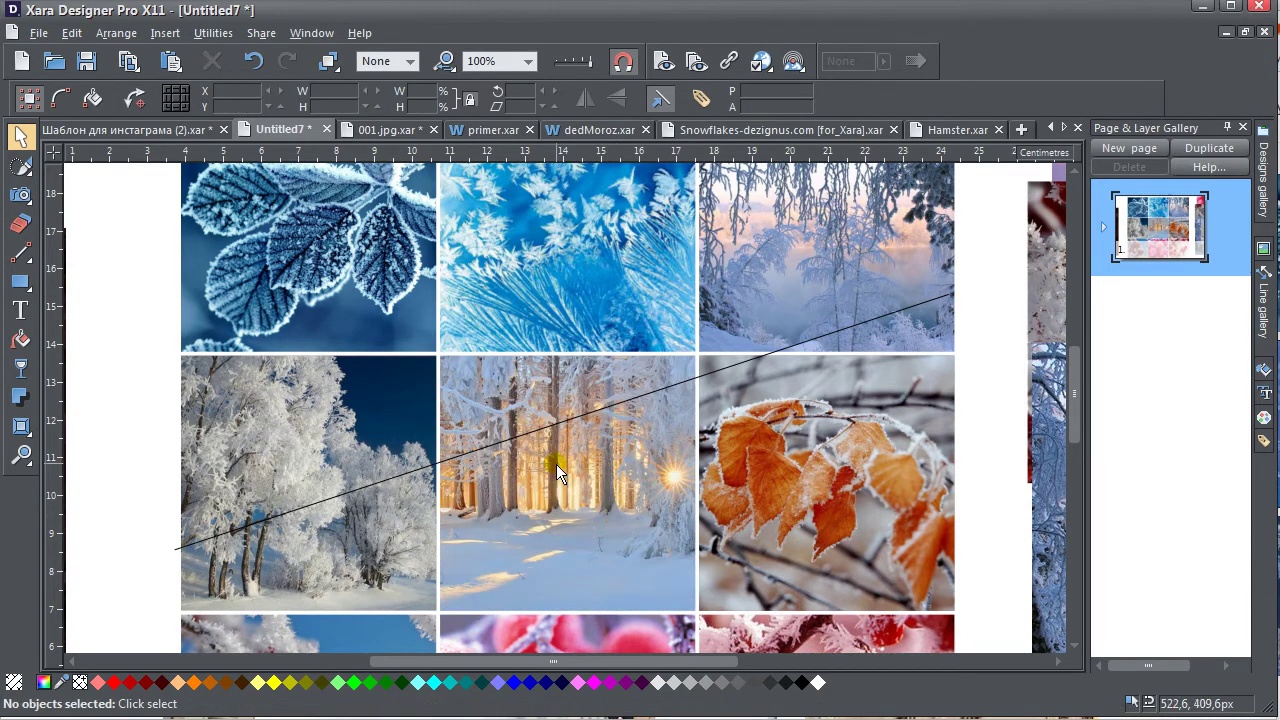
# Move the diagonal line down so it spans the middle row from its lower-left corner to its upper-right corner
pyautogui.click(535, 437)
pyautogui.moveTo(534, 438); pyautogui.dragTo(539, 497)
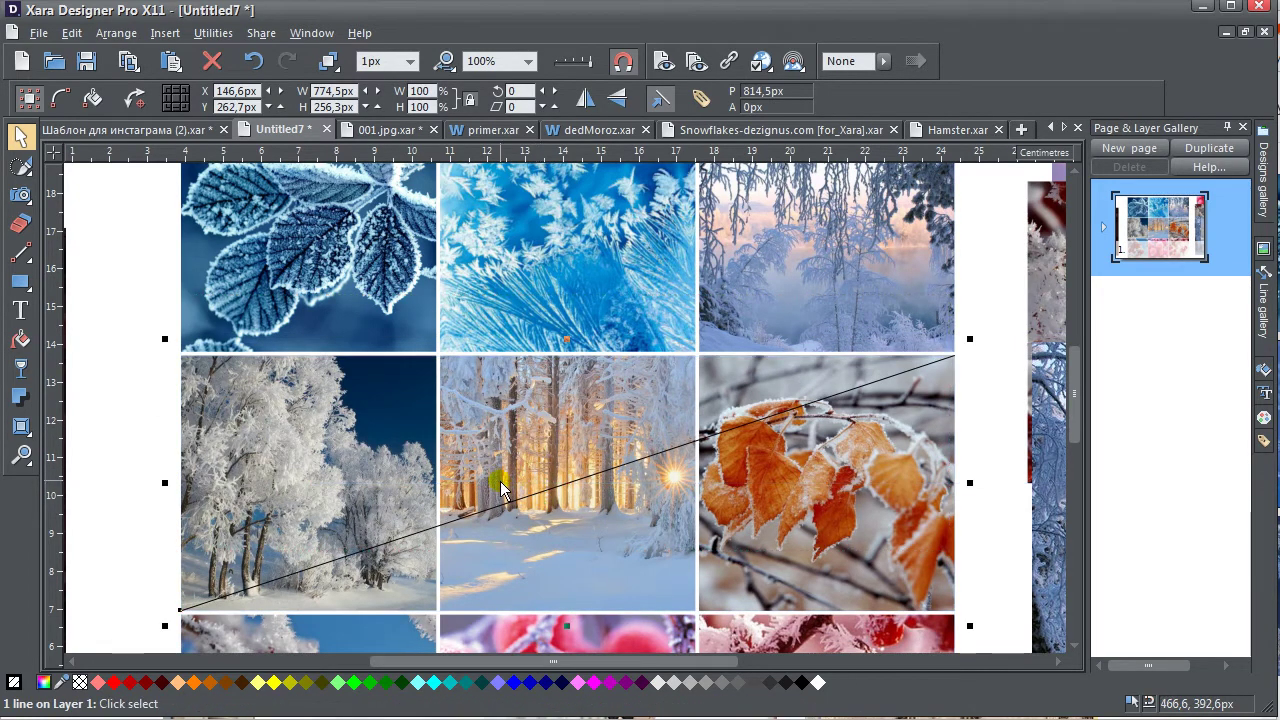
pyautogui.click(165, 452)
# Shift the fill of the frosted trees tile in the middle row to the right, bringing more trunks above the diagonal
pyautogui.click(316, 499)
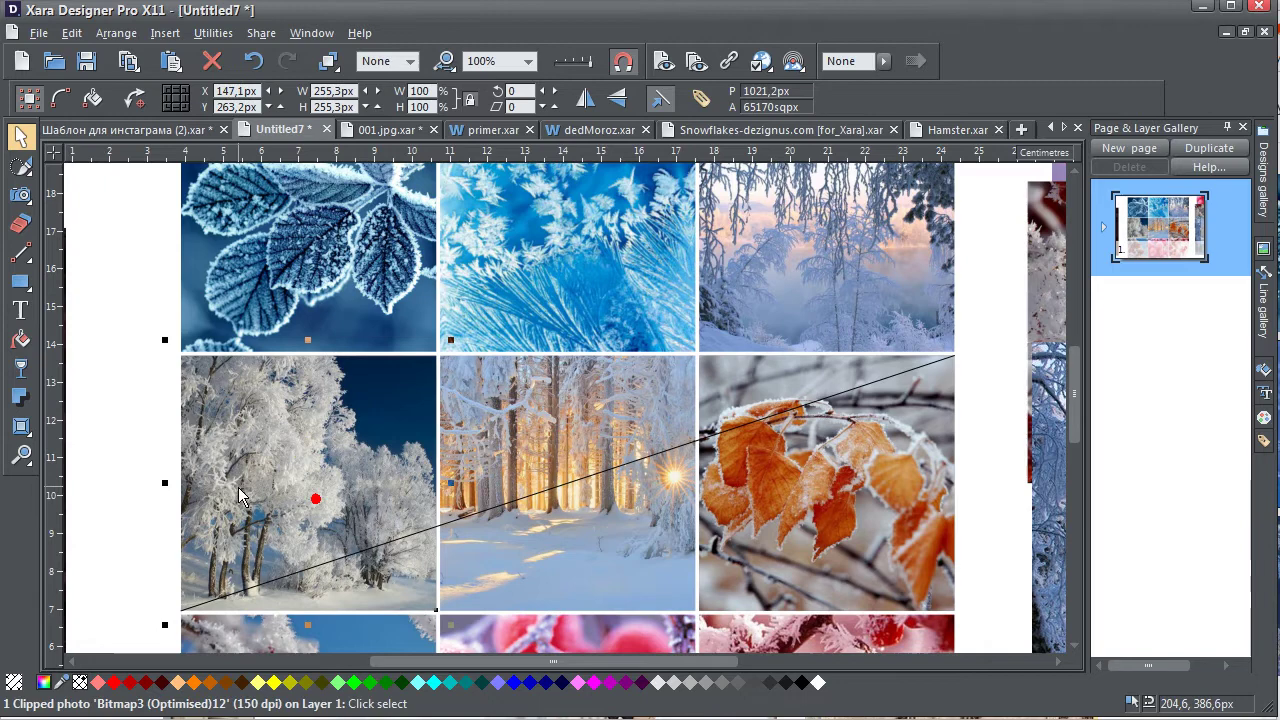
pyautogui.click(20, 340)
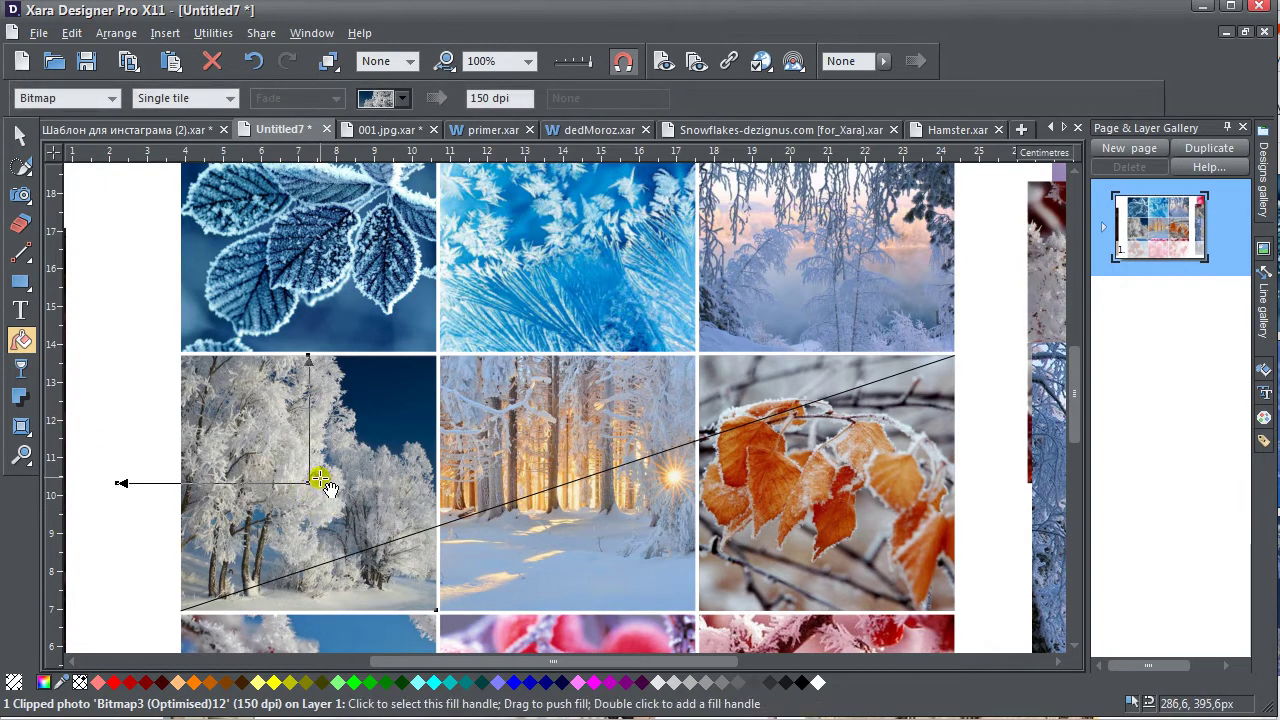
pyautogui.moveTo(307, 510); pyautogui.dragTo(343, 479)
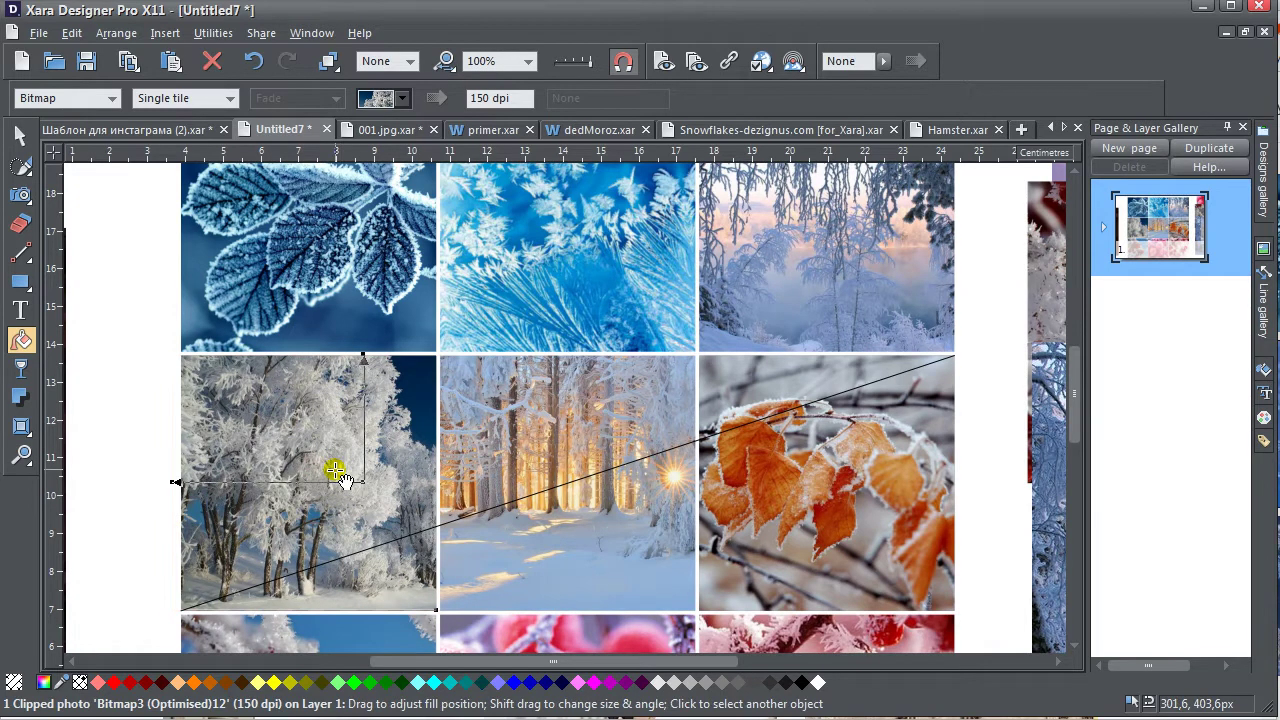
# Shift the centre forest fill upward and scale it up with a slight rotation, to about 276 dpi
pyautogui.click(566, 517)
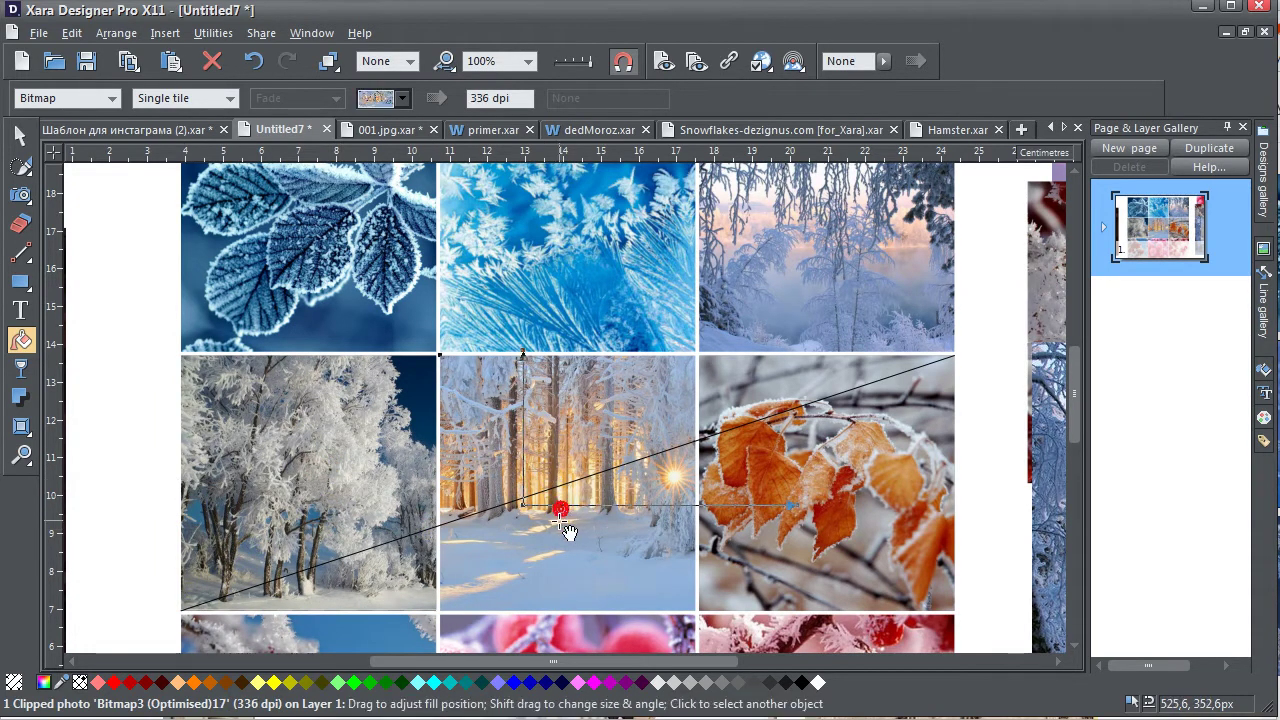
pyautogui.moveTo(566, 529); pyautogui.dragTo(572, 478)
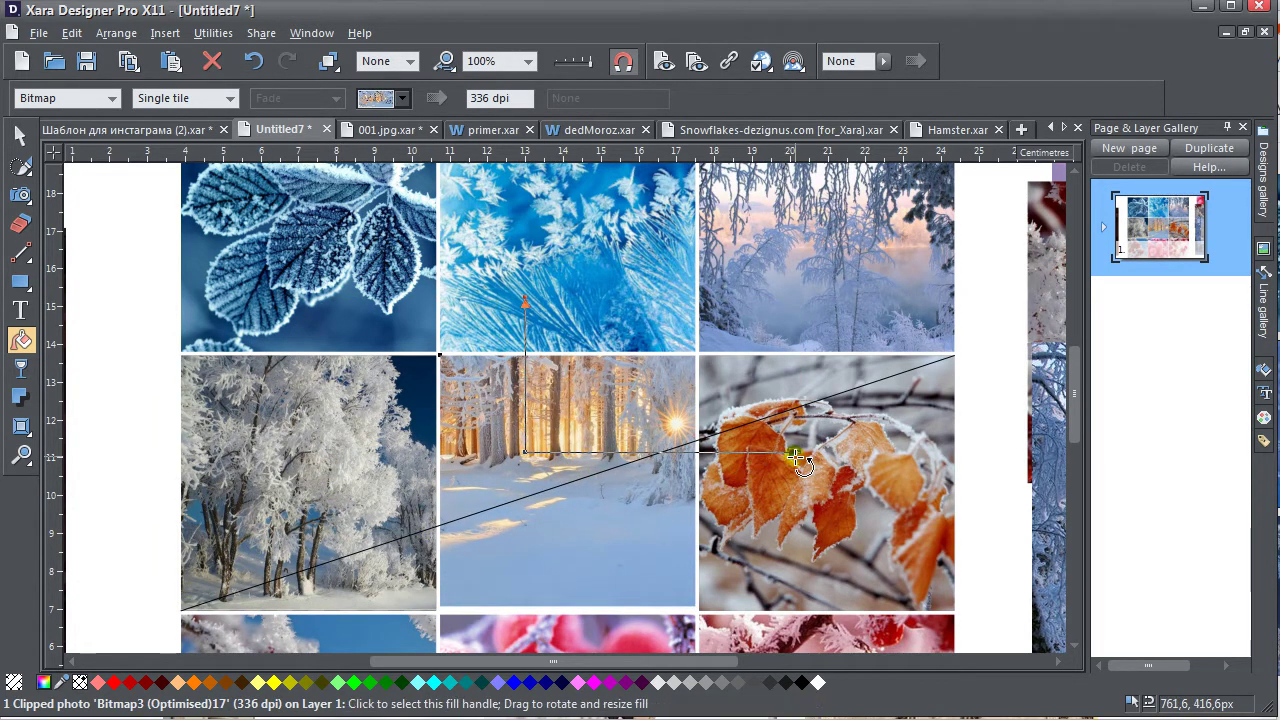
pyautogui.moveTo(795, 452); pyautogui.dragTo(851, 446)
pyautogui.moveTo(617, 519); pyautogui.dragTo(587, 524)
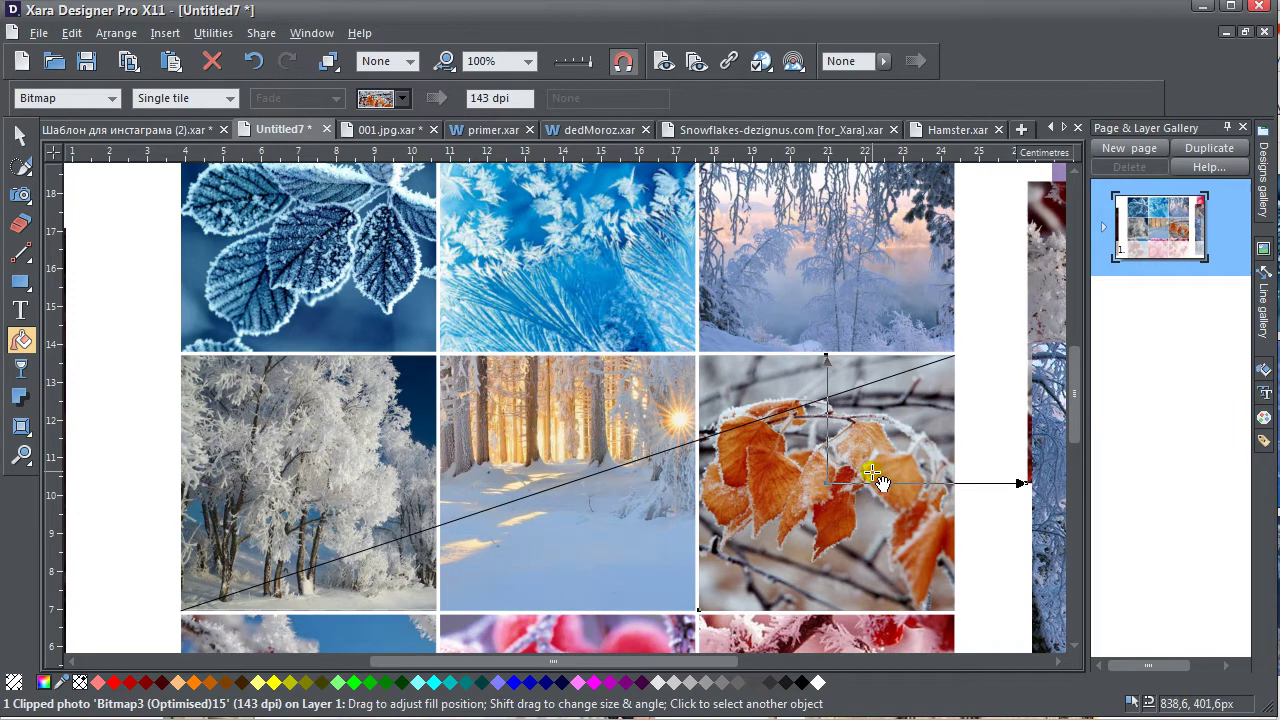
# Rotate the orange leaves fill so its branch follows the diagonal line, and delete the grey placeholder behind that photo
pyautogui.moveTo(1022, 482); pyautogui.dragTo(1030, 430)
pyautogui.click(20, 134)
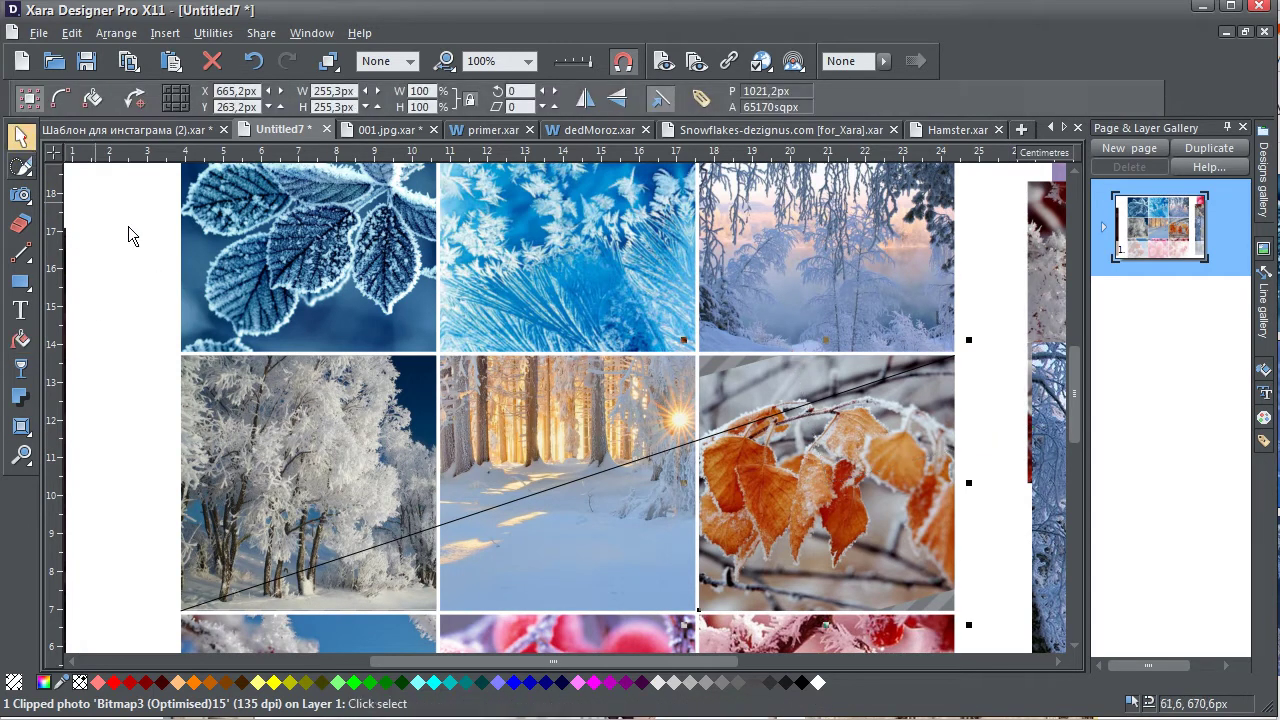
pyautogui.click(741, 389)
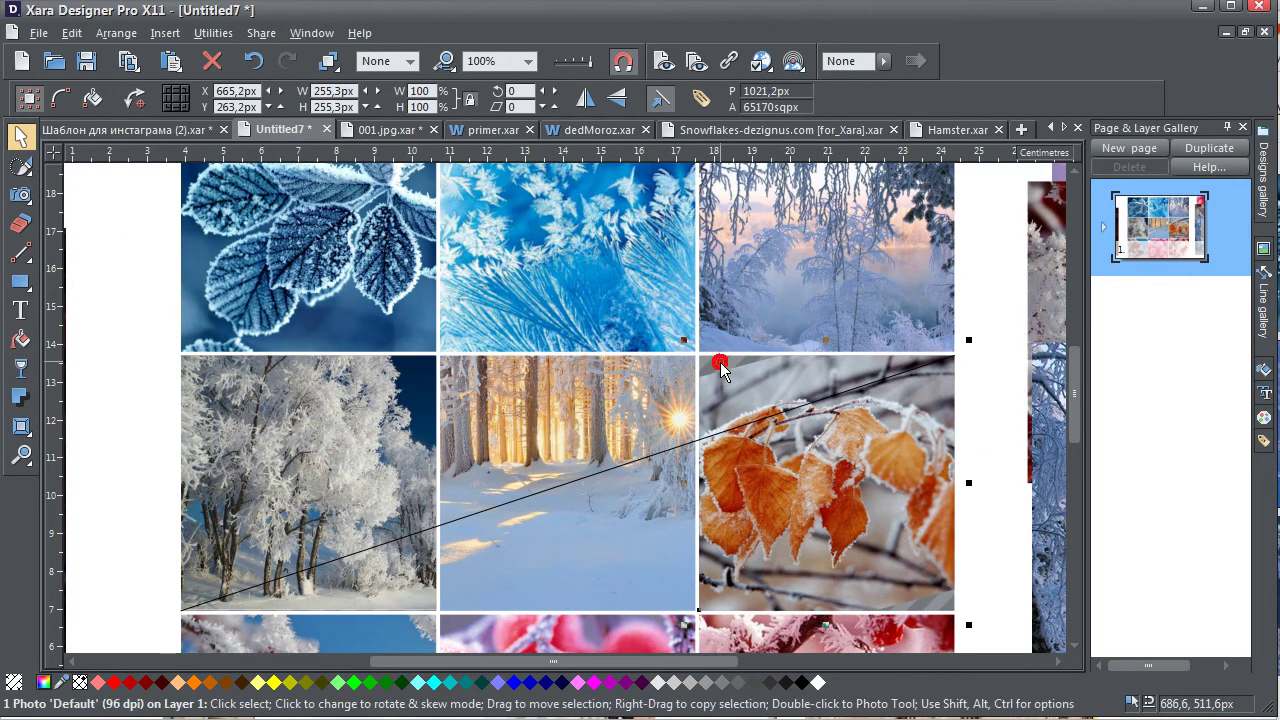
pyautogui.click(720, 362)
pyautogui.click(760, 452)
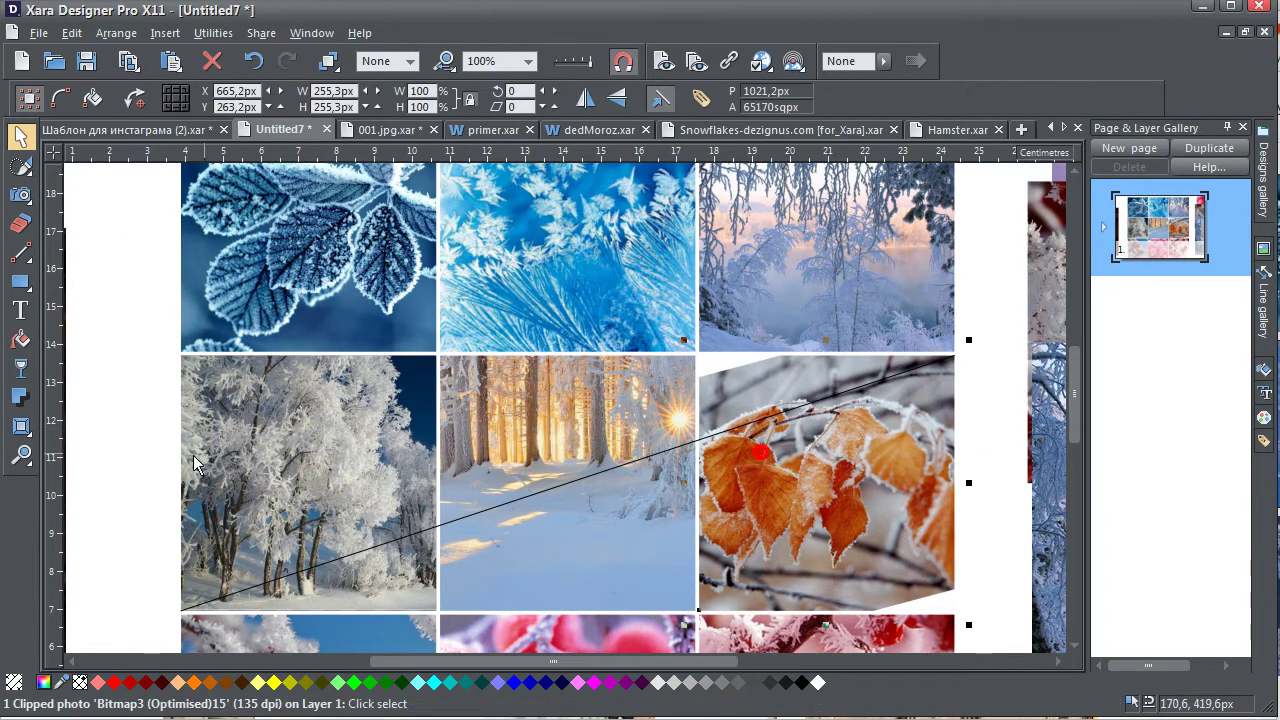
# Set the orange leaves fill's tiling to Repeat inverted so the tile's empty corners are filled
pyautogui.click(20, 340)
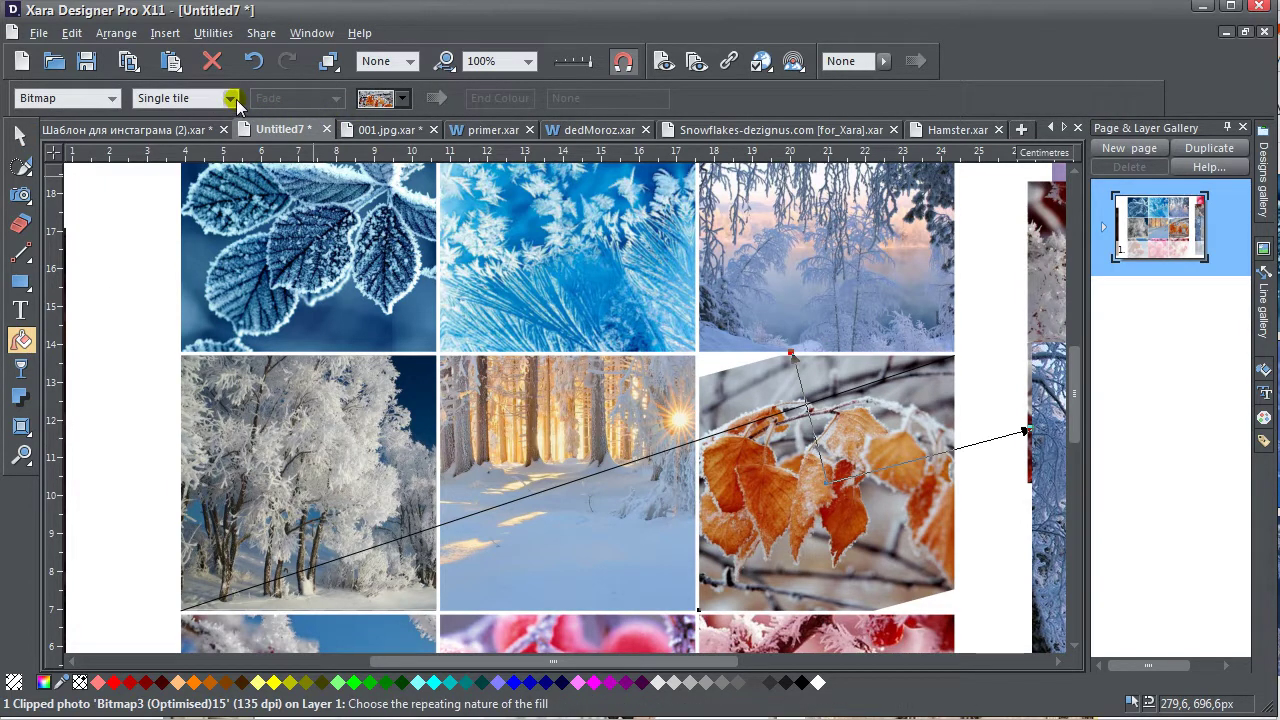
pyautogui.click(230, 98)
pyautogui.click(205, 143)
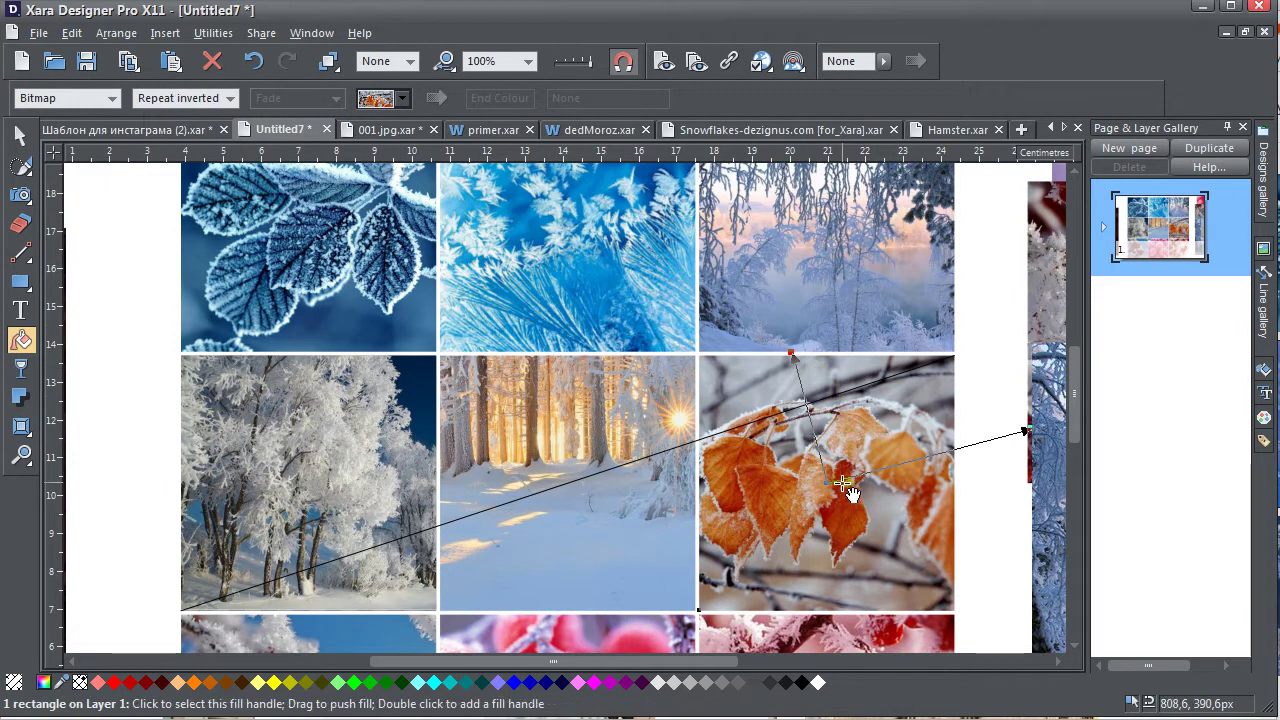
pyautogui.click(845, 485)
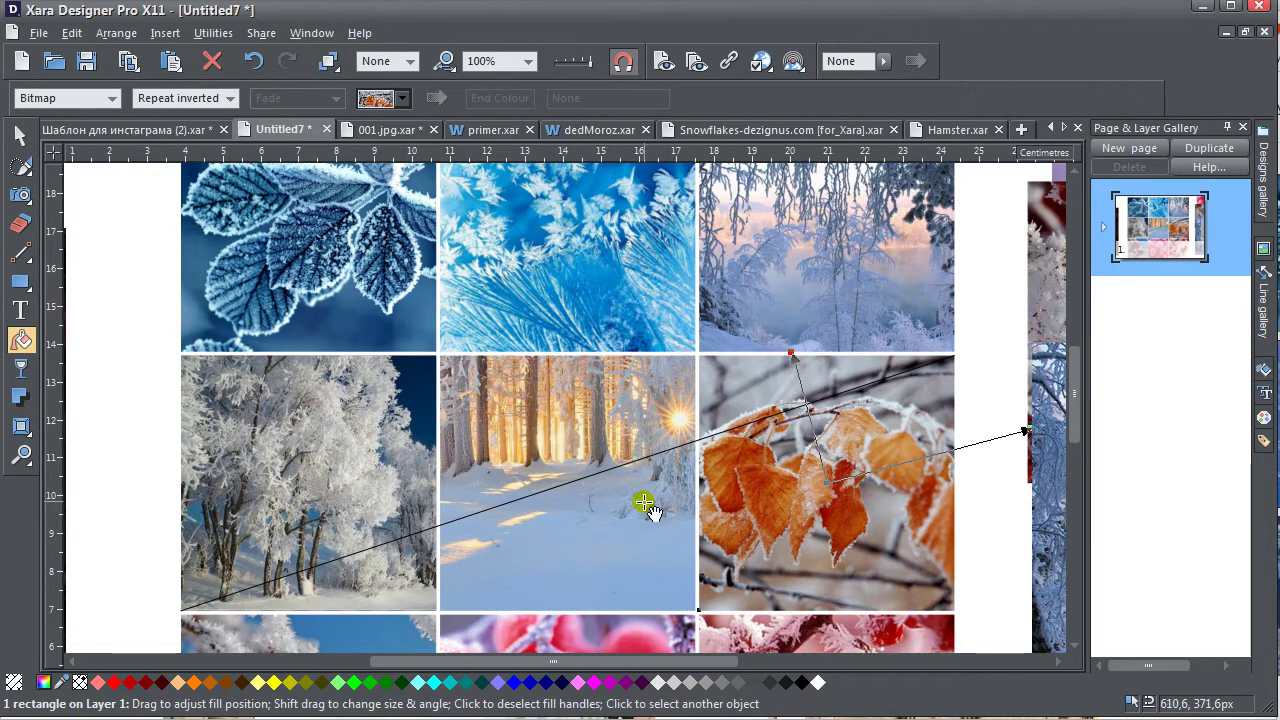
pyautogui.click(20, 134)
# Shift the centre forest fill slightly downward within its tile and deselect it
pyautogui.scroll(-2, 300, 320)
pyautogui.scroll(-2, 340, 333)
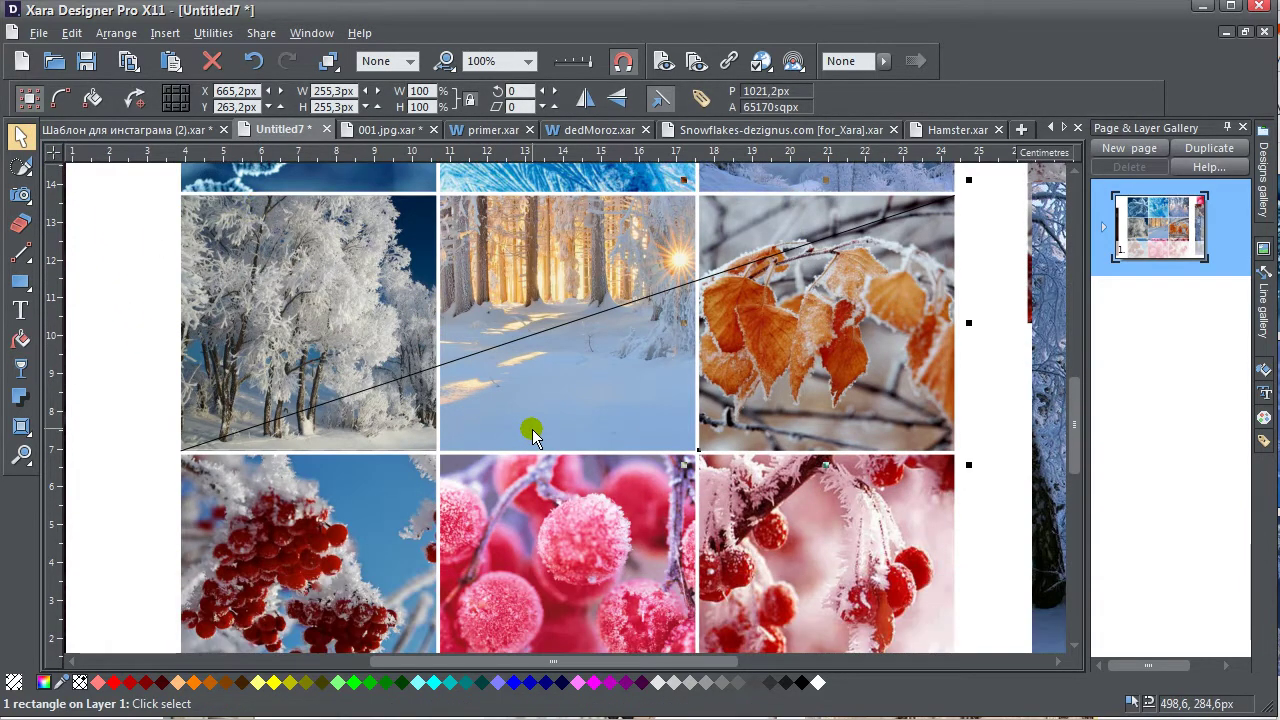
pyautogui.click(578, 397)
pyautogui.click(20, 340)
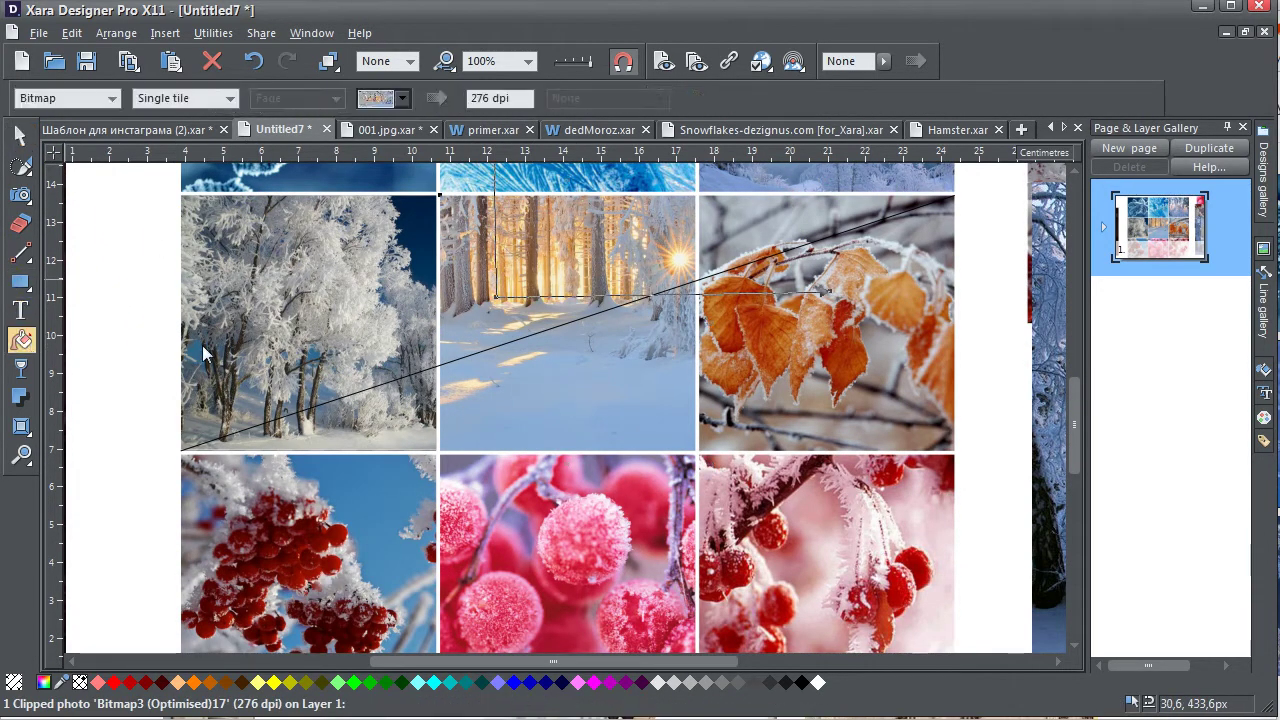
pyautogui.moveTo(648, 396)
pyautogui.mouseDown()
pyautogui.moveTo(648, 423)
pyautogui.moveTo(636, 406)
pyautogui.mouseUp()
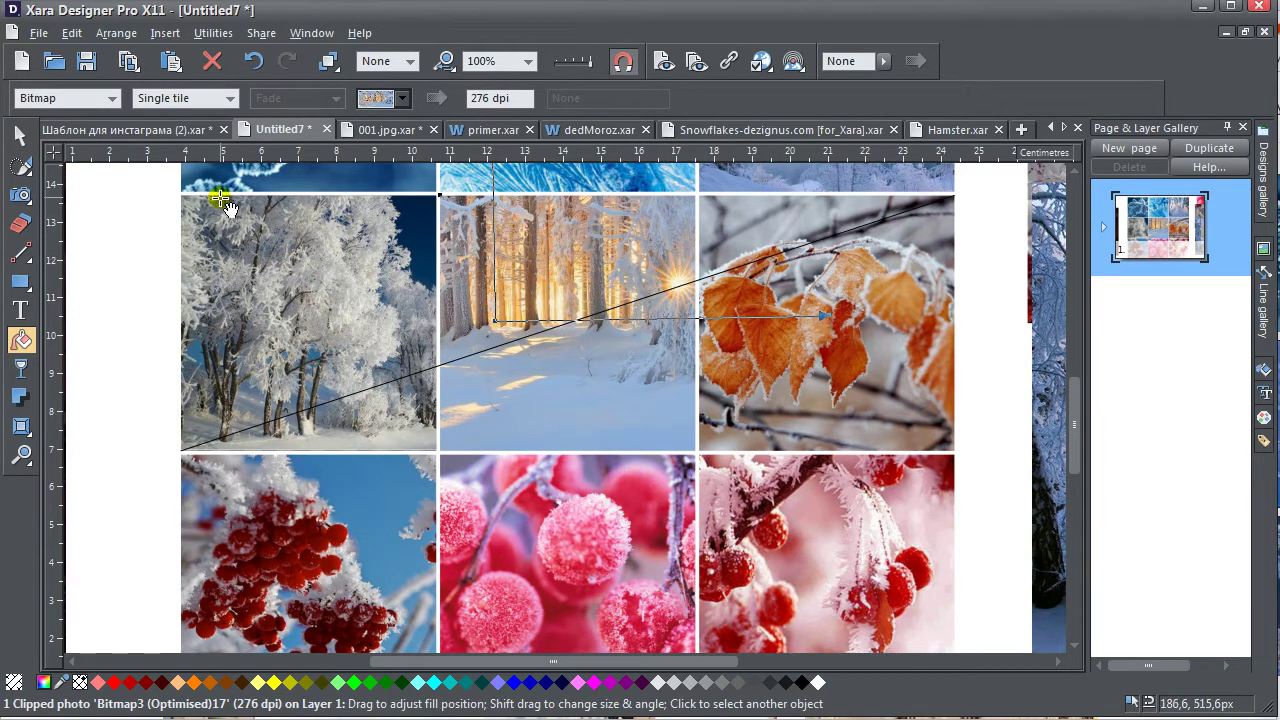
pyautogui.click(20, 135)
pyautogui.click(100, 209)
# Move the diagonal line down to the bottom row, starting at the row's lower-left corner
pyautogui.scroll(-1, 703, 290)
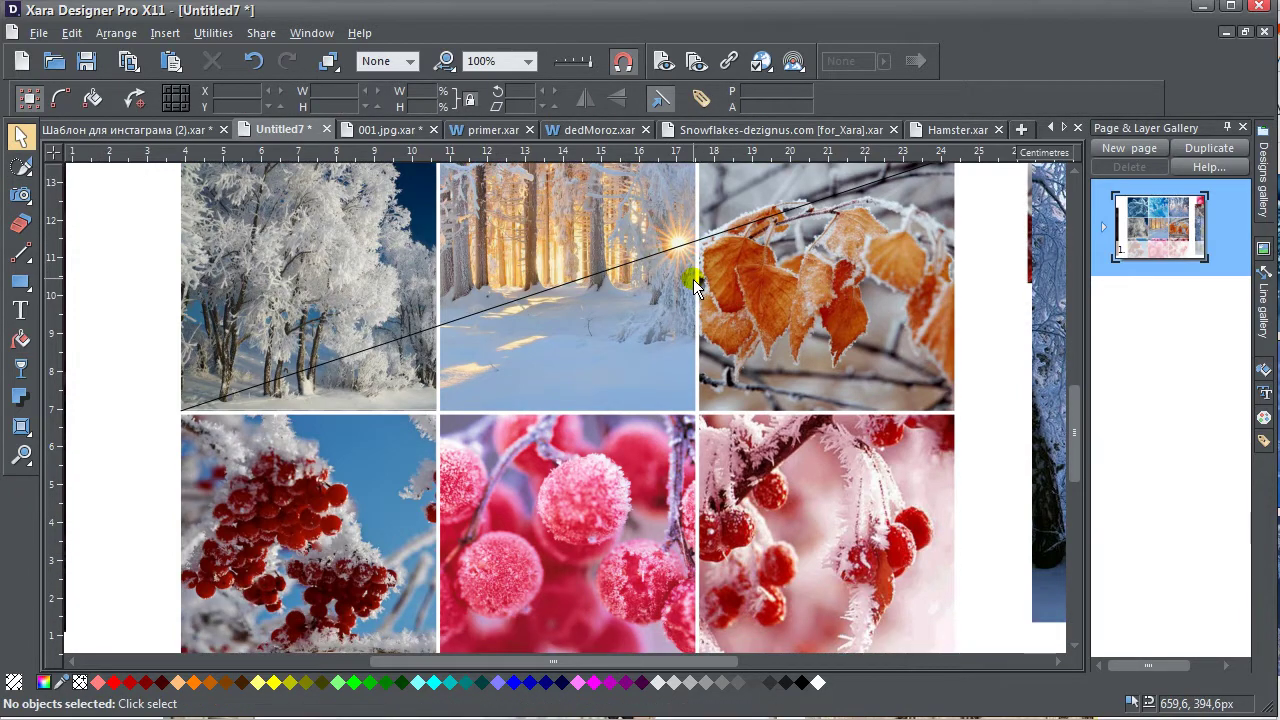
pyautogui.scroll(-1, 697, 285)
pyautogui.moveTo(608, 247); pyautogui.dragTo(610, 512)
pyautogui.scroll(-3, 490, 458)
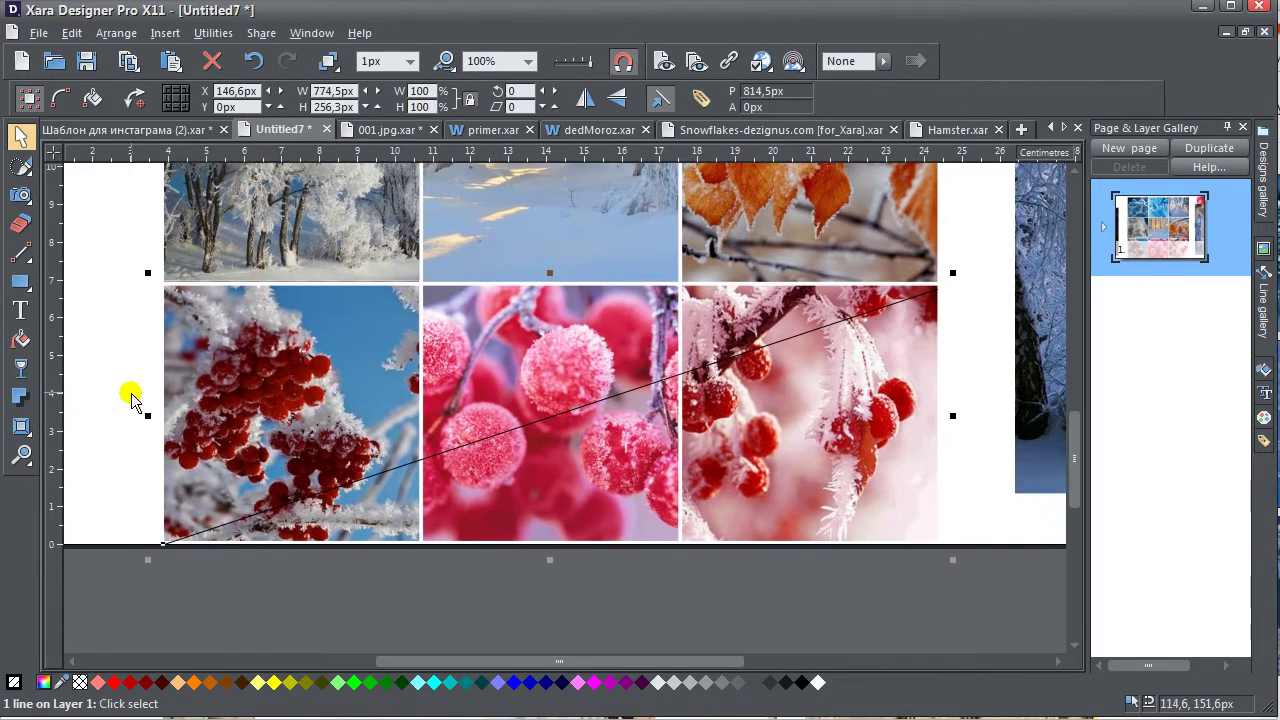
# Shift the red berries fill in the bottom row's first tile and rotate it clockwise, scaling it to about 382 dpi
pyautogui.click(248, 416)
pyautogui.click(21, 340)
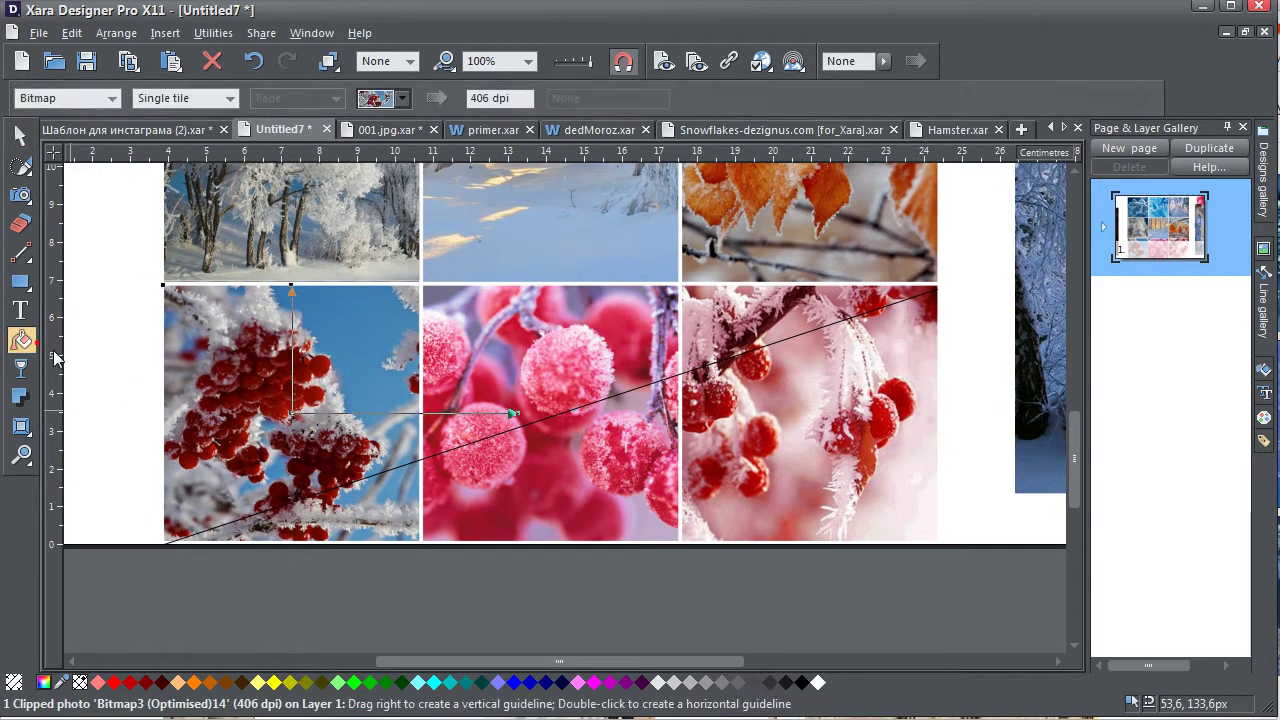
pyautogui.moveTo(402, 446); pyautogui.dragTo(366, 482)
pyautogui.moveTo(503, 429); pyautogui.dragTo(518, 488)
pyautogui.moveTo(354, 449); pyautogui.dragTo(358, 425)
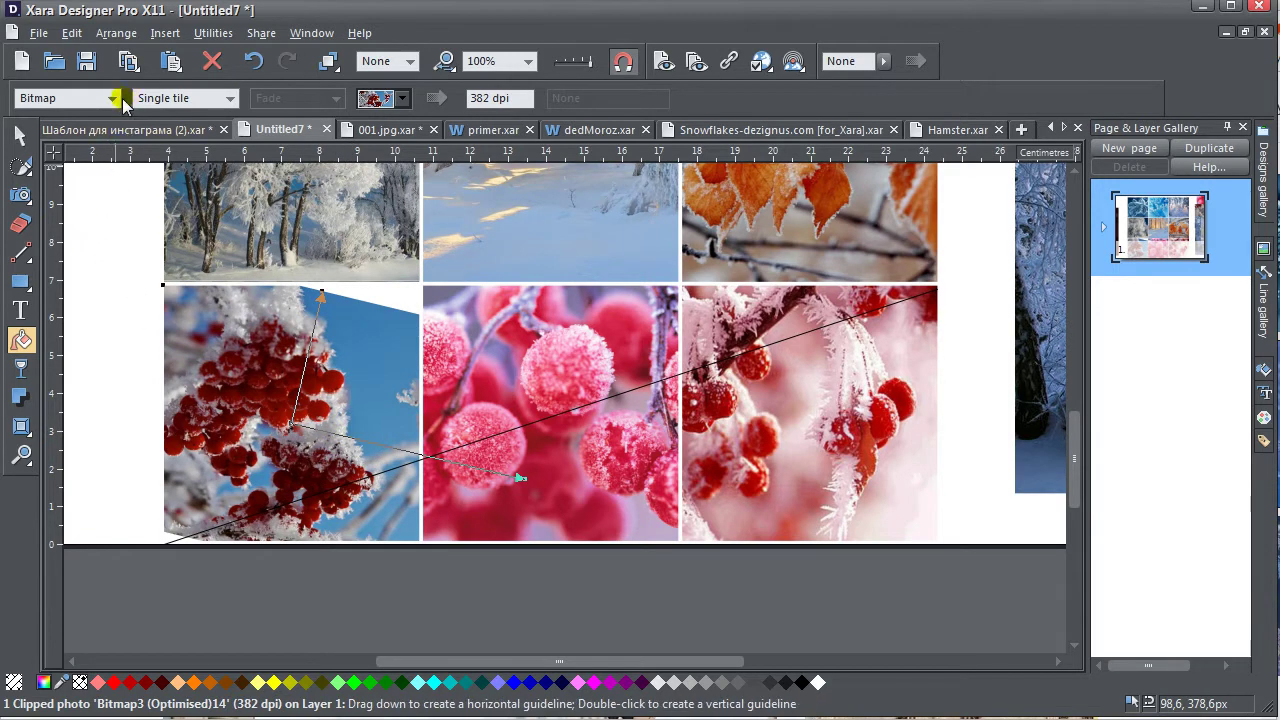
# Set the tiling of the first tile's red berries fill to Repeat inverted and deselect the tile
pyautogui.click(229, 98)
pyautogui.click(175, 143)
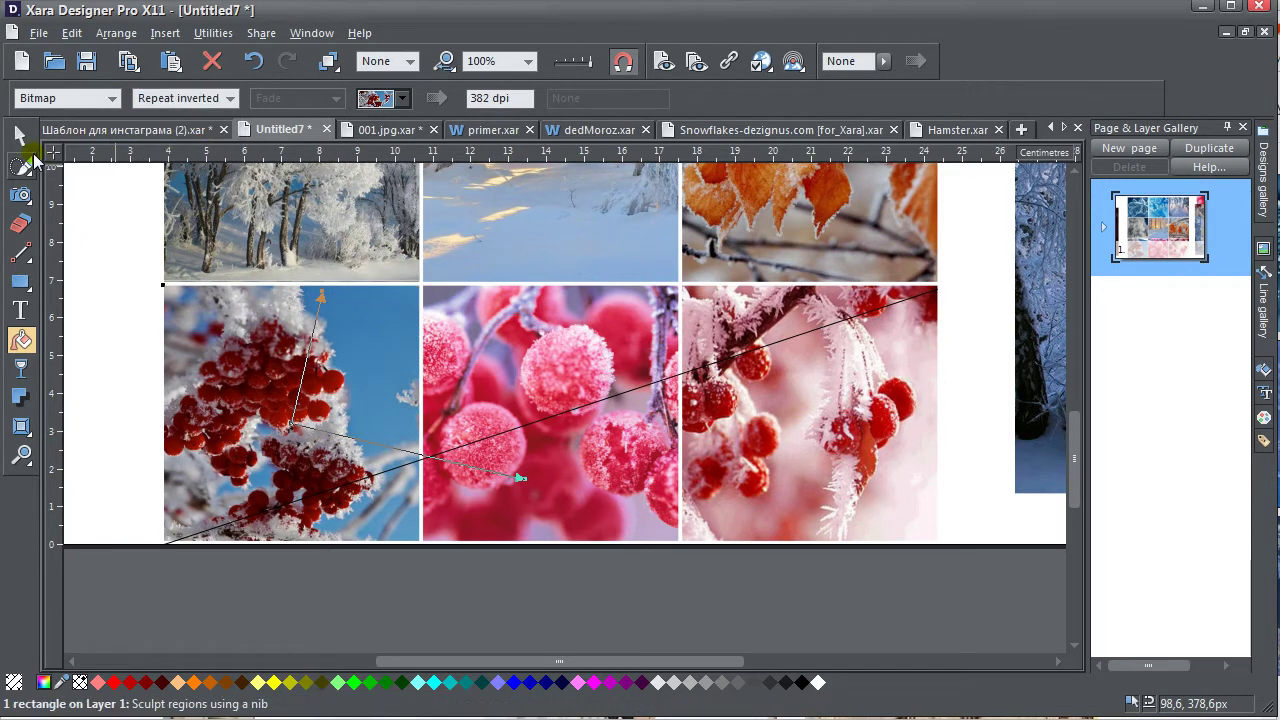
pyautogui.click(20, 134)
pyautogui.click(64, 206)
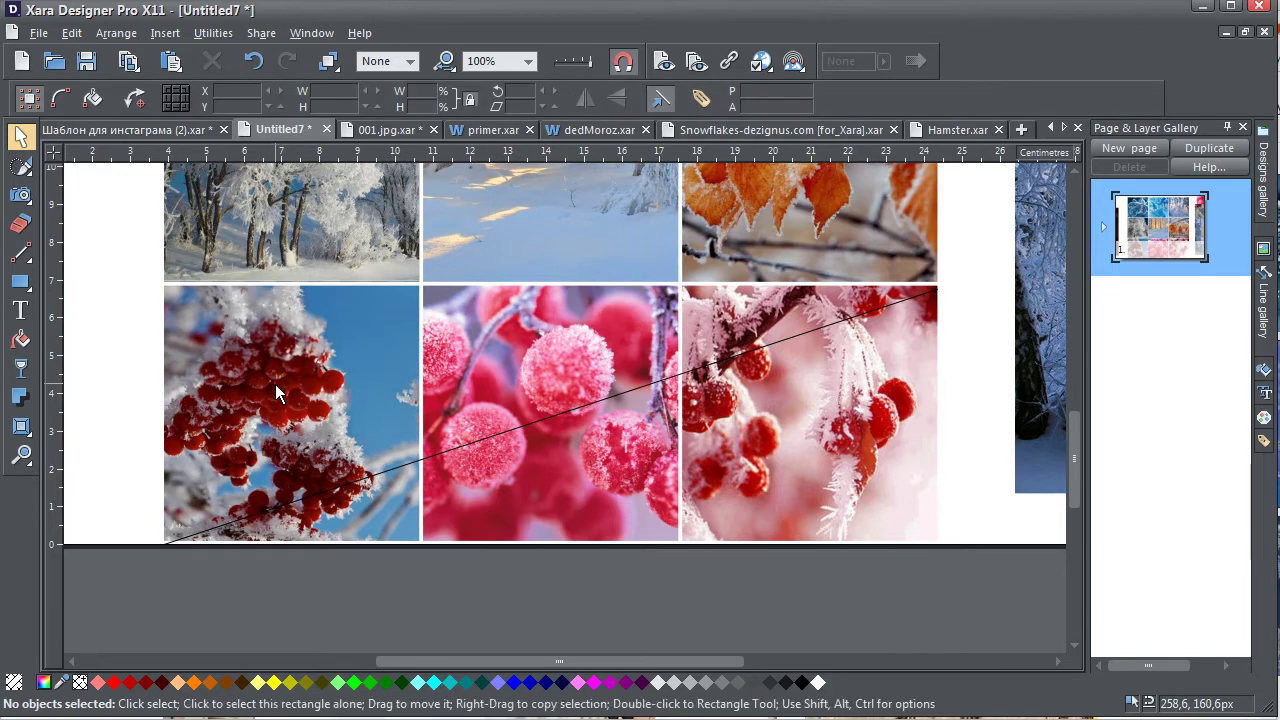
# Rotate the berry branch fill in the bottom row's last tile clockwise and enlarge it to about 118 dpi
pyautogui.click(274, 383)
pyautogui.click(590, 494)
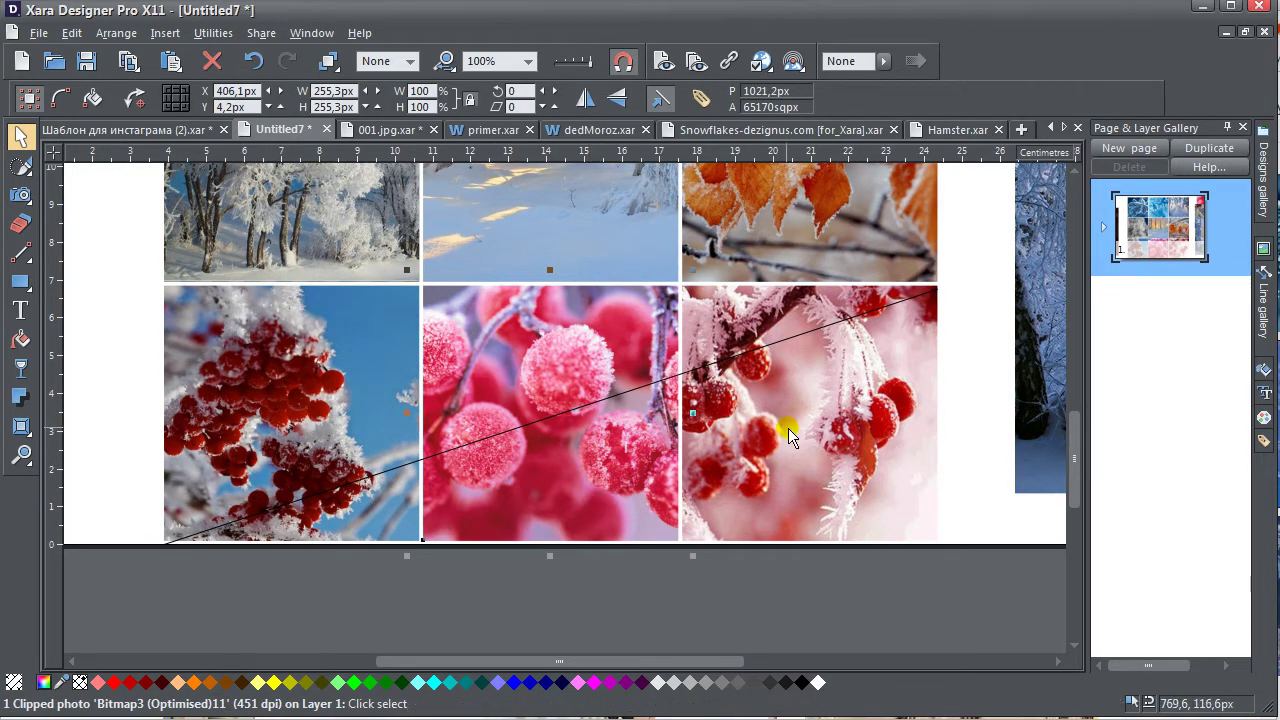
pyautogui.click(812, 418)
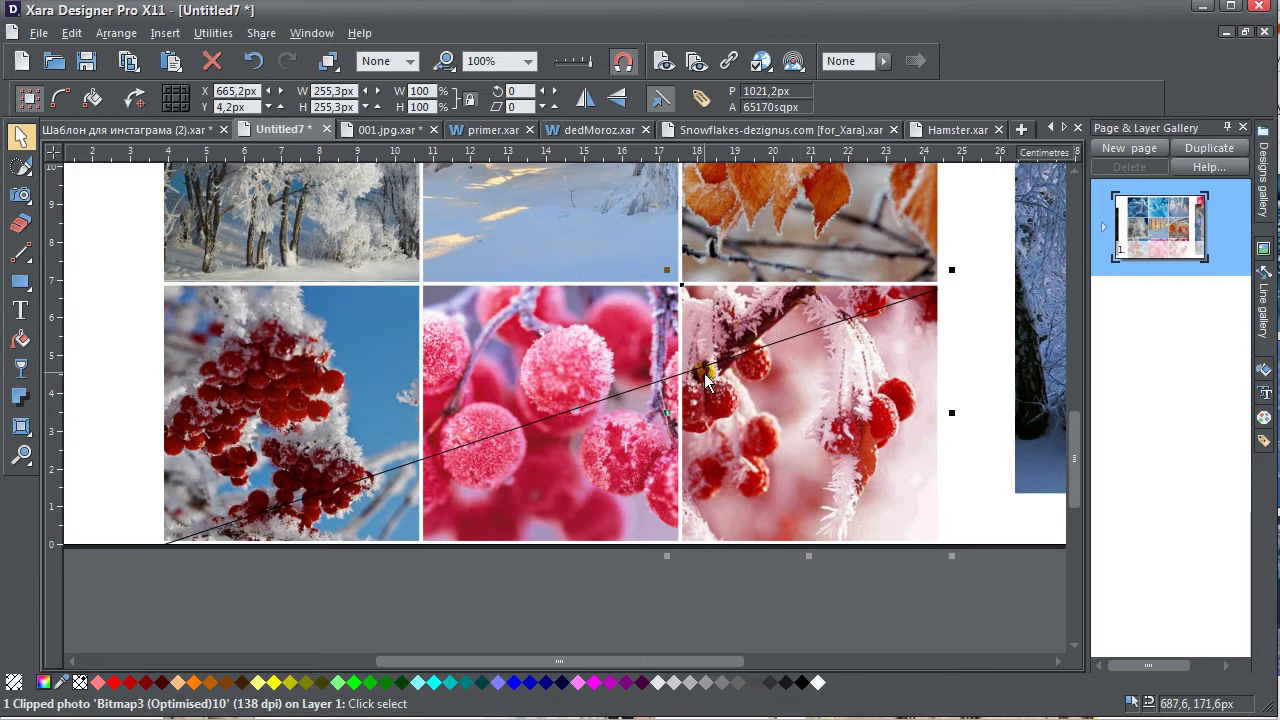
pyautogui.click(20, 340)
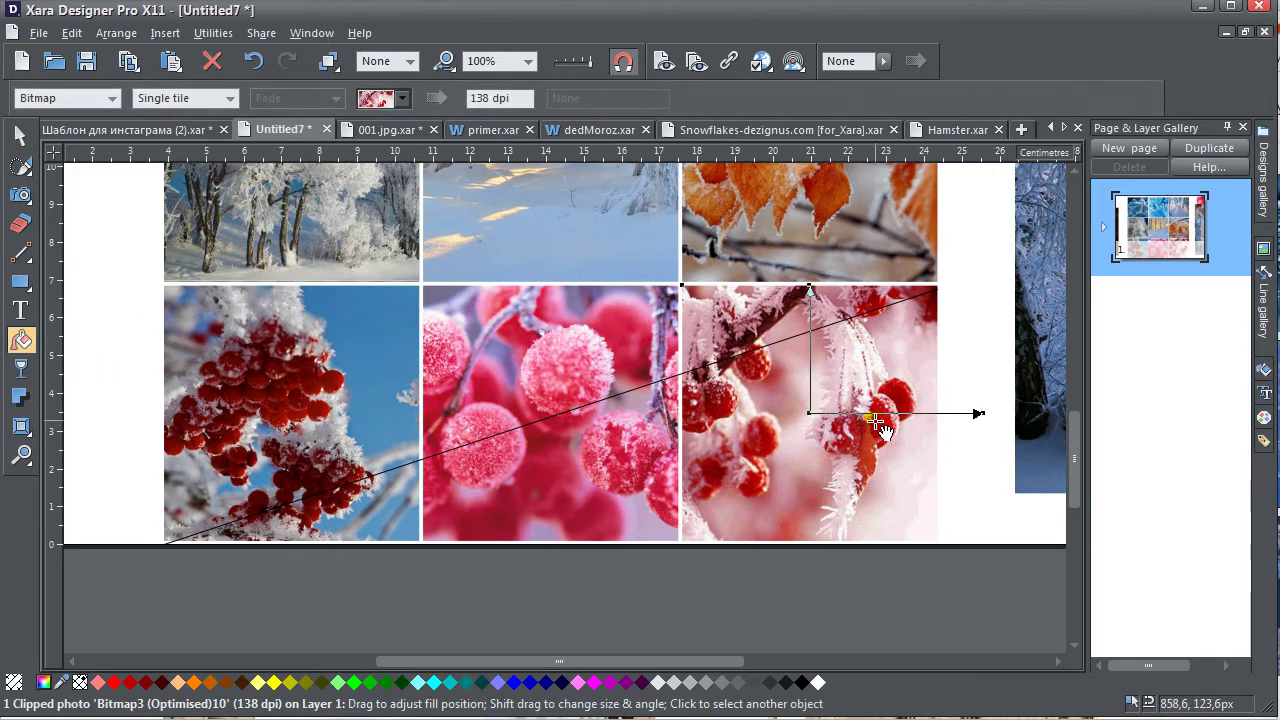
pyautogui.moveTo(979, 411); pyautogui.dragTo(975, 489)
pyautogui.moveTo(837, 472); pyautogui.dragTo(841, 481)
pyautogui.moveTo(992, 503); pyautogui.dragTo(1002, 491)
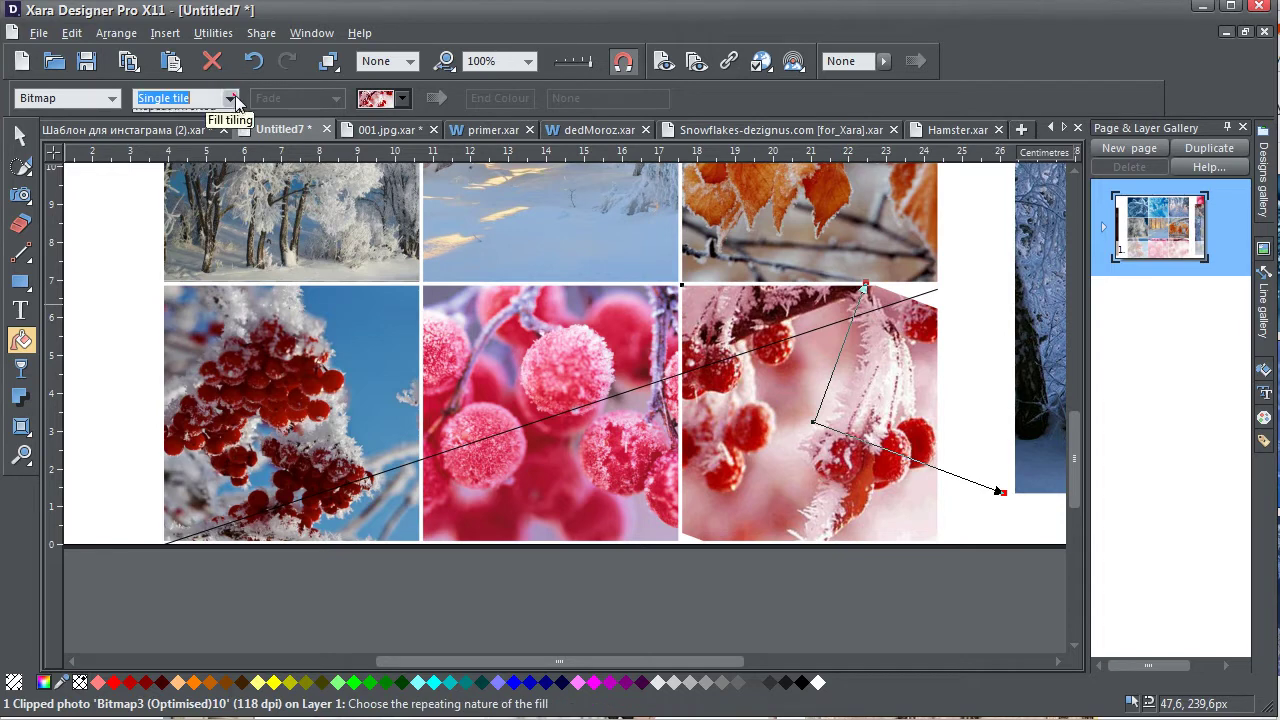
# Set the berry branch fill's tiling to Repeat inverted, nudge the fill slightly downward and deselect the tile
pyautogui.click(220, 98)
pyautogui.click(180, 140)
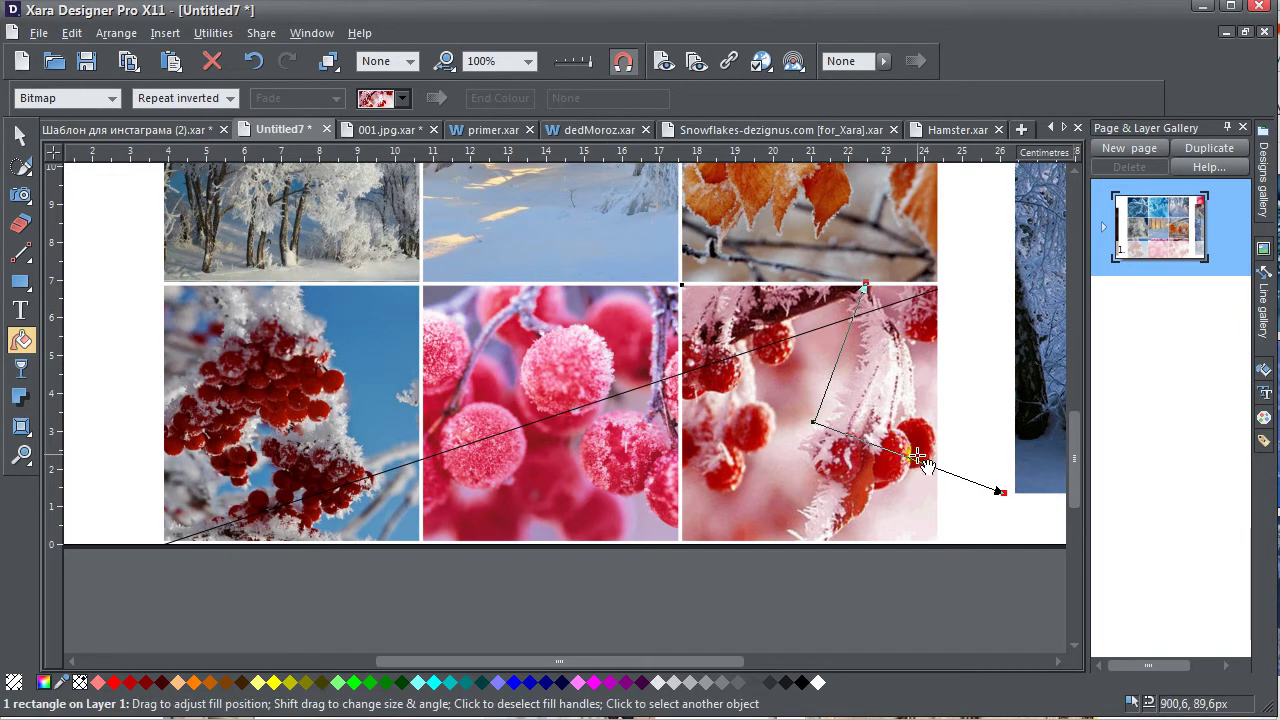
pyautogui.moveTo(891, 493); pyautogui.dragTo(893, 498)
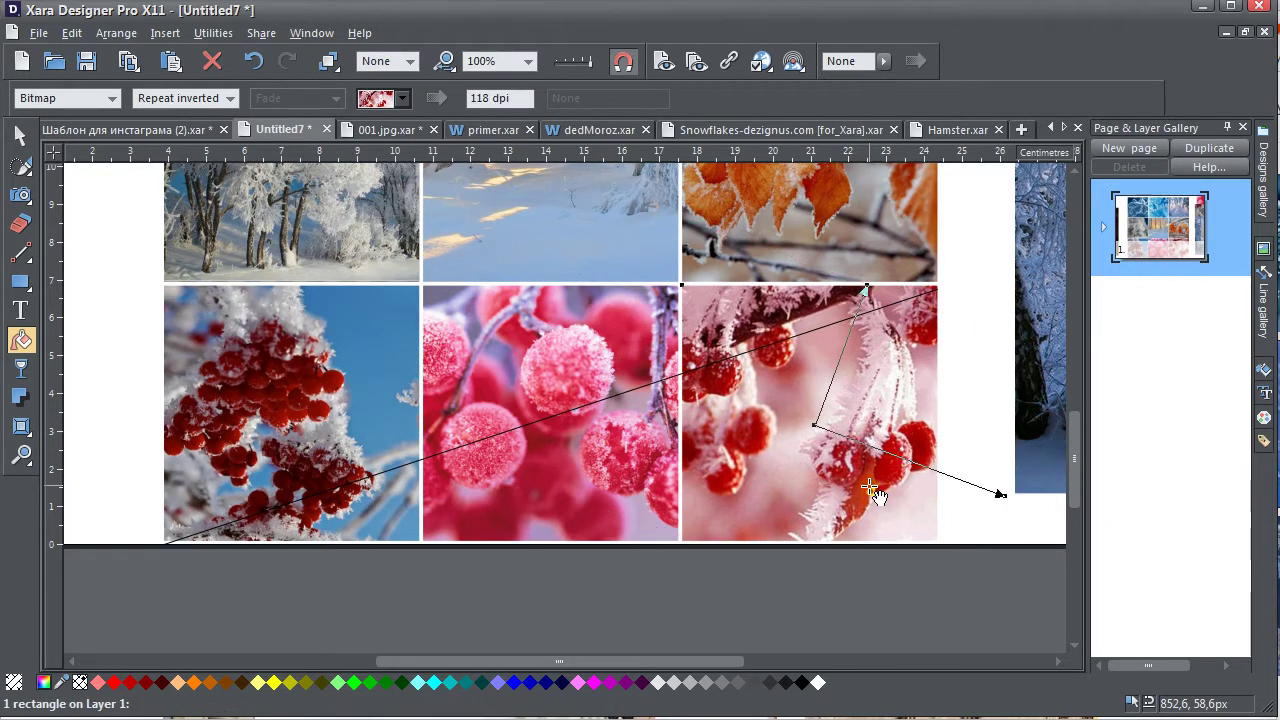
pyautogui.click(20, 135)
pyautogui.click(94, 206)
# Delete the diagonal guide line from the bottom row and bring the whole photo grid into view
pyautogui.scroll(2, 546, 484)
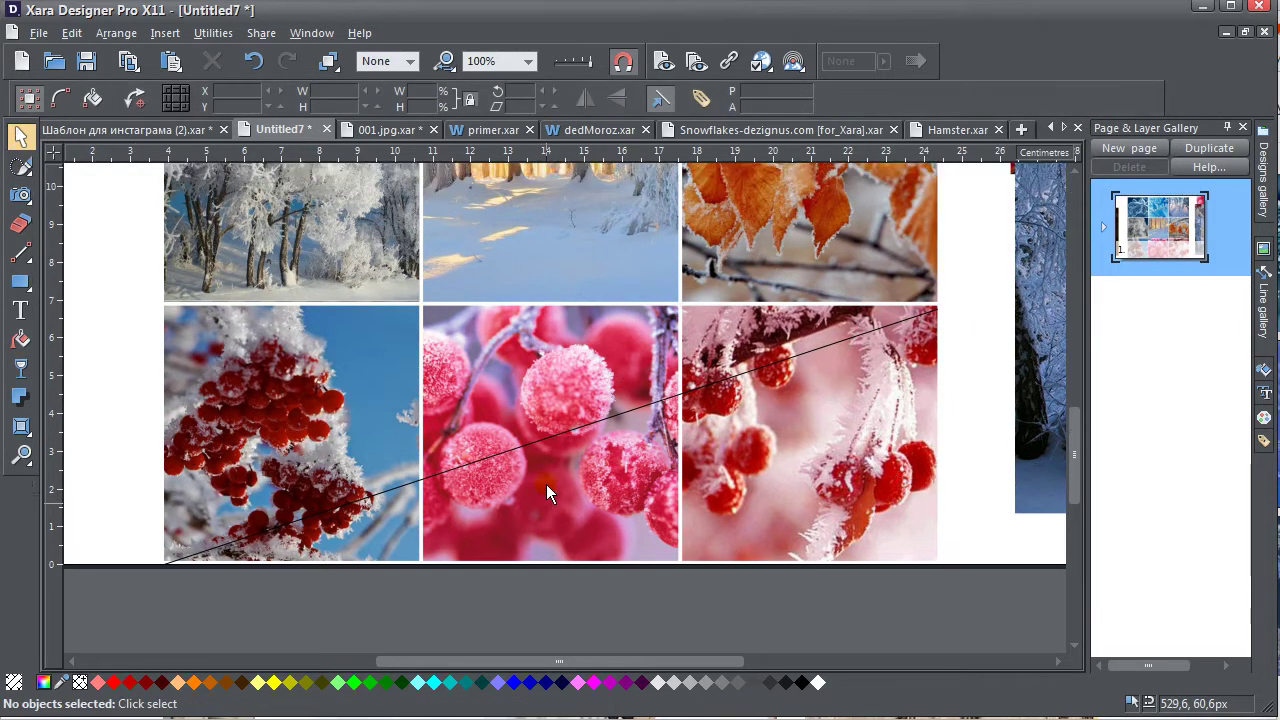
pyautogui.click(540, 462)
pyautogui.press('Delete')
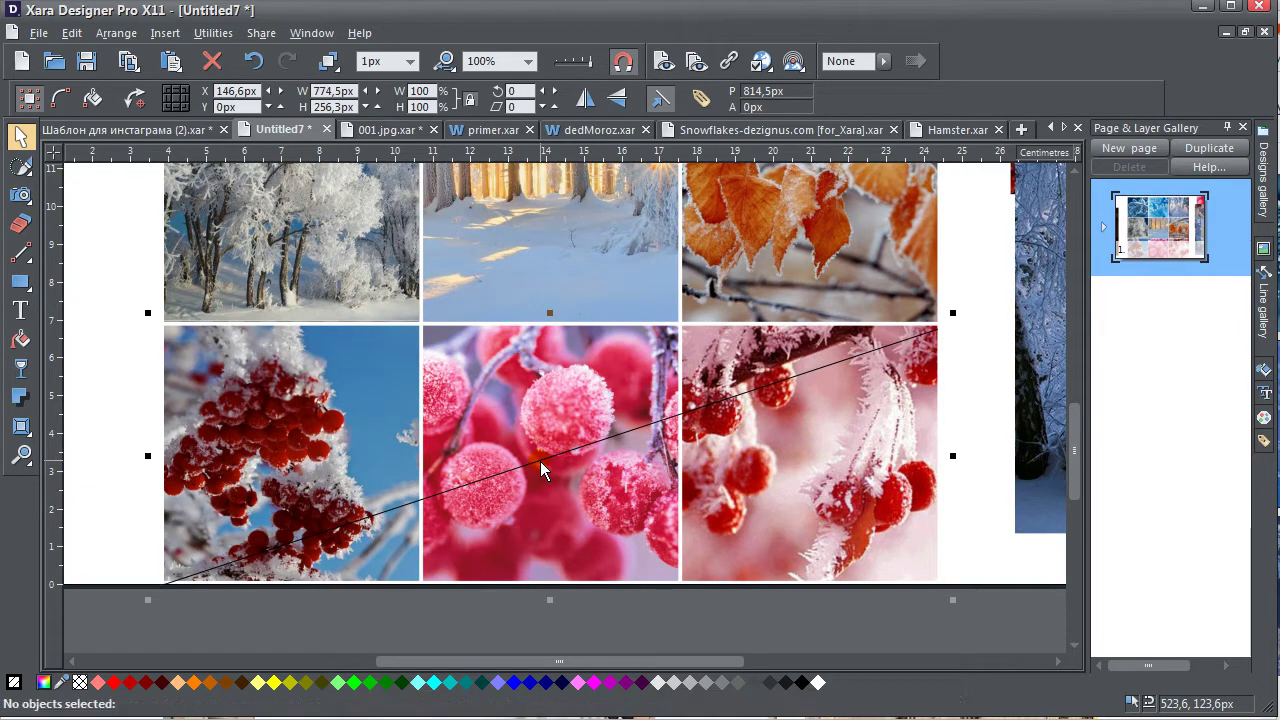
pyautogui.scroll(-4, 541, 466)
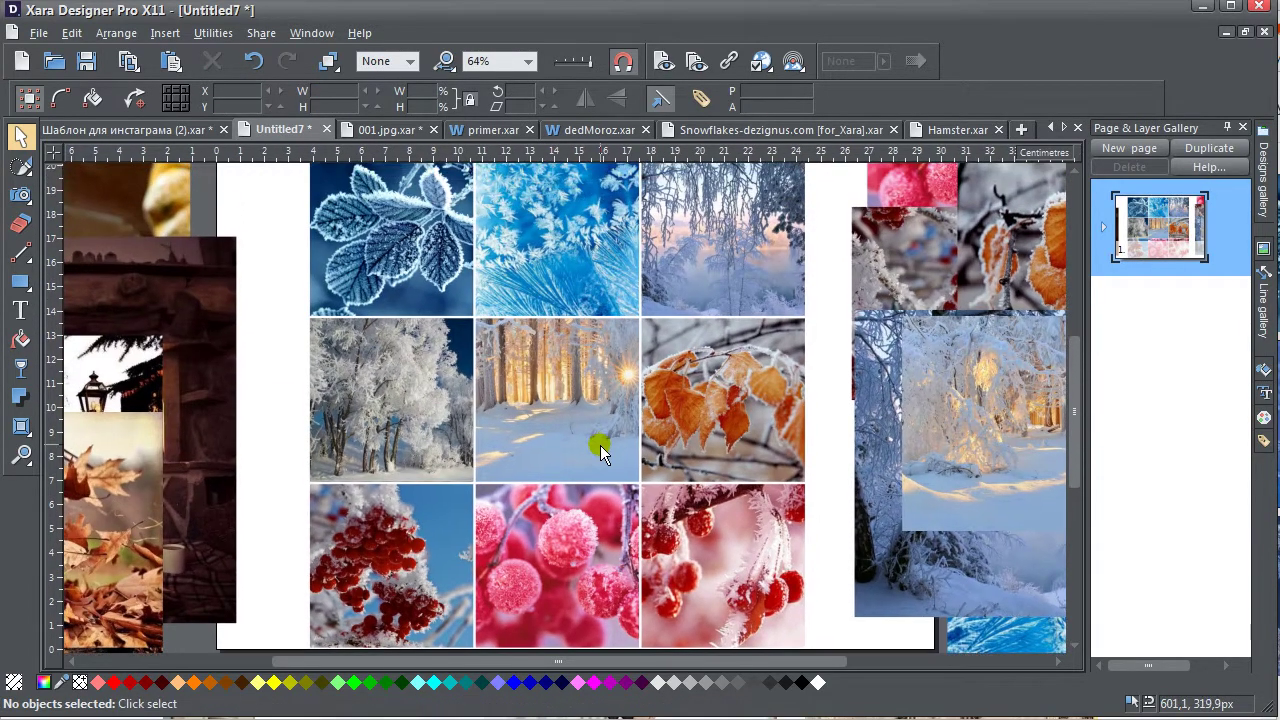
# Nudge the frosted leaves fill in the top row's first tile slightly downward and deselect the tile
pyautogui.moveTo(600, 452); pyautogui.dragTo(571, 449)
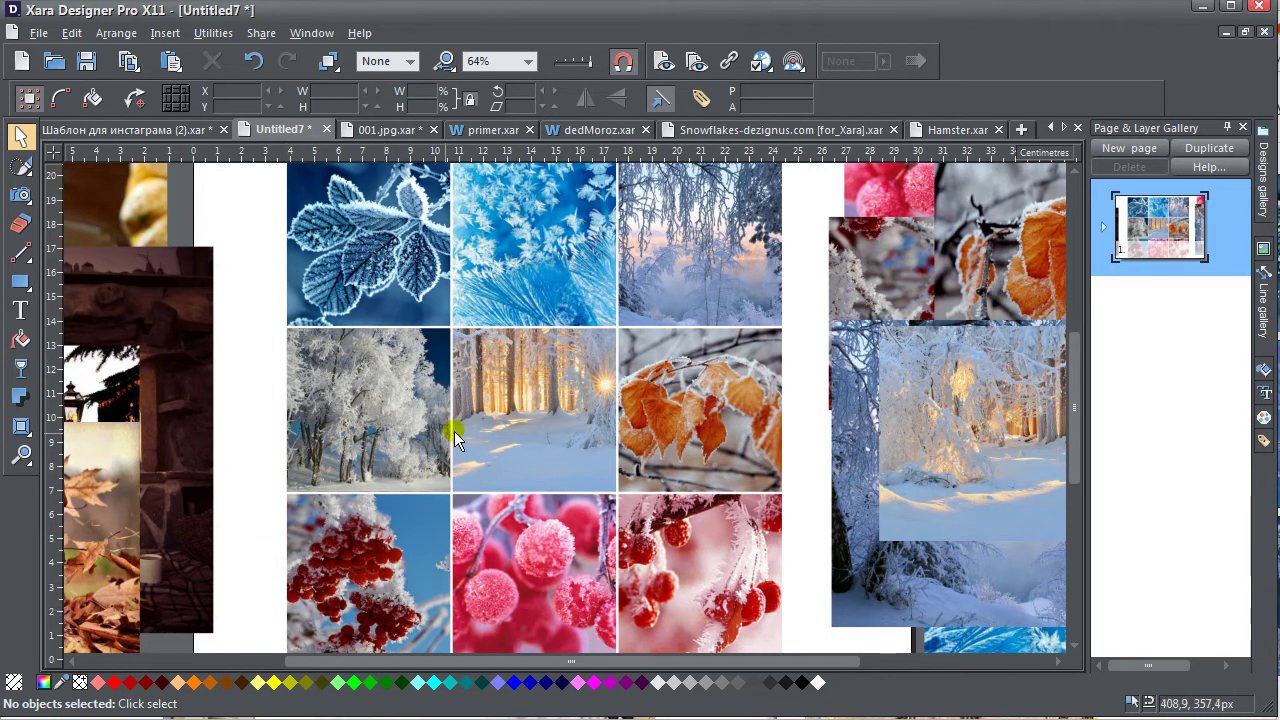
pyautogui.scroll(2, 363, 403)
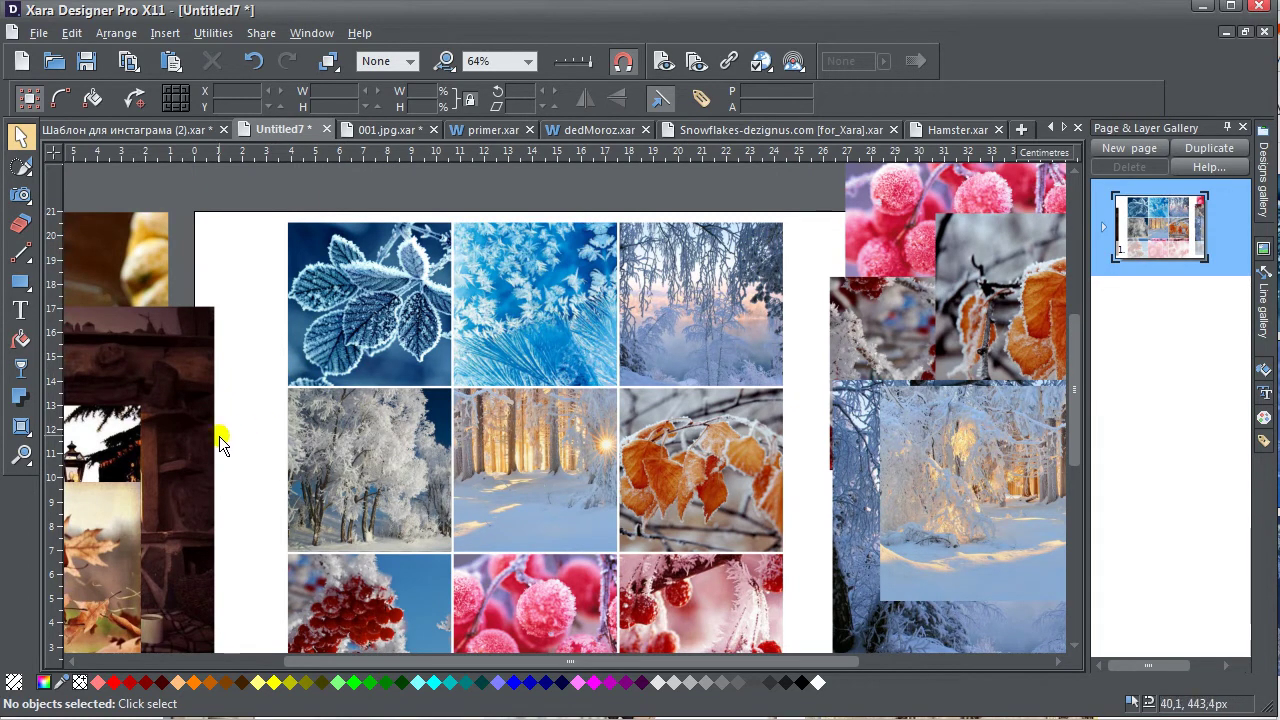
pyautogui.click(430, 312)
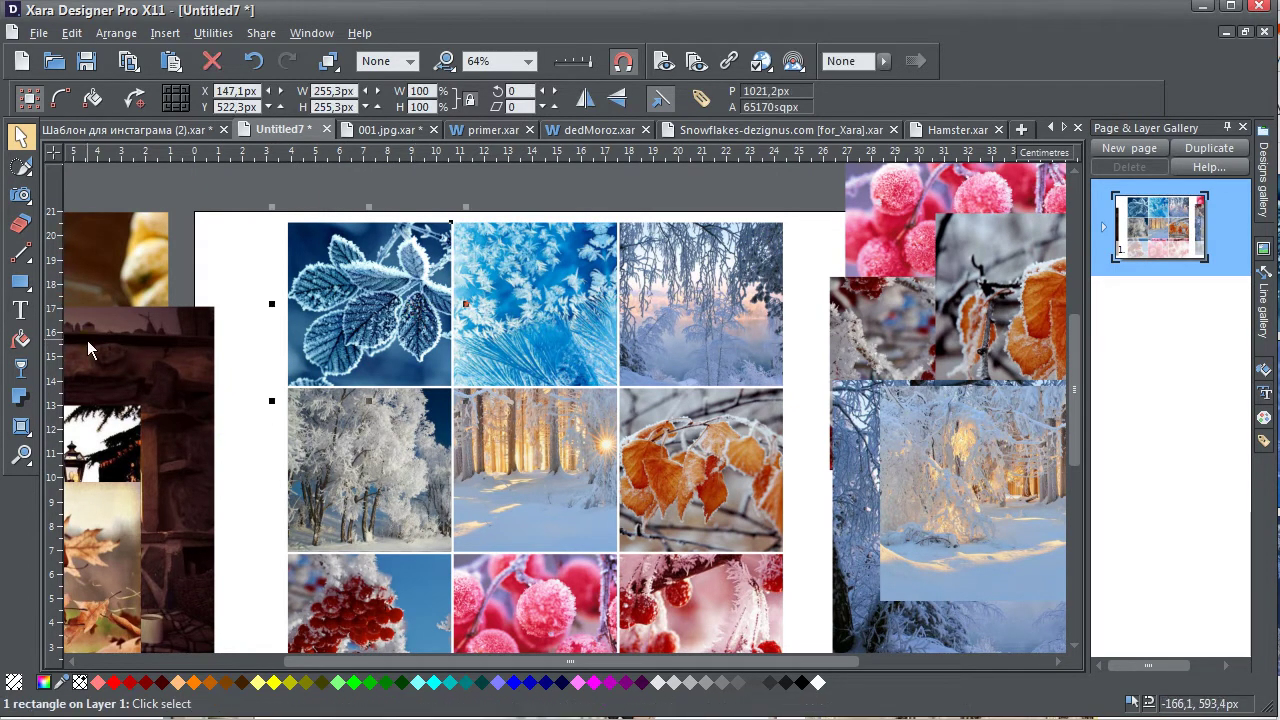
pyautogui.click(20, 340)
pyautogui.moveTo(363, 327); pyautogui.dragTo(362, 335)
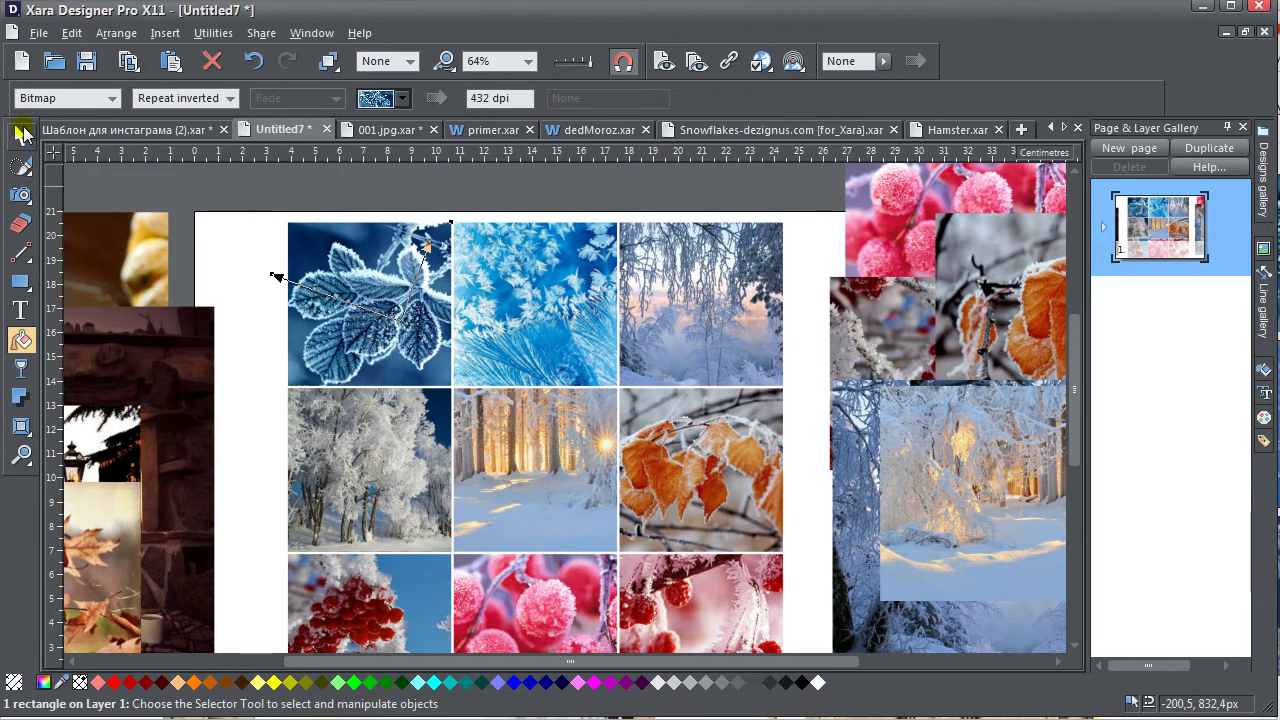
pyautogui.click(20, 134)
pyautogui.click(213, 231)
# Delete the leftover forest, snowy lake, white trees, orange leaves, frosted leaves and blue frost photos beside the page
pyautogui.scroll(-1, 571, 498)
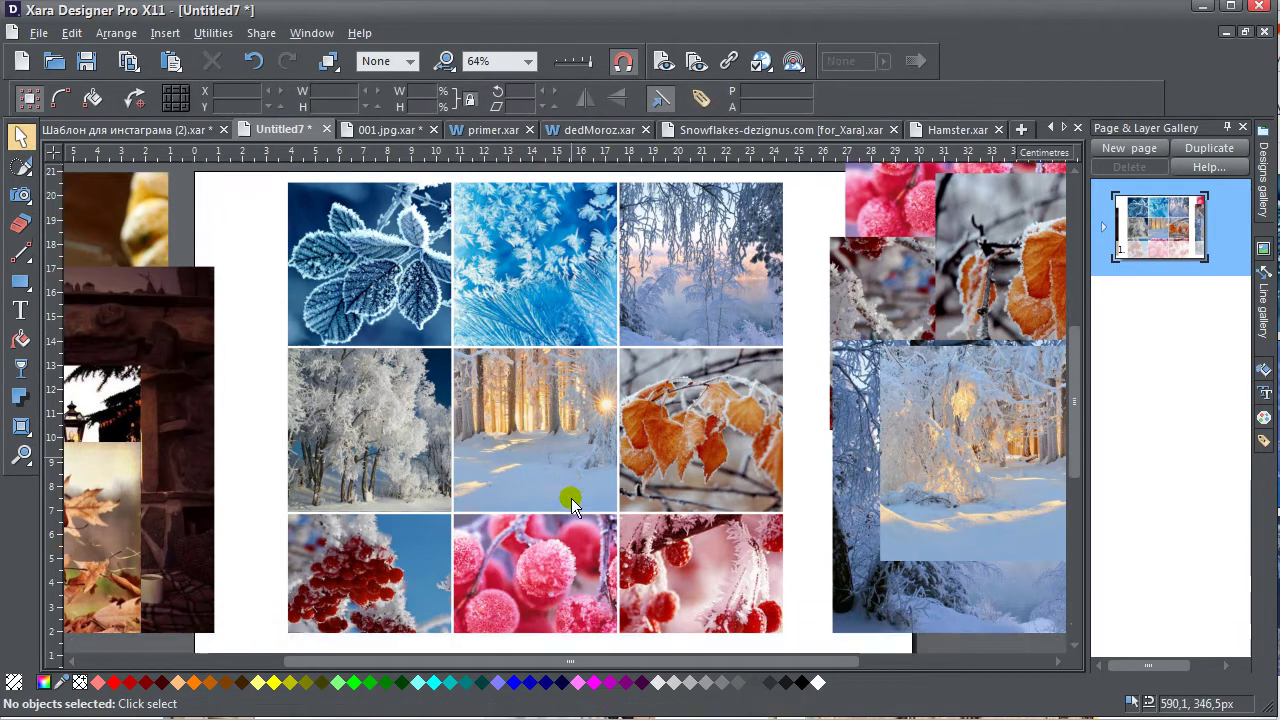
pyautogui.scroll(-2, 603, 492)
pyautogui.scroll(2, 603, 497)
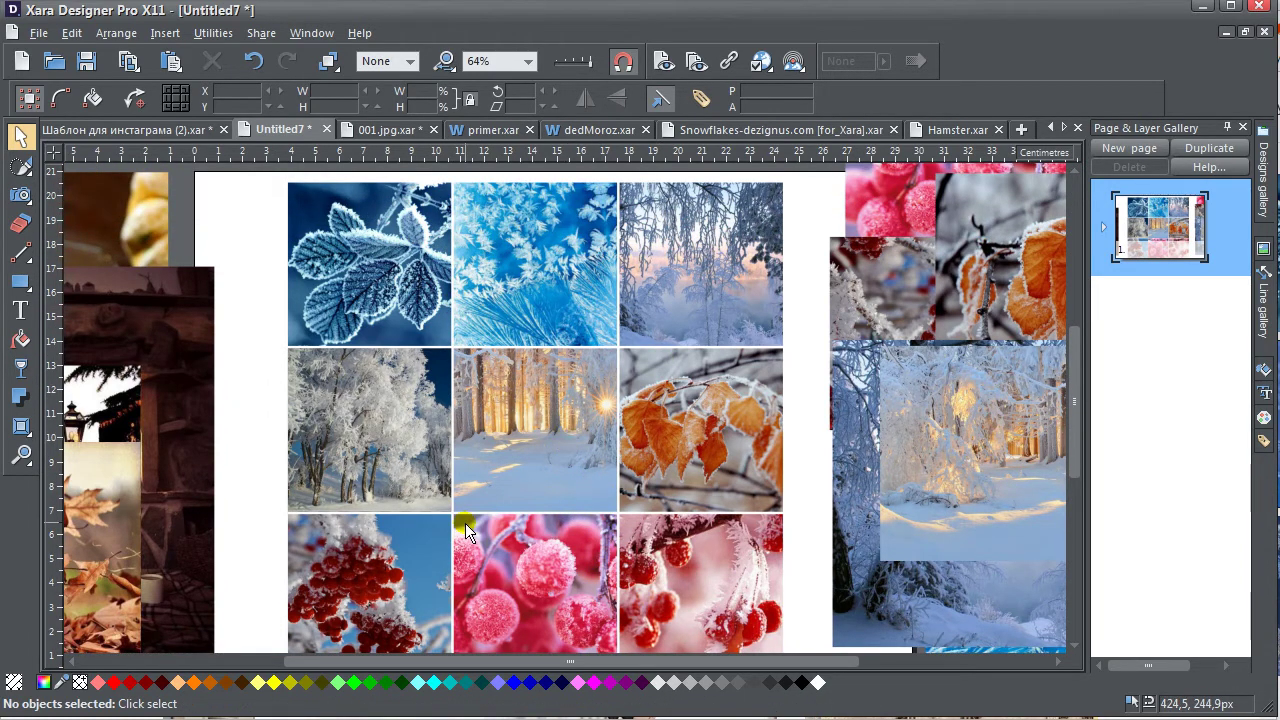
pyautogui.hscroll(3, 870, 402)
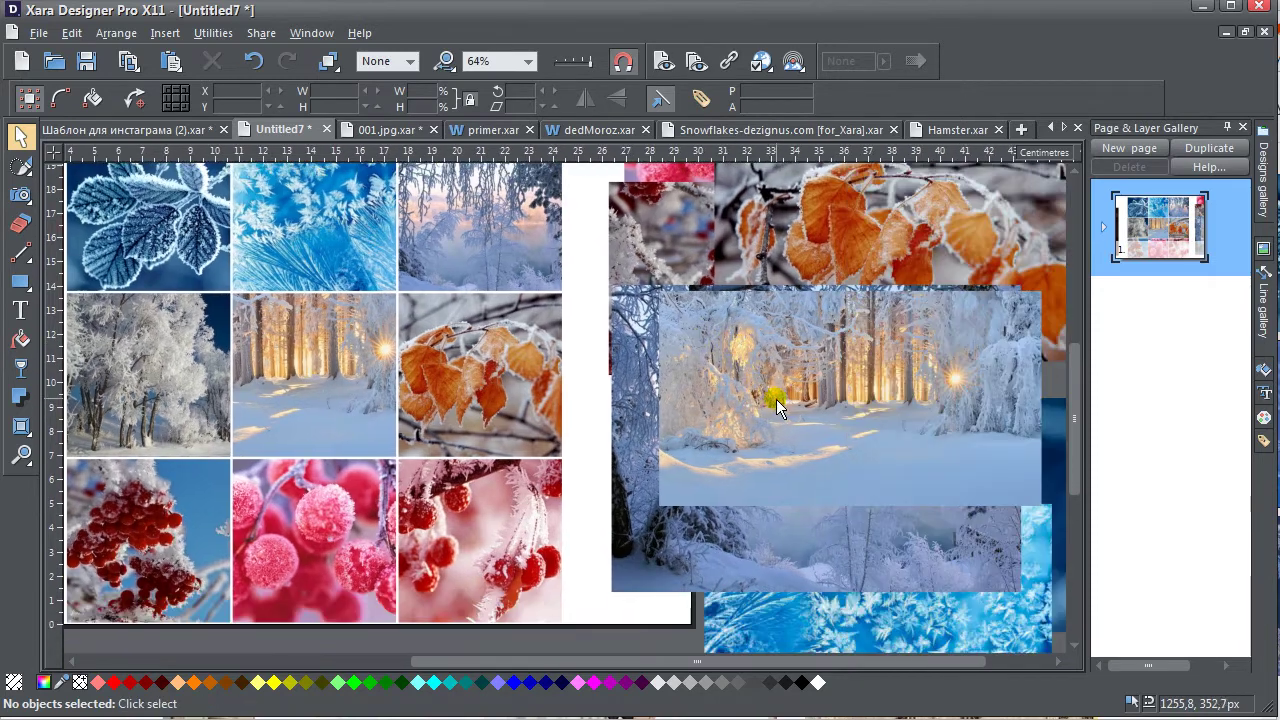
pyautogui.click(771, 403)
pyautogui.click(826, 411)
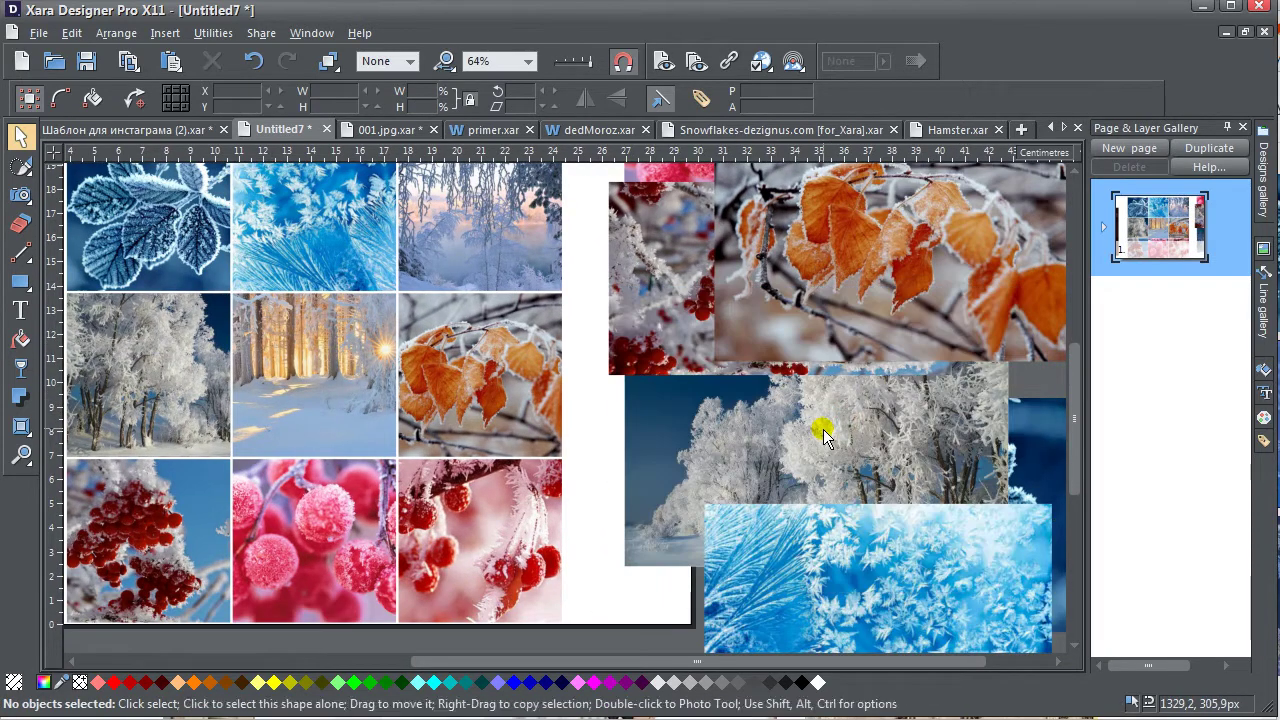
pyautogui.click(822, 432)
pyautogui.press('Delete')
pyautogui.click(836, 368)
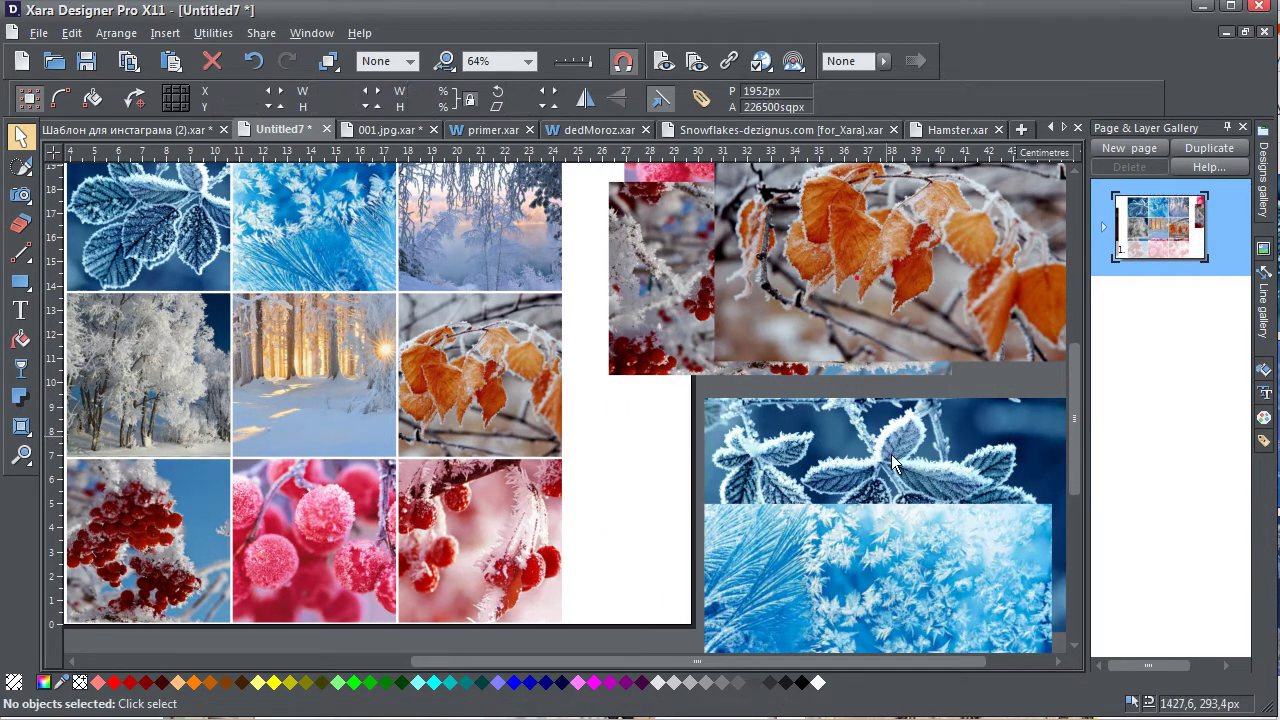
pyautogui.press('Delete')
pyautogui.click(894, 452)
pyautogui.press('Delete')
pyautogui.click(883, 583)
pyautogui.press('Delete')
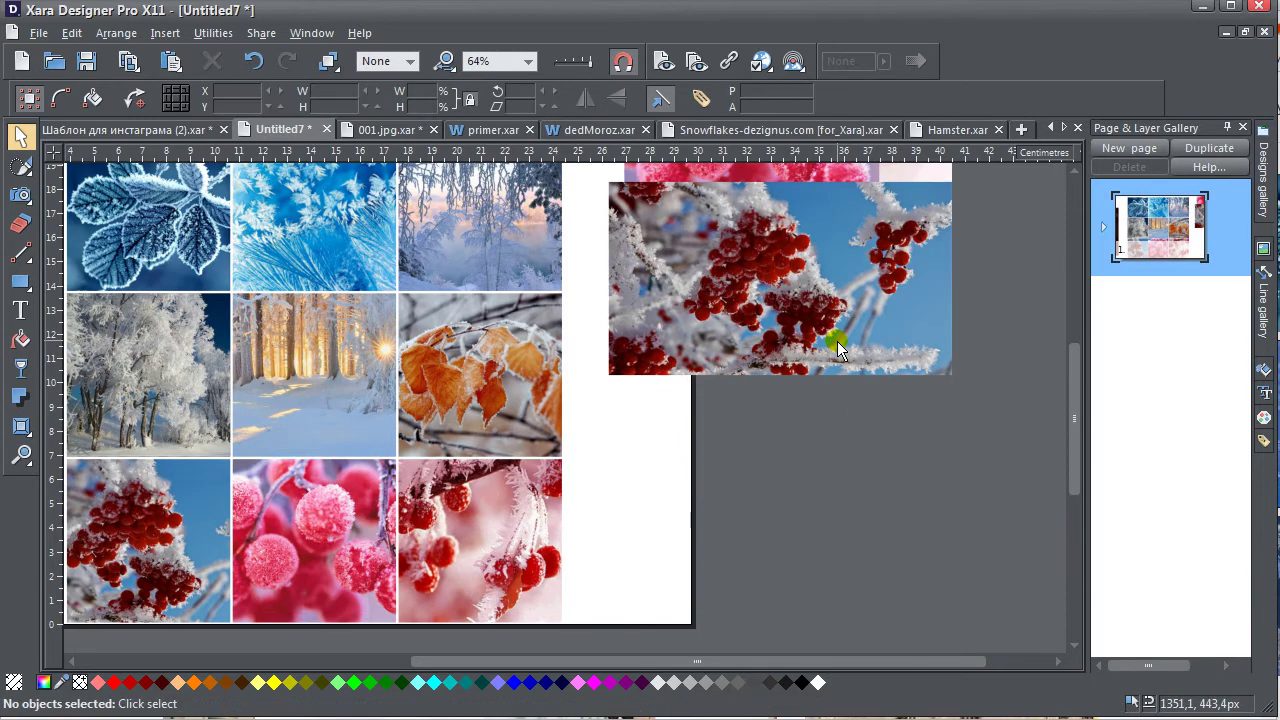
# Delete the leftover red berries, pink berries and berry branch photos beside the page
pyautogui.click(836, 343)
pyautogui.press('Delete')
pyautogui.click(782, 302)
pyautogui.scroll(2, 782, 302)
pyautogui.press('Delete')
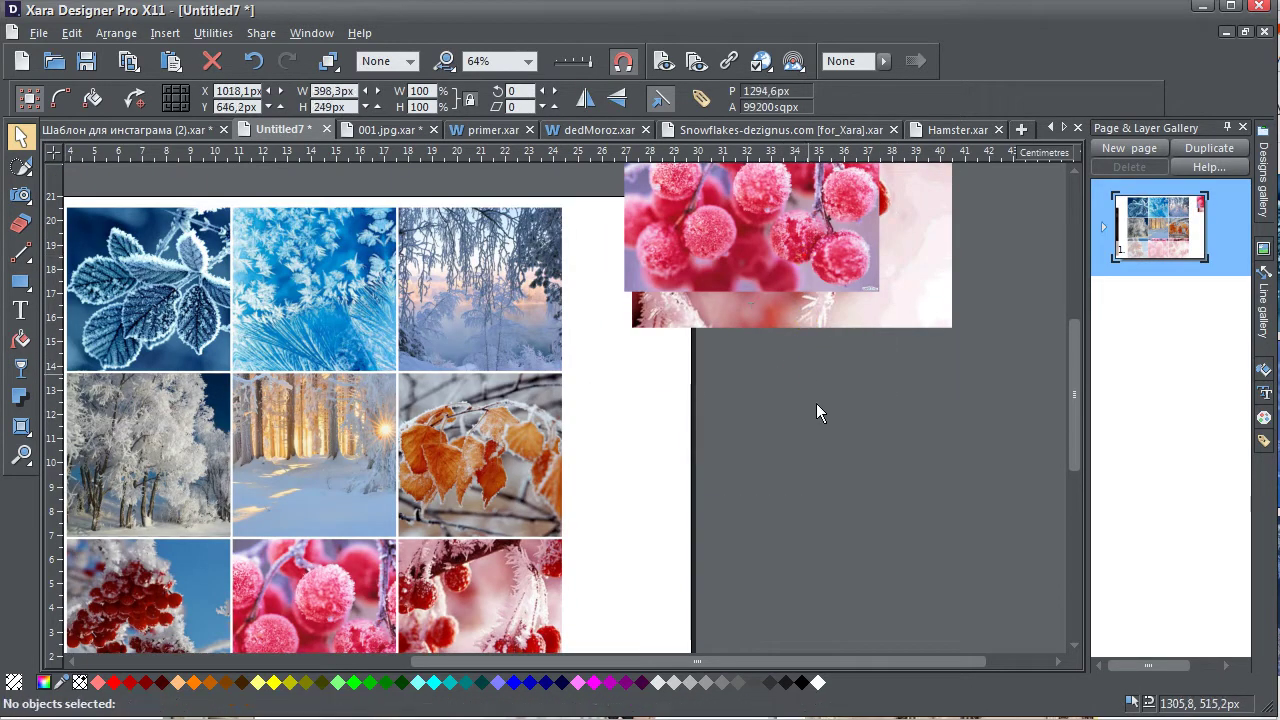
pyautogui.moveTo(697, 468); pyautogui.dragTo(870, 462)
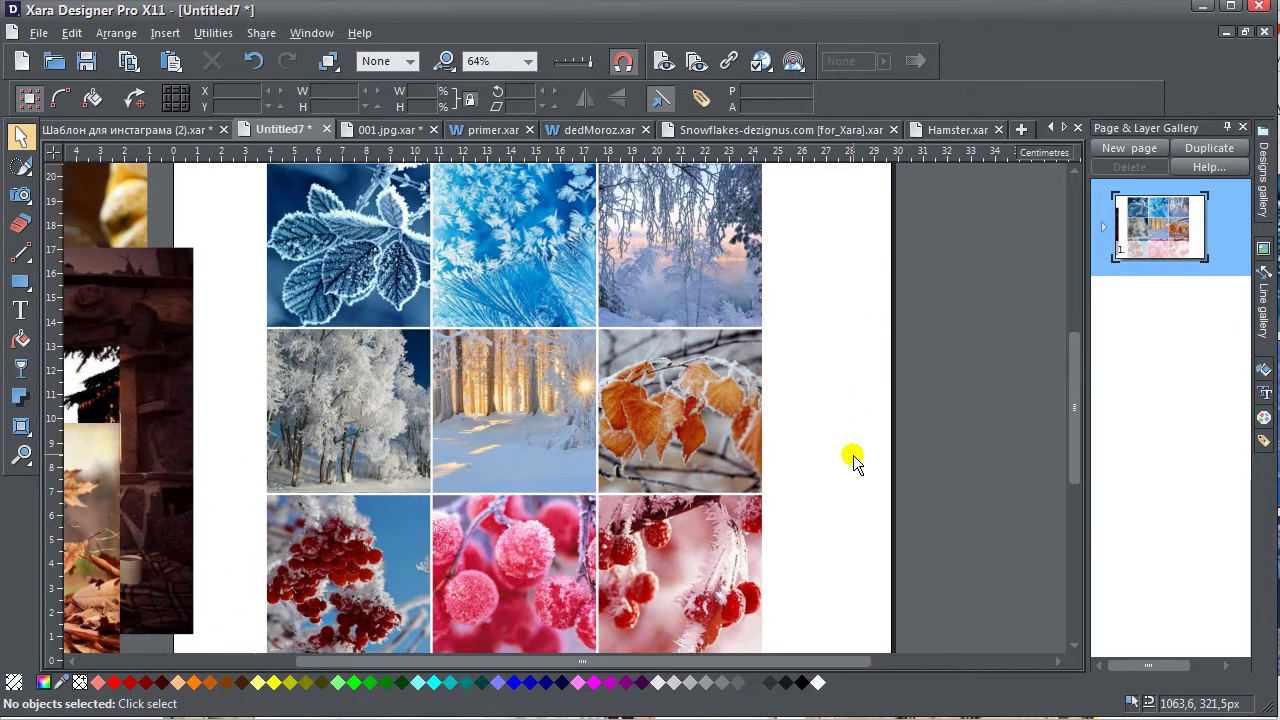
pyautogui.scroll(-1, 836, 388)
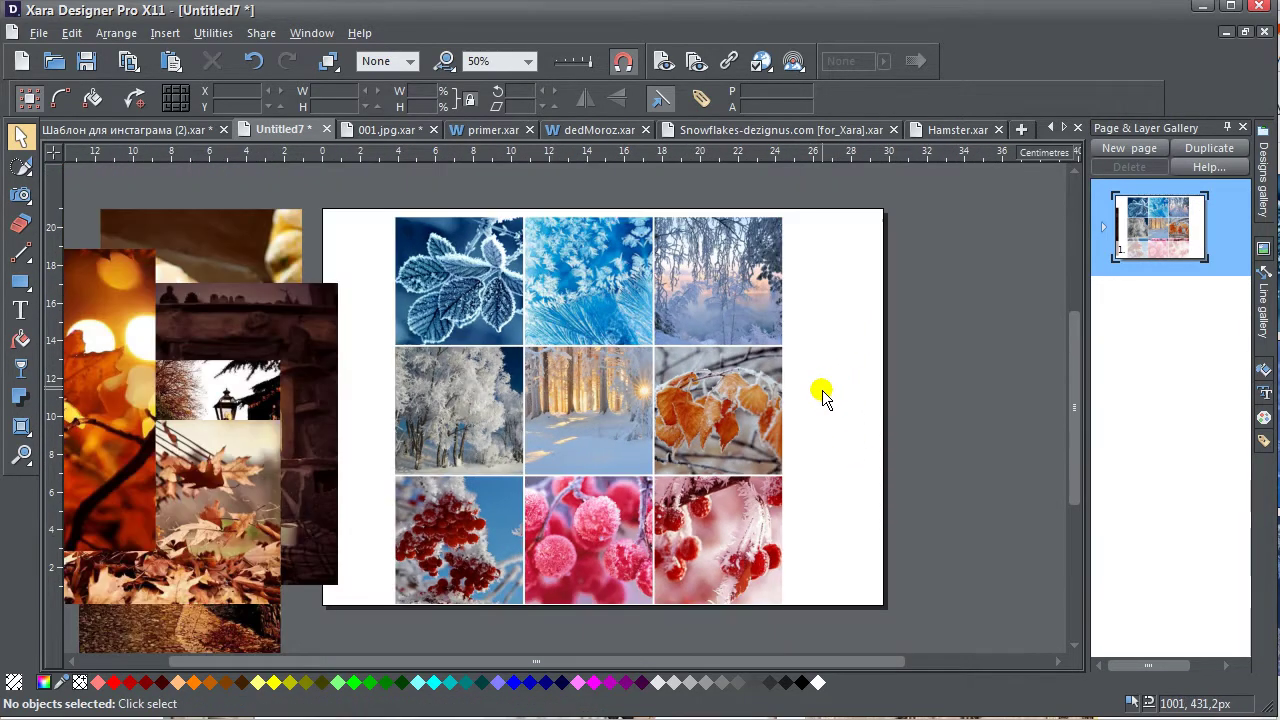
pyautogui.click(822, 391)
pyautogui.scroll(3, 563, 423)
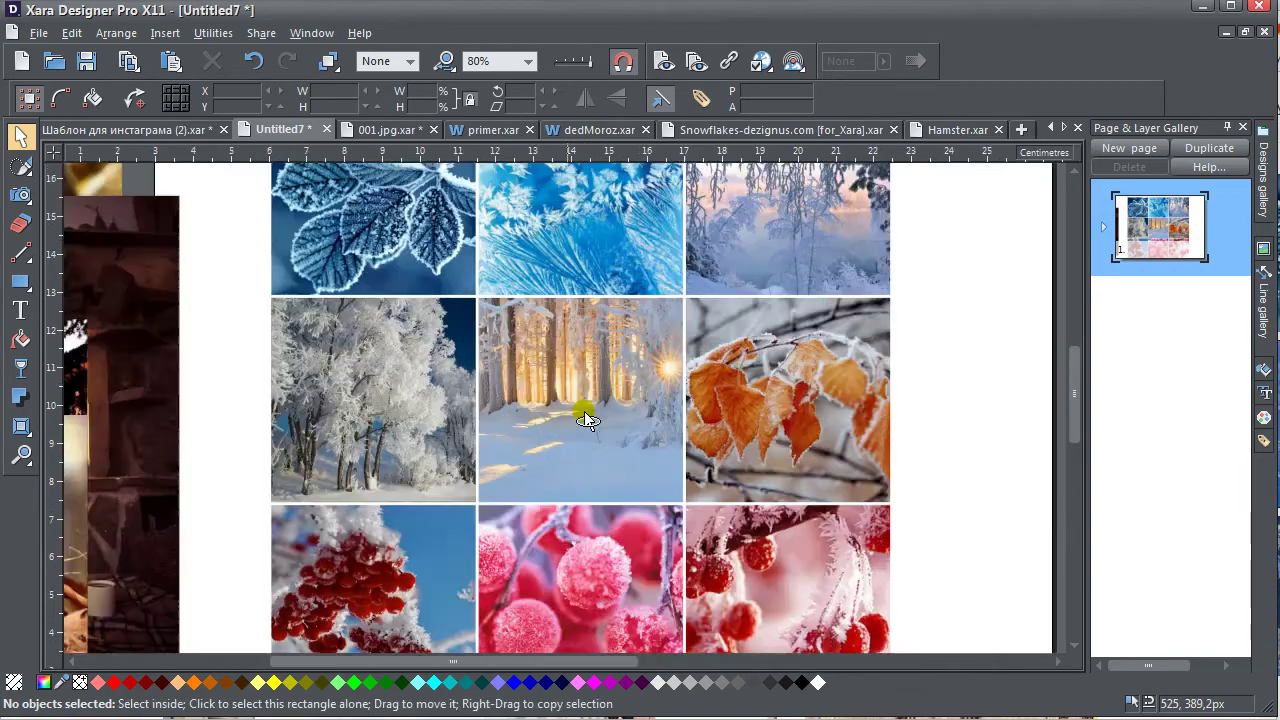
pyautogui.scroll(-1, 585, 418)
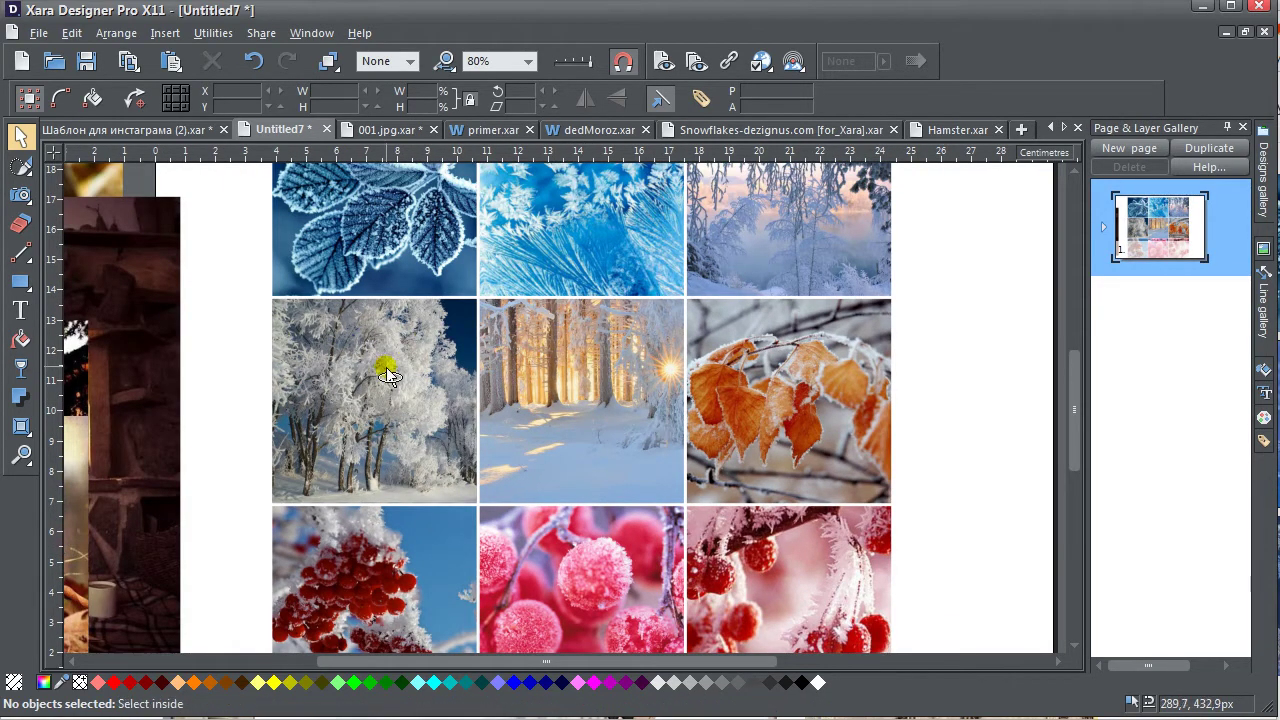
pyautogui.scroll(-1, 388, 375)
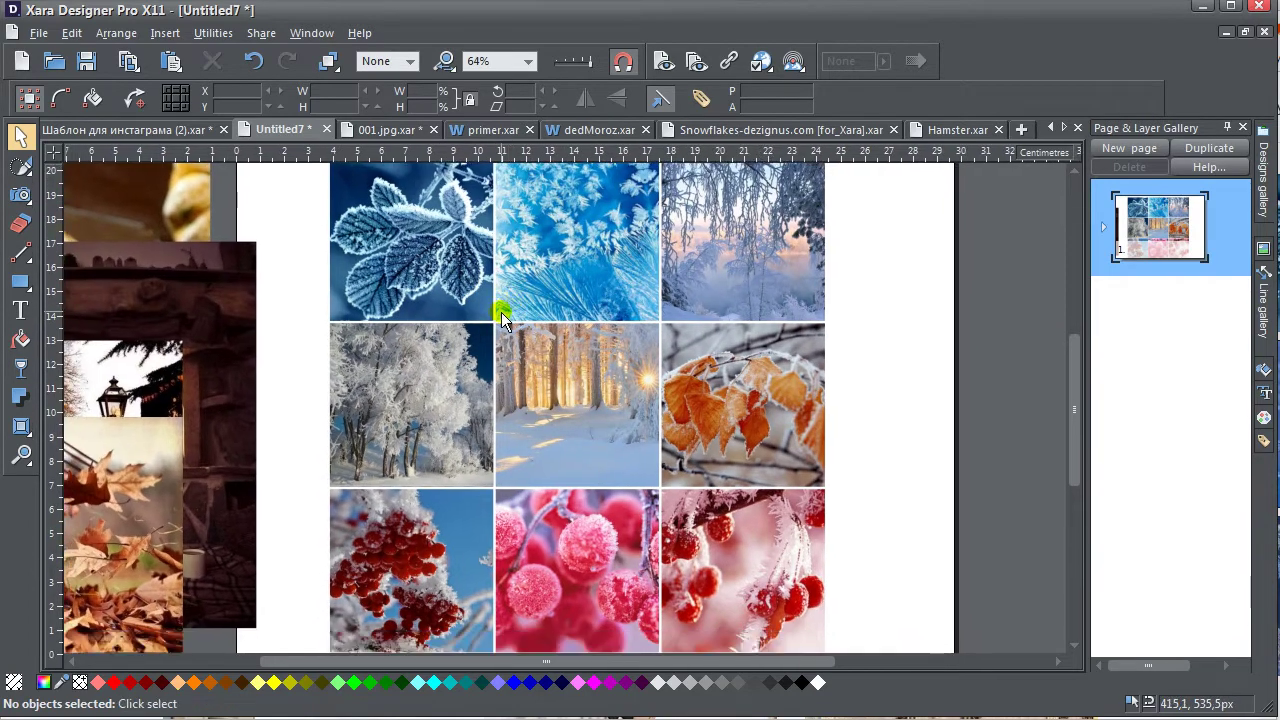
# Shrink the six autumn photos beside the page to about 421 × 497 px overall, move them clear of the page and deselect them
pyautogui.scroll(-1, 420, 342)
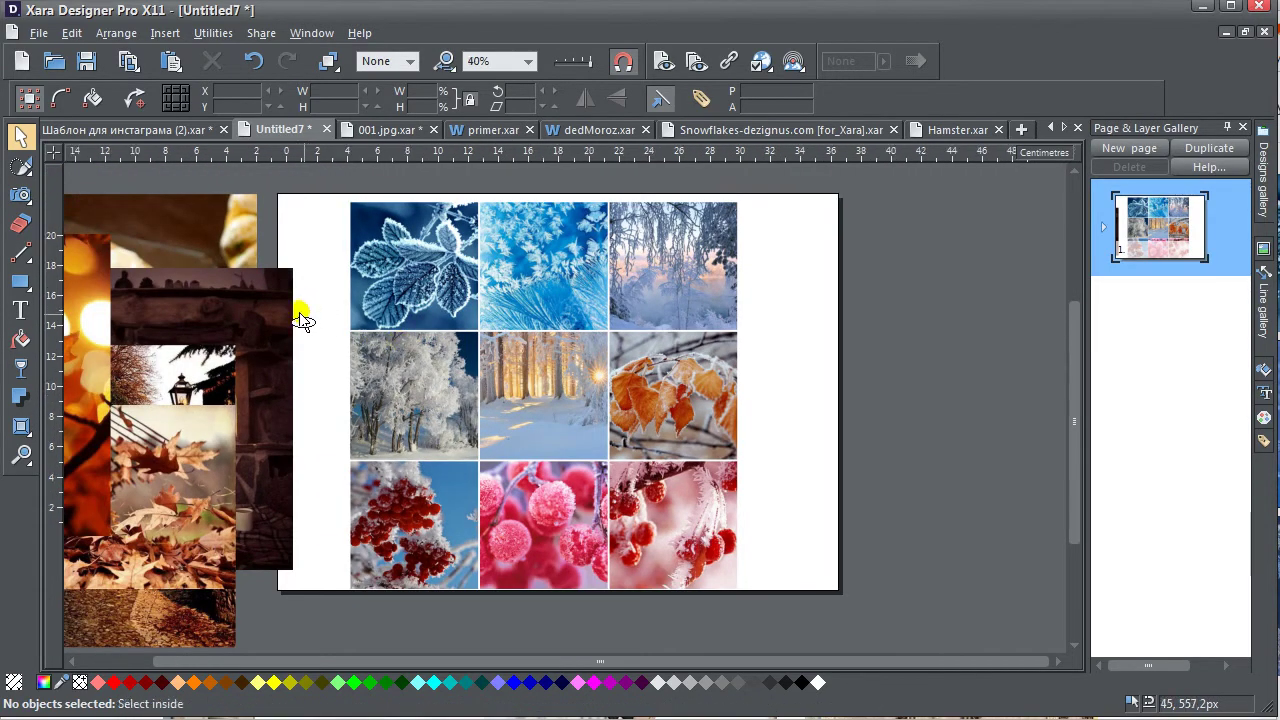
pyautogui.scroll(-2, 300, 314)
pyautogui.moveTo(112, 205); pyautogui.dragTo(224, 480)
pyautogui.moveTo(170, 381); pyautogui.dragTo(210, 378)
pyautogui.scroll(2, 429, 414)
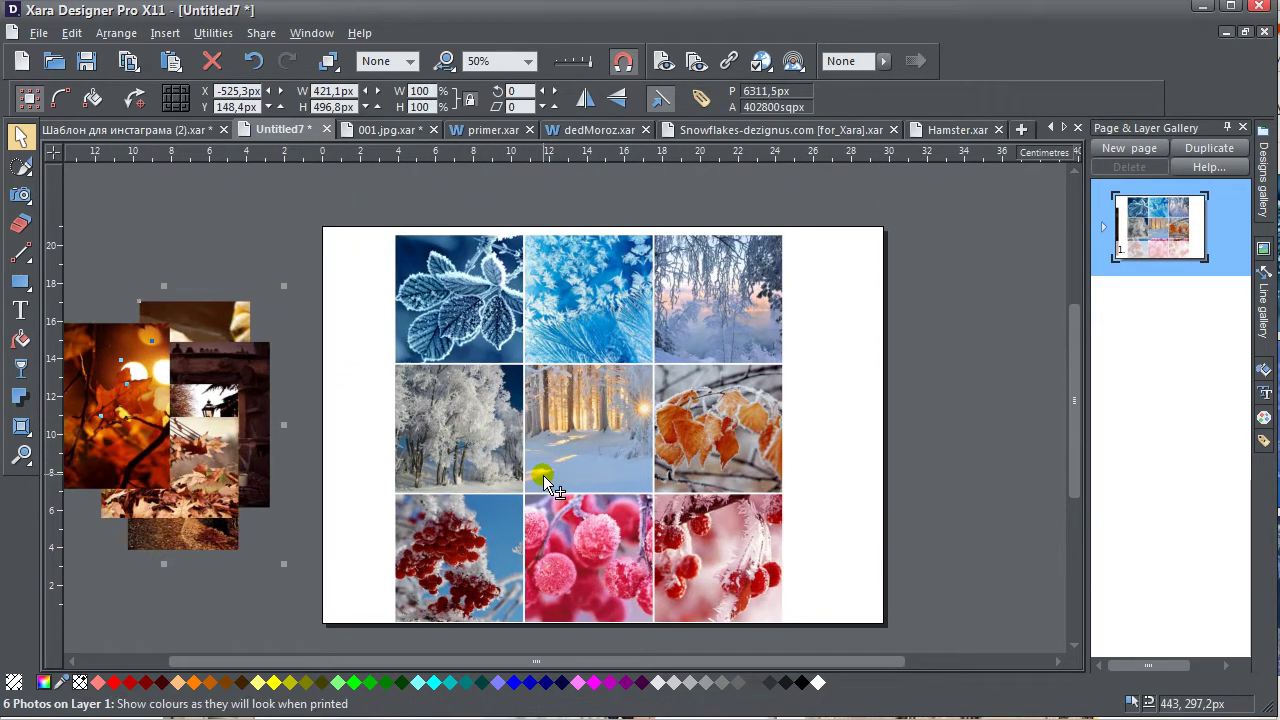
pyautogui.scroll(1, 543, 475)
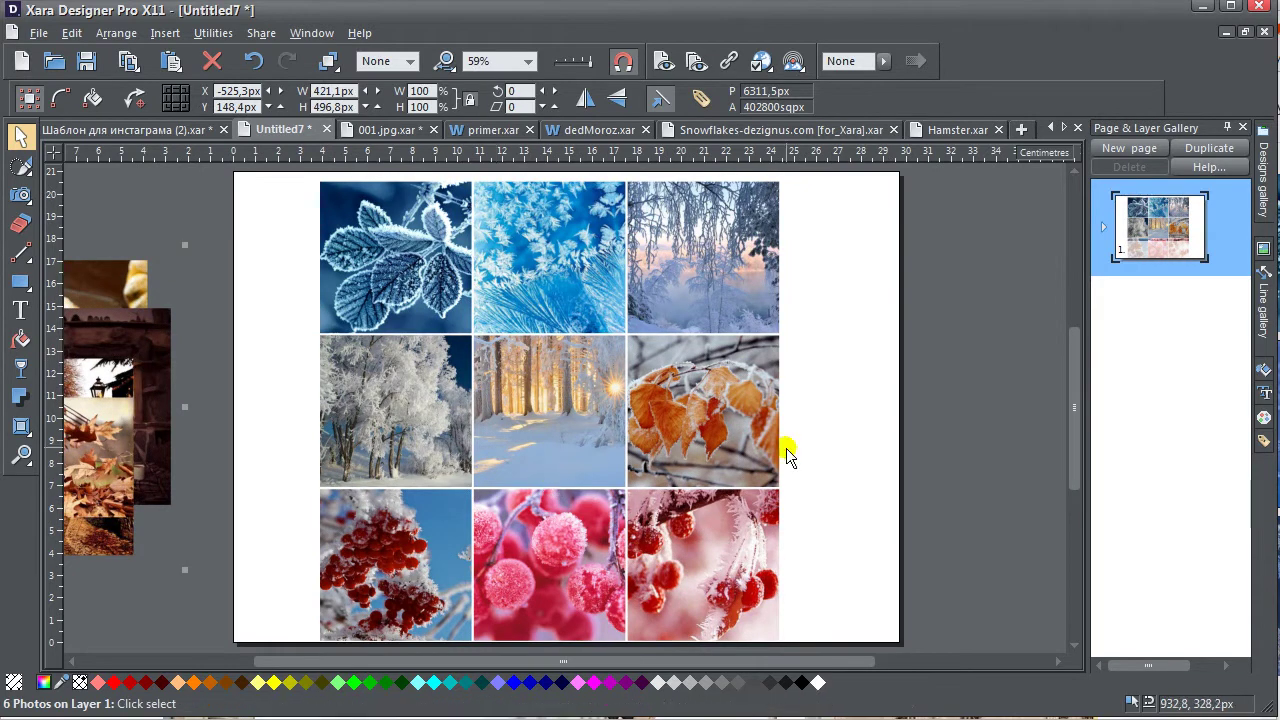
pyautogui.click(845, 420)
pyautogui.moveTo(840, 420); pyautogui.dragTo(888, 433)
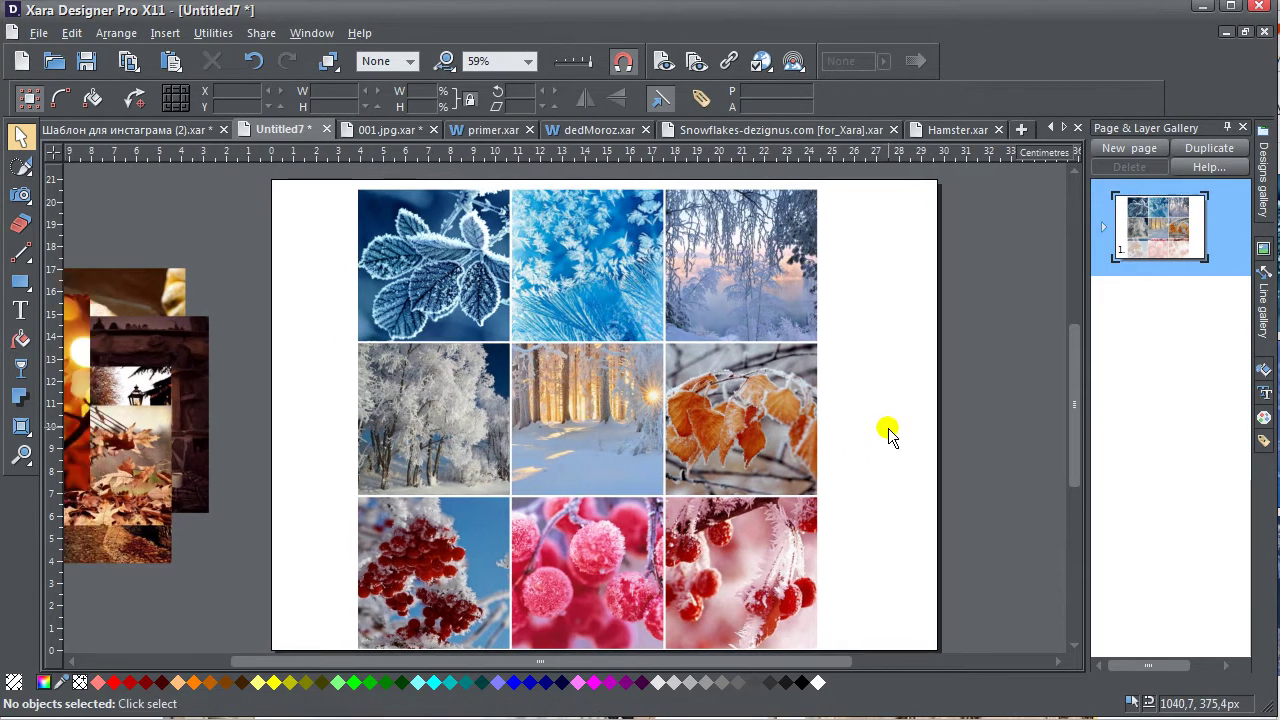
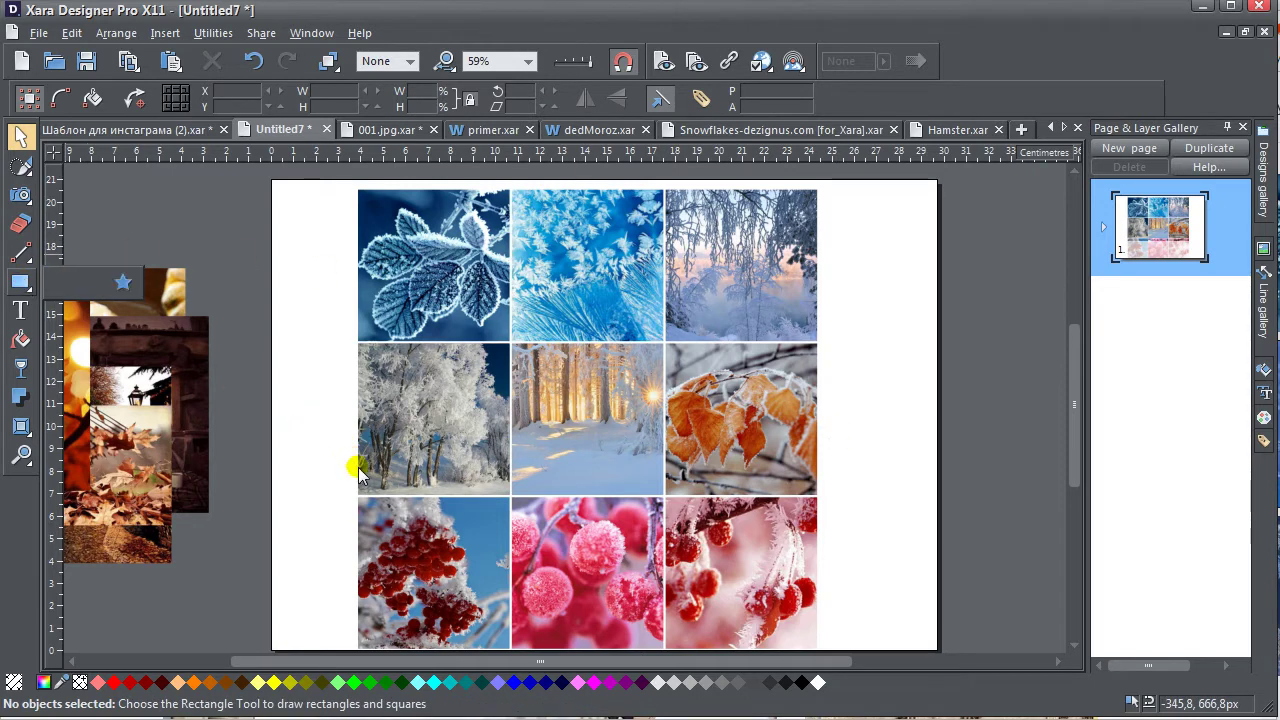
# Draw a rectangle about 35 px high over the lower part of the middle row and widen it across the first two tiles to about 514 px
pyautogui.press('m')
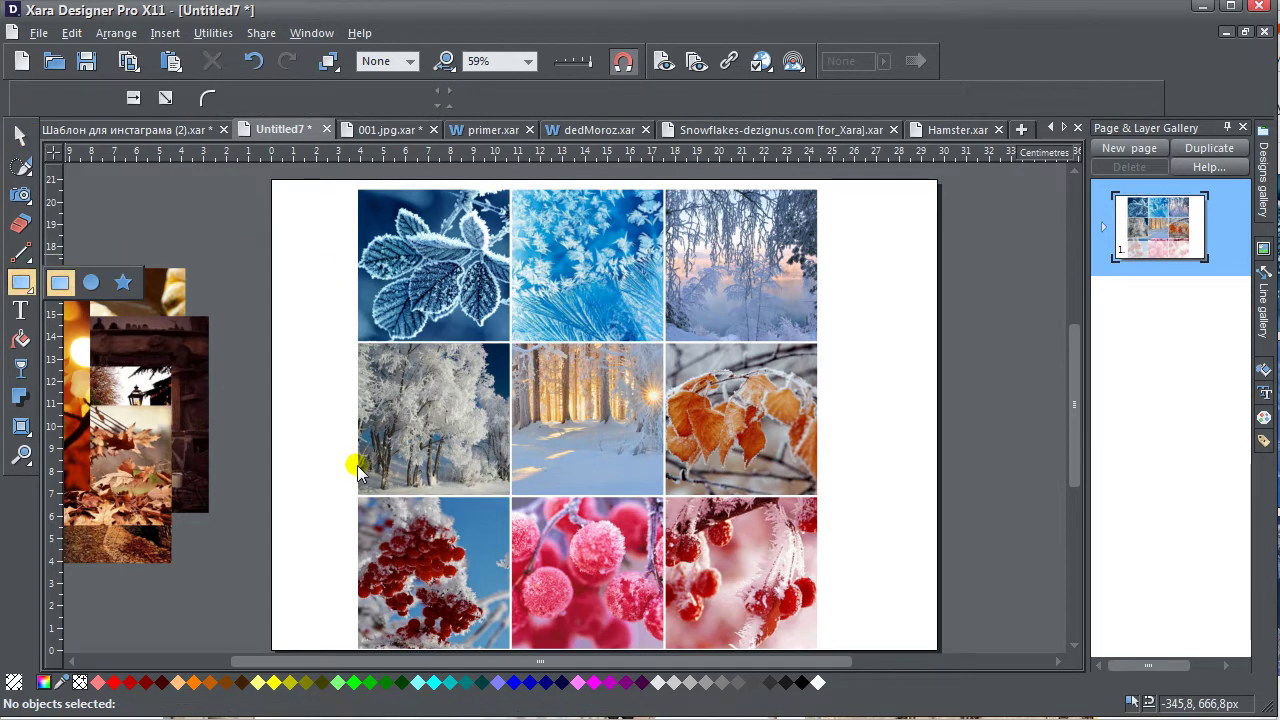
pyautogui.moveTo(358, 470); pyautogui.dragTo(434, 452)
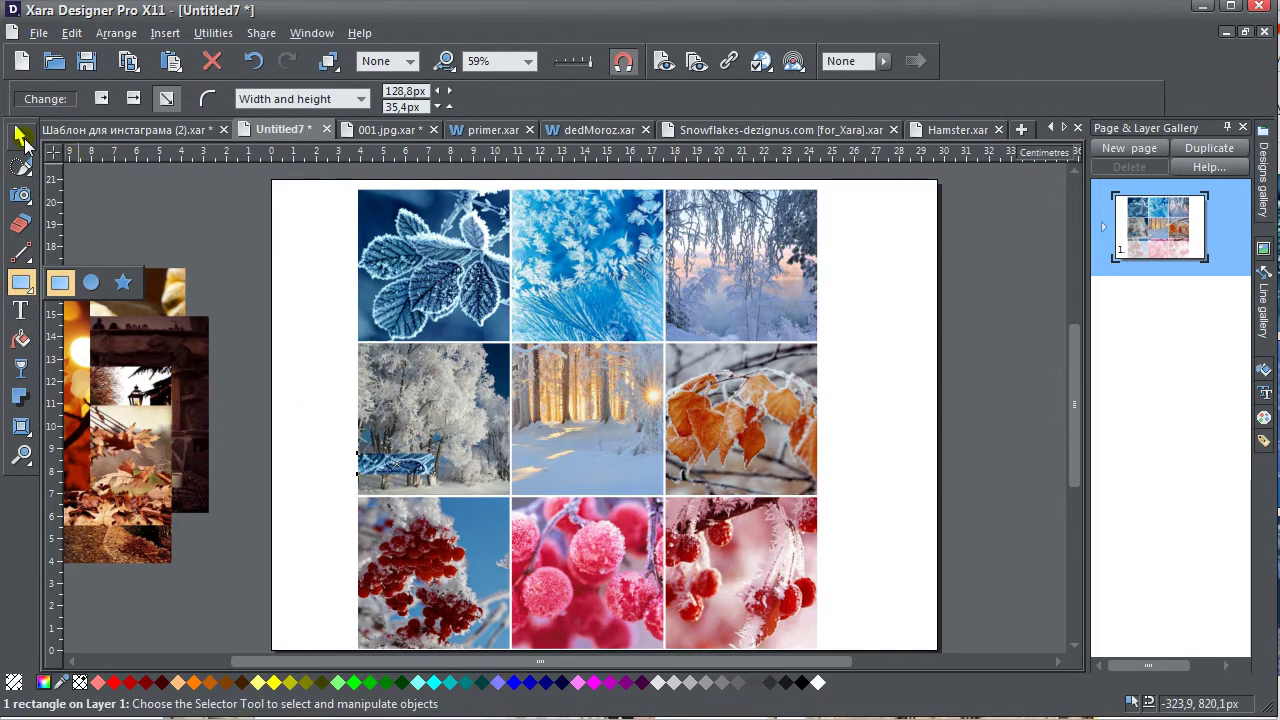
pyautogui.click(22, 140)
pyautogui.moveTo(436, 464); pyautogui.dragTo(675, 474)
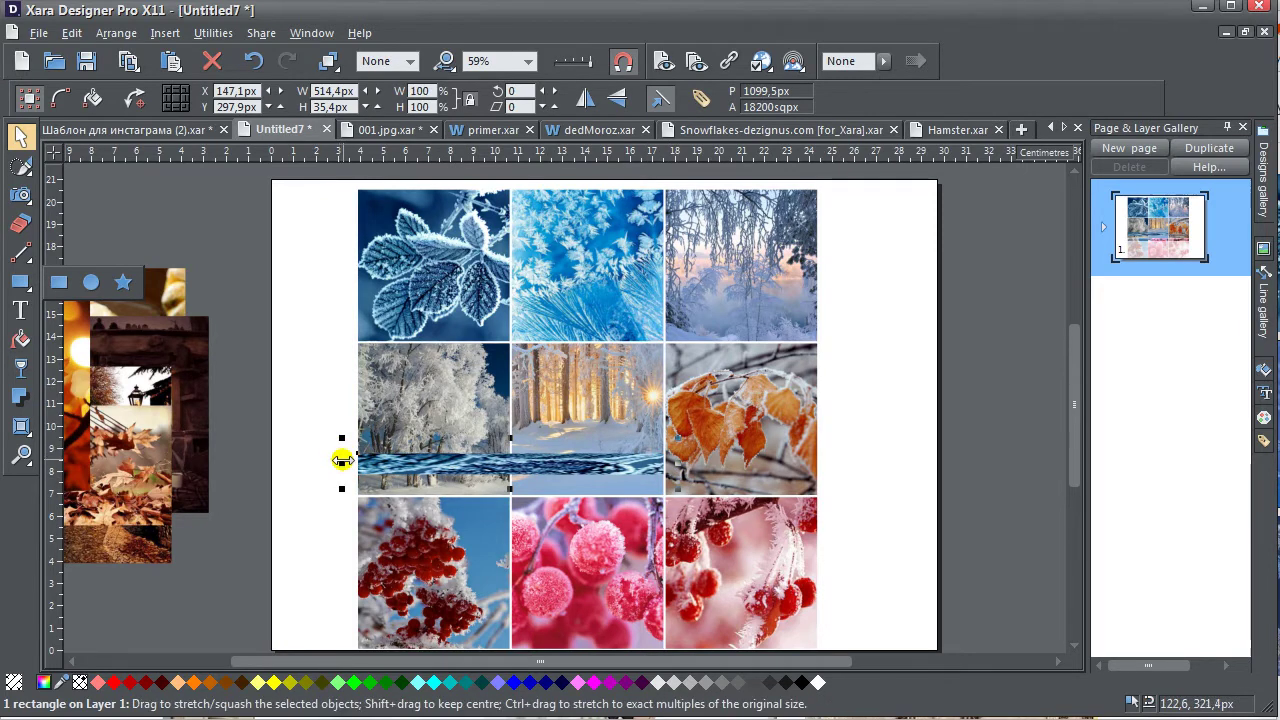
# Stretch the rectangle down to the middle row's lower edge and slightly upward, to about 73 px high
pyautogui.moveTo(342, 460); pyautogui.dragTo(343, 463)
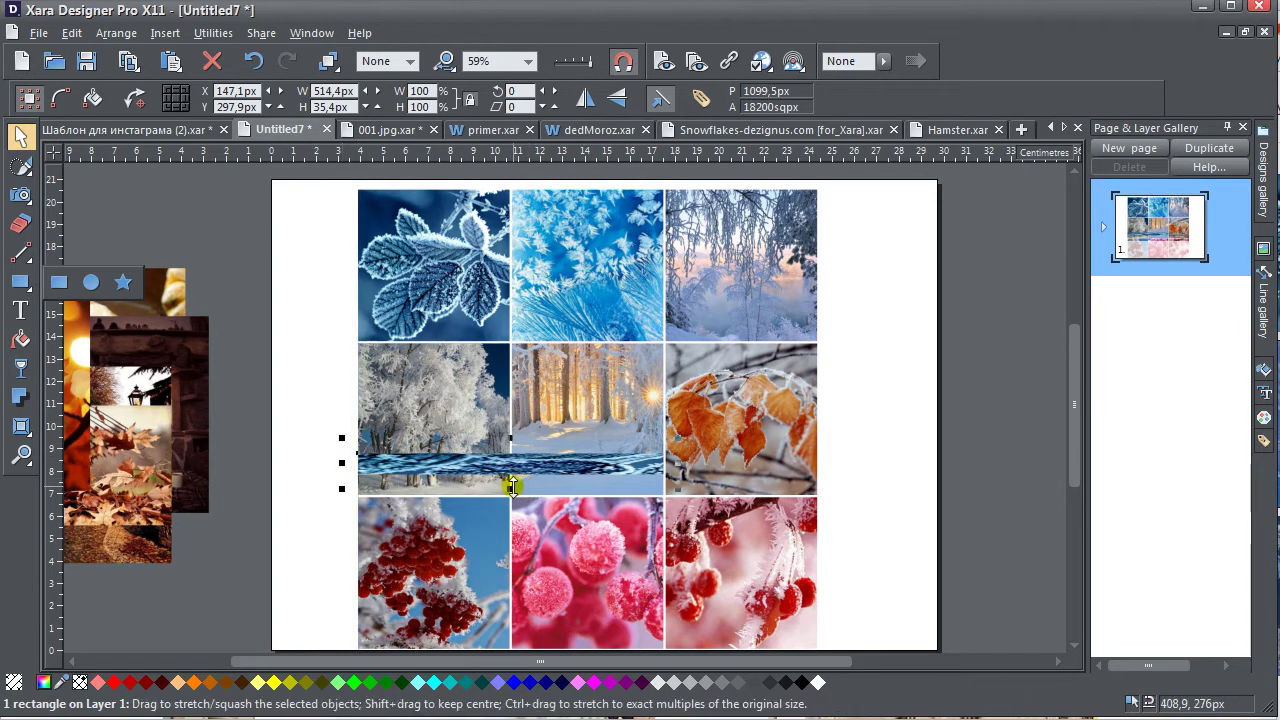
pyautogui.moveTo(511, 486); pyautogui.dragTo(515, 508)
pyautogui.scroll(3, 531, 487)
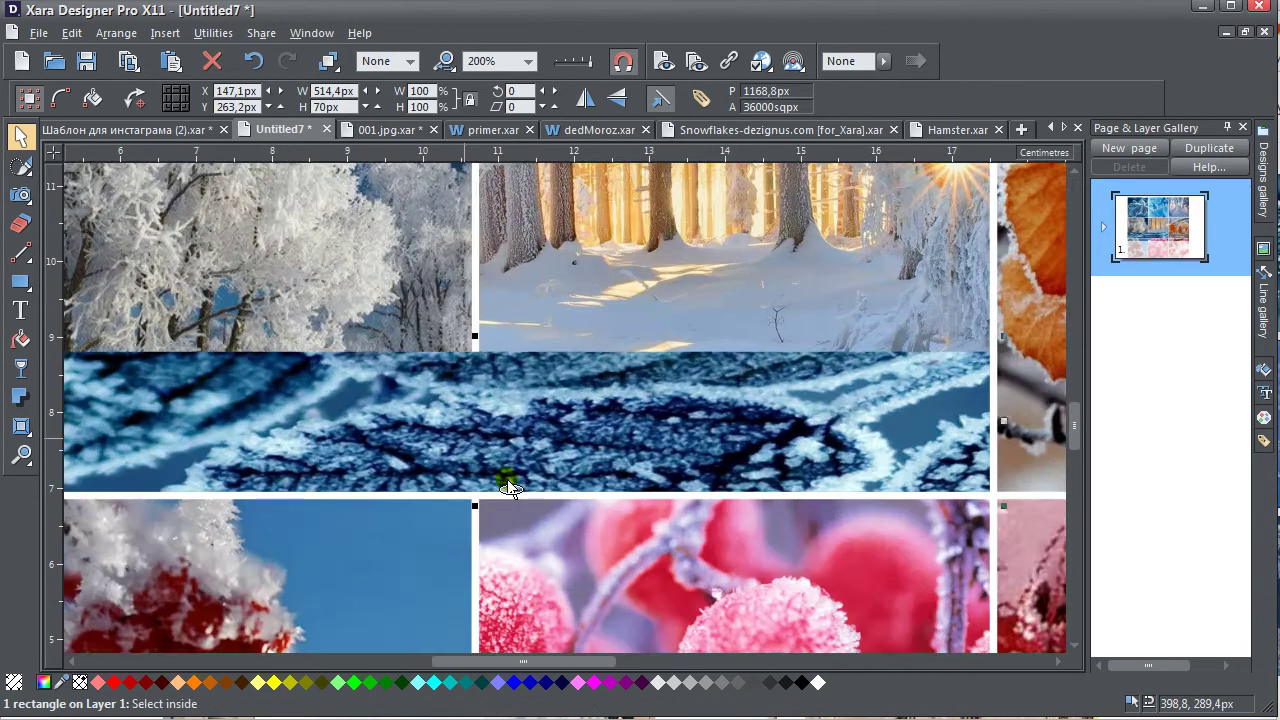
pyautogui.moveTo(508, 443); pyautogui.dragTo(514, 446)
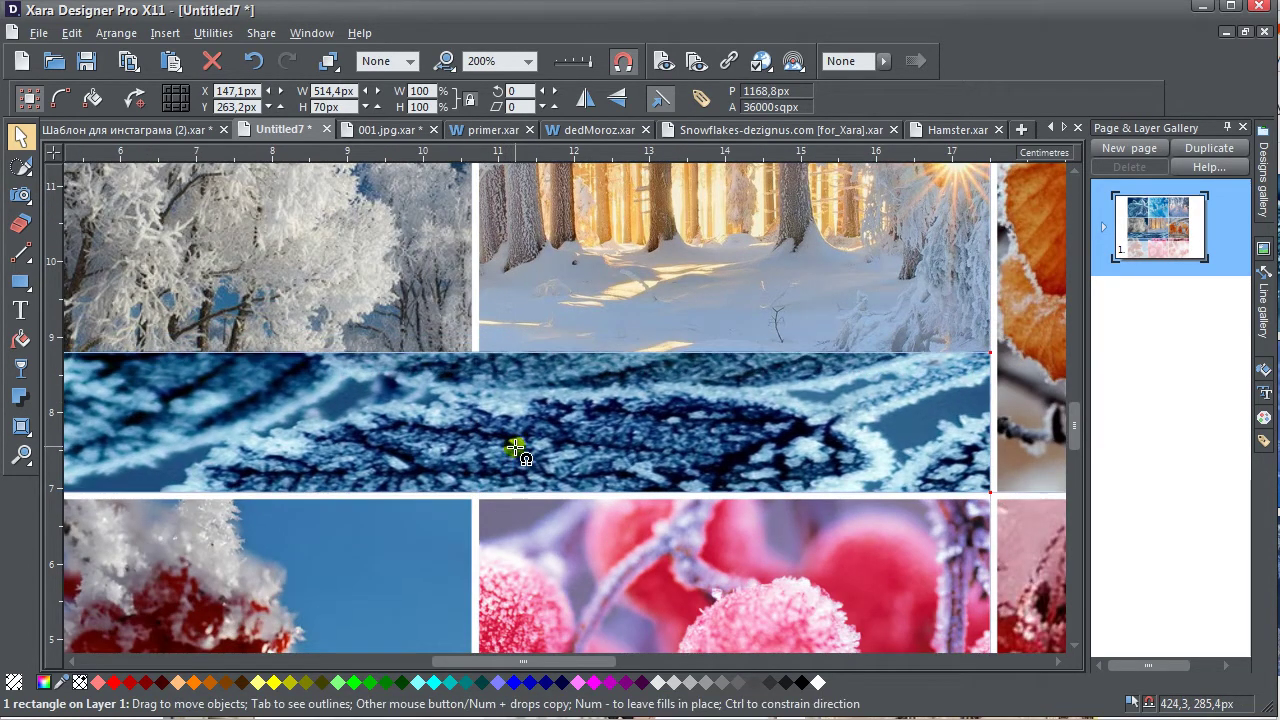
pyautogui.moveTo(476, 349)
pyautogui.mouseDown()
pyautogui.moveTo(476, 327)
pyautogui.moveTo(478, 345)
pyautogui.mouseUp()
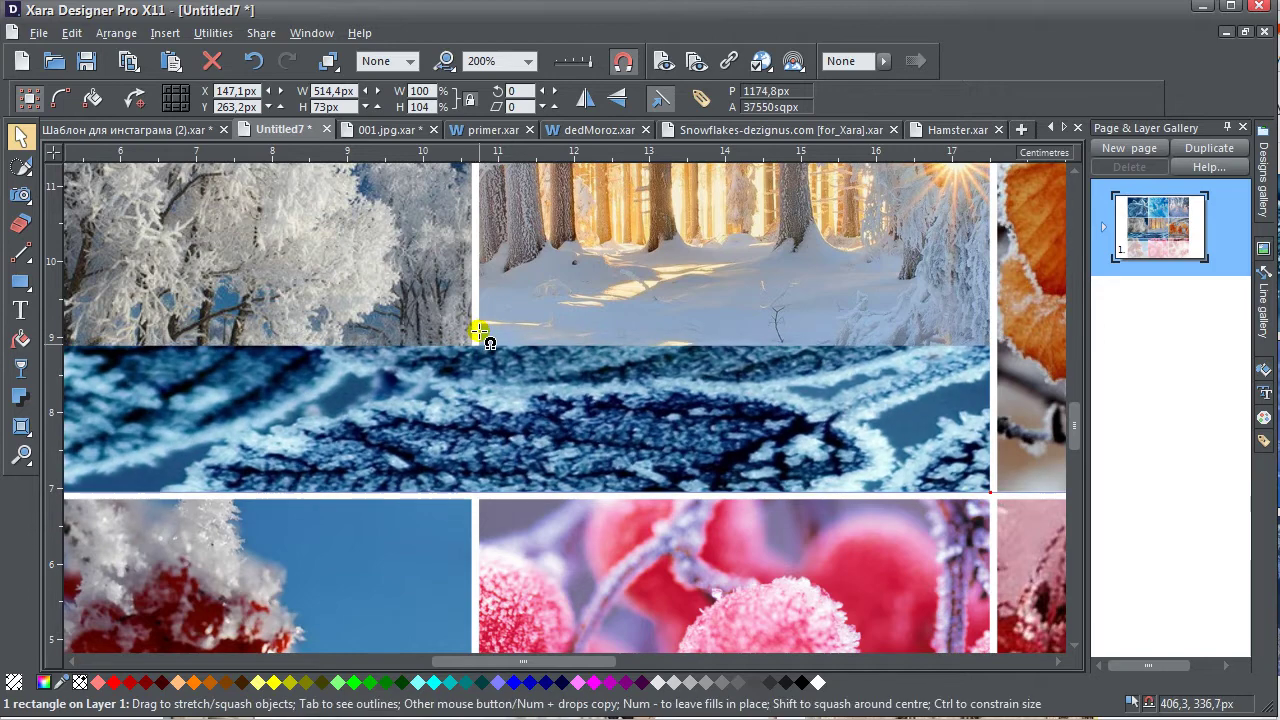
# Redraw the rectangle's frosted leaves fill in proportion and set its tiling to Repeat inverted
pyautogui.click(20, 343)
pyautogui.moveTo(290, 435); pyautogui.dragTo(513, 440)
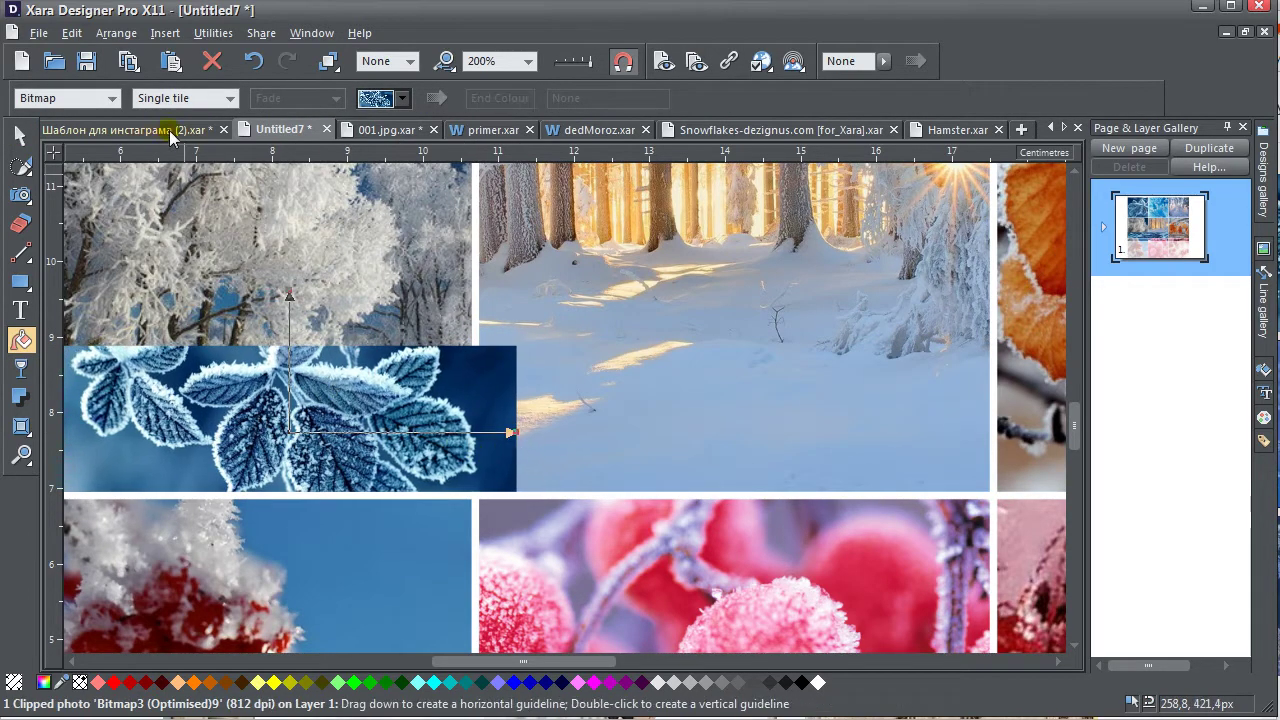
pyautogui.click(226, 98)
pyautogui.click(231, 143)
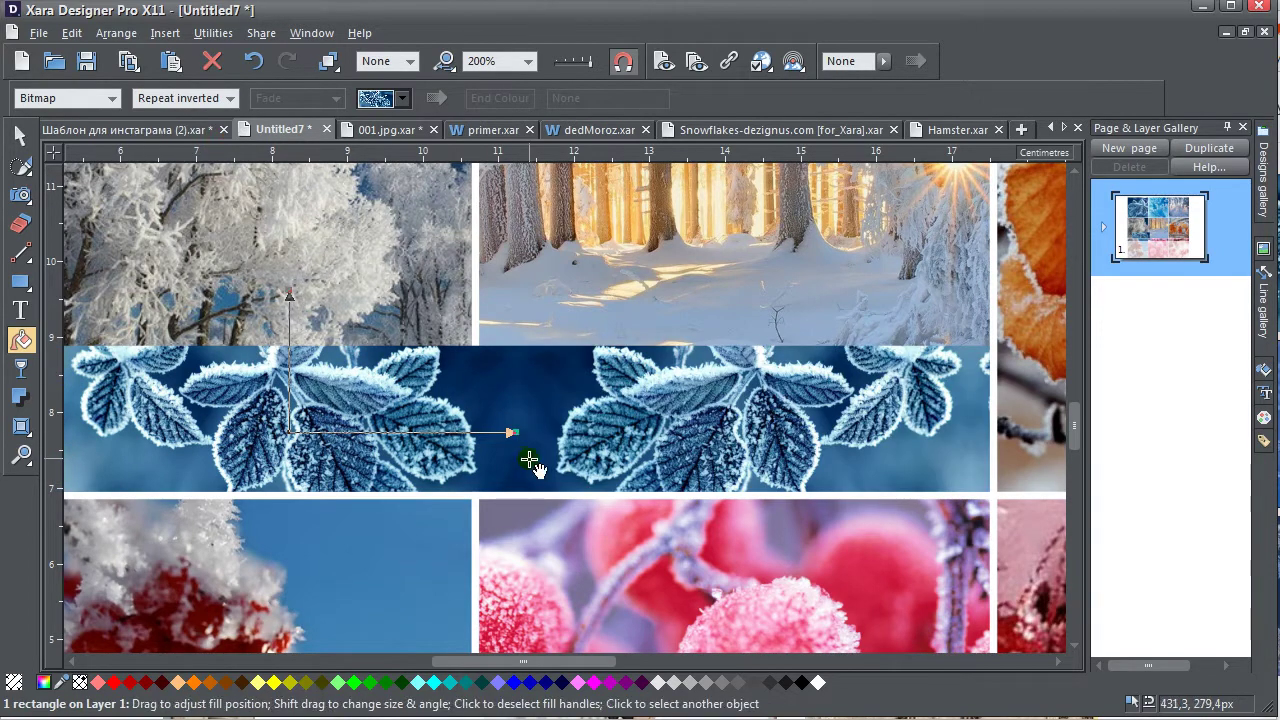
# Rotate the rectangle's leaf fill counterclockwise, enlarge it to about 456 dpi and shift it toward the strip's centre
pyautogui.moveTo(515, 433); pyautogui.dragTo(640, 228)
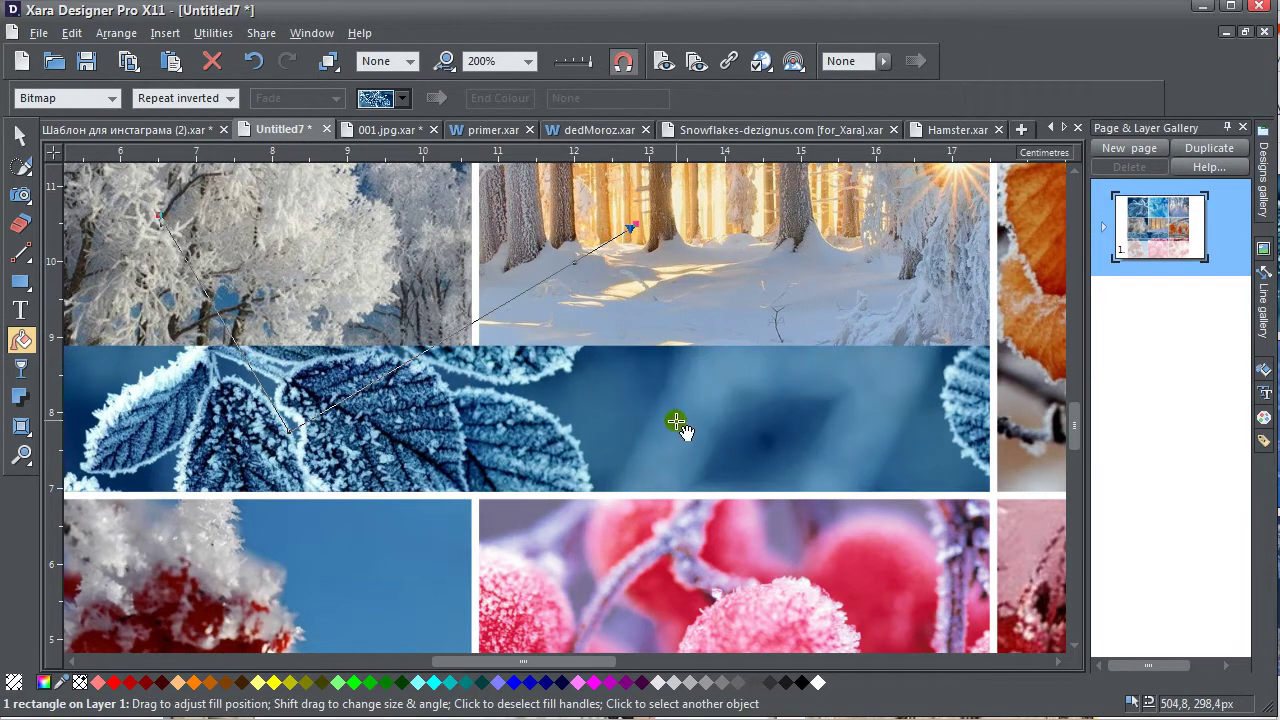
pyautogui.moveTo(677, 423); pyautogui.dragTo(831, 403)
pyautogui.scroll(-2, 828, 405)
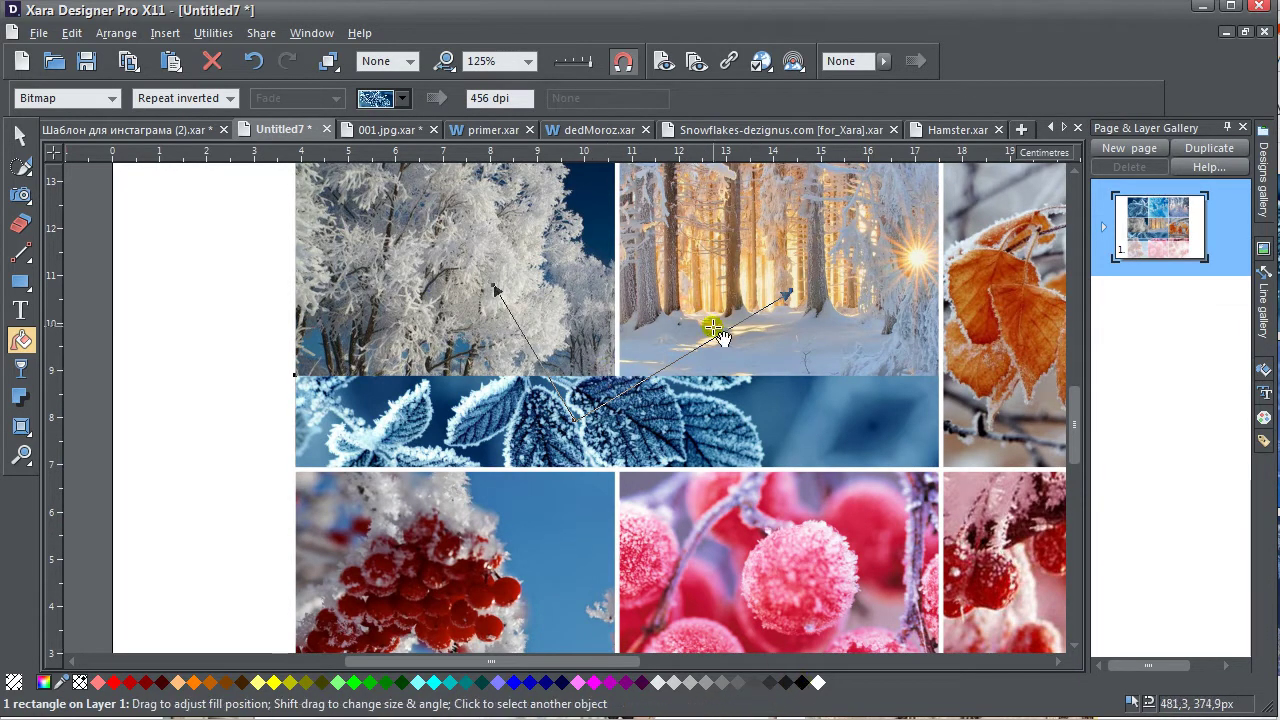
# Tint the rectangle's leaf fill dark blue and deselect the rectangle
pyautogui.click(790, 289)
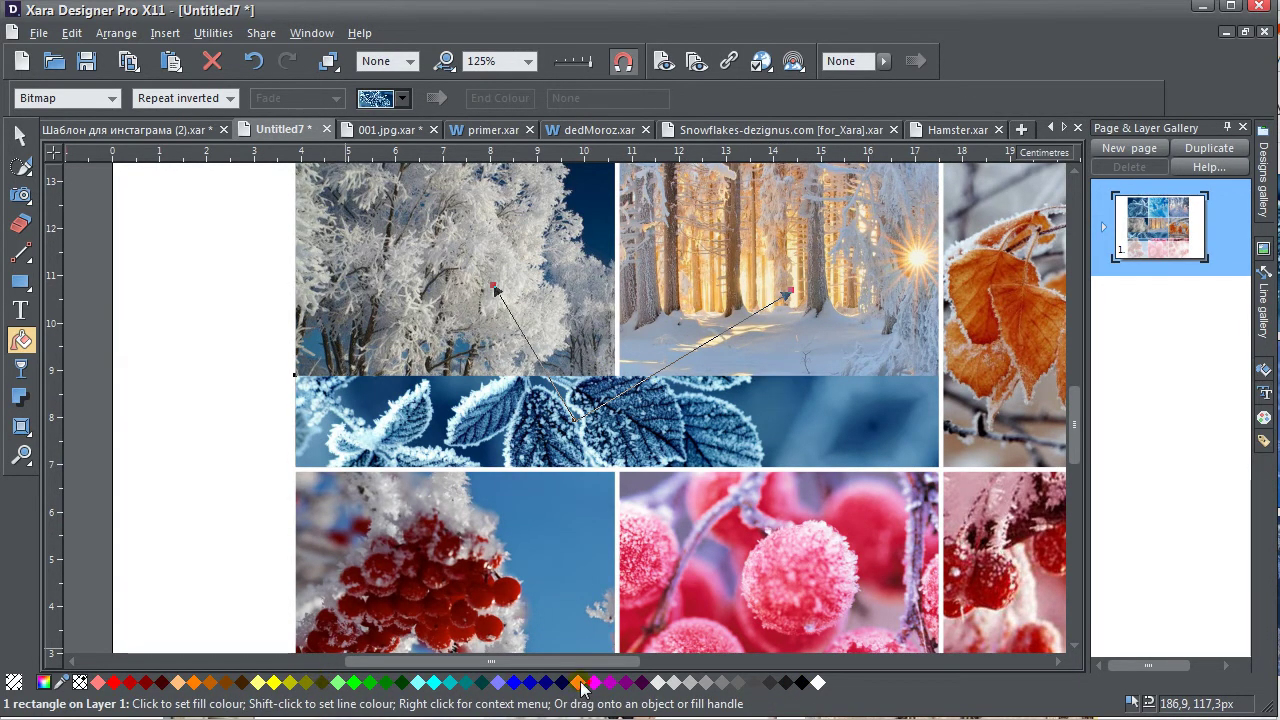
pyautogui.click(546, 682)
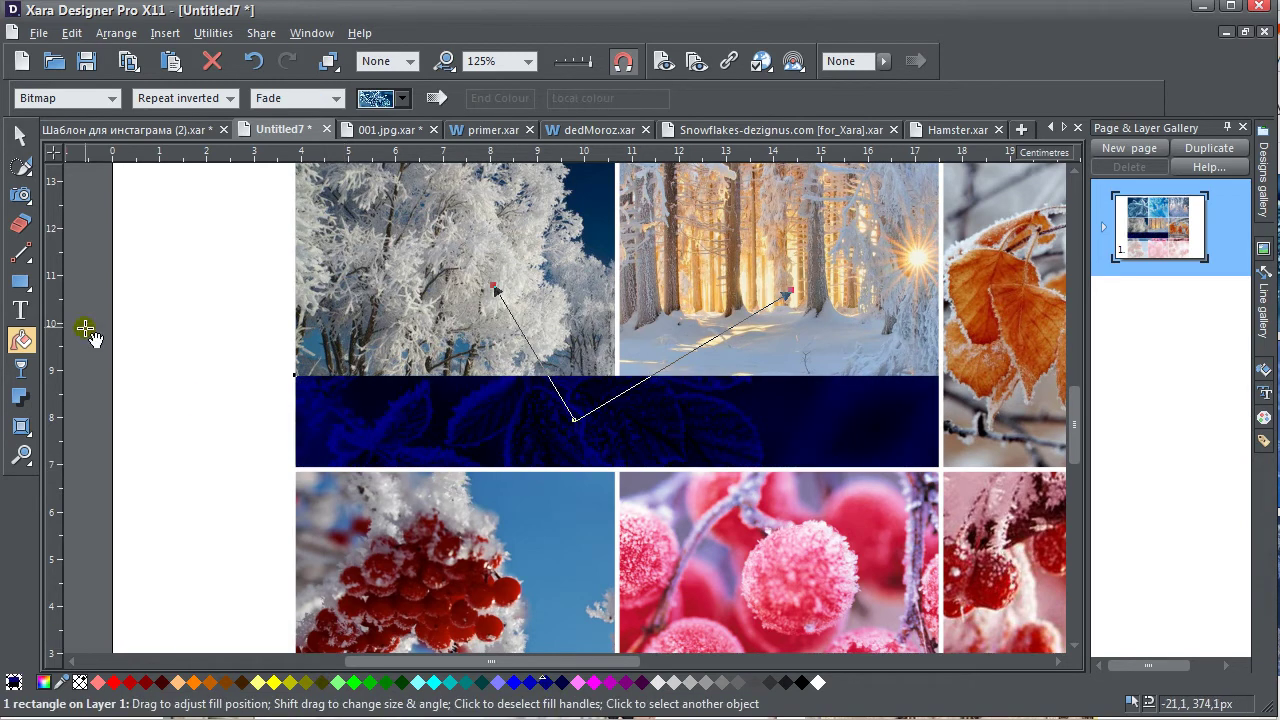
pyautogui.click(20, 136)
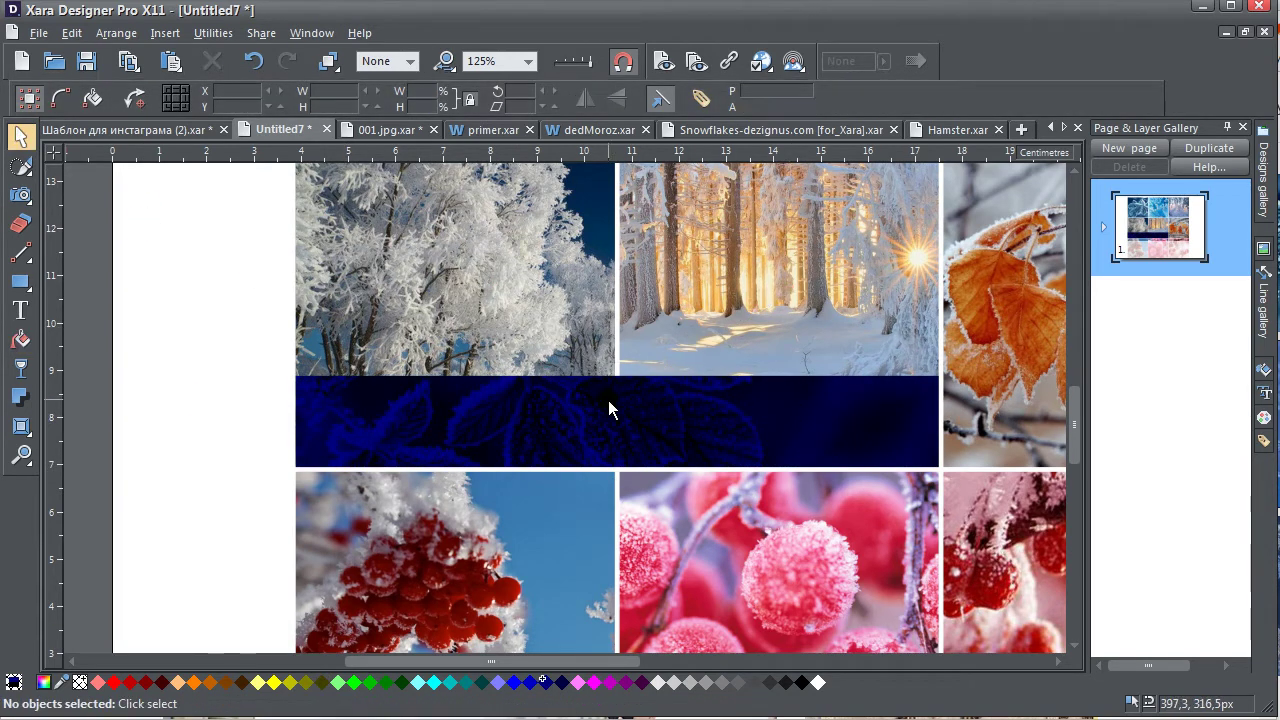
# Reposition the snow-covered trees photo upward inside its middle-row tile and set its fill tiling to Repeat inverted
pyautogui.scroll(1, 610, 425)
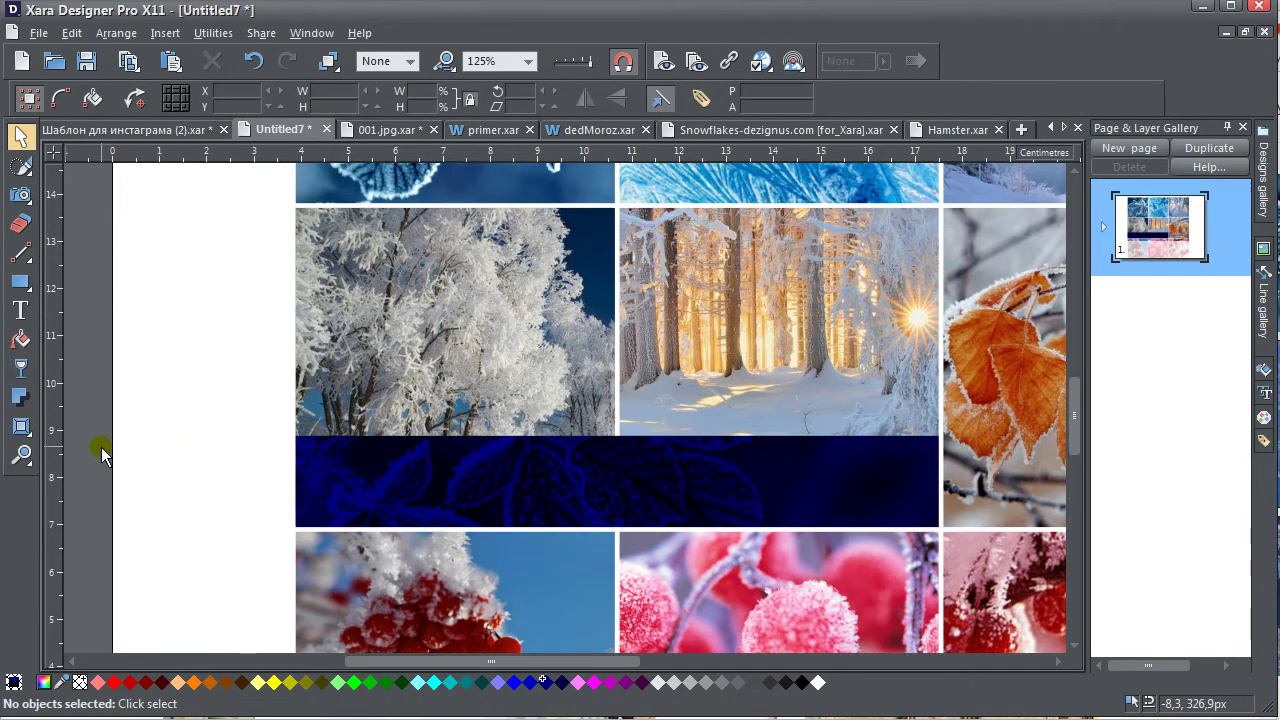
pyautogui.click(528, 371)
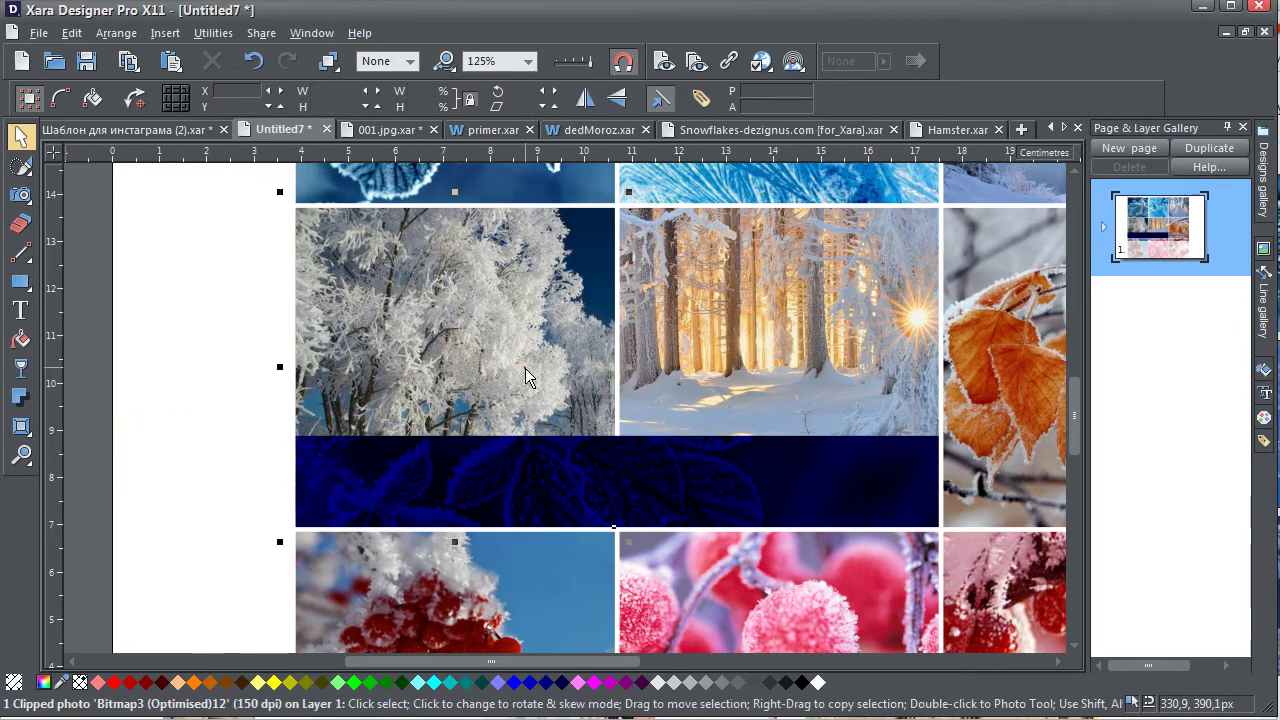
pyautogui.click(21, 341)
pyautogui.moveTo(600, 400); pyautogui.dragTo(603, 318)
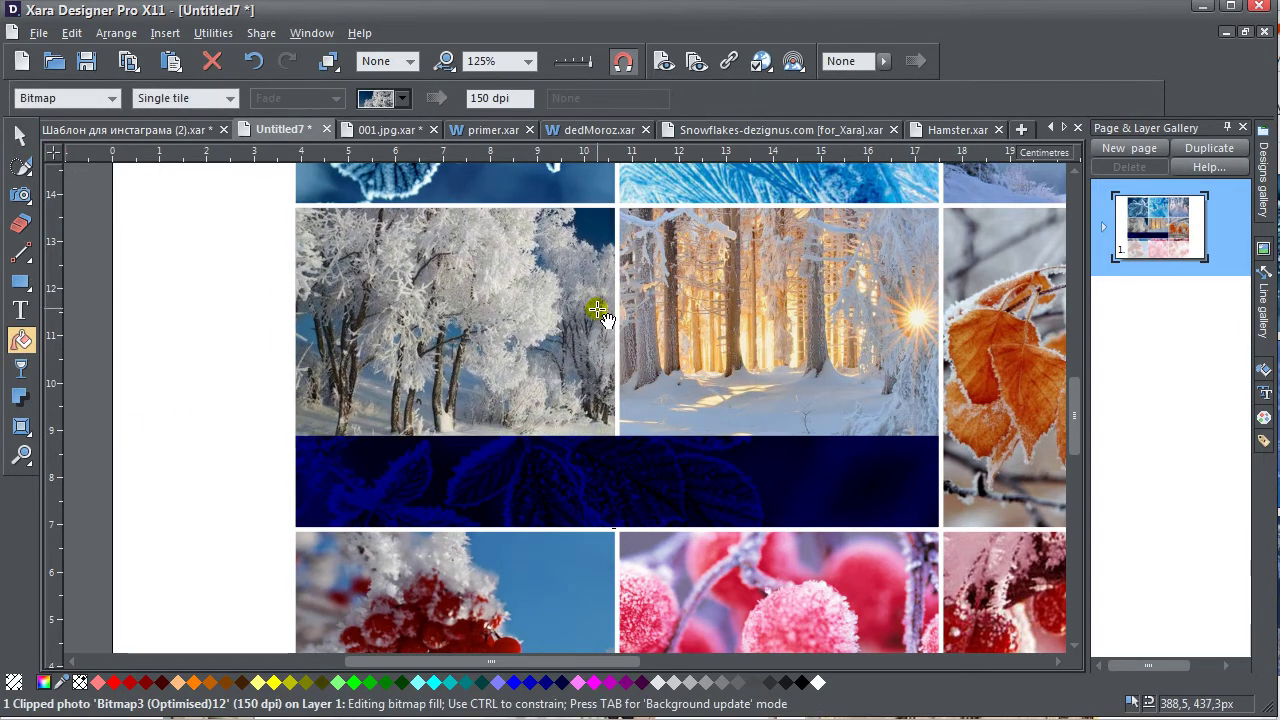
pyautogui.moveTo(580, 371)
pyautogui.mouseDown()
pyautogui.moveTo(574, 345)
pyautogui.moveTo(567, 355)
pyautogui.mouseUp()
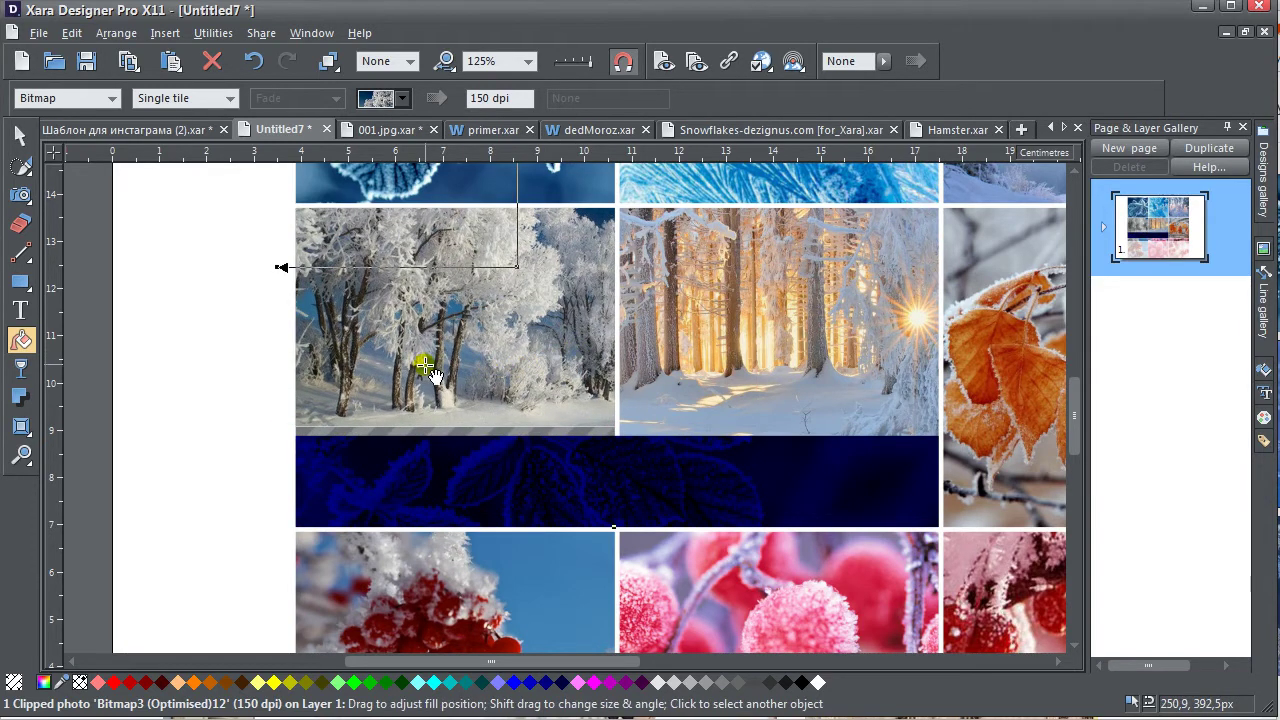
pyautogui.click(230, 98)
pyautogui.click(175, 145)
pyautogui.click(758, 318)
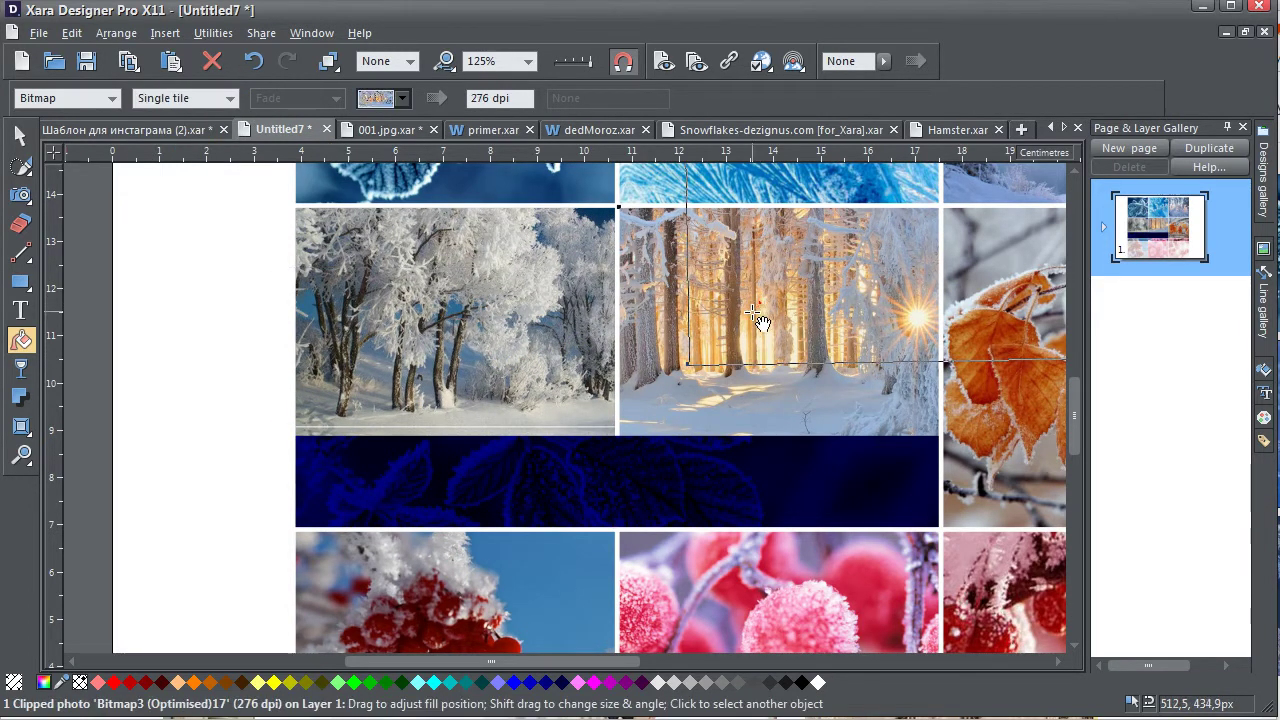
pyautogui.click(520, 365)
pyautogui.moveTo(494, 380); pyautogui.dragTo(510, 380)
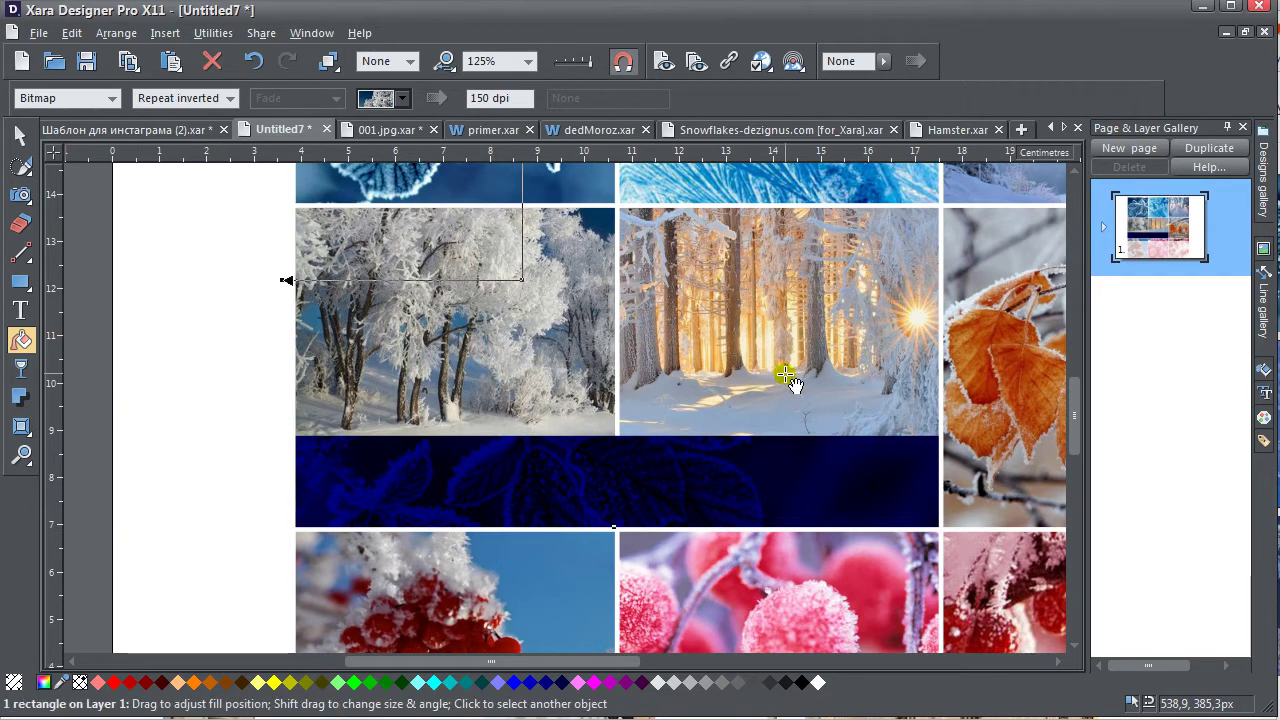
# Shift the sunlit forest photo down inside its tile so the snowy ground sits just above the strip, and deselect it
pyautogui.moveTo(794, 371); pyautogui.dragTo(788, 396)
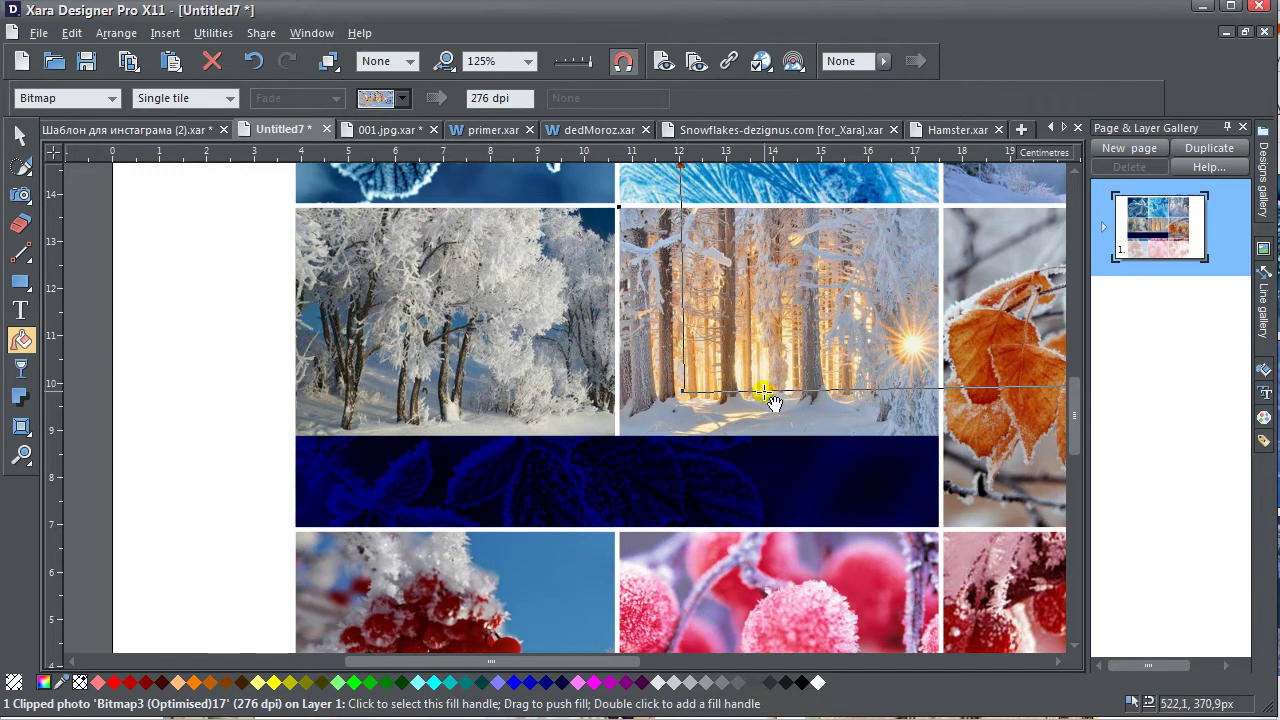
pyautogui.click(372, 376)
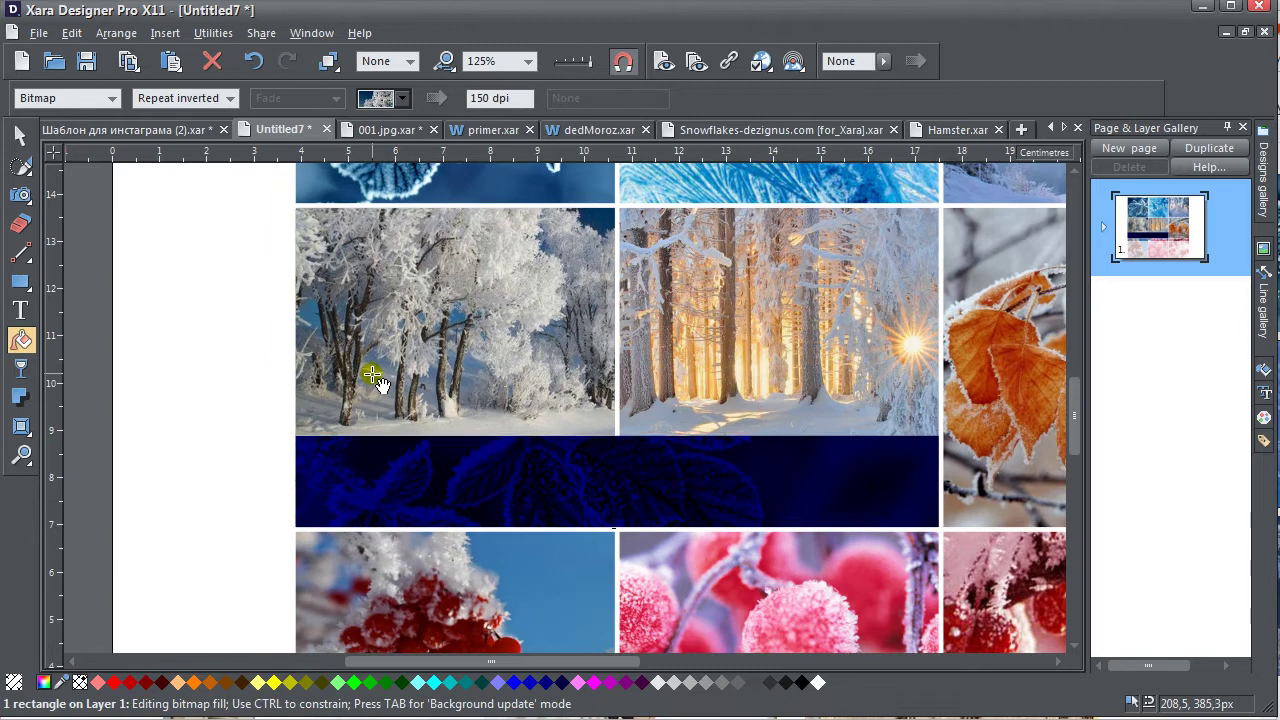
pyautogui.click(774, 414)
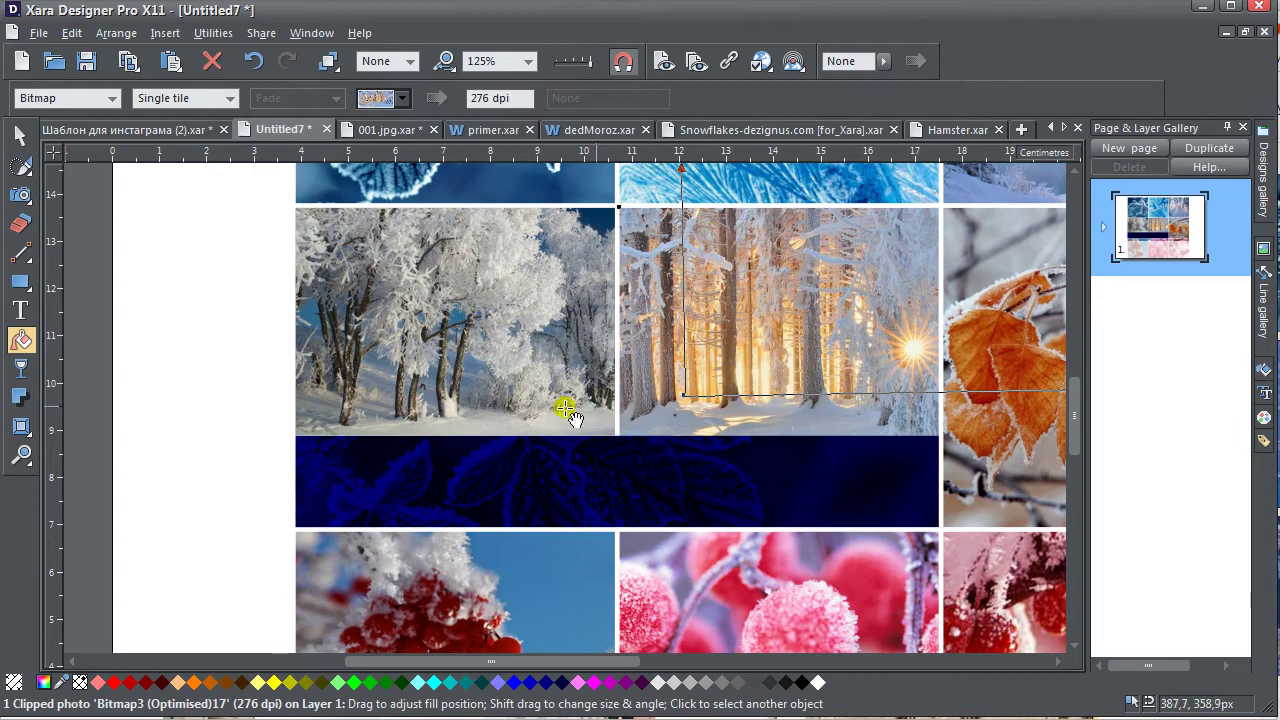
pyautogui.click(20, 135)
pyautogui.click(154, 230)
pyautogui.hscroll(5, 680, 340)
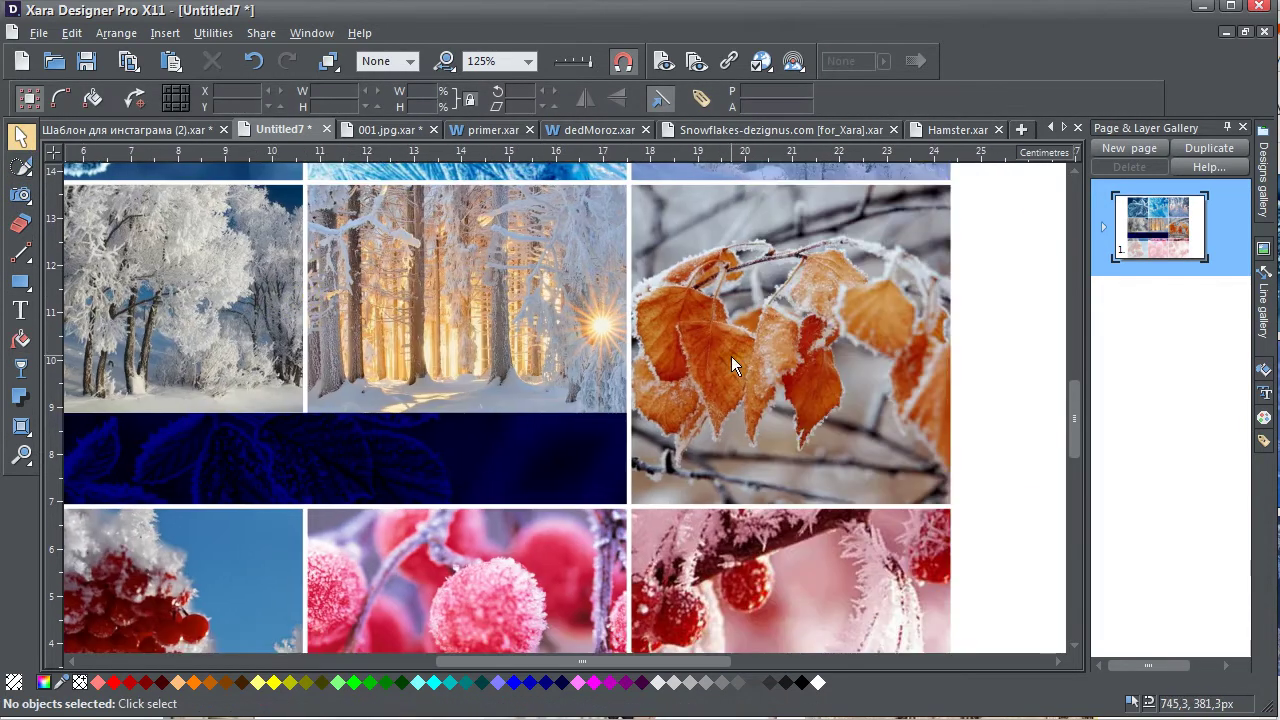
pyautogui.click(890, 354)
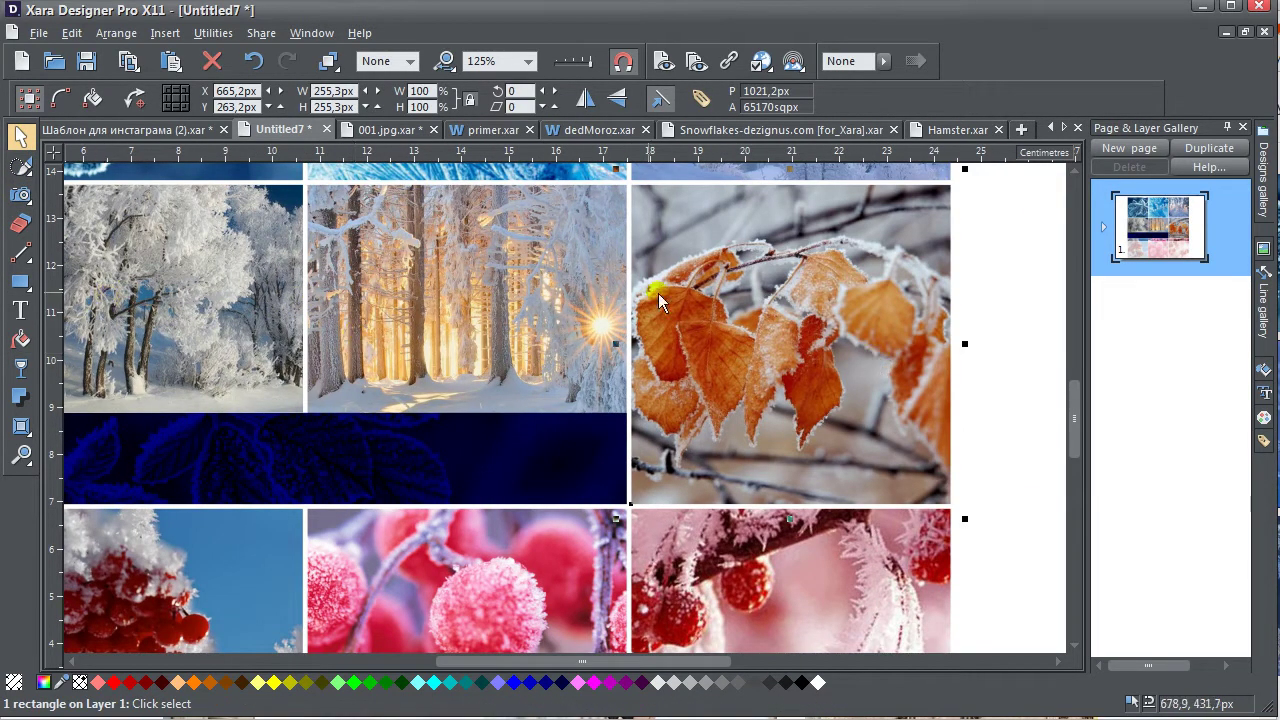
pyautogui.moveTo(527, 340); pyautogui.dragTo(980, 310)
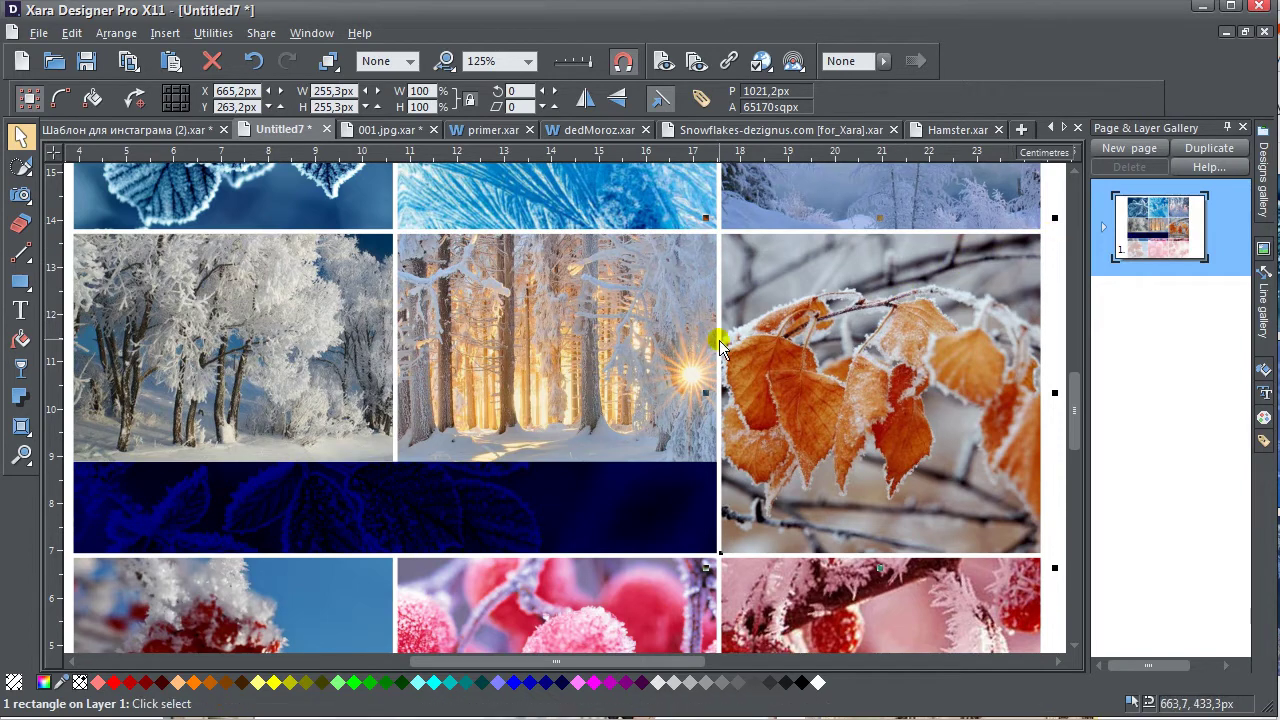
pyautogui.scroll(-4, 326, 443)
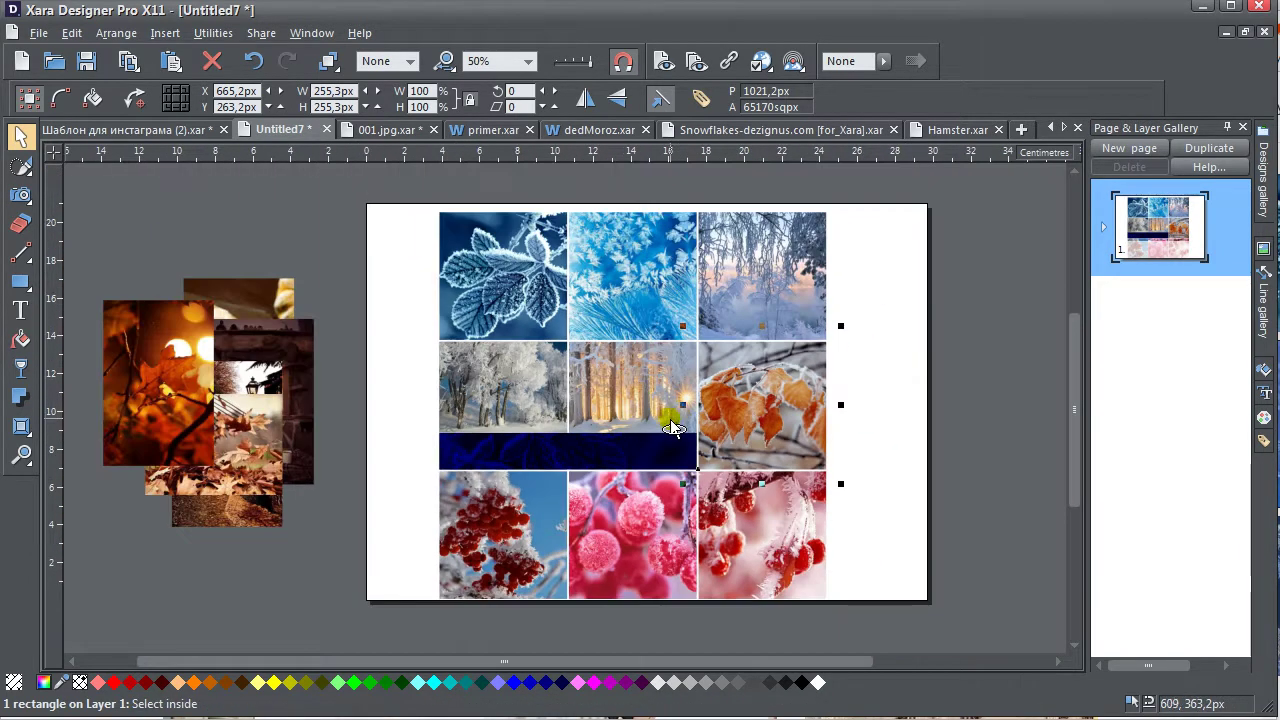
pyautogui.click(880, 417)
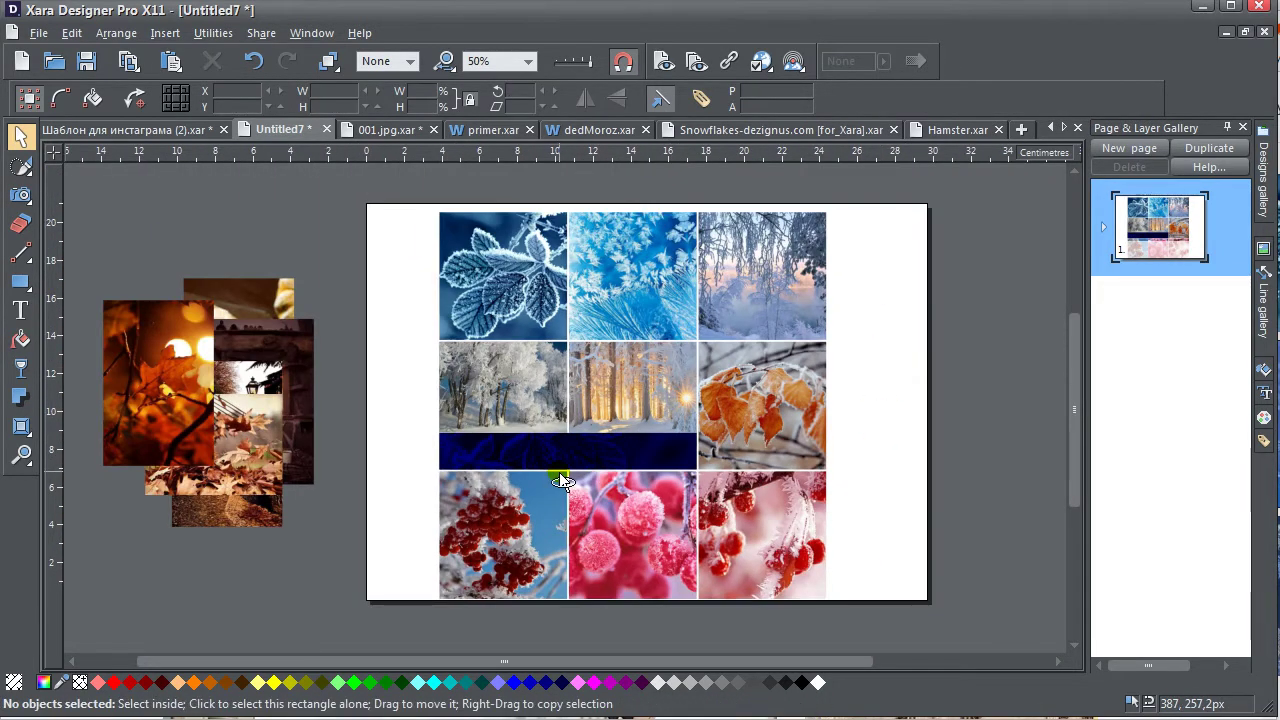
# Create a simple text object reading САПОГИ on the blank page area beside the tiles
pyautogui.scroll(2, 641, 483)
pyautogui.hscroll(2, 600, 475)
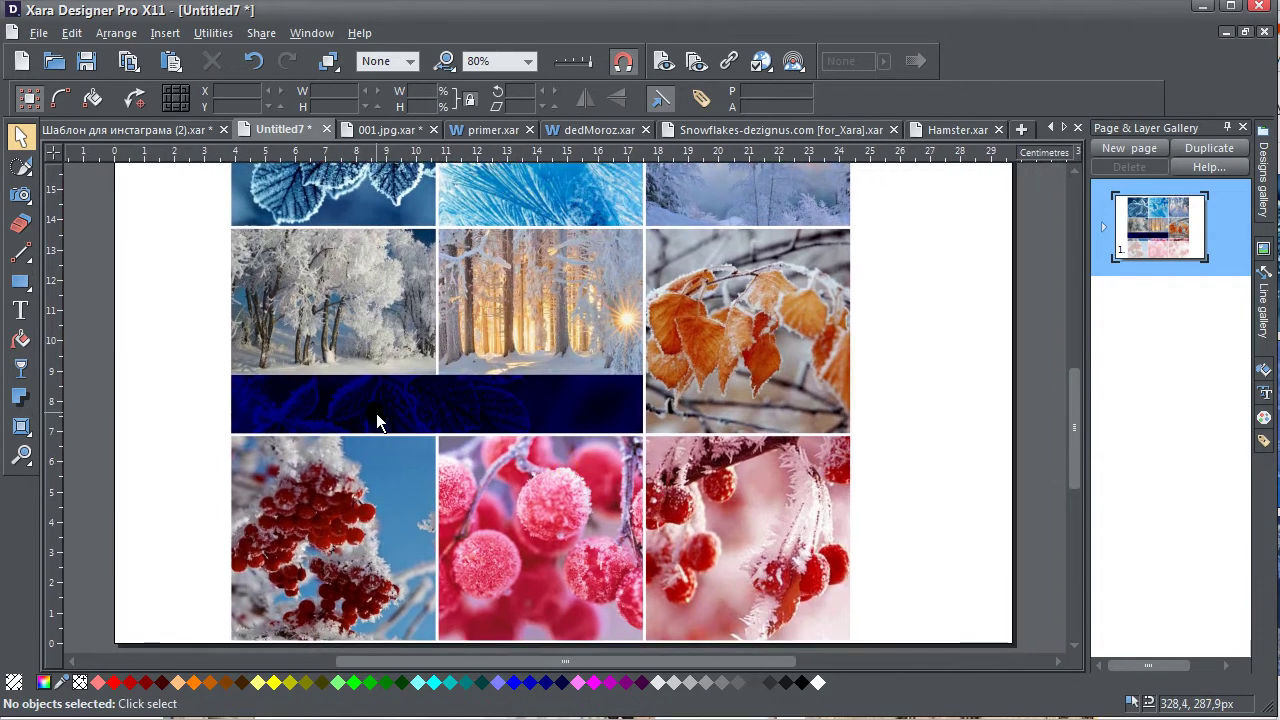
pyautogui.click(22, 312)
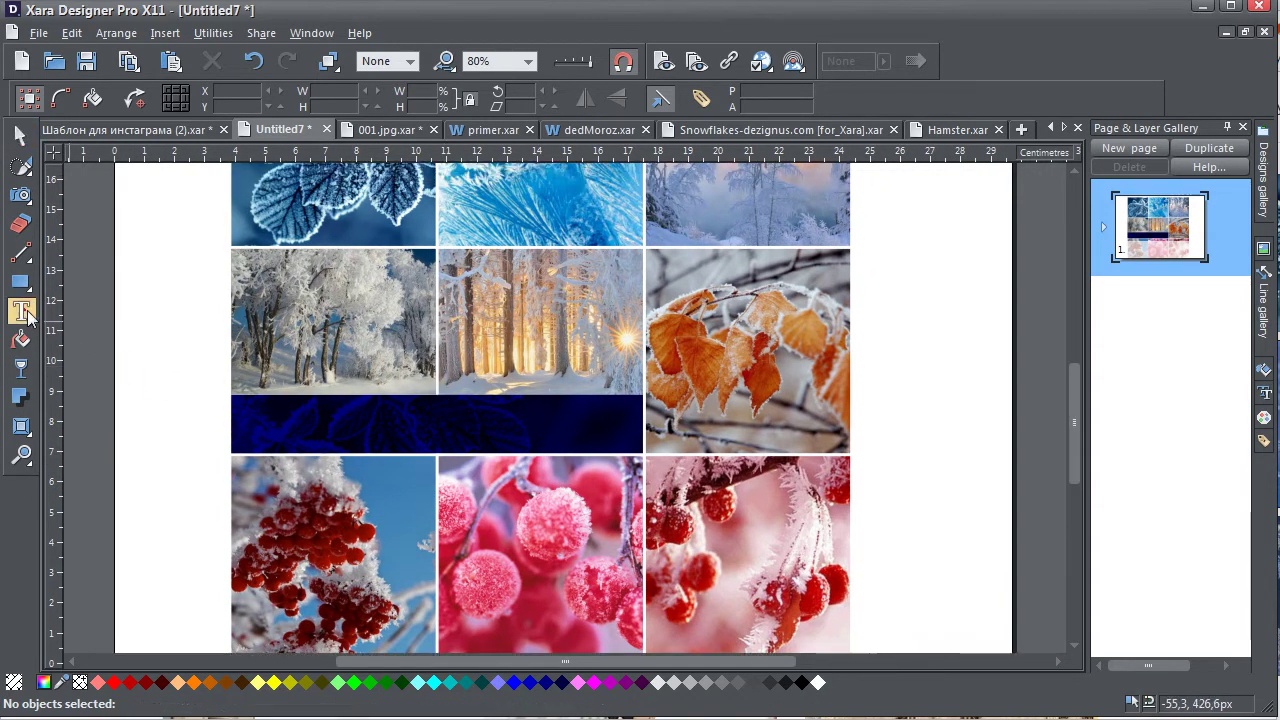
pyautogui.click(140, 349)
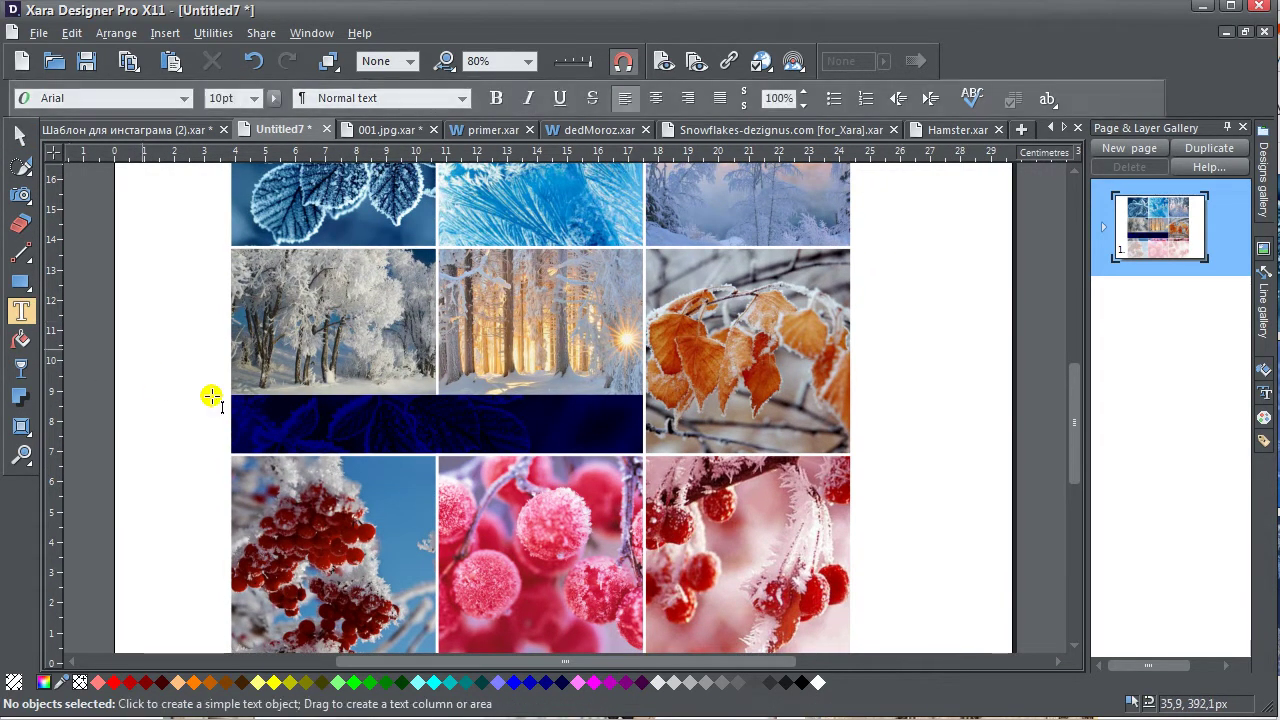
pyautogui.write('CFGF')
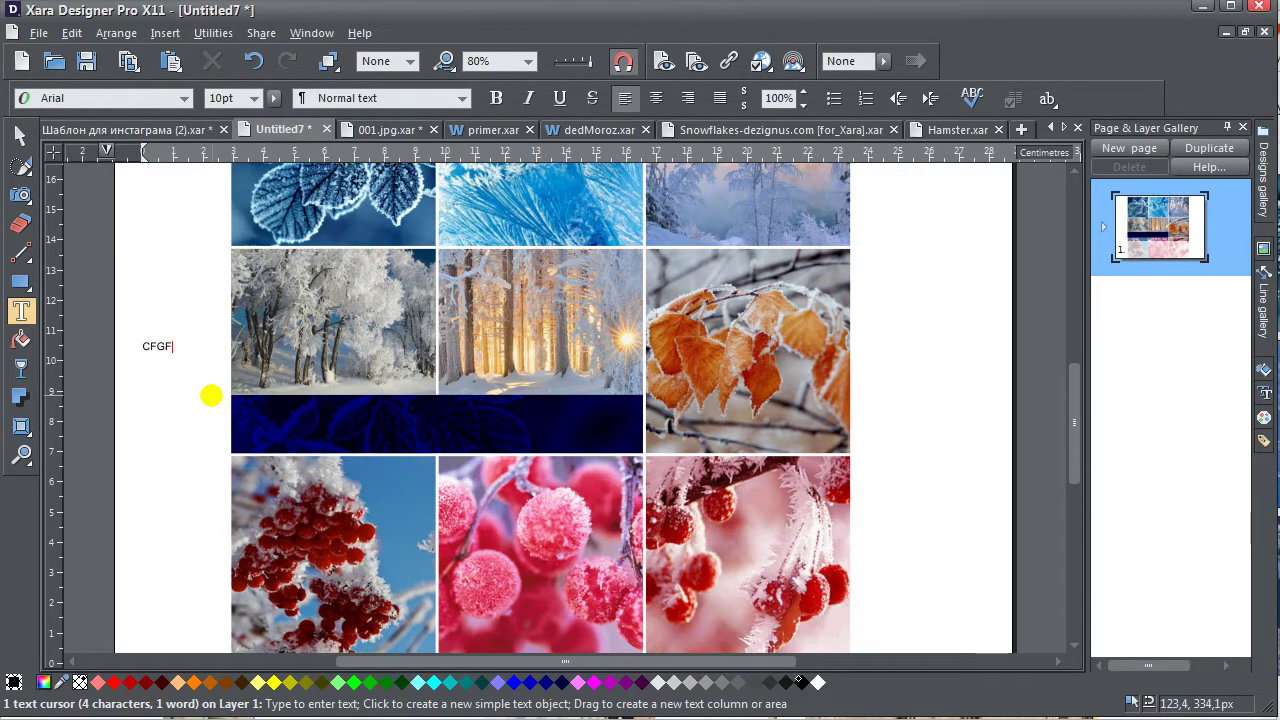
pyautogui.hotkey('ctrl', 'a')
pyautogui.write('ч')
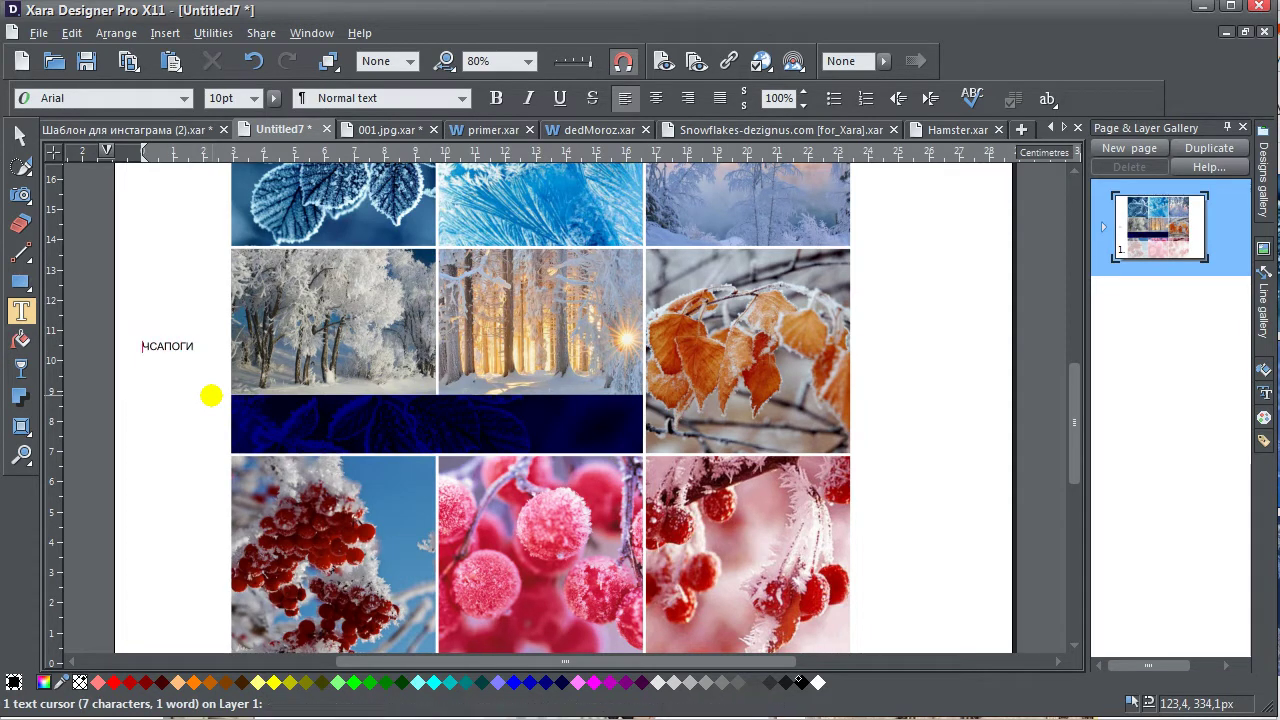
pyautogui.press('Delete')
# Set the САПОГИ text's font to Raleway ExtraBold
pyautogui.hotkey('ctrl', 'a')
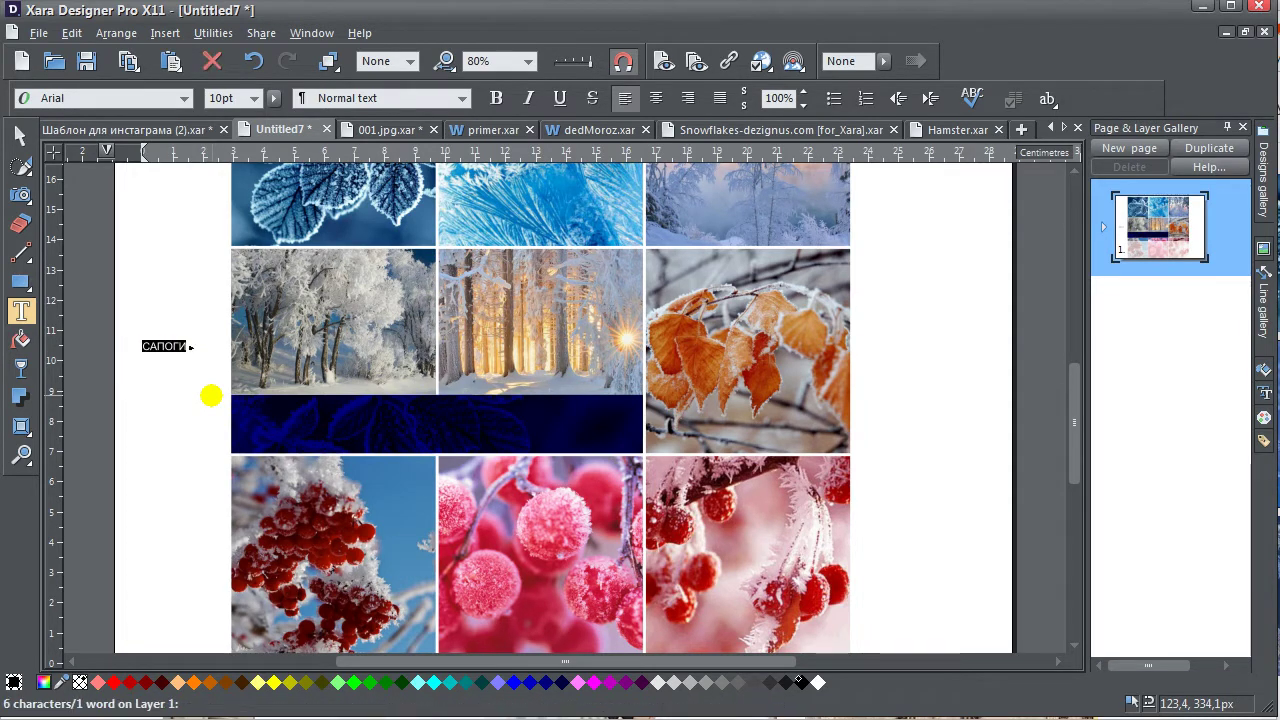
pyautogui.click(184, 98)
pyautogui.scroll(-7, 117, 393)
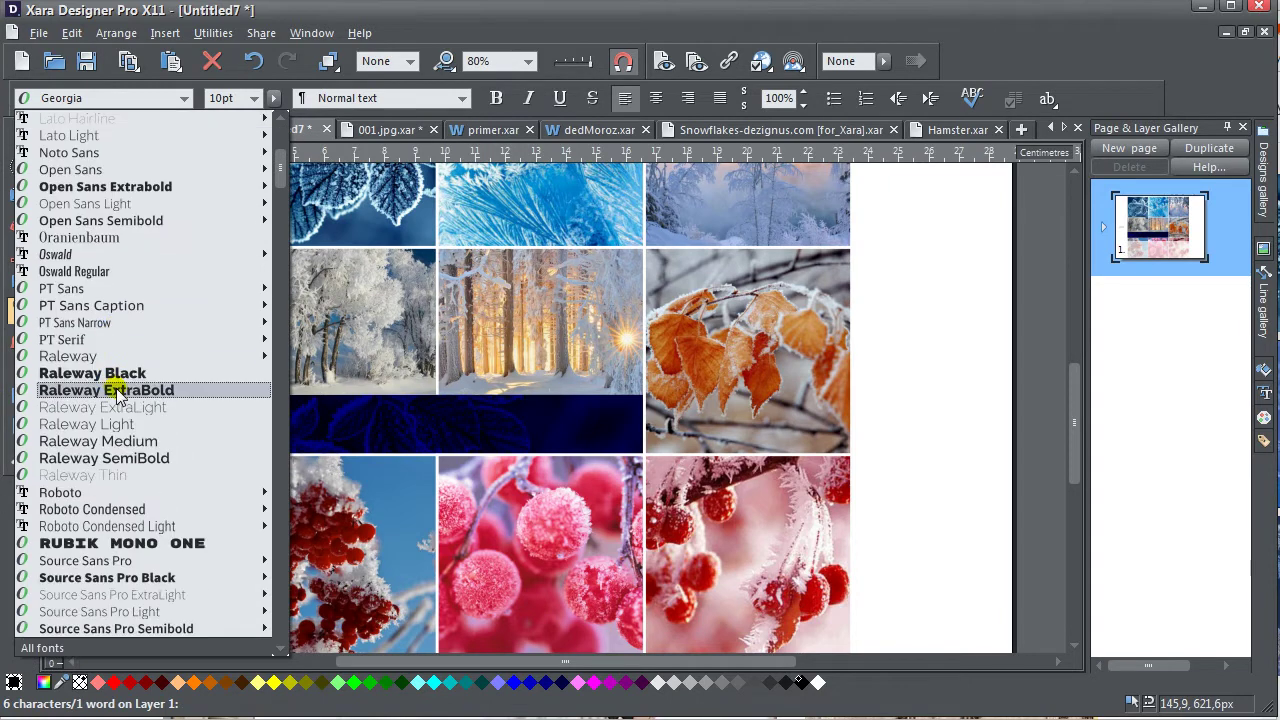
pyautogui.click(124, 396)
# Move САПОГИ onto the left part of the dark blue strip, enlarged to about 150 px wide, and colour it white
pyautogui.click(20, 135)
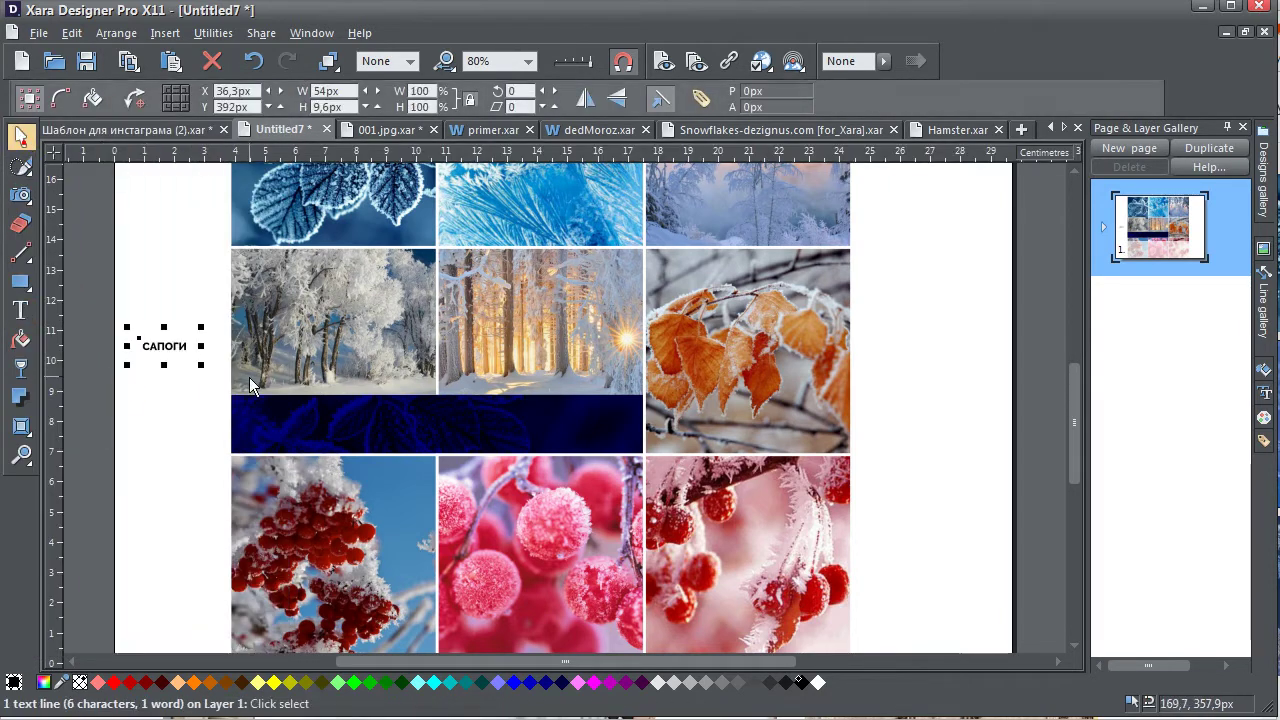
pyautogui.moveTo(195, 345); pyautogui.dragTo(341, 425)
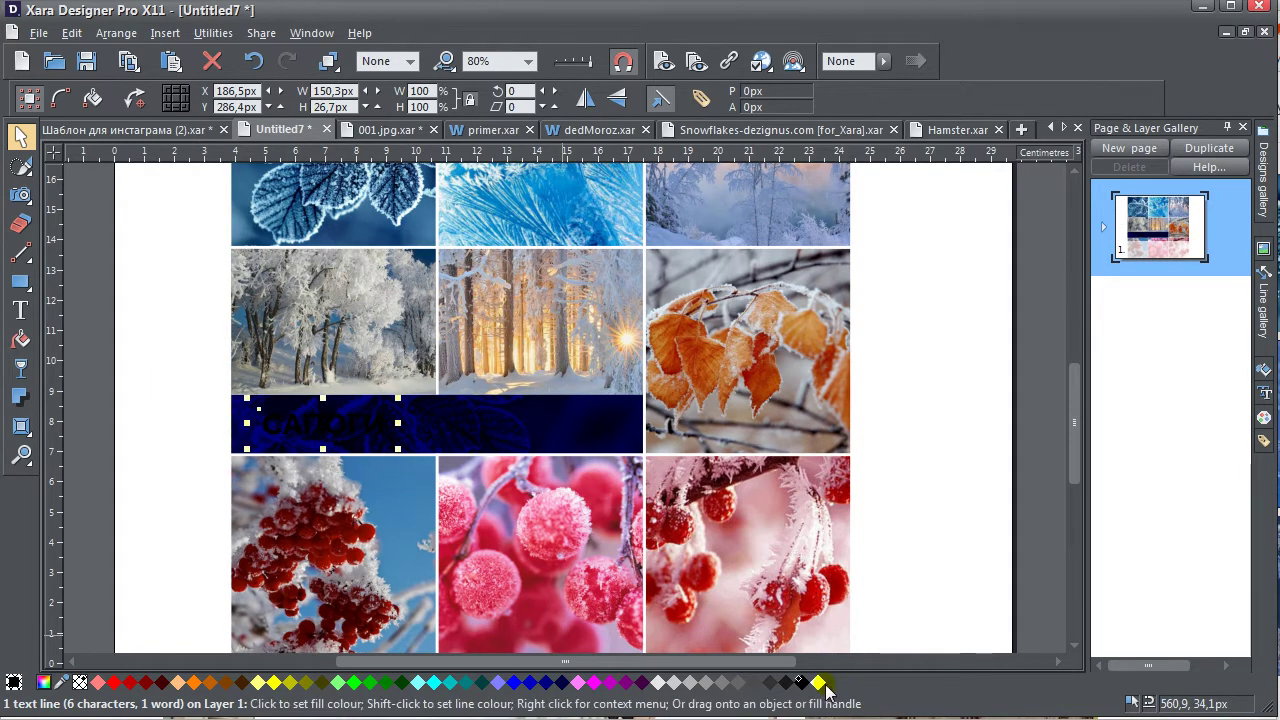
pyautogui.click(818, 683)
# Enlarge САПОГИ to about 34.5 pt and place a copy on the strip's right half, reworded as sapogi.ru
pyautogui.scroll(2, 308, 420)
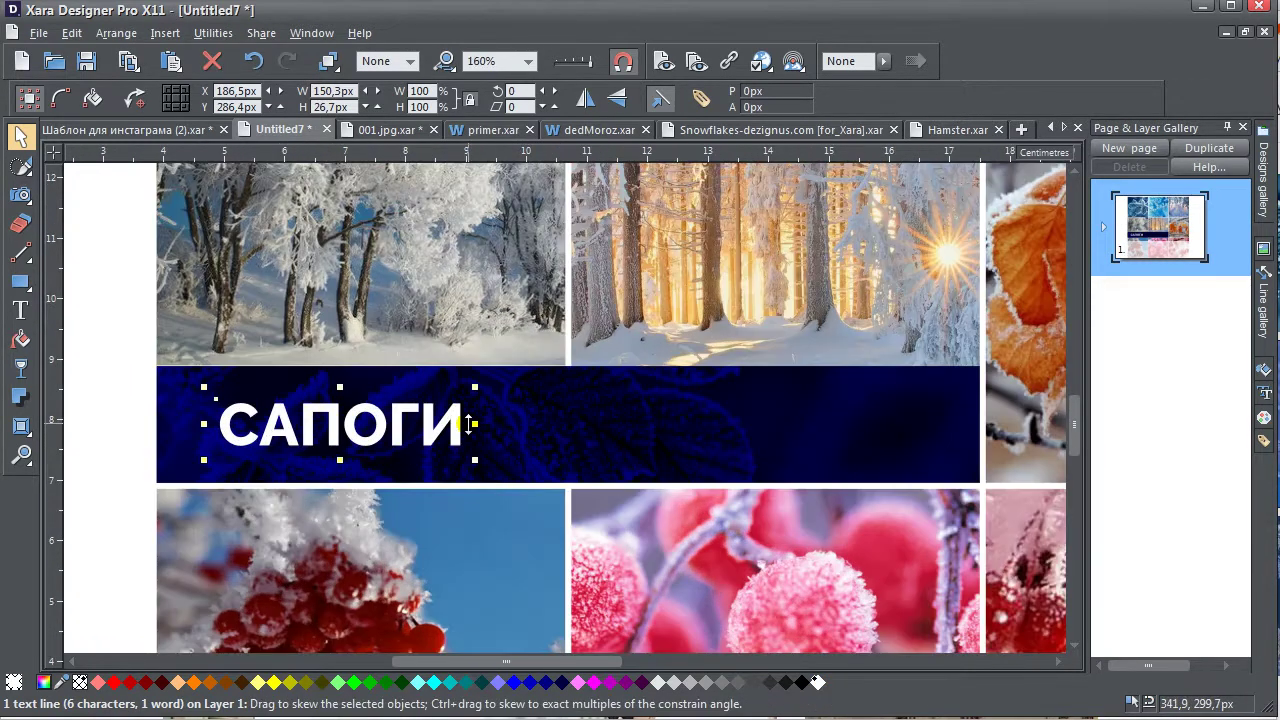
pyautogui.moveTo(474, 427); pyautogui.dragTo(913, 452)
pyautogui.click(20, 310)
pyautogui.doubleClick(718, 432)
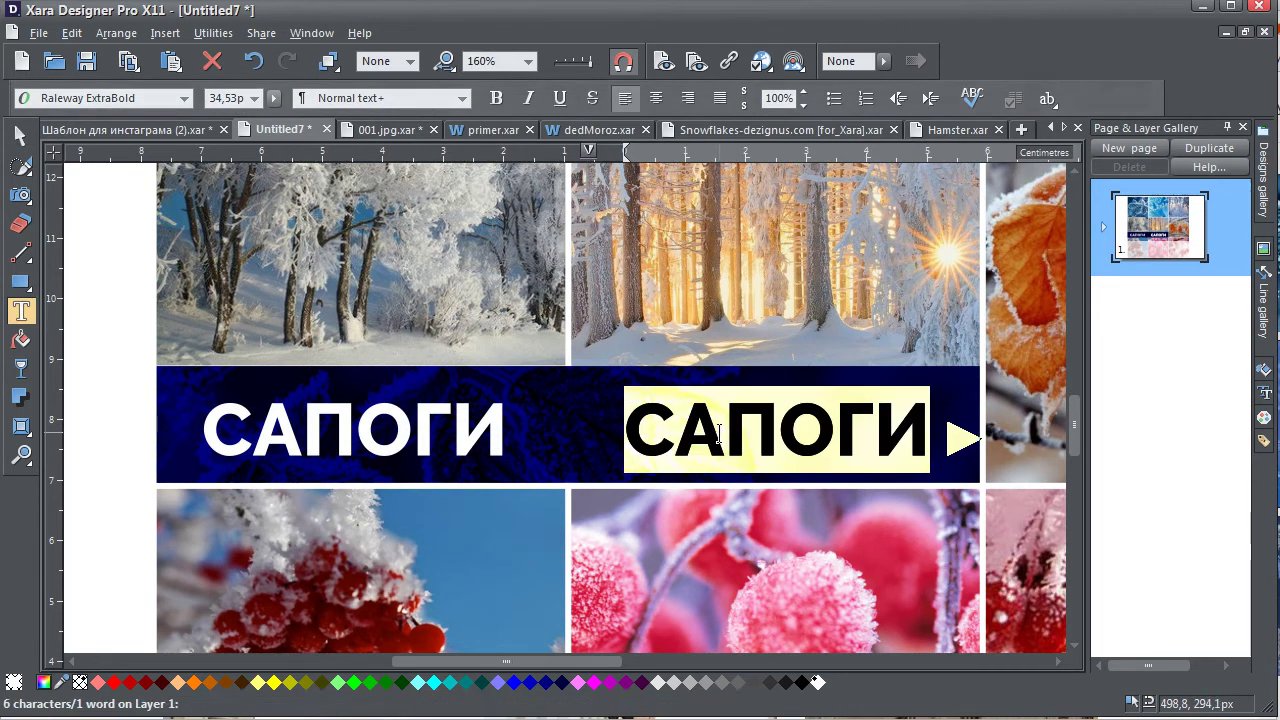
pyautogui.write('-43')
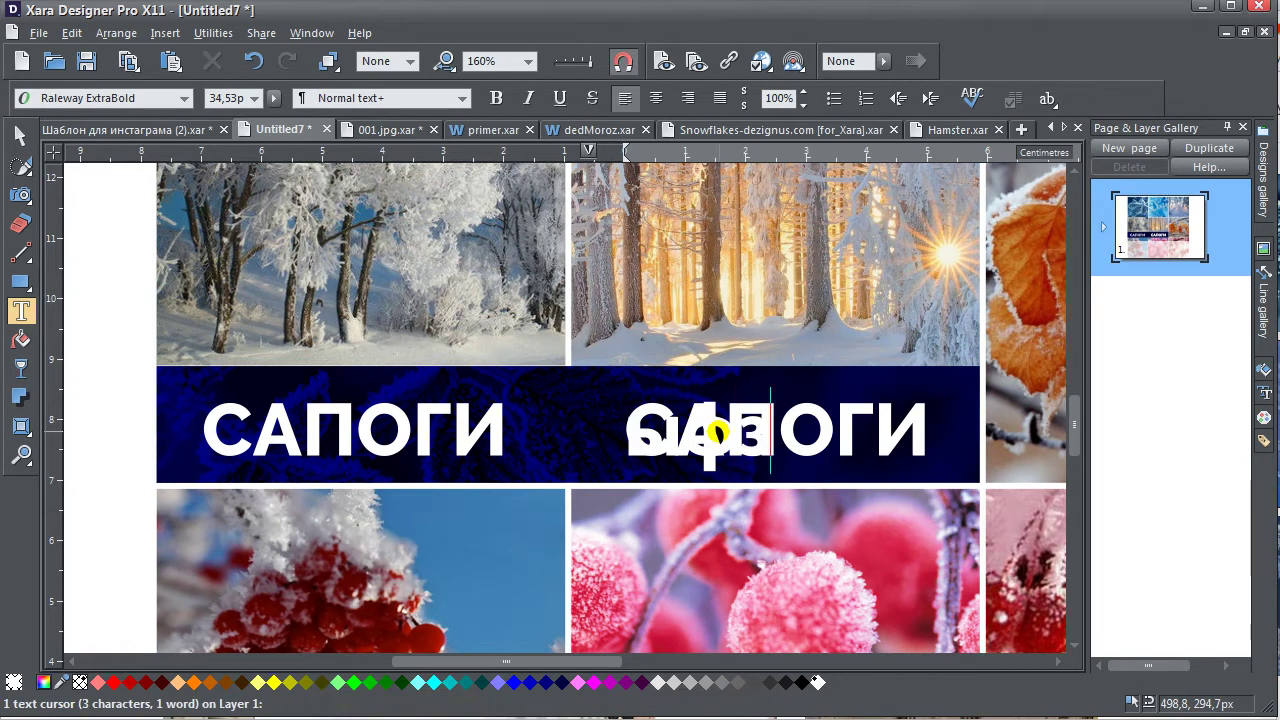
pyautogui.write('1')
pyautogui.doubleClick(718, 432)
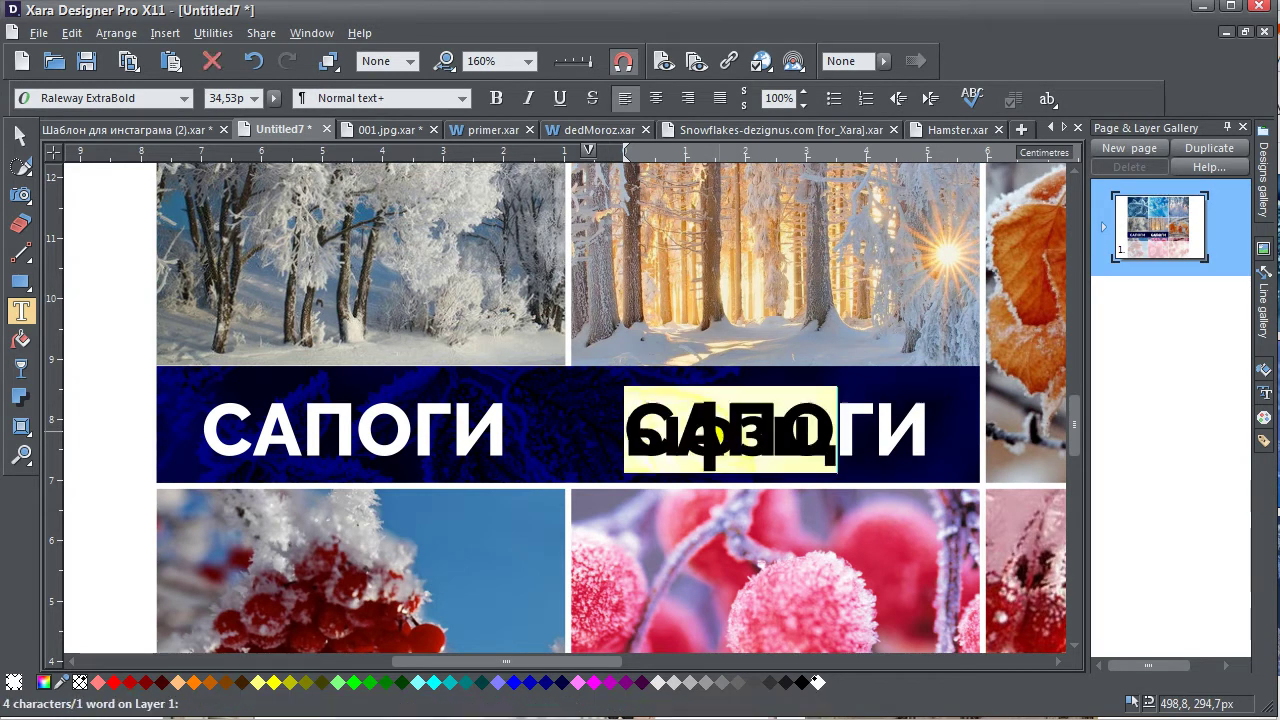
pyautogui.write('sapogi.ru')
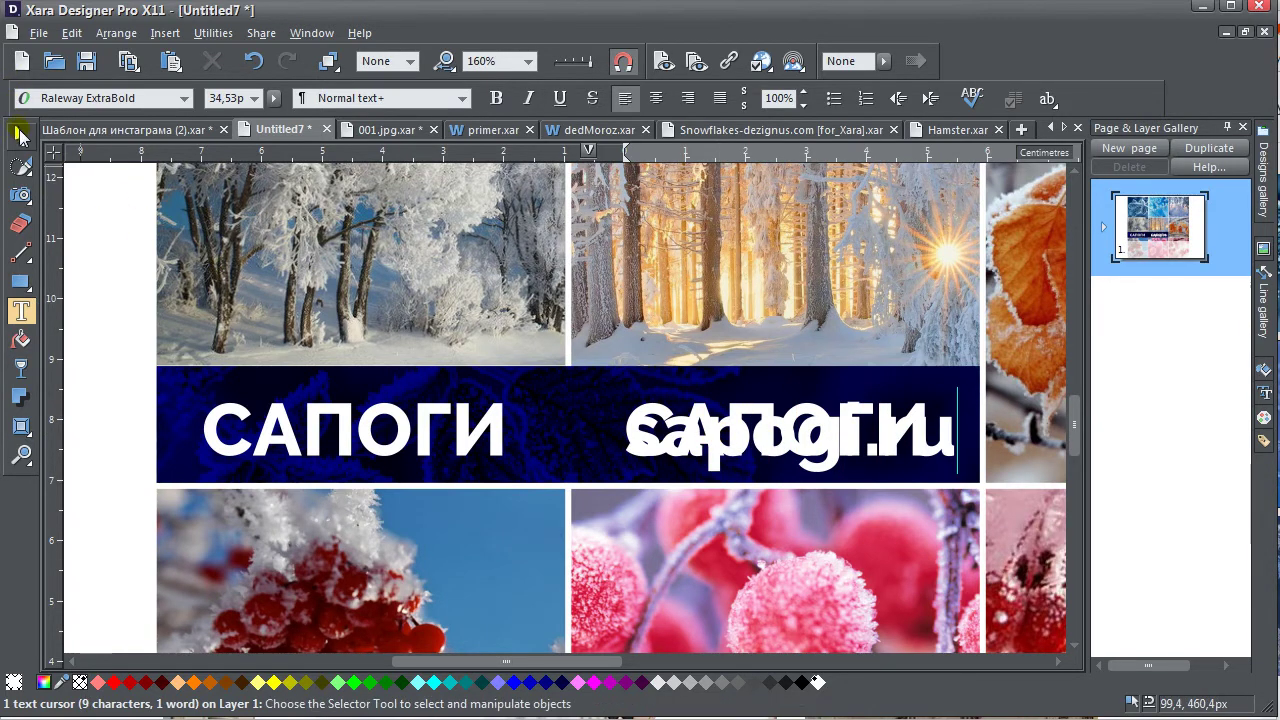
# Delete the duplicate САПОГИ overlapping sapogi.ru and move sapogi.ru slightly up and toward the strip's centre
pyautogui.click(20, 135)
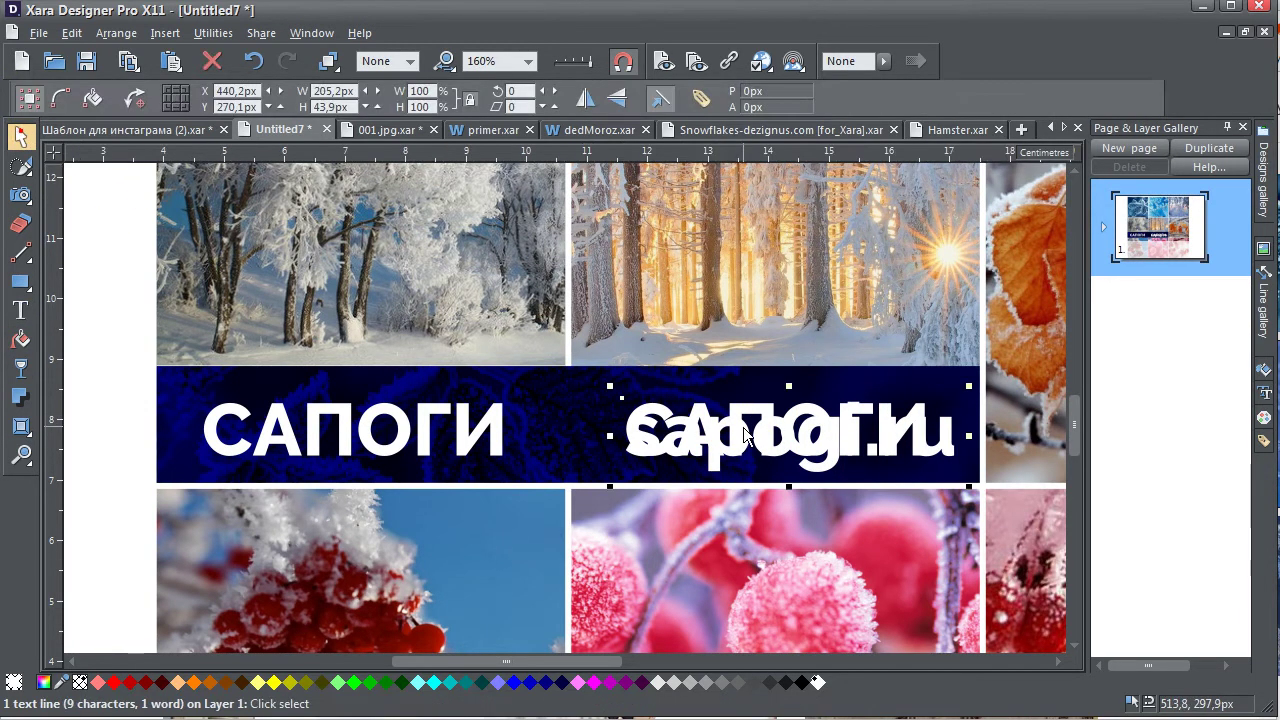
pyautogui.click(765, 405)
pyautogui.click(765, 405)
pyautogui.press('Escape')
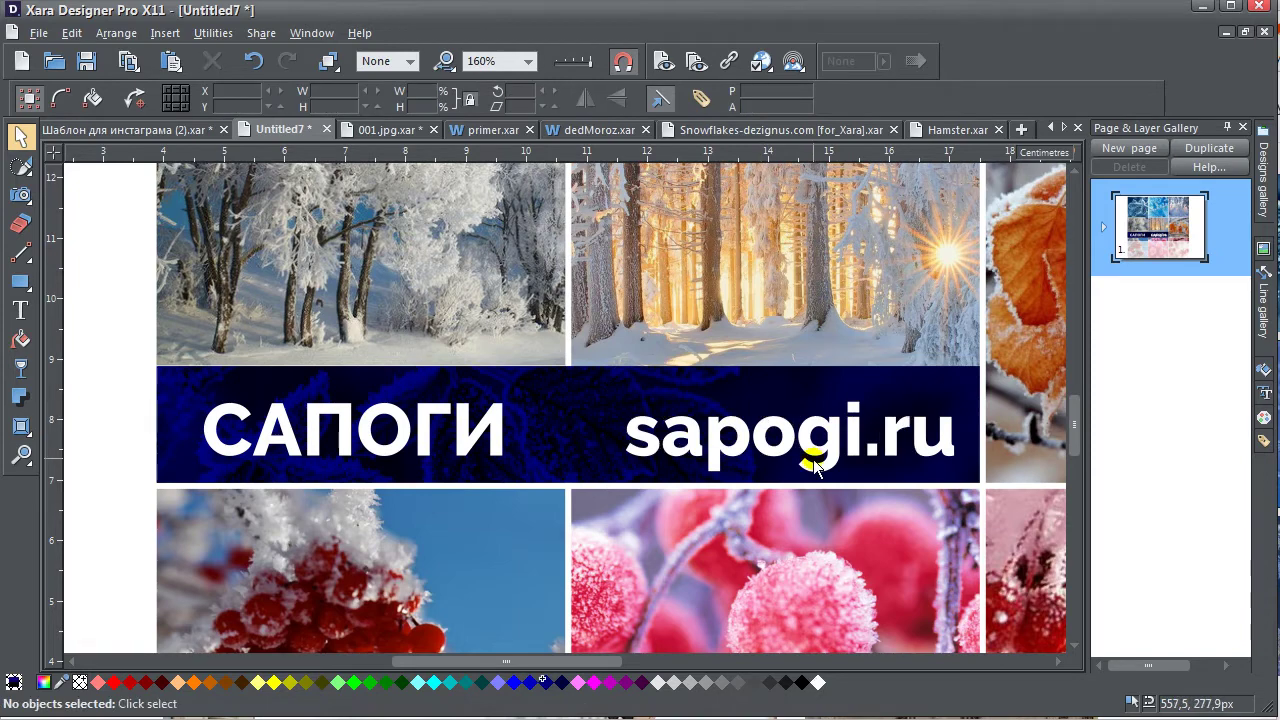
pyautogui.click(789, 450)
pyautogui.moveTo(789, 450); pyautogui.dragTo(768, 434)
# Change the font of the sapogi.ru text to Raleway ExtraLight
pyautogui.doubleClick(770, 433)
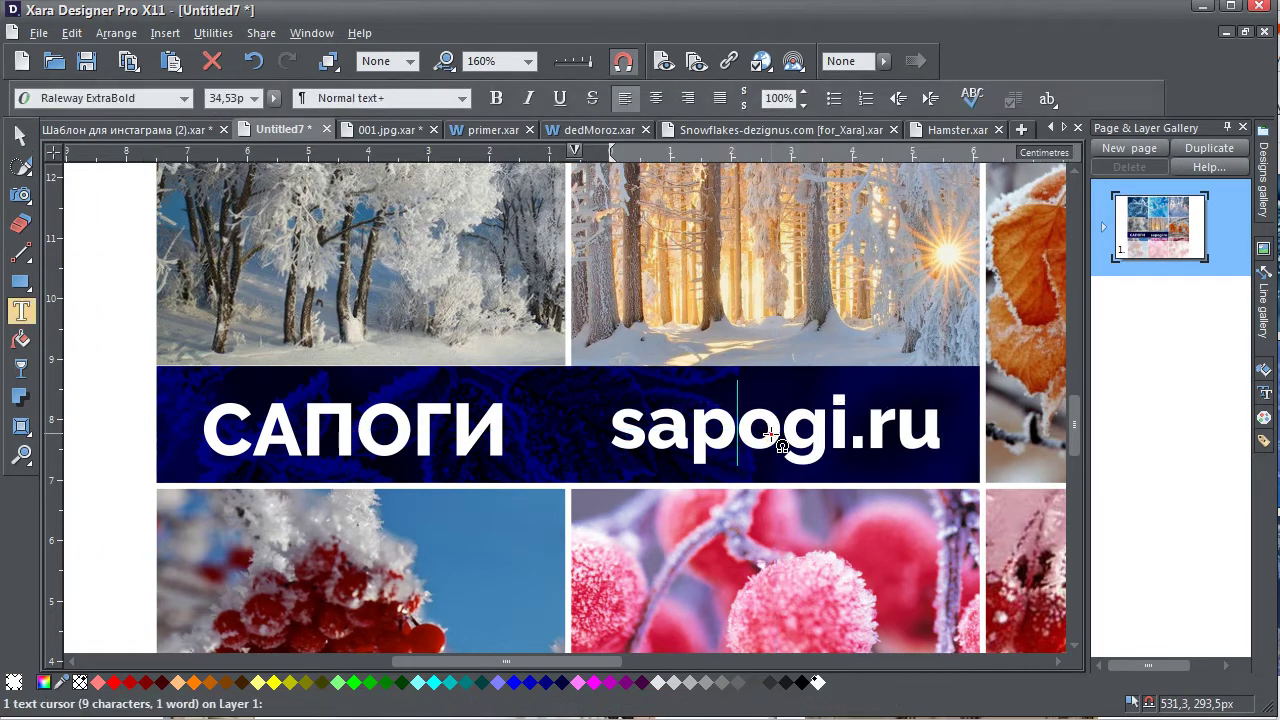
pyautogui.hotkey('ctrl', 'b')
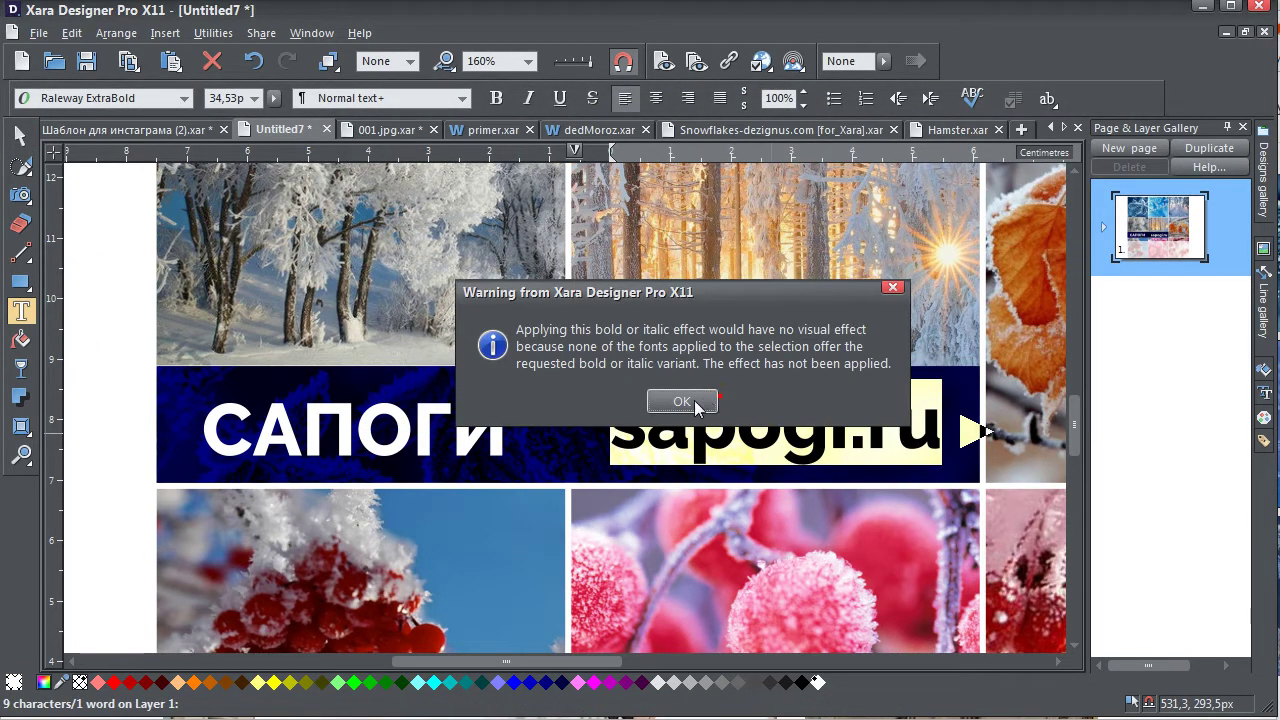
pyautogui.click(681, 402)
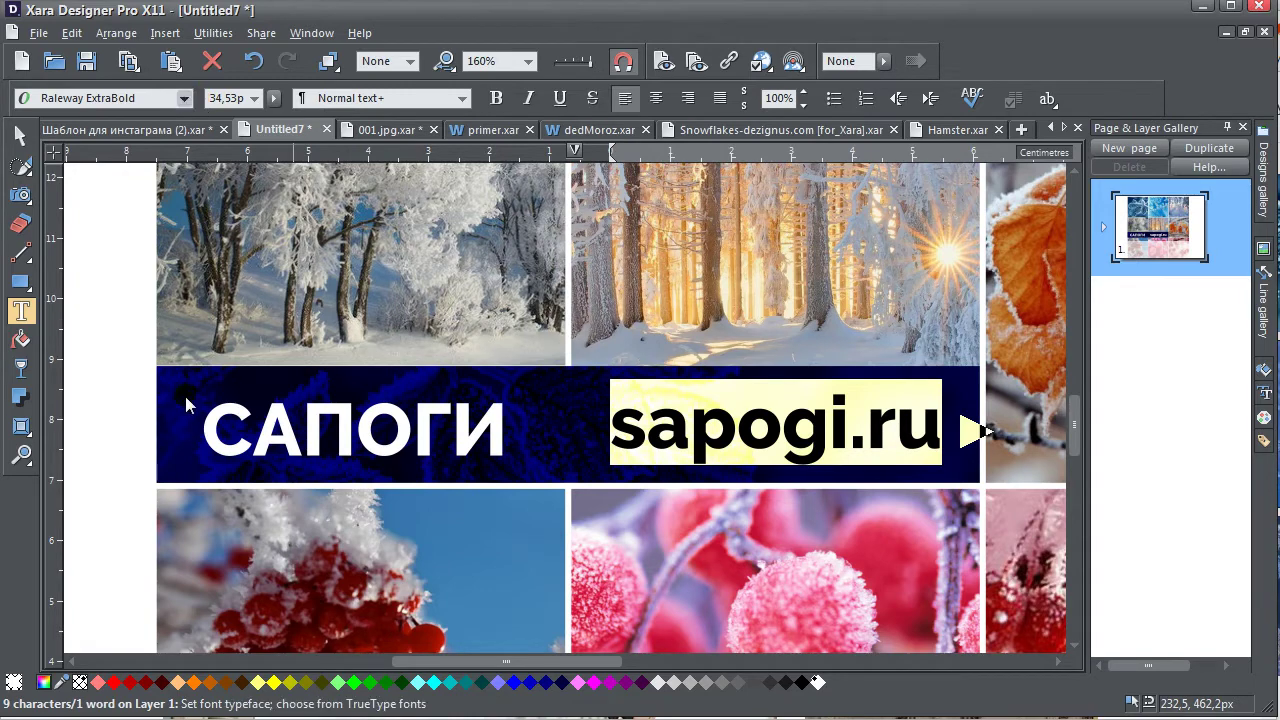
pyautogui.click(185, 98)
pyautogui.scroll(-4, 113, 470)
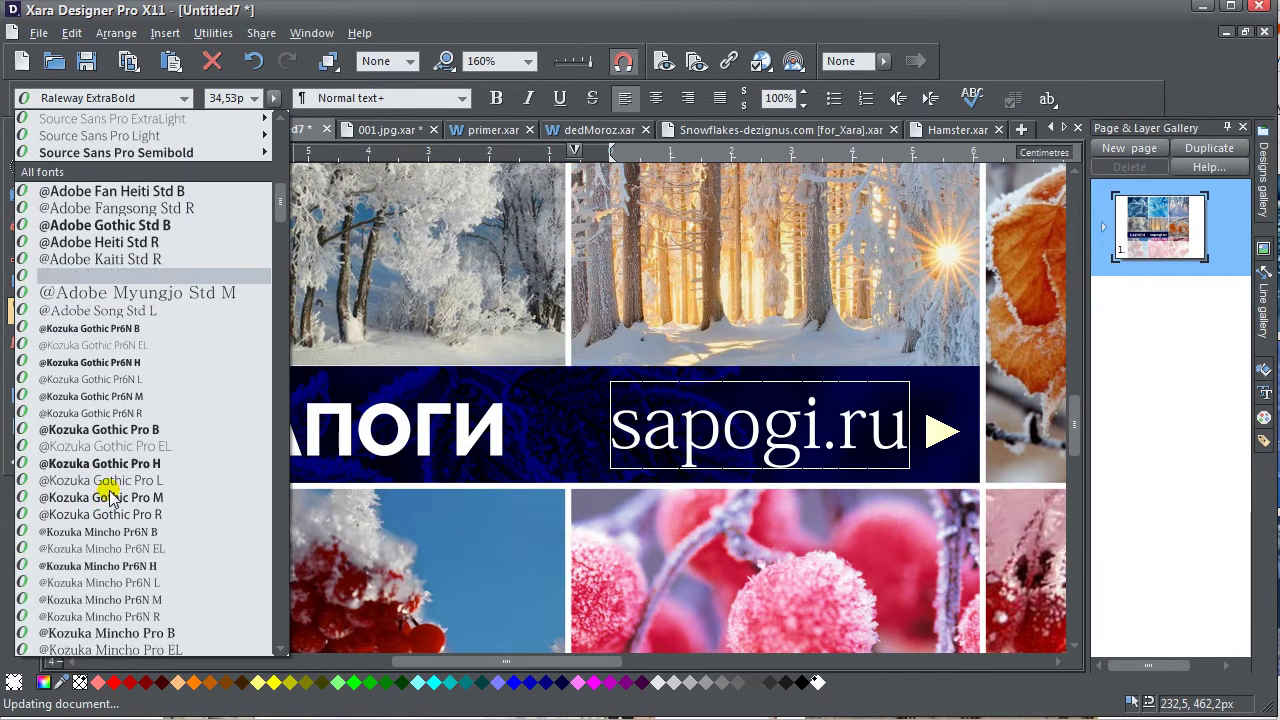
pyautogui.scroll(-5, 115, 485)
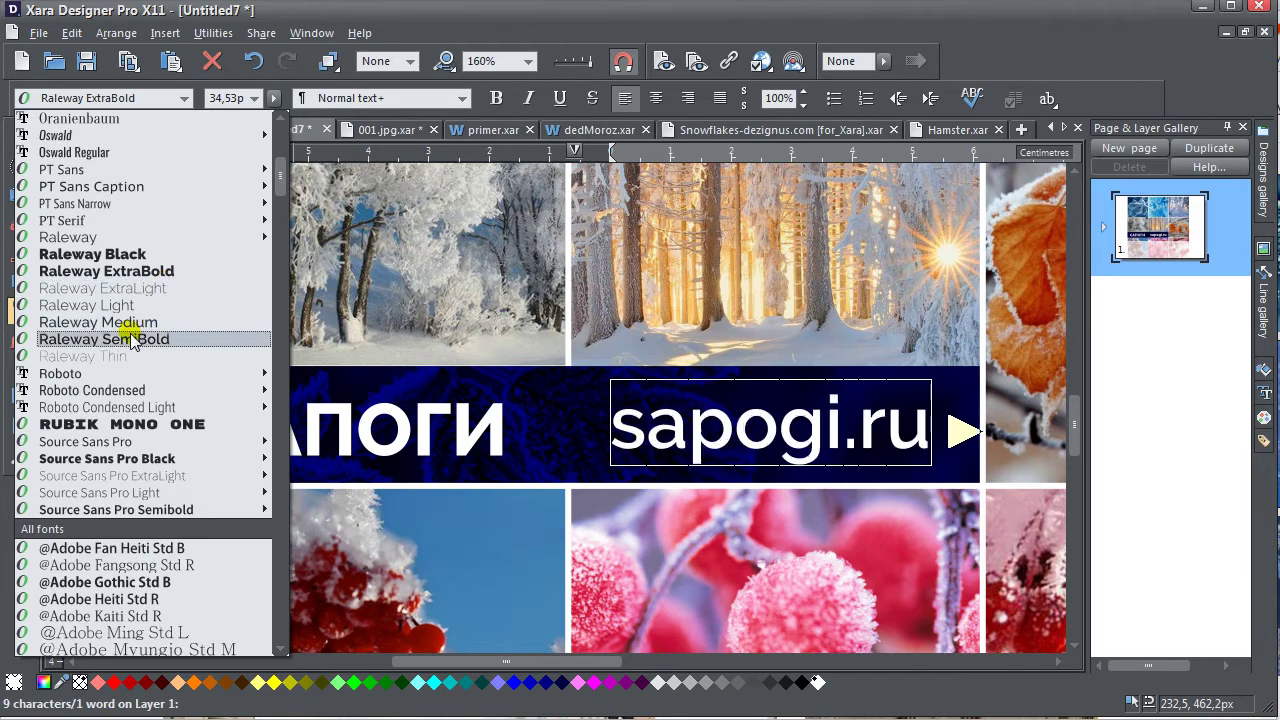
pyautogui.click(120, 290)
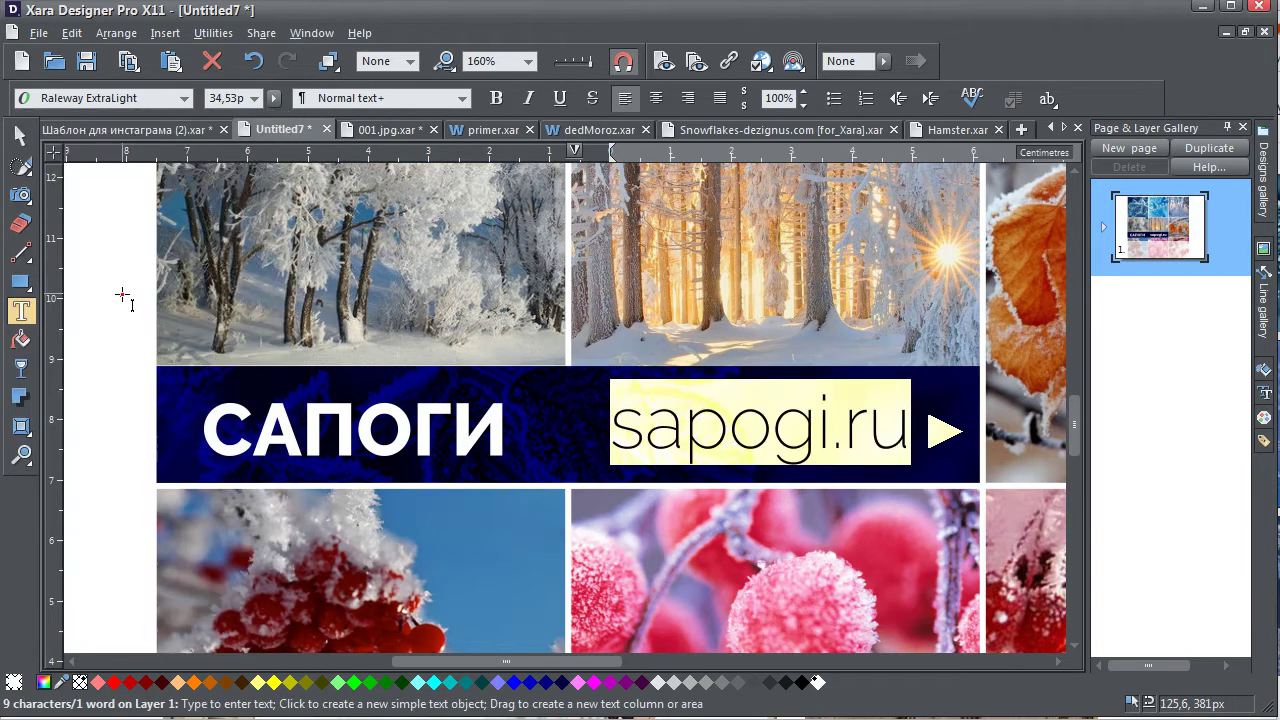
pyautogui.press('Escape')
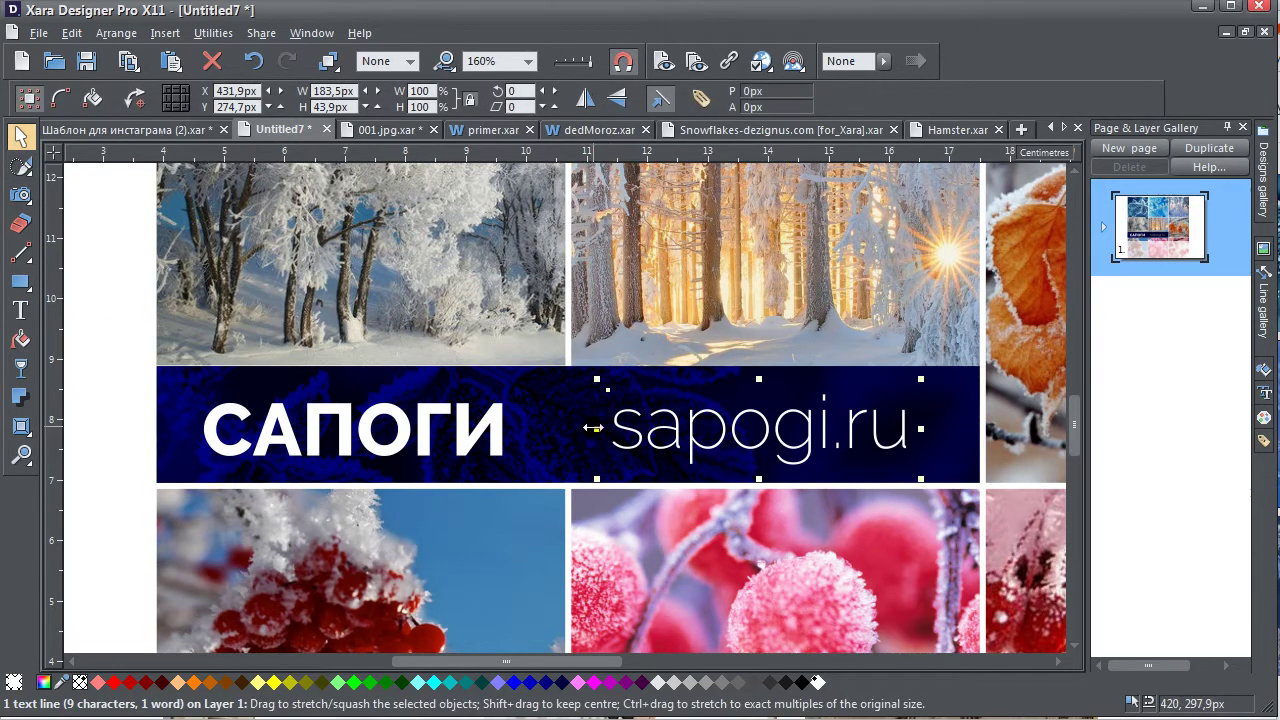
# Shrink sapogi.ru within the strip's right half and nudge САПОГИ toward the centre of the left tile
pyautogui.moveTo(597, 430); pyautogui.dragTo(730, 438)
pyautogui.click(497, 444)
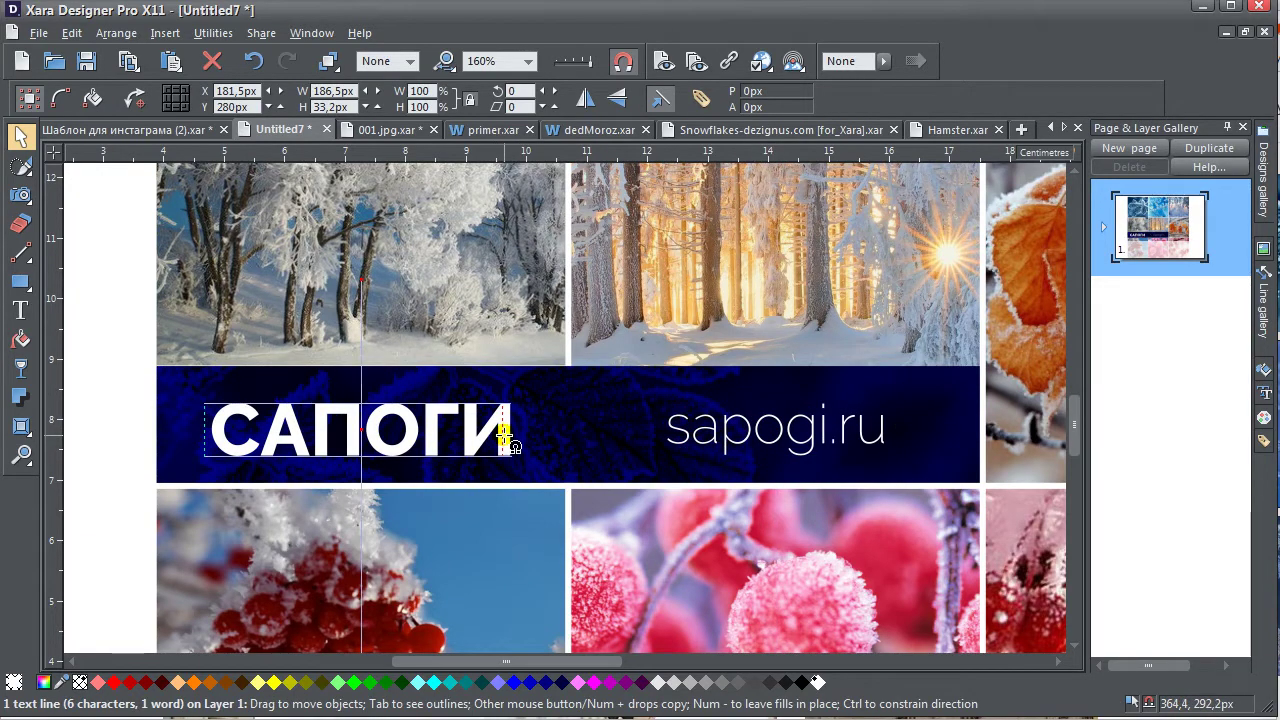
# Shift the sapogi.ru text slightly to the left within the dark blue banner
pyautogui.scroll(-3, 497, 437)
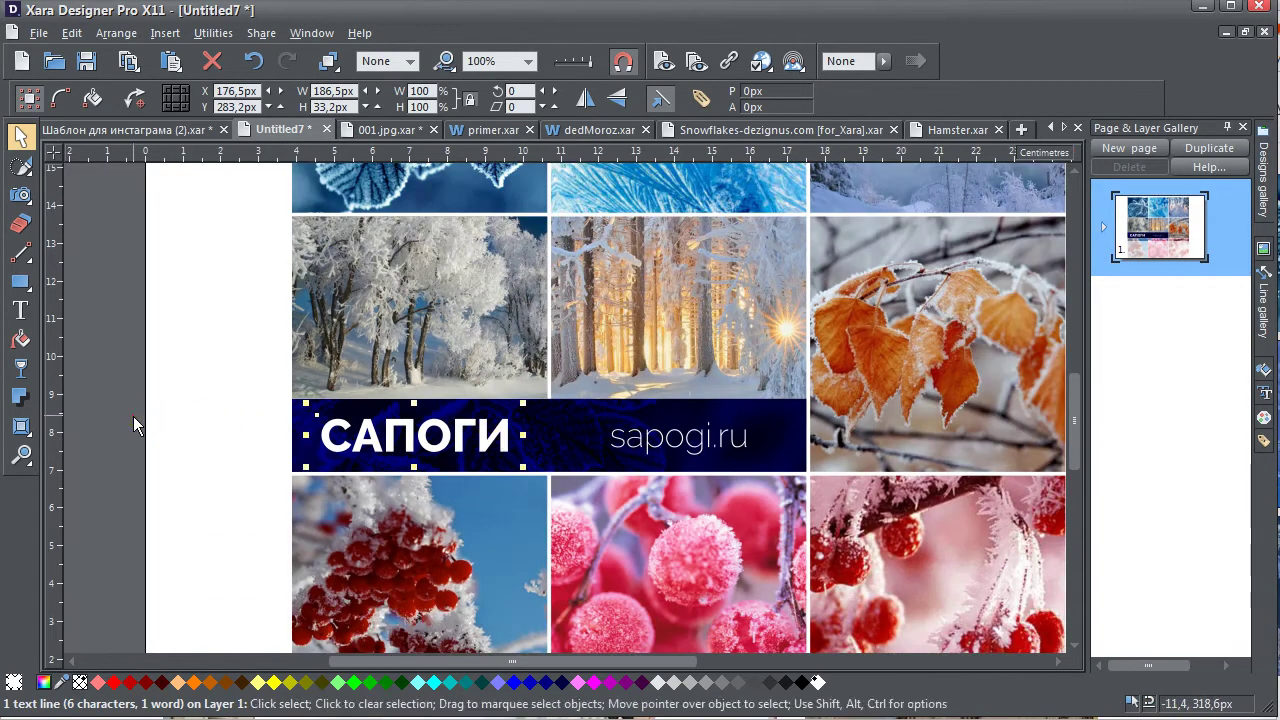
pyautogui.click(265, 415)
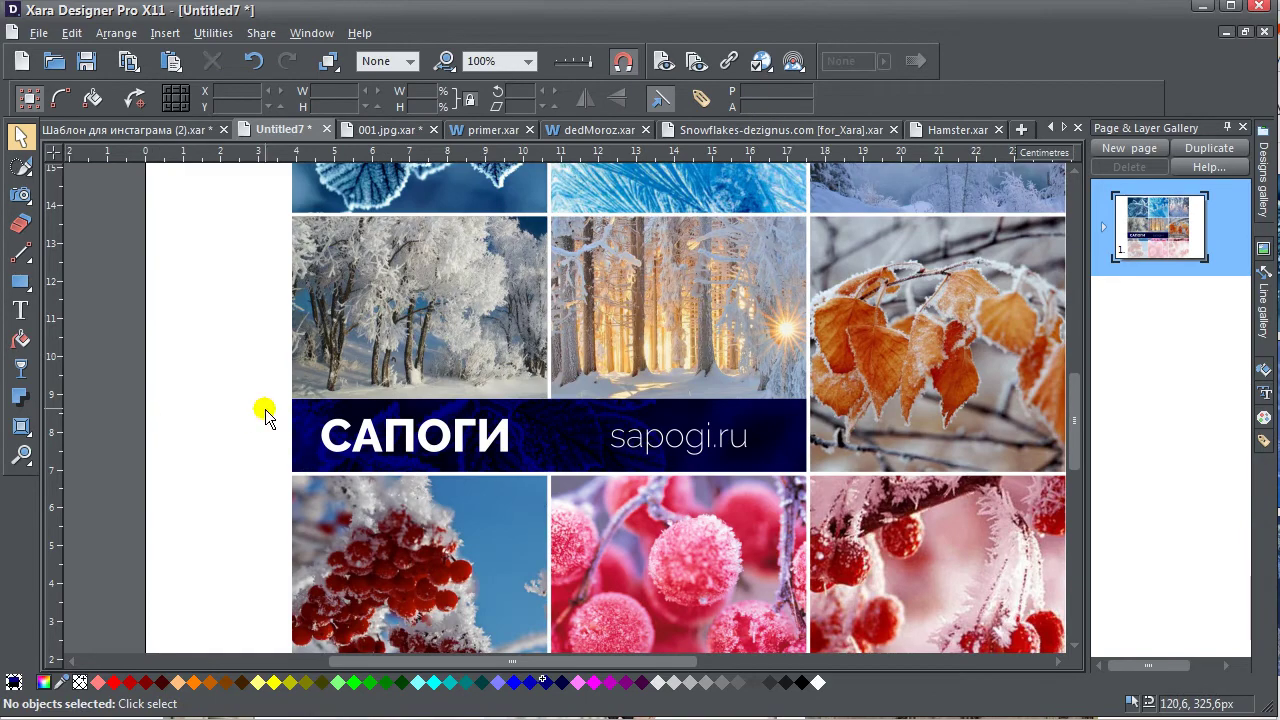
pyautogui.click(688, 451)
pyautogui.moveTo(688, 451); pyautogui.dragTo(684, 447)
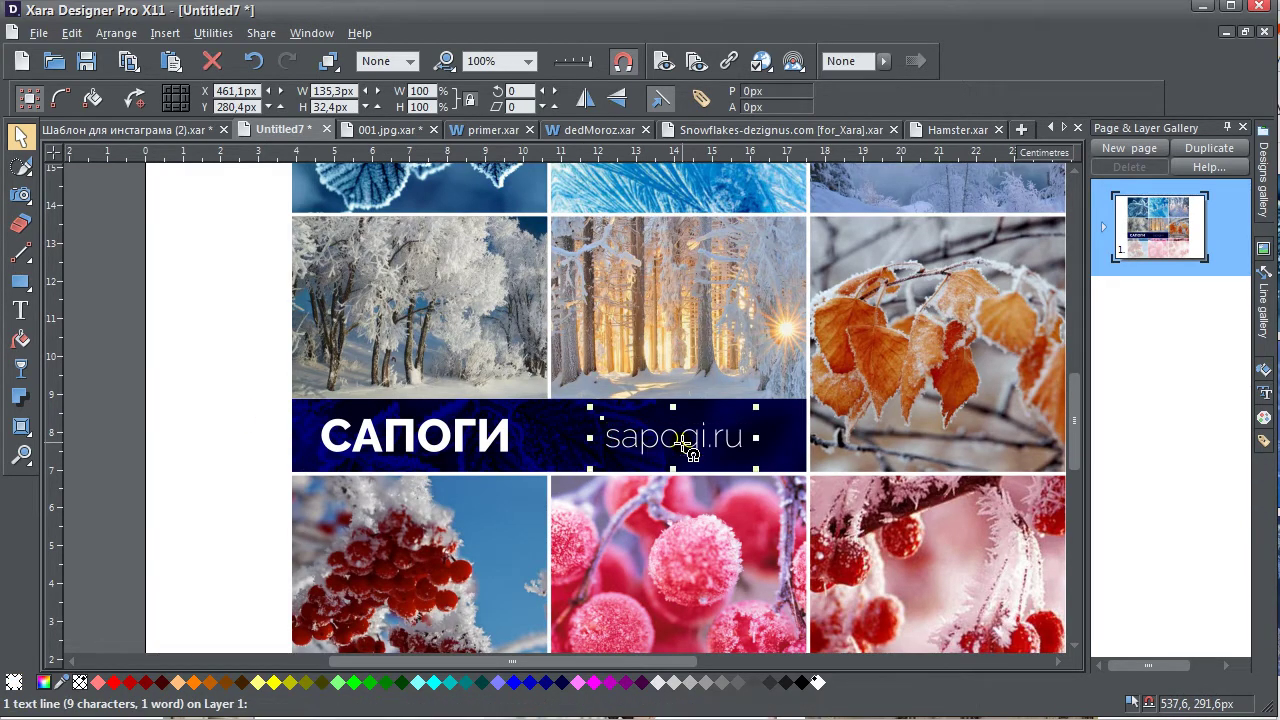
pyautogui.scroll(-1, 684, 447)
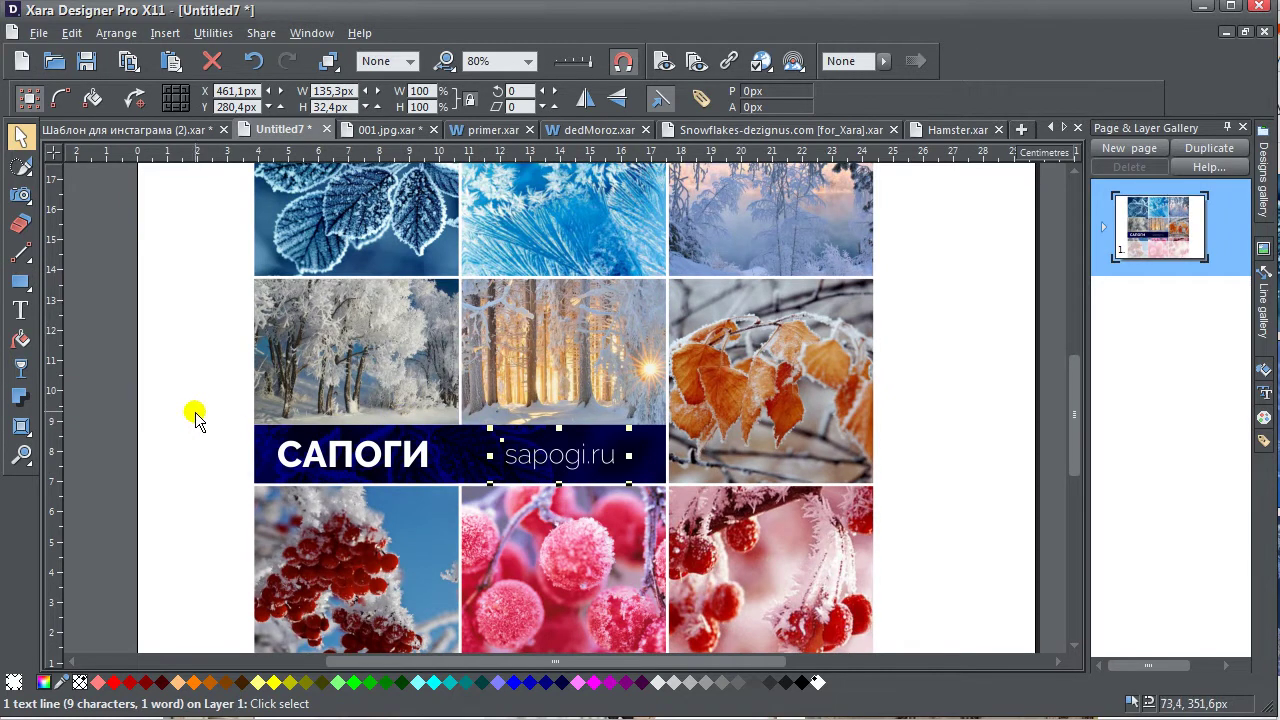
pyautogui.click(194, 415)
# Replace the banner heading САПОГИ with ЖЕНСКОЕ ДЕЛО
pyautogui.click(20, 310)
pyautogui.doubleClick(315, 448)
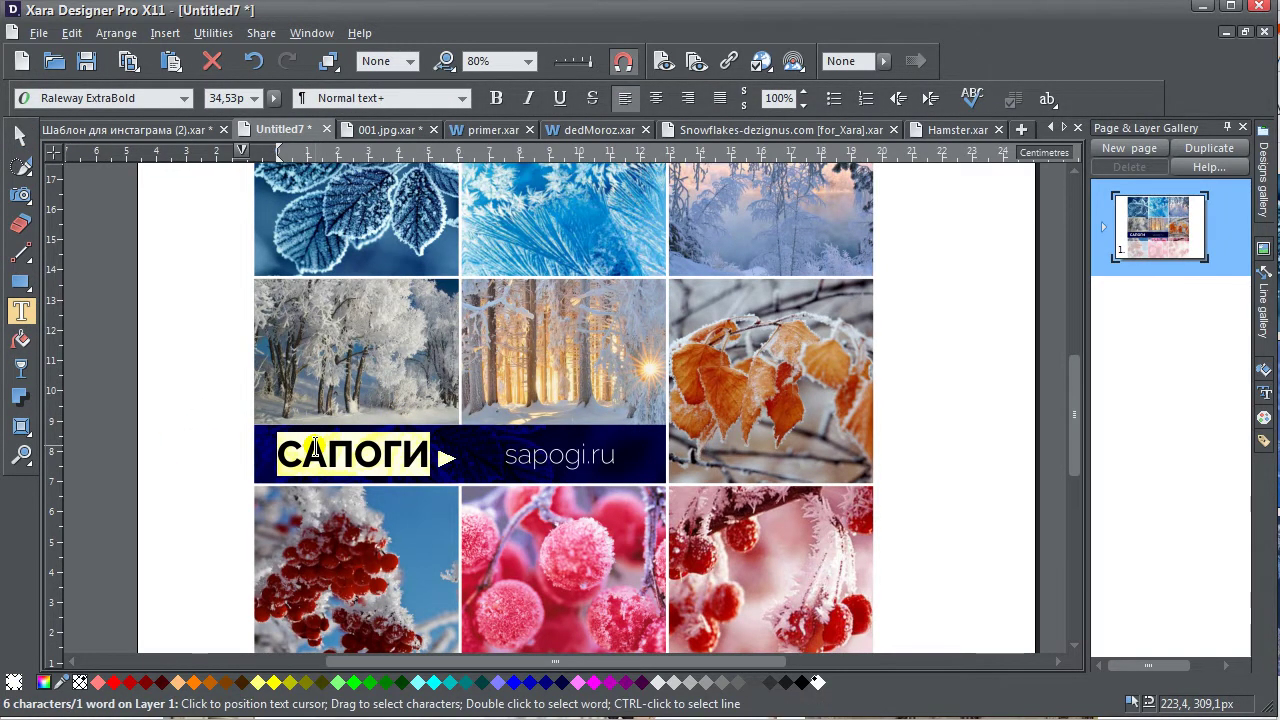
pyautogui.write(':TYC')
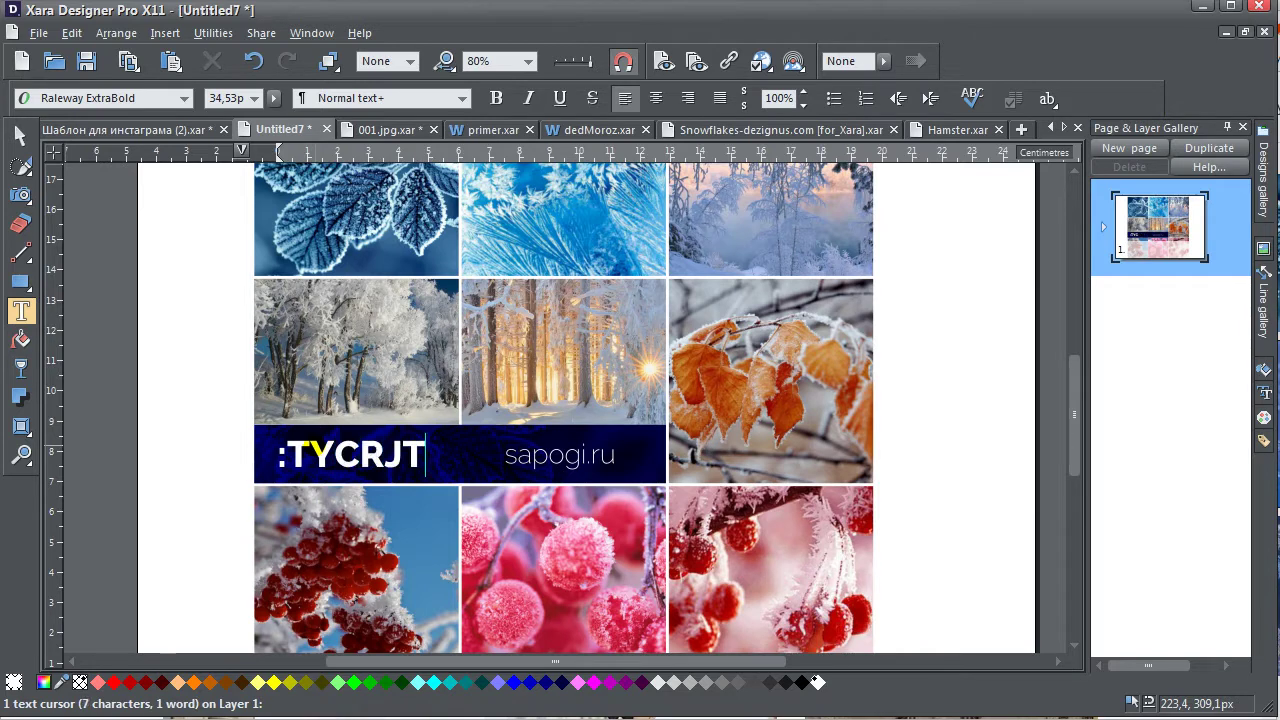
pyautogui.write('RJT')
pyautogui.hotkey('ctrl', 'a')
pyautogui.write('Ж ')
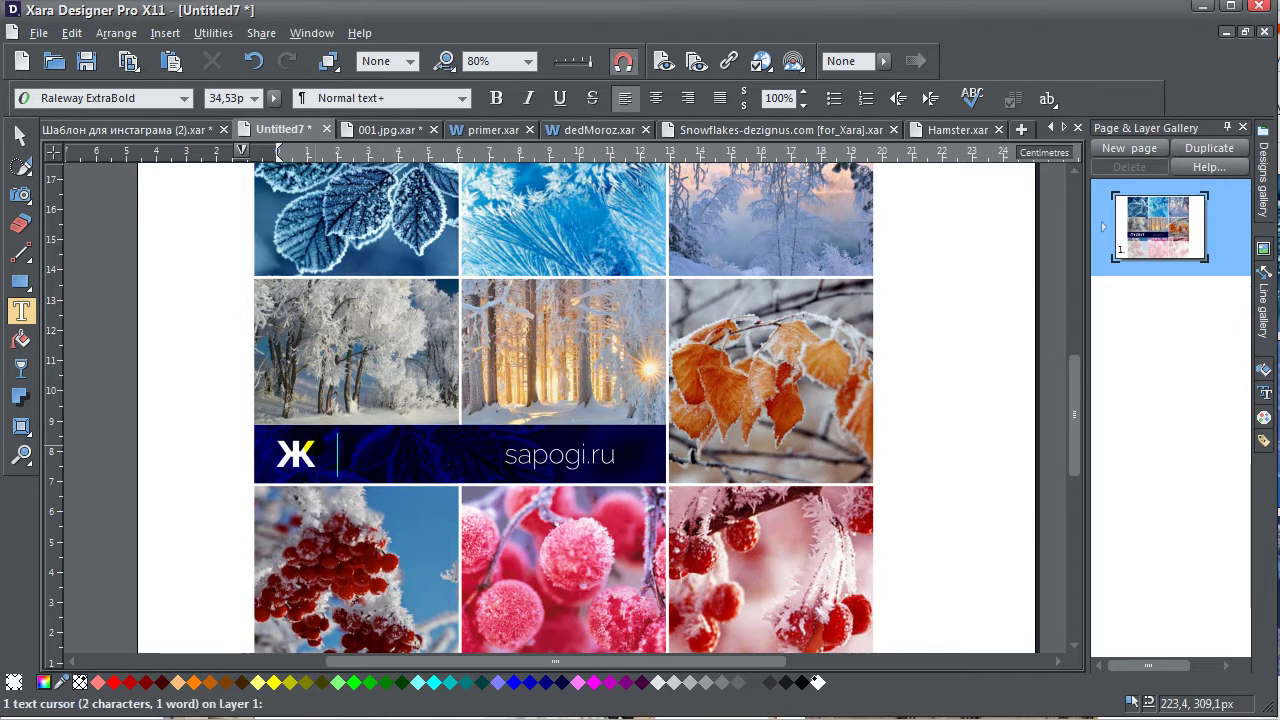
pyautogui.write('НСКОЕ')
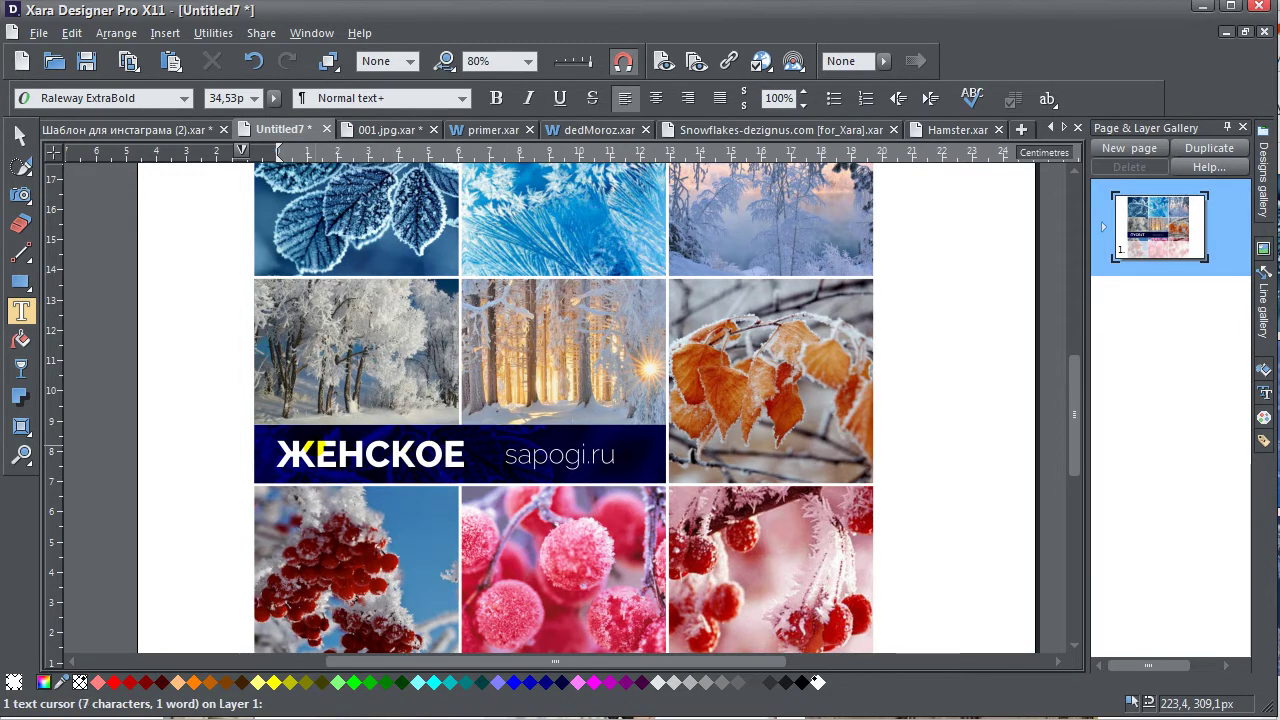
pyautogui.write(' ДЕЛО')
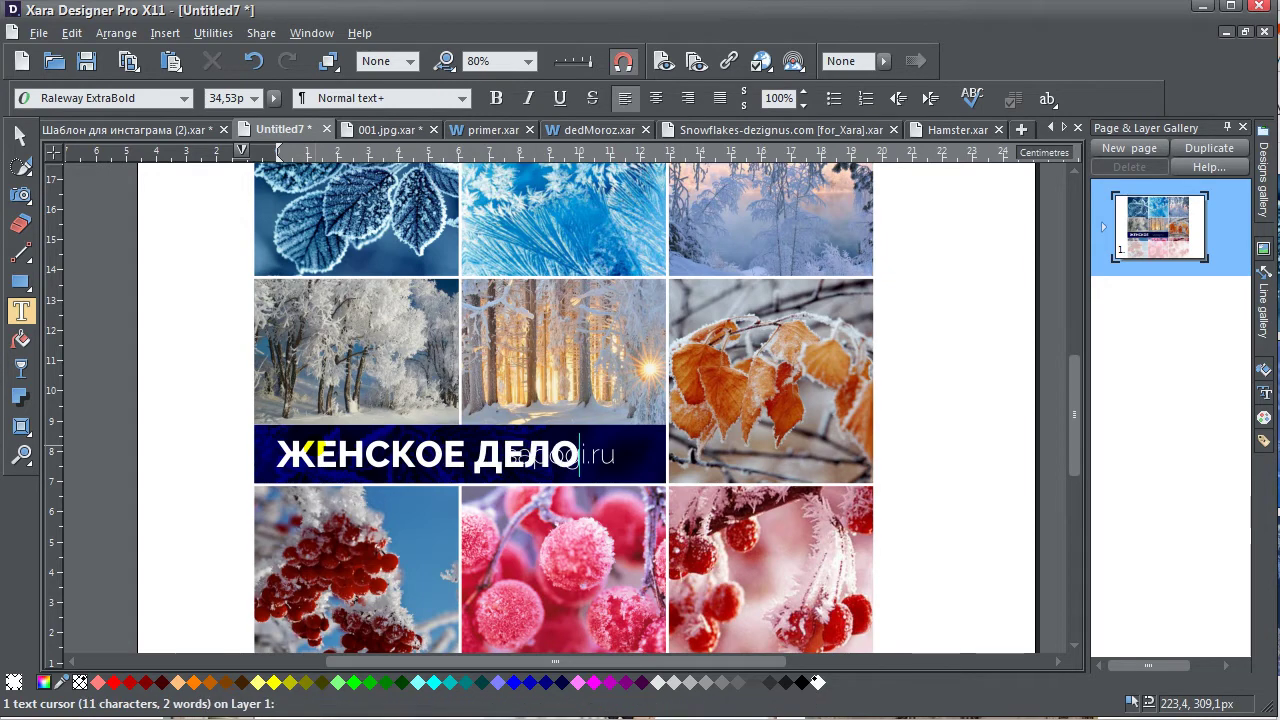
# Scale the ЖЕНСКОЕ ДЕЛО heading down to about 229 px wide so it clears the web address
pyautogui.click(20, 135)
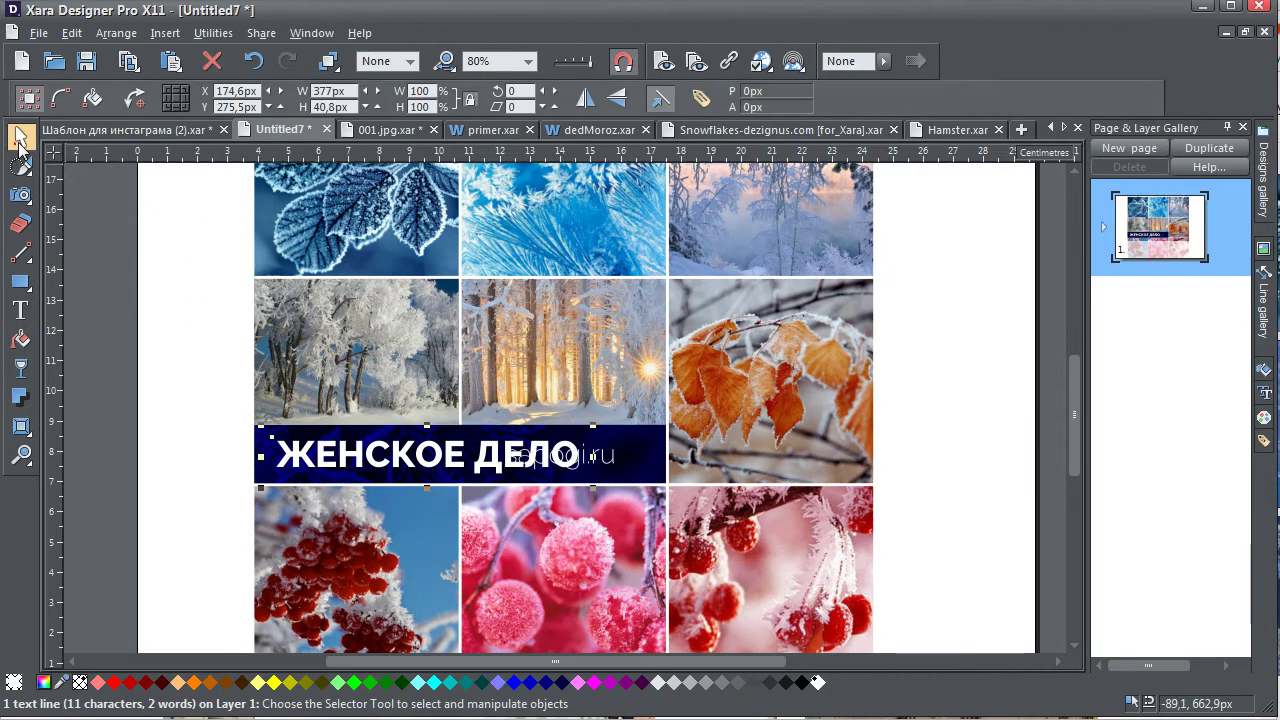
pyautogui.scroll(2, 465, 425)
pyautogui.moveTo(689, 457); pyautogui.dragTo(486, 457)
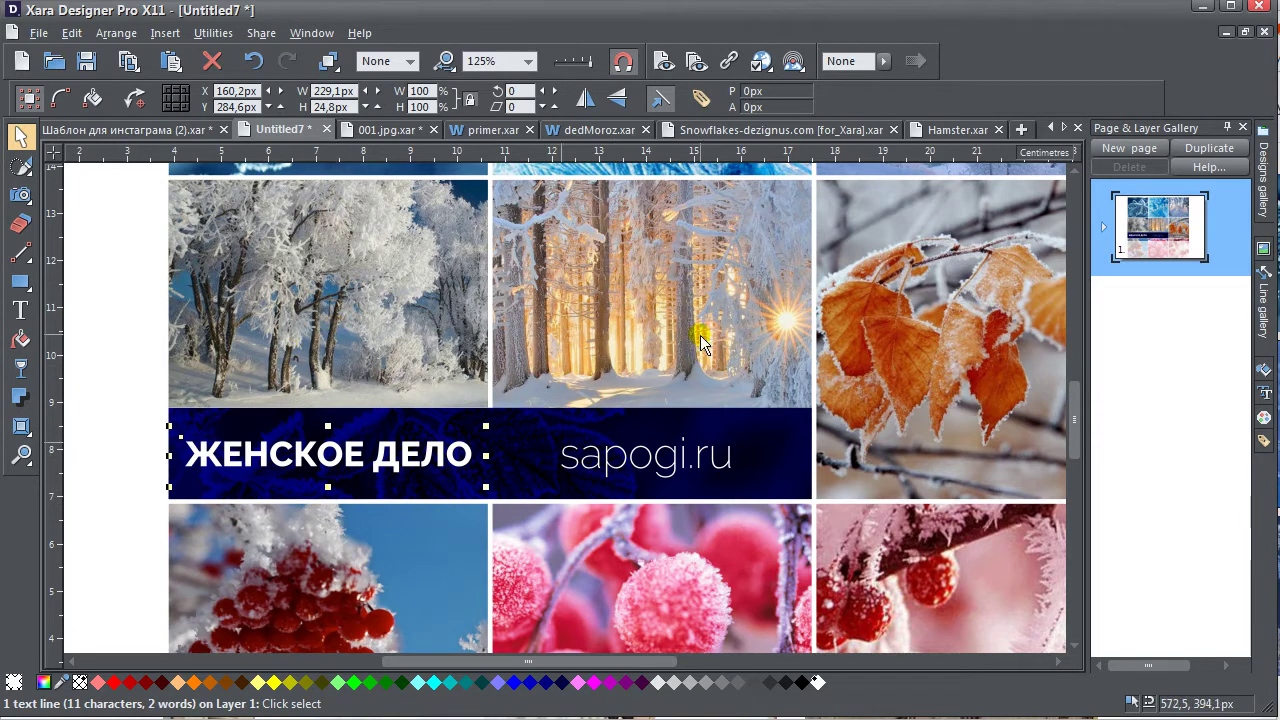
pyautogui.click(156, 485)
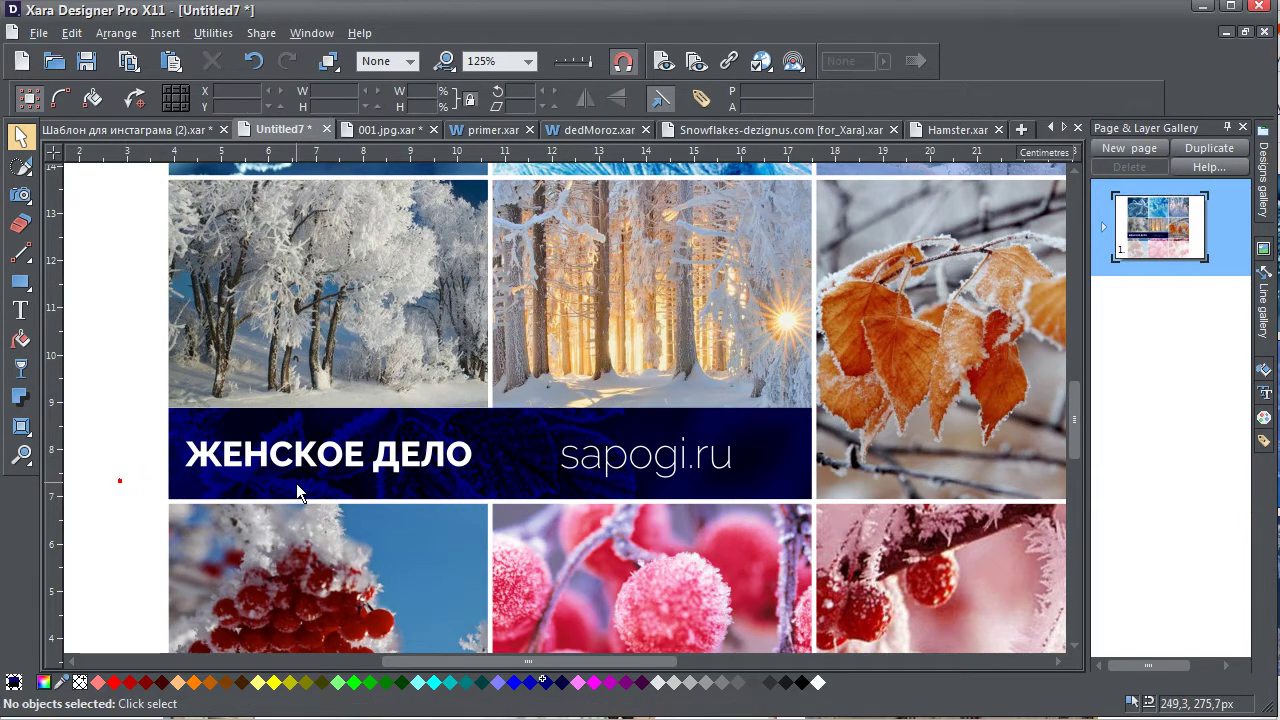
# Change the web address in the banner to womenswork.ru
pyautogui.click(20, 311)
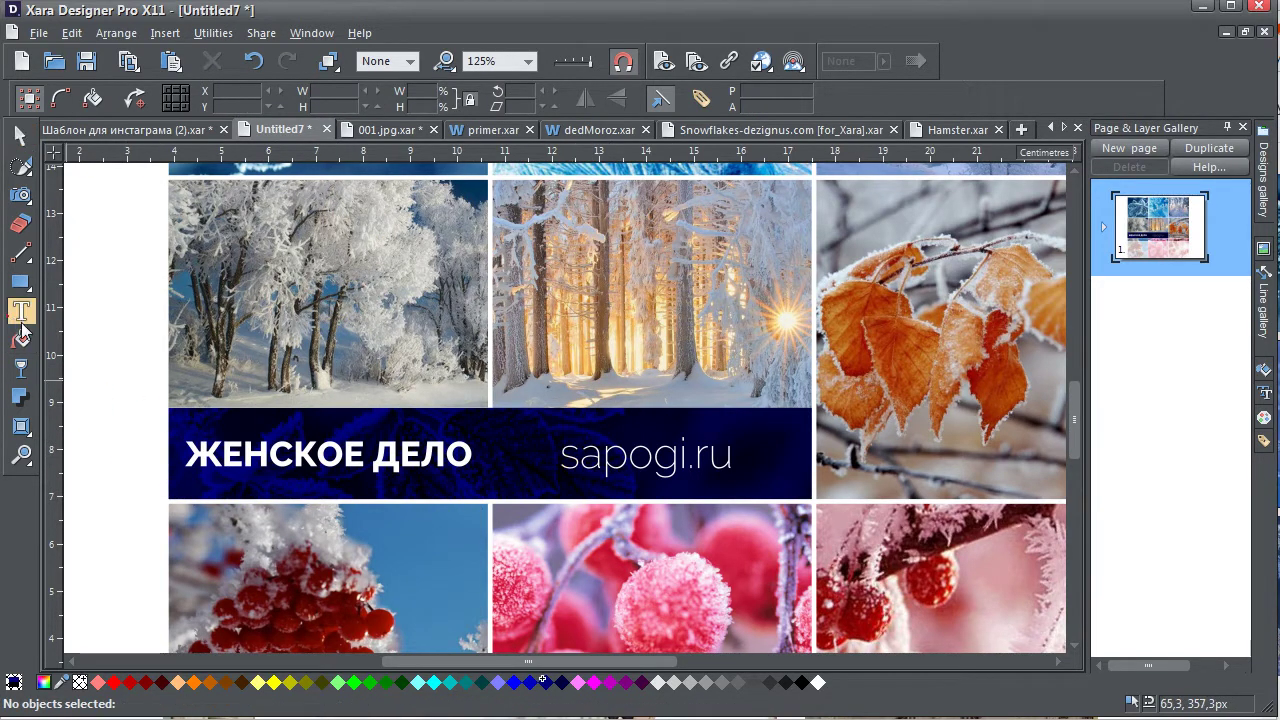
pyautogui.moveTo(687, 460); pyautogui.dragTo(536, 457)
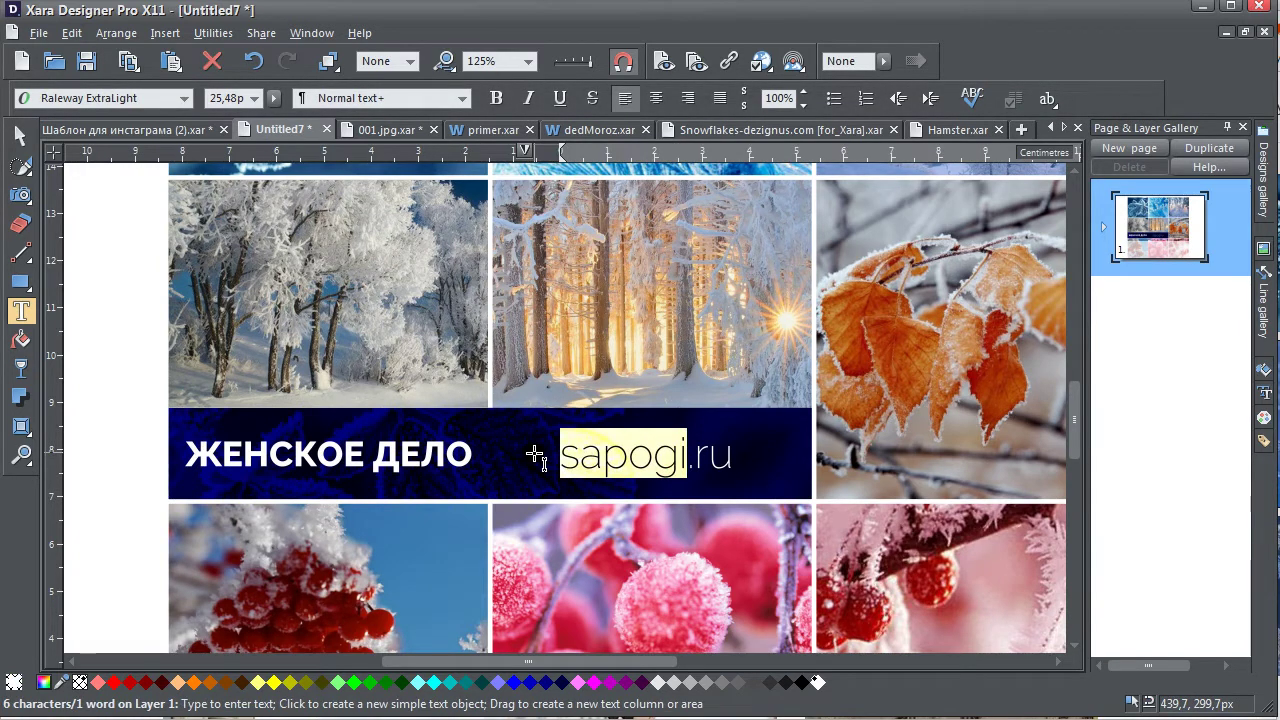
pyautogui.write('цщьфы')
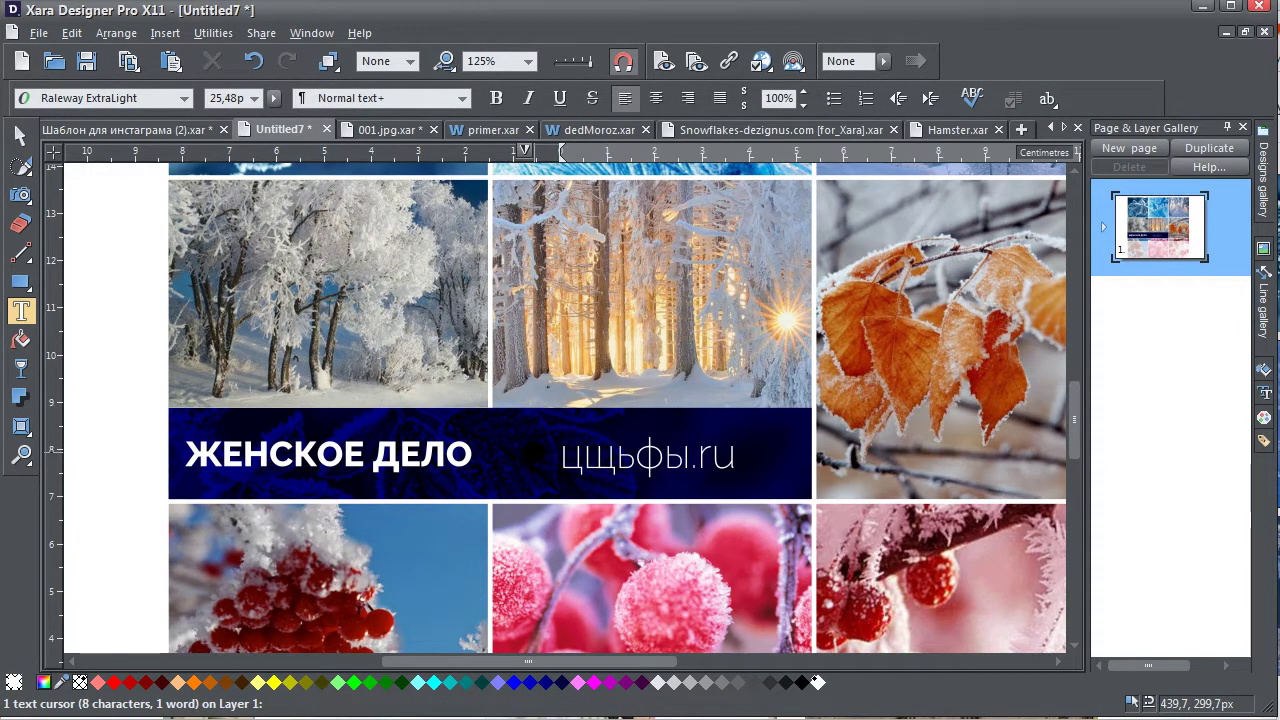
pyautogui.hotkey('shift', 'Home')
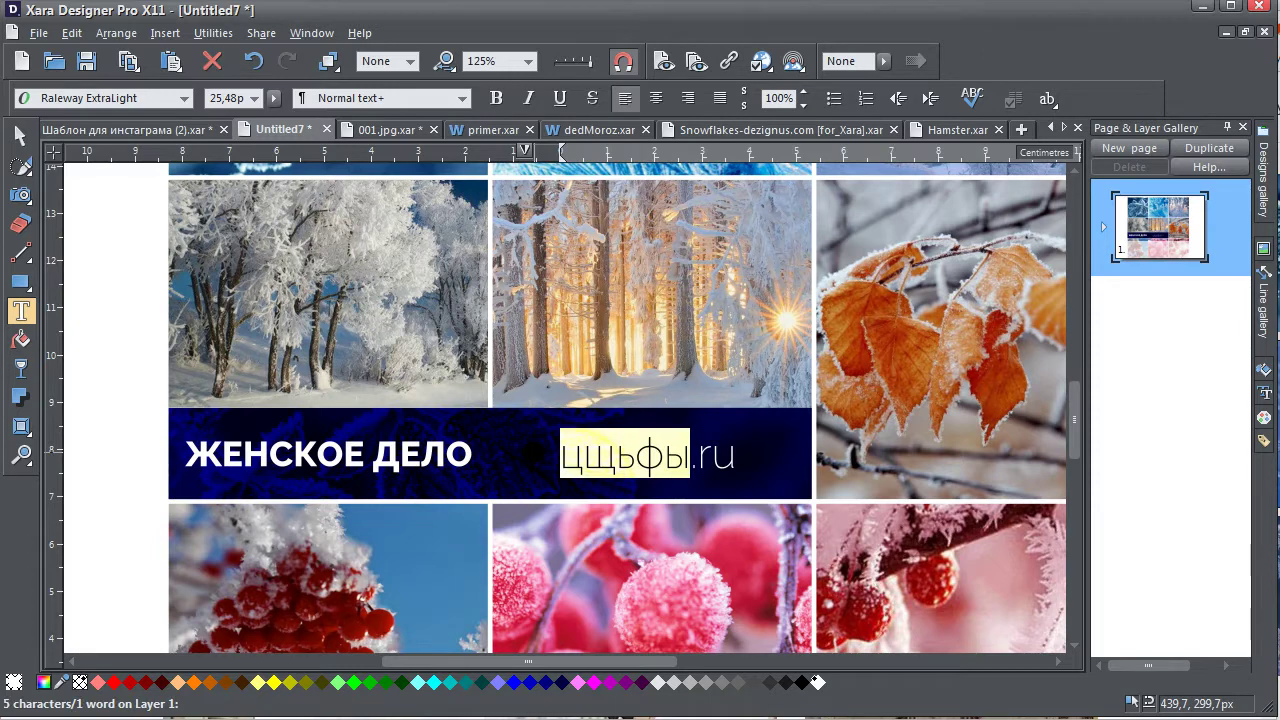
pyautogui.write('wo')
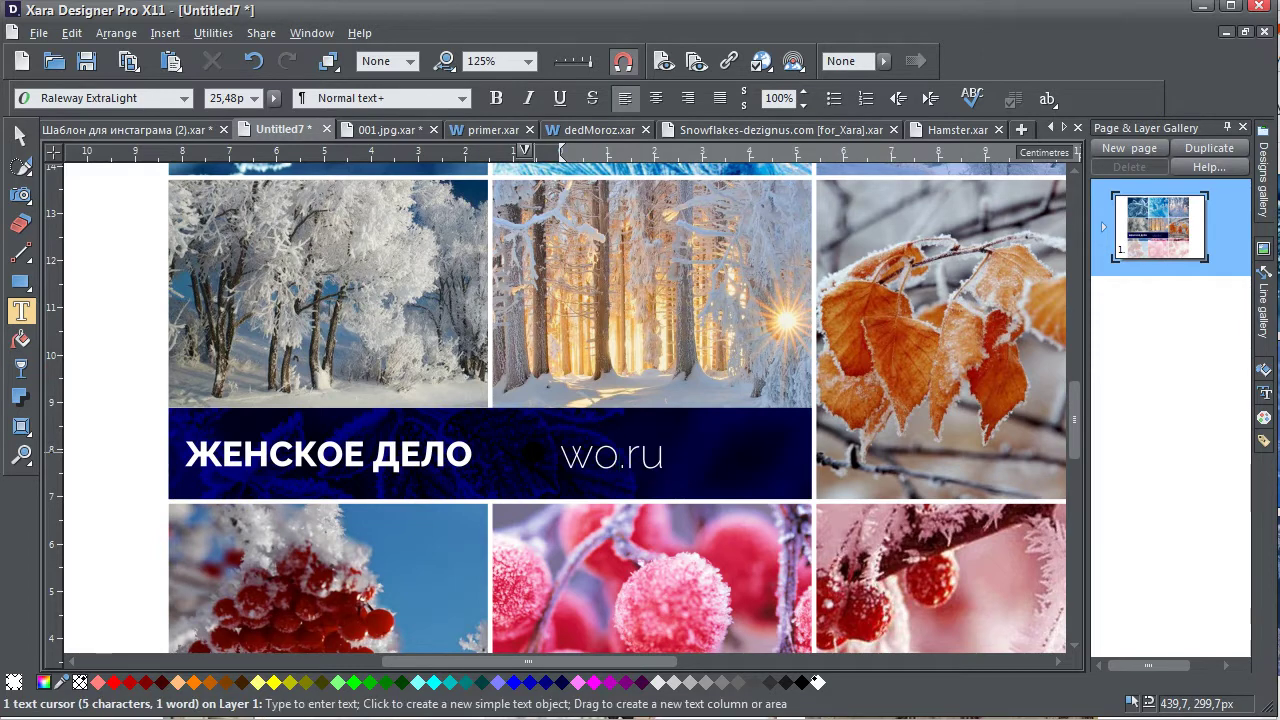
pyautogui.write('m')
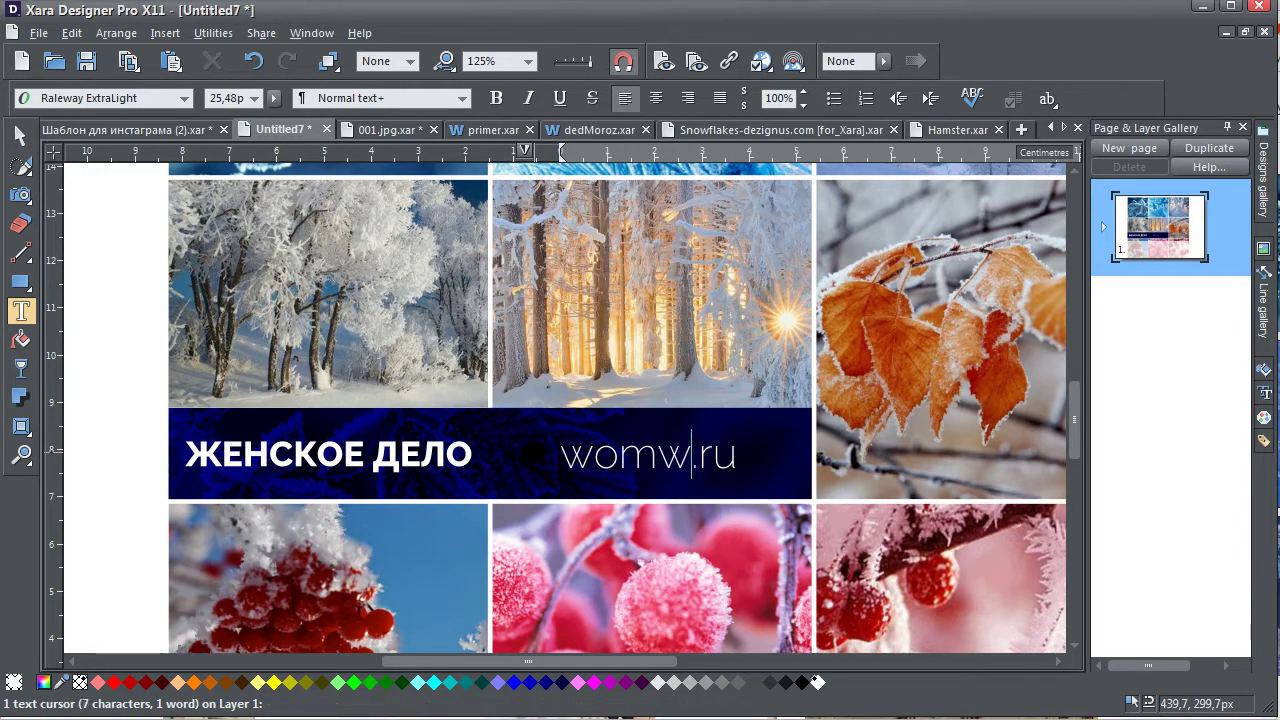
pyautogui.write('w')
pyautogui.press('BackSpace')
pyautogui.write('e')
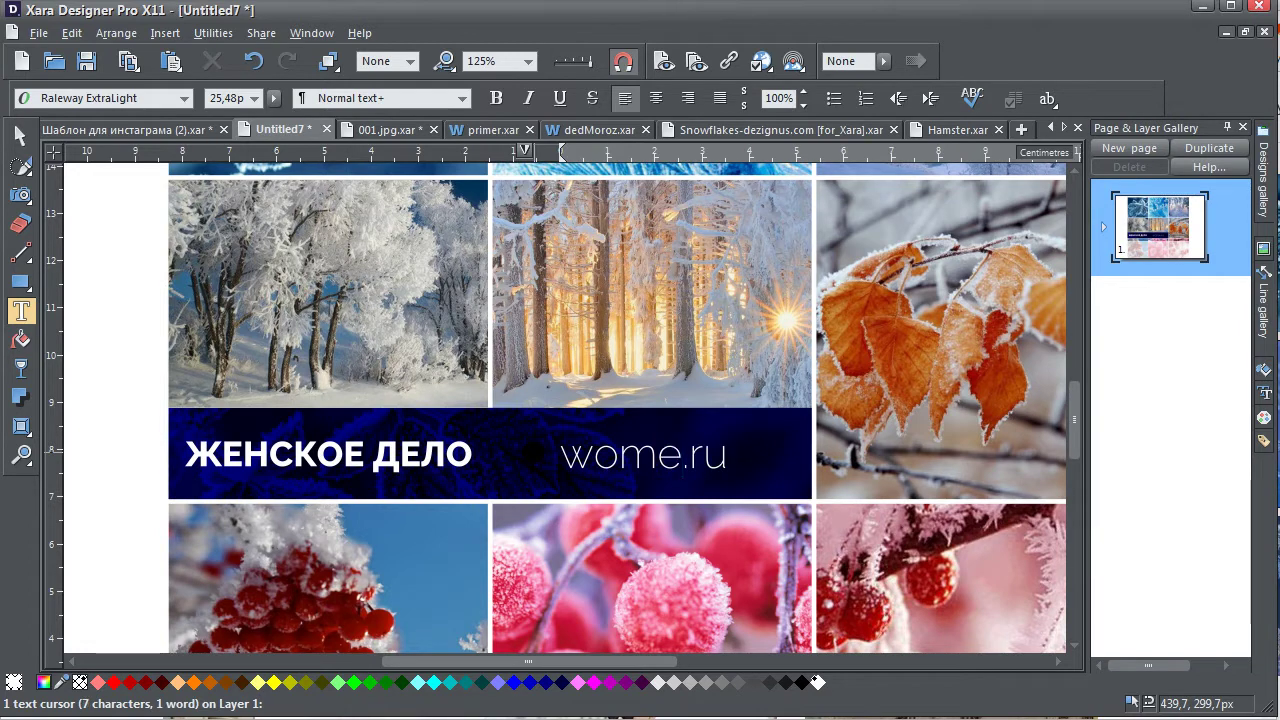
pyautogui.write('ns')
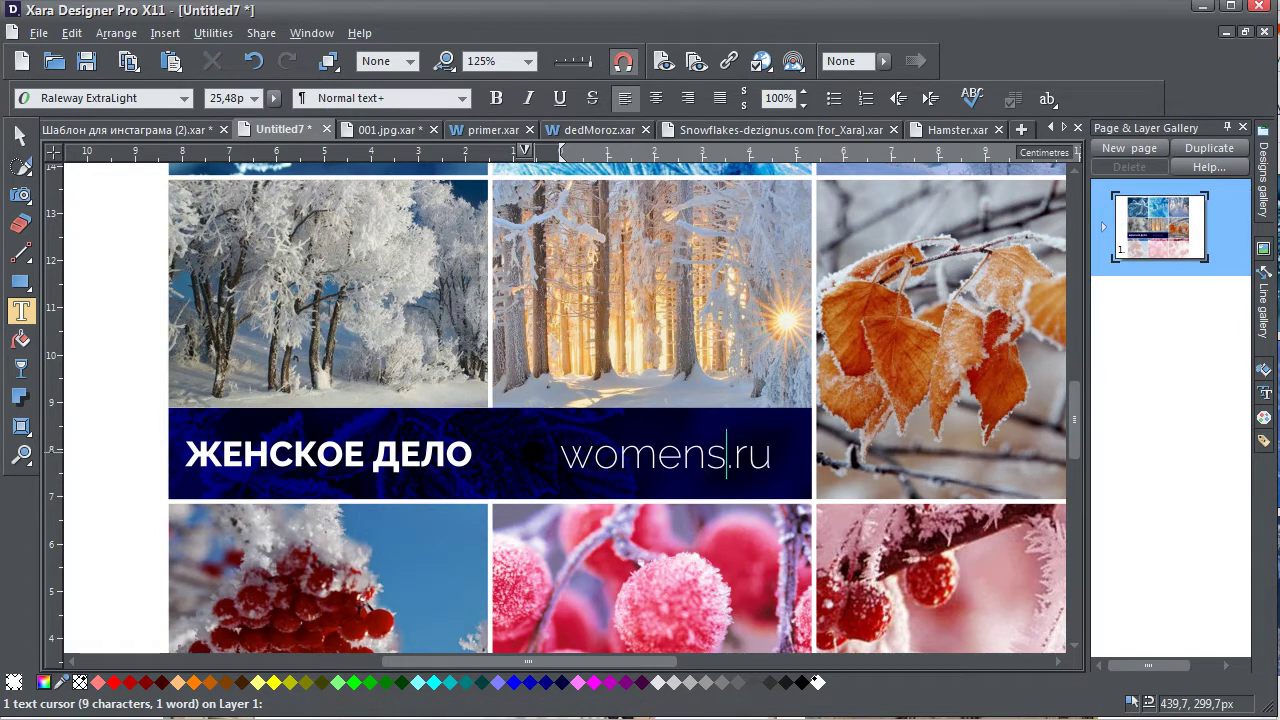
pyautogui.write('w')
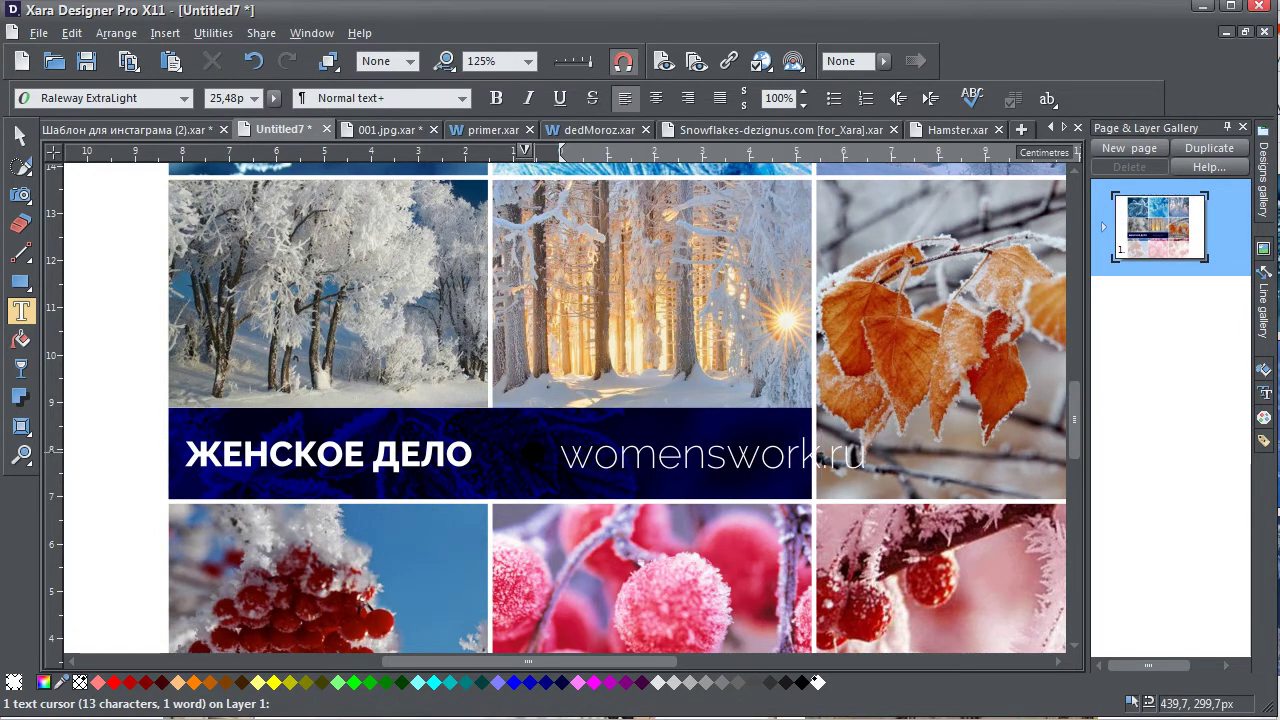
pyautogui.write('ork')
# Move the womenswork.ru text closer to the heading and shrink it to fit inside the blue banner
pyautogui.click(20, 134)
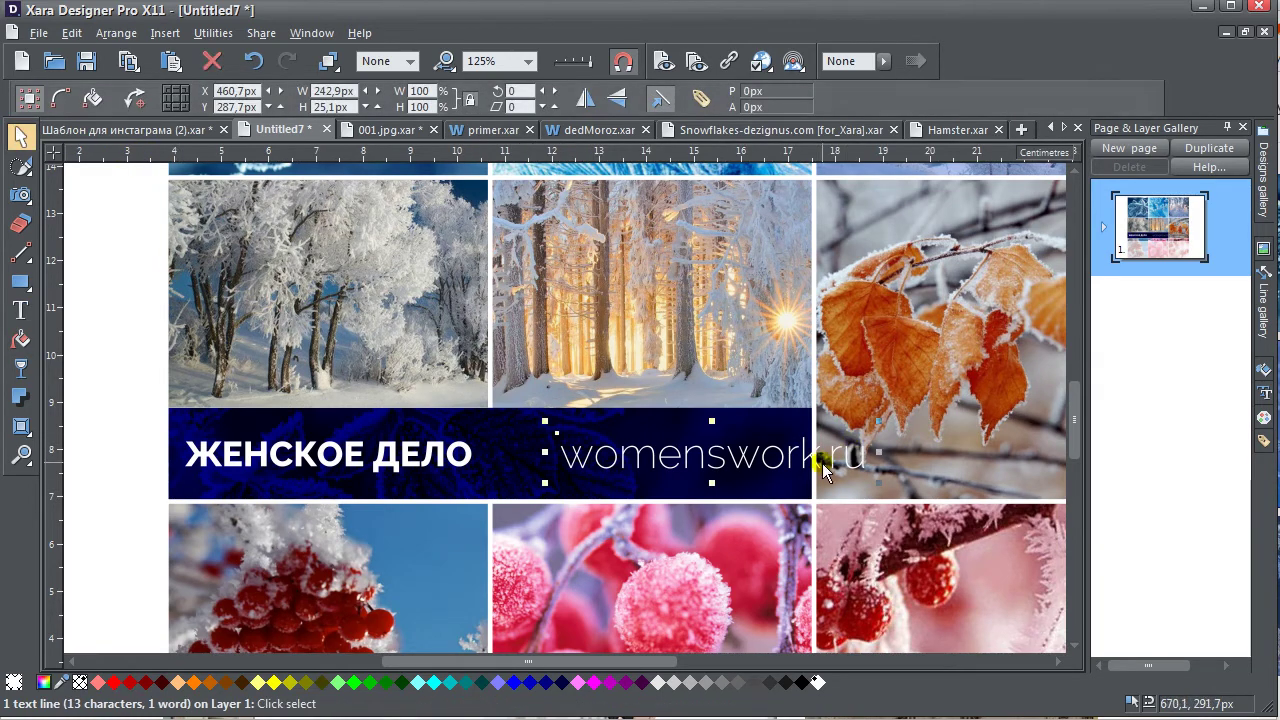
pyautogui.moveTo(797, 468); pyautogui.dragTo(758, 462)
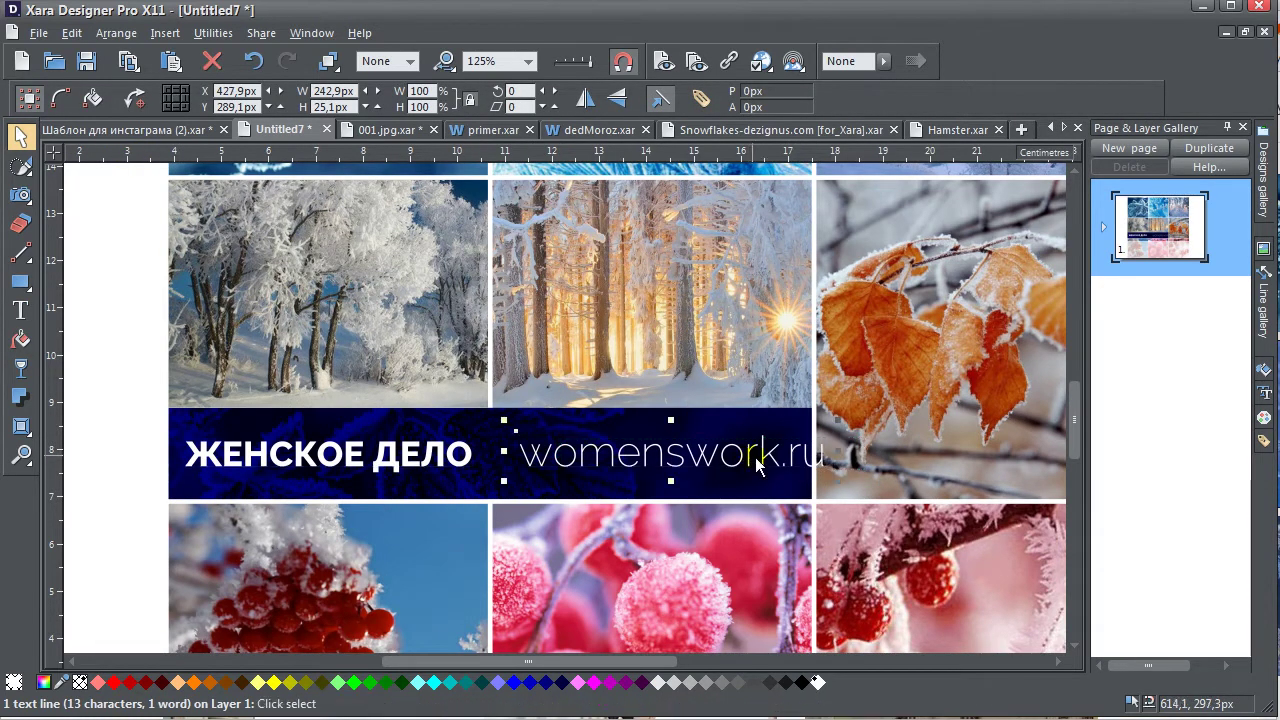
pyautogui.moveTo(840, 460); pyautogui.dragTo(790, 455)
pyautogui.click(128, 420)
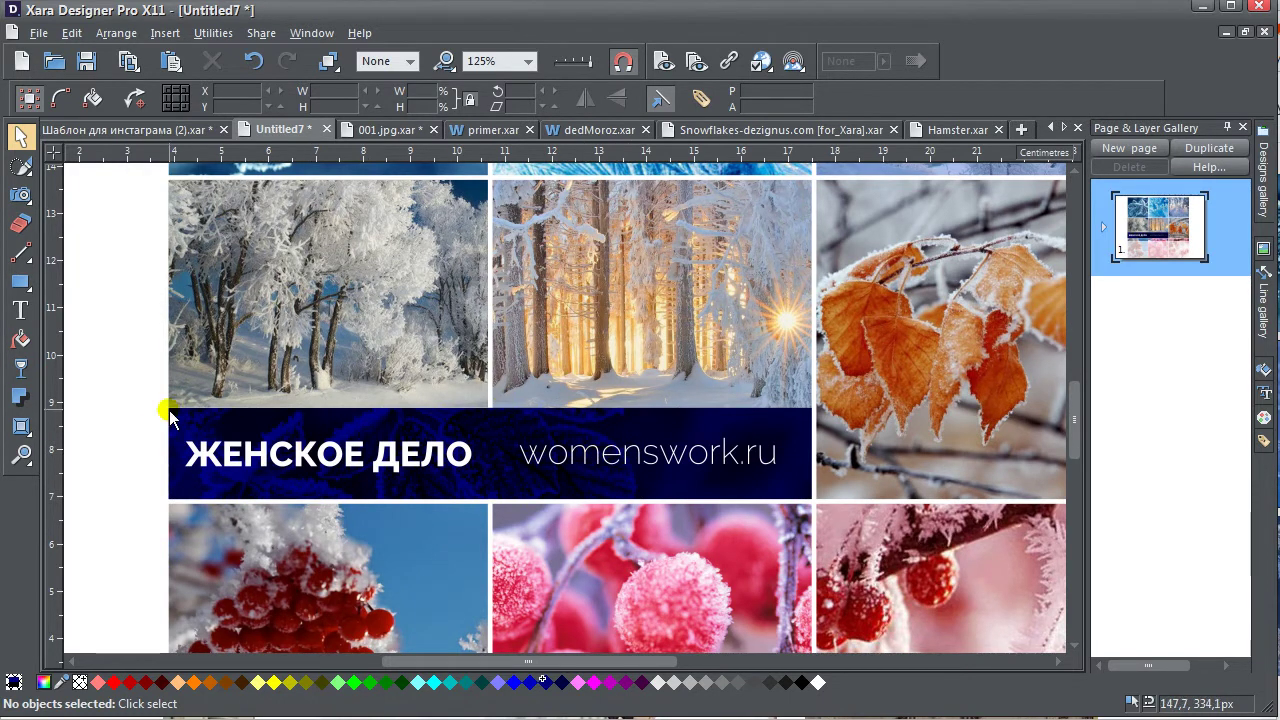
# Draw a rectangle about 221 by 47 px across the lower part of the orange leaves photo
pyautogui.scroll(-1, 257, 449)
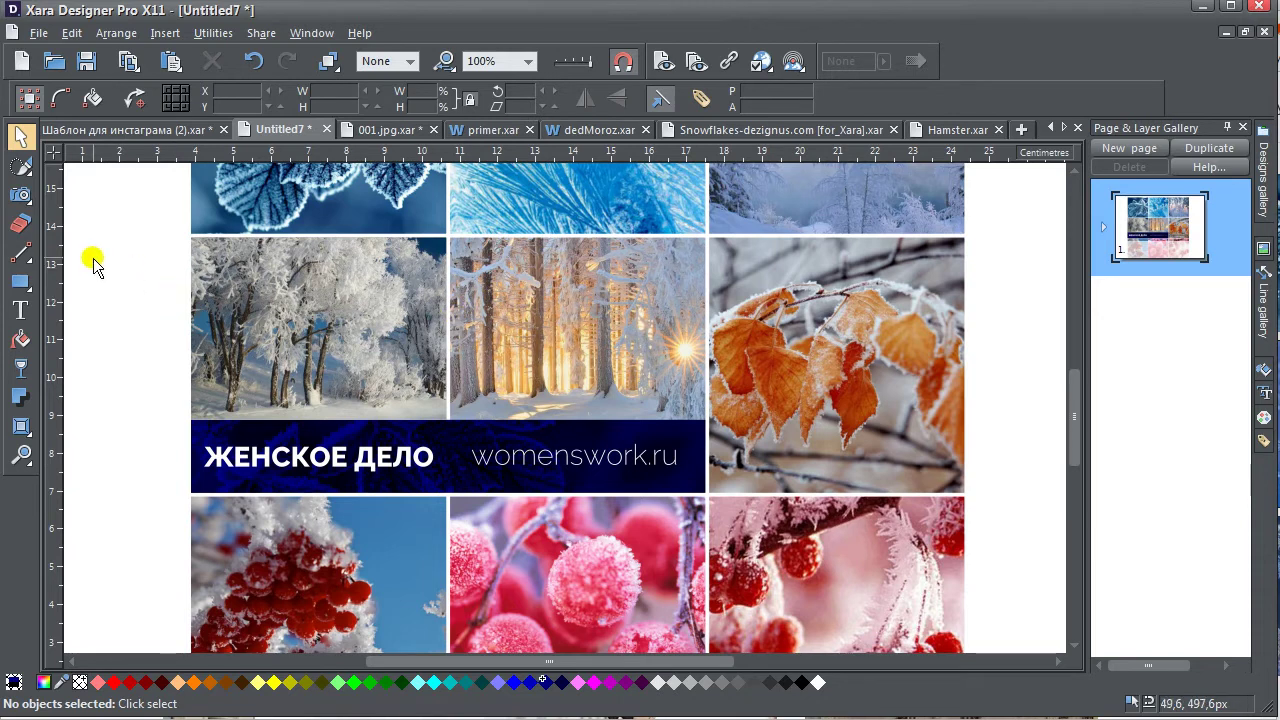
pyautogui.click(20, 282)
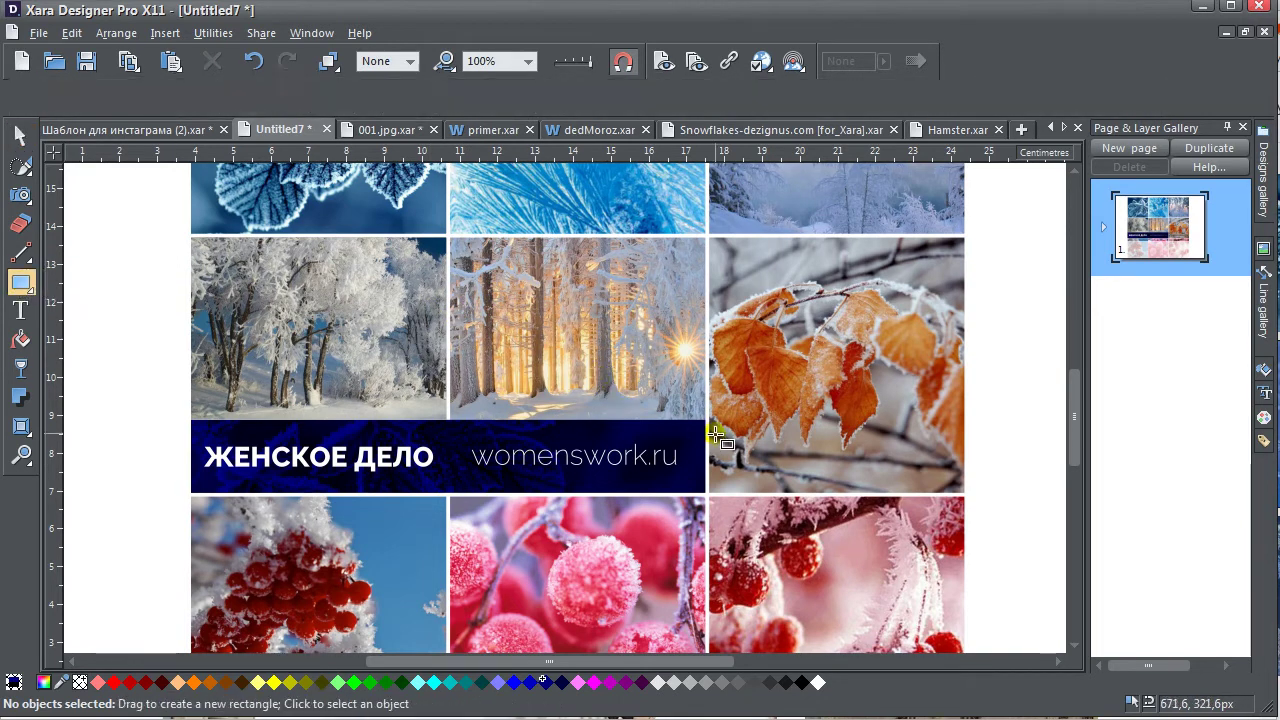
pyautogui.moveTo(724, 432); pyautogui.dragTo(945, 479)
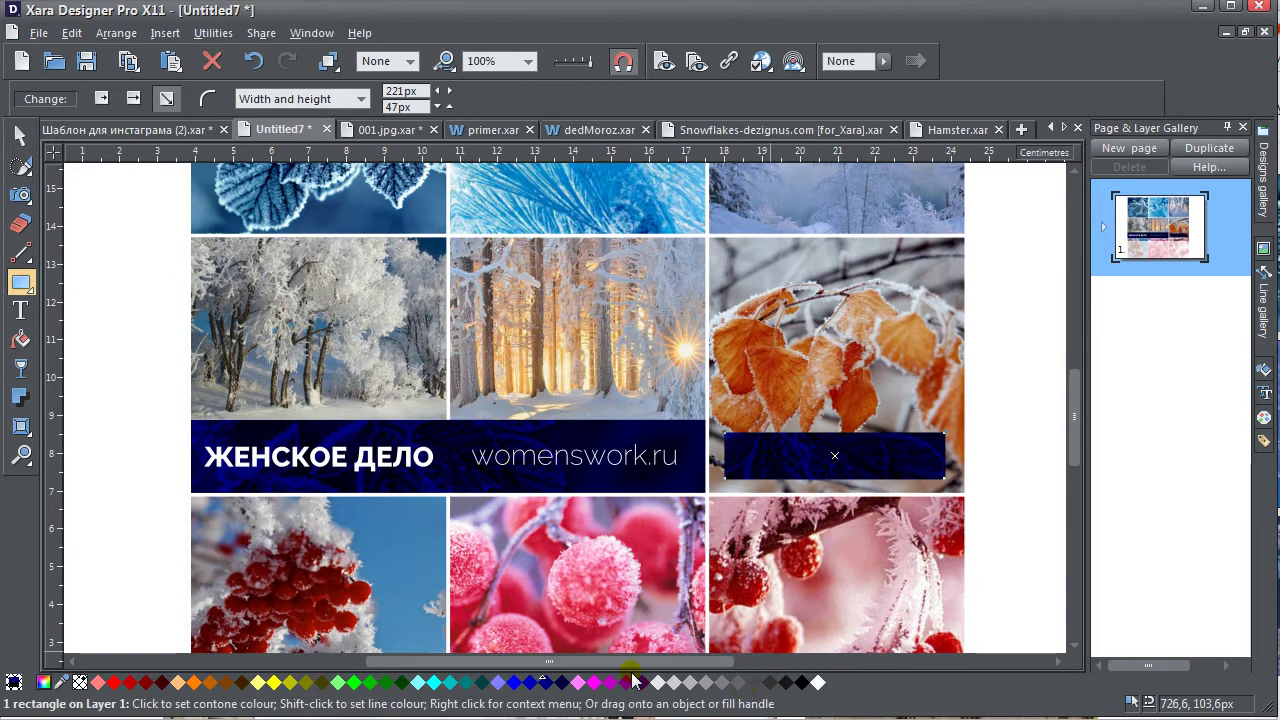
# Change the new rectangle's fill from bitmap to Flat fill
pyautogui.click(21, 340)
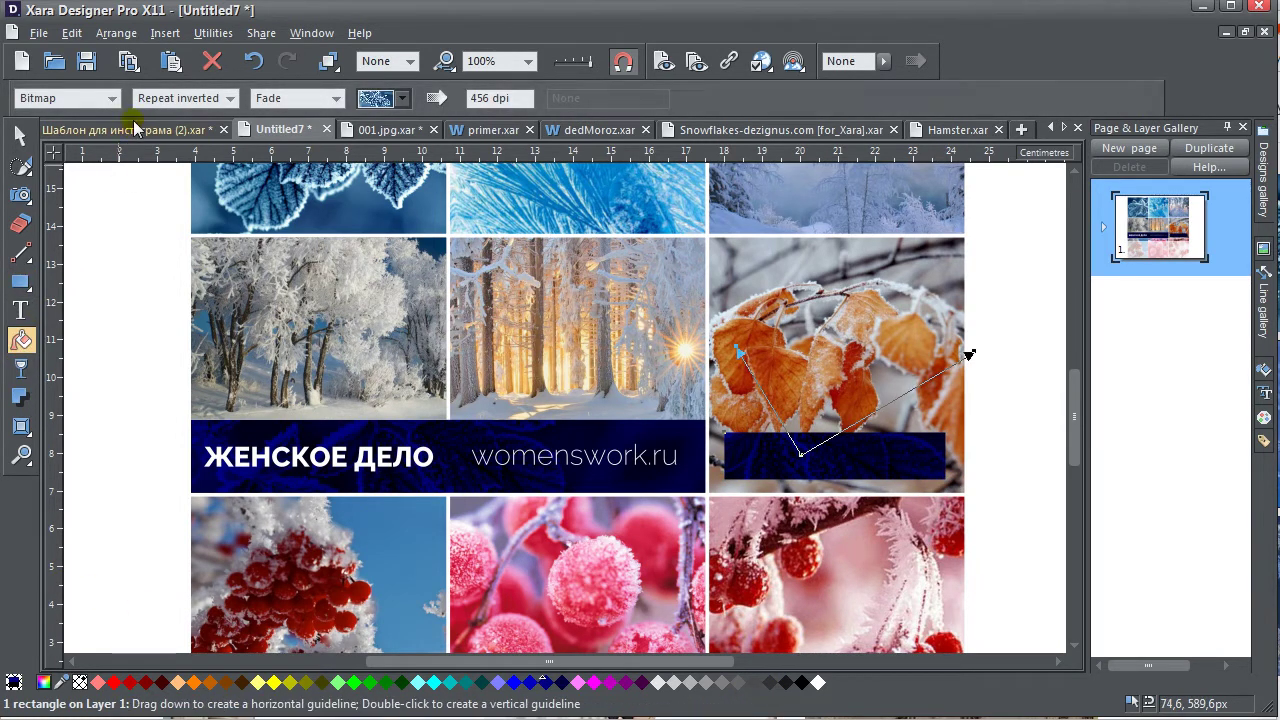
pyautogui.click(112, 98)
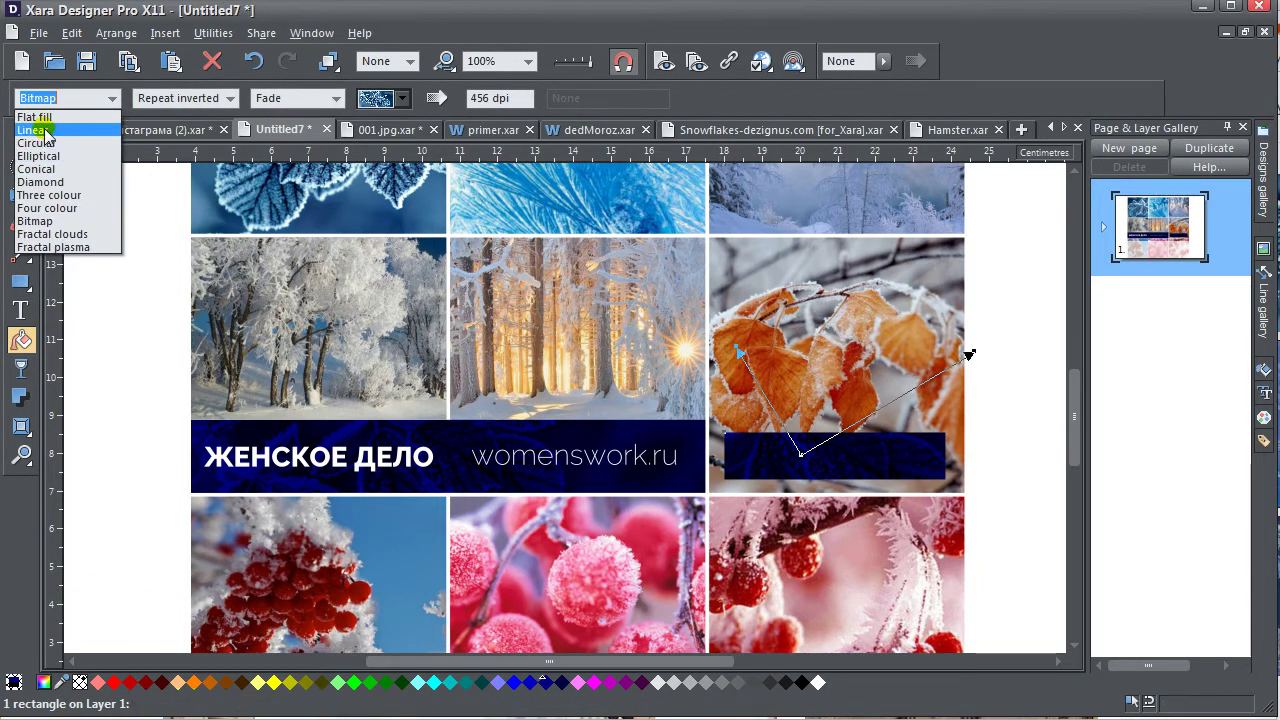
pyautogui.click(34, 117)
pyautogui.click(20, 135)
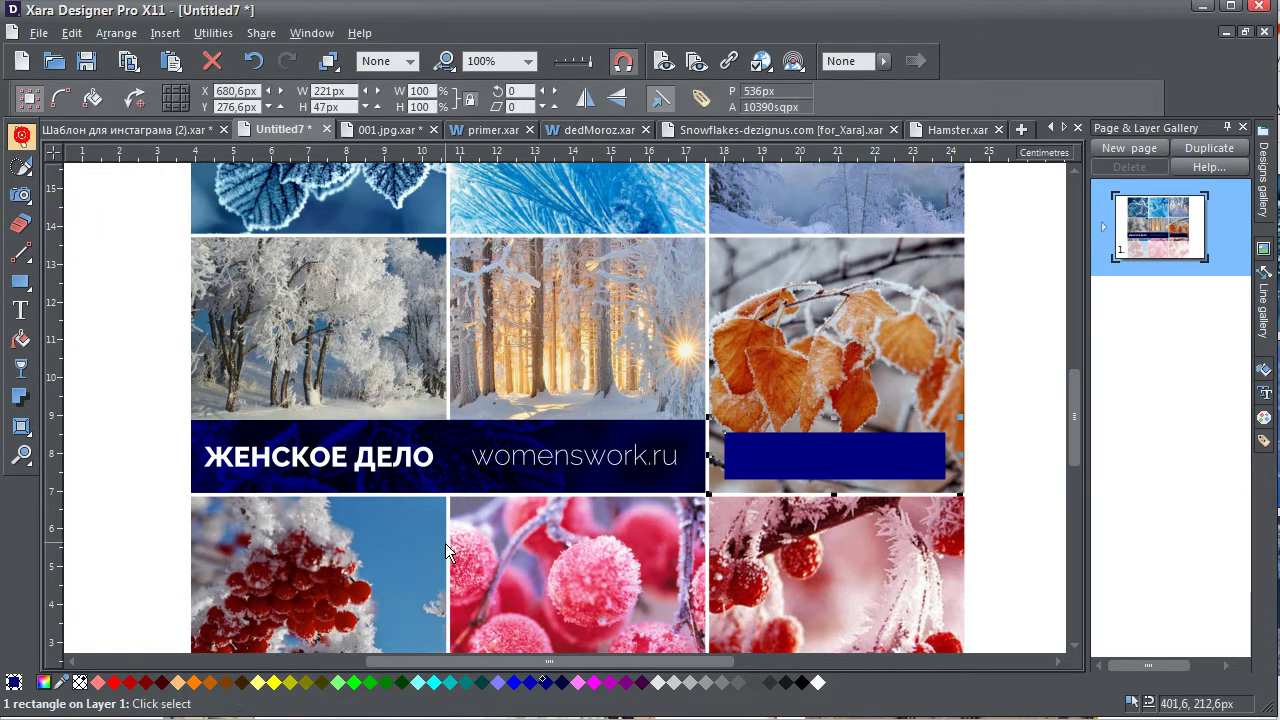
# Set the rectangle's fill colour to bright pink ff1e7d
pyautogui.click(43, 682)
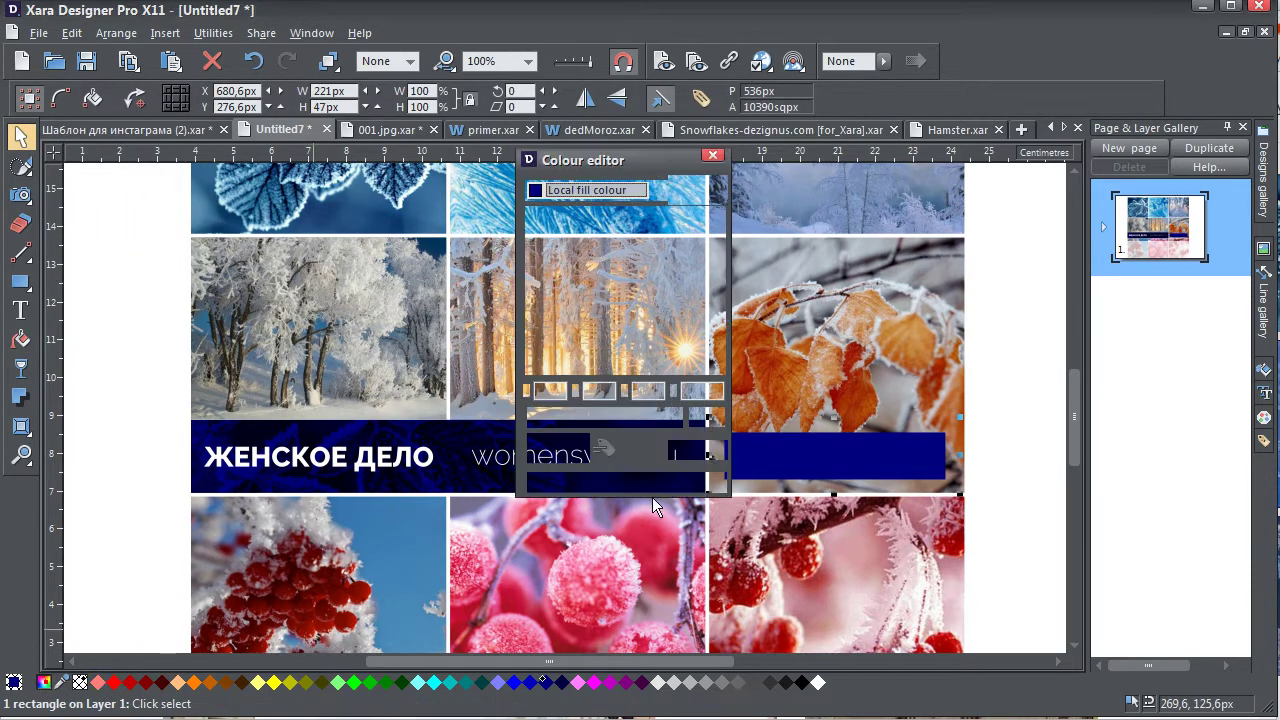
pyautogui.moveTo(684, 365); pyautogui.dragTo(706, 364)
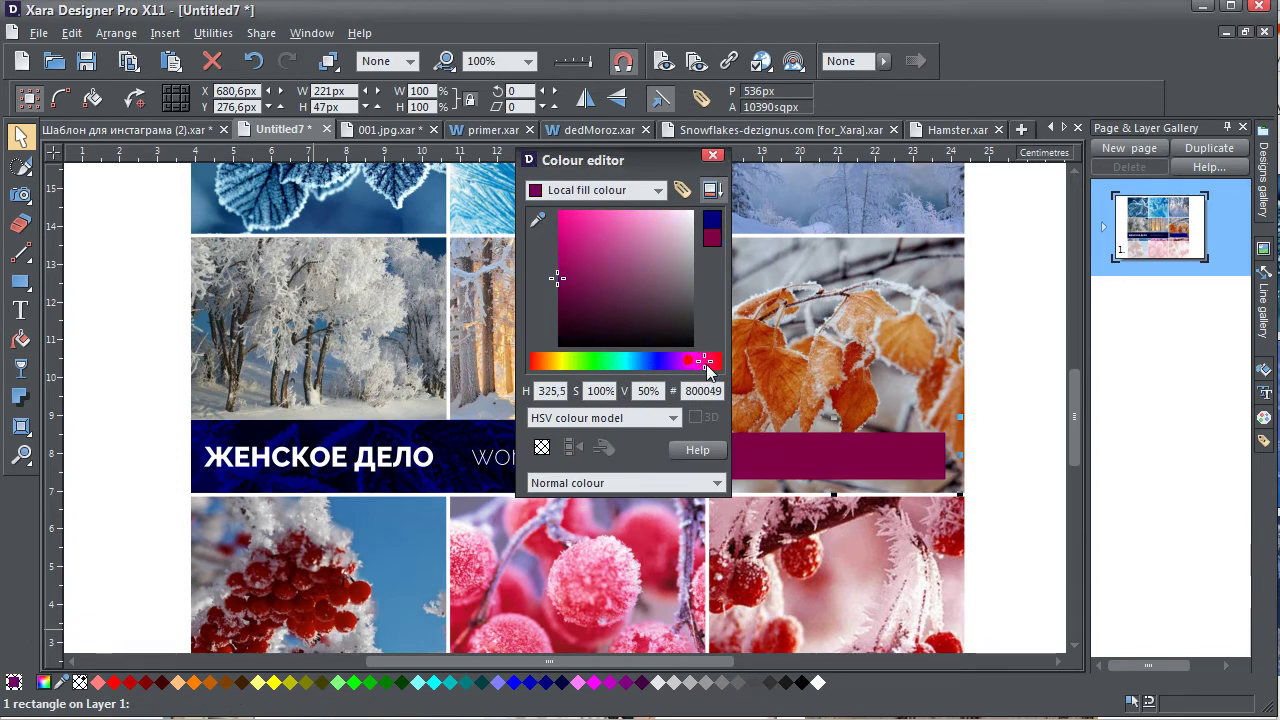
pyautogui.moveTo(668, 291); pyautogui.dragTo(575, 205)
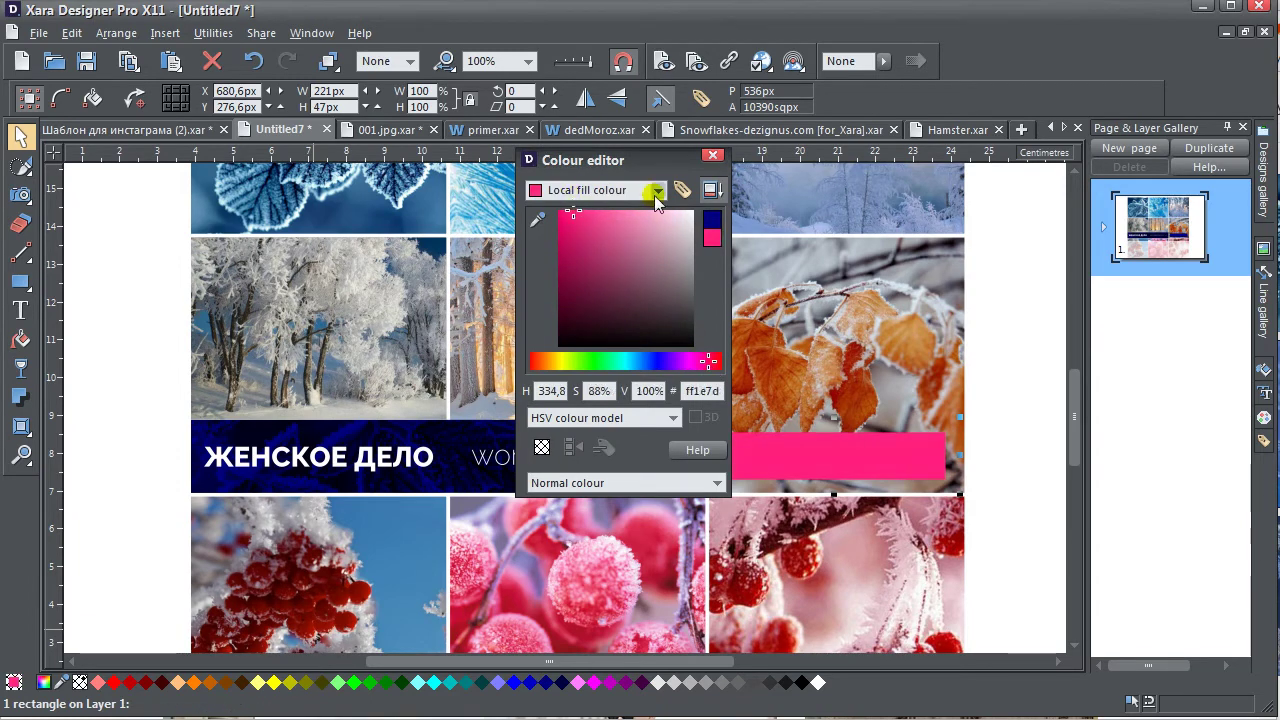
pyautogui.click(713, 155)
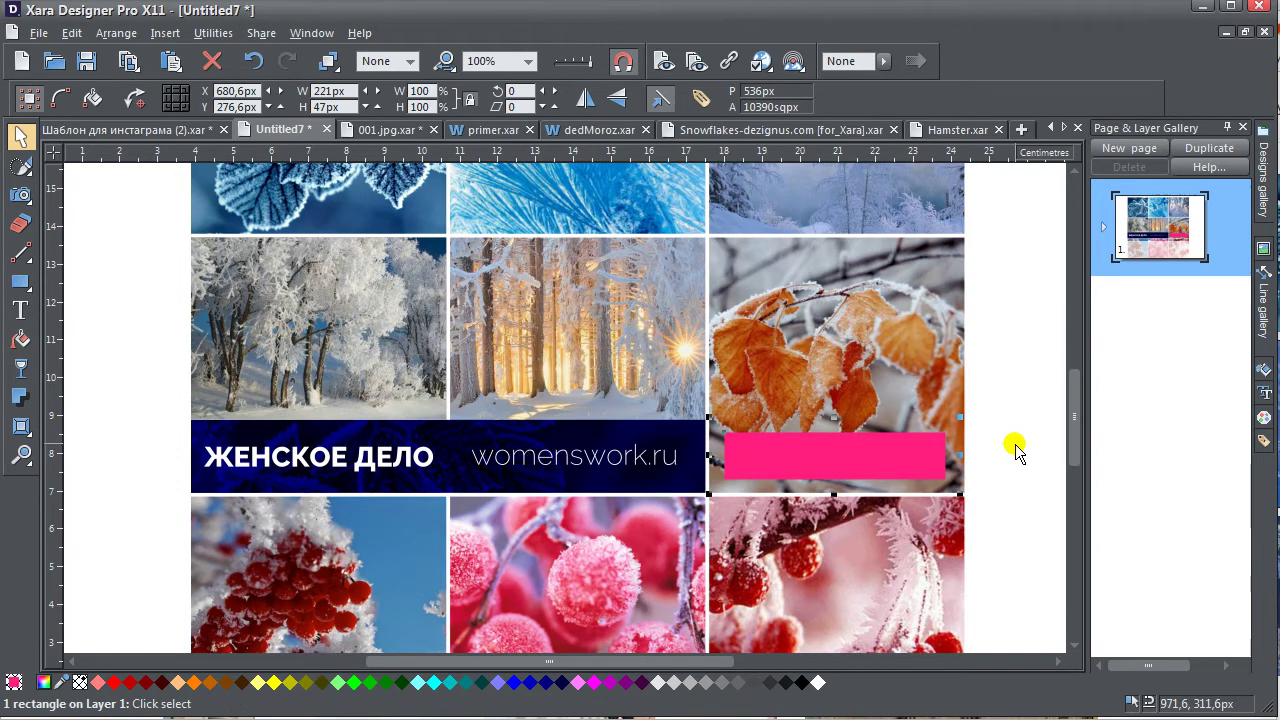
pyautogui.scroll(3, 1015, 450)
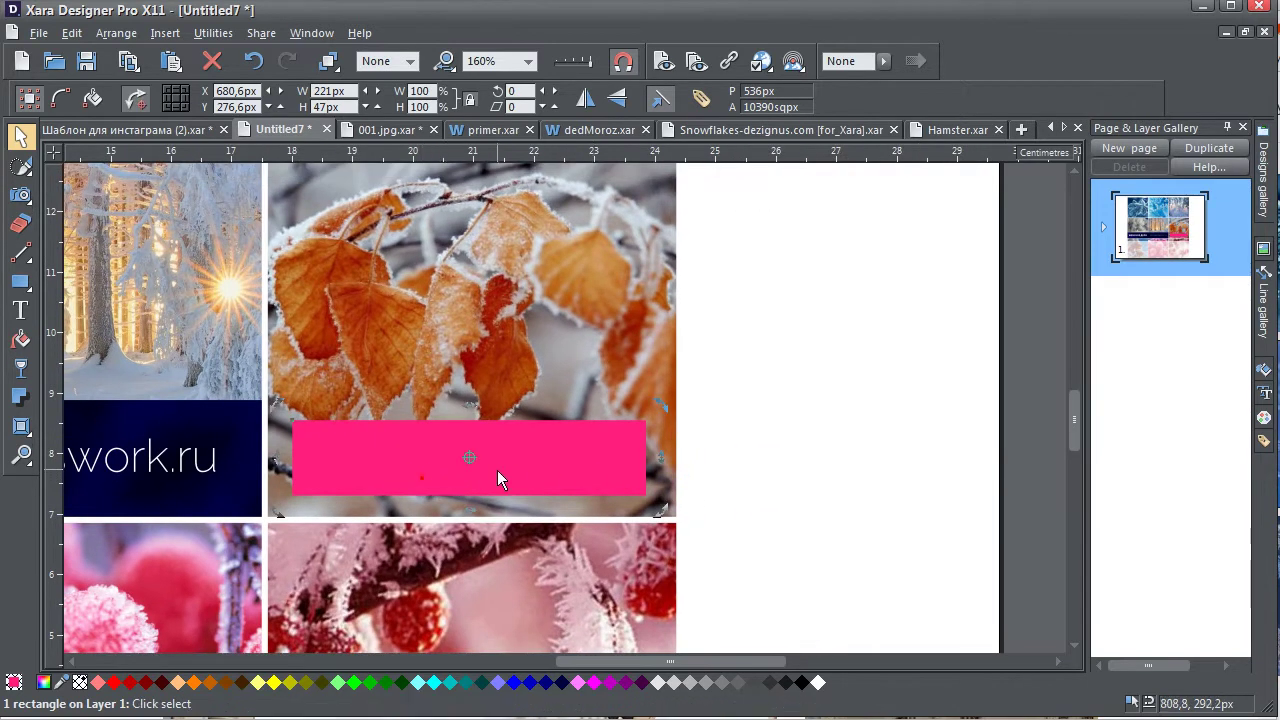
# Replace the heading text in the blue banner with УЧИСЬ И РАБОТАЙ!
pyautogui.click(822, 452)
pyautogui.click(22, 312)
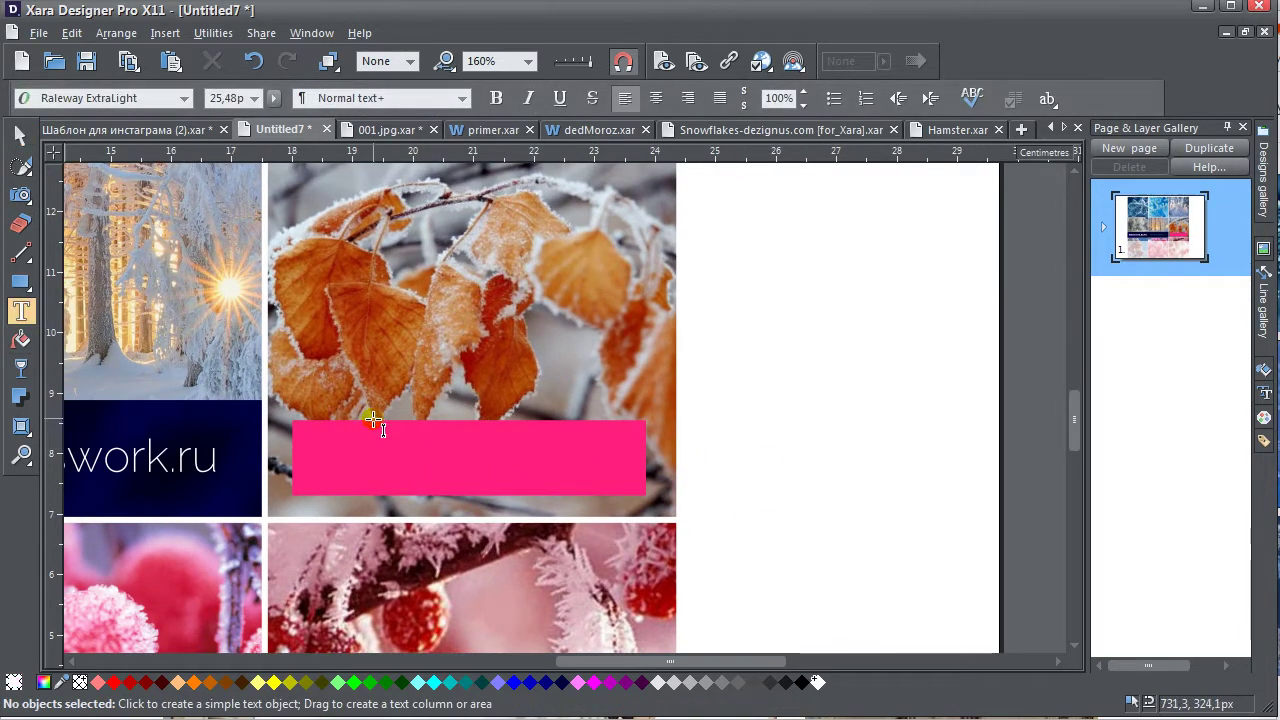
pyautogui.click(335, 467)
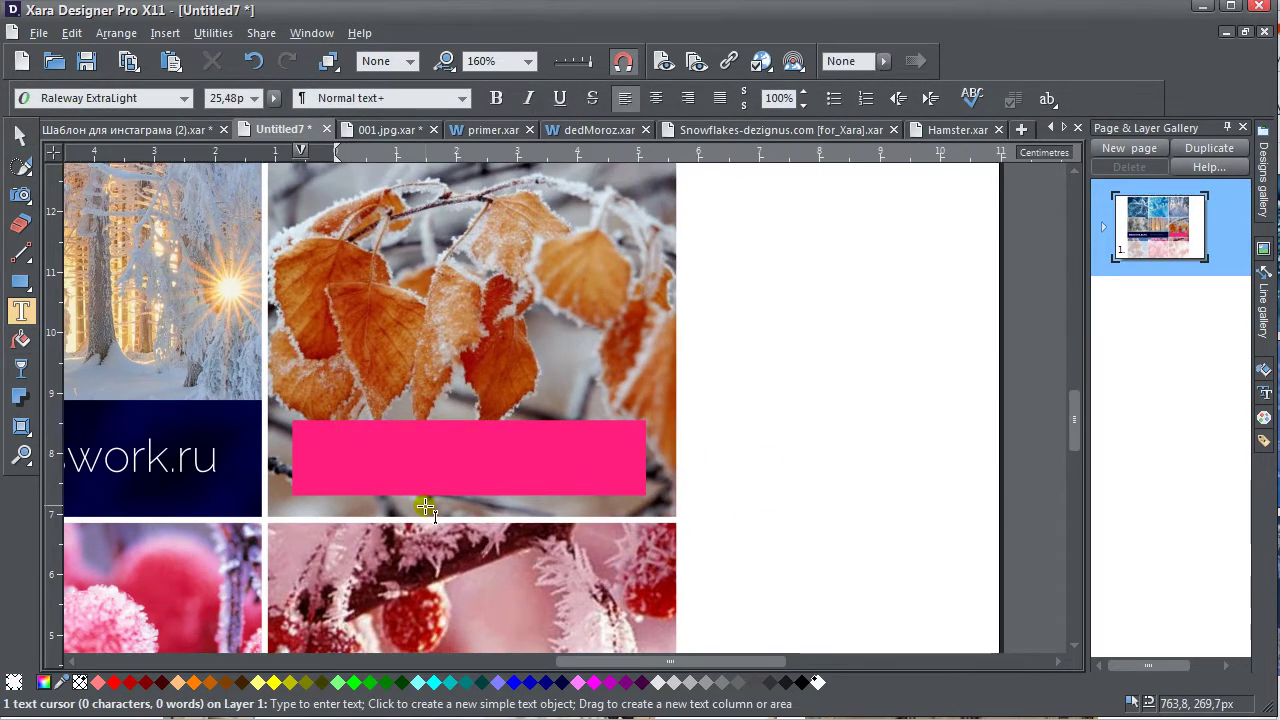
pyautogui.hscroll(-5, 508, 491)
pyautogui.tripleClick(215, 453)
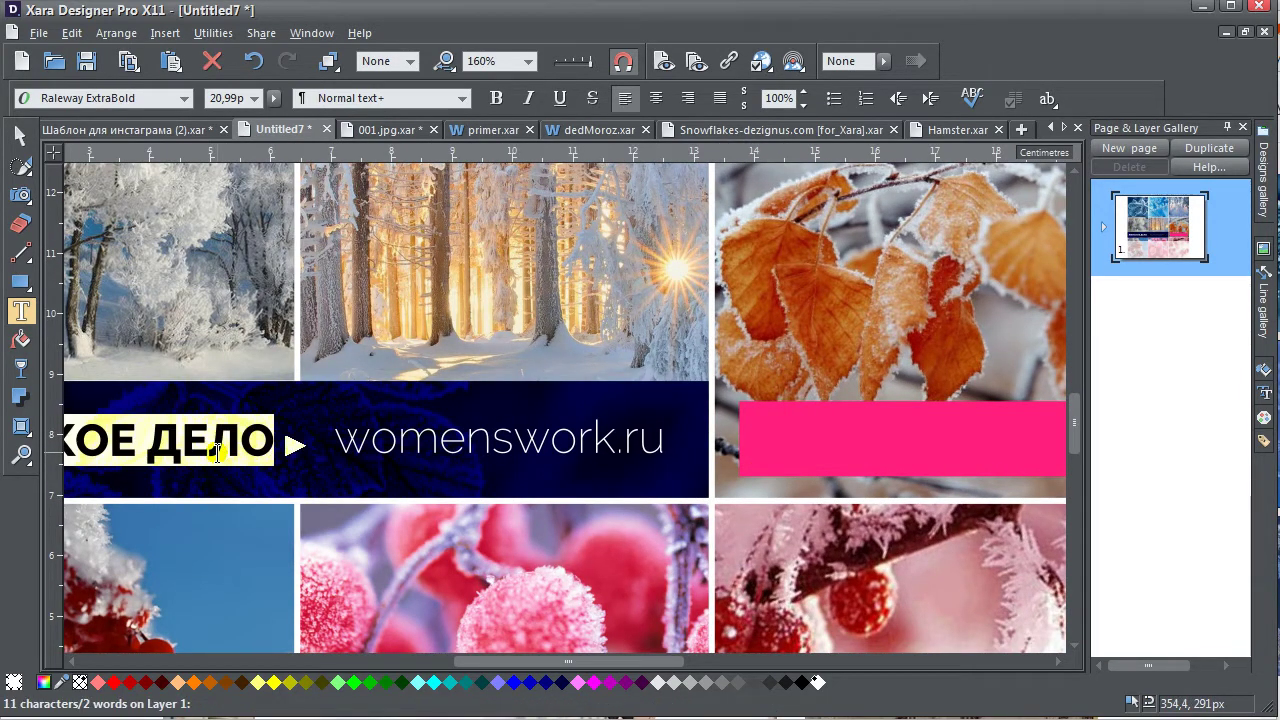
pyautogui.write('EXBCM')
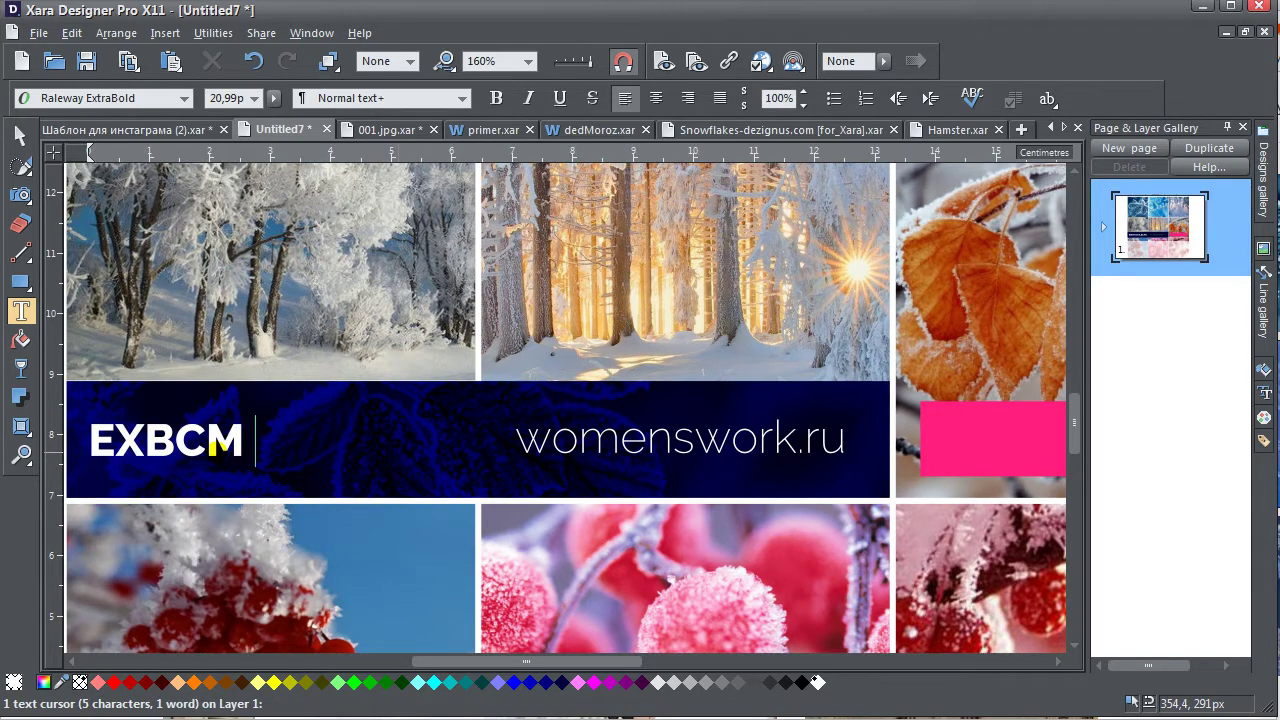
pyautogui.tripleClick(214, 446)
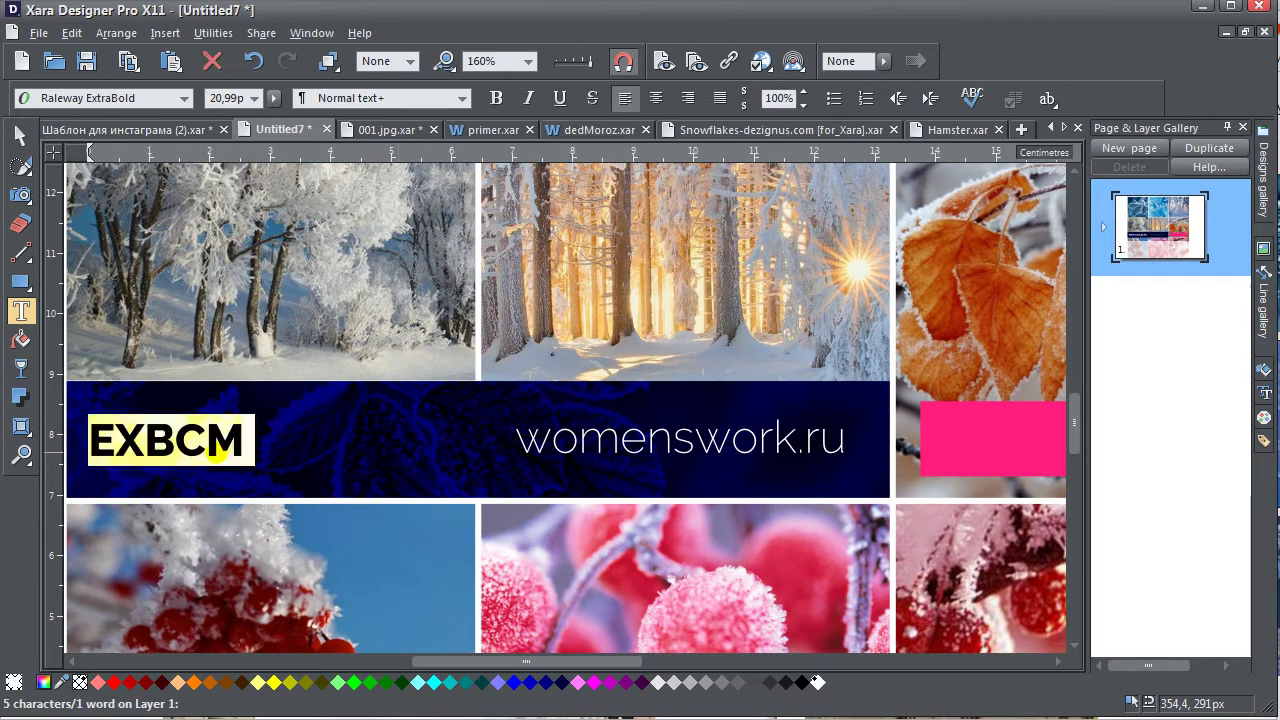
pyautogui.write('у')
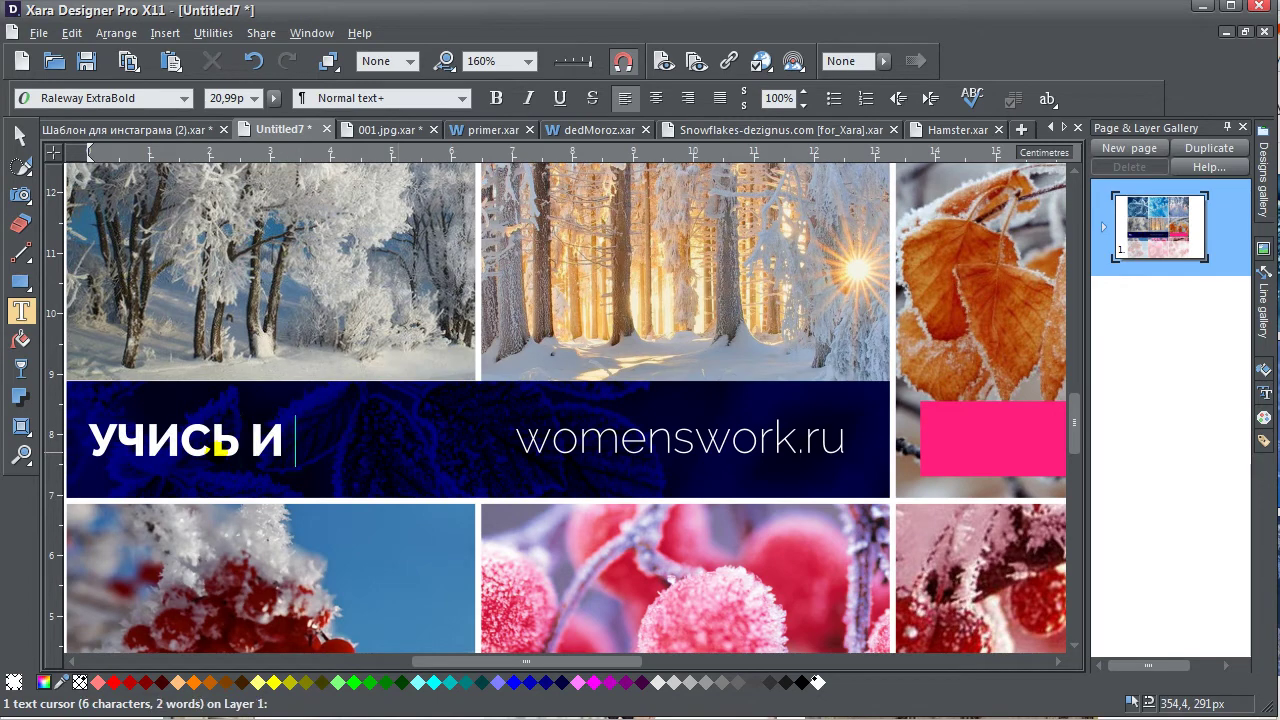
pyautogui.write('ЧИСЬ И РАБОТАЙ!')
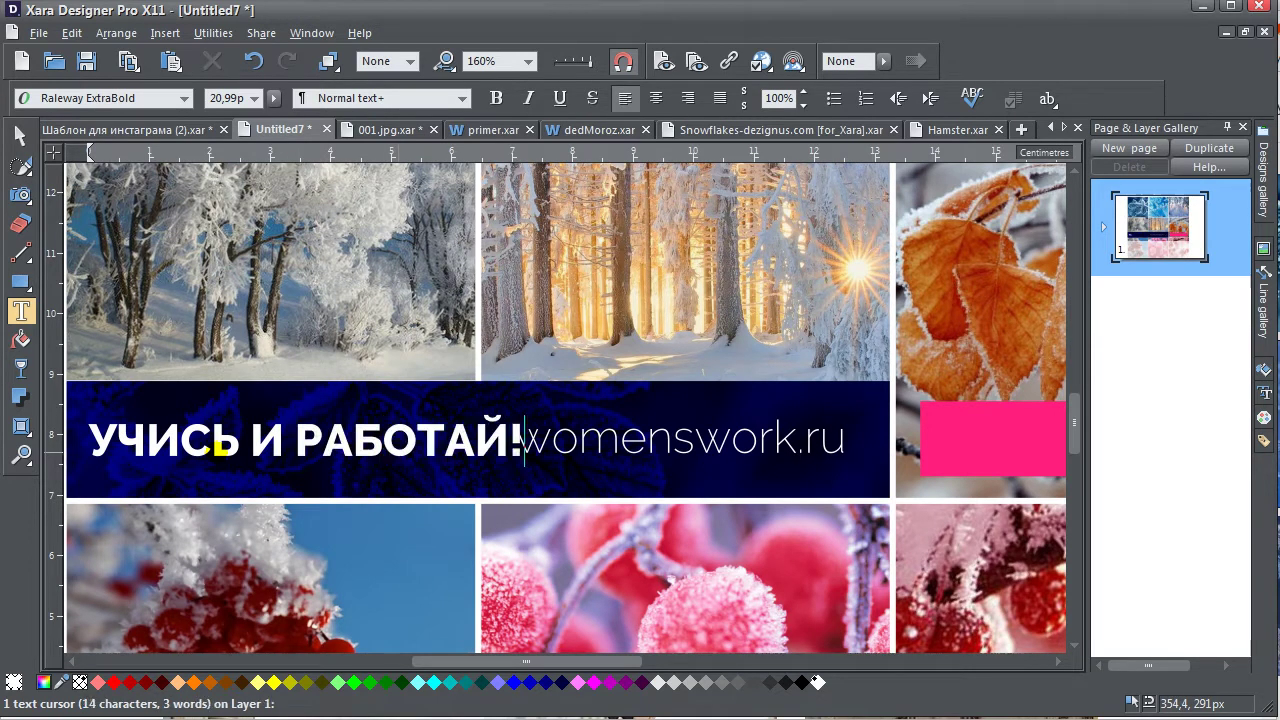
# Shrink the УЧИСЬ И РАБОТАЙ! heading to about 228 by 22 px so it clears the web address
pyautogui.click(20, 135)
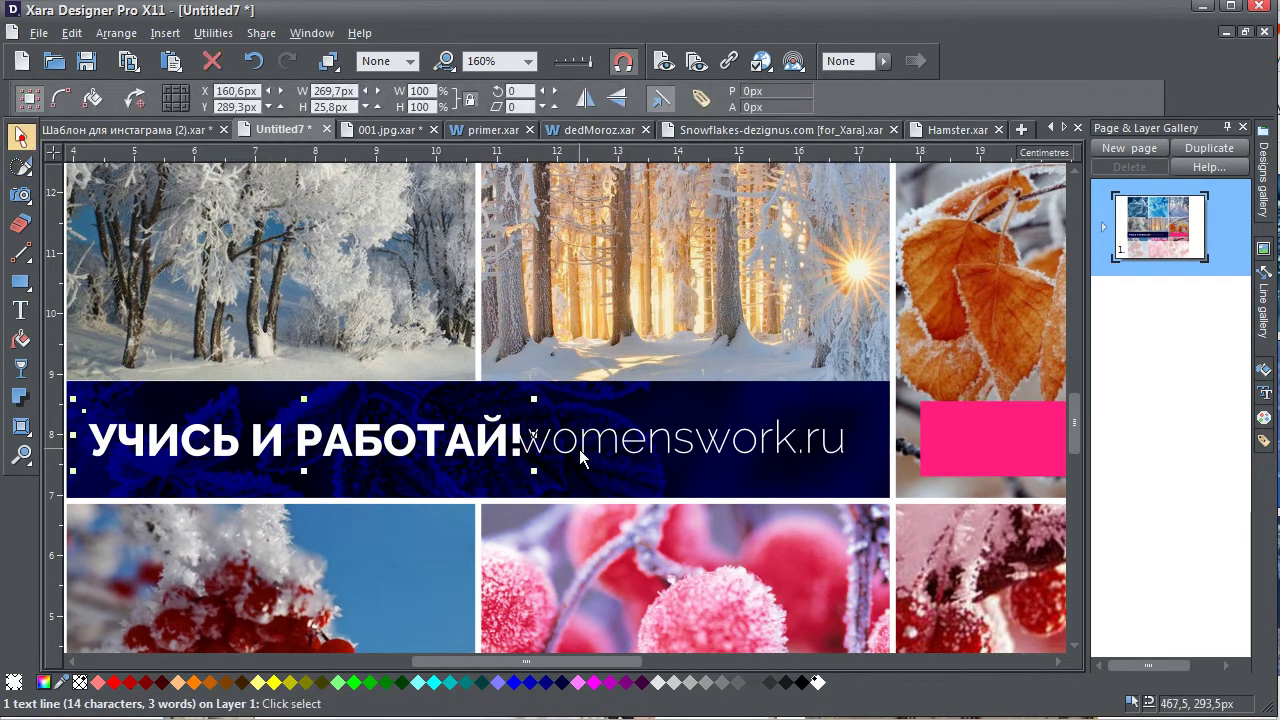
pyautogui.moveTo(533, 437); pyautogui.dragTo(467, 438)
pyautogui.hscroll(-3, 414, 508)
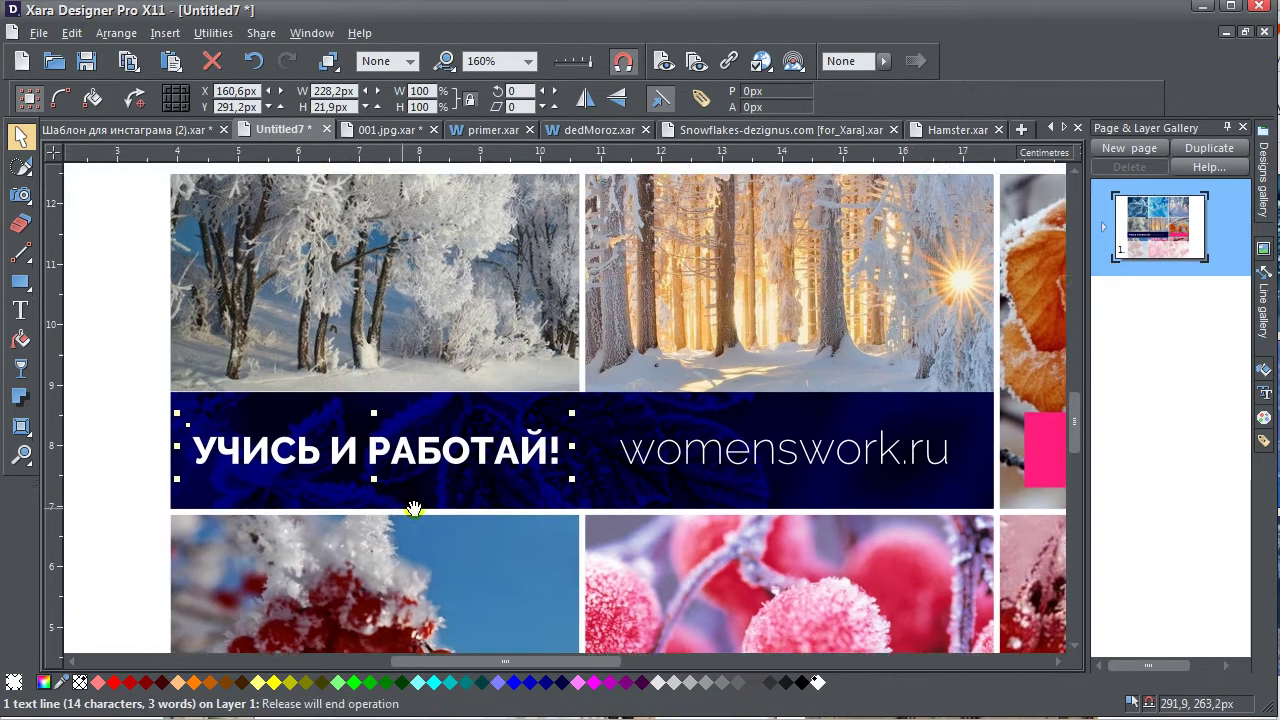
pyautogui.click(210, 470)
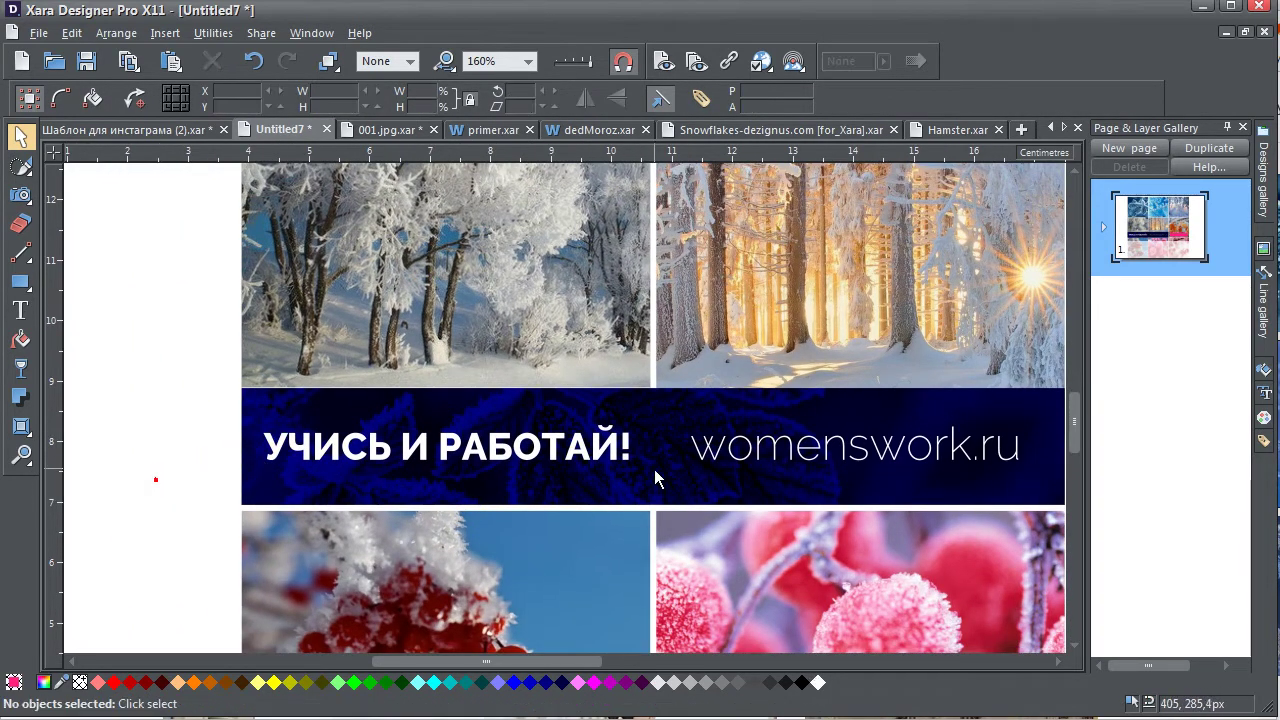
# Add a new text line ЖЕНСКОЕ ДЕЛО on the pink rectangle over the orange leaves photo
pyautogui.hscroll(7, 657, 477)
pyautogui.click(389, 470)
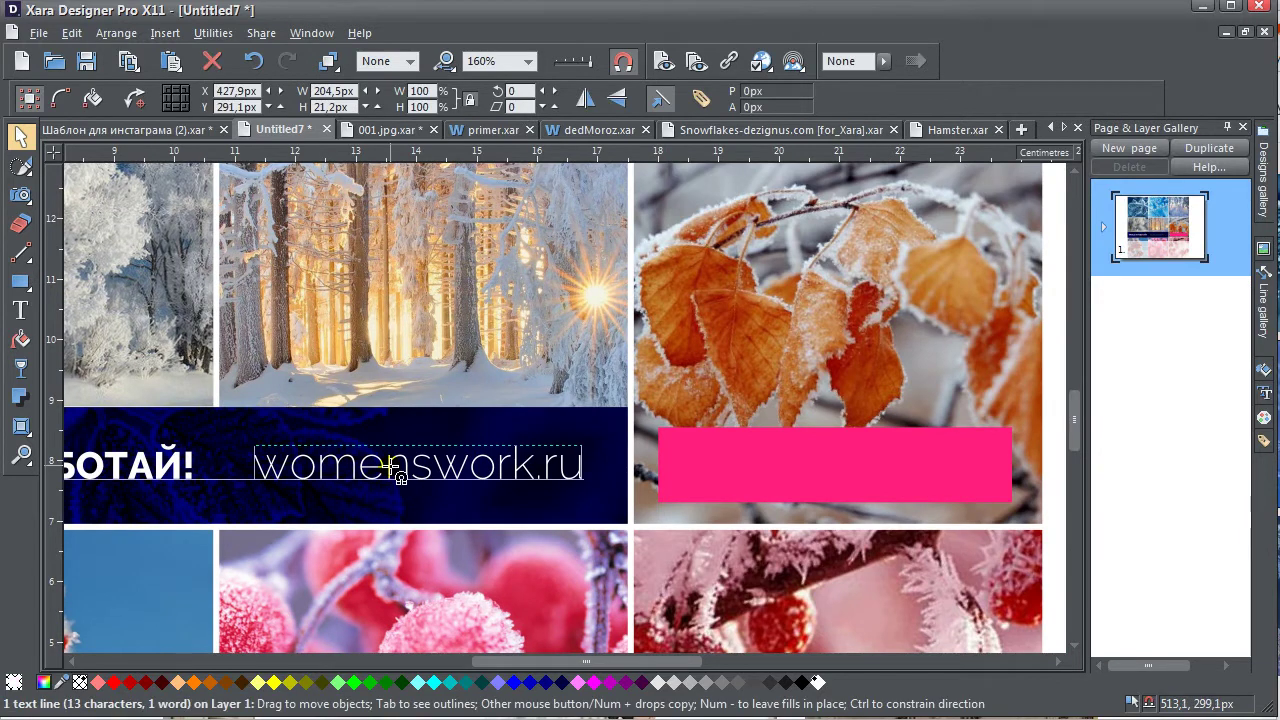
pyautogui.hscroll(3, 671, 461)
pyautogui.click(826, 440)
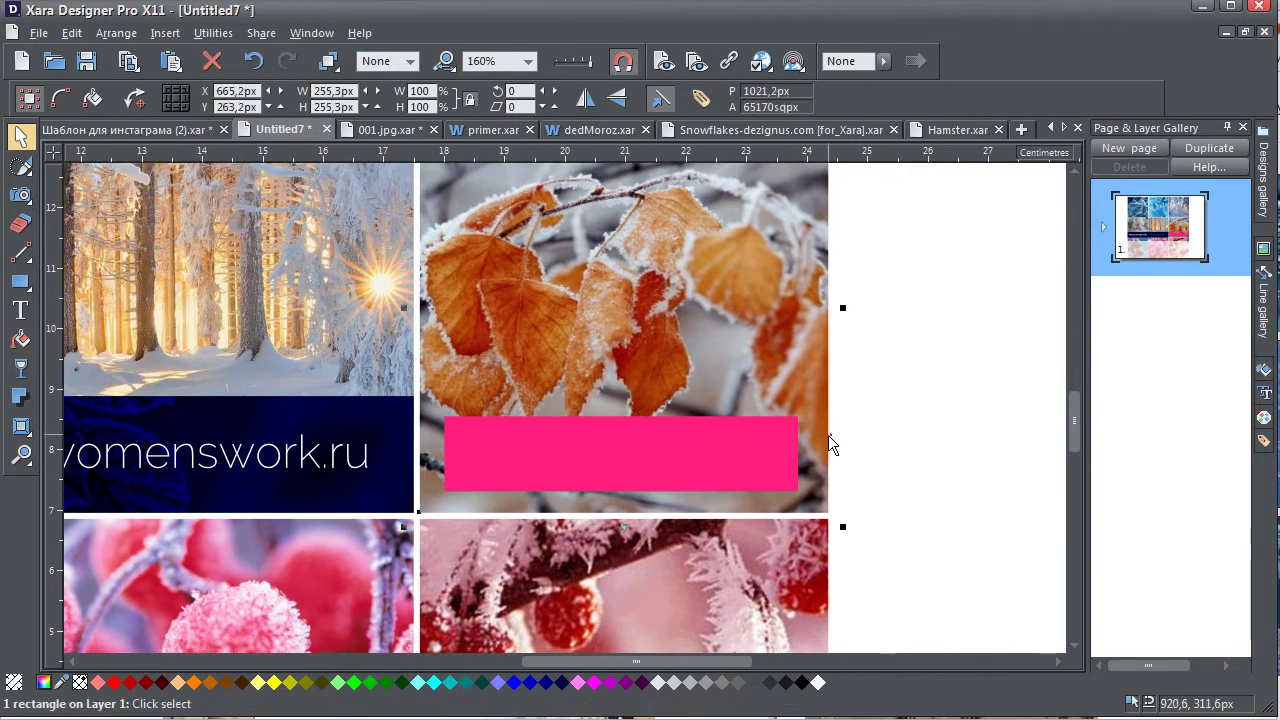
pyautogui.click(21, 310)
pyautogui.click(463, 457)
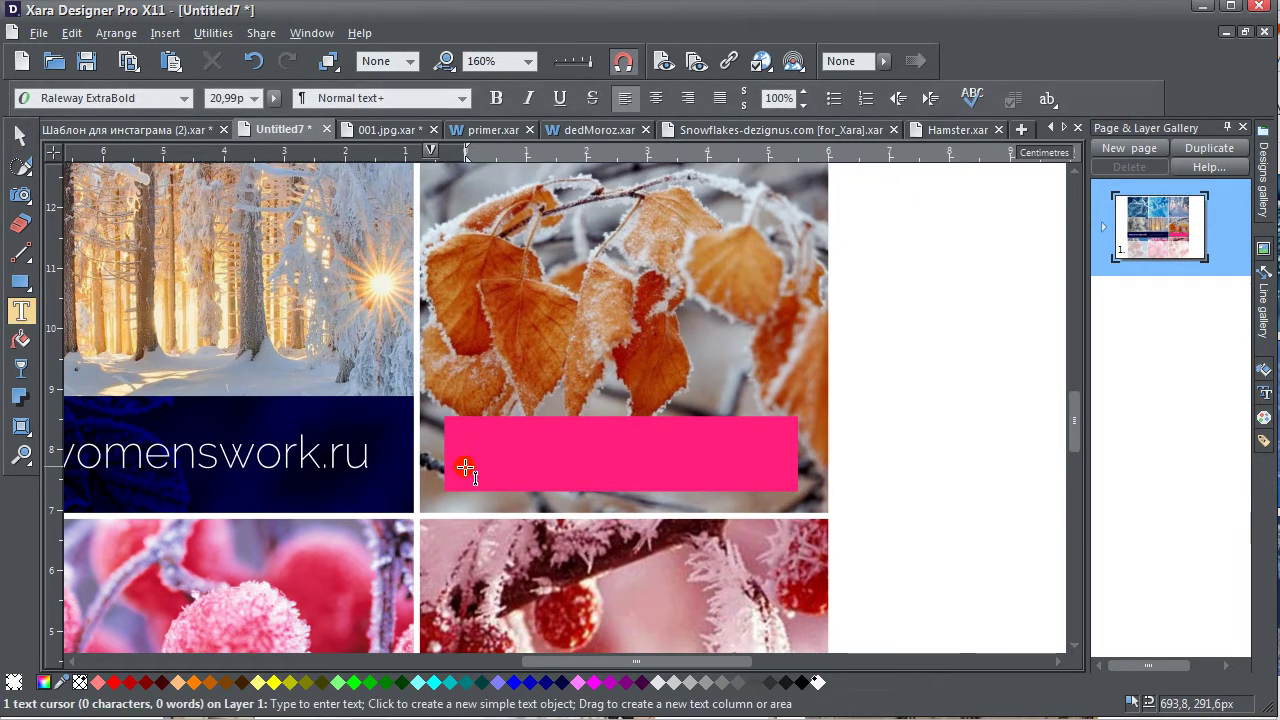
pyautogui.write('ЖЕНСКОЕ ДЕЛО')
# Set the font of the ЖЕНСКОЕ ДЕЛО text to Oswald Regular
pyautogui.click(184, 98)
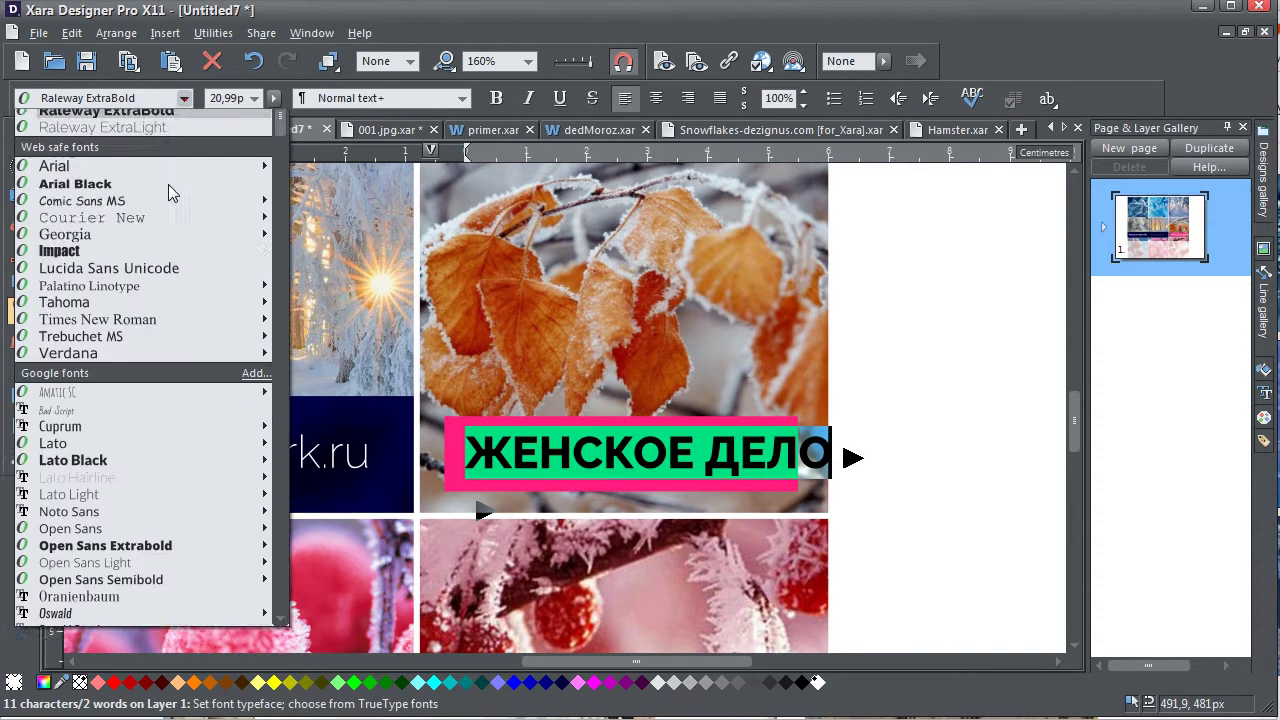
pyautogui.scroll(-6, 175, 235)
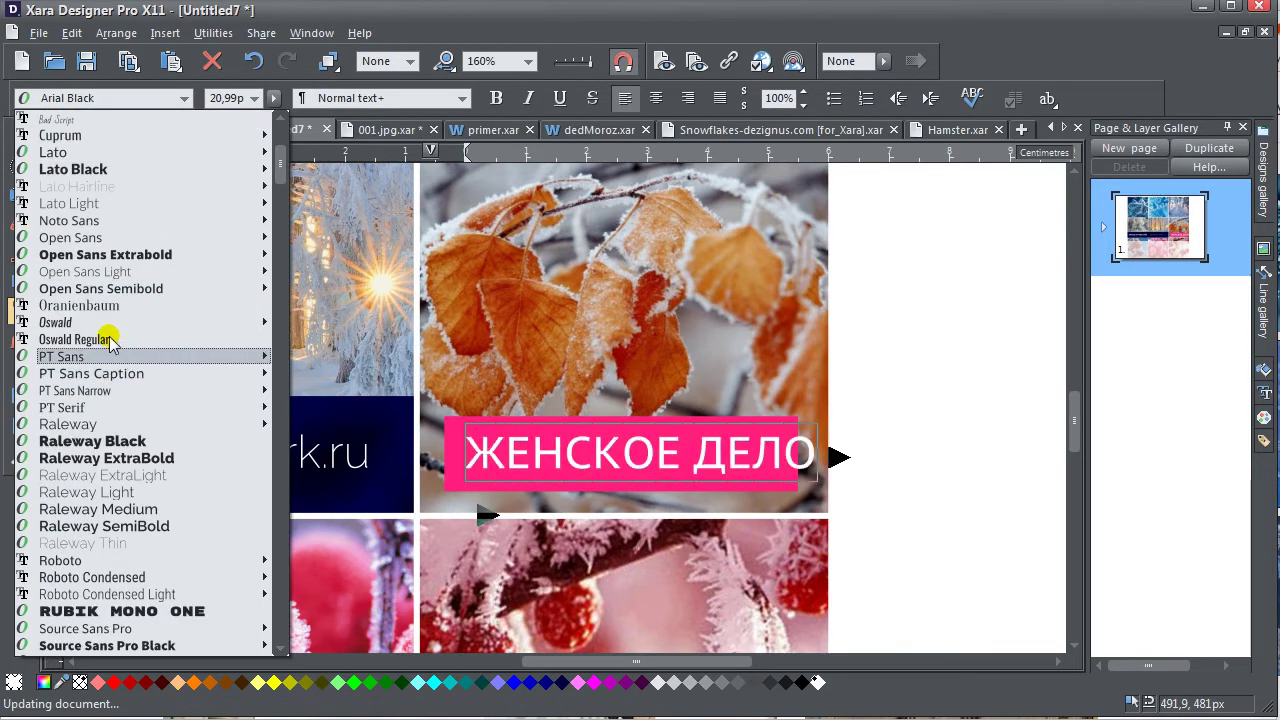
pyautogui.scroll(-2, 106, 332)
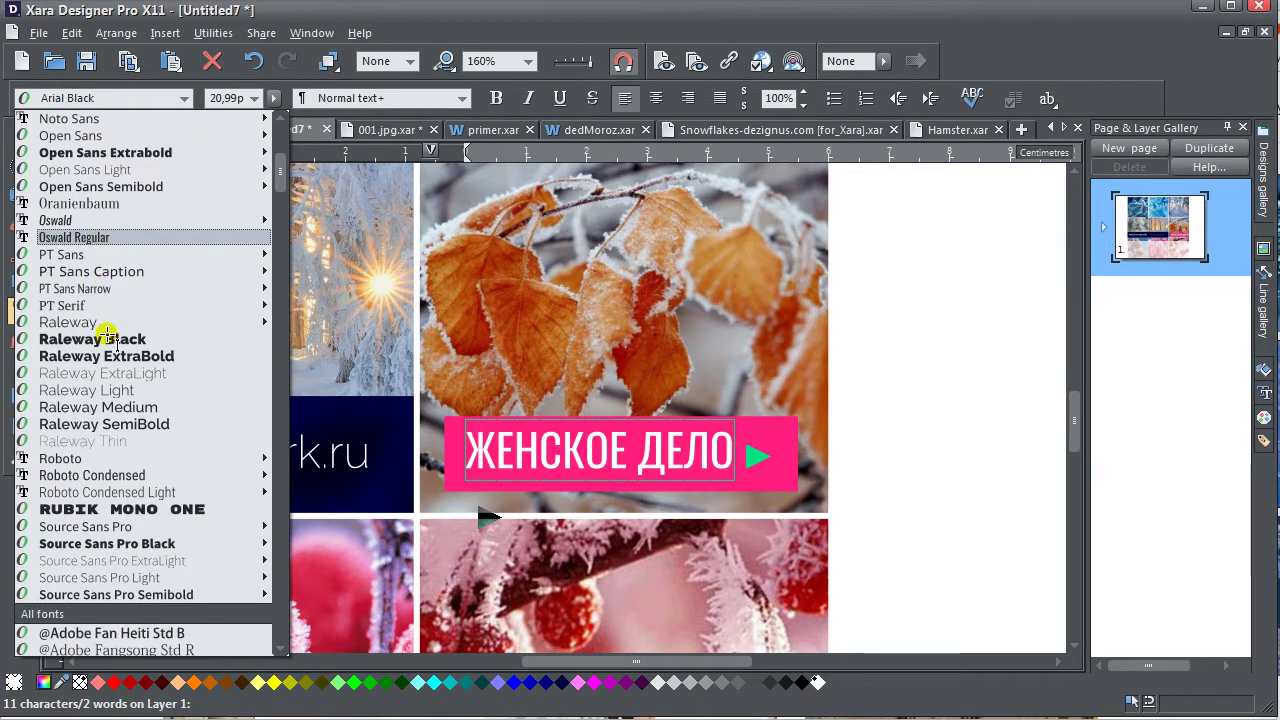
pyautogui.scroll(3, 106, 332)
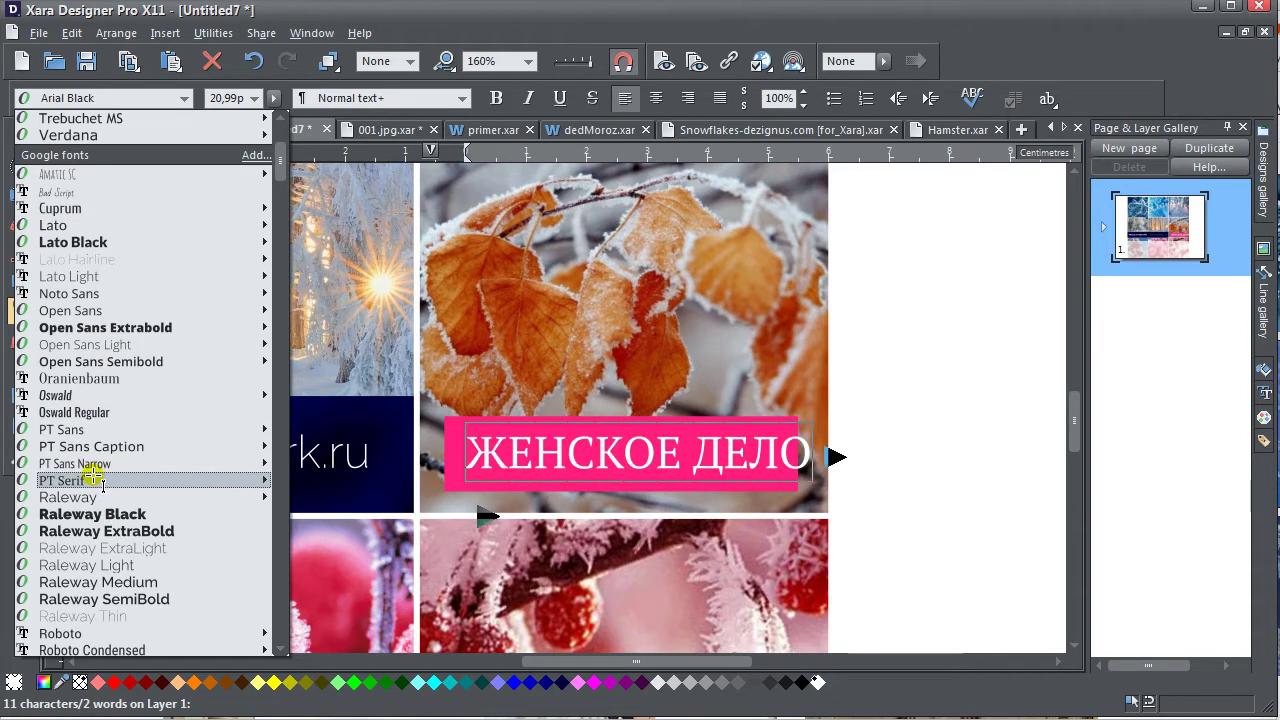
pyautogui.click(84, 412)
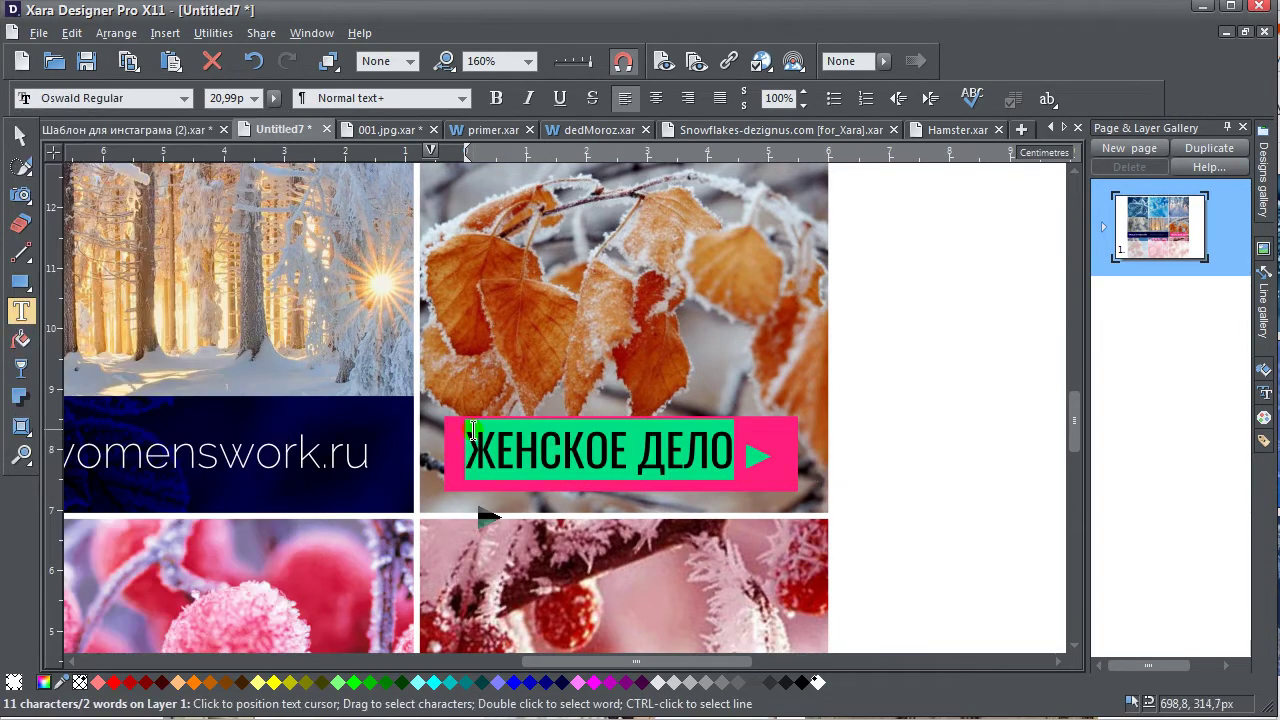
pyautogui.click(653, 463)
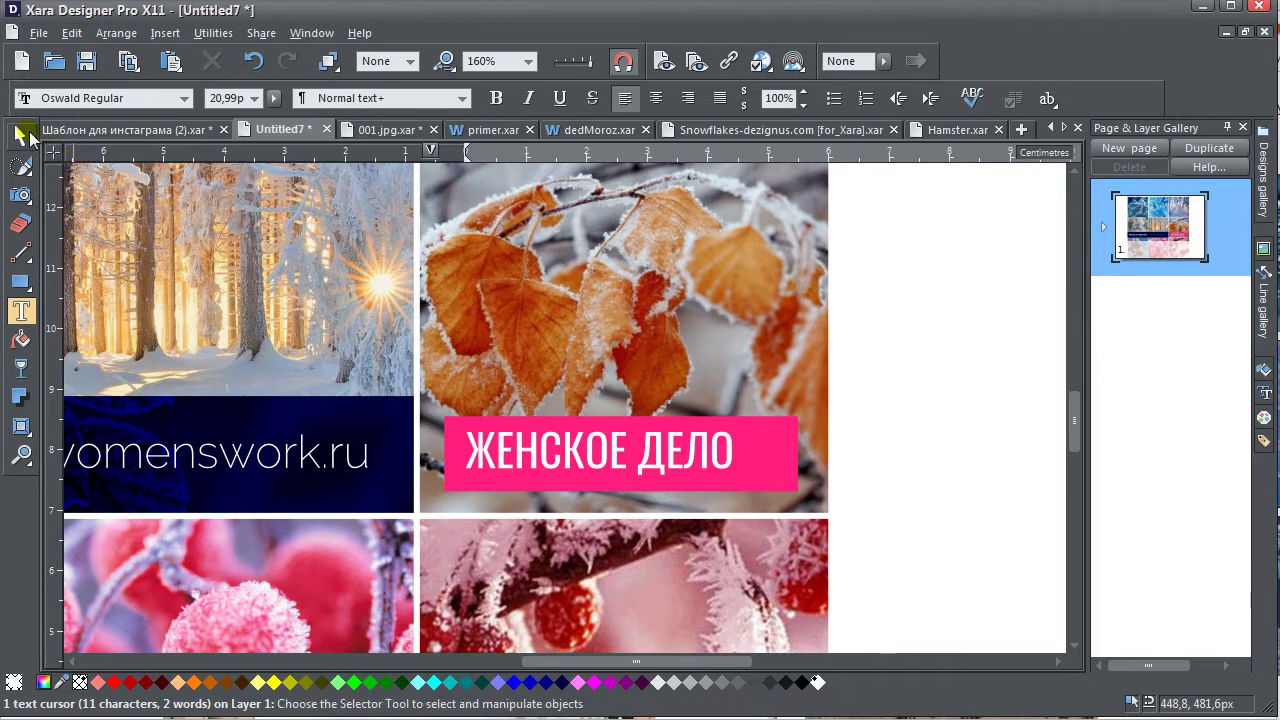
# Enlarge the ЖЕНСКОЕ ДЕЛО text to about 198 by 32 px and centre it in the pink rectangle
pyautogui.click(20, 133)
pyautogui.moveTo(746, 452); pyautogui.dragTo(796, 458)
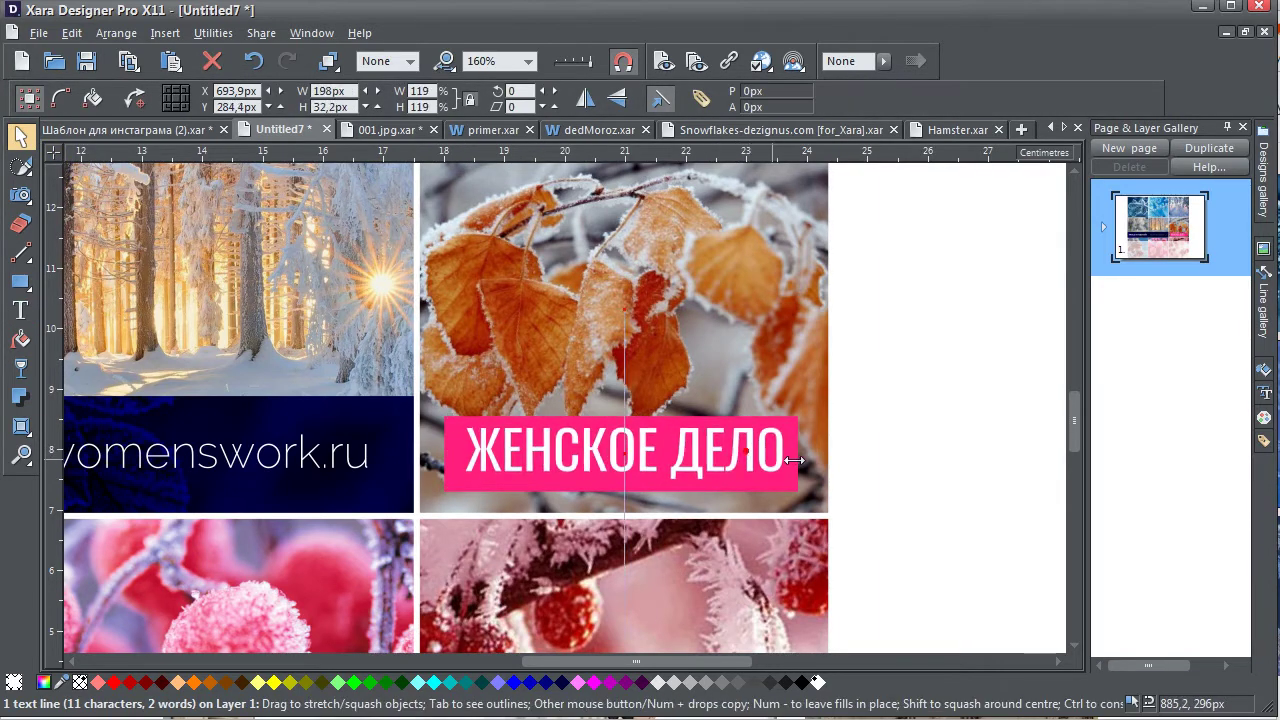
pyautogui.scroll(3, 723, 480)
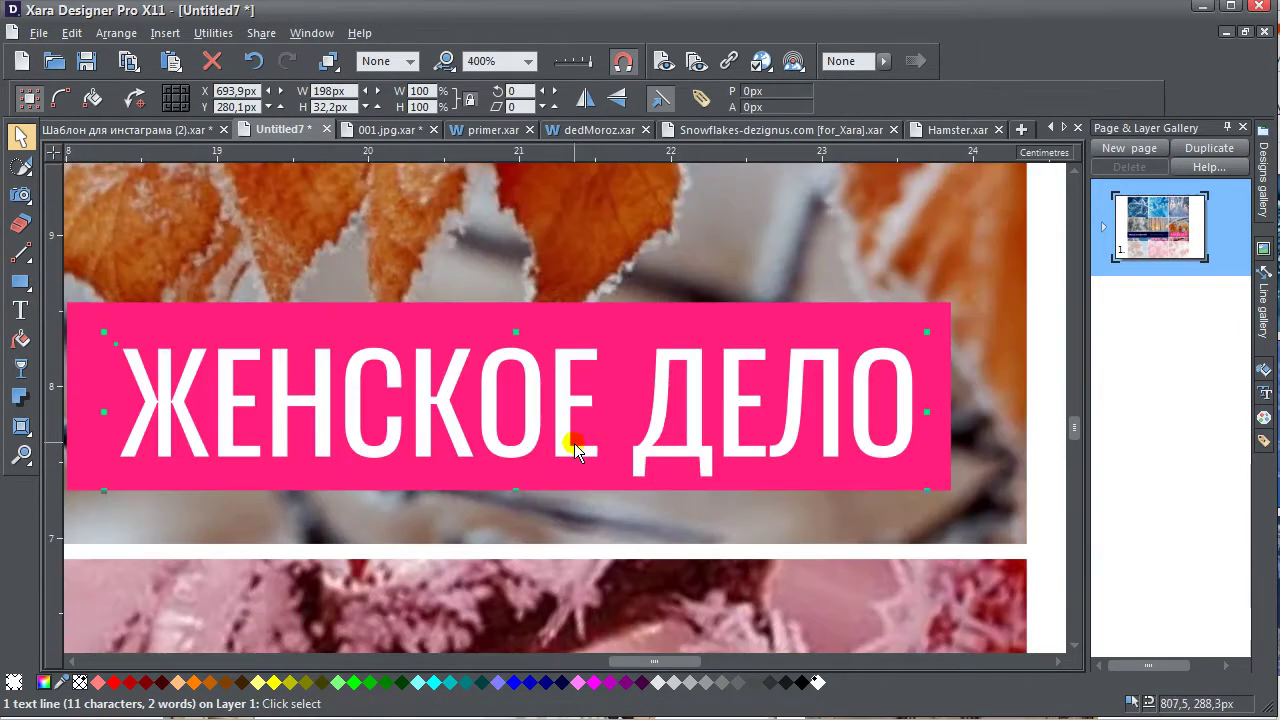
pyautogui.moveTo(571, 443); pyautogui.dragTo(553, 438)
pyautogui.scroll(-3, 552, 438)
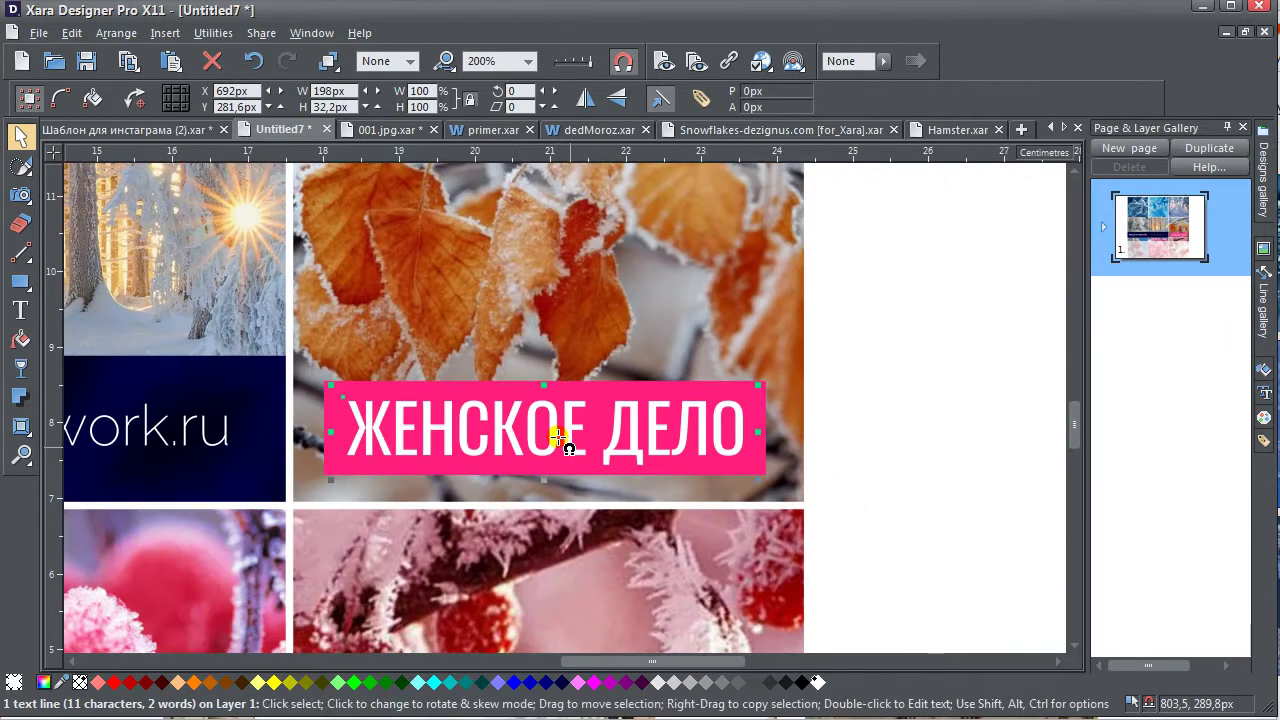
# Try narrowing the pink rectangle to the first word by its side edge, and undo the resize
pyautogui.click(378, 472)
pyautogui.click(341, 451)
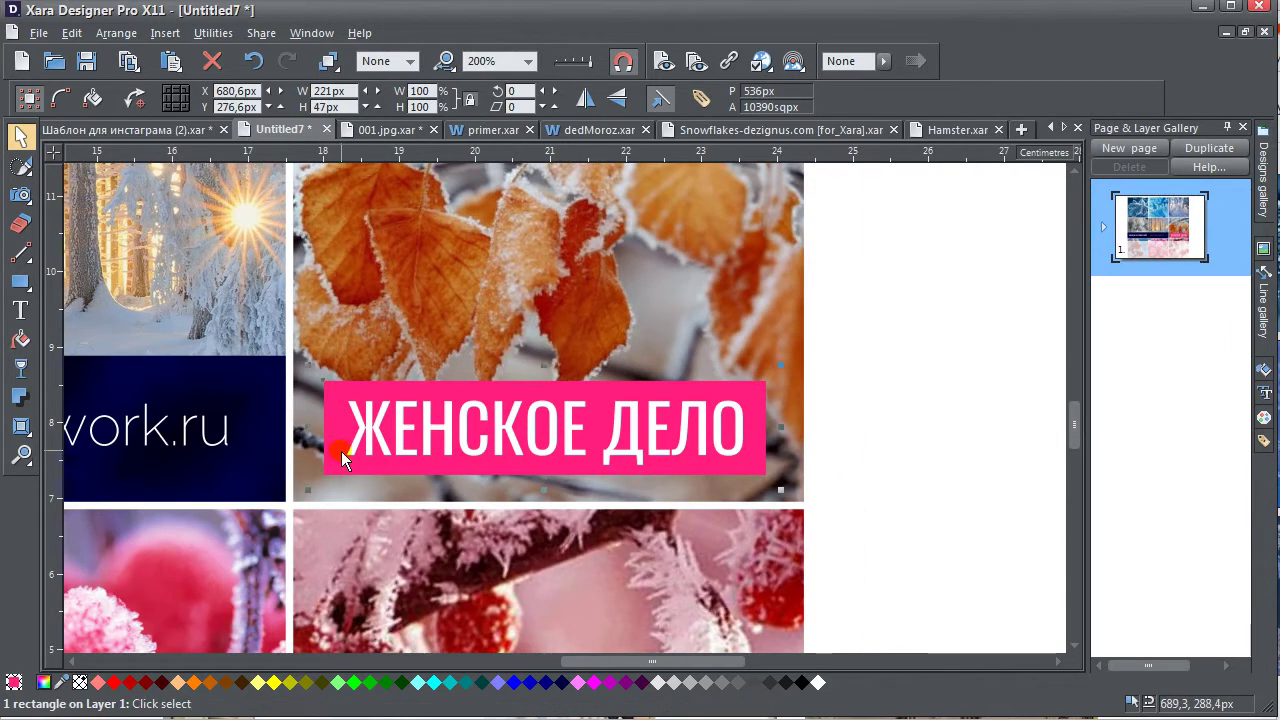
pyautogui.click(858, 437)
pyautogui.click(753, 435)
pyautogui.moveTo(780, 427); pyautogui.dragTo(628, 430)
pyautogui.hotkey('ctrl', 'z')
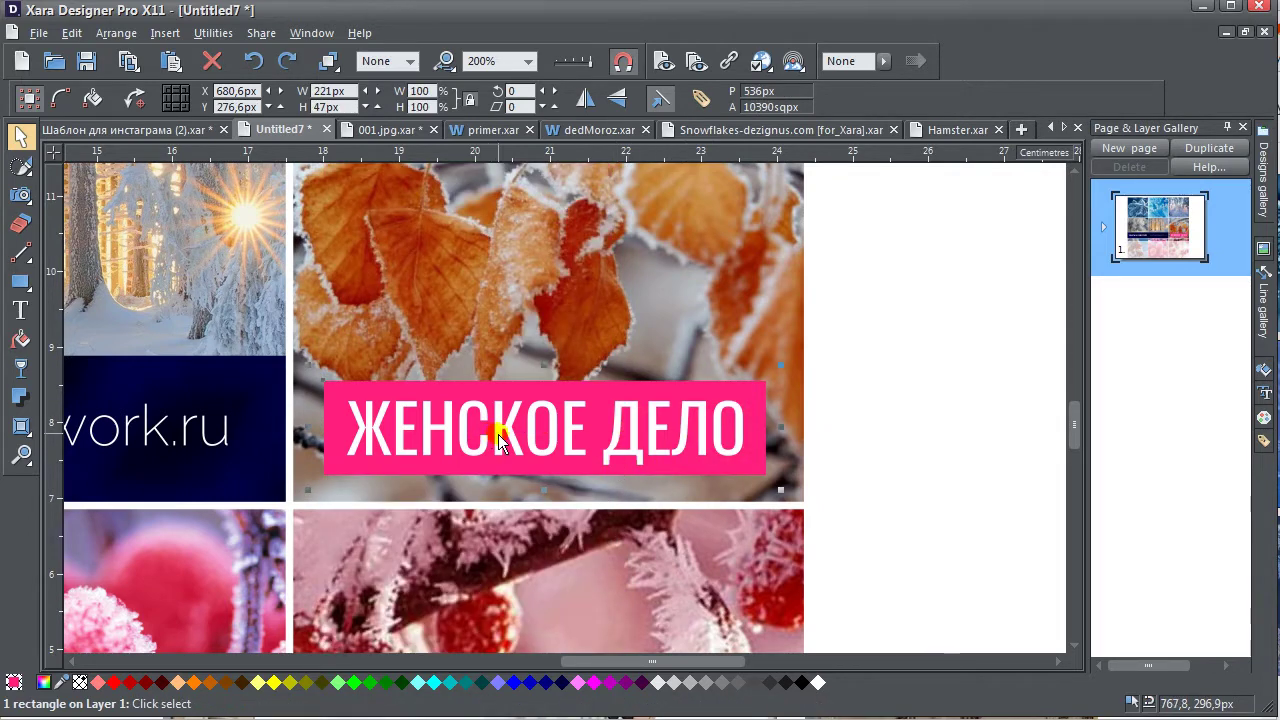
# Resize the pink rectangle to fit behind ЖЕНСКОЕ only, about 46 px high, and widen the gap before ДЕЛО
pyautogui.click(771, 363)
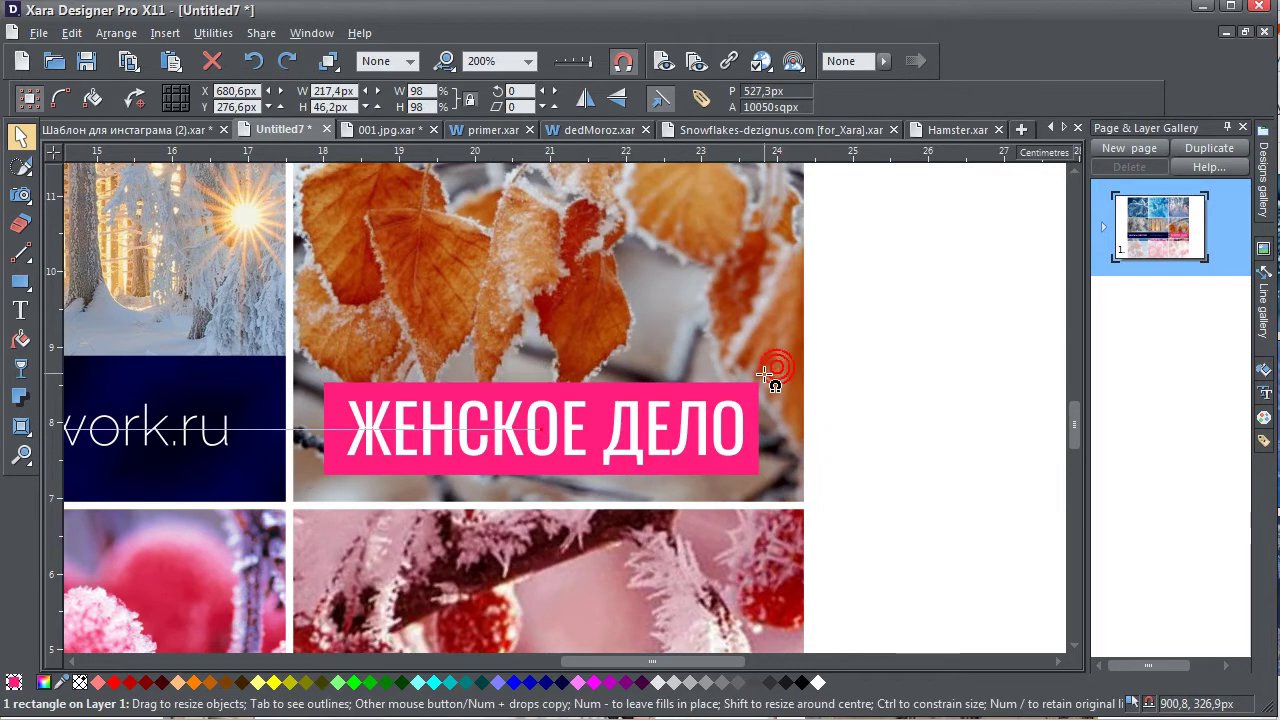
pyautogui.moveTo(774, 424); pyautogui.dragTo(567, 453)
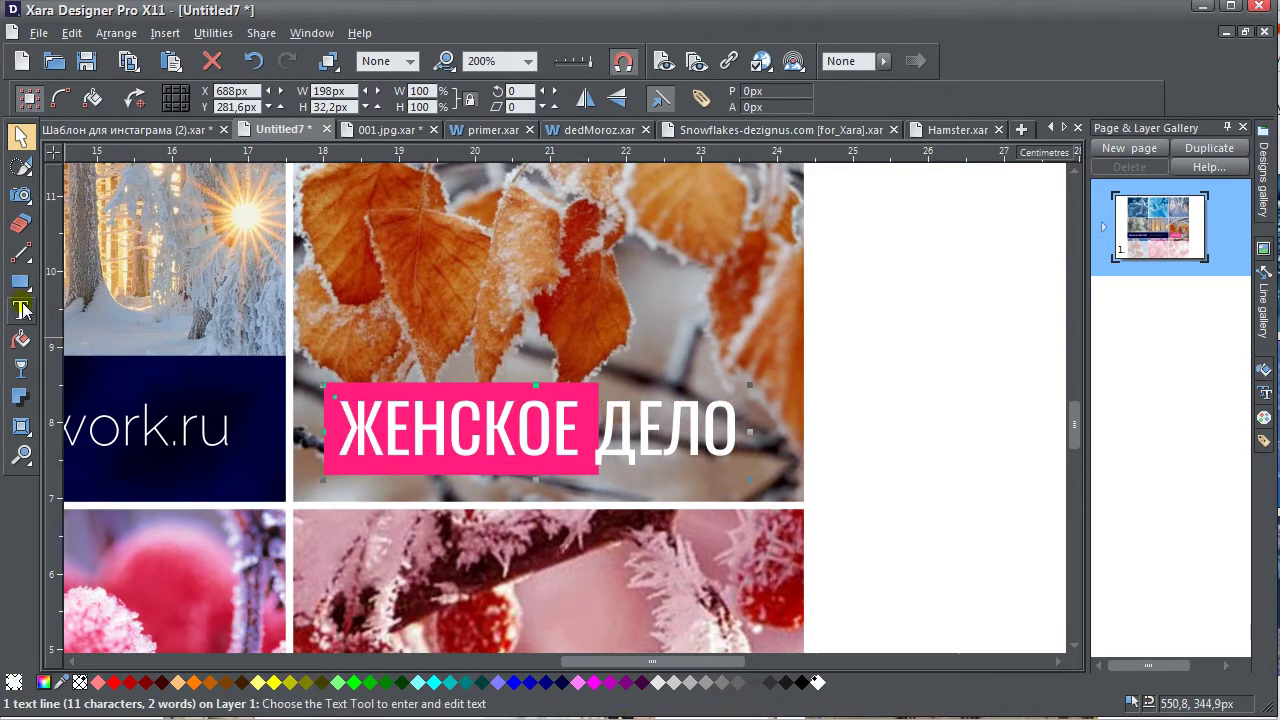
pyautogui.click(22, 310)
pyautogui.click(578, 440)
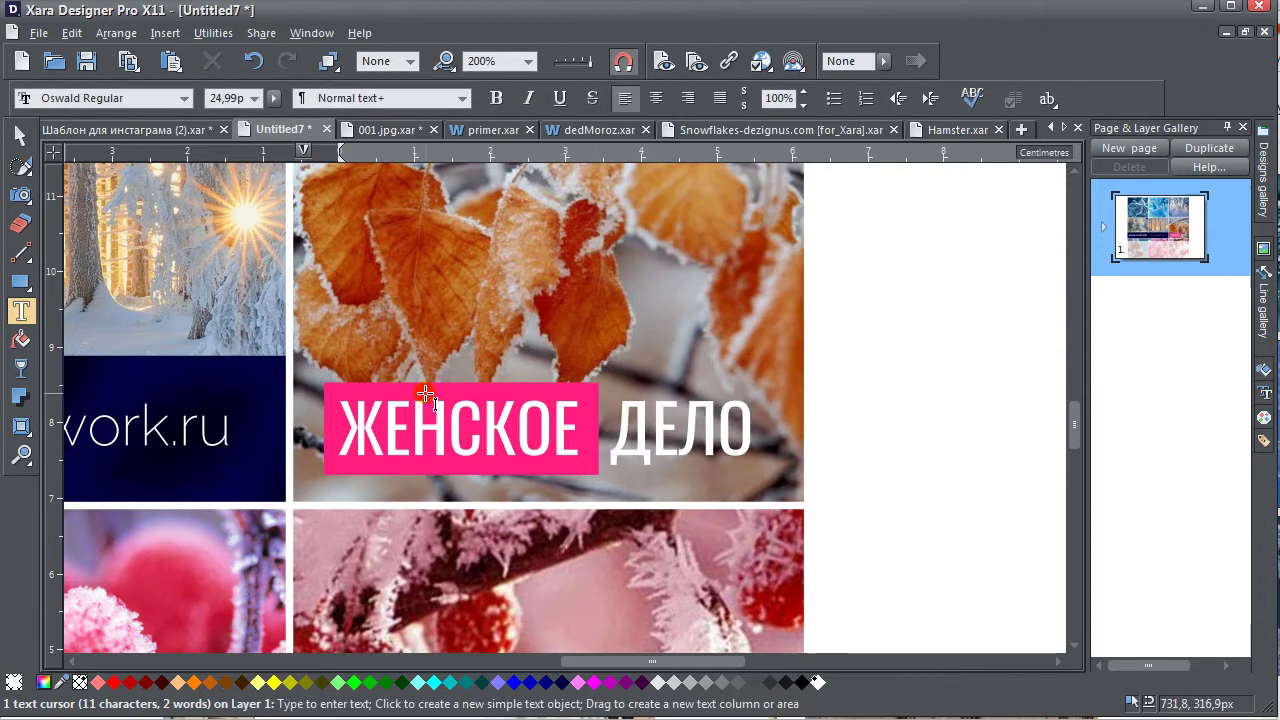
# Place a duplicate of the pink rectangle beside it over ДЕЛО, about 91 px wide, and fill it white
pyautogui.click(20, 135)
pyautogui.moveTo(511, 390); pyautogui.dragTo(777, 424)
pyautogui.moveTo(889, 430); pyautogui.dragTo(799, 424)
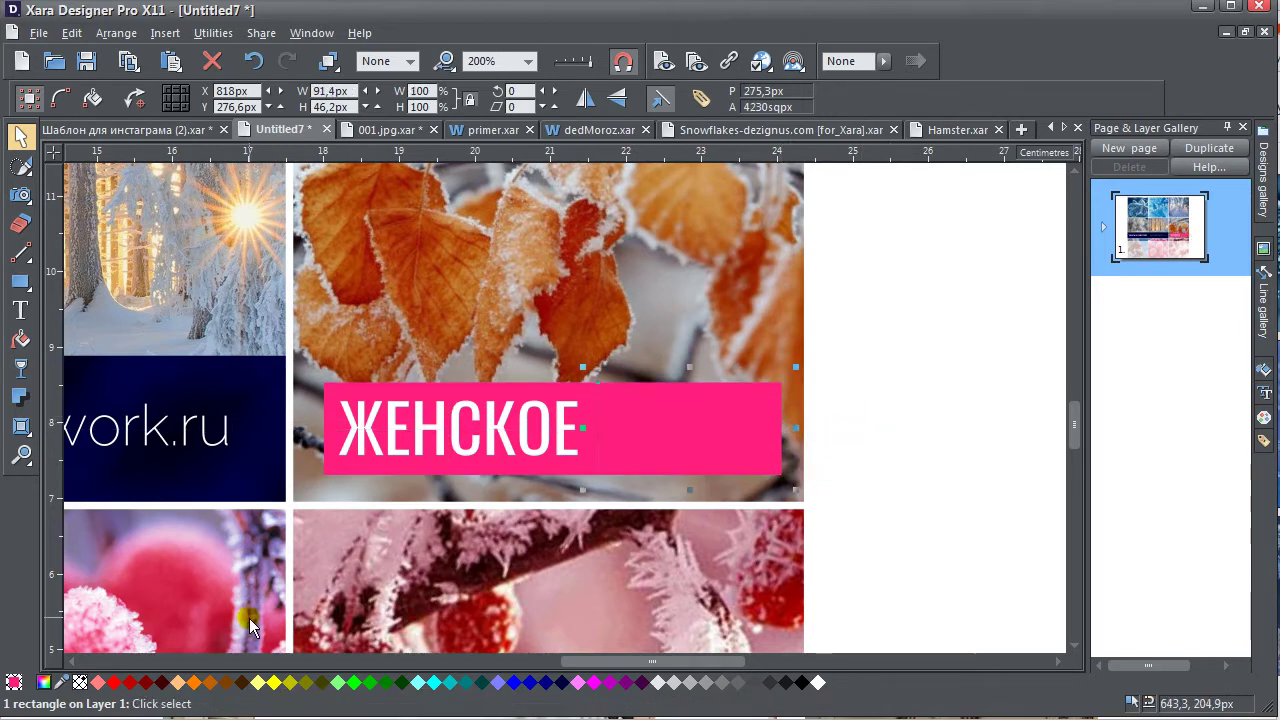
pyautogui.click(818, 682)
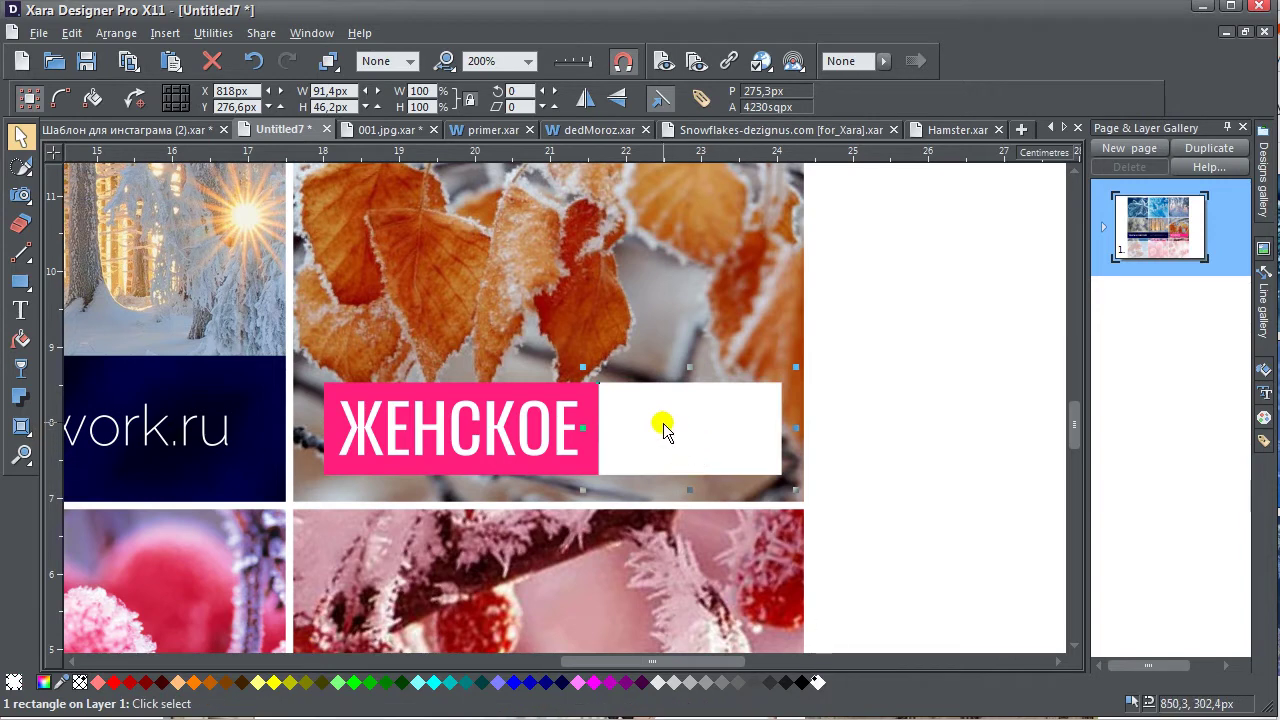
# Recolour the word ДЕЛО with the pink sampled from the rectangle behind ЖЕНСКОЕ
pyautogui.click(565, 423)
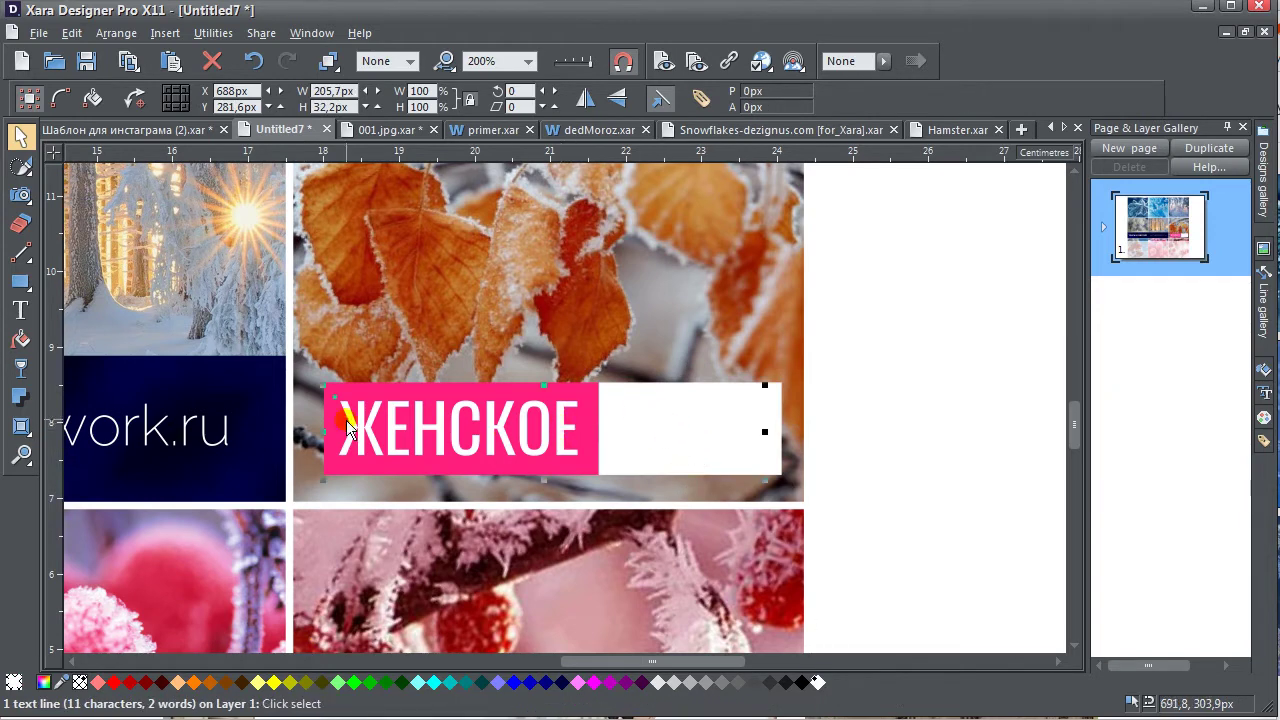
pyautogui.click(21, 310)
pyautogui.moveTo(606, 434); pyautogui.dragTo(790, 437)
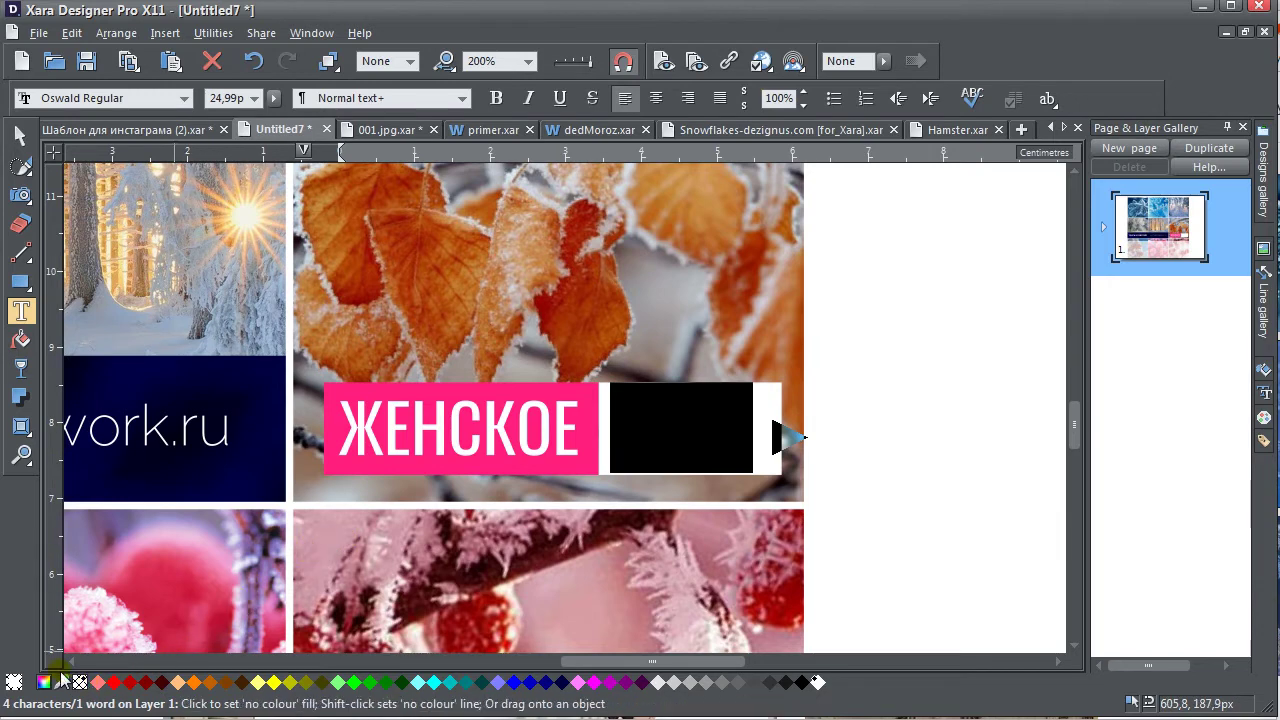
pyautogui.moveTo(330, 500); pyautogui.dragTo(357, 466)
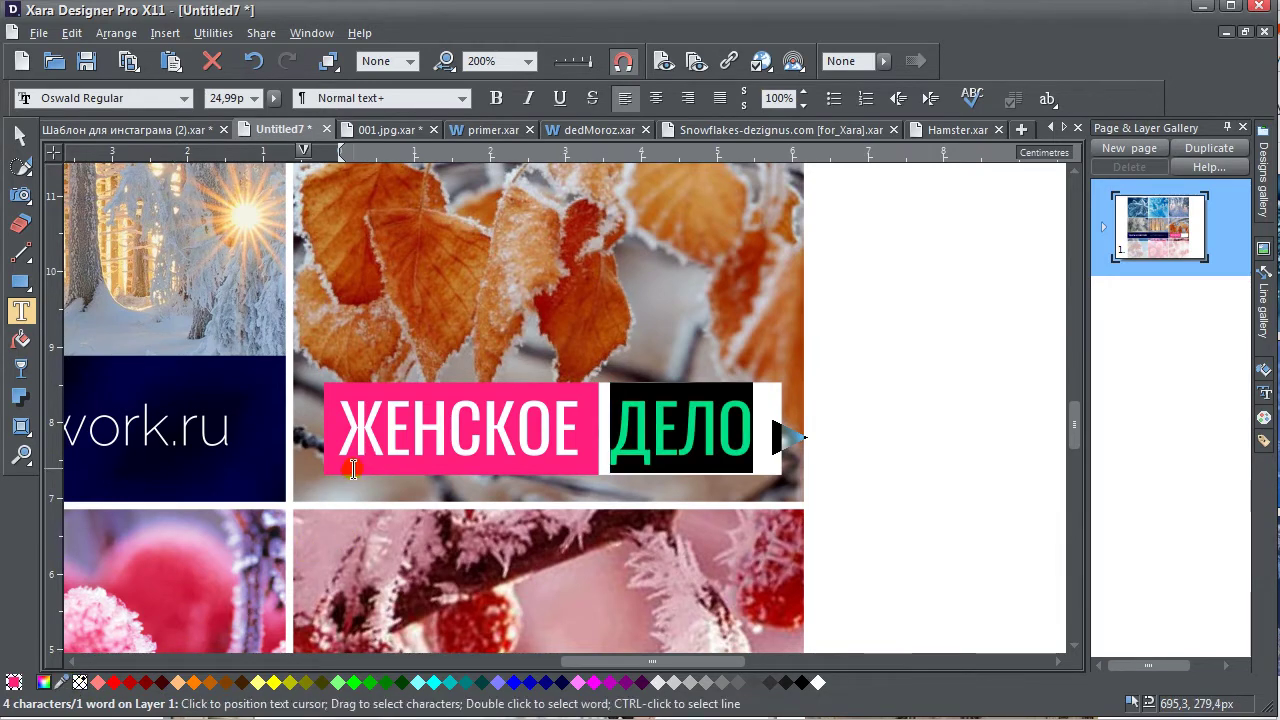
pyautogui.click(21, 135)
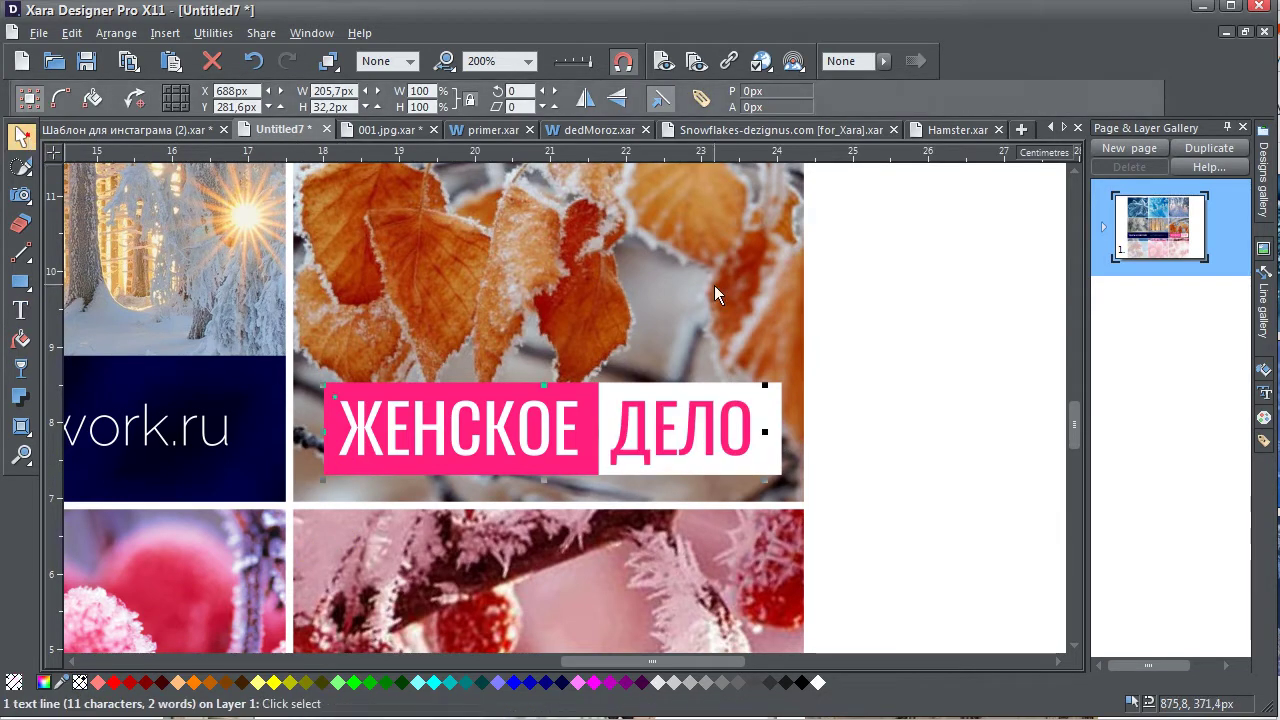
pyautogui.click(863, 336)
# Lower the upper edge of the navy banner rectangle so that the banner is about 60 px high
pyautogui.scroll(-2, 862, 397)
pyautogui.scroll(-2, 862, 397)
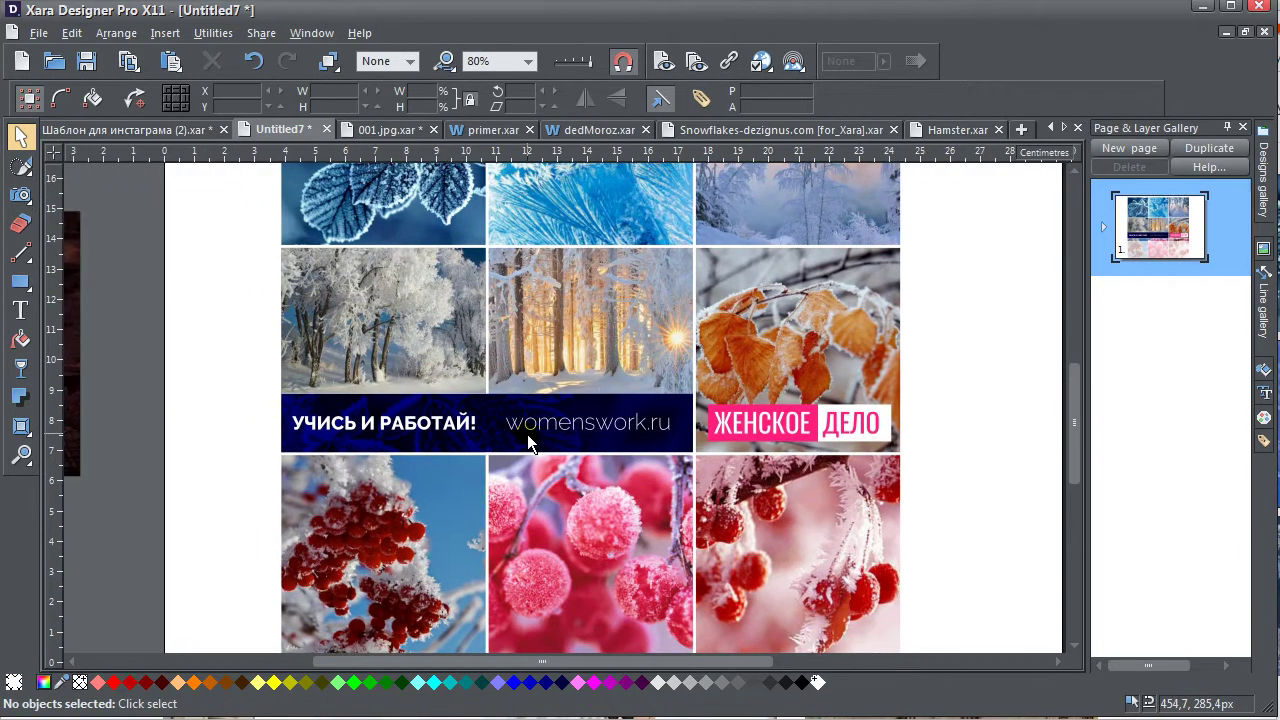
pyautogui.scroll(3, 566, 386)
pyautogui.click(566, 386)
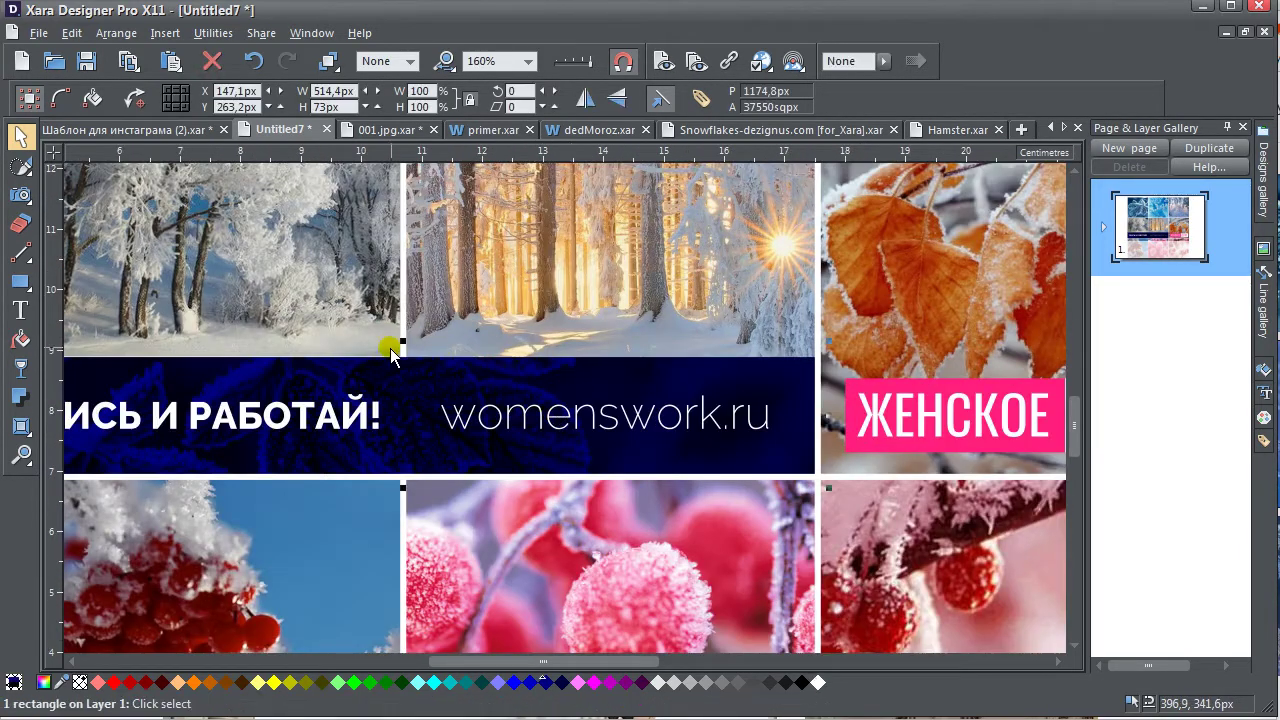
pyautogui.moveTo(403, 341); pyautogui.dragTo(404, 376)
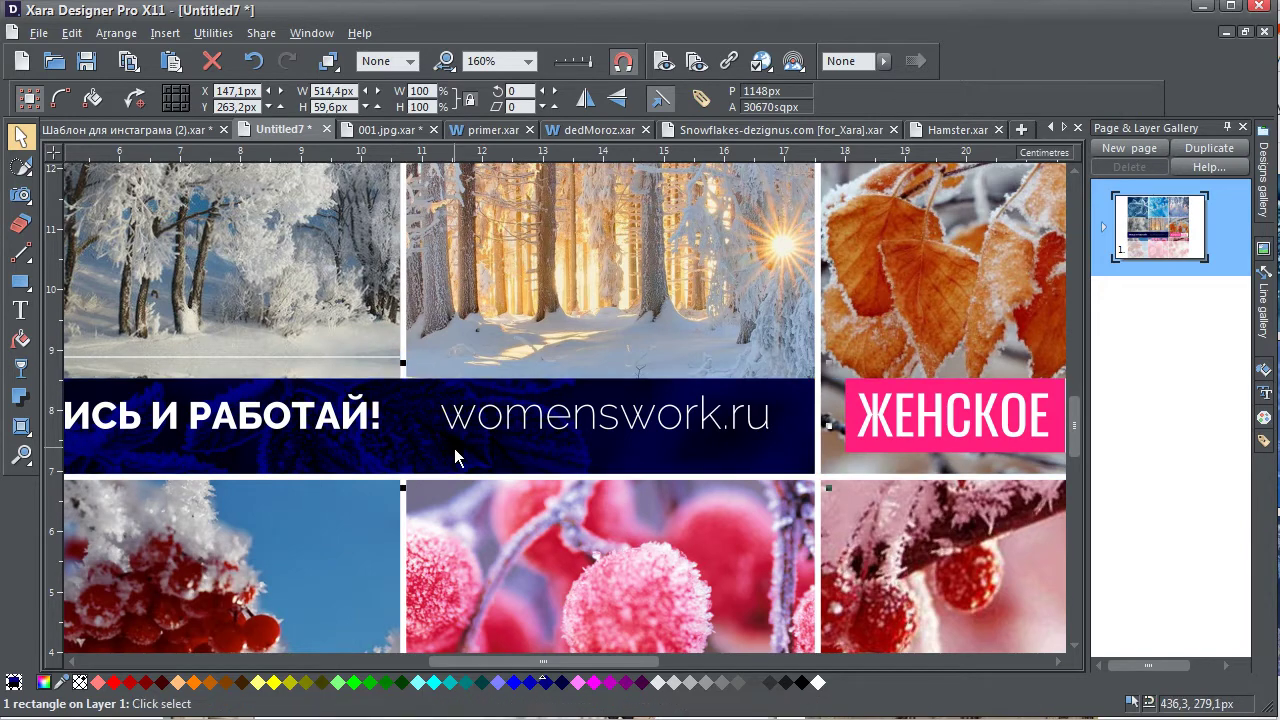
# Move the УЧИСЬ И РАБОТАЙ! heading and the womenswork.ru address together to centre them in the navy banner
pyautogui.click(355, 430)
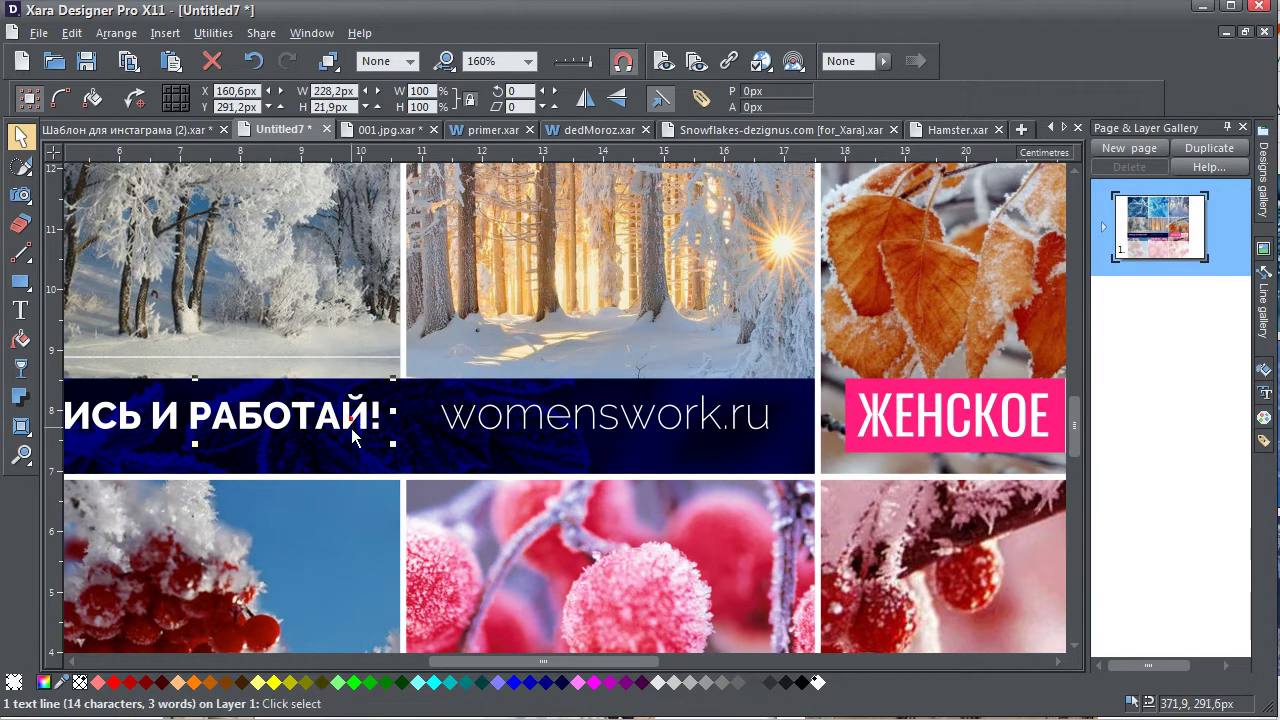
pyautogui.keyDown('shift'); pyautogui.click(468, 428); pyautogui.keyUp('shift')
pyautogui.moveTo(468, 428); pyautogui.dragTo(470, 433)
pyautogui.scroll(-1, 470, 440)
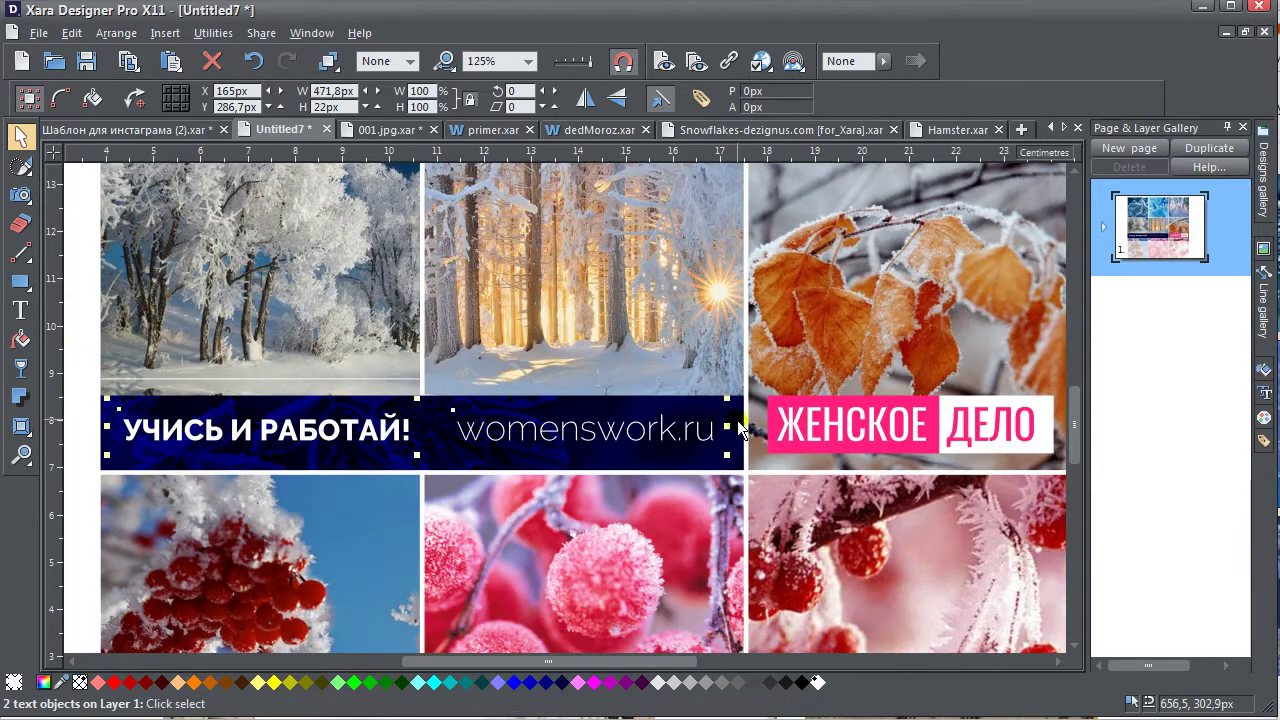
# Group the ЖЕНСКОЕ ДЕЛО text with its pink and white background rectangles
pyautogui.click(804, 430)
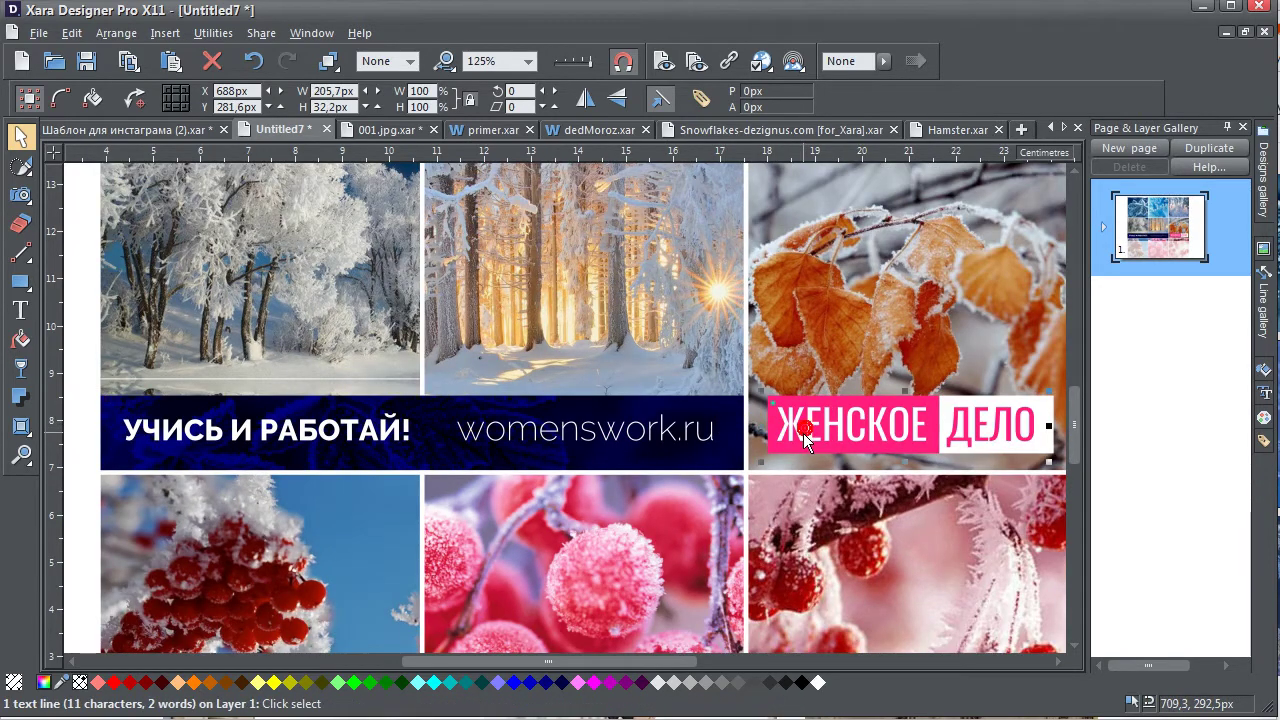
pyautogui.keyDown('shift'); pyautogui.click(955, 424); pyautogui.keyUp('shift')
pyautogui.click(955, 424)
pyautogui.keyDown('shift'); pyautogui.click(940, 421); pyautogui.keyUp('shift')
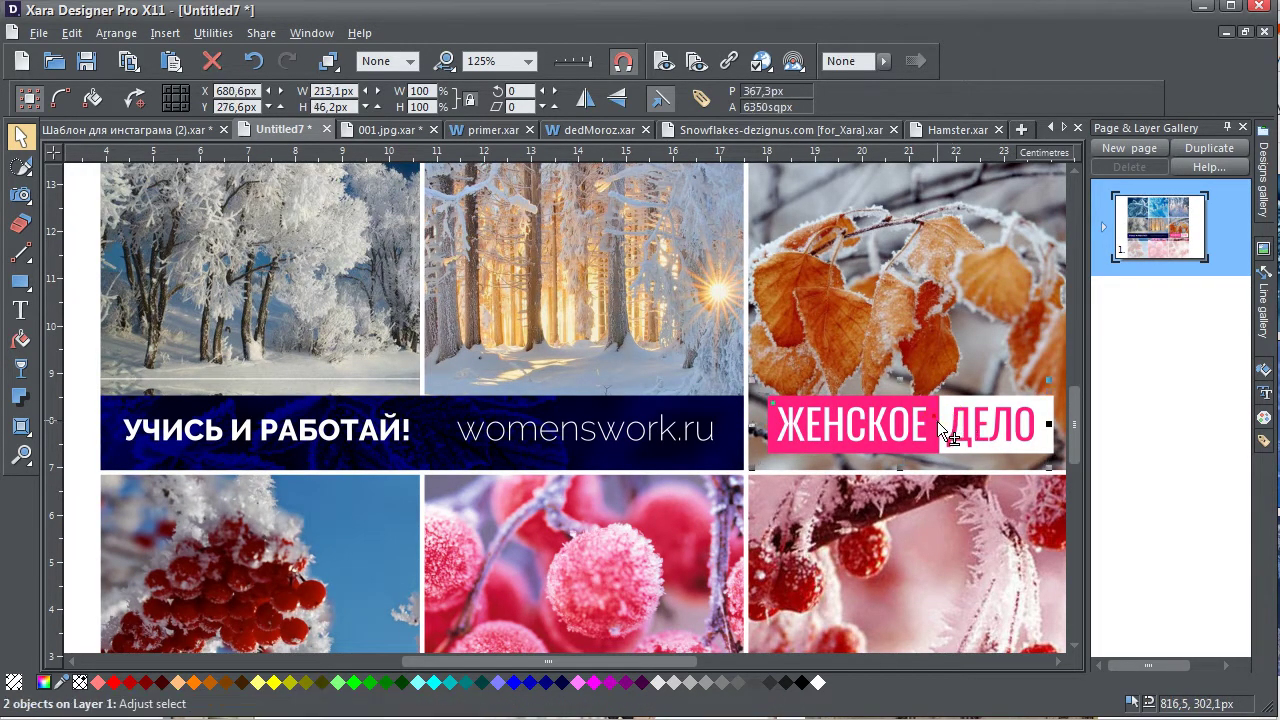
pyautogui.moveTo(951, 425)
pyautogui.mouseDown()
pyautogui.moveTo(952, 440)
pyautogui.moveTo(945, 424)
pyautogui.mouseUp()
pyautogui.hotkey('ctrl', 'g')
# Align the label group with the left edge and banner height of the orange-leaf photo, and enlarge it proportionally to about 255 px wide
pyautogui.hscroll(3, 745, 443)
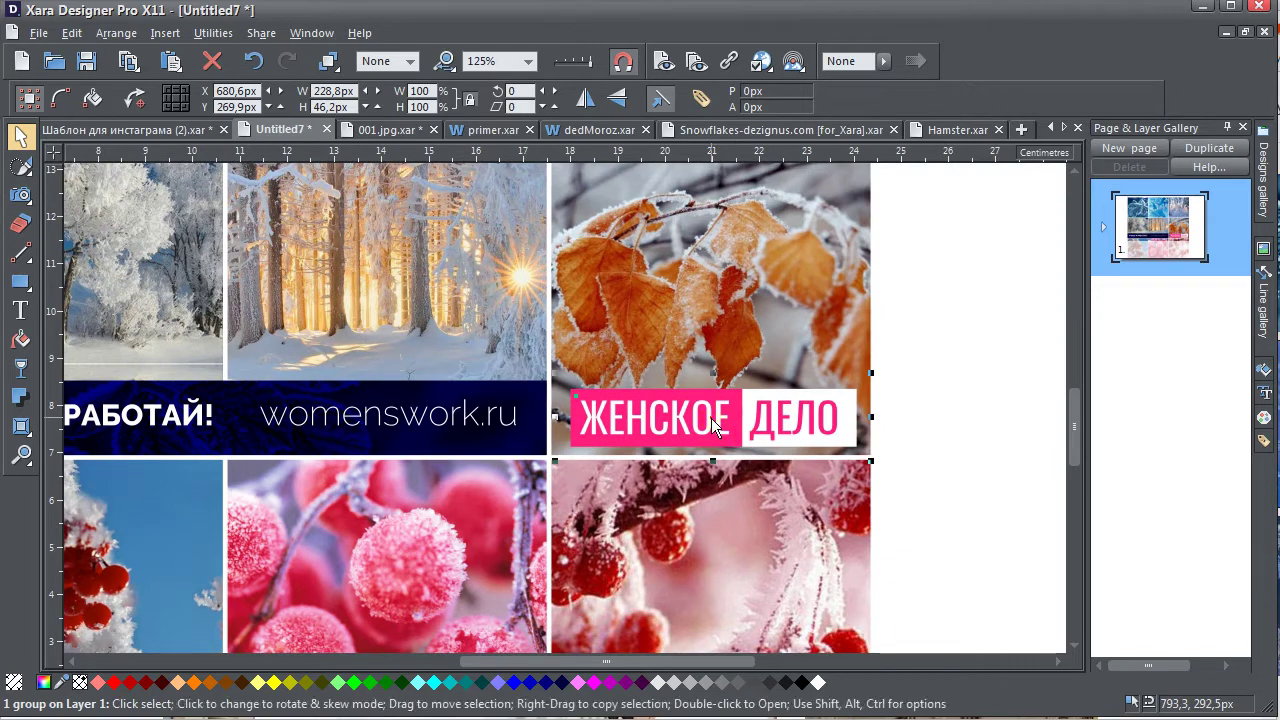
pyautogui.moveTo(745, 443); pyautogui.dragTo(727, 435)
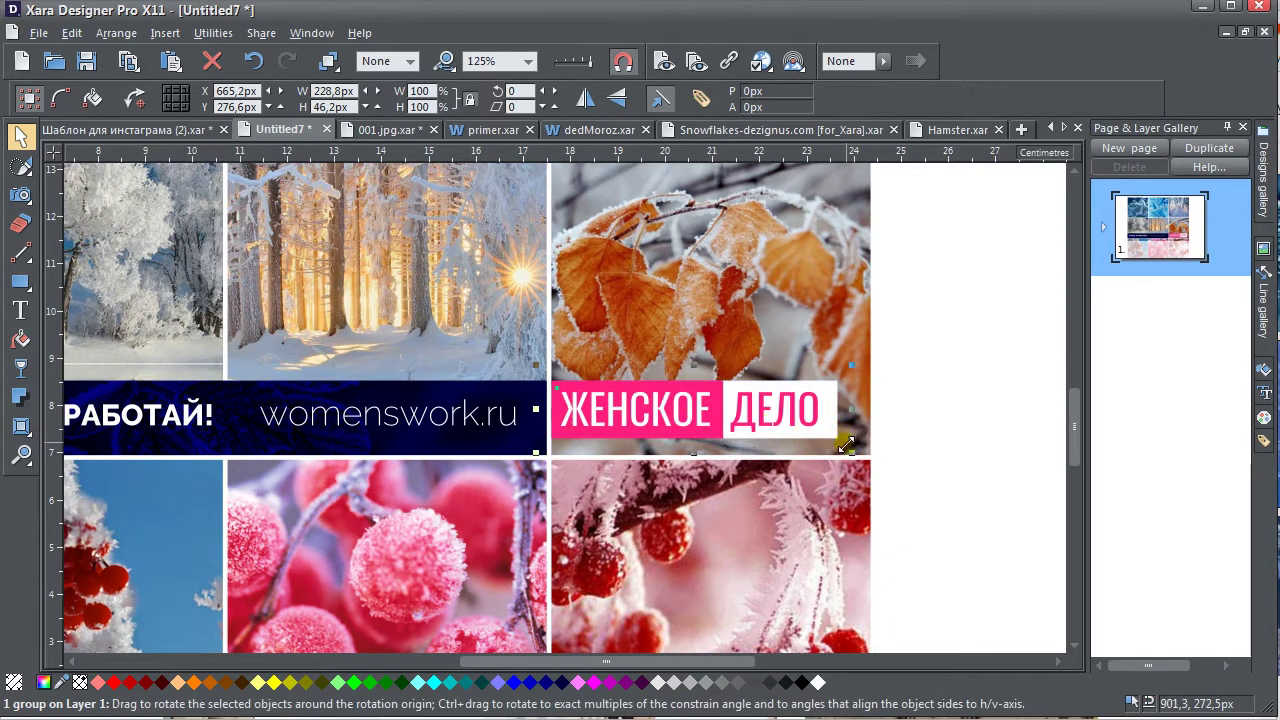
pyautogui.moveTo(851, 453); pyautogui.dragTo(870, 457)
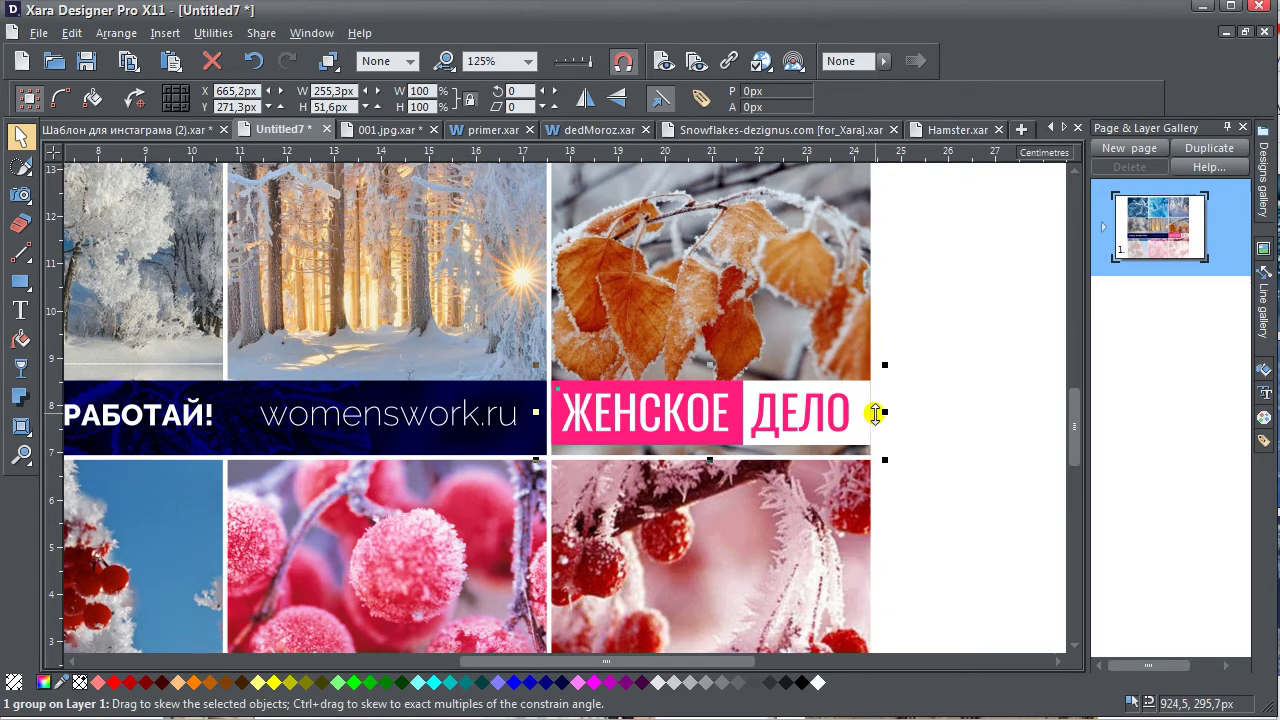
# Stretch the pink and white rectangles inside the group down to the photo's lower edge, about 60 px high
pyautogui.scroll(2, 610, 437)
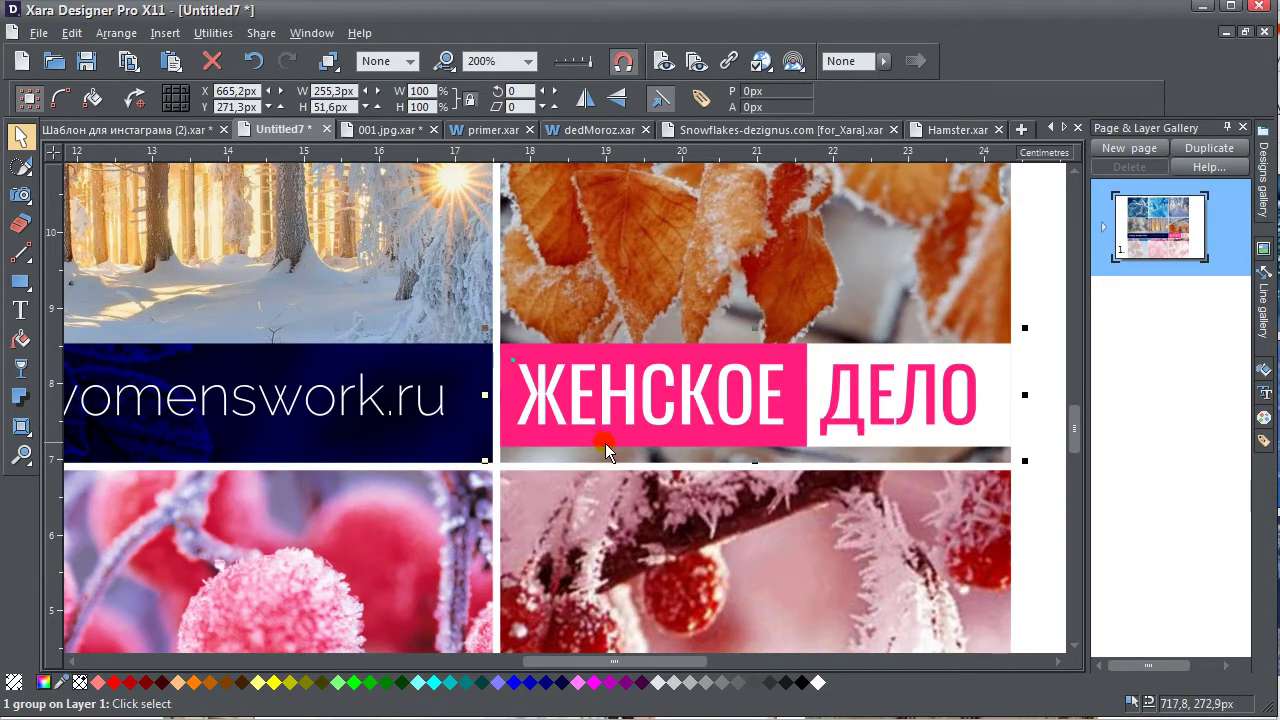
pyautogui.keyDown('ctrl'); pyautogui.click(744, 346); pyautogui.keyUp('ctrl')
pyautogui.keyDown('ctrl'); pyautogui.keyDown('shift'); pyautogui.click(815, 356); pyautogui.keyUp('shift'); pyautogui.keyUp('ctrl')
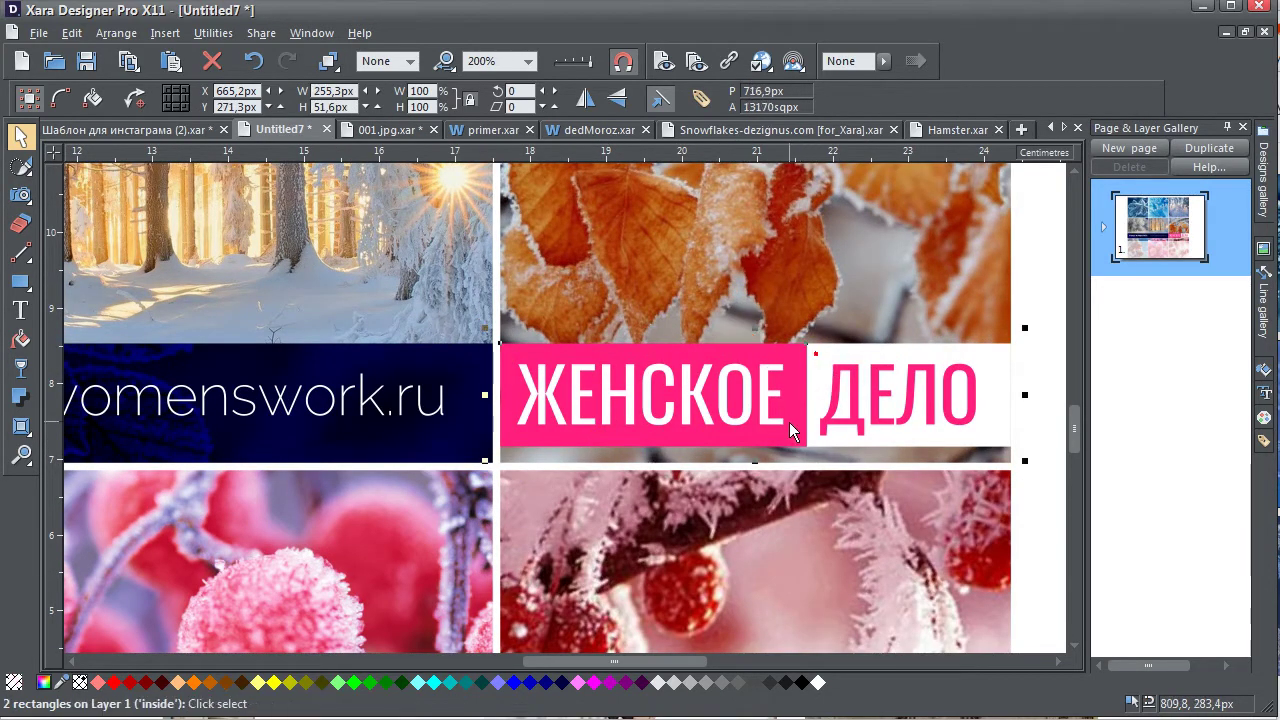
pyautogui.moveTo(751, 473); pyautogui.dragTo(760, 489)
# Move the ЖЕНСКОЕ ДЕЛО text down inside the group to centre it vertically on the taller rectangles
pyautogui.click(732, 420)
pyautogui.click(732, 420)
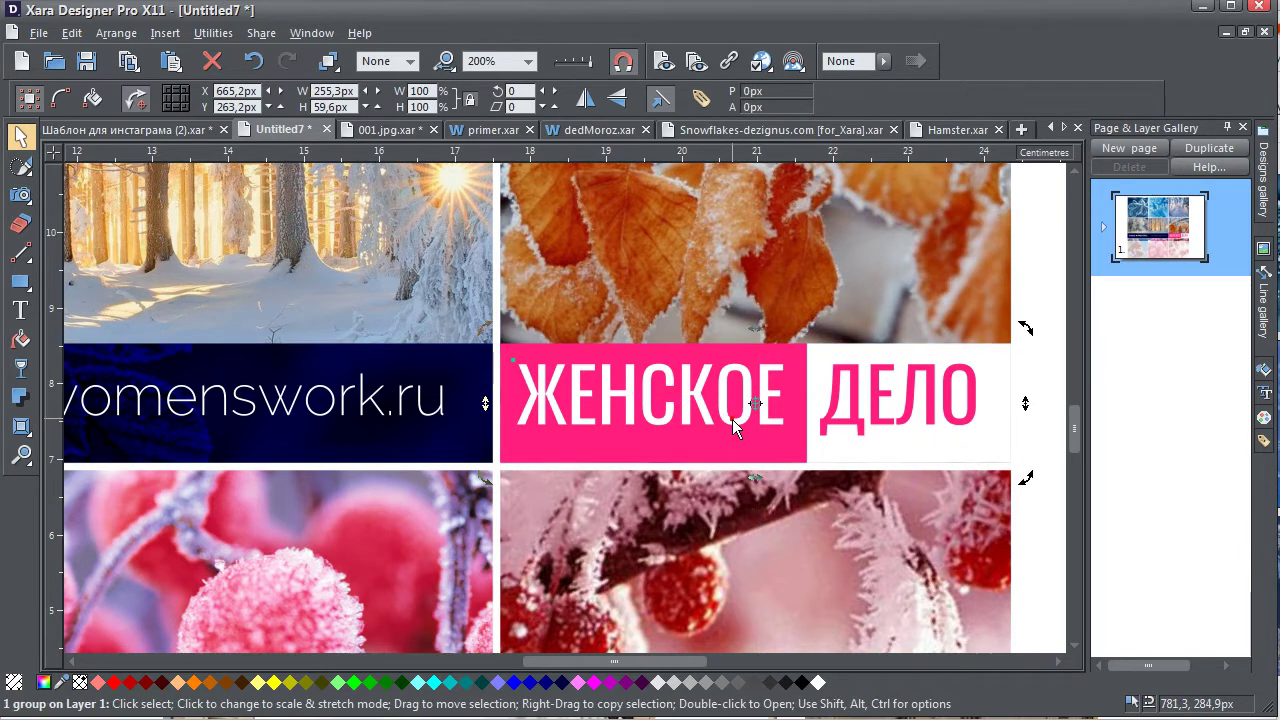
pyautogui.keyDown('ctrl'); pyautogui.click(732, 420); pyautogui.keyUp('ctrl')
pyautogui.moveTo(741, 430); pyautogui.dragTo(737, 429)
pyautogui.scroll(-3, 737, 429)
pyautogui.click(948, 429)
pyautogui.scroll(-2, 854, 435)
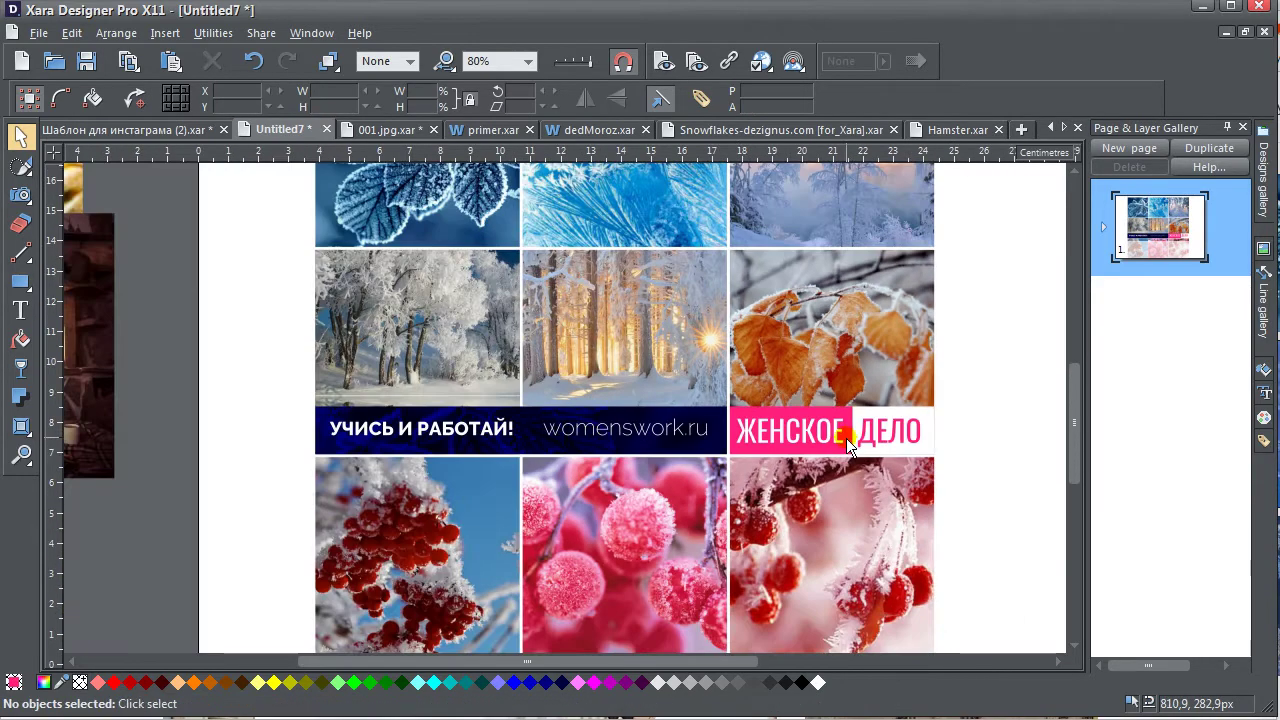
# Scale the ЖЕНСКОЕ ДЕЛО text inside the group around its centre to 83%, about 191 px wide
pyautogui.keyDown('ctrl'); pyautogui.click(814, 440); pyautogui.keyUp('ctrl')
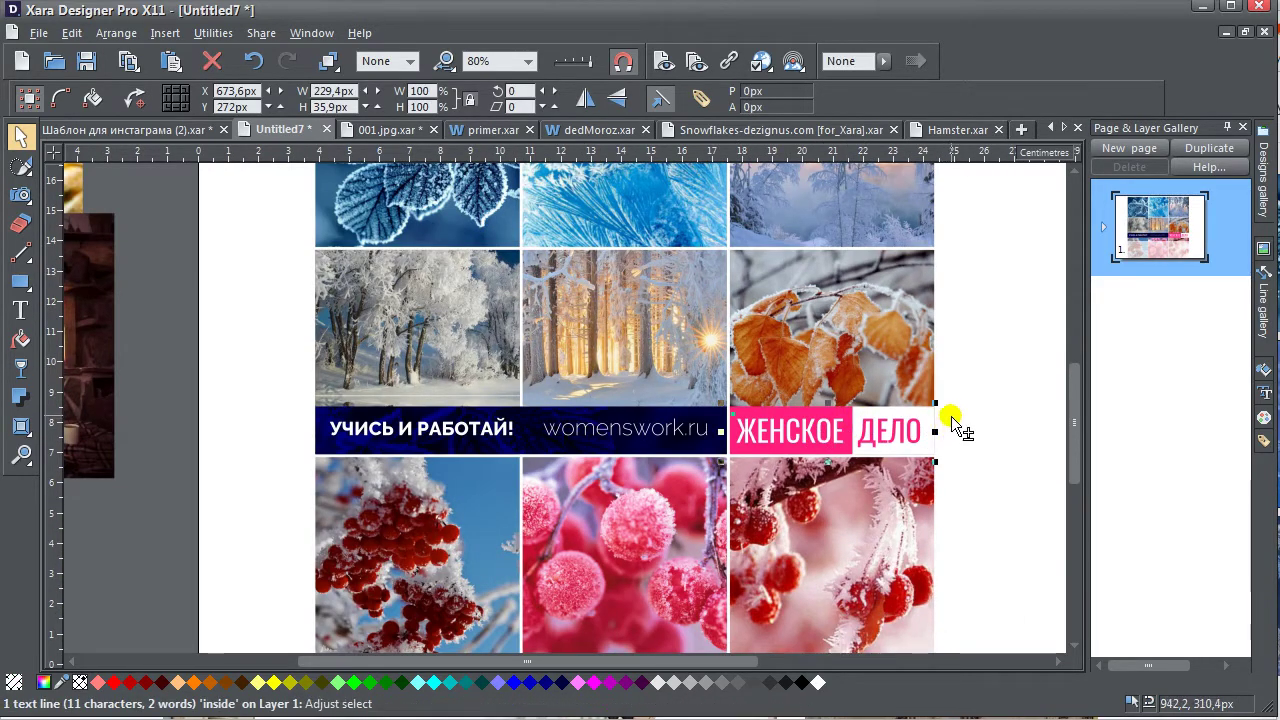
pyautogui.scroll(3, 920, 424)
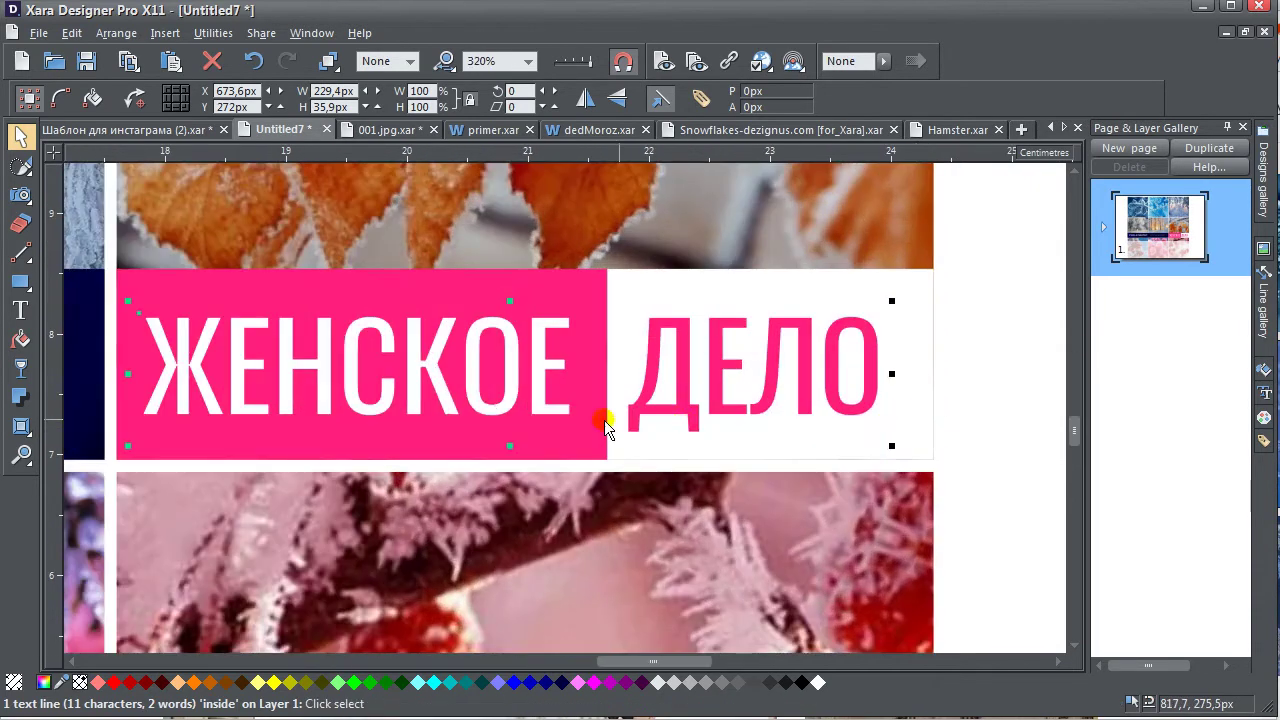
pyautogui.moveTo(891, 374); pyautogui.dragTo(829, 373)
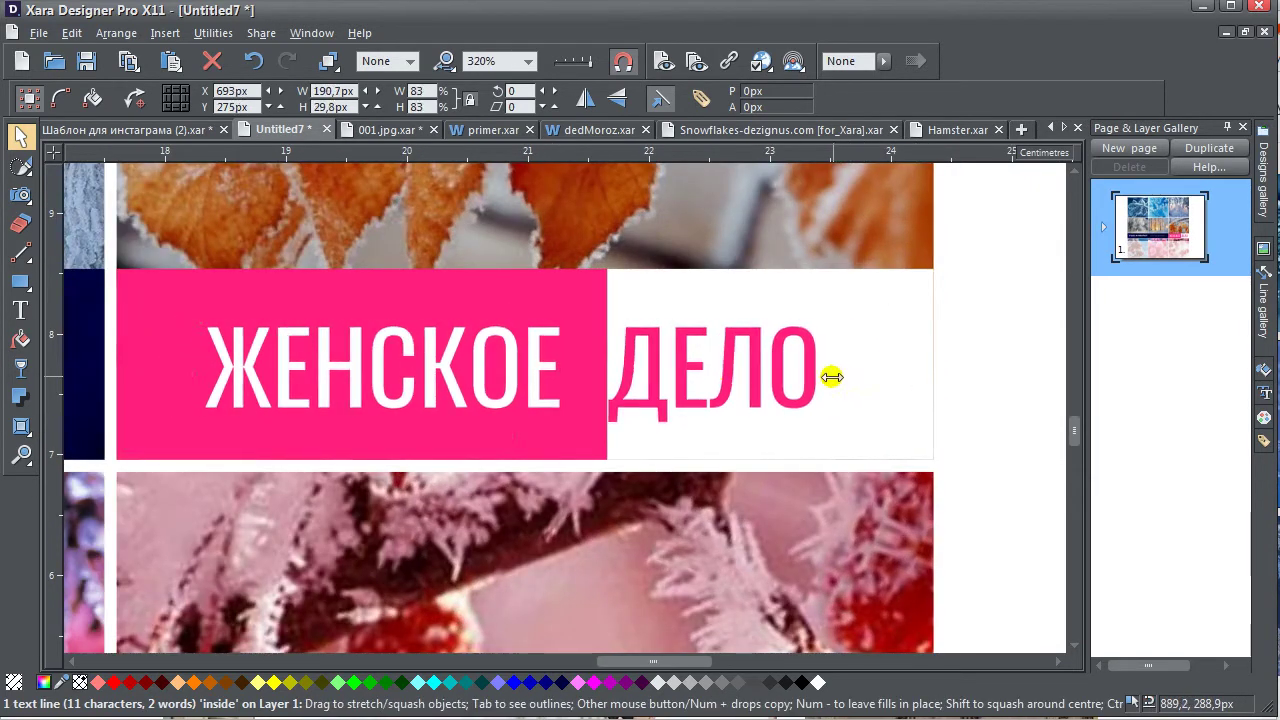
# Shift the boundary between the pink and white rectangles left to sit midway between ЖЕНСКОЕ and ДЕЛО
pyautogui.keyDown('ctrl'); pyautogui.click(578, 407); pyautogui.keyUp('ctrl')
pyautogui.moveTo(610, 366); pyautogui.dragTo(574, 357)
pyautogui.keyDown('ctrl'); pyautogui.click(612, 358); pyautogui.keyUp('ctrl')
pyautogui.click(980, 386)
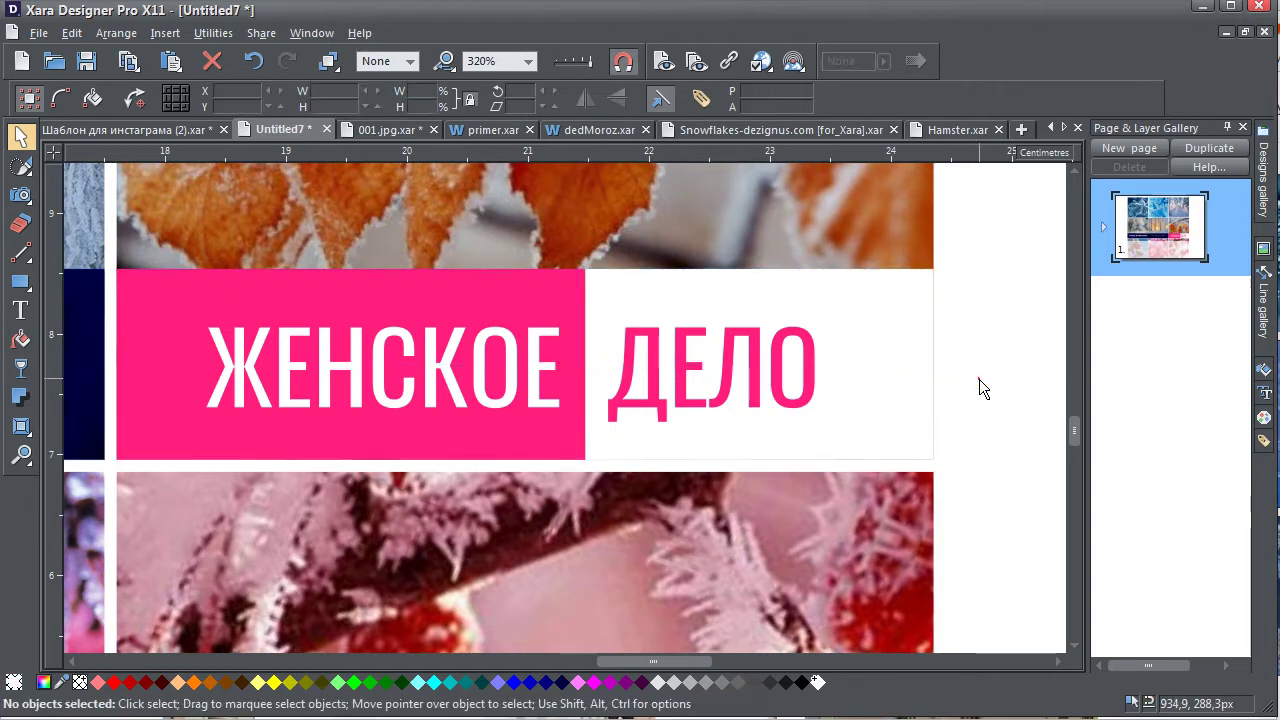
# Reposition the bitmap fill of the snowy tree photo above the banner, shifting the picture left within its frame and covering the white line
pyautogui.scroll(-2, 980, 388)
pyautogui.scroll(-1, 980, 388)
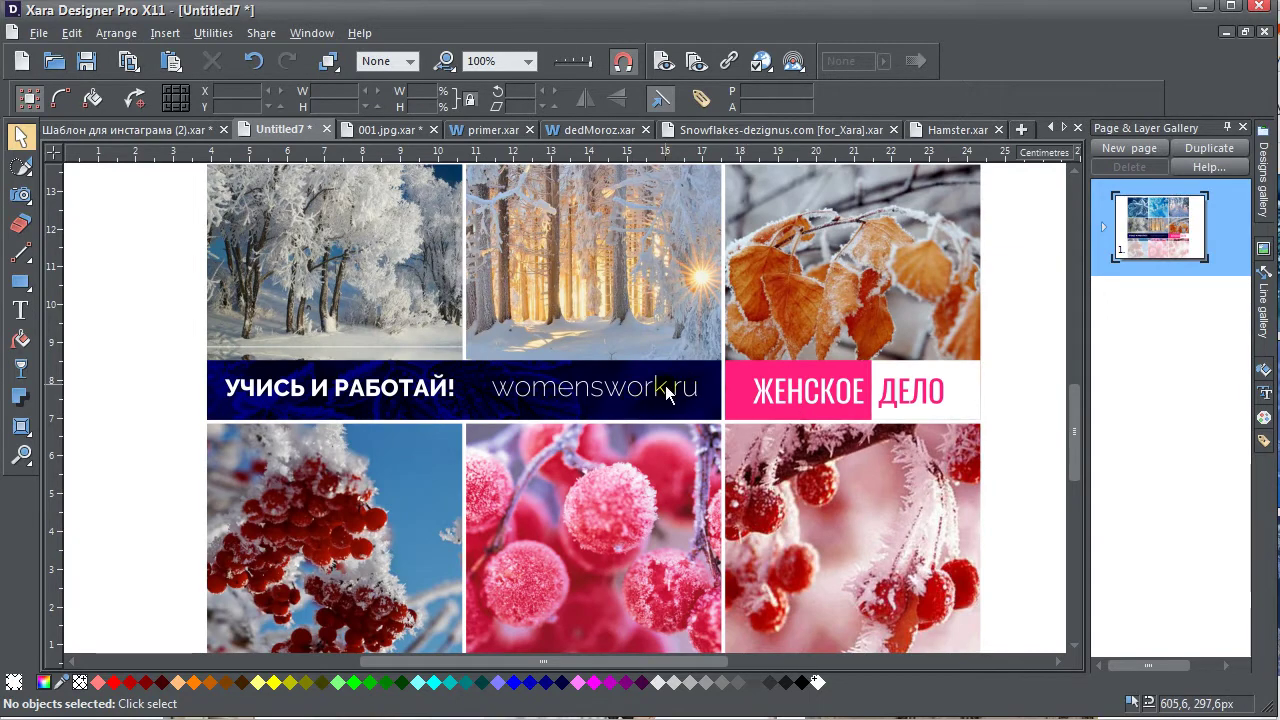
pyautogui.scroll(3, 665, 385)
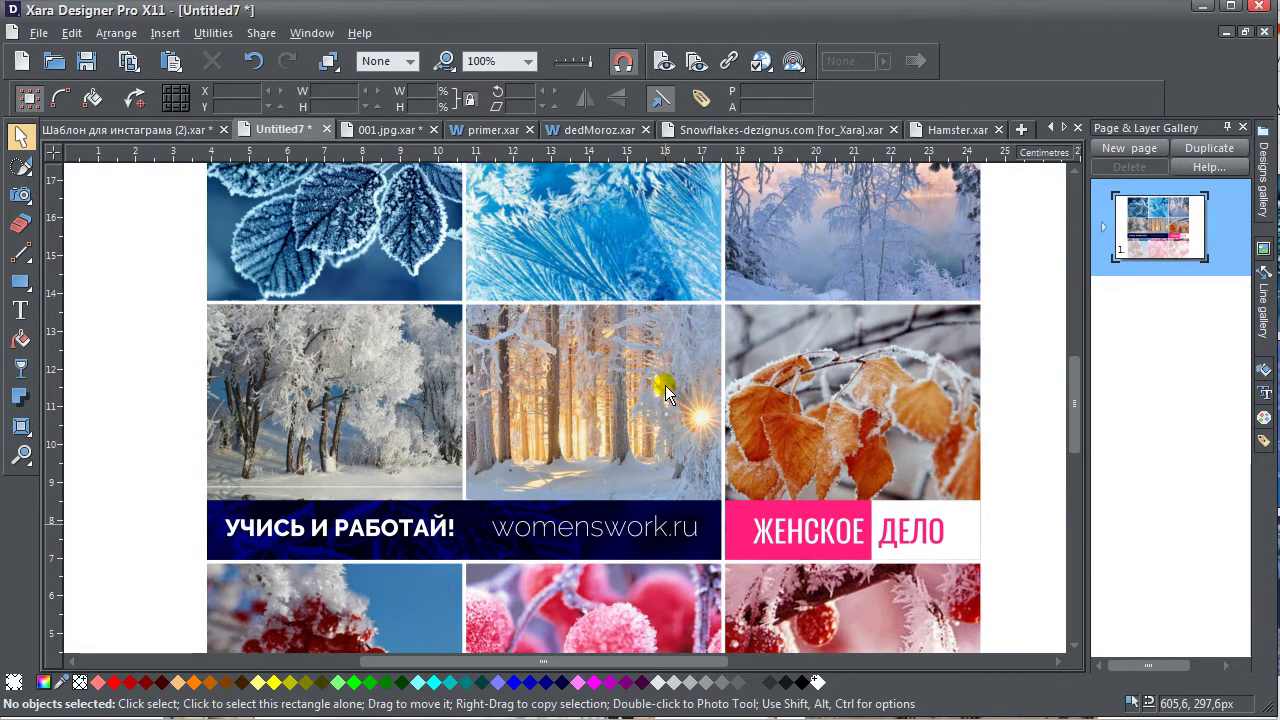
pyautogui.scroll(-3, 665, 385)
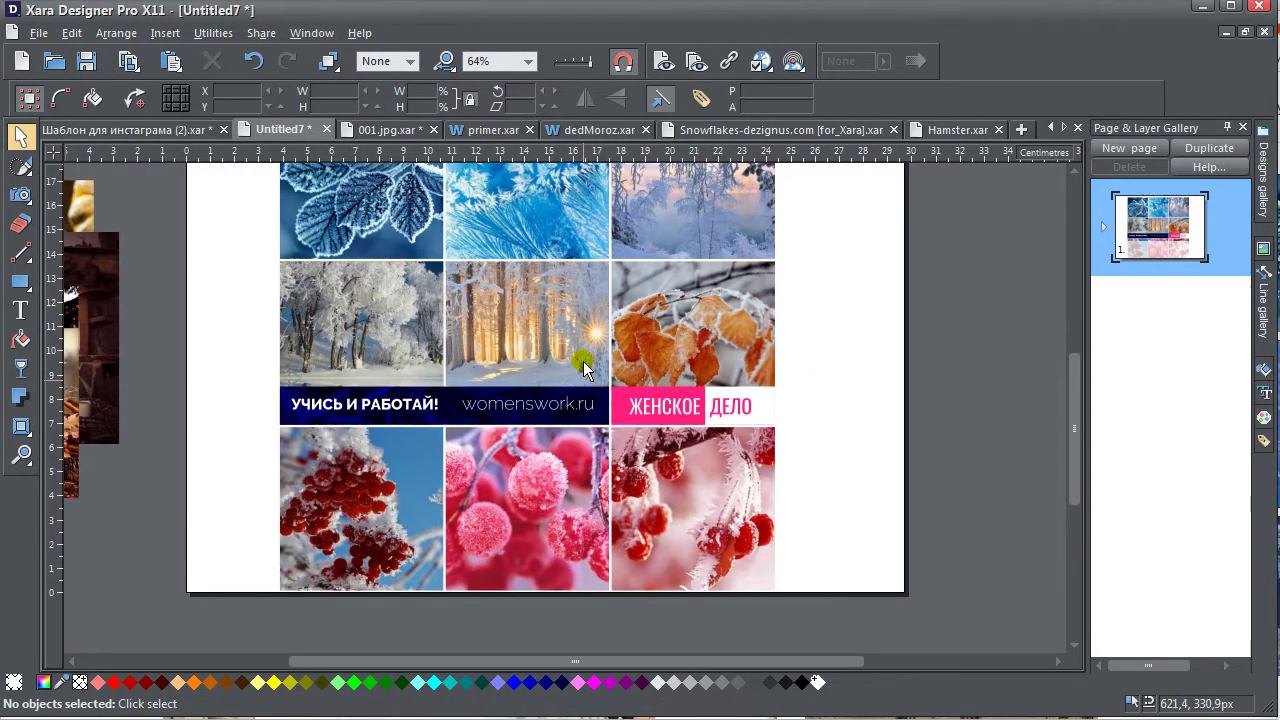
pyautogui.scroll(2, 660, 440)
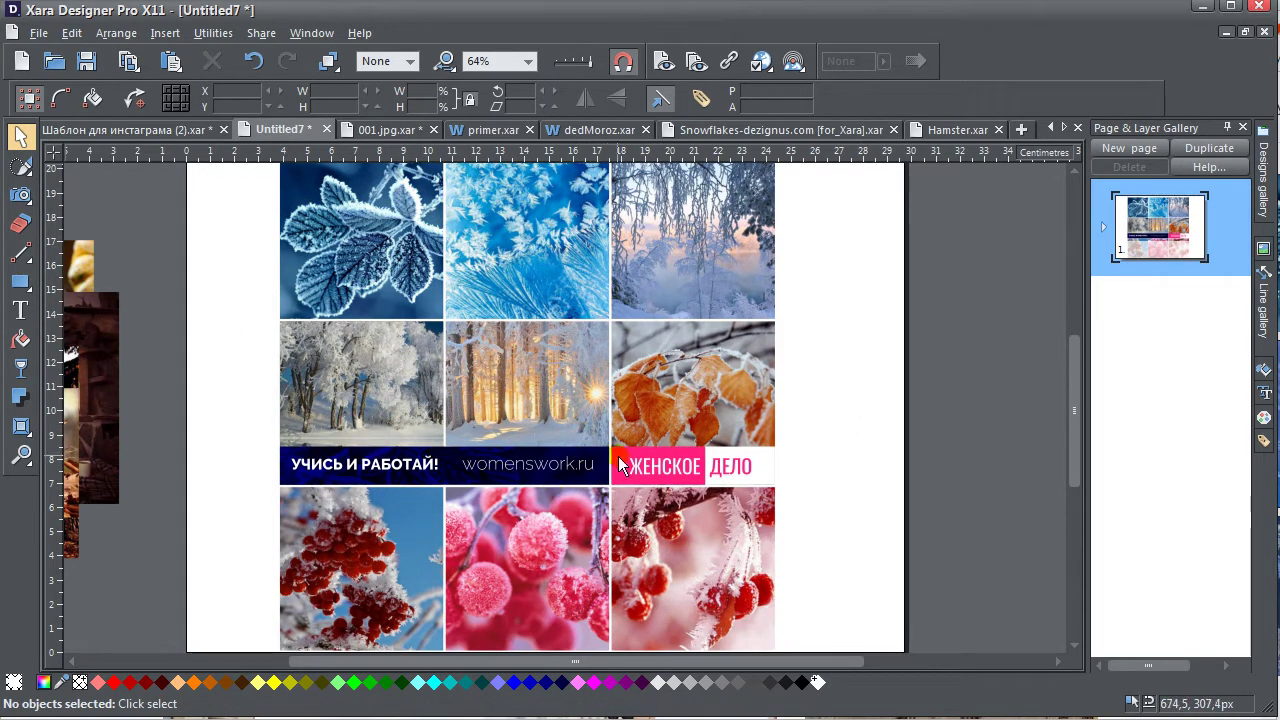
pyautogui.click(333, 405)
pyautogui.scroll(3, 350, 410)
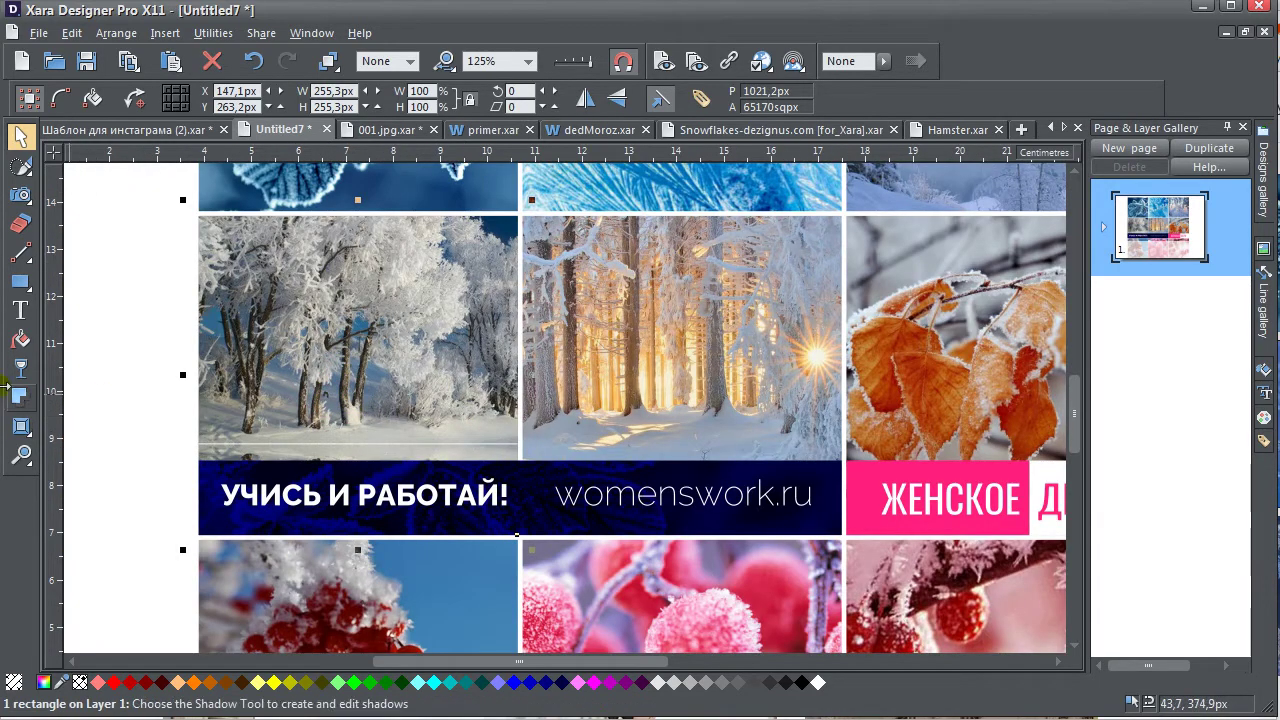
pyautogui.click(20, 341)
pyautogui.moveTo(194, 277); pyautogui.dragTo(160, 284)
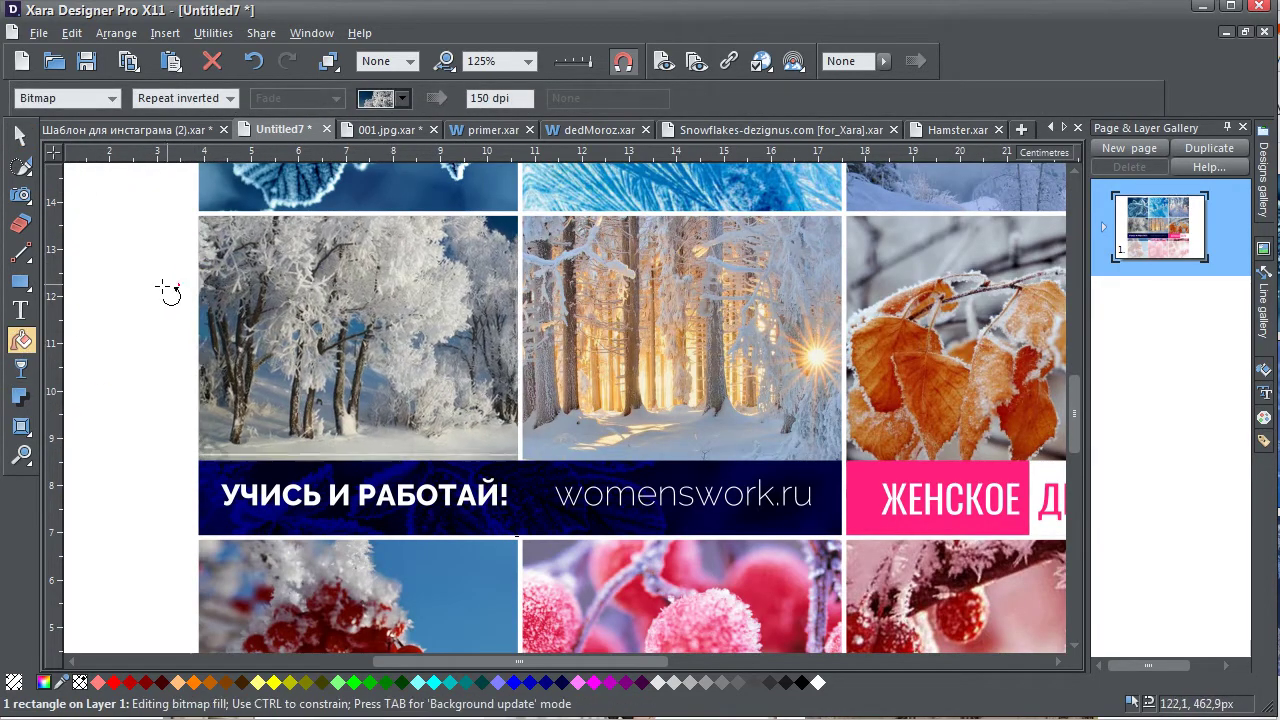
pyautogui.moveTo(406, 317); pyautogui.dragTo(355, 322)
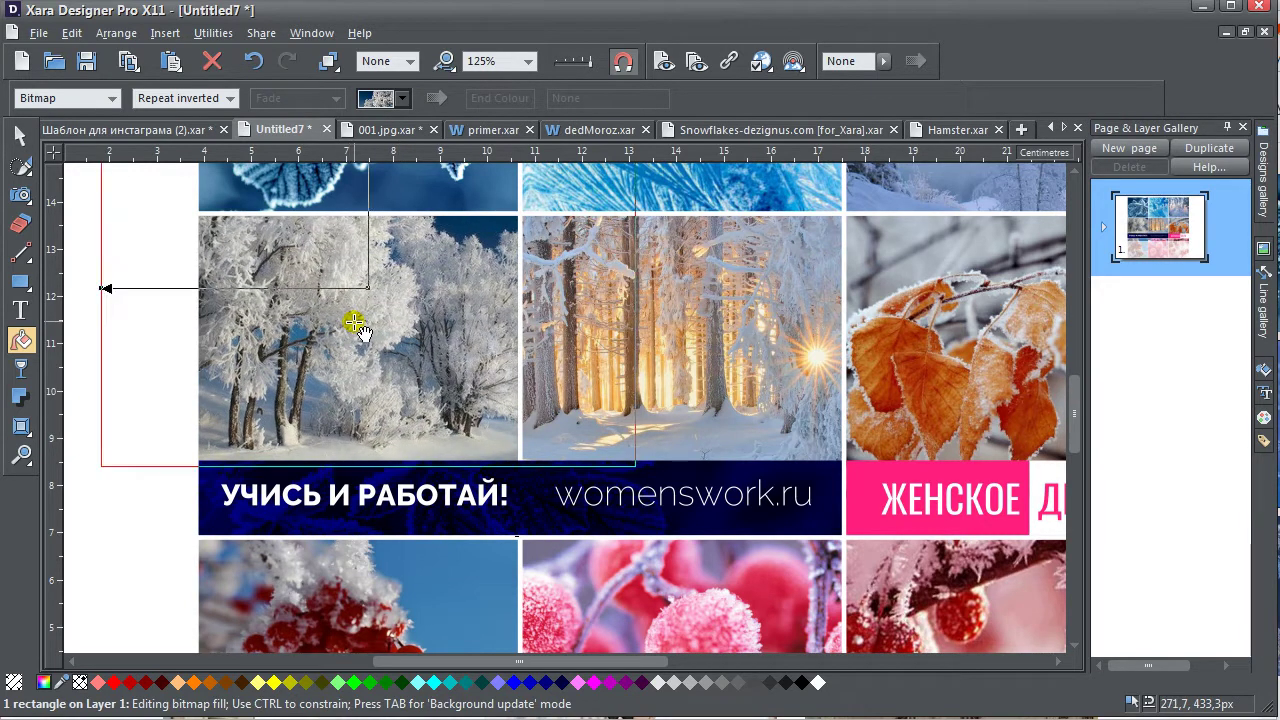
pyautogui.click(590, 352)
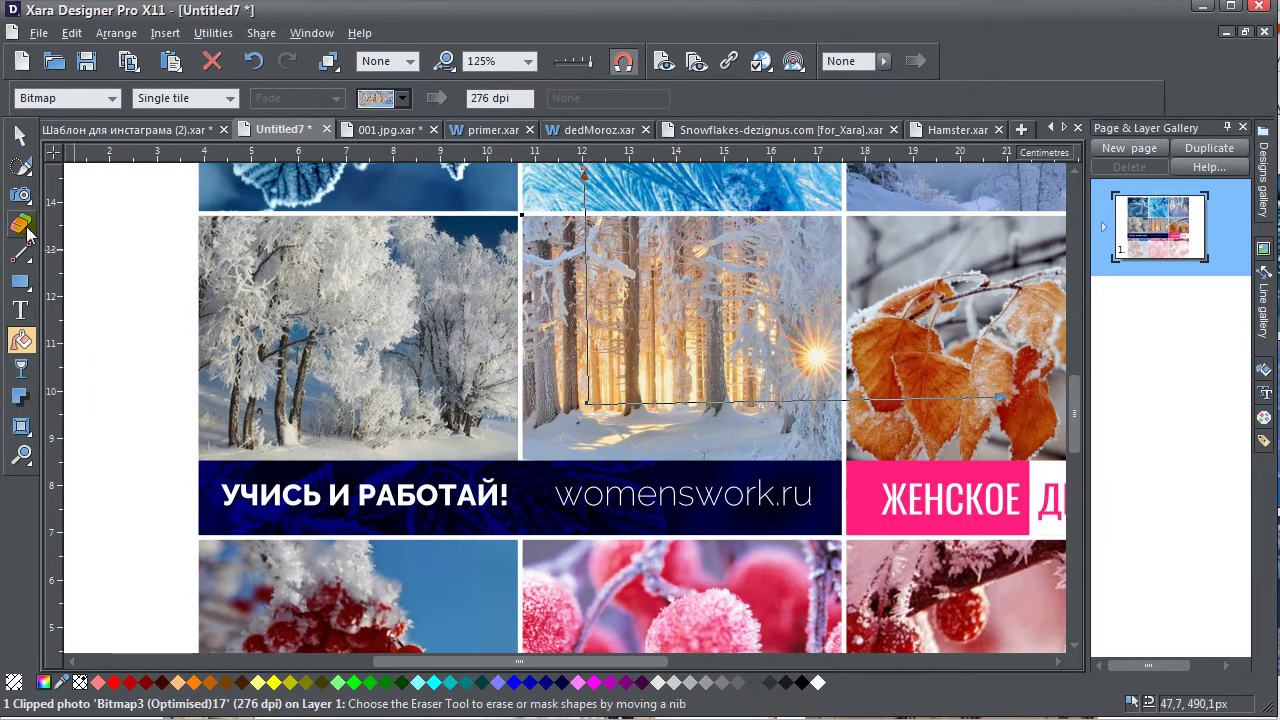
pyautogui.click(20, 133)
pyautogui.click(123, 229)
# Review the whole collage page, checking the photo grid, navy banner and pink and white label together
pyautogui.scroll(-2, 630, 492)
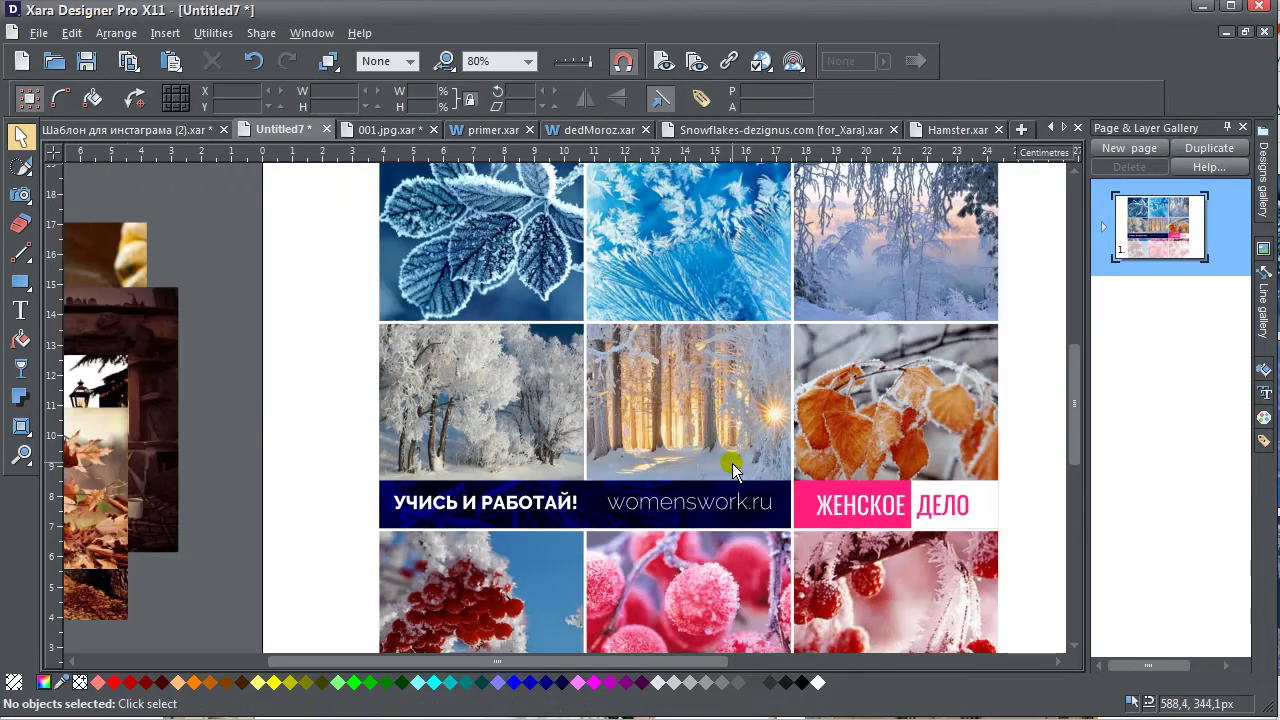
pyautogui.hscroll(3, 732, 470)
pyautogui.scroll(2, 632, 502)
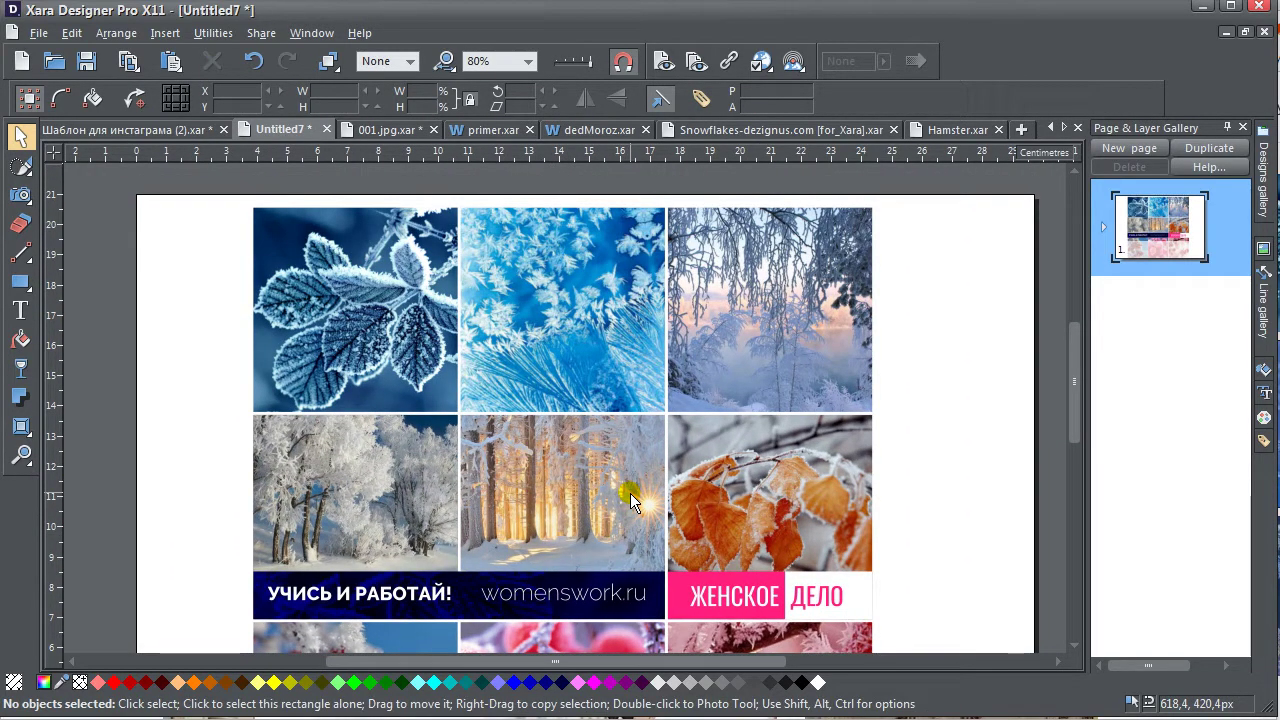
pyautogui.scroll(-1, 746, 489)
pyautogui.scroll(-3, 746, 489)
pyautogui.scroll(-2, 655, 450)
pyautogui.hscroll(2, 655, 450)
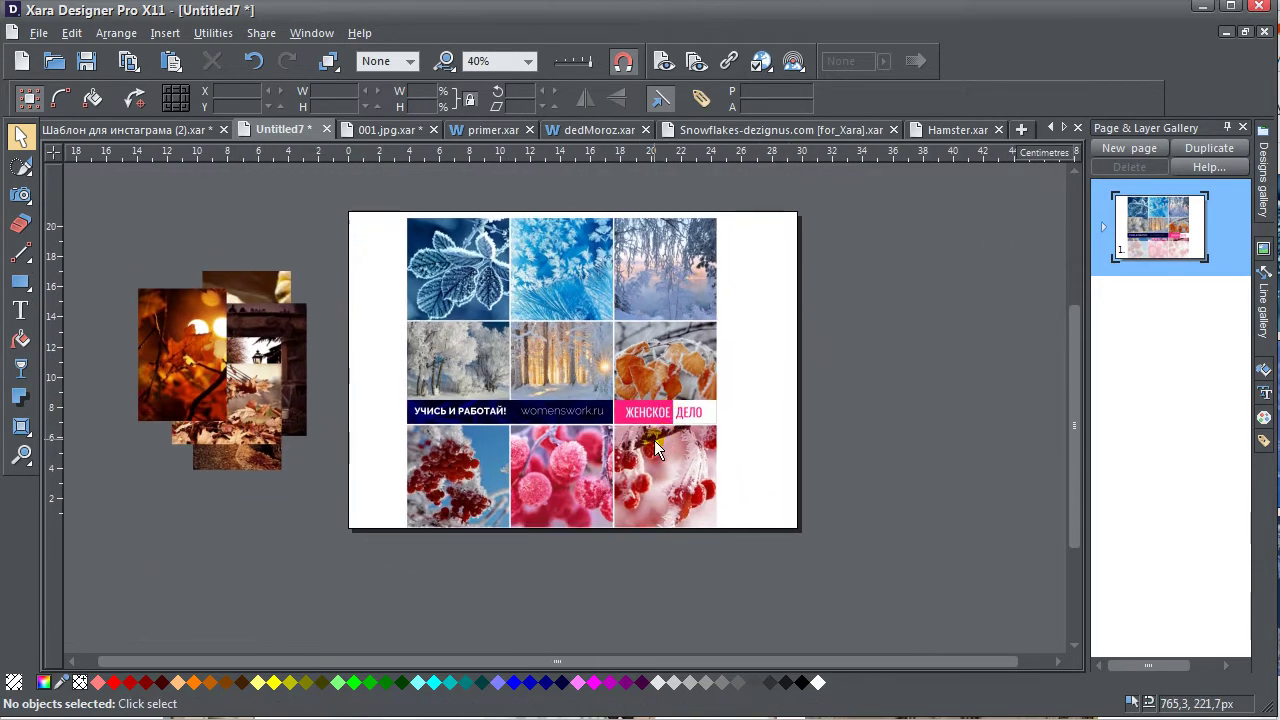
pyautogui.scroll(1, 657, 447)
pyautogui.scroll(2, 560, 505)
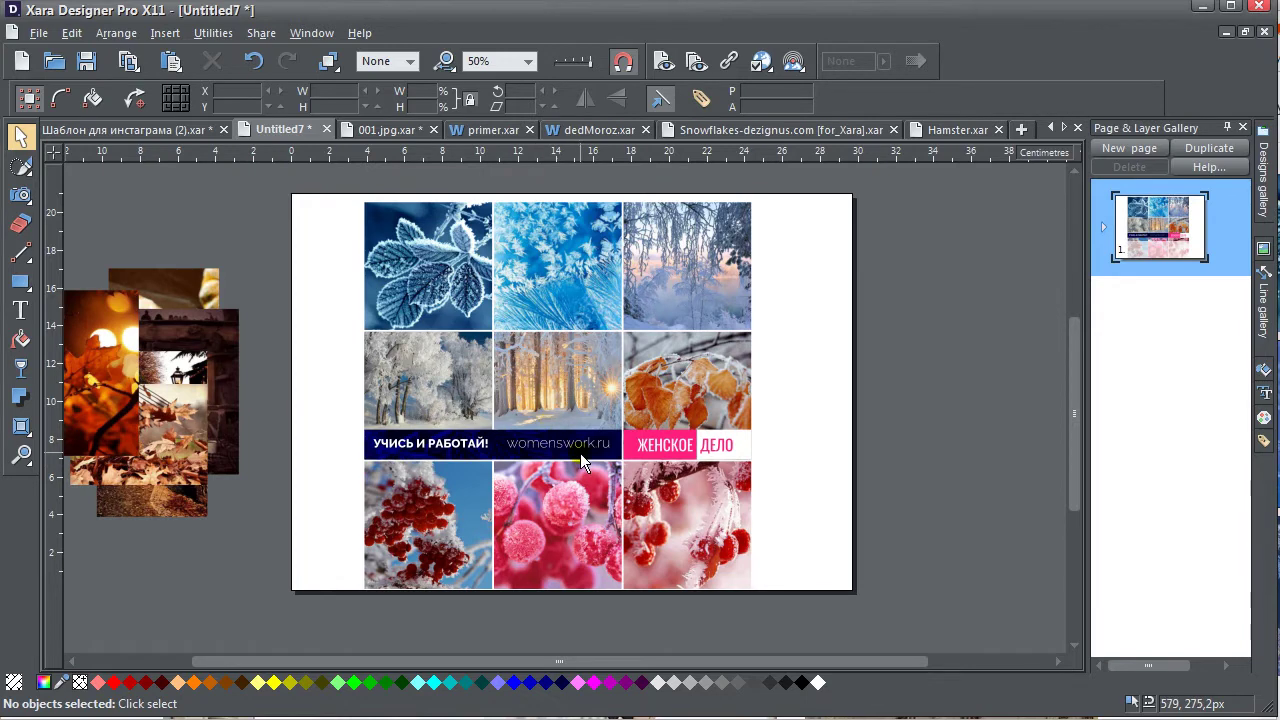
# Duplicate the collage page and delete the three berry photos in the bottom row of the copy
pyautogui.click(776, 332)
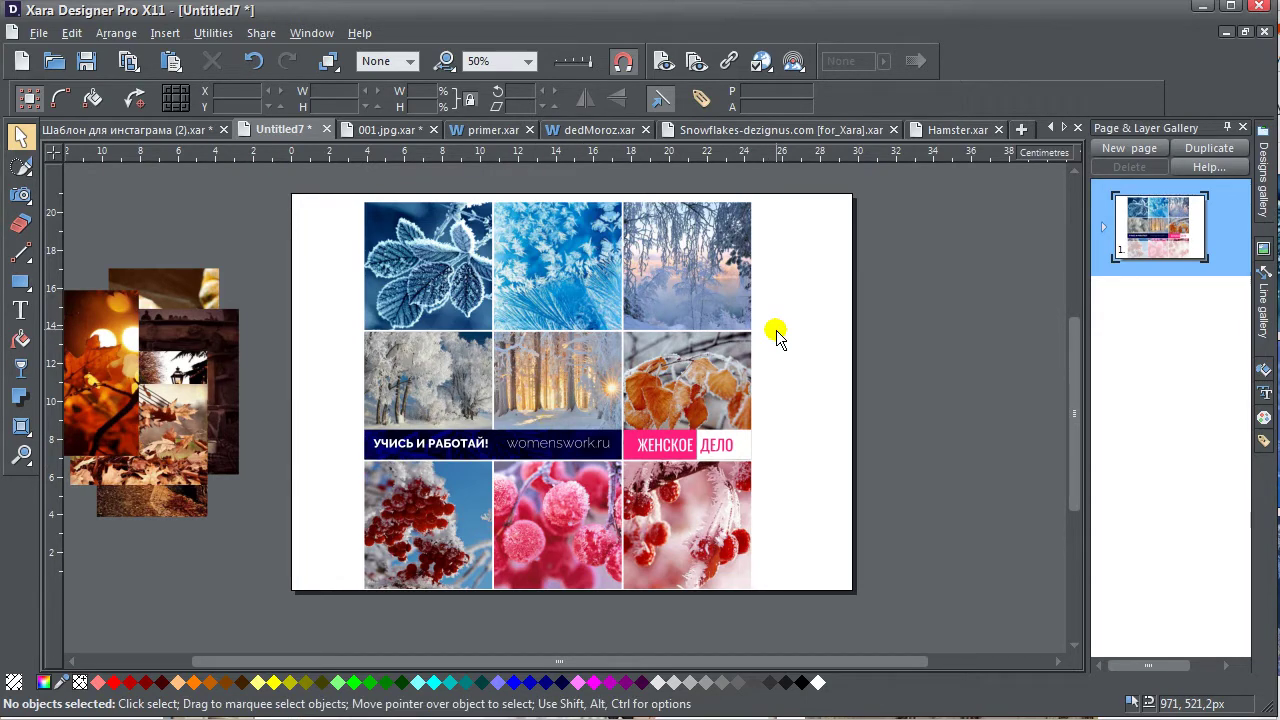
pyautogui.rightClick(921, 348)
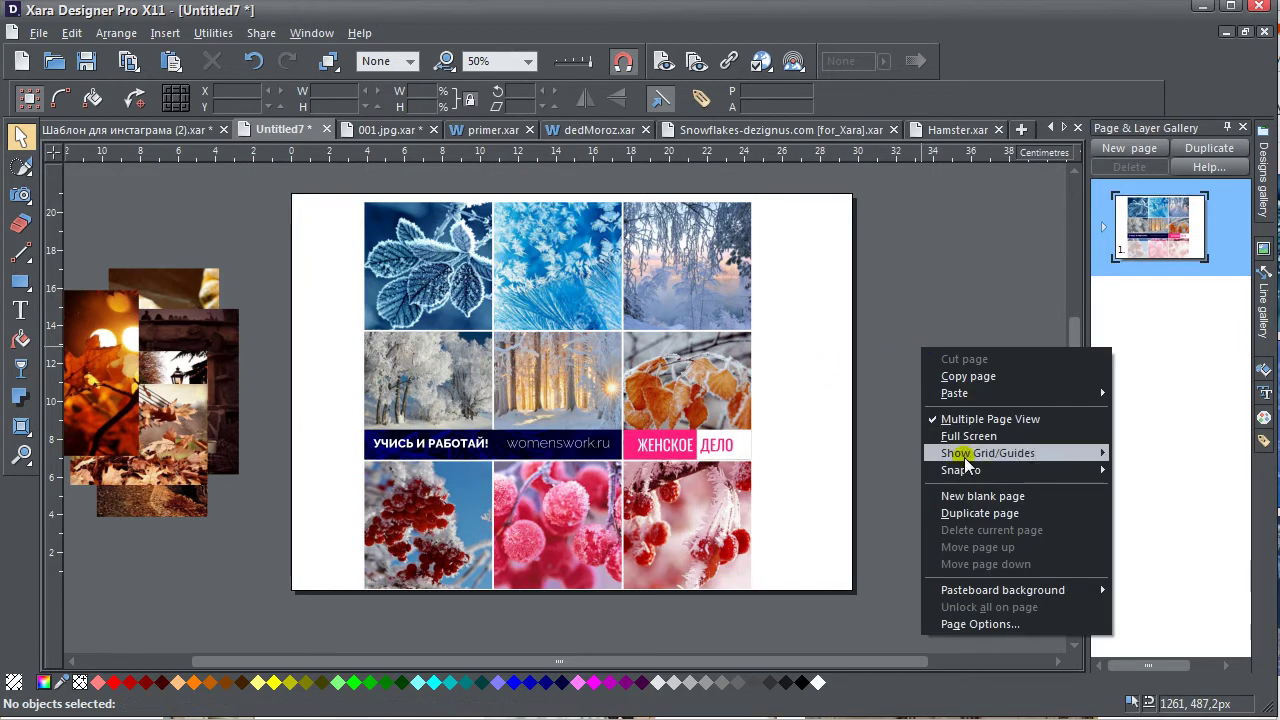
pyautogui.click(982, 513)
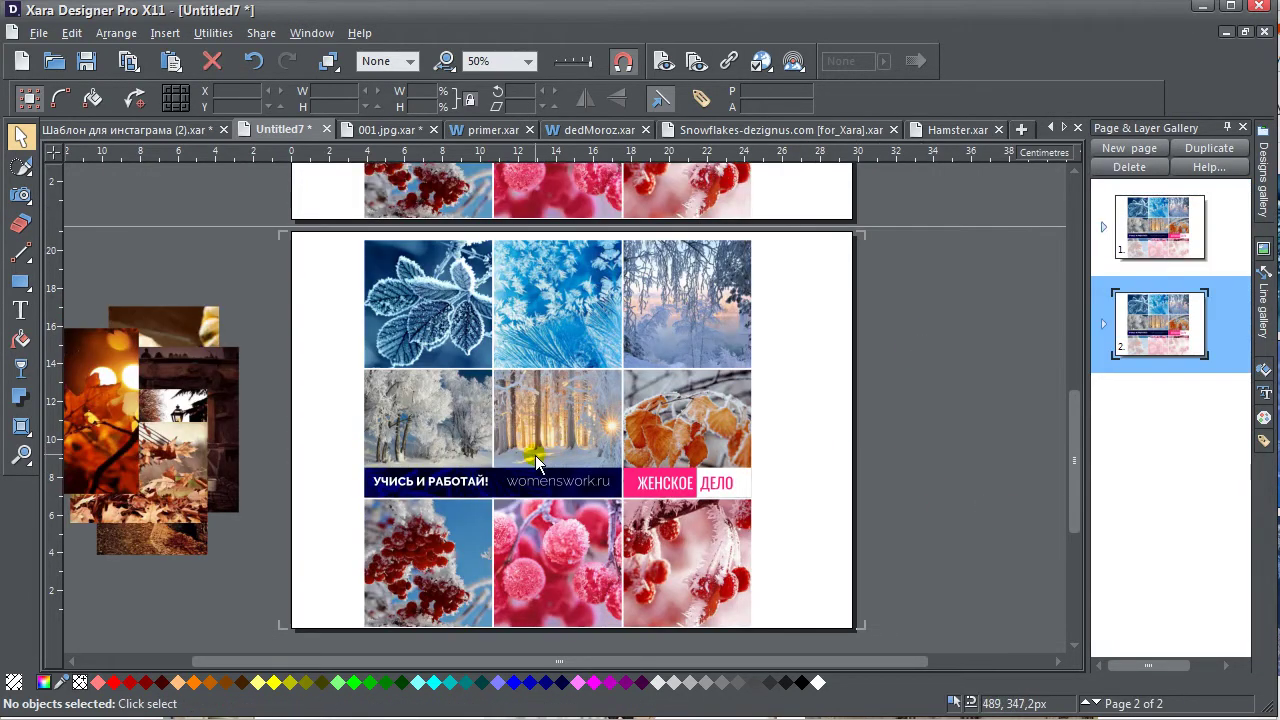
pyautogui.moveTo(300, 528); pyautogui.dragTo(846, 606)
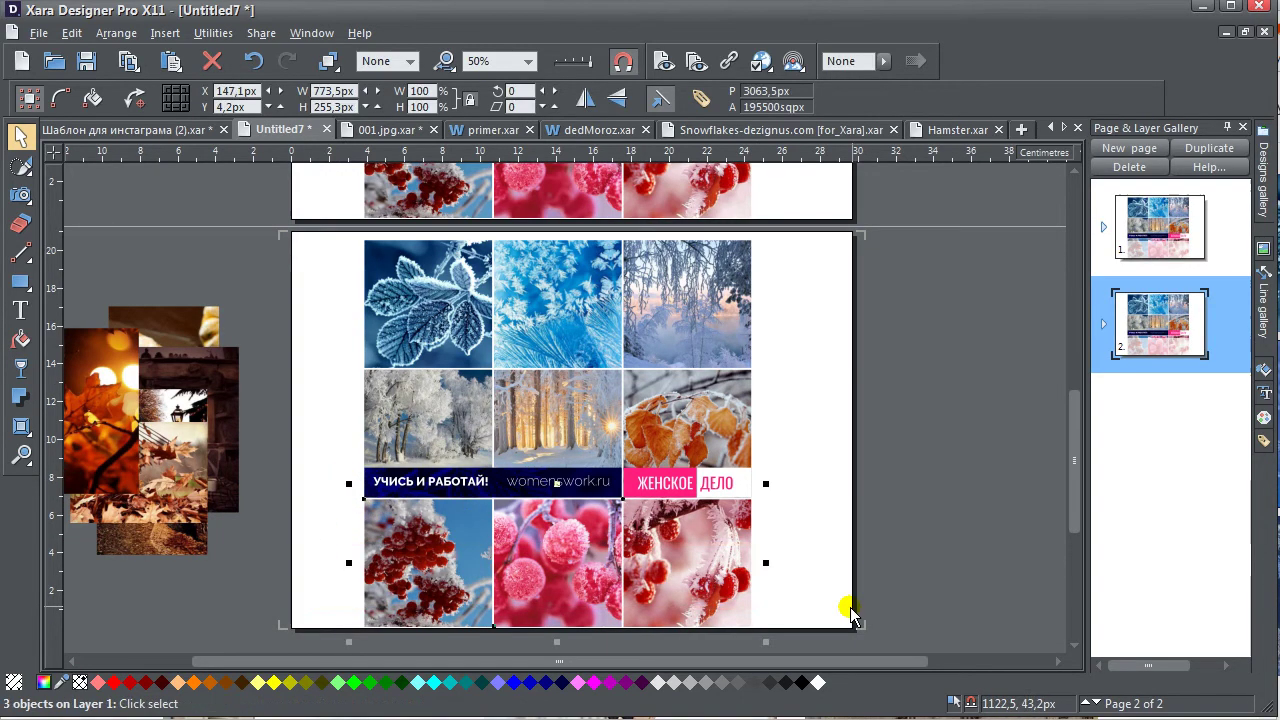
pyautogui.press('Delete')
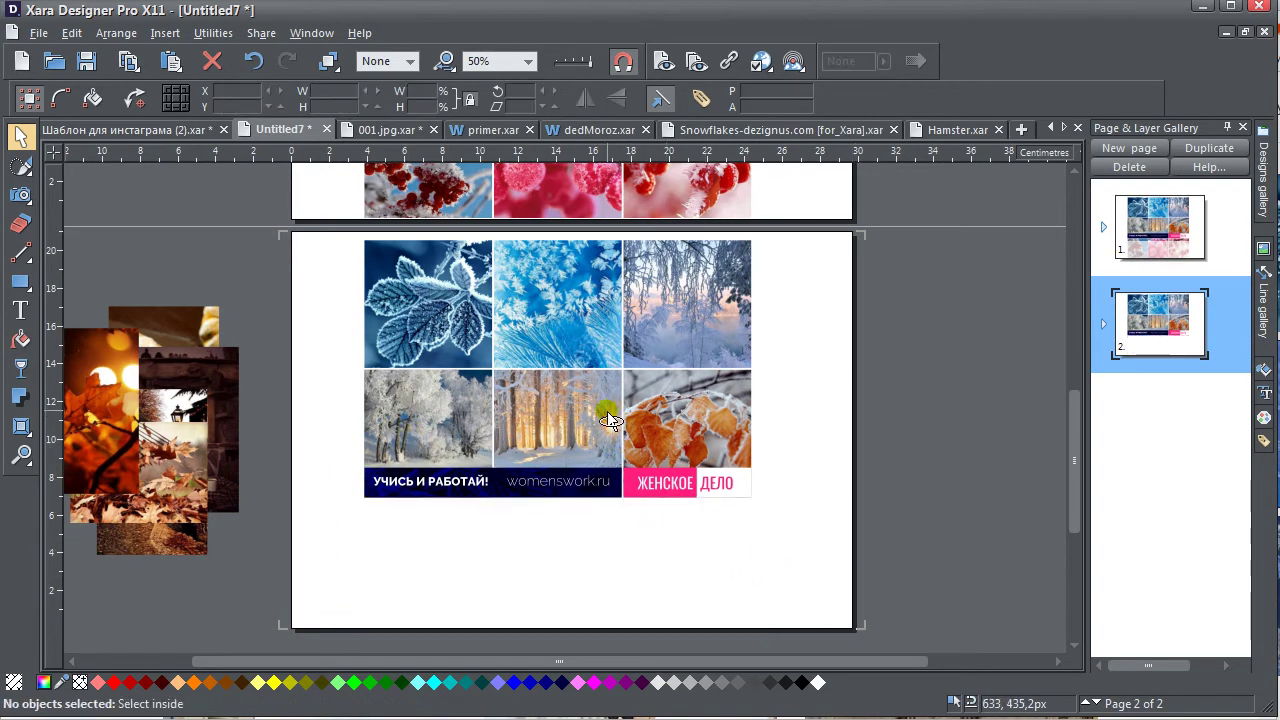
# Move the grouped ЖЕНСКОЕ ДЕЛО label onto the upper edge of the sunlit forest photo on the duplicated page
pyautogui.scroll(2, 610, 420)
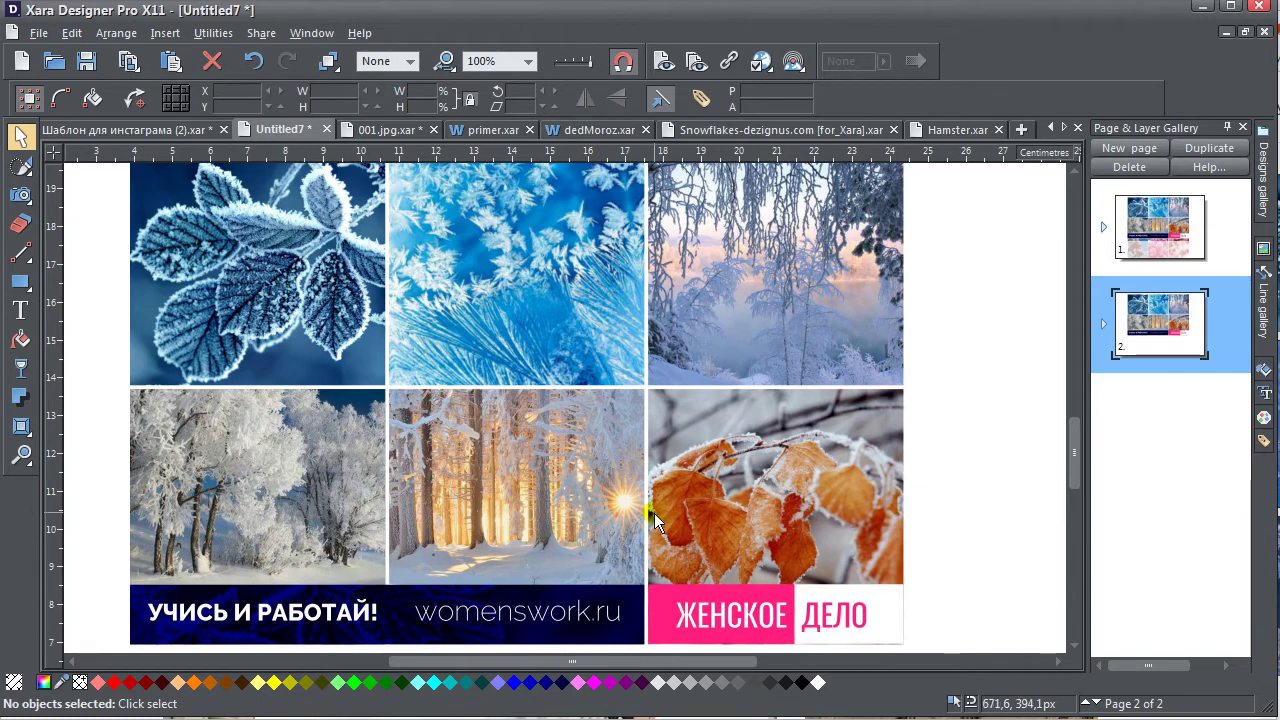
pyautogui.click(693, 610)
pyautogui.moveTo(768, 612); pyautogui.dragTo(508, 418)
pyautogui.scroll(4, 508, 418)
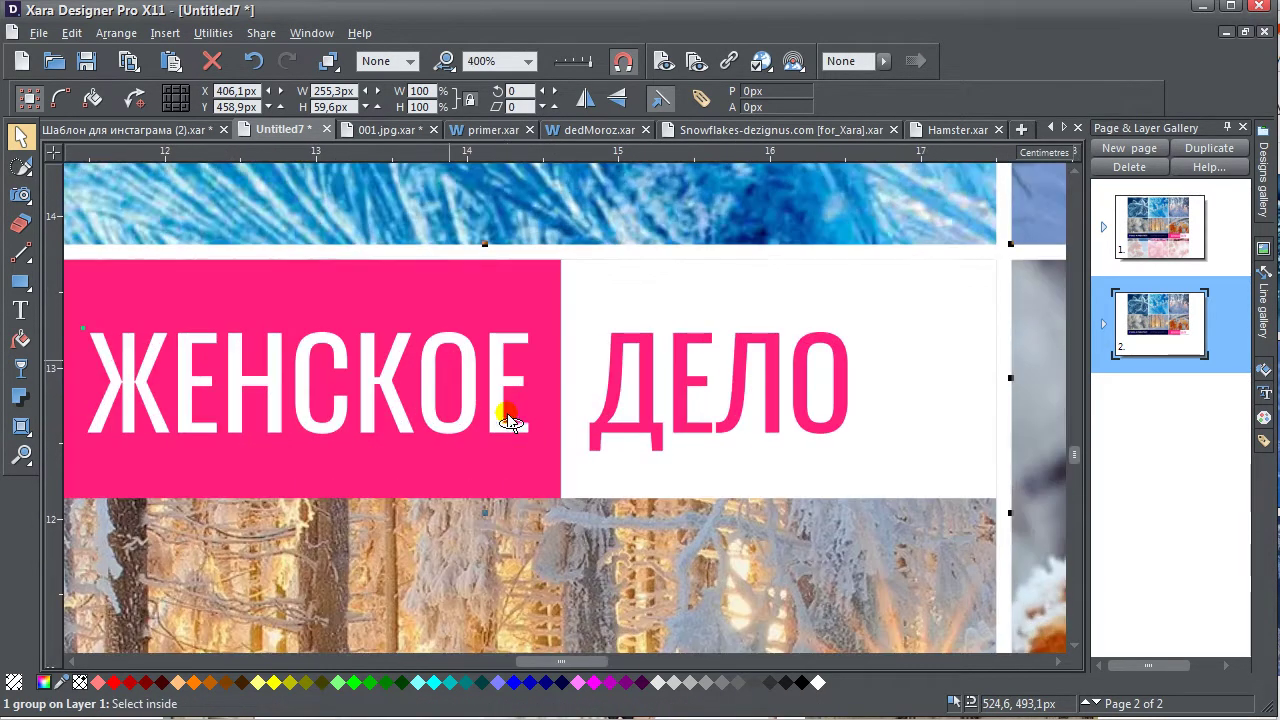
pyautogui.scroll(-4, 873, 360)
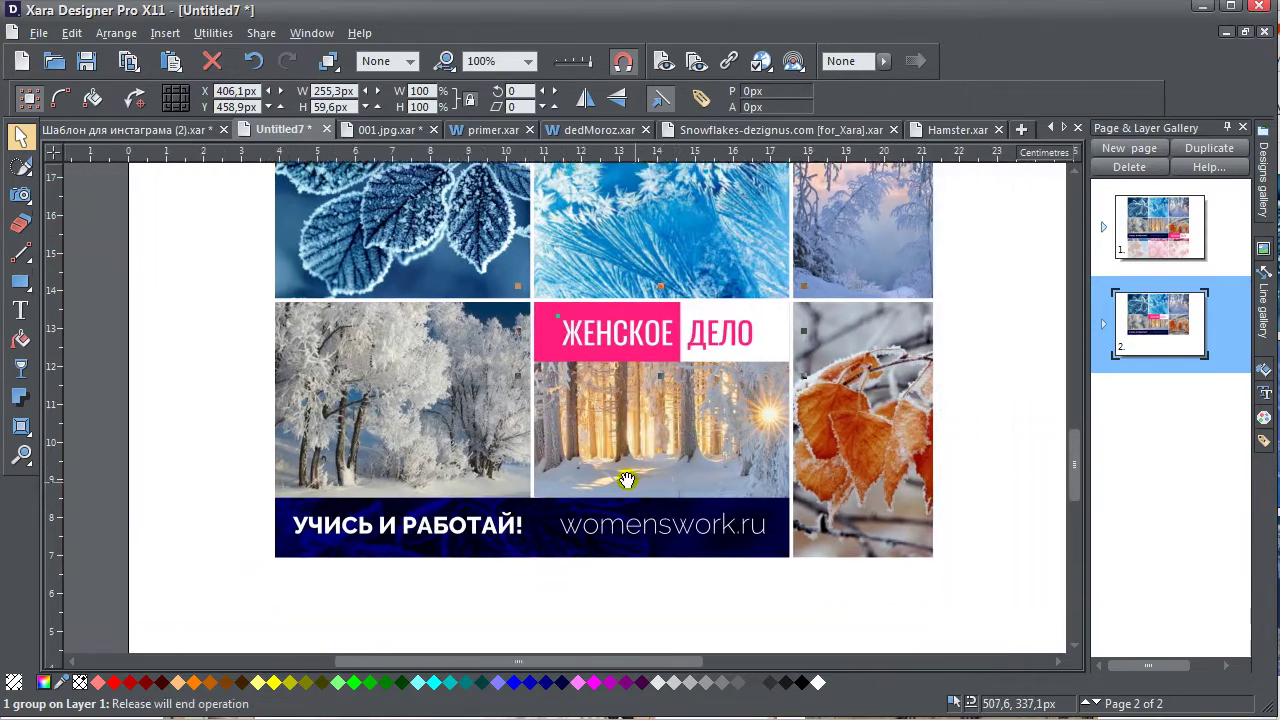
# Delete the navy banner background behind the slogan and website address, keeping both texts
pyautogui.click(620, 512)
pyautogui.click(620, 511)
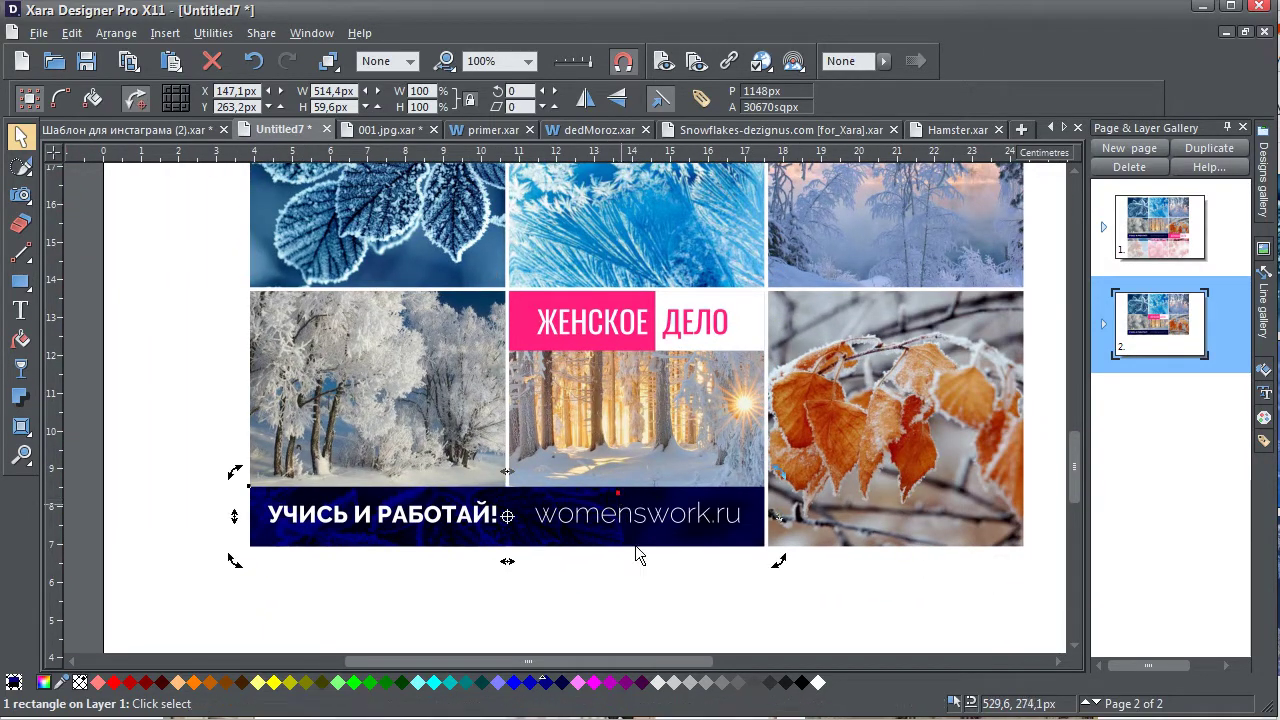
pyautogui.click(634, 580)
pyautogui.hotkey('ctrl', 'z')
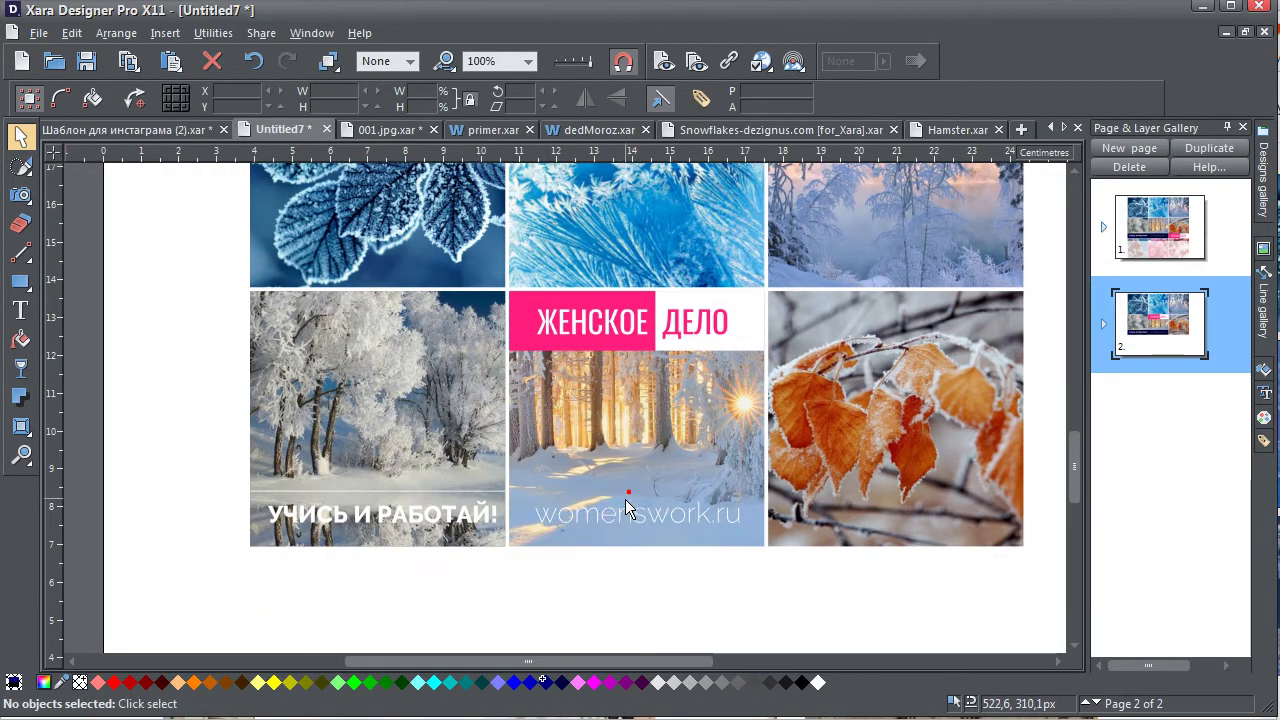
# Place УЧИСЬ И РАБОТАЙ! on the forest photo directly under the label and lower womenswork.ru slightly near the photo's bottom edge
pyautogui.click(480, 516)
pyautogui.moveTo(480, 516); pyautogui.dragTo(730, 374)
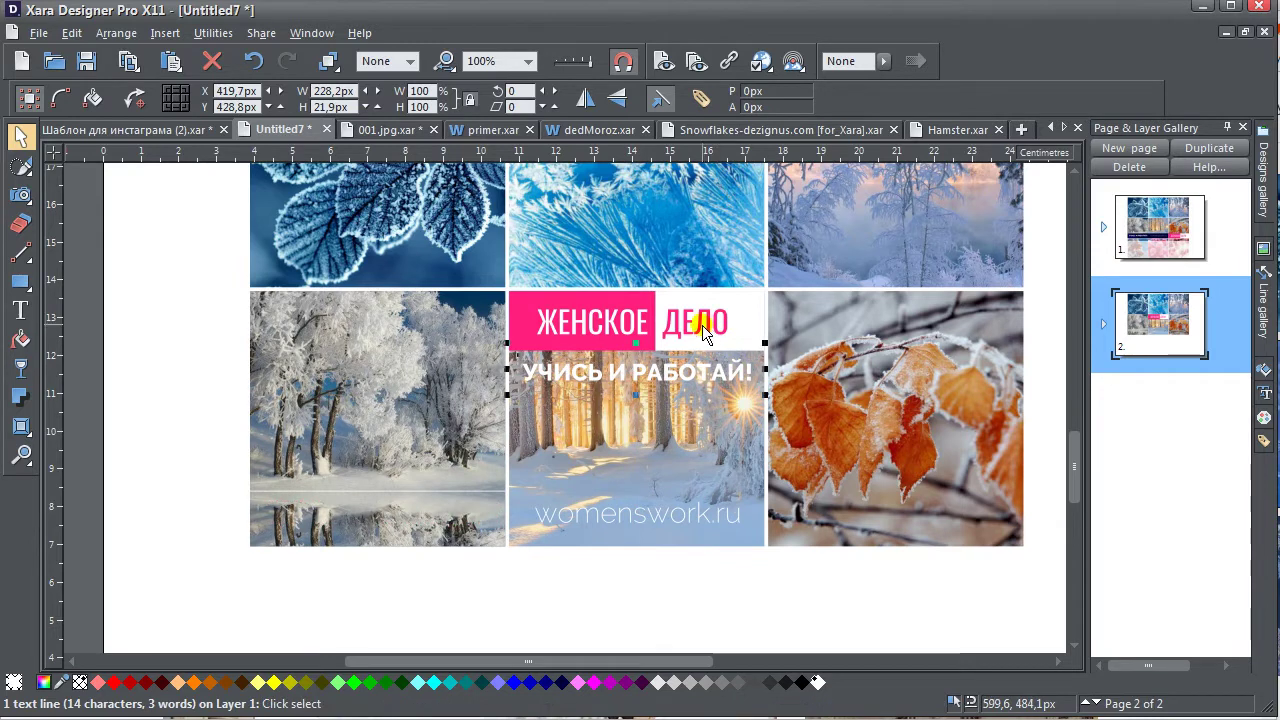
pyautogui.click(668, 516)
pyautogui.moveTo(666, 514); pyautogui.dragTo(666, 525)
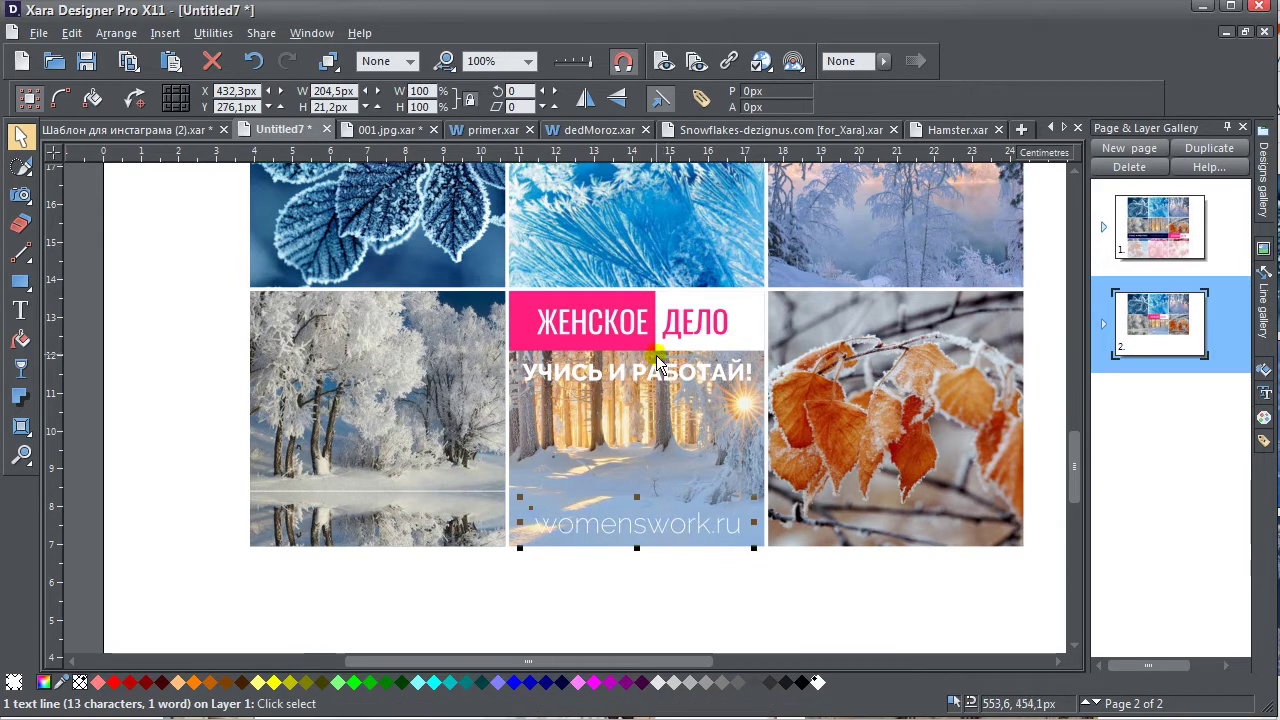
pyautogui.click(655, 590)
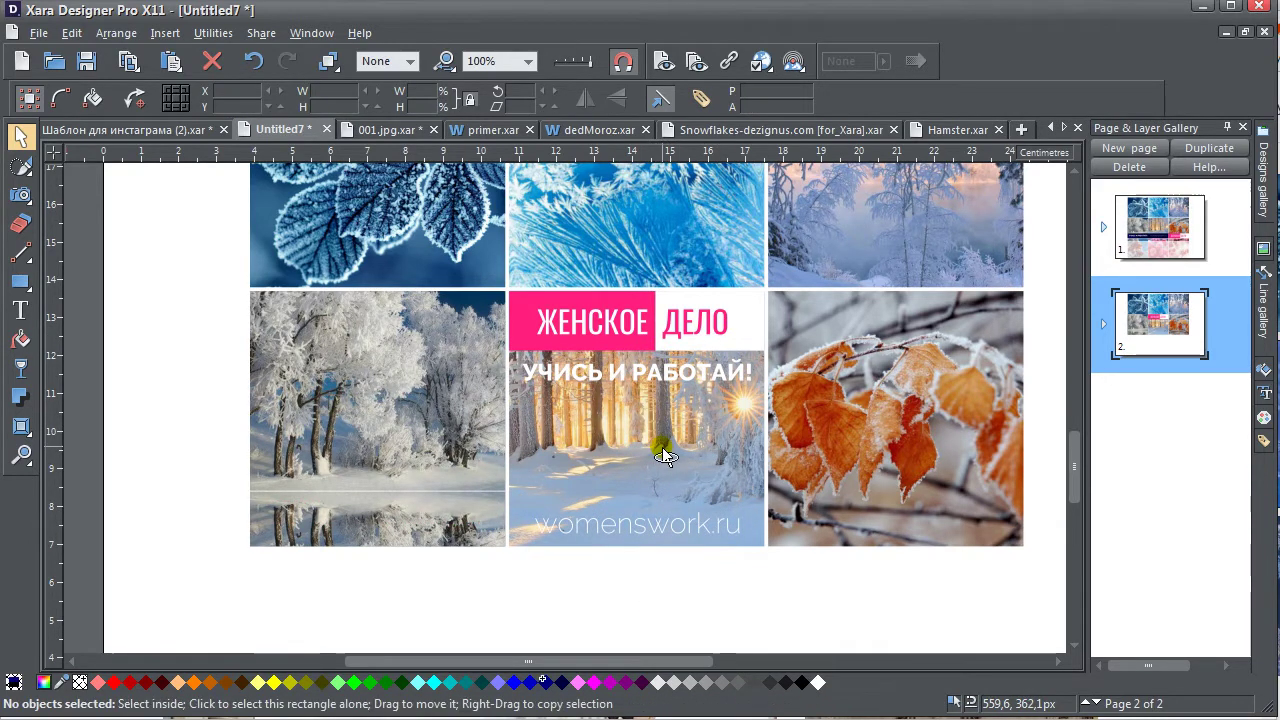
# Replace the forest photo's bitmap fill with the dark picture of small glass bottles and reposition it within the frame
pyautogui.scroll(-2, 666, 455)
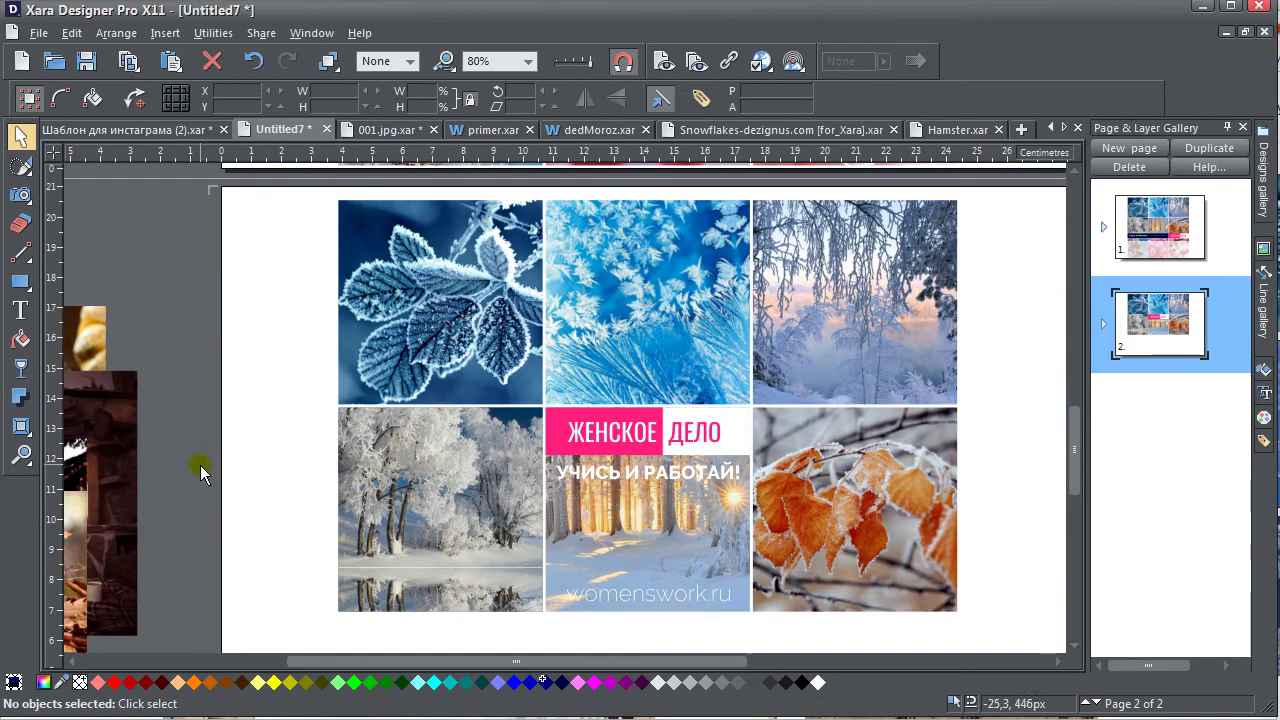
pyautogui.moveTo(215, 497); pyautogui.dragTo(239, 466)
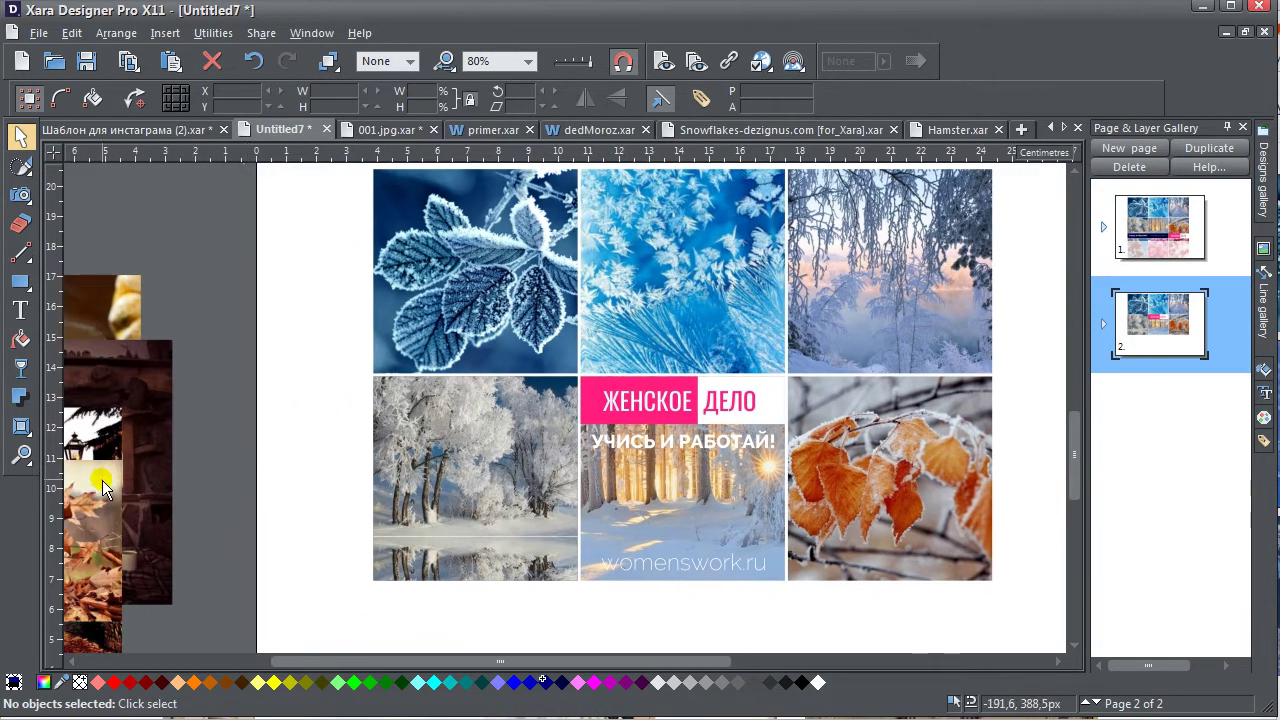
pyautogui.moveTo(103, 487); pyautogui.dragTo(253, 488)
pyautogui.moveTo(418, 435); pyautogui.dragTo(236, 432)
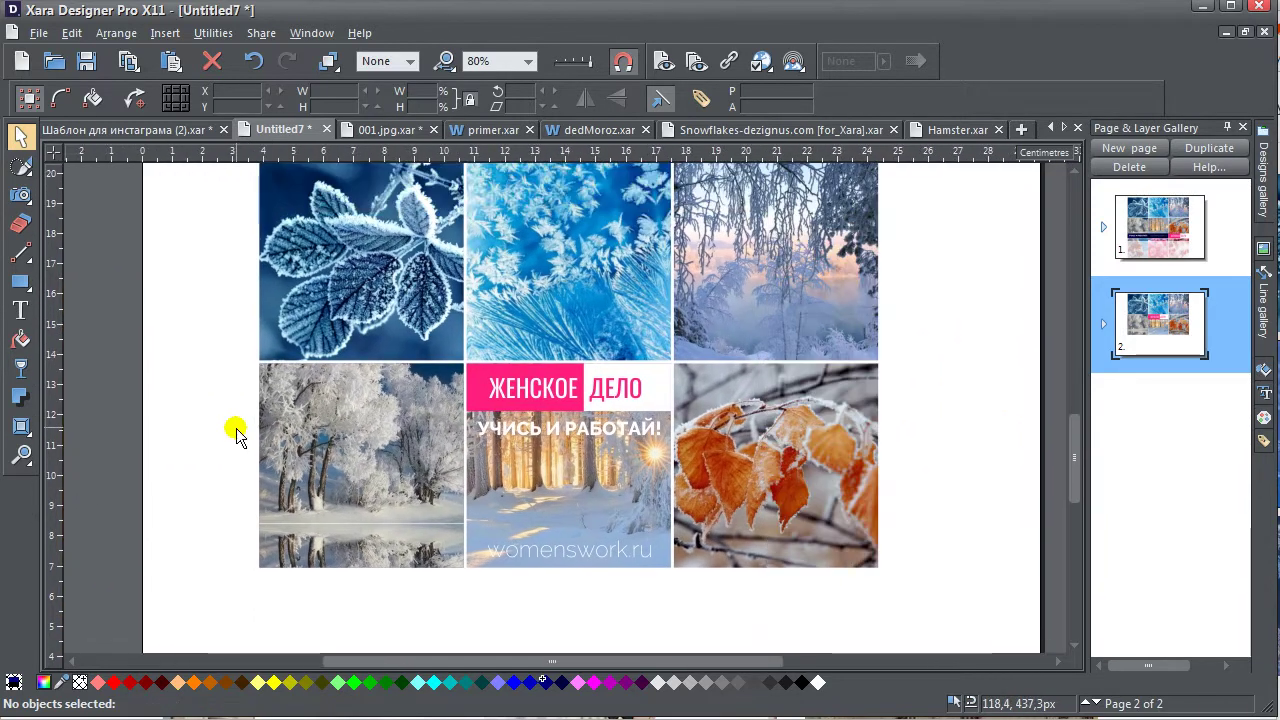
pyautogui.click(587, 458)
pyautogui.click(21, 340)
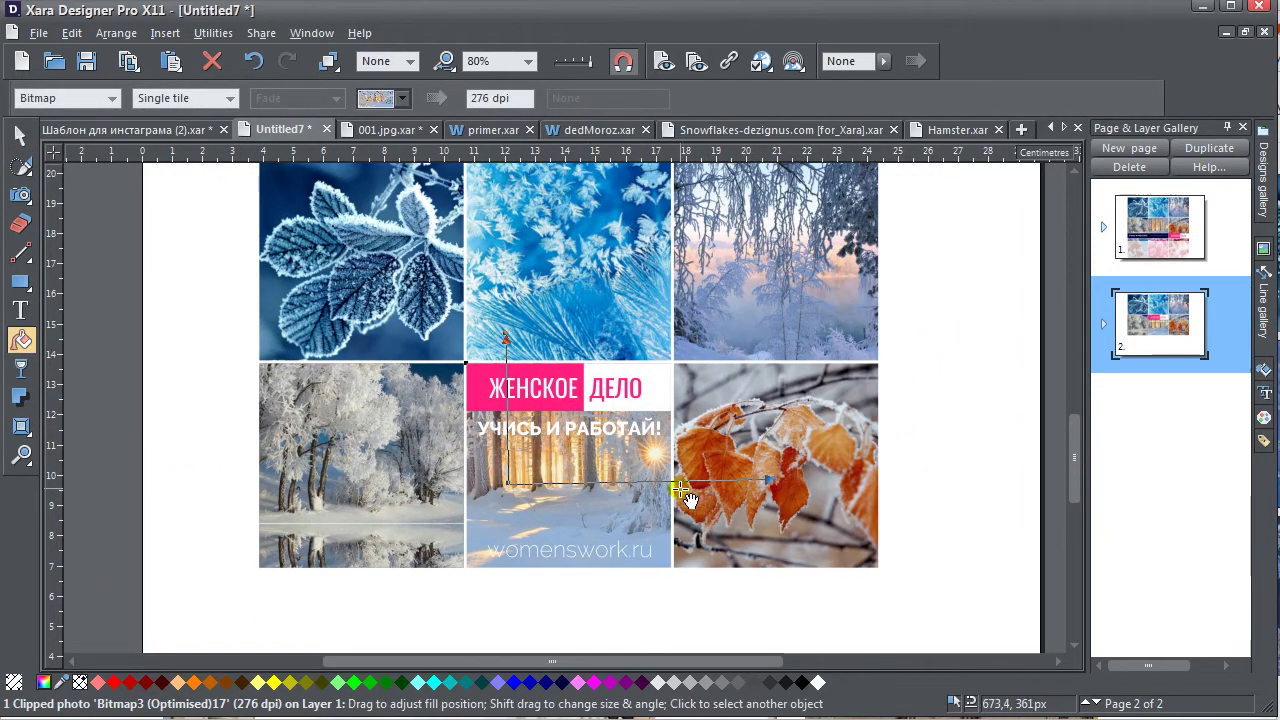
pyautogui.click(401, 98)
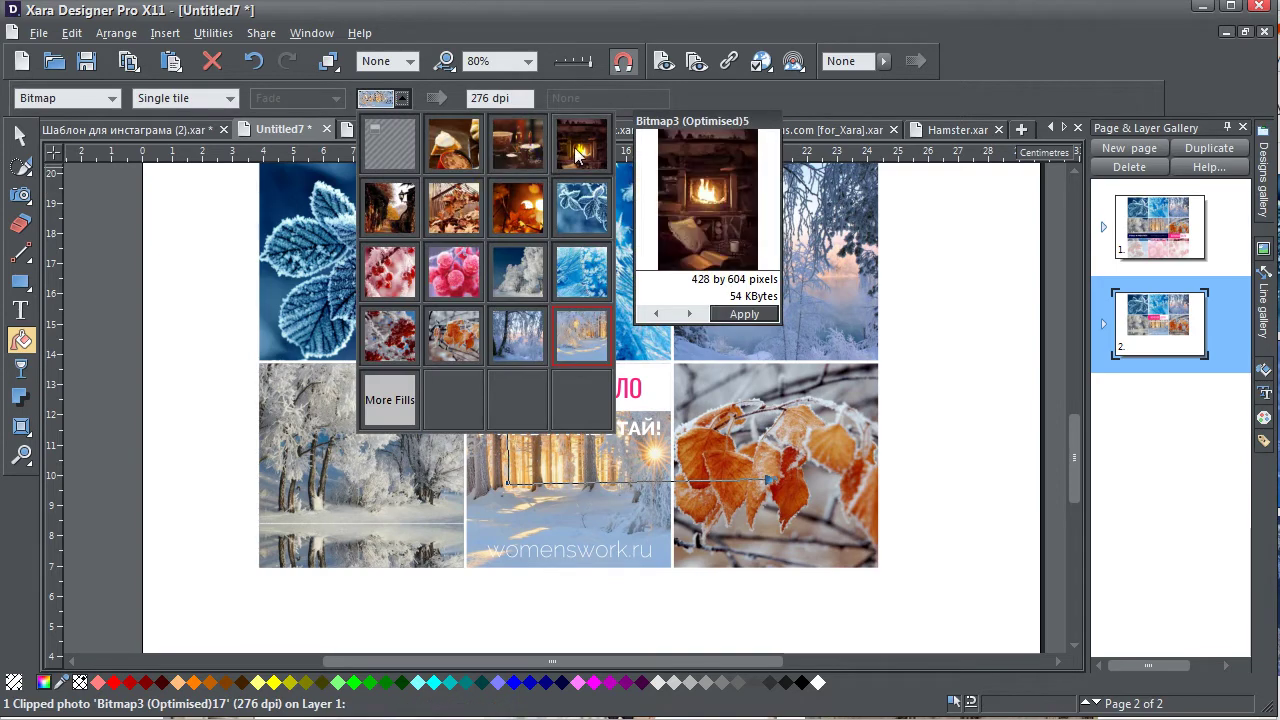
pyautogui.click(540, 152)
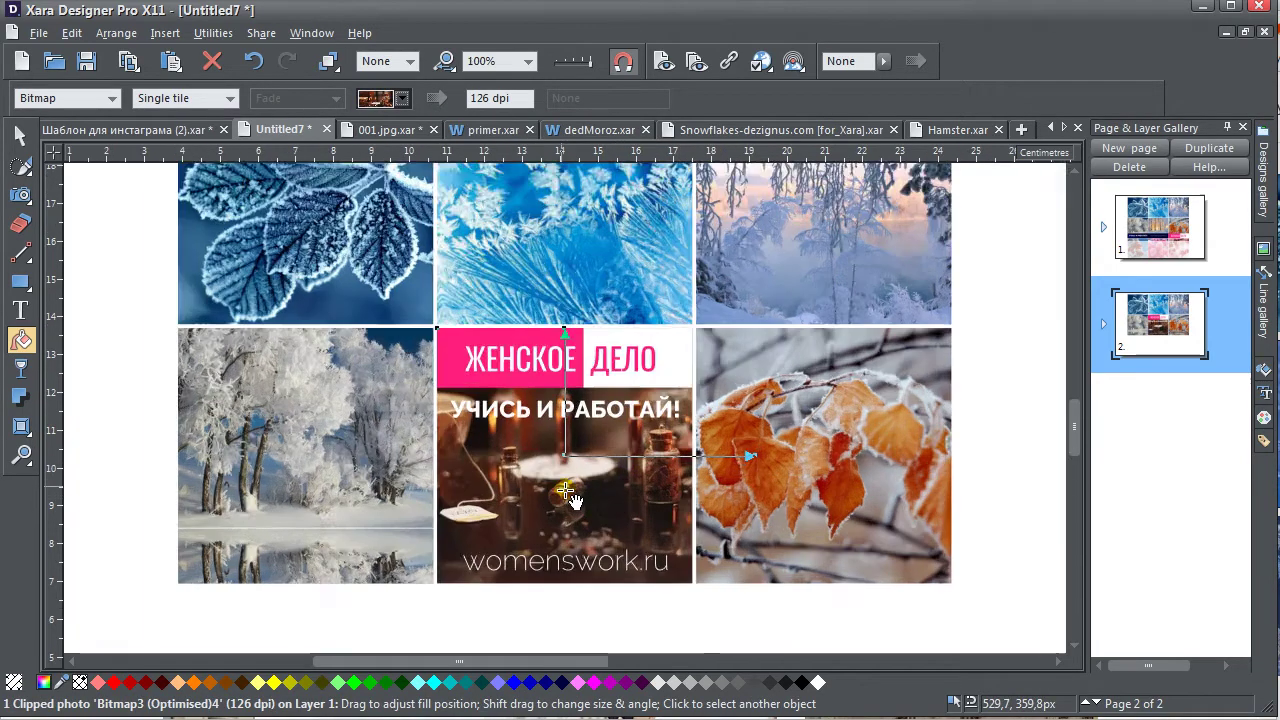
pyautogui.scroll(1, 572, 500)
pyautogui.moveTo(572, 500); pyautogui.dragTo(677, 487)
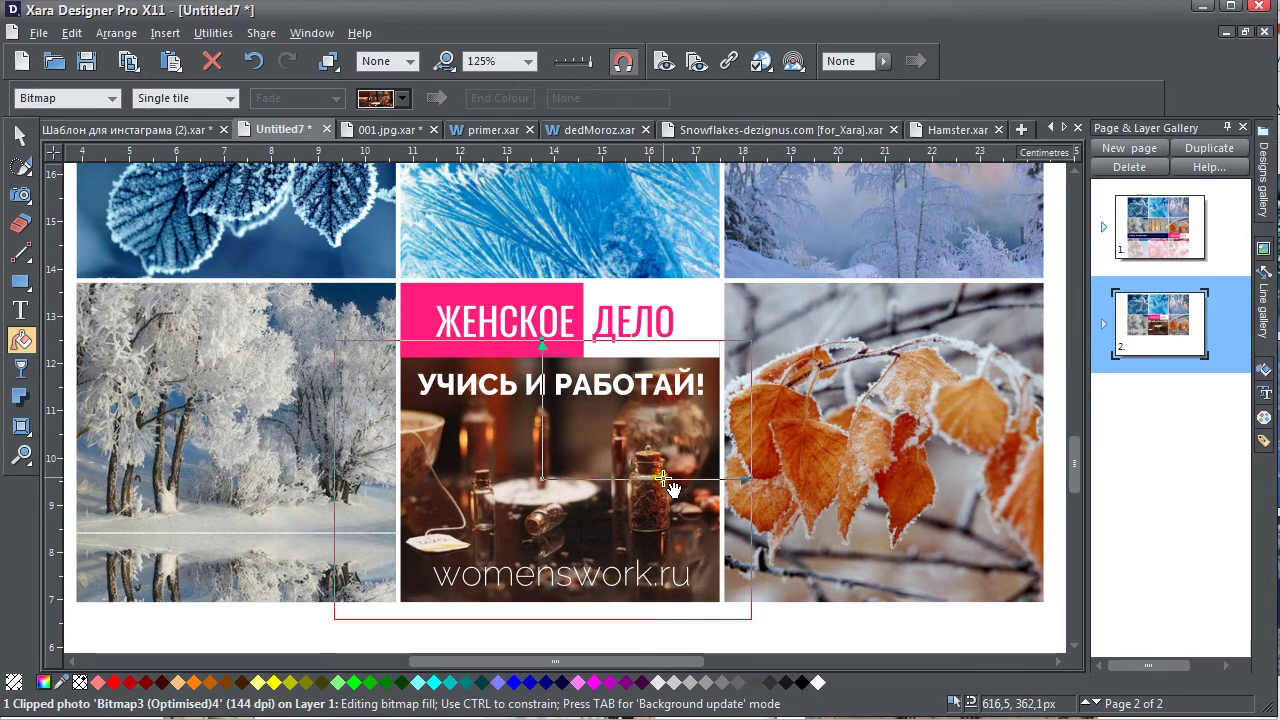
# Replace the snowy tree photo with the picture of autumn leaves and a rake, and reposition that fill within its frame
pyautogui.click(312, 430)
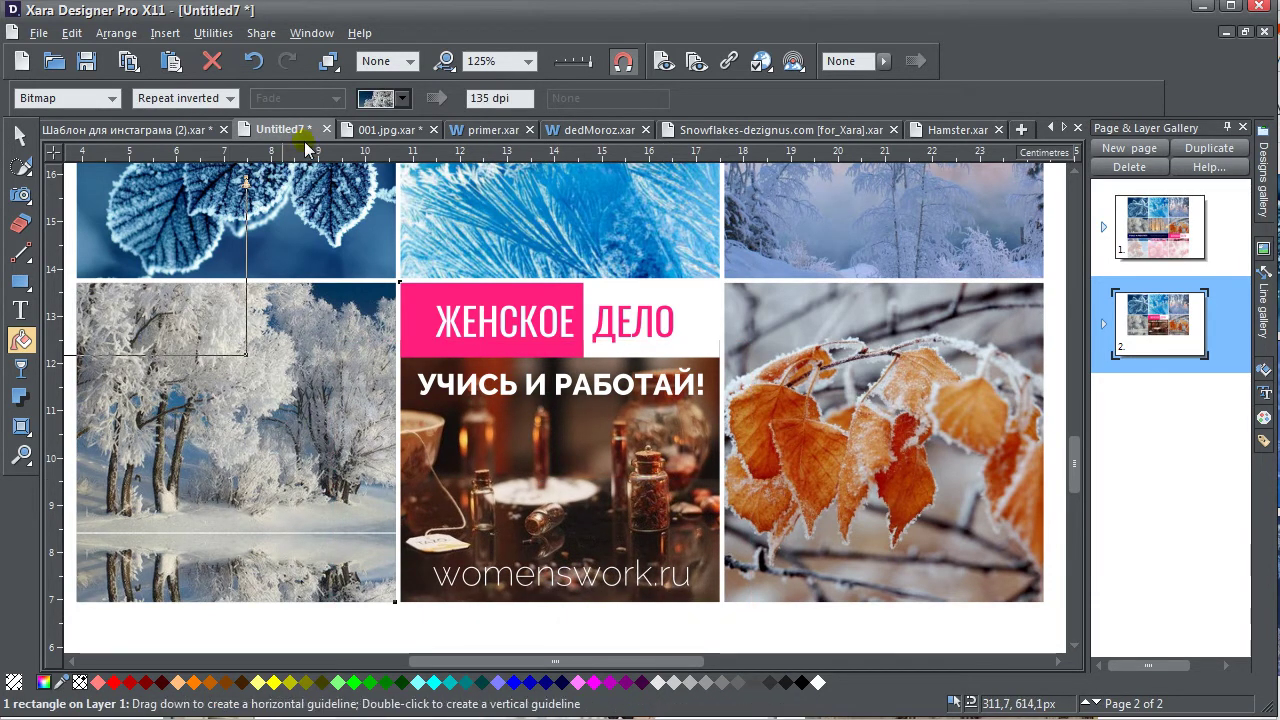
pyautogui.click(402, 98)
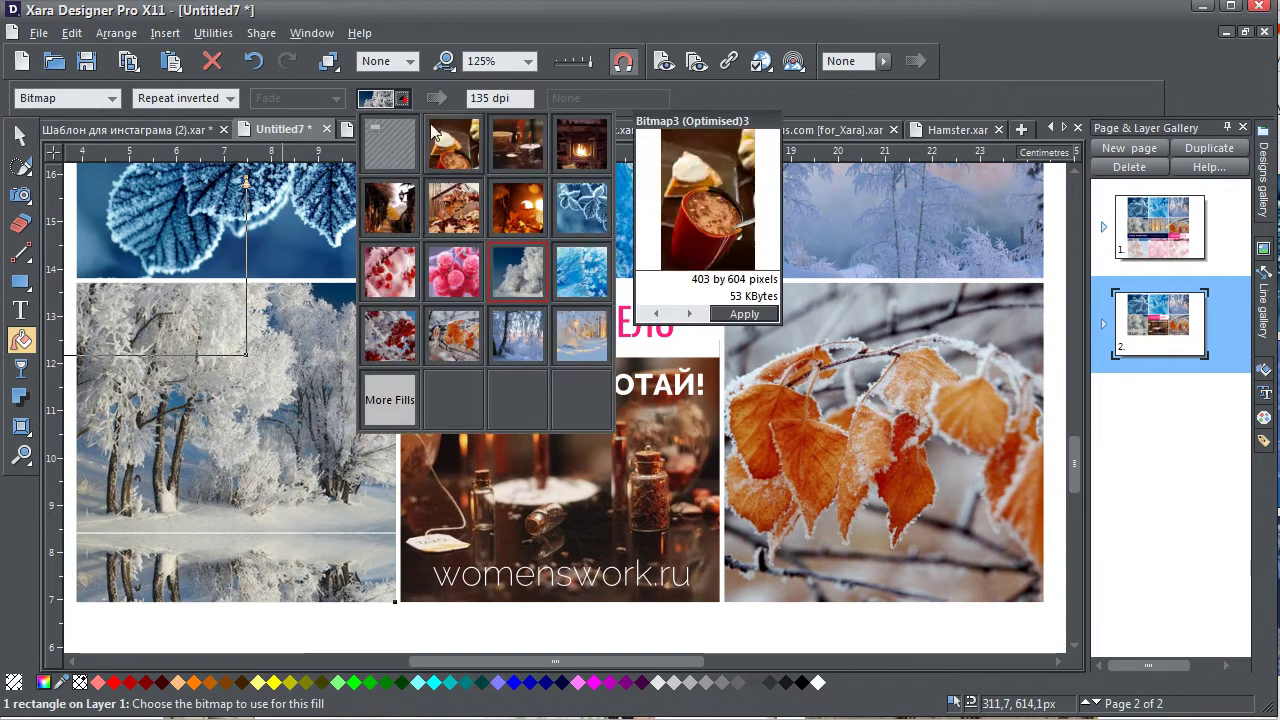
pyautogui.click(453, 210)
pyautogui.moveTo(266, 480); pyautogui.dragTo(494, 478)
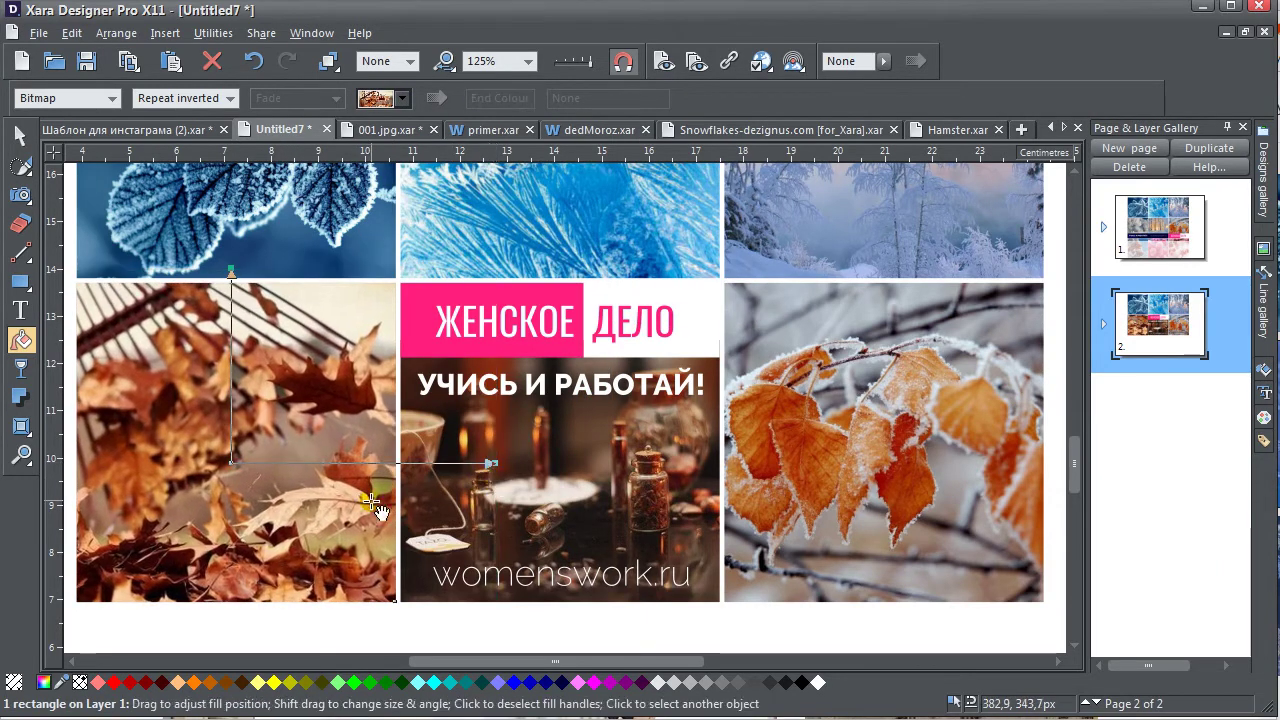
# Replace the winter lake photo in the upper row with the orange leaf picture with glowing lights
pyautogui.click(800, 437)
pyautogui.scroll(4, 788, 384)
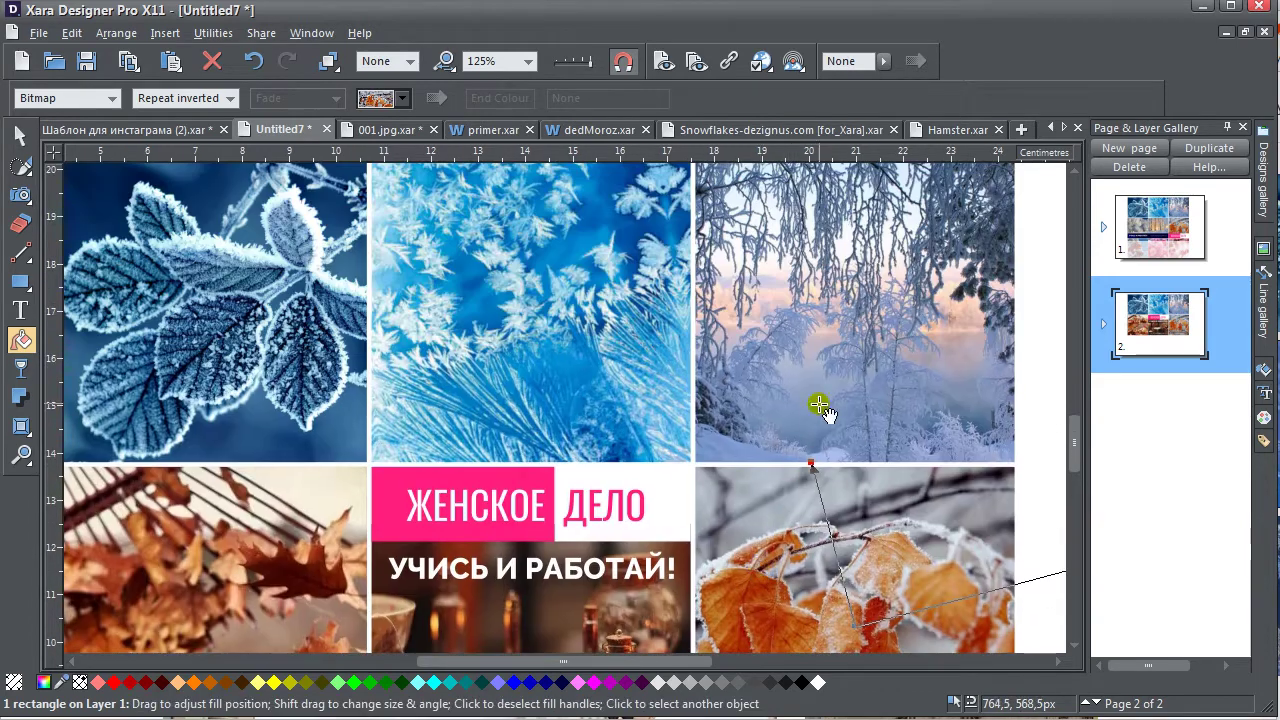
pyautogui.click(823, 380)
pyautogui.click(402, 98)
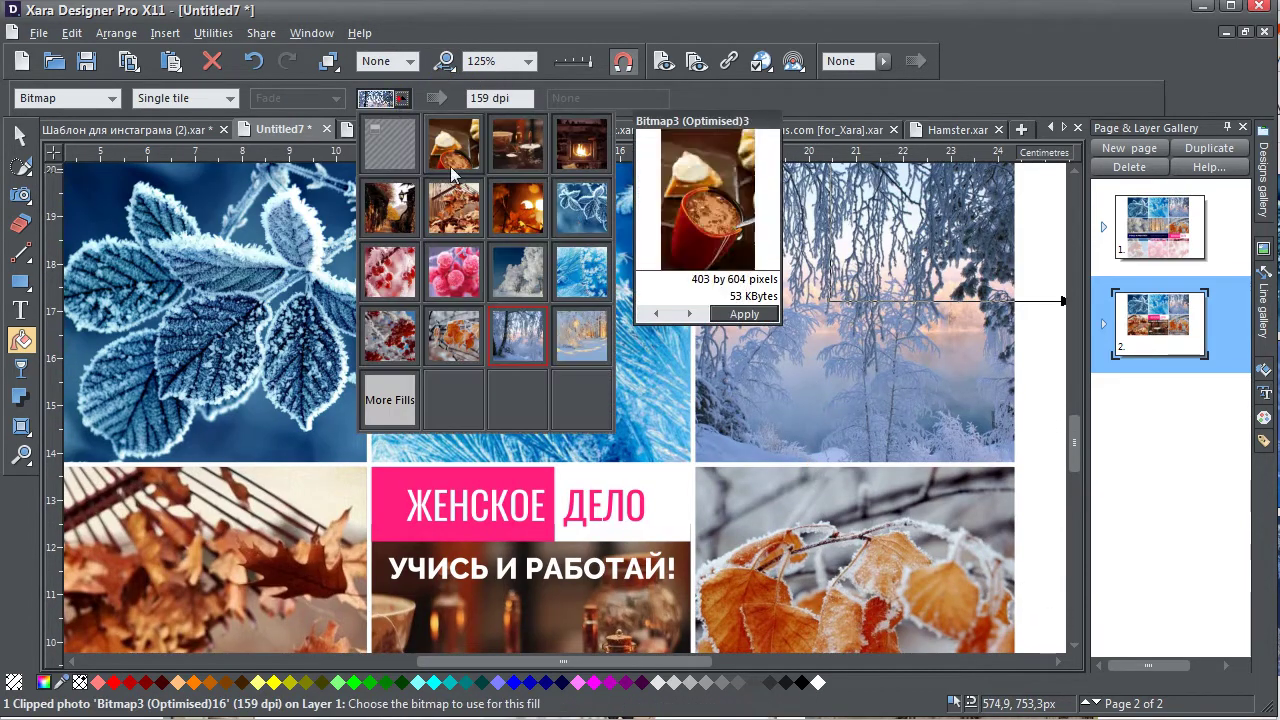
pyautogui.click(542, 215)
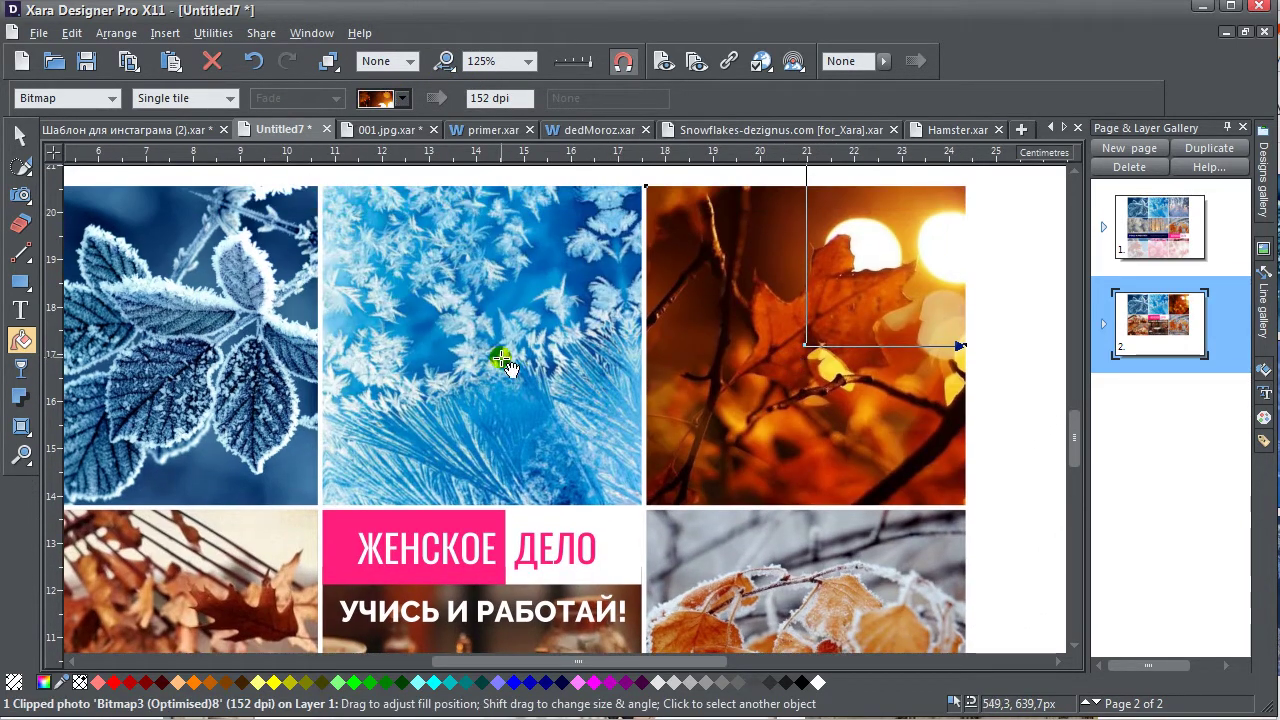
# Replace the blue frost pattern photo with the hot chocolate and pie picture, and adjust its fill within the frame
pyautogui.click(500, 358)
pyautogui.click(402, 98)
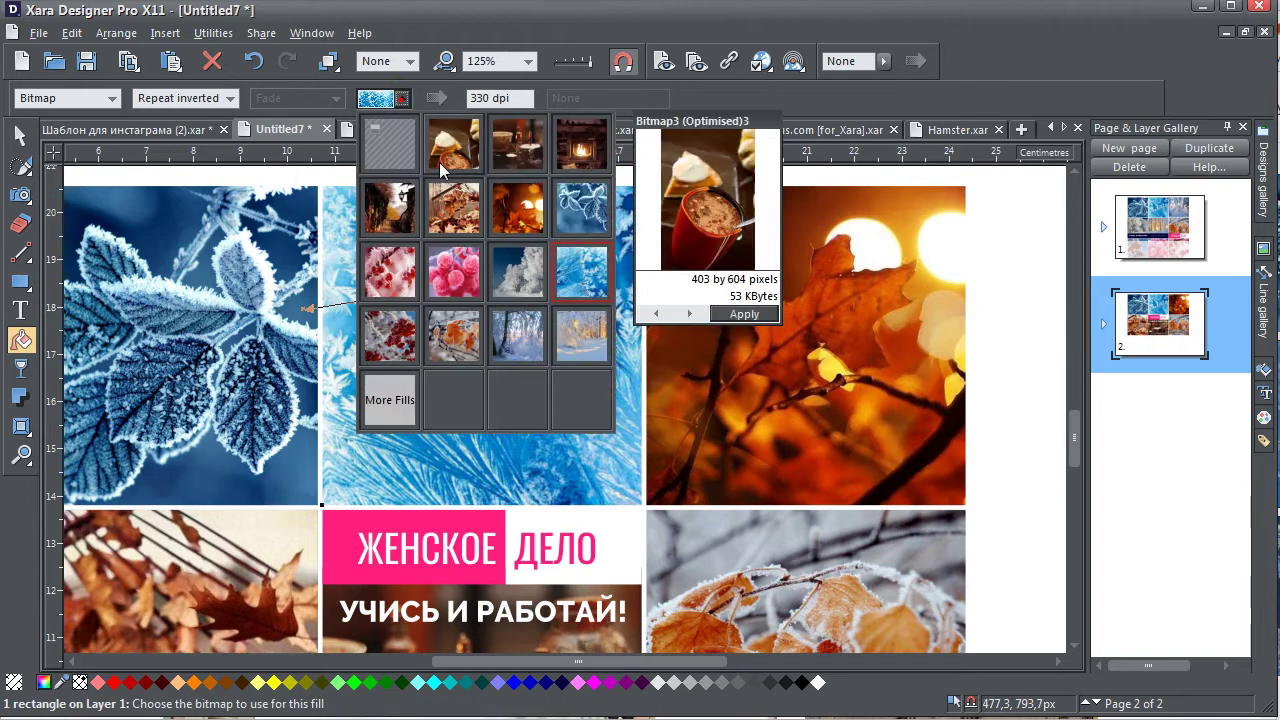
pyautogui.click(454, 145)
pyautogui.moveTo(487, 358); pyautogui.dragTo(600, 389)
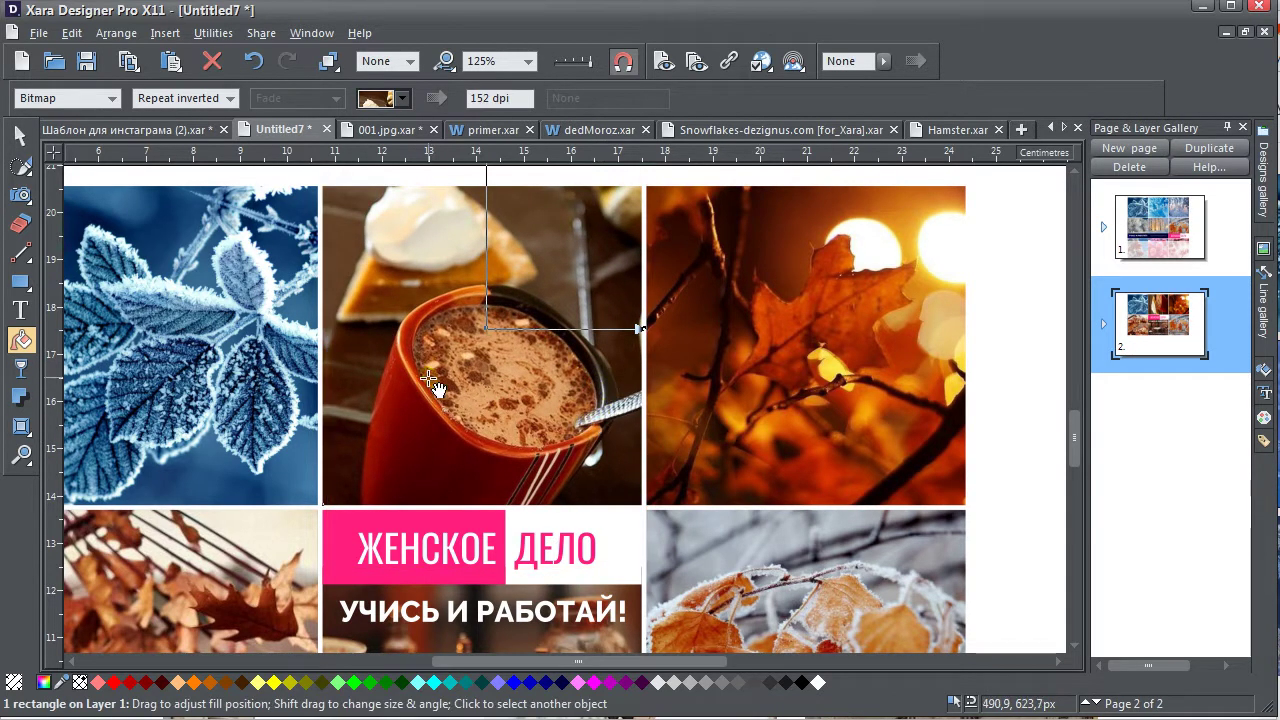
# Replace the frosted blue leaves photo with the fireplace picture and reposition the fill to show the fire, cushion and book
pyautogui.click(214, 273)
pyautogui.click(403, 98)
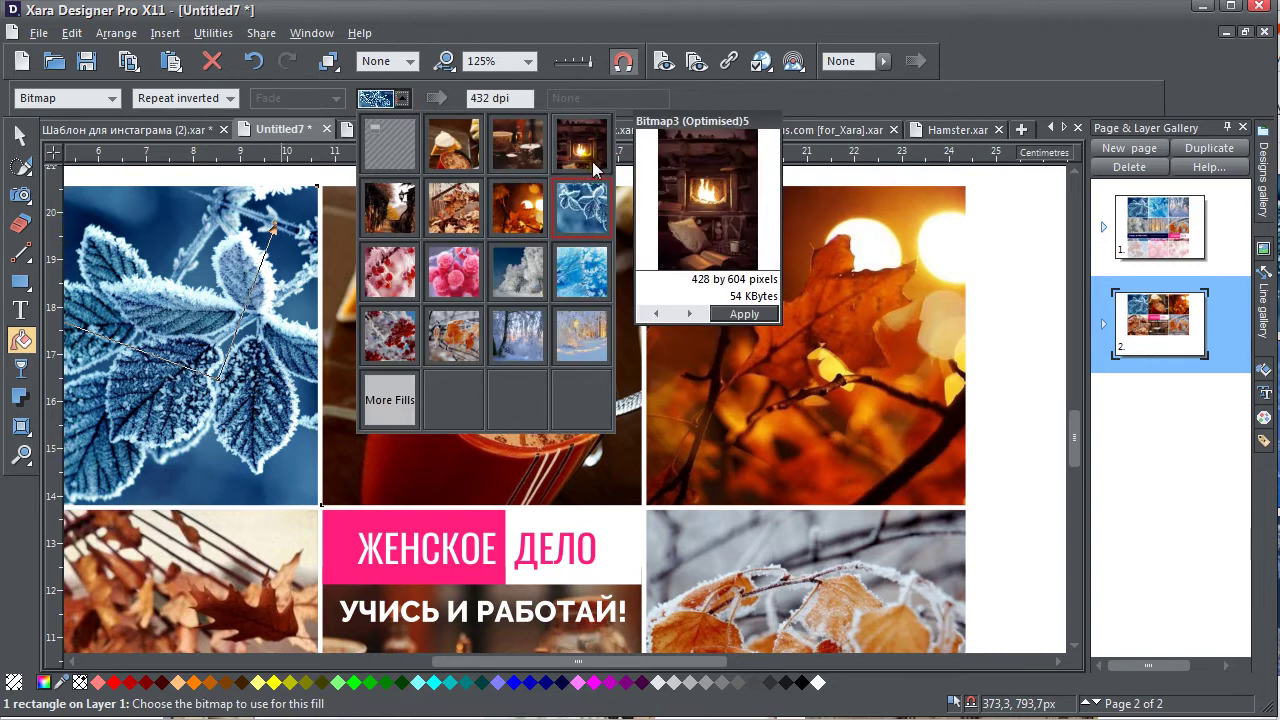
pyautogui.click(452, 143)
pyautogui.hscroll(-5, 571, 320)
pyautogui.moveTo(446, 398); pyautogui.dragTo(566, 300)
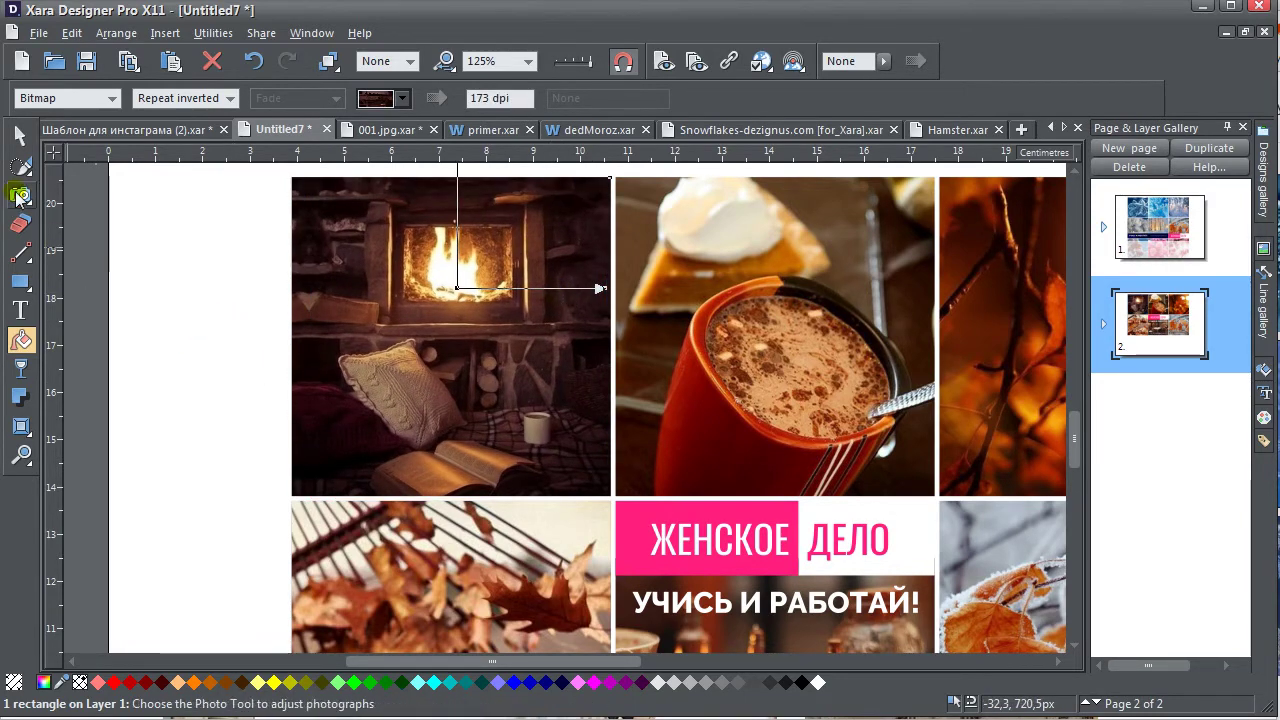
# Flip the photo of autumn leaves and a rake horizontally
pyautogui.click(20, 134)
pyautogui.click(184, 258)
pyautogui.scroll(-2, 184, 258)
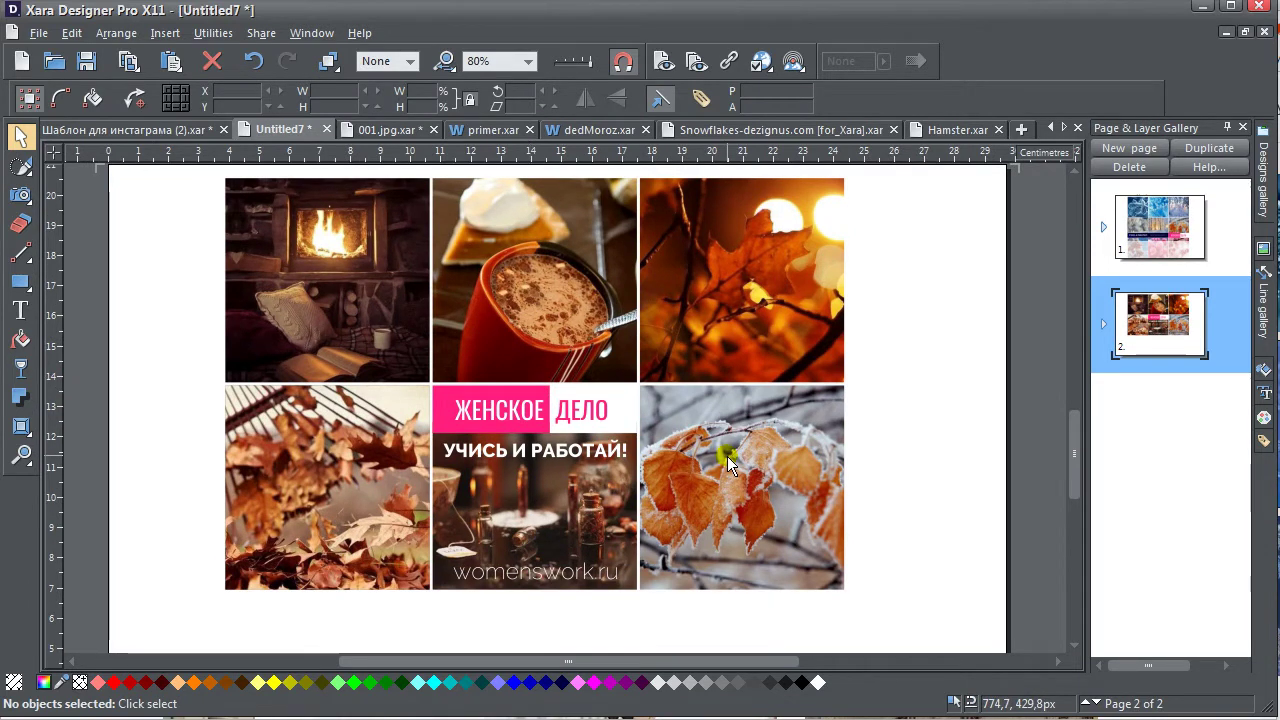
pyautogui.click(344, 479)
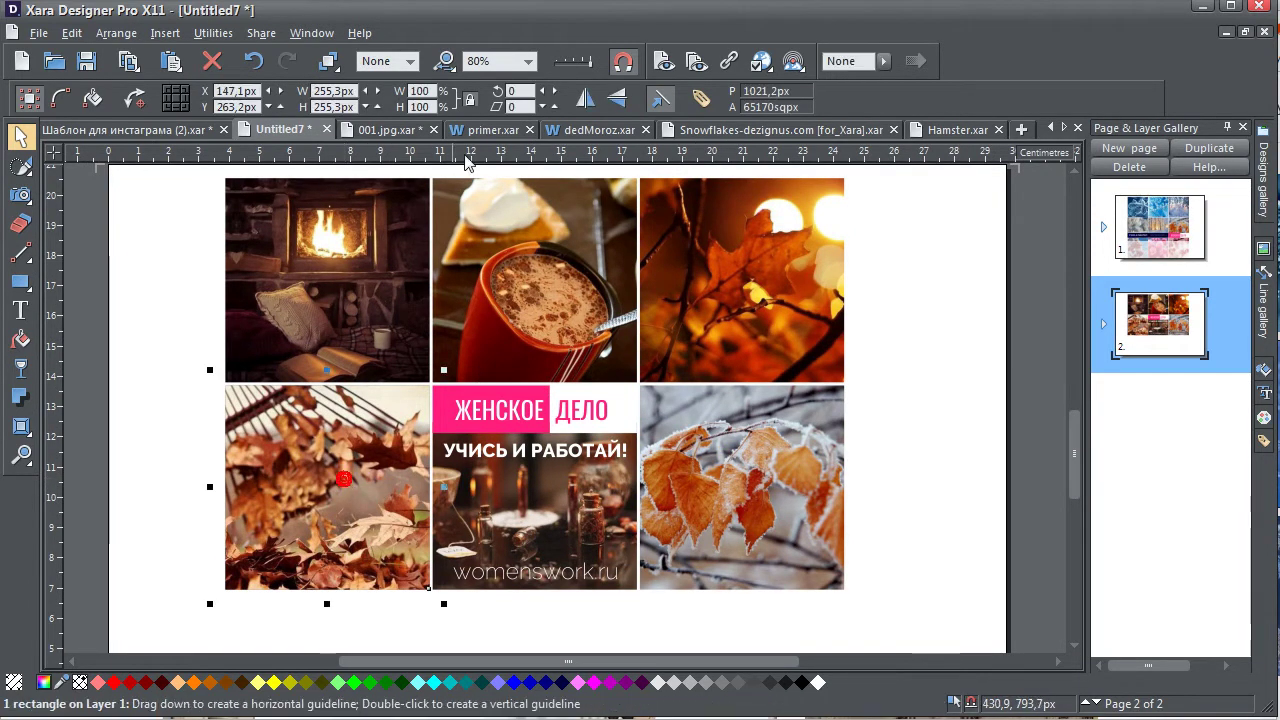
pyautogui.click(584, 98)
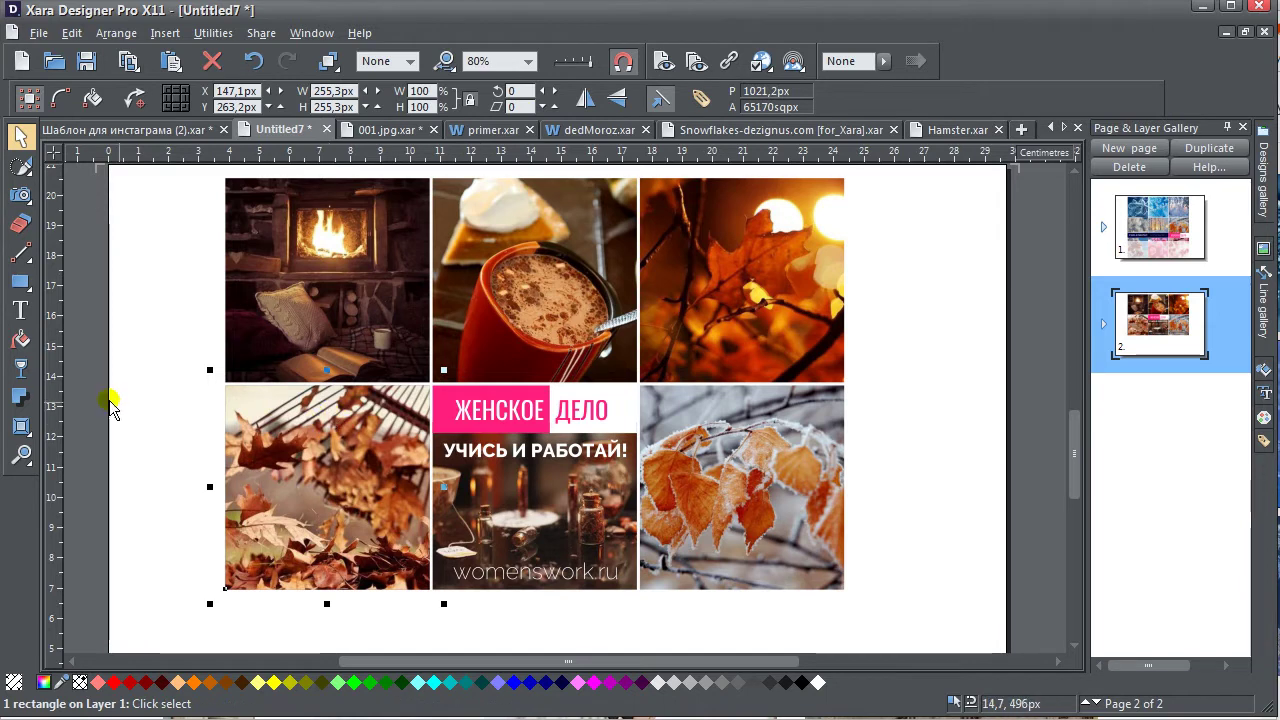
# Darken the rake and autumn leaves photo by setting its brightness to -38
pyautogui.click(20, 195)
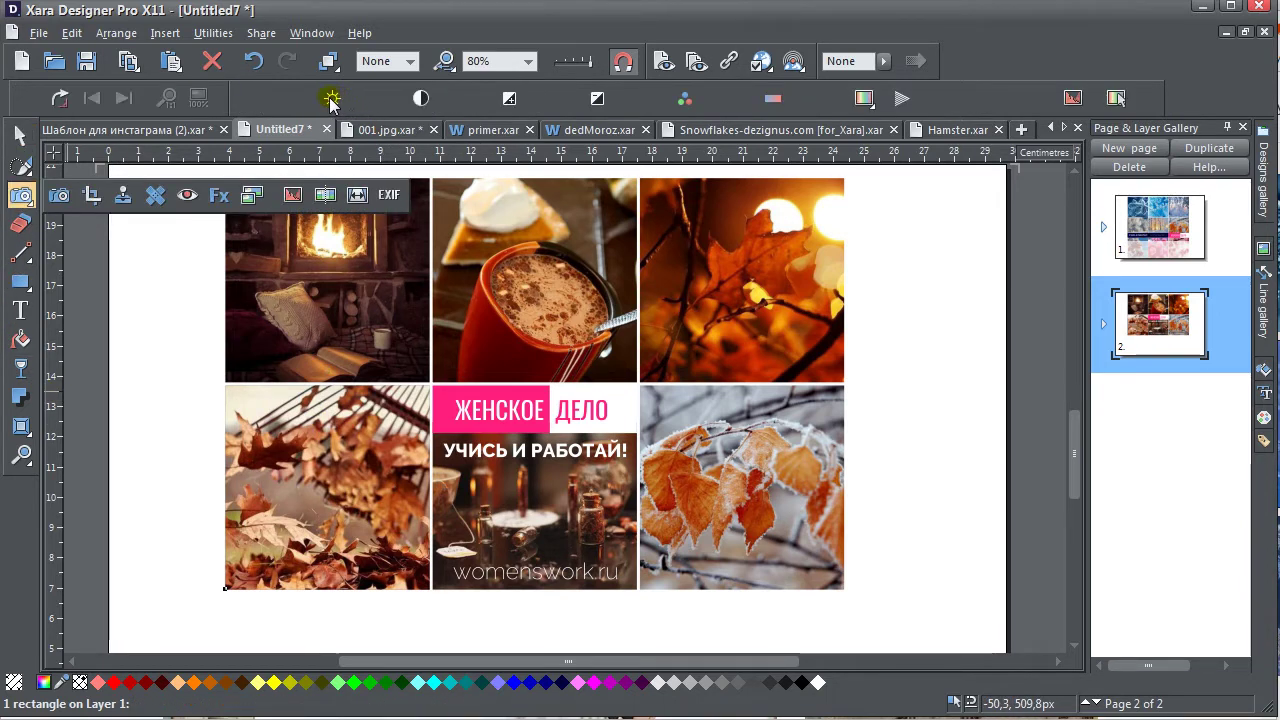
pyautogui.click(331, 100)
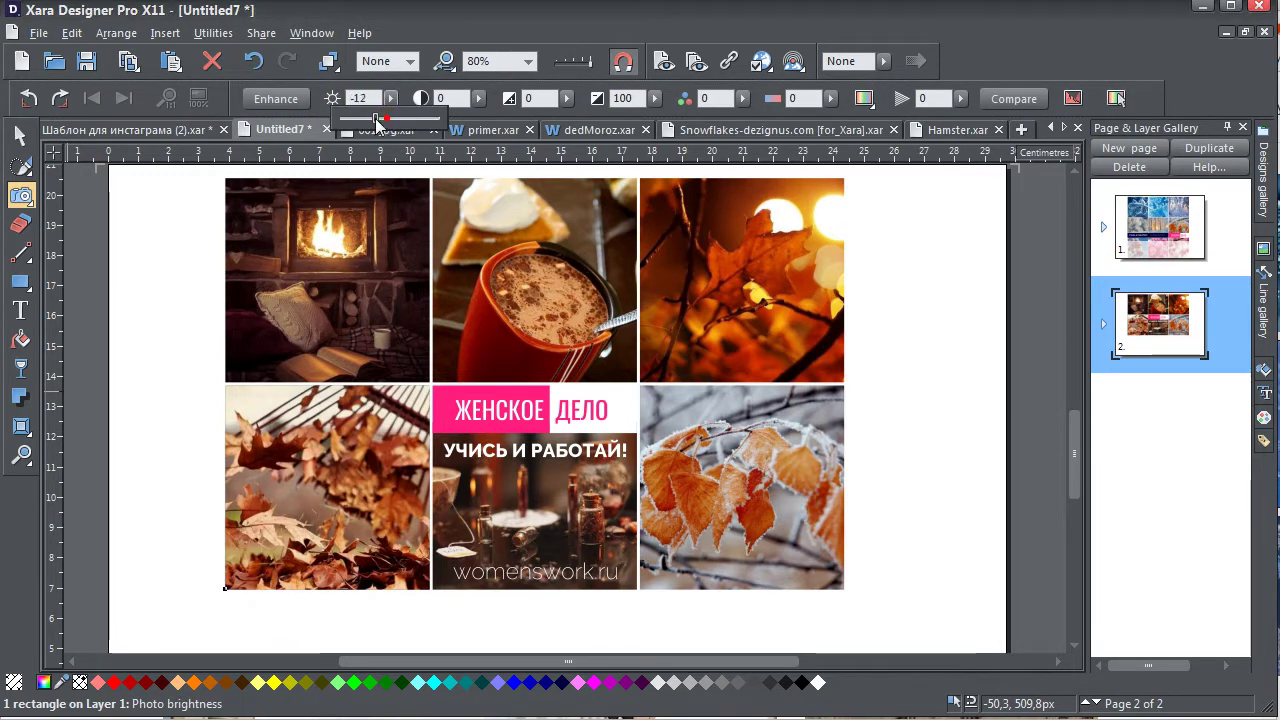
pyautogui.moveTo(377, 120); pyautogui.dragTo(356, 128)
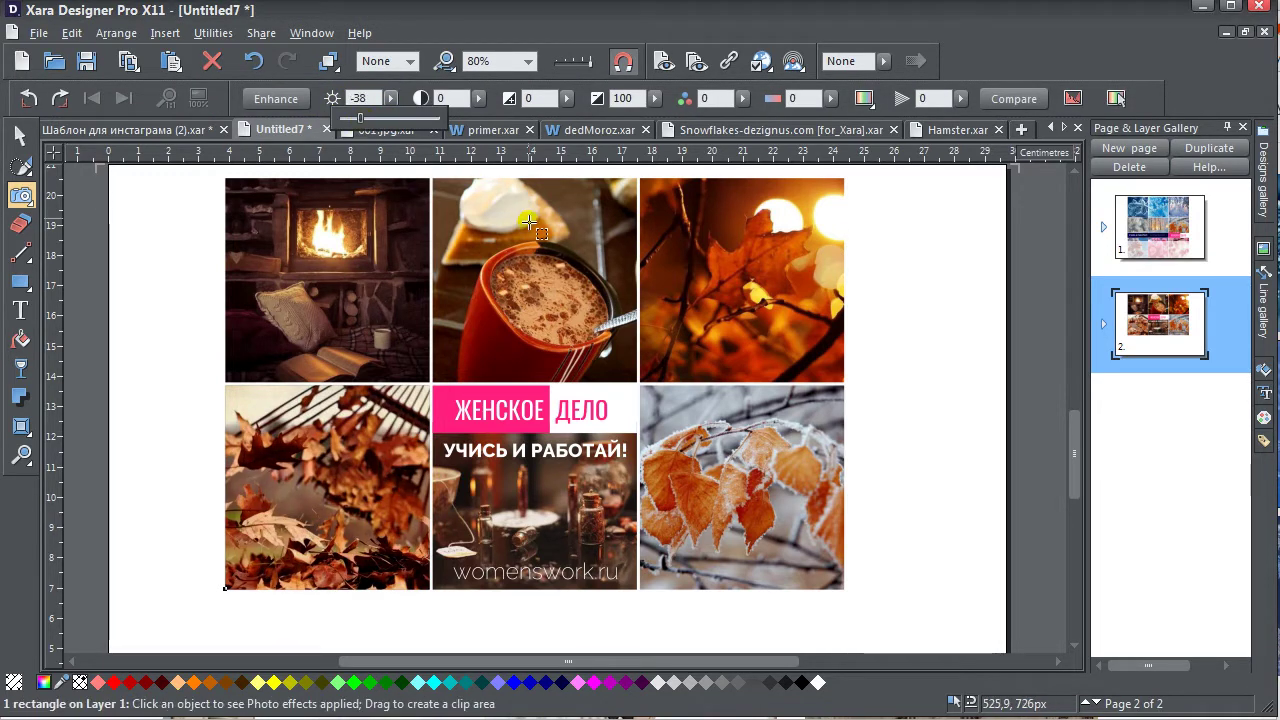
# Set the frosted orange leaves photo's brightness to -19 and its contrast to 16
pyautogui.click(745, 470)
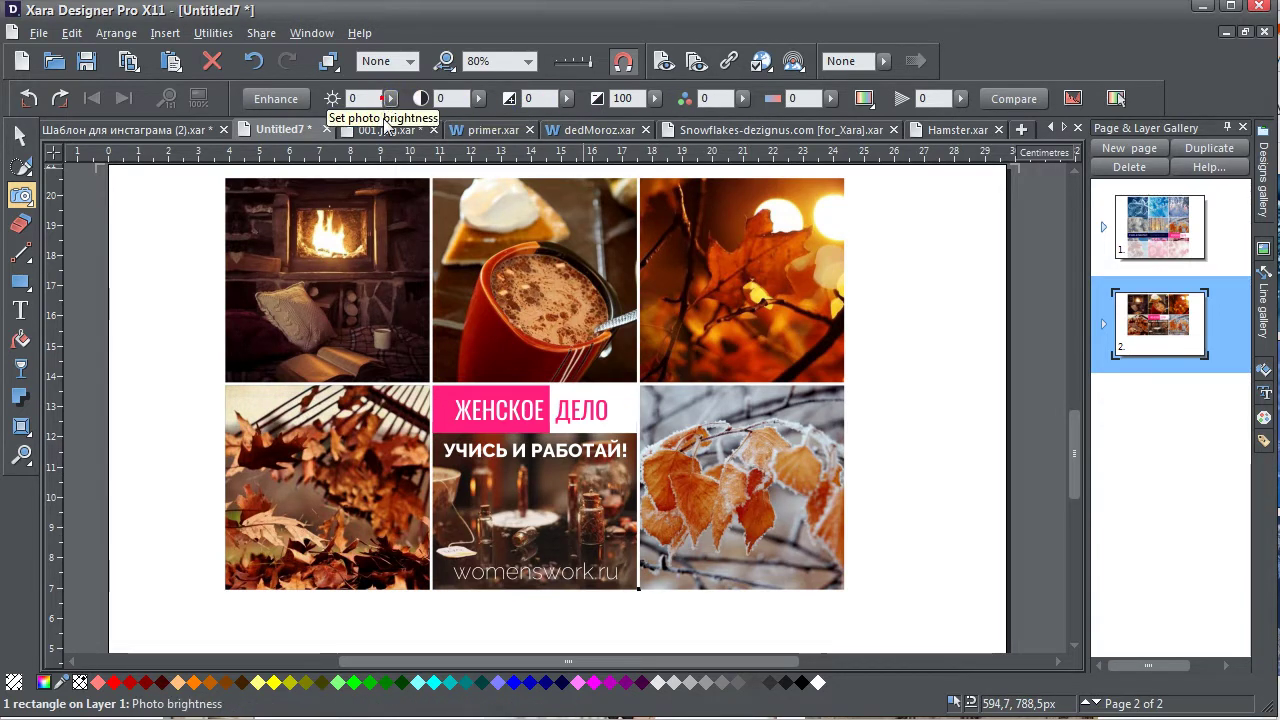
pyautogui.click(388, 100)
pyautogui.moveTo(389, 118); pyautogui.dragTo(377, 118)
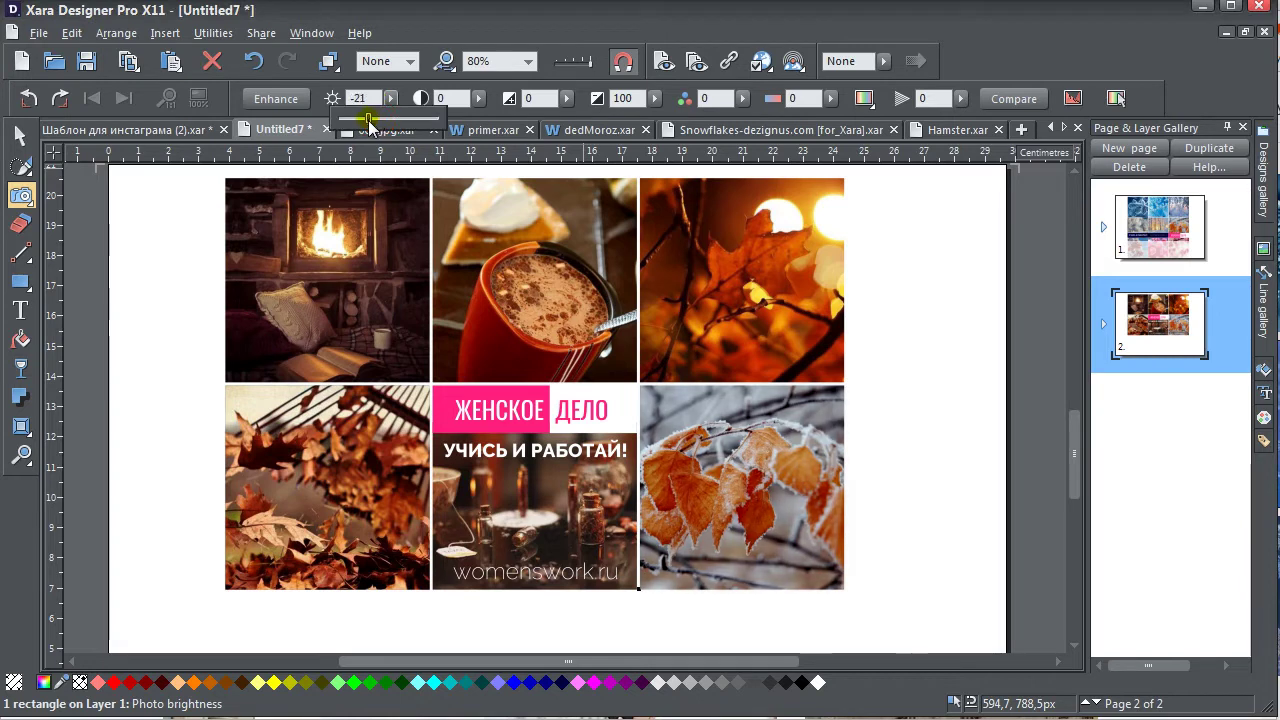
pyautogui.click(480, 98)
pyautogui.moveTo(485, 118); pyautogui.dragTo(498, 128)
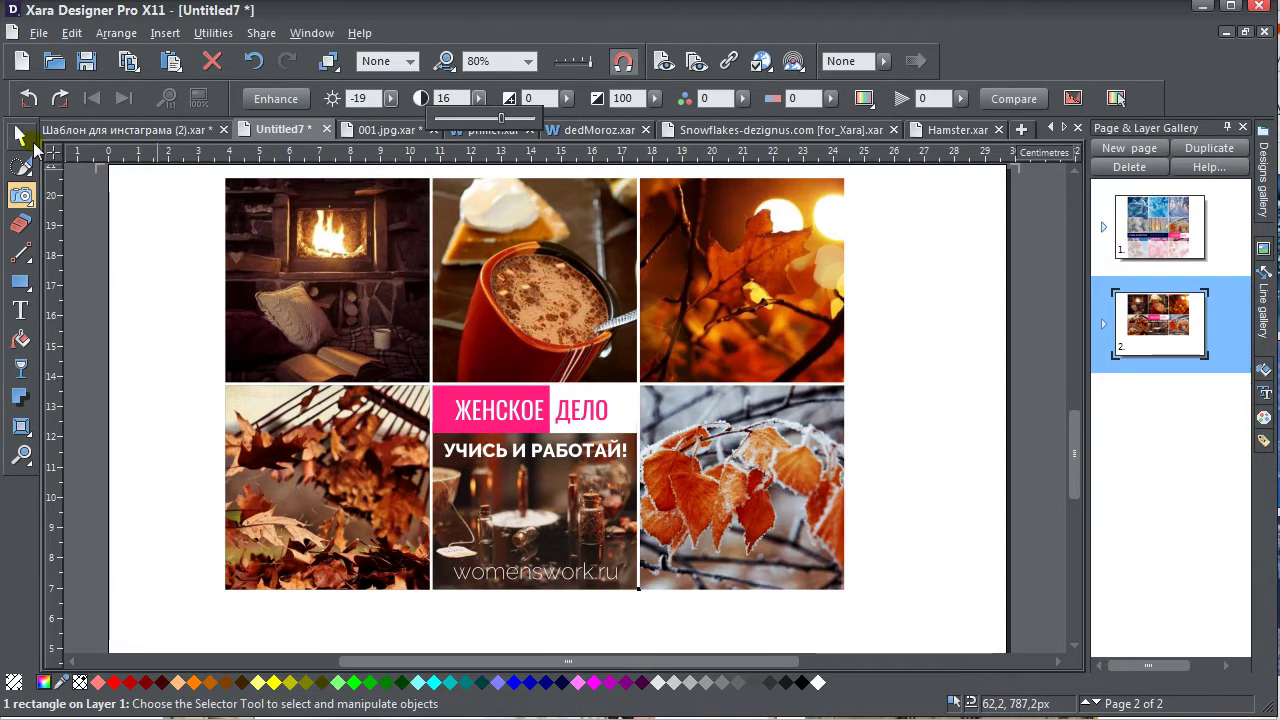
pyautogui.click(35, 146)
pyautogui.click(485, 264)
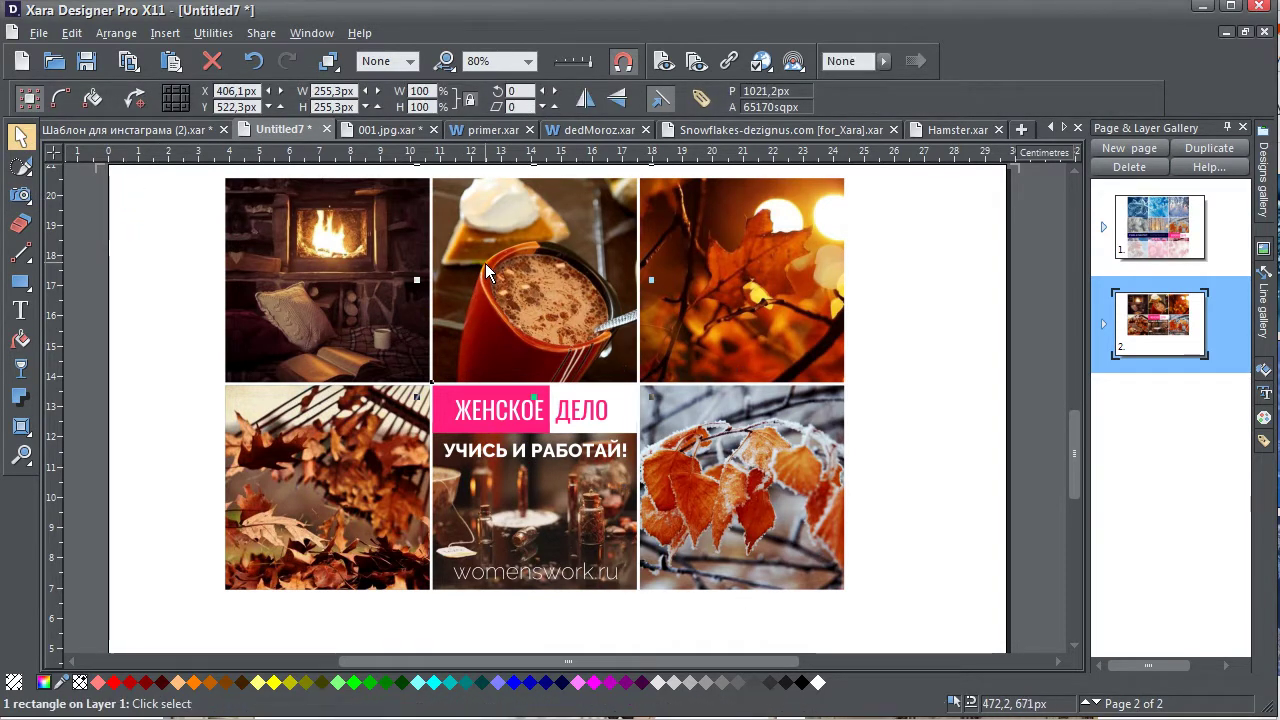
# Flip the photo of the cocoa cup and pumpkin pie horizontally
pyautogui.click(762, 290)
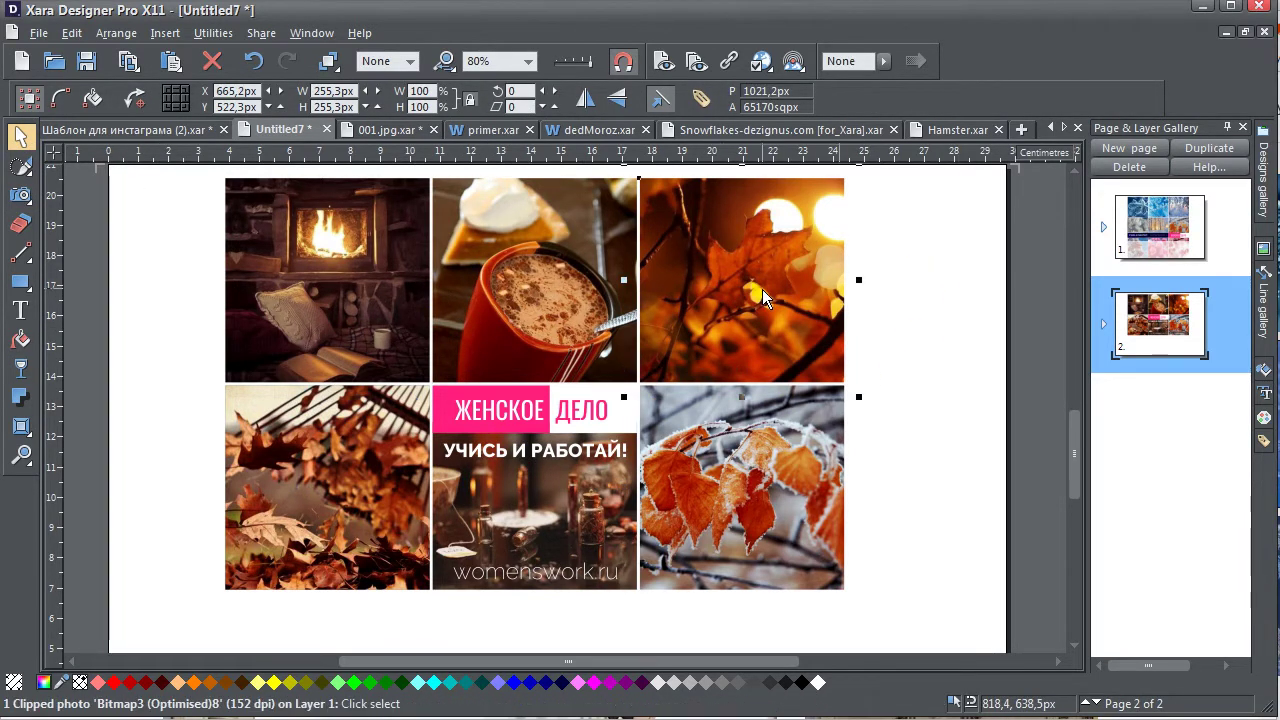
pyautogui.click(575, 202)
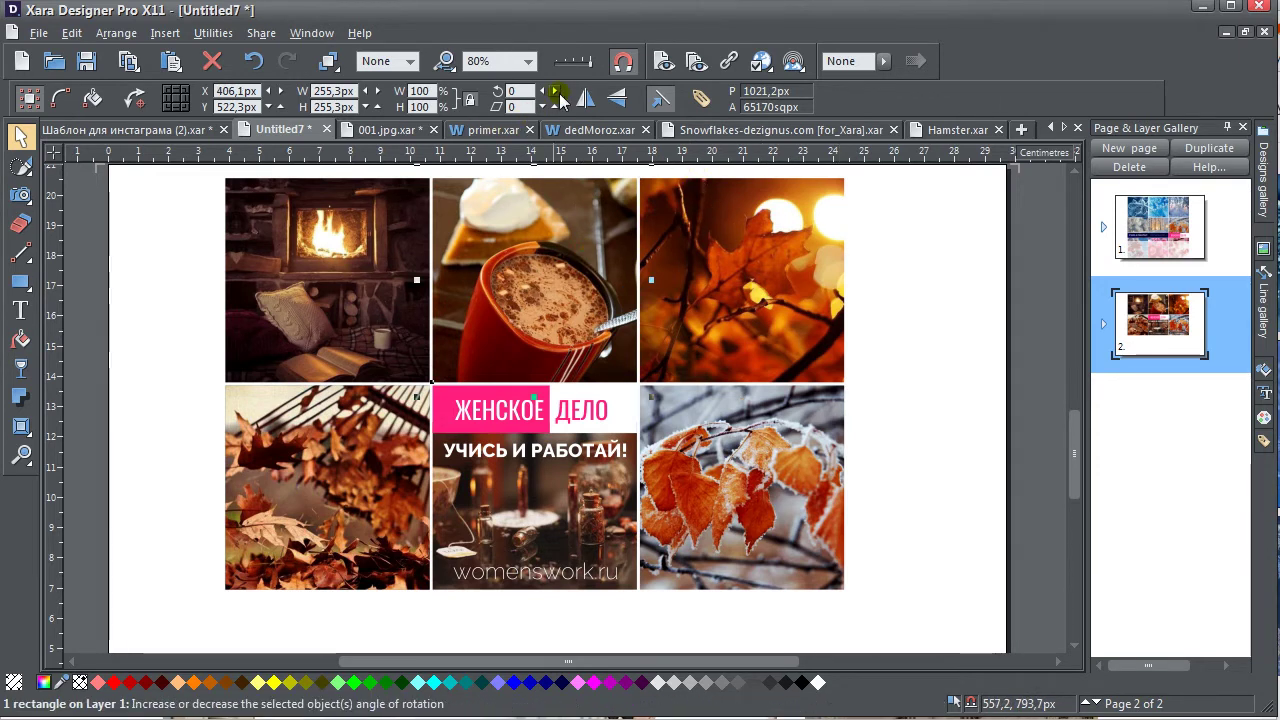
pyautogui.click(586, 97)
pyautogui.click(712, 231)
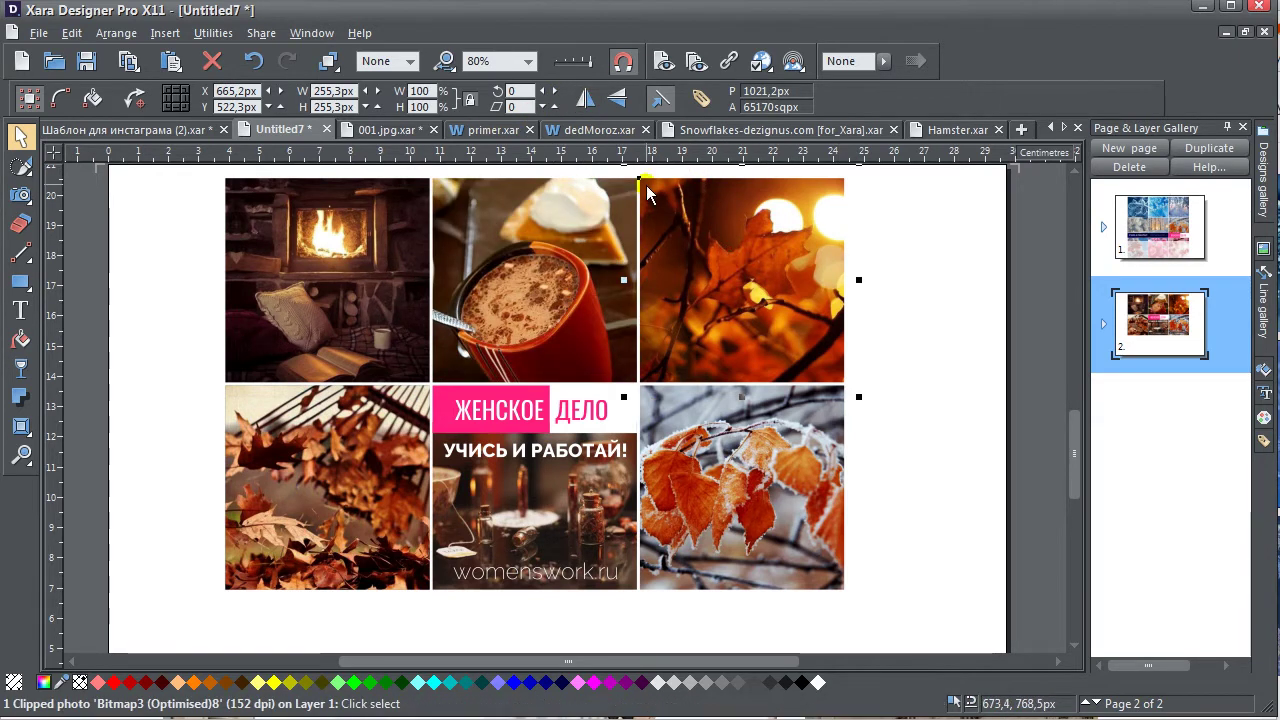
# Rotate and reposition the cocoa photo's fill so the cup stands nearly upright with the pie slice behind it
pyautogui.click(527, 285)
pyautogui.click(20, 340)
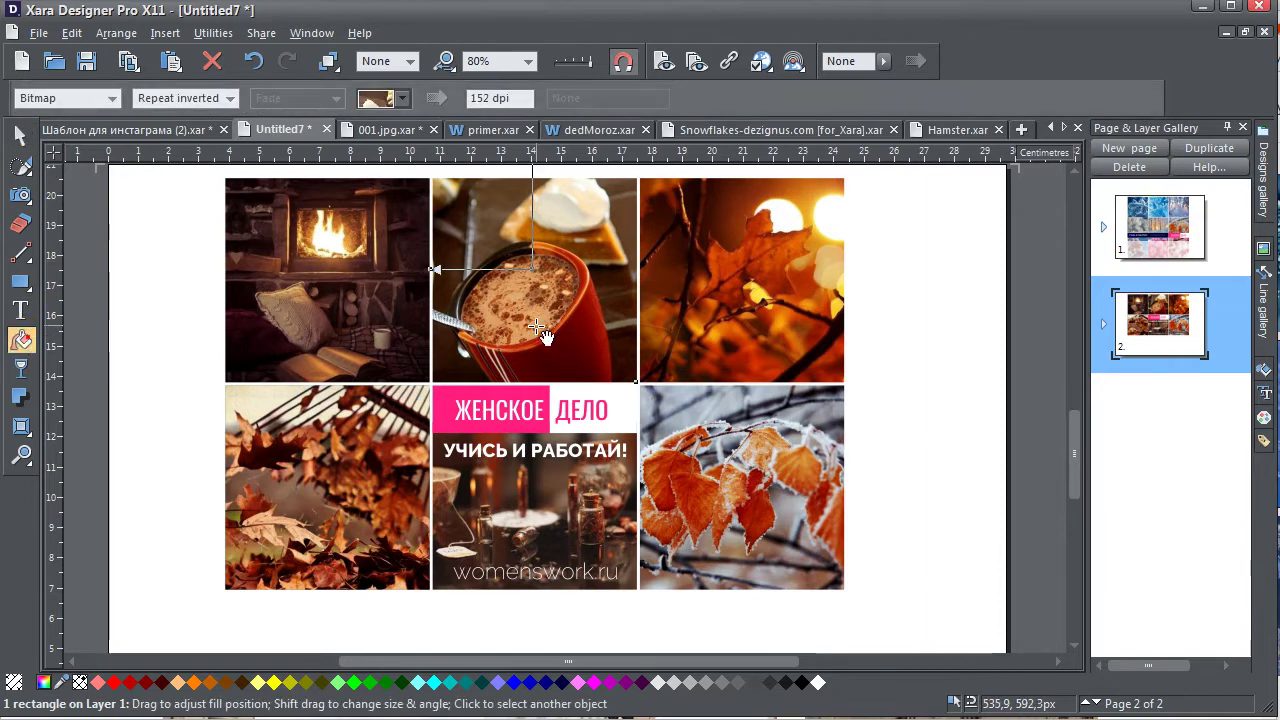
pyautogui.moveTo(434, 277); pyautogui.dragTo(440, 228)
pyautogui.moveTo(587, 298); pyautogui.dragTo(590, 300)
pyautogui.click(700, 305)
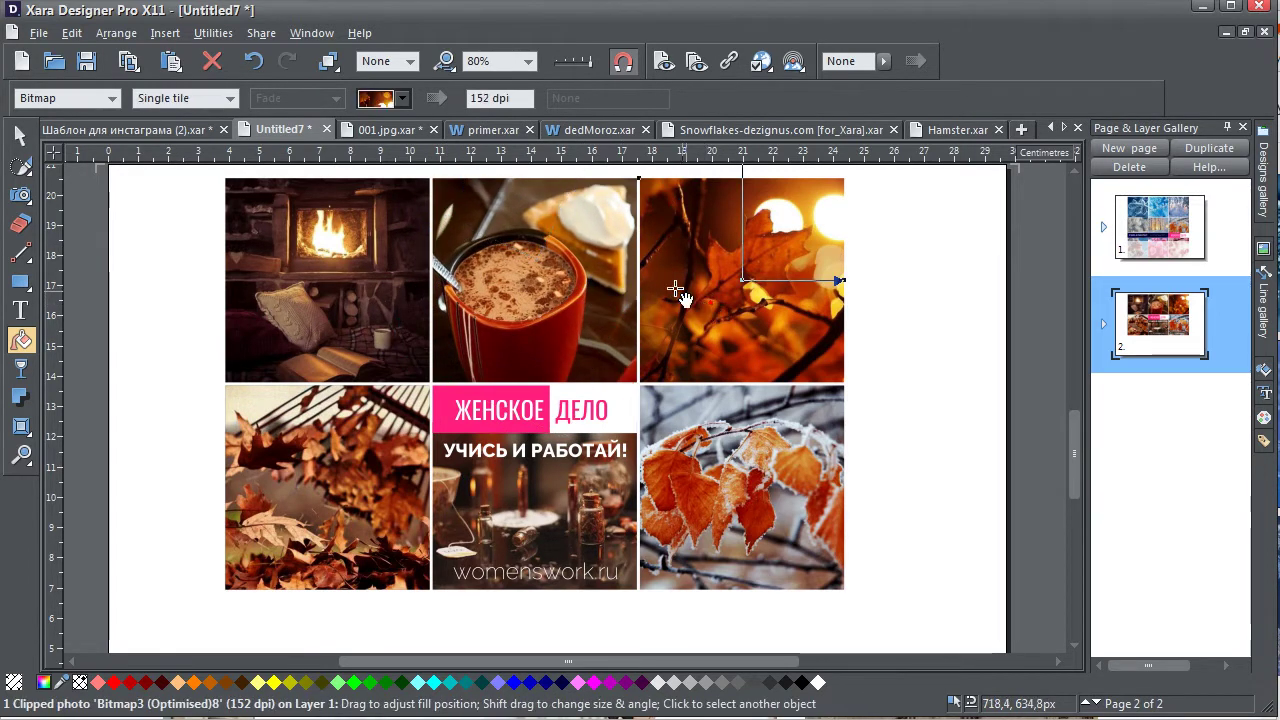
pyautogui.click(20, 134)
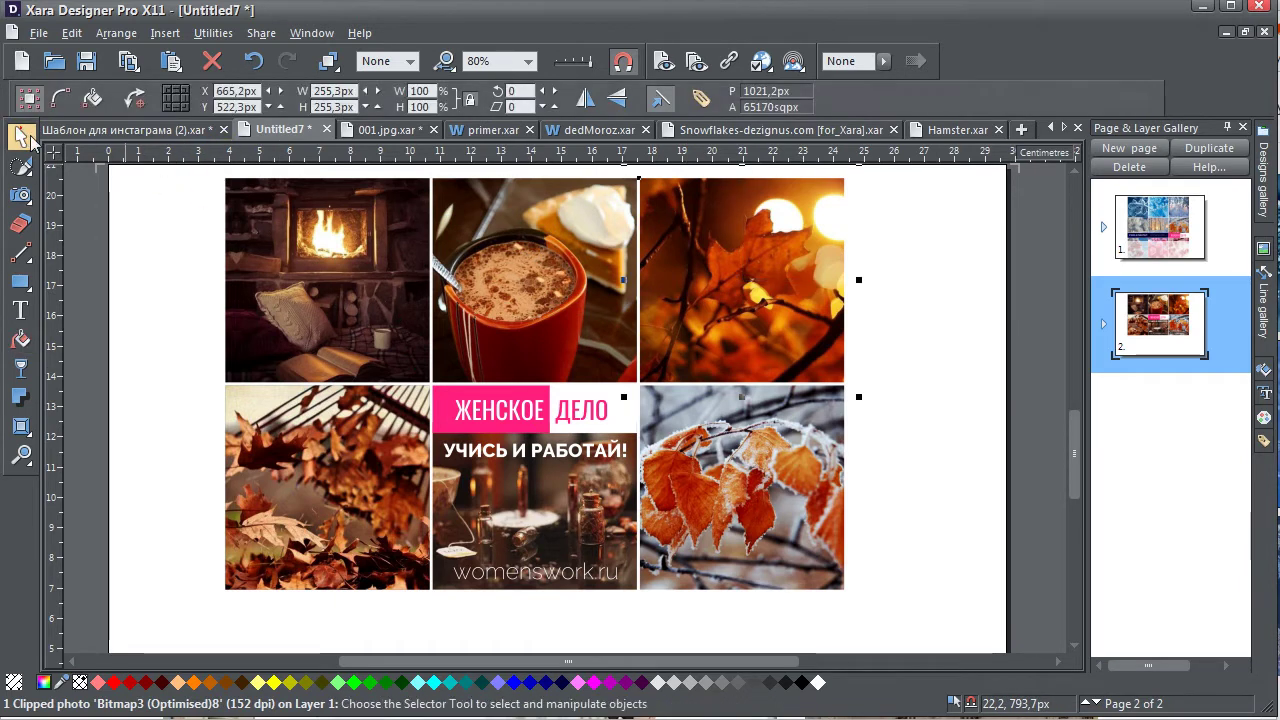
pyautogui.click(883, 423)
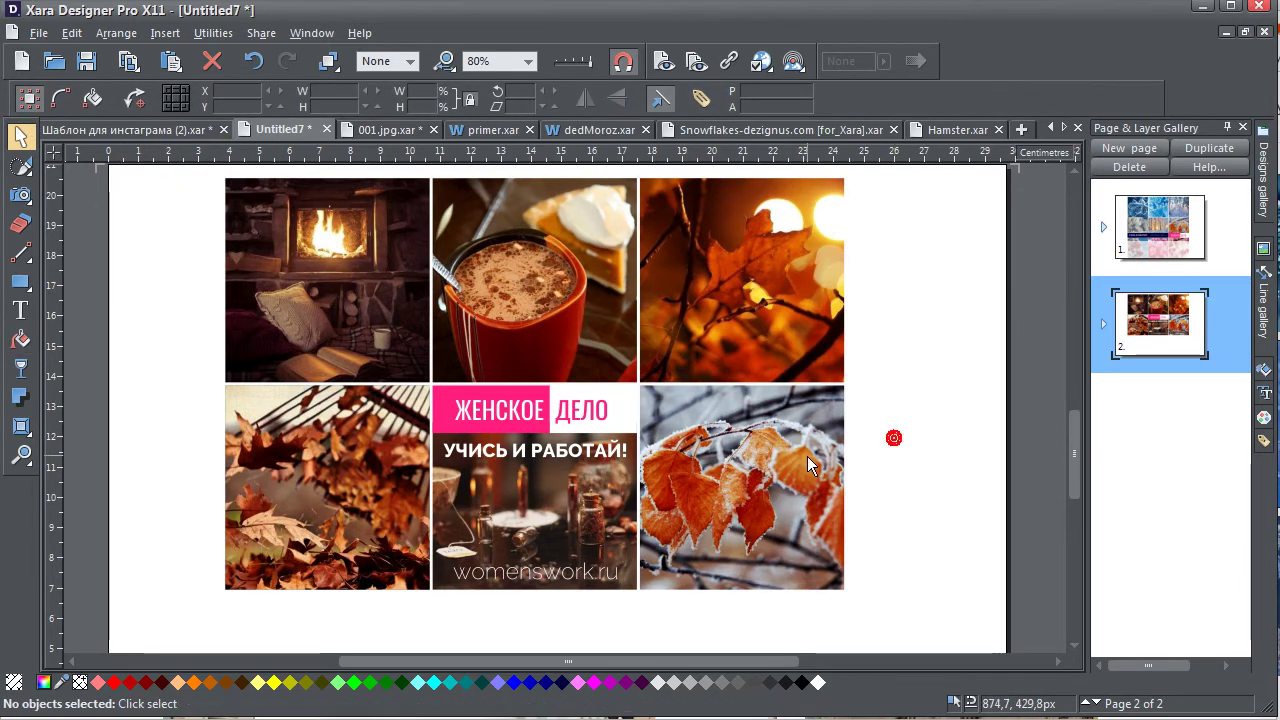
# Flip the rake and autumn leaves photo horizontally, then clear the selection
pyautogui.click(382, 467)
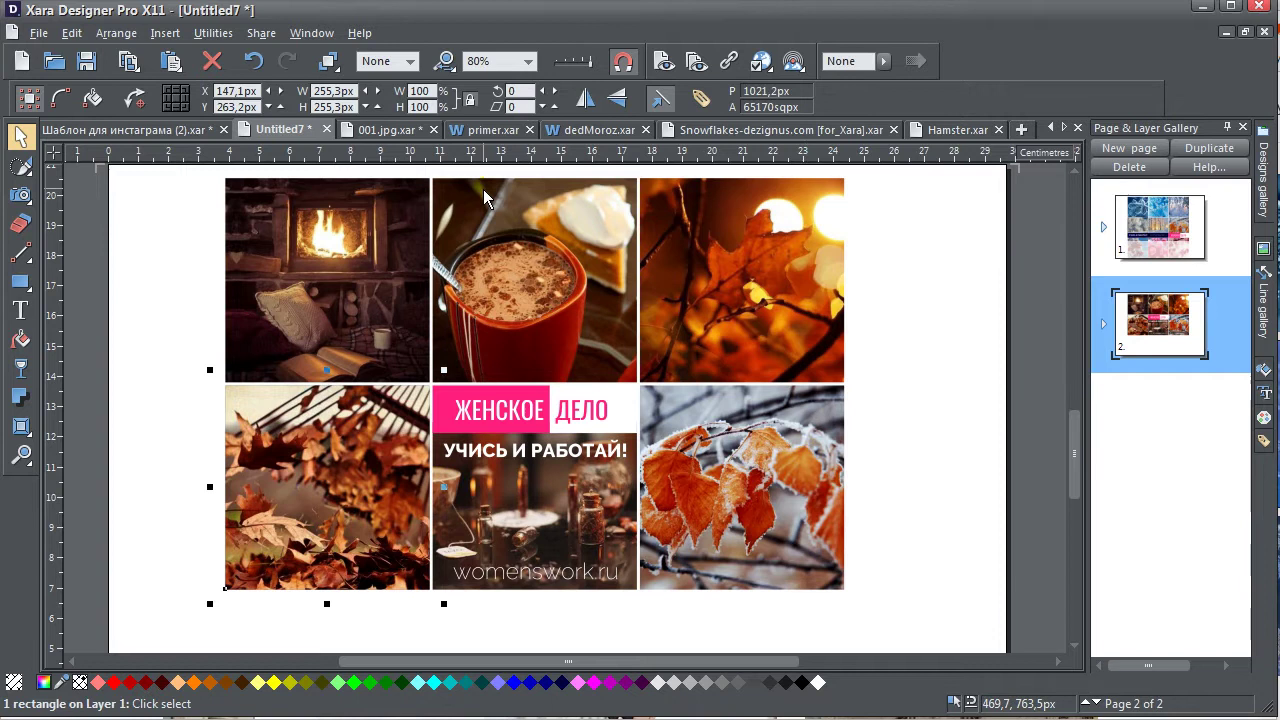
pyautogui.click(585, 97)
pyautogui.click(922, 466)
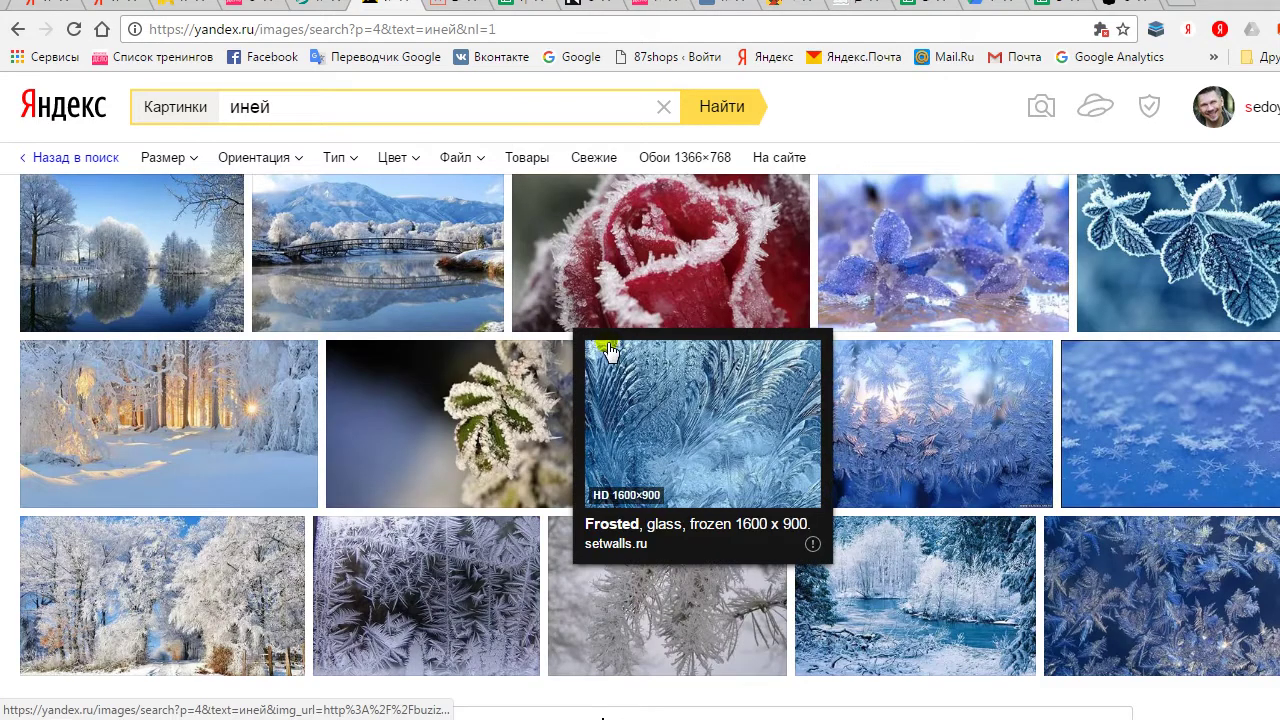
# Search Yandex Images in the browser for "осень" and filter the pictures by orange colour
pyautogui.scroll(-4, 600, 355)
pyautogui.scroll(-5, 772, 446)
pyautogui.scroll(4, 493, 355)
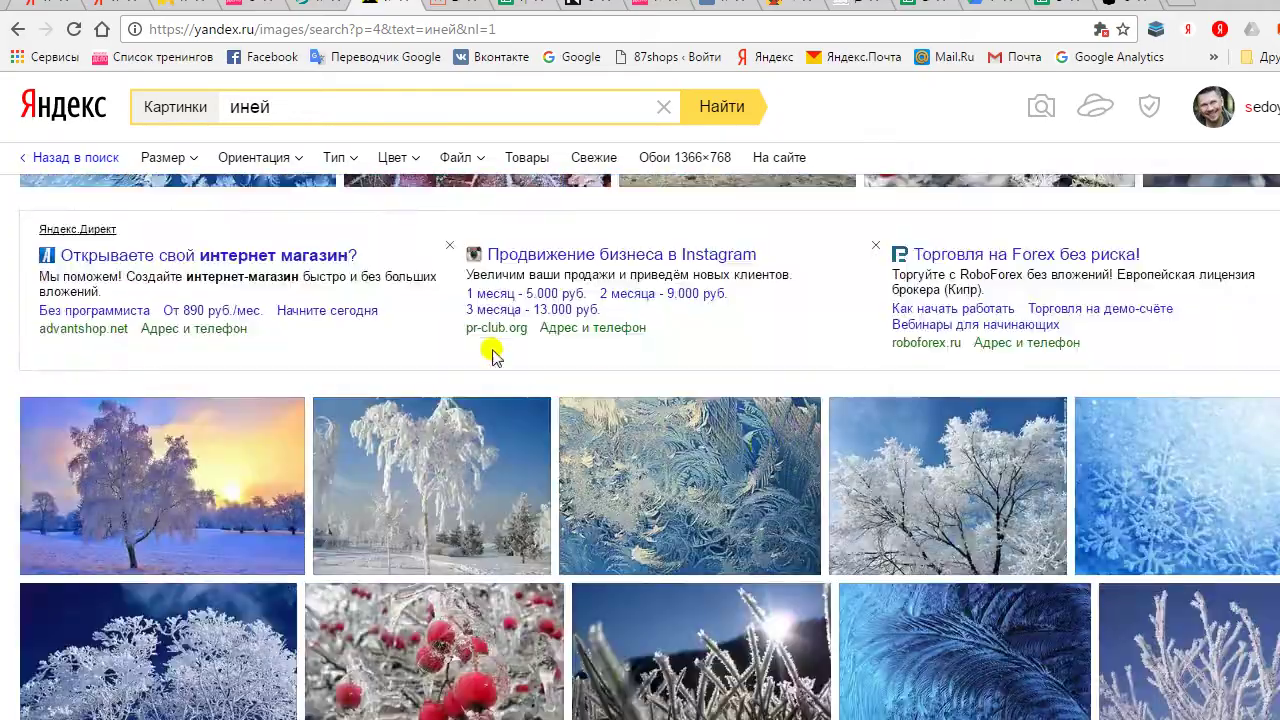
pyautogui.click(413, 160)
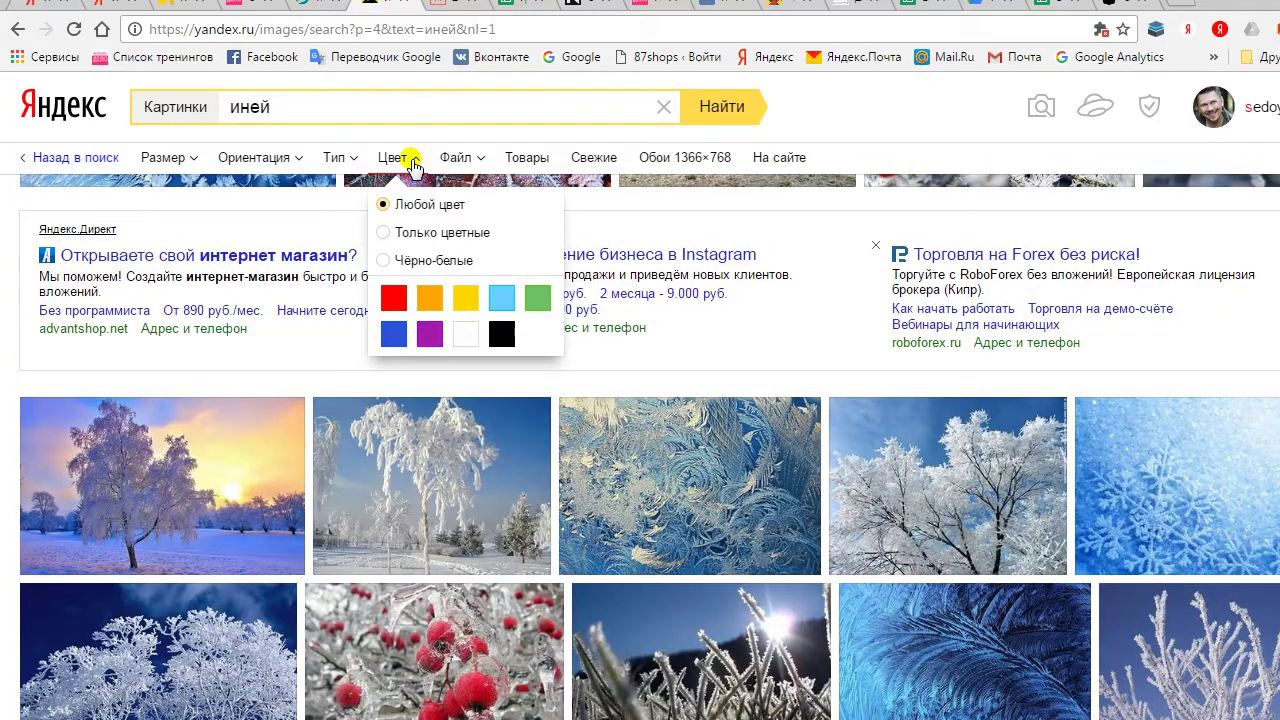
pyautogui.click(283, 102)
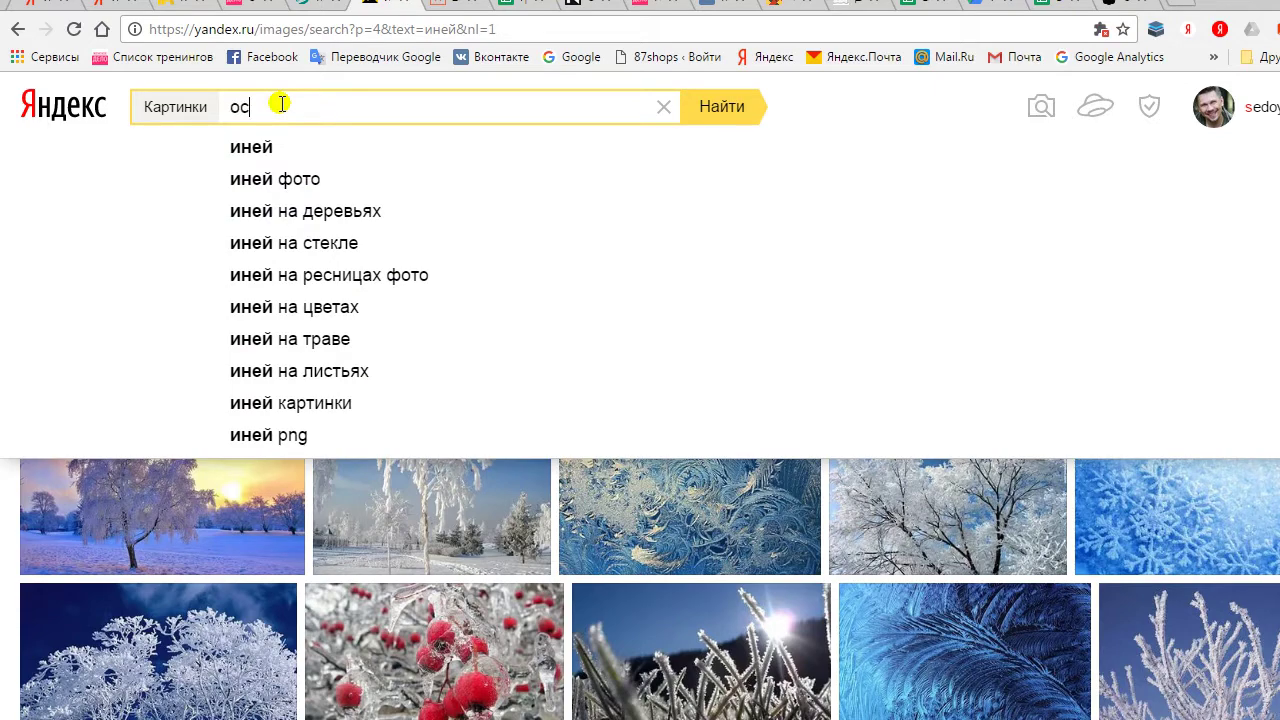
pyautogui.press('Return')
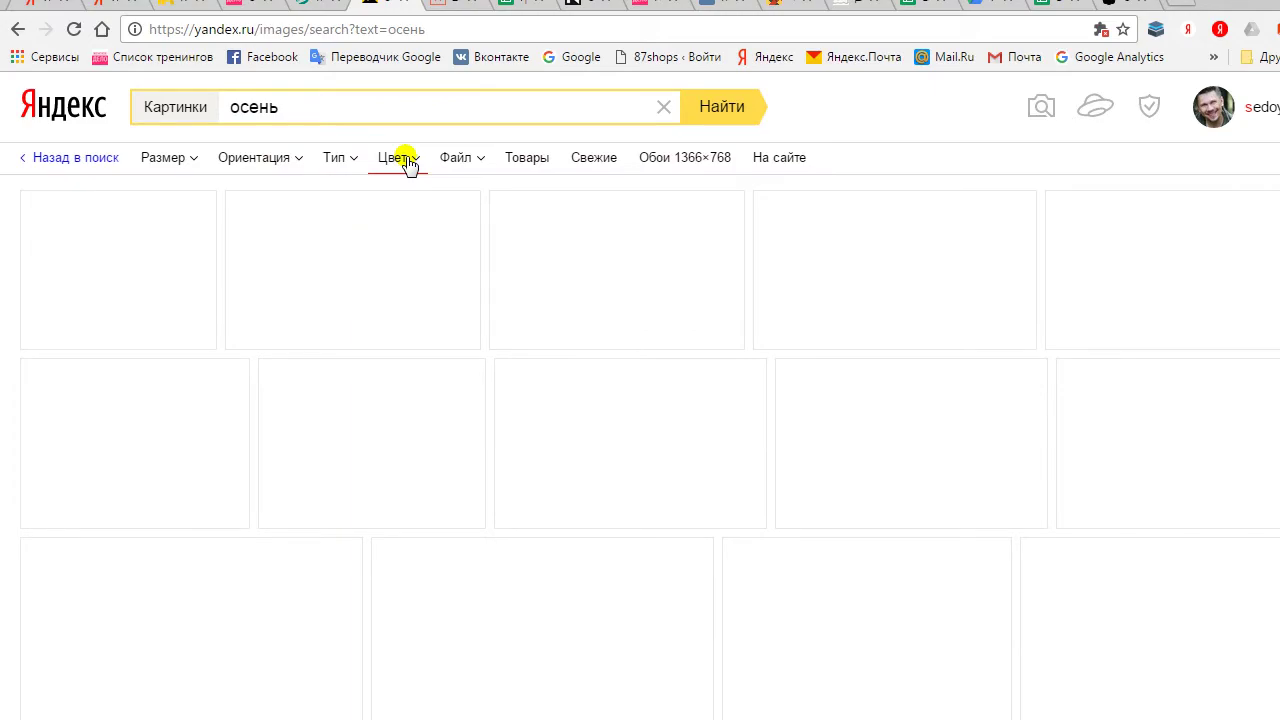
pyautogui.click(408, 163)
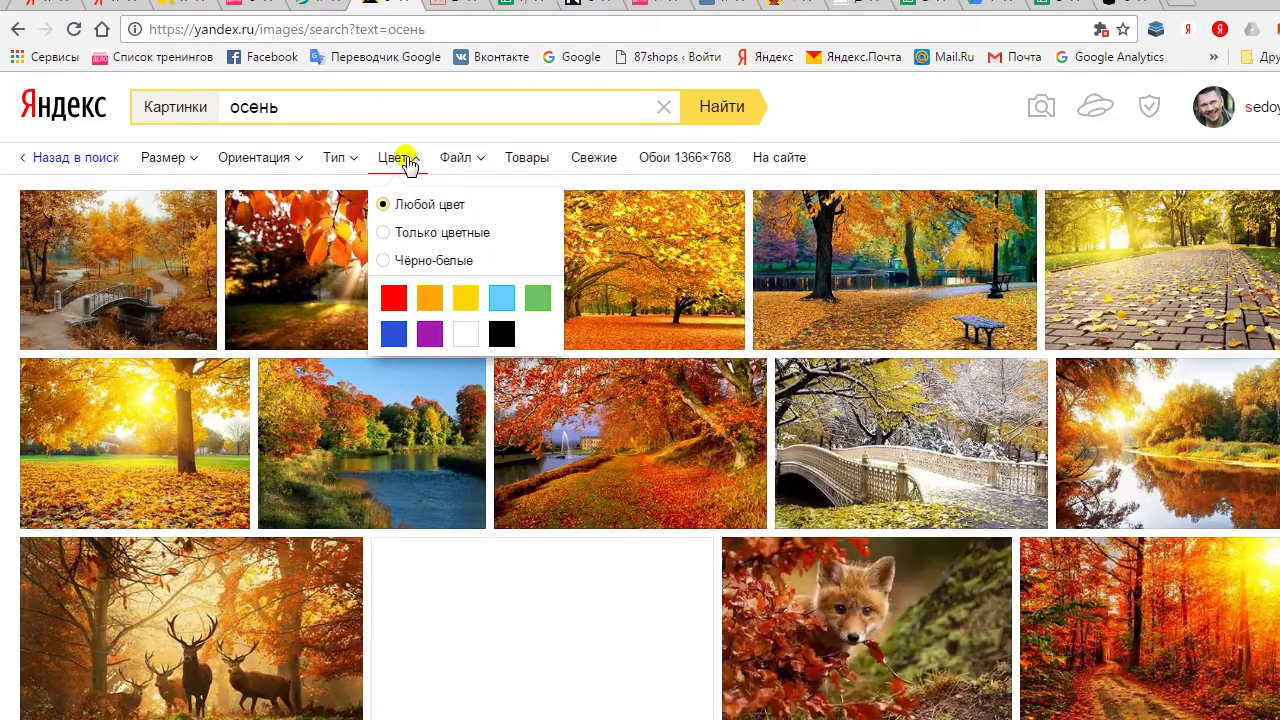
pyautogui.click(430, 297)
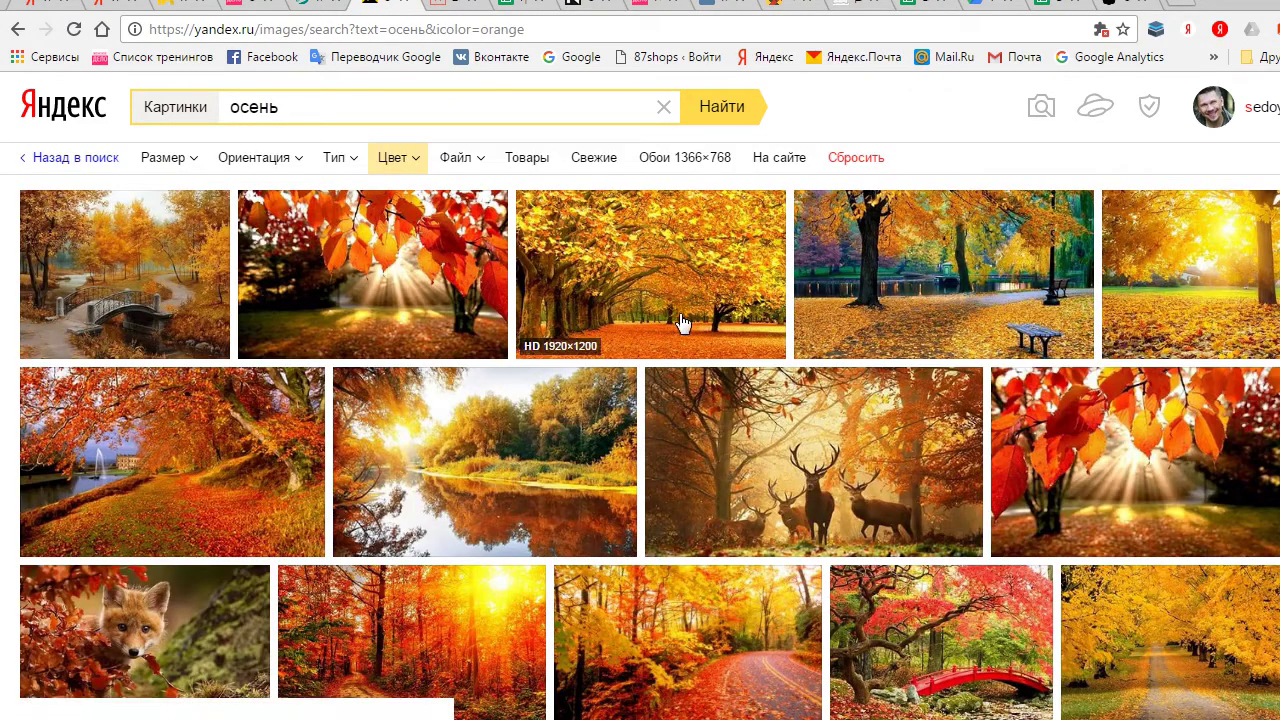
# Open the picture of a hedgehog in a wooden barrel from the orange autumn results and copy the image
pyautogui.scroll(-1, 478, 494)
pyautogui.scroll(-4, 478, 494)
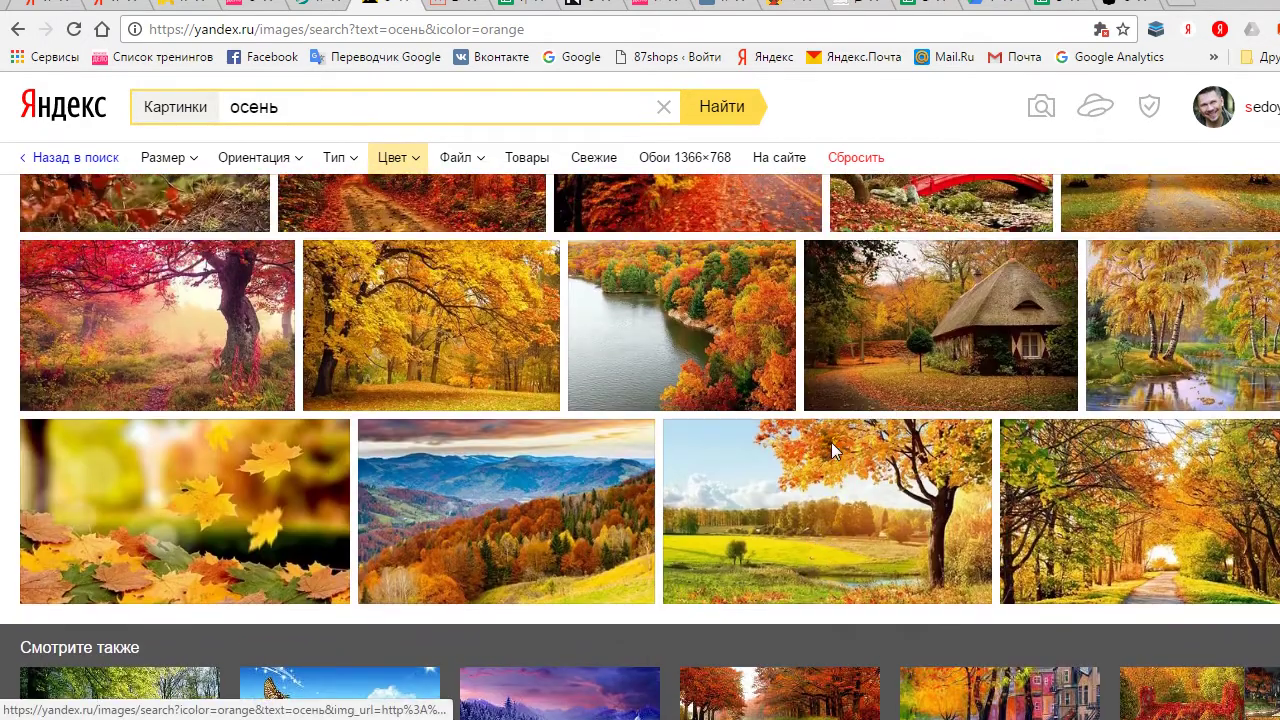
pyautogui.scroll(-3, 832, 447)
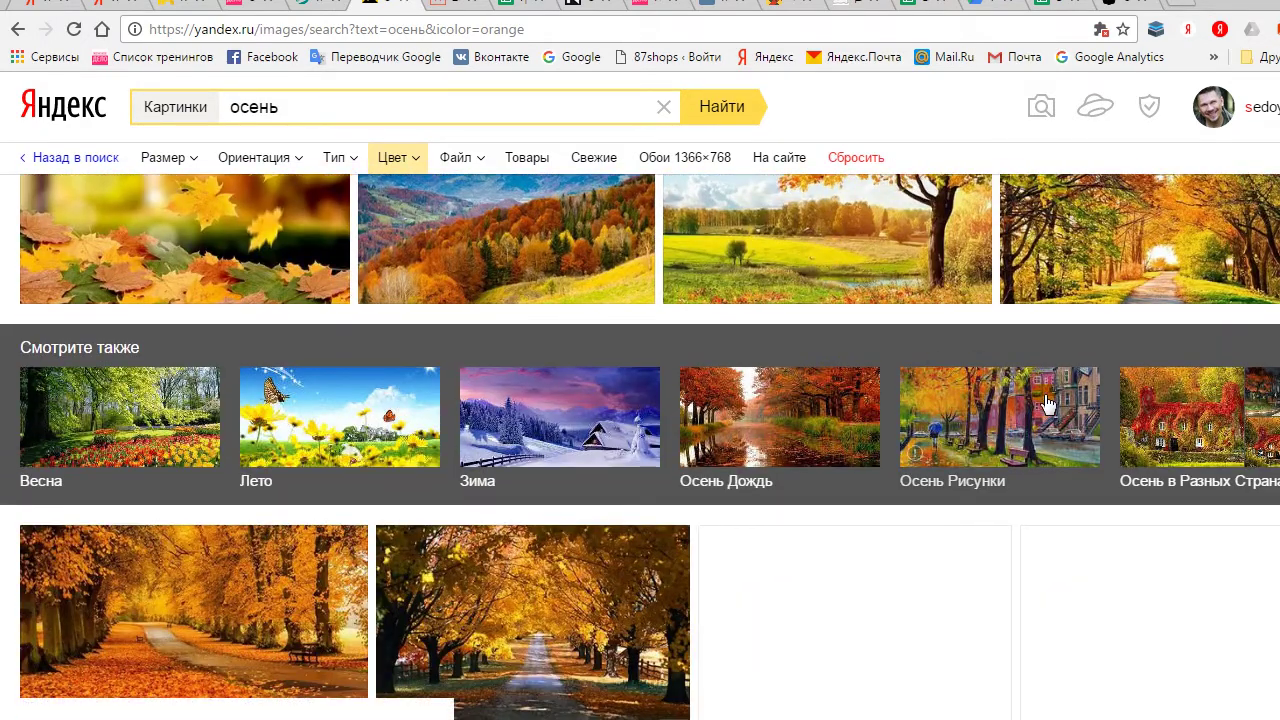
pyautogui.scroll(-4, 1018, 416)
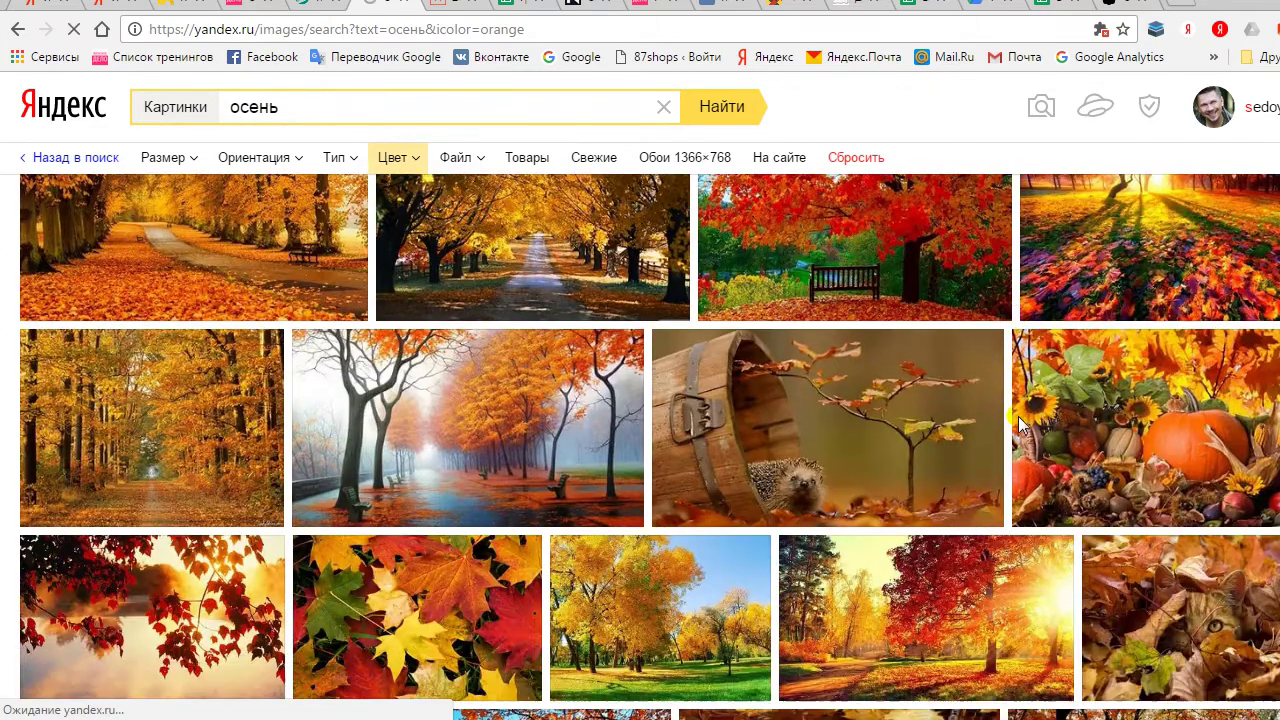
pyautogui.click(905, 422)
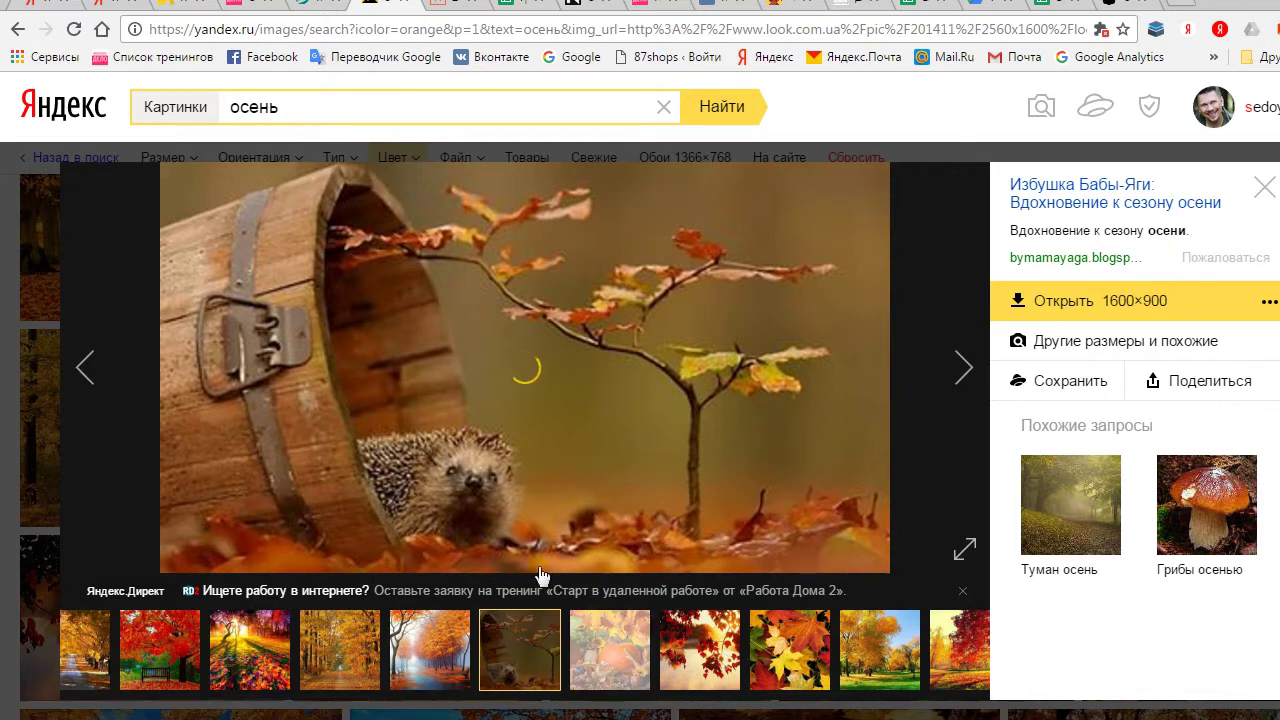
pyautogui.rightClick(453, 480)
pyautogui.click(551, 528)
# Switch to Xara Designer Pro, paste the hedgehog picture into the document and undo the paste
pyautogui.hotkey('alt', 'Tab')
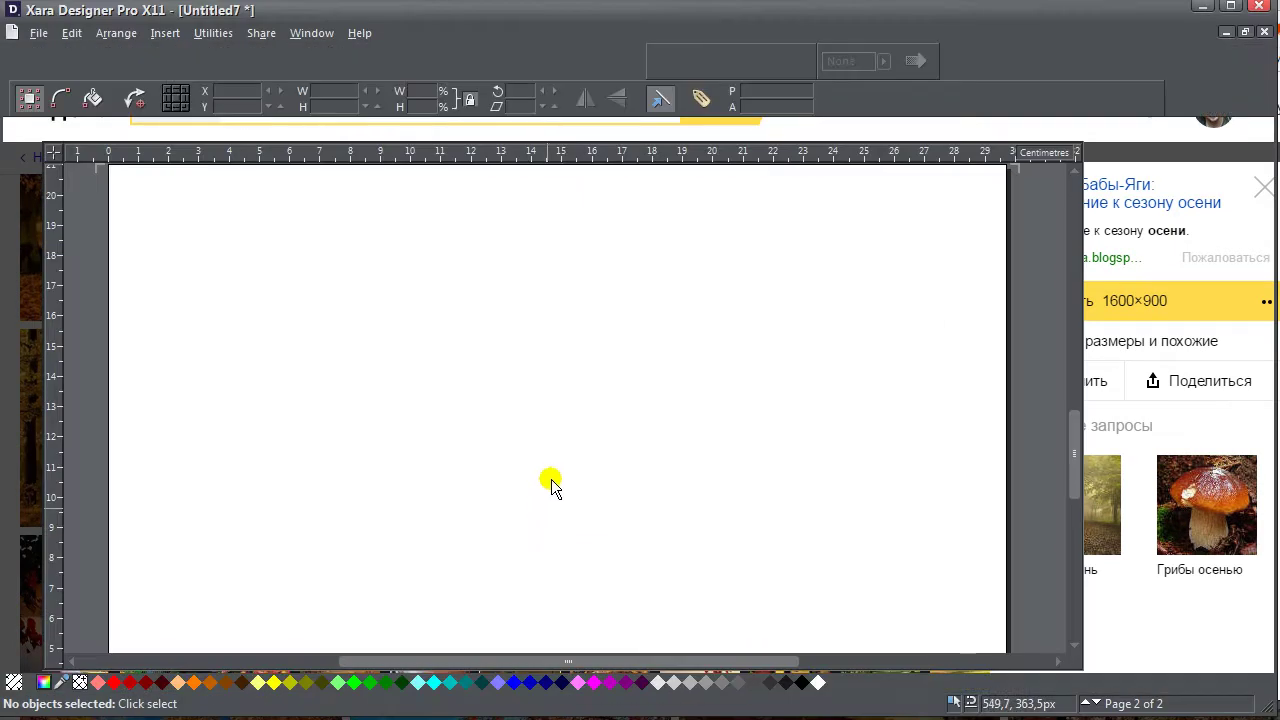
pyautogui.hotkey('ctrl', 'v')
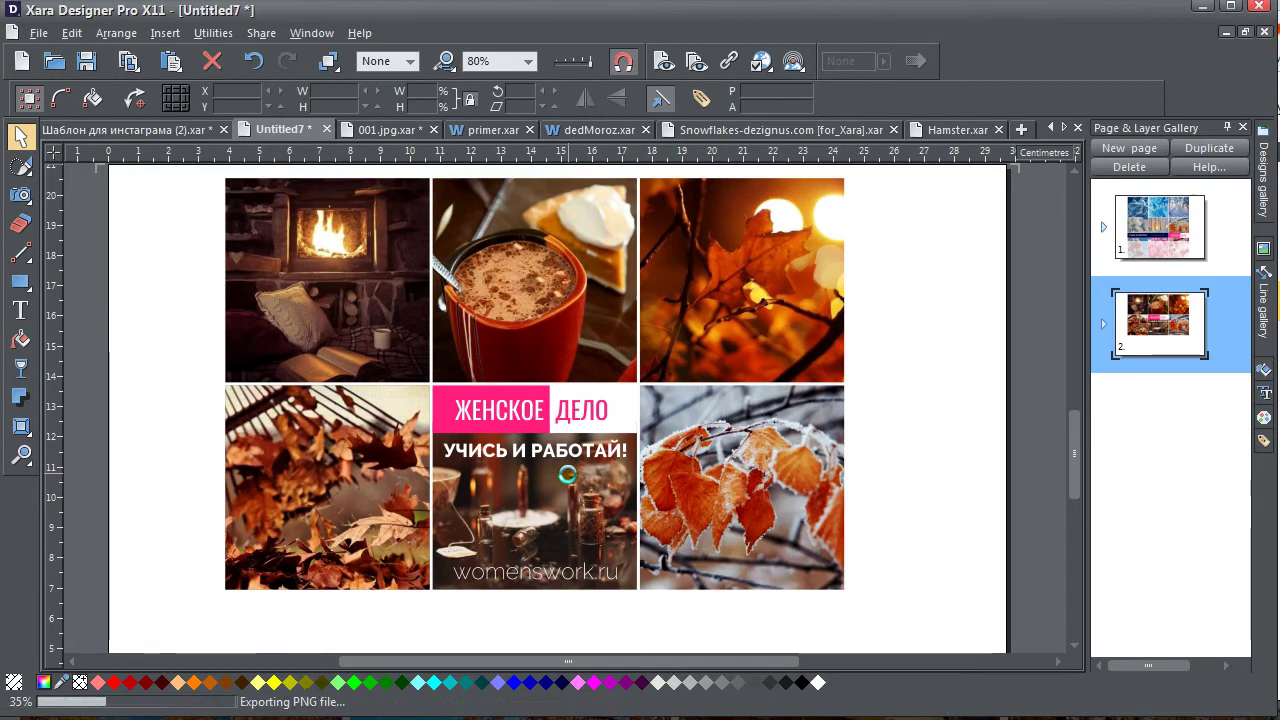
pyautogui.hotkey('ctrl', 'z')
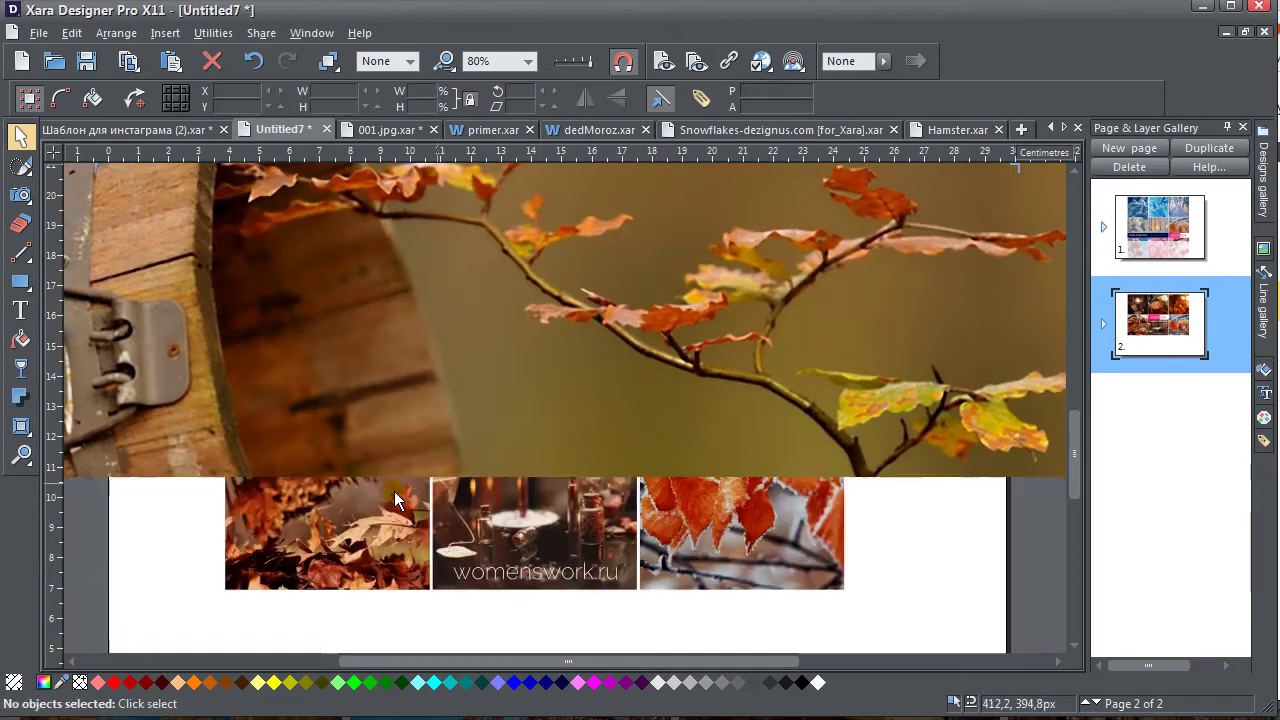
# Replace the rake photo's bitmap fill with the hedgehog picture and reposition it to show the barrel, hedgehog and branch
pyautogui.click(367, 487)
pyautogui.click(20, 340)
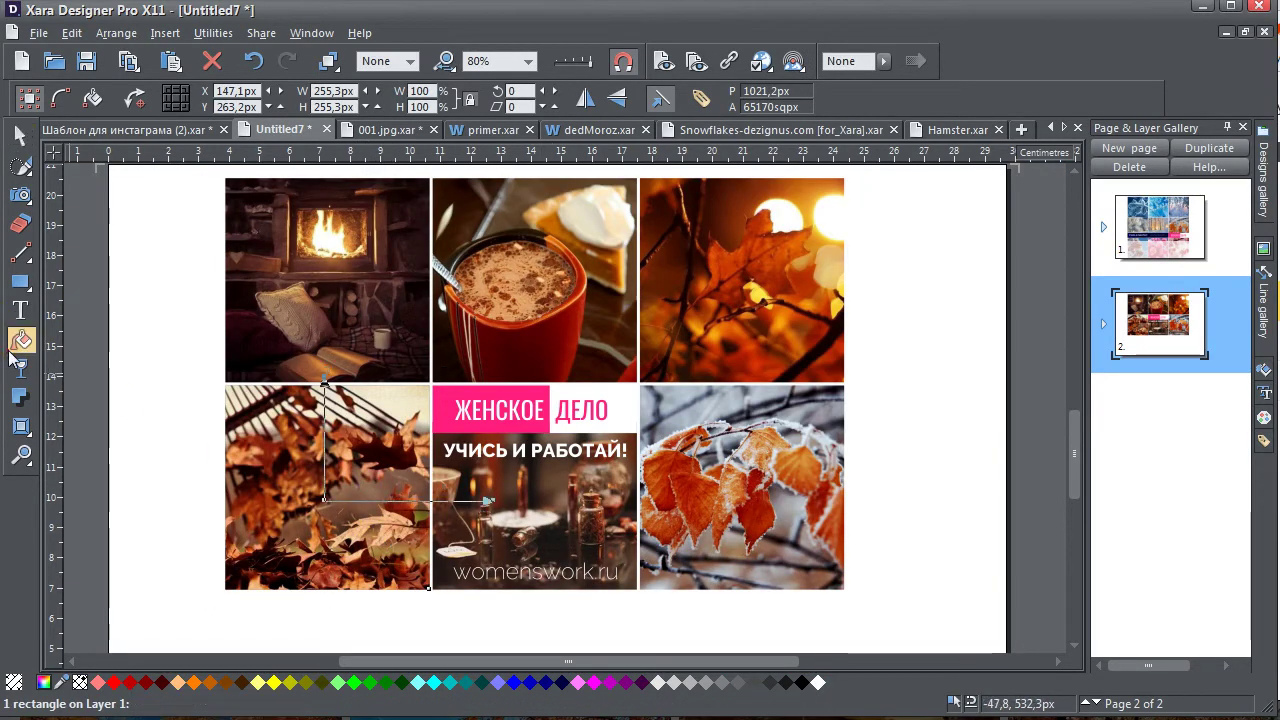
pyautogui.click(402, 98)
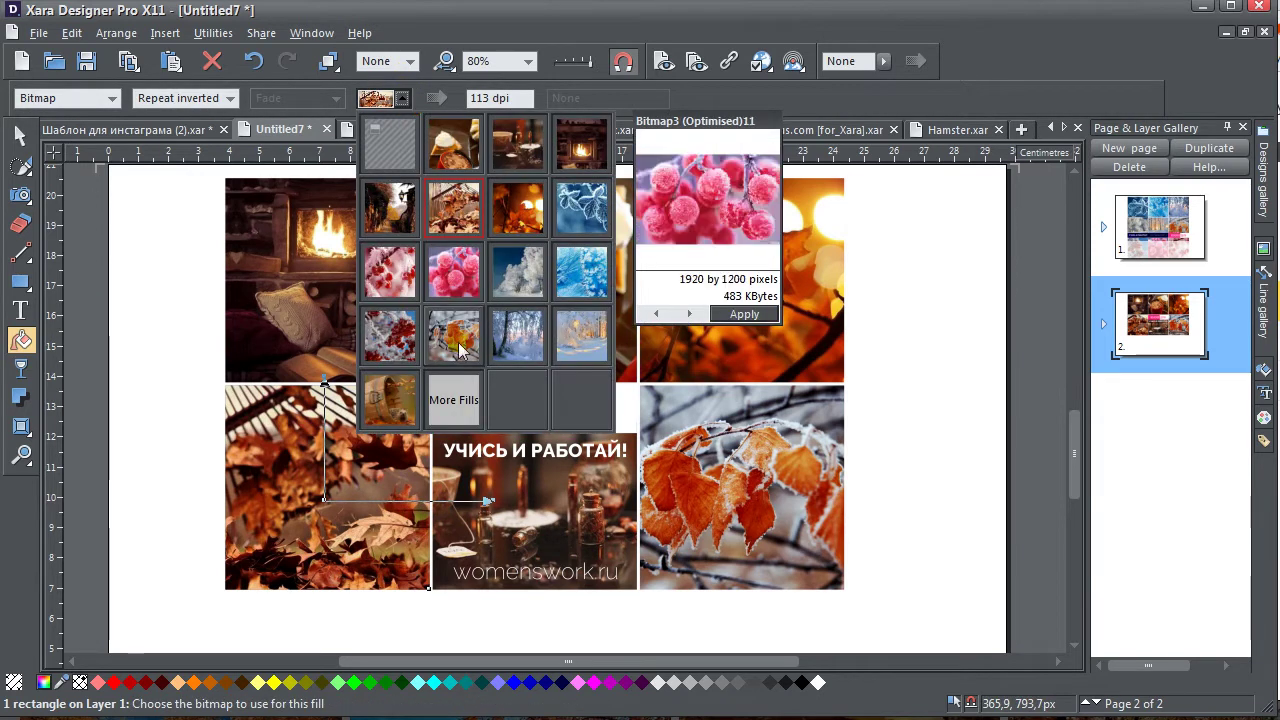
pyautogui.click(417, 418)
pyautogui.moveTo(343, 500); pyautogui.dragTo(540, 483)
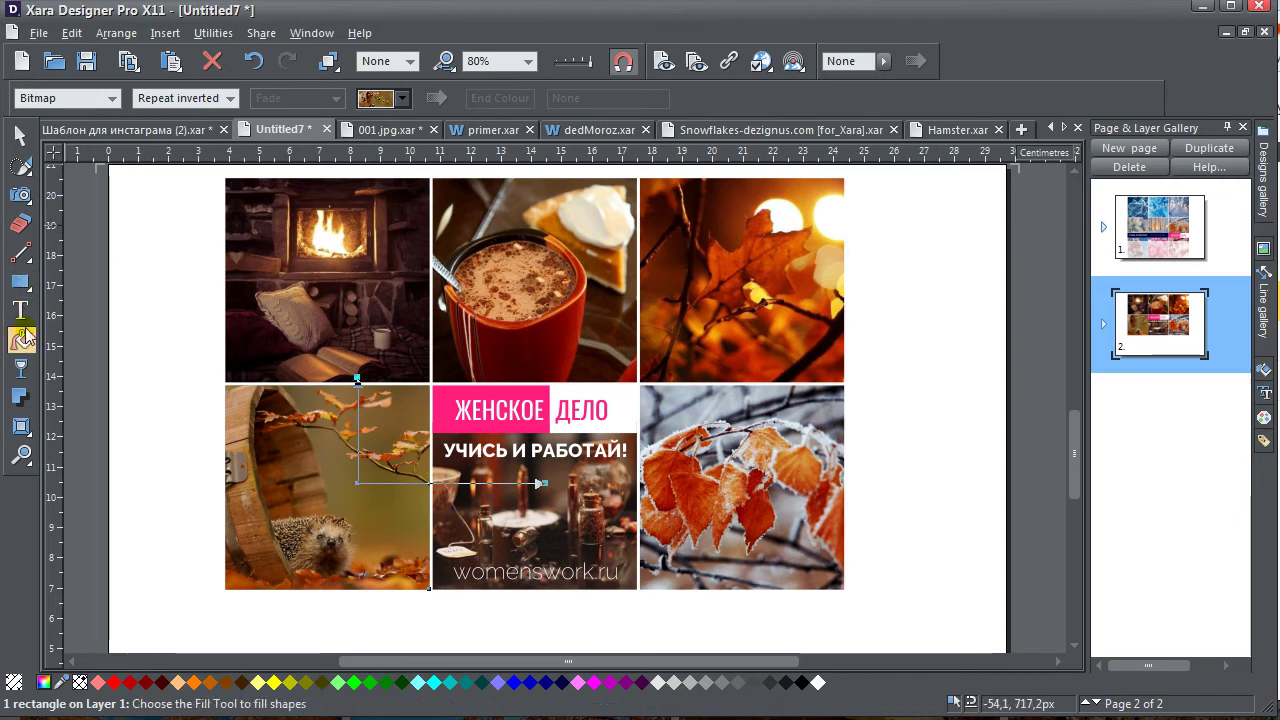
# Set the hedgehog photo's brightness to 3, contrast to 7 and sharpness to 19, then clear the selection
pyautogui.click(21, 194)
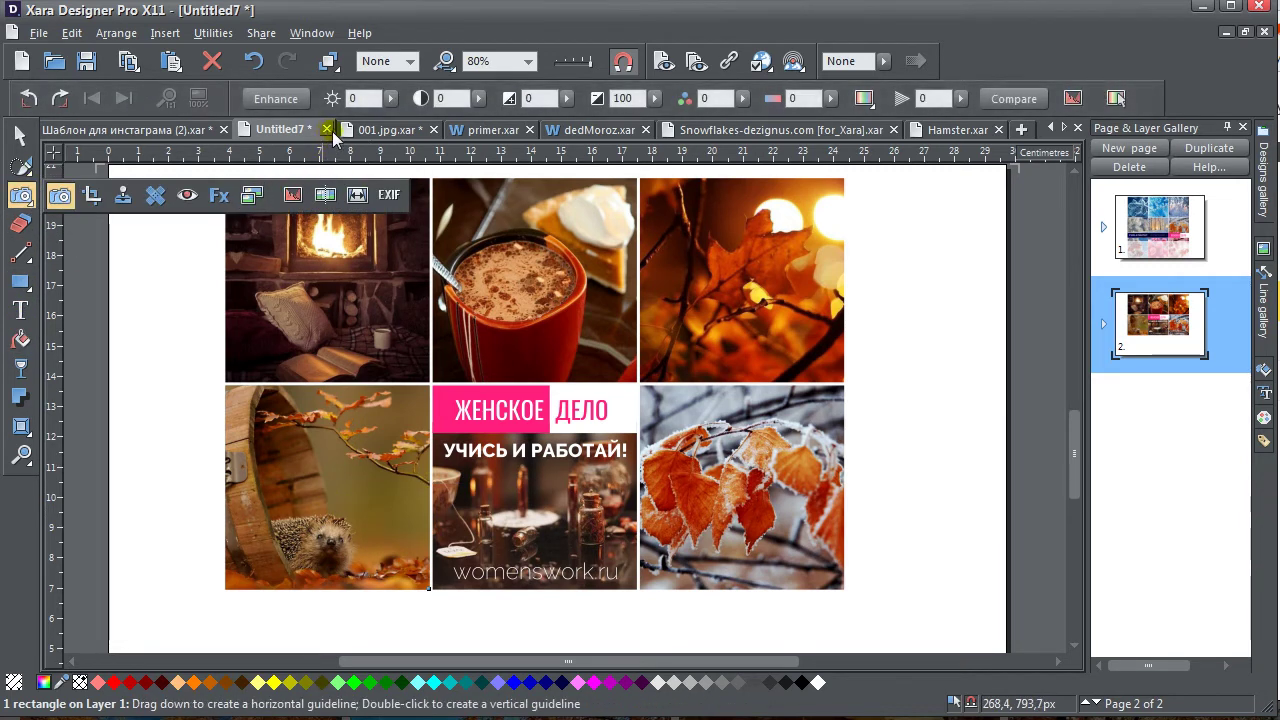
pyautogui.click(396, 99)
pyautogui.moveTo(385, 119); pyautogui.dragTo(392, 121)
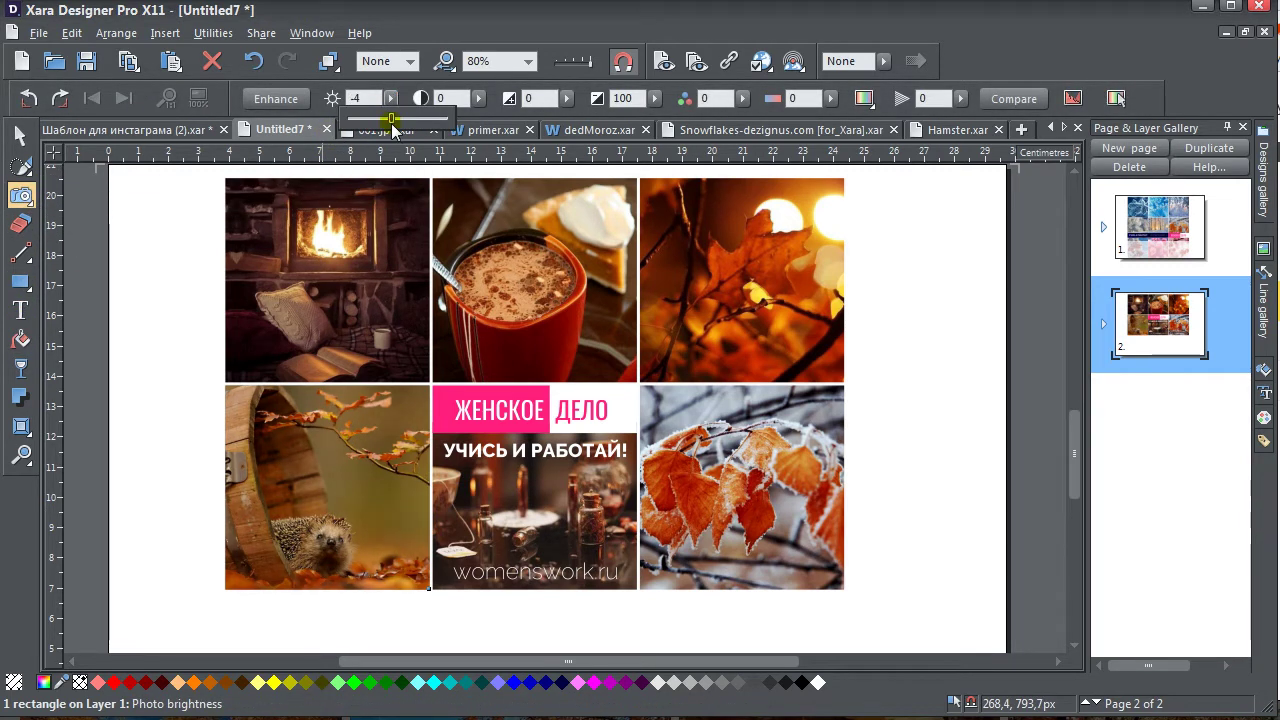
pyautogui.click(478, 98)
pyautogui.moveTo(482, 119); pyautogui.dragTo(496, 121)
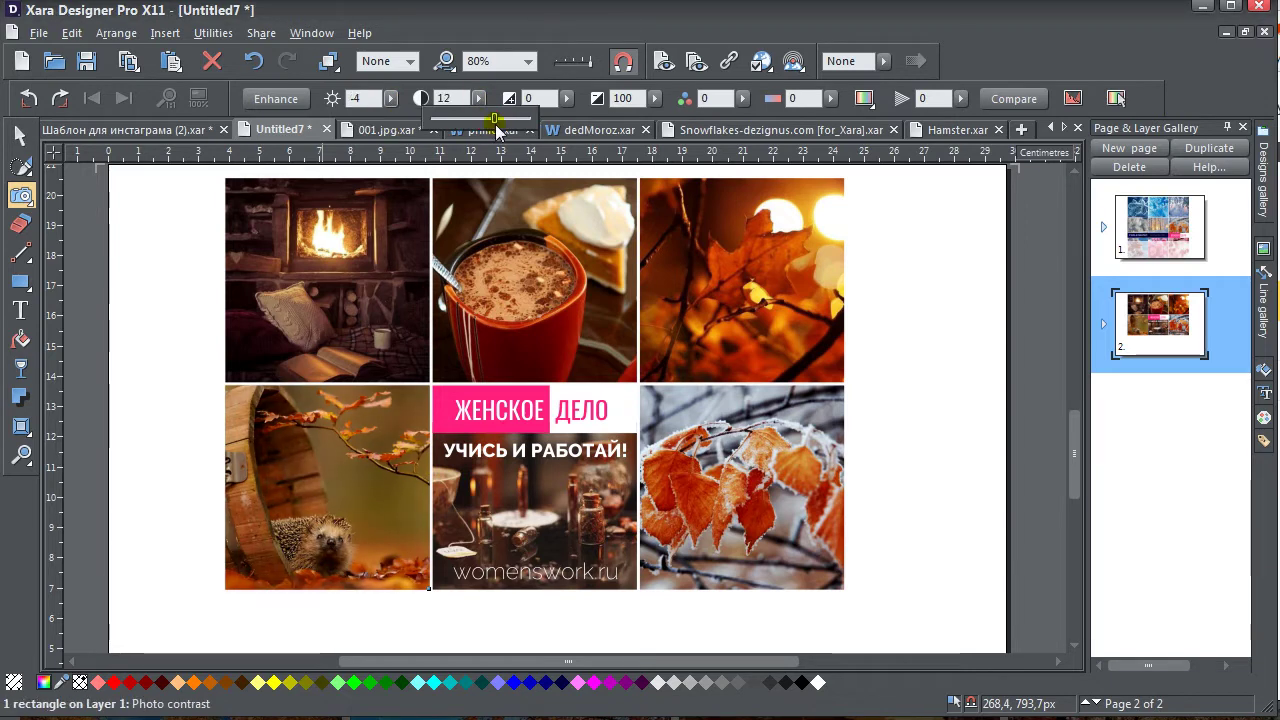
pyautogui.click(390, 99)
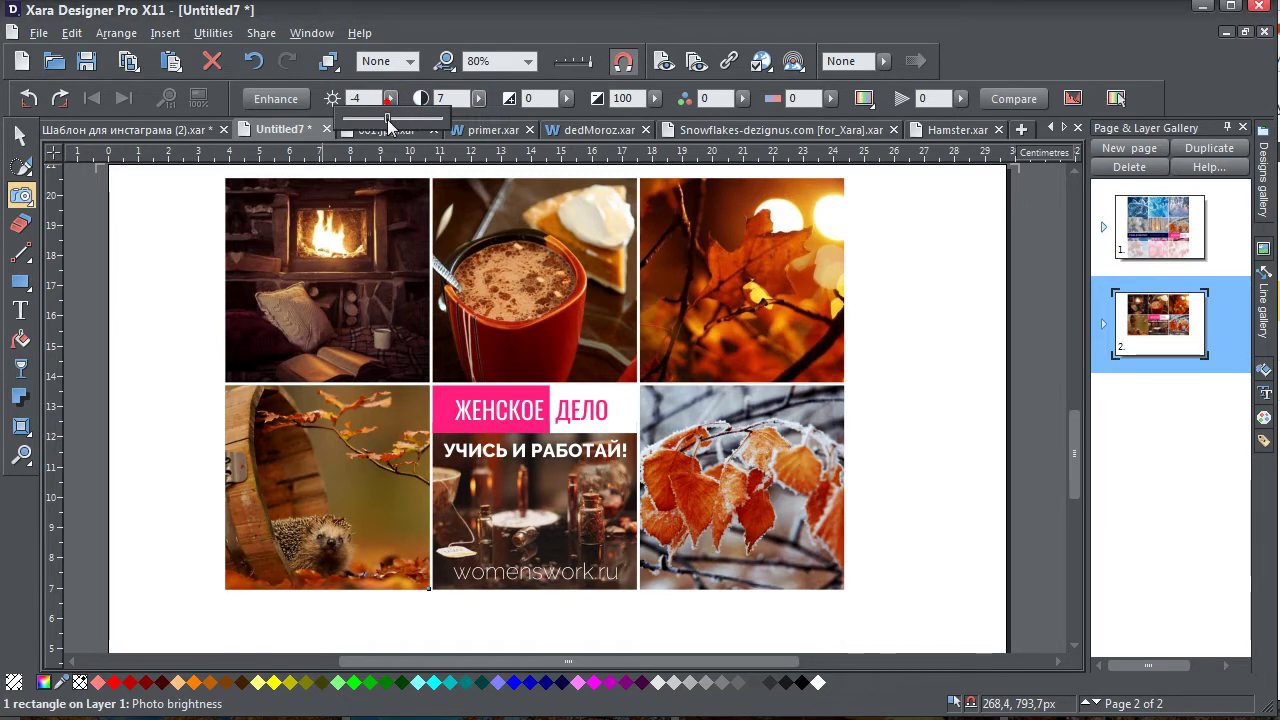
pyautogui.moveTo(389, 119); pyautogui.dragTo(397, 126)
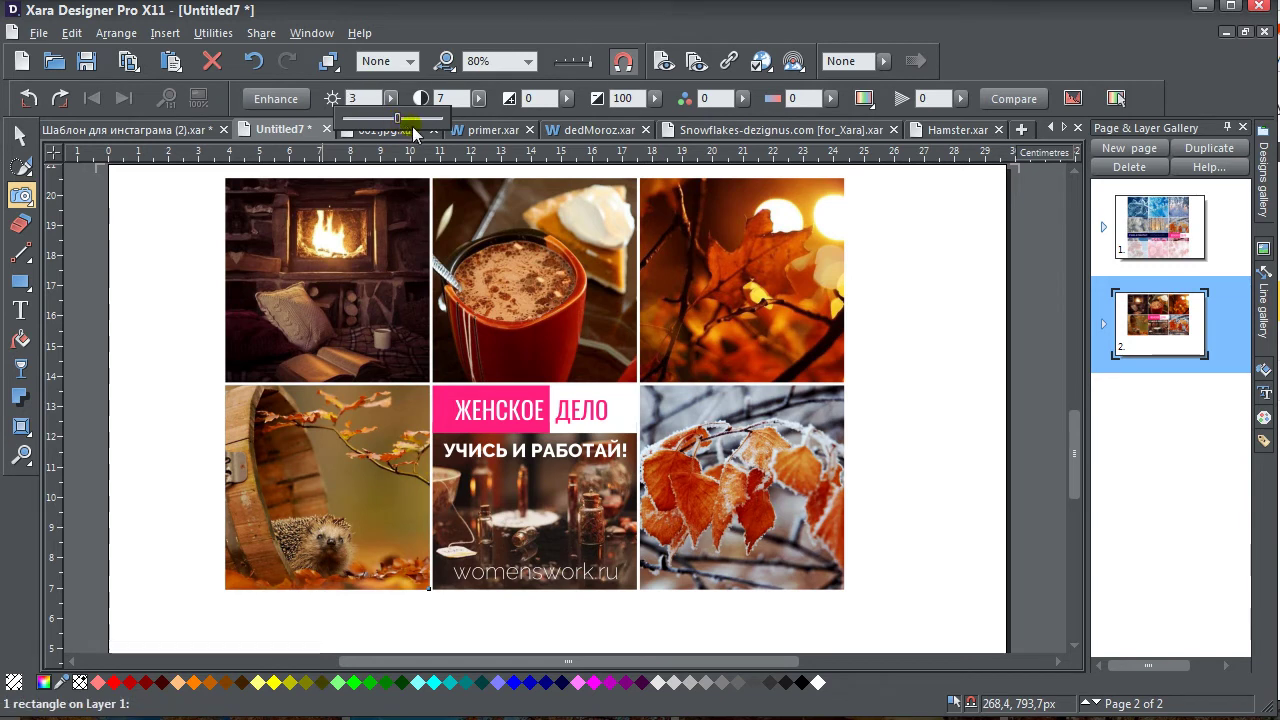
pyautogui.click(962, 99)
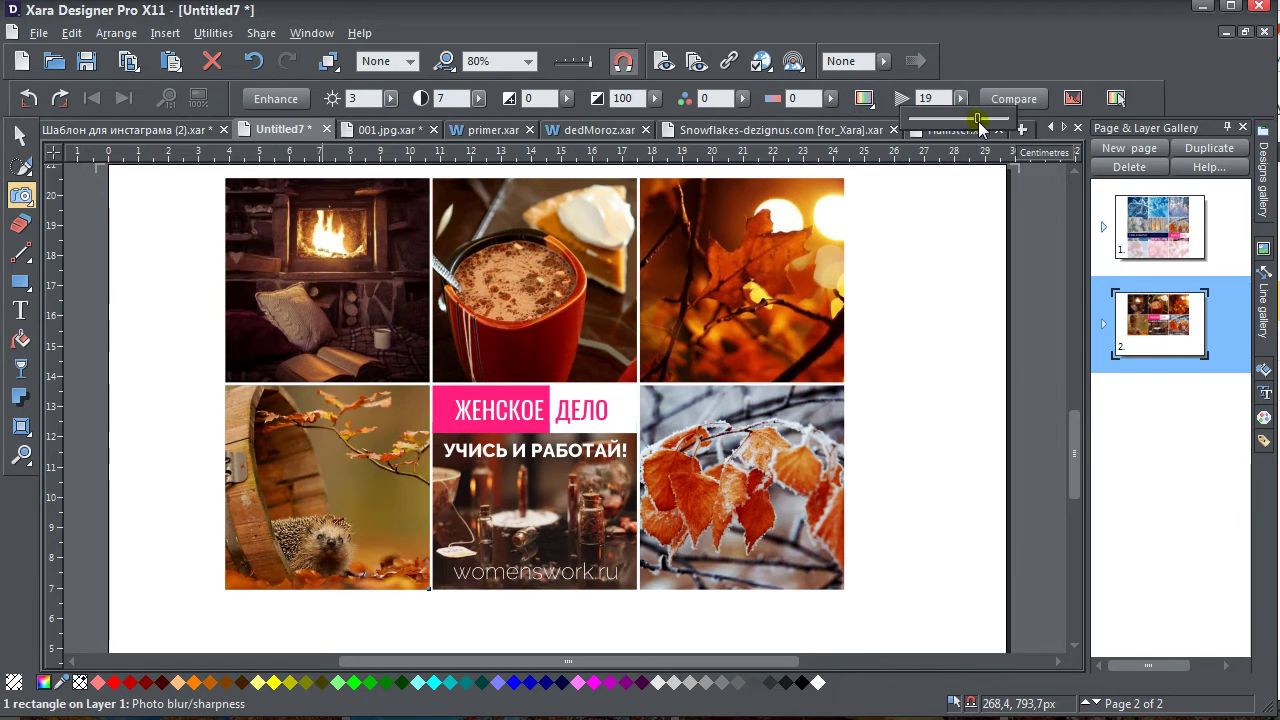
pyautogui.click(18, 137)
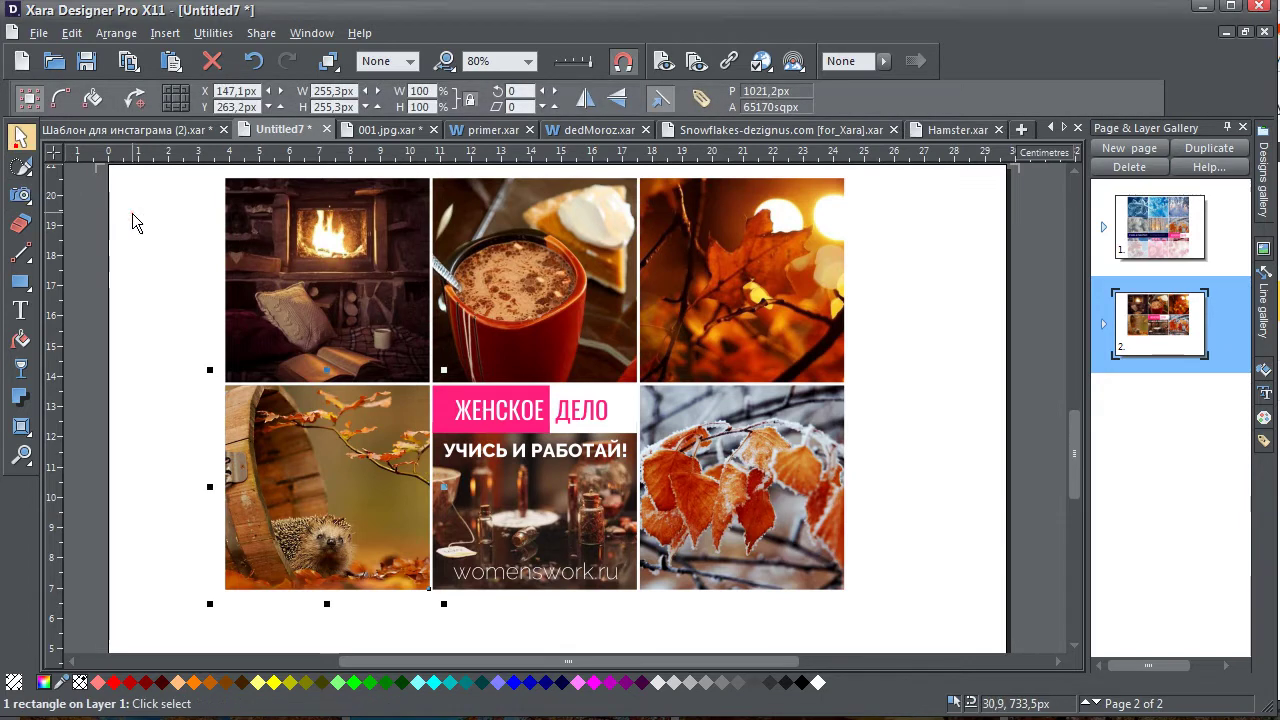
pyautogui.click(134, 212)
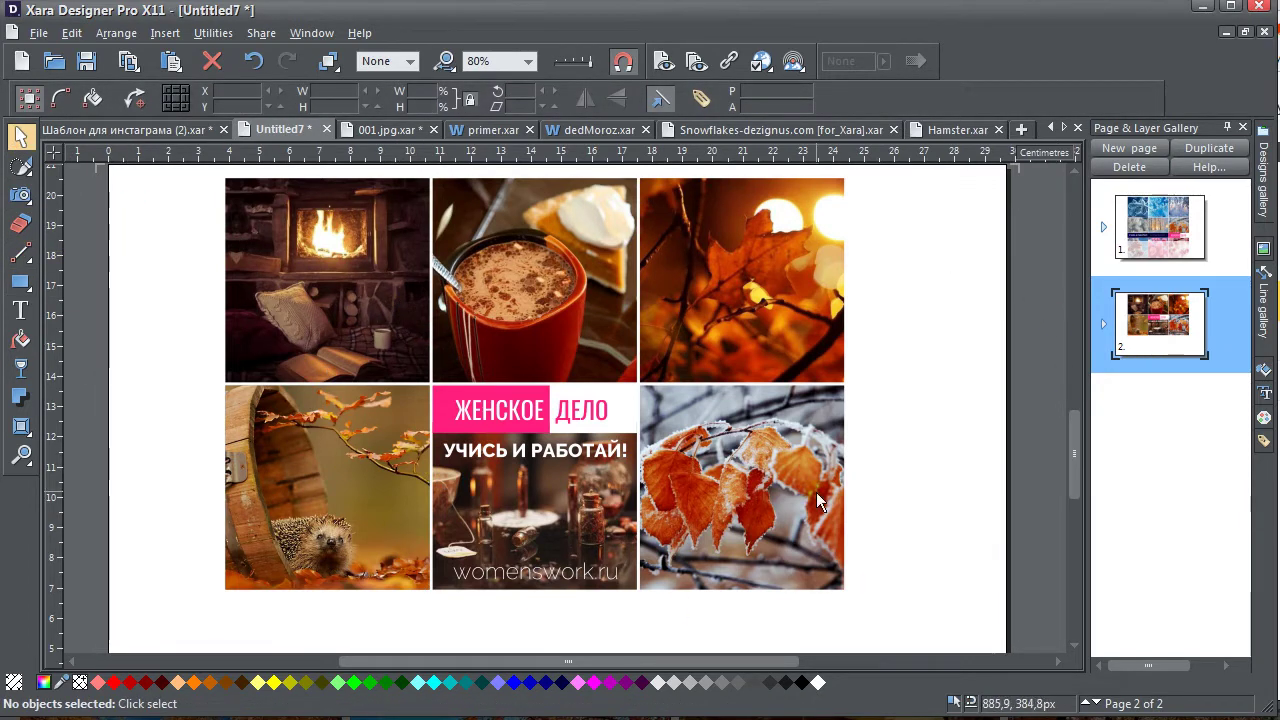
# Switch to the browser and preview further autumn pictures as a replacement for the frosted-leaves photo
pyautogui.click(752, 508)
pyautogui.hotkey('alt', 'Tab')
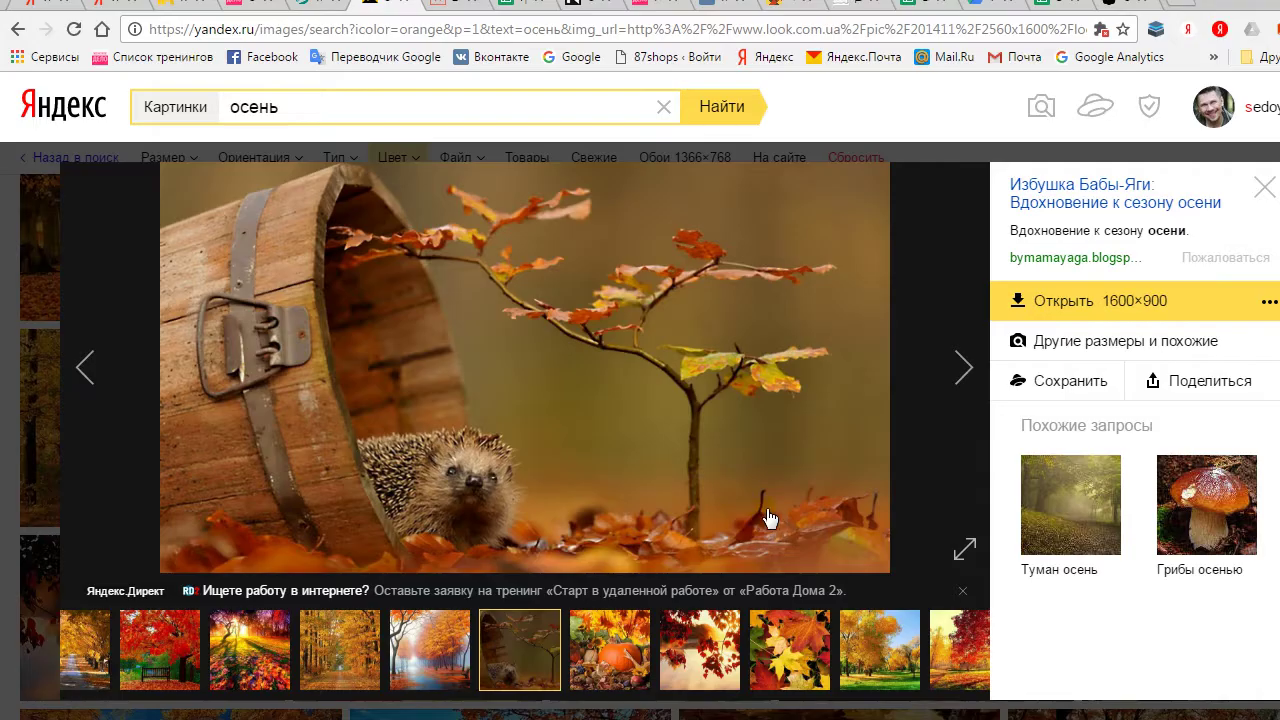
pyautogui.click(700, 650)
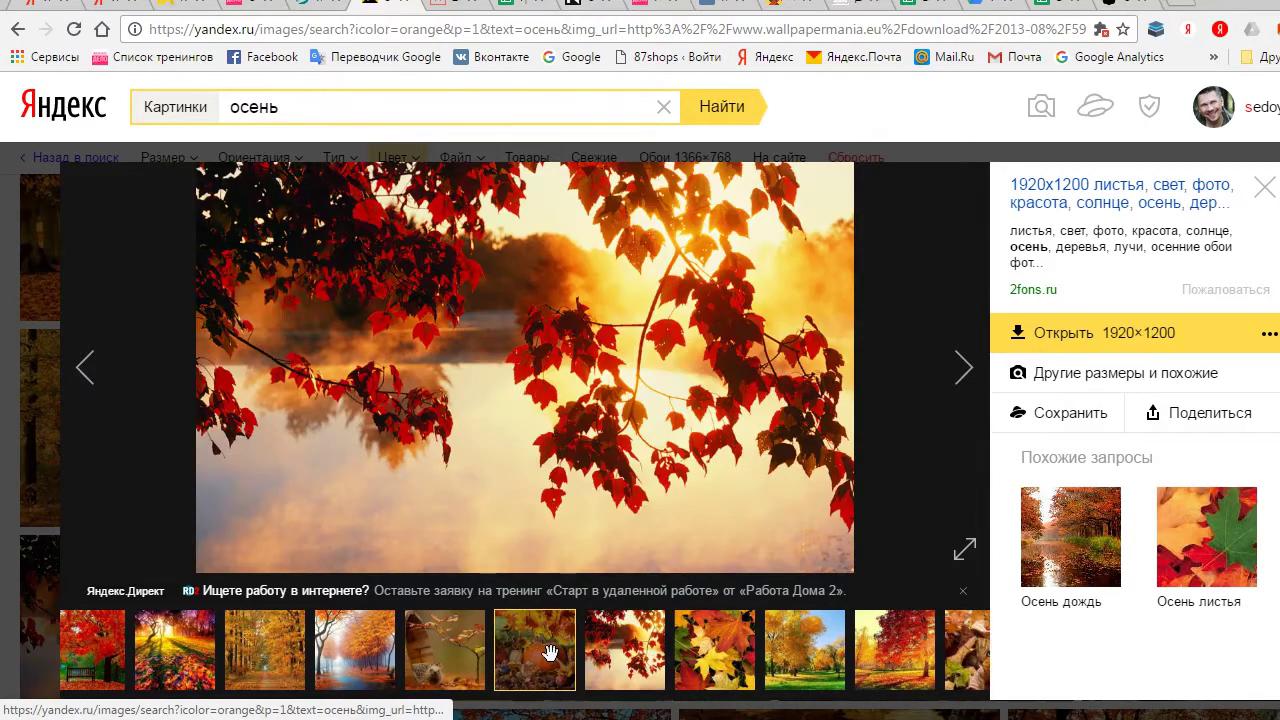
pyautogui.click(549, 652)
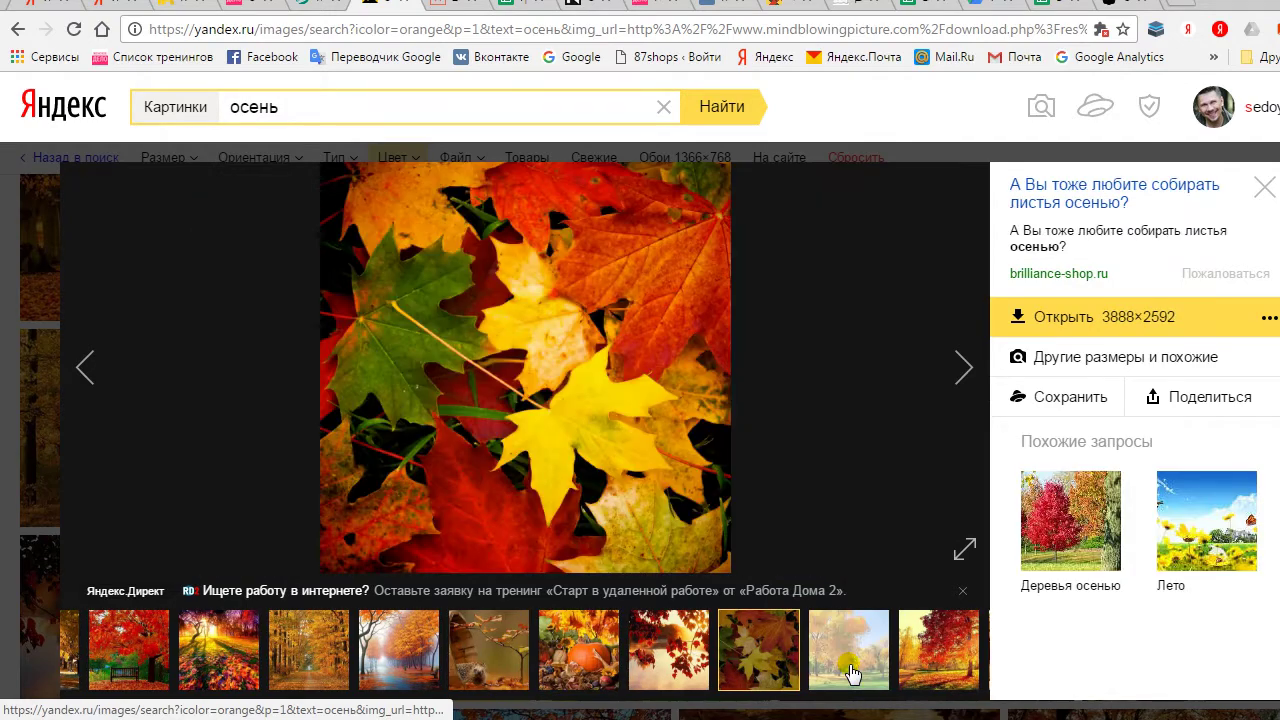
pyautogui.click(847, 662)
pyautogui.click(850, 666)
pyautogui.click(850, 662)
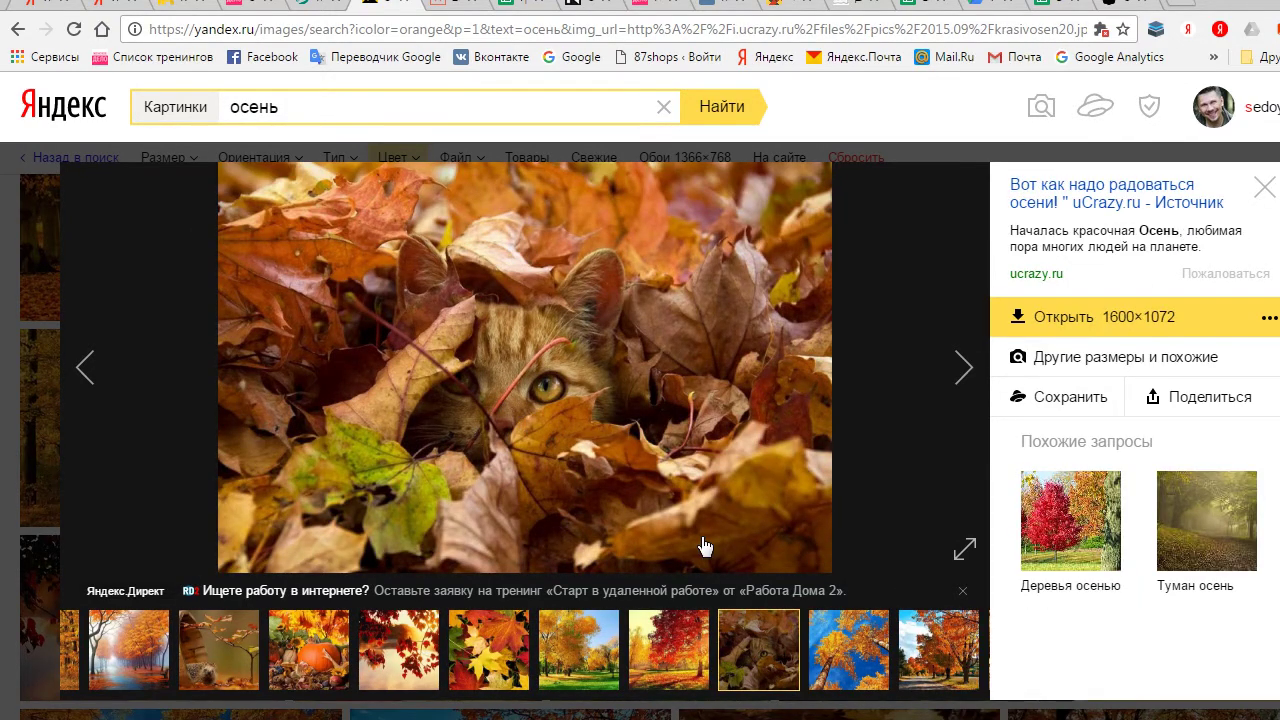
# Return to the autumn image results, open the picture of maple leaves floating on dark water and copy the image
pyautogui.press('Escape')
pyautogui.scroll(-6, 621, 454)
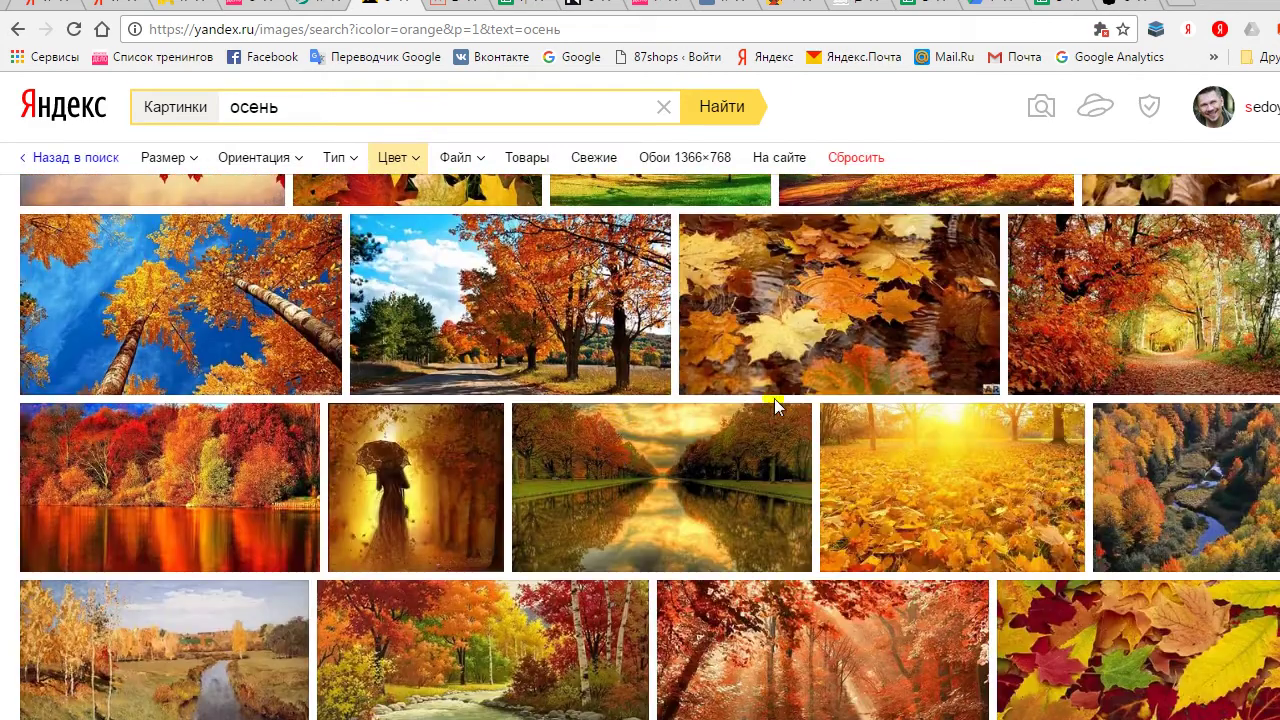
pyautogui.click(866, 300)
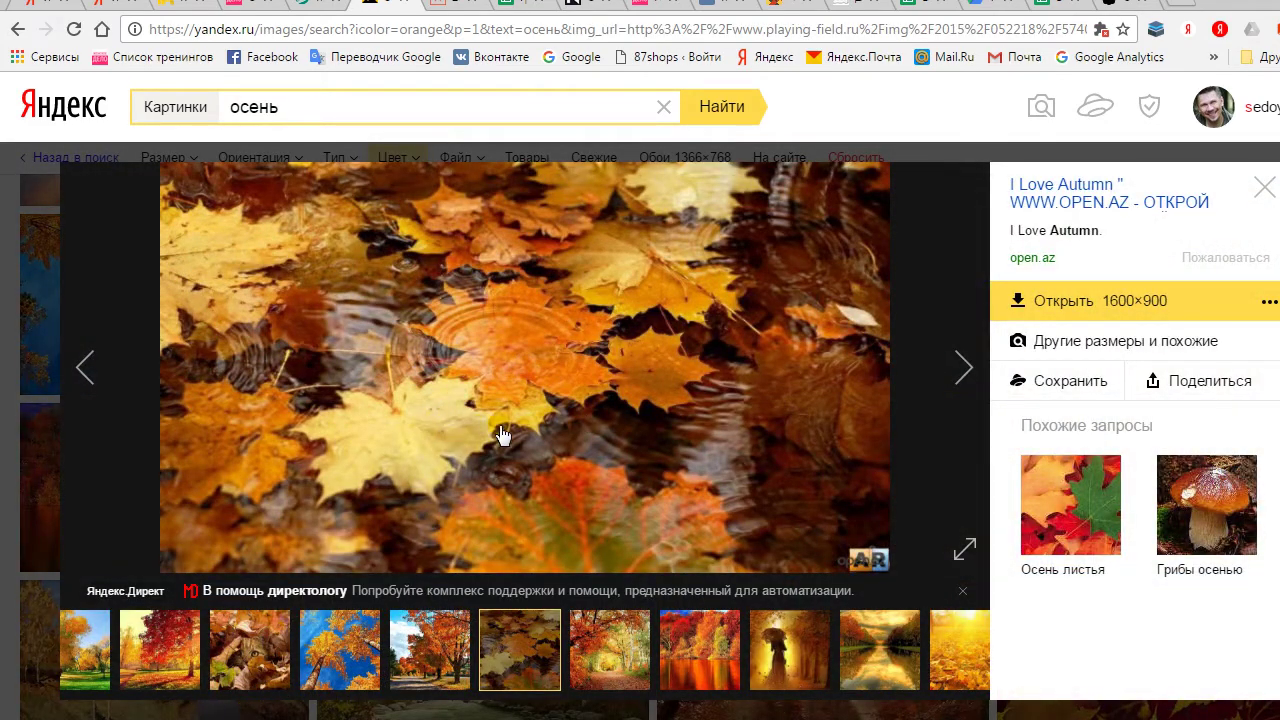
pyautogui.rightClick(534, 364)
pyautogui.click(620, 420)
# Switch to Xara Designer Pro, paste the floating-leaves picture into the document and delete the pasted photo
pyautogui.hotkey('alt', 'Tab')
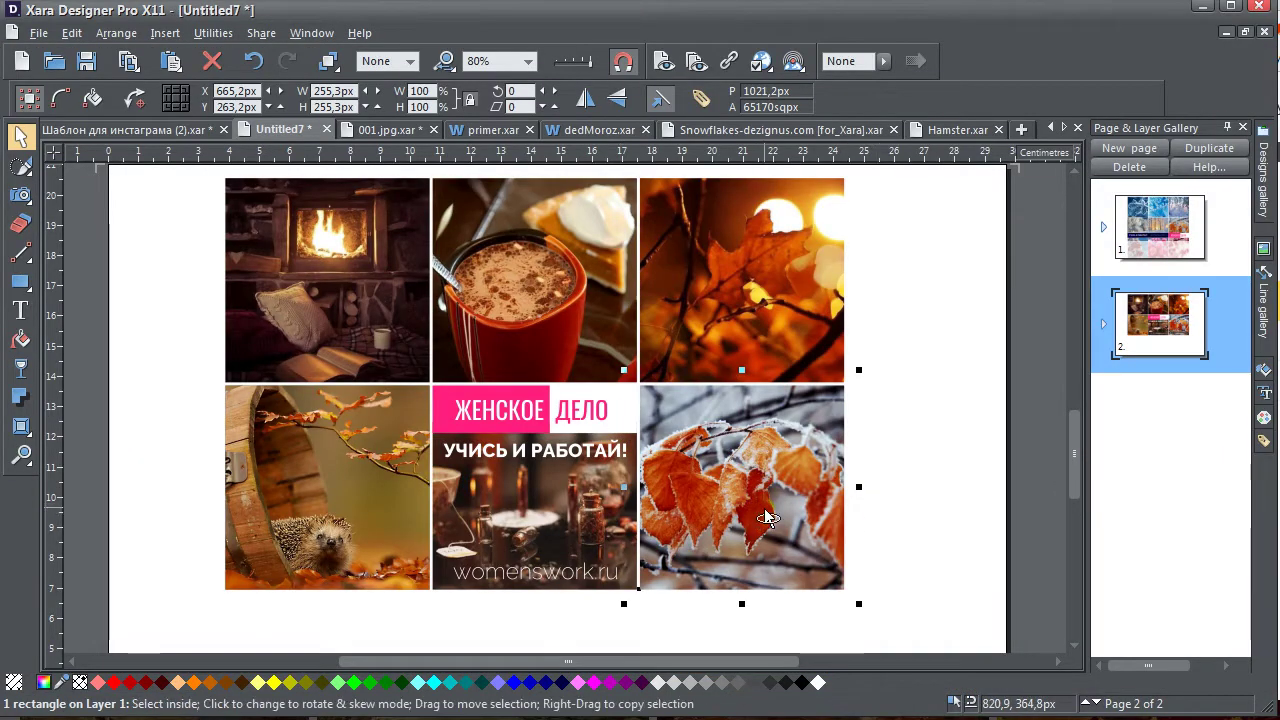
pyautogui.hotkey('ctrl', 'v')
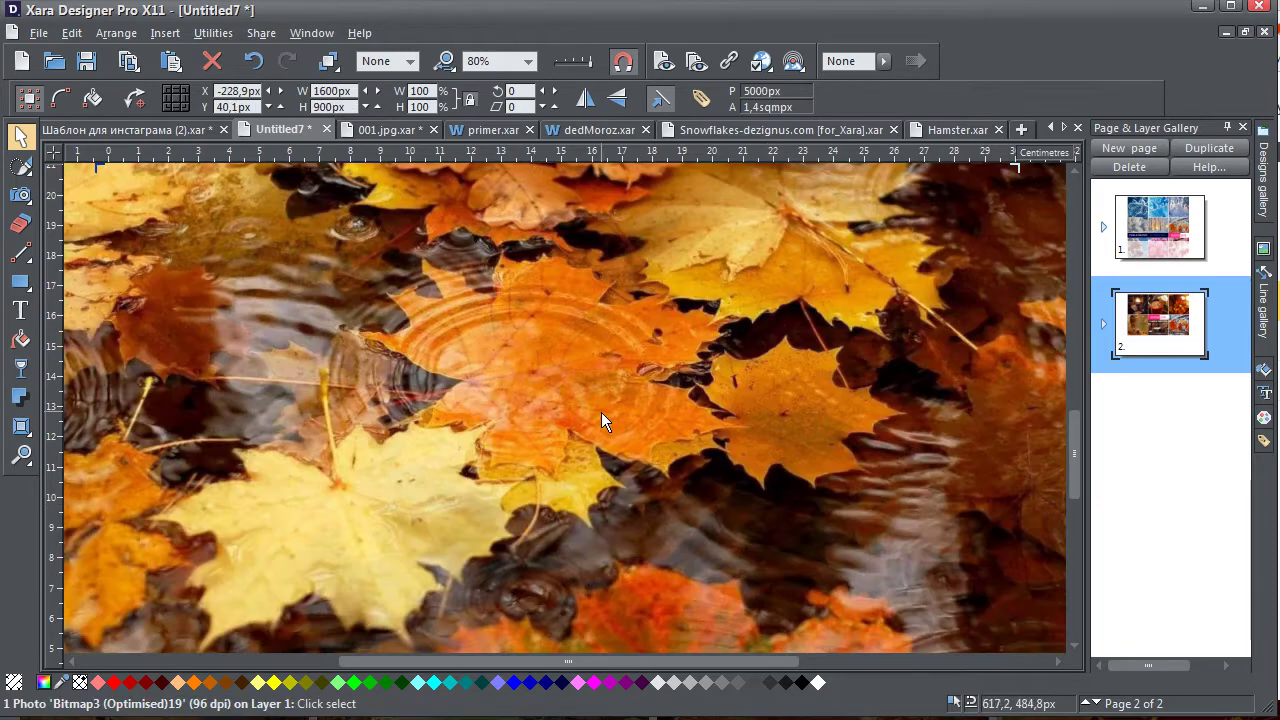
pyautogui.press('Delete')
# Replace the frosted-leaves photo's bitmap fill with the picture of maple leaves floating on water
pyautogui.click(766, 496)
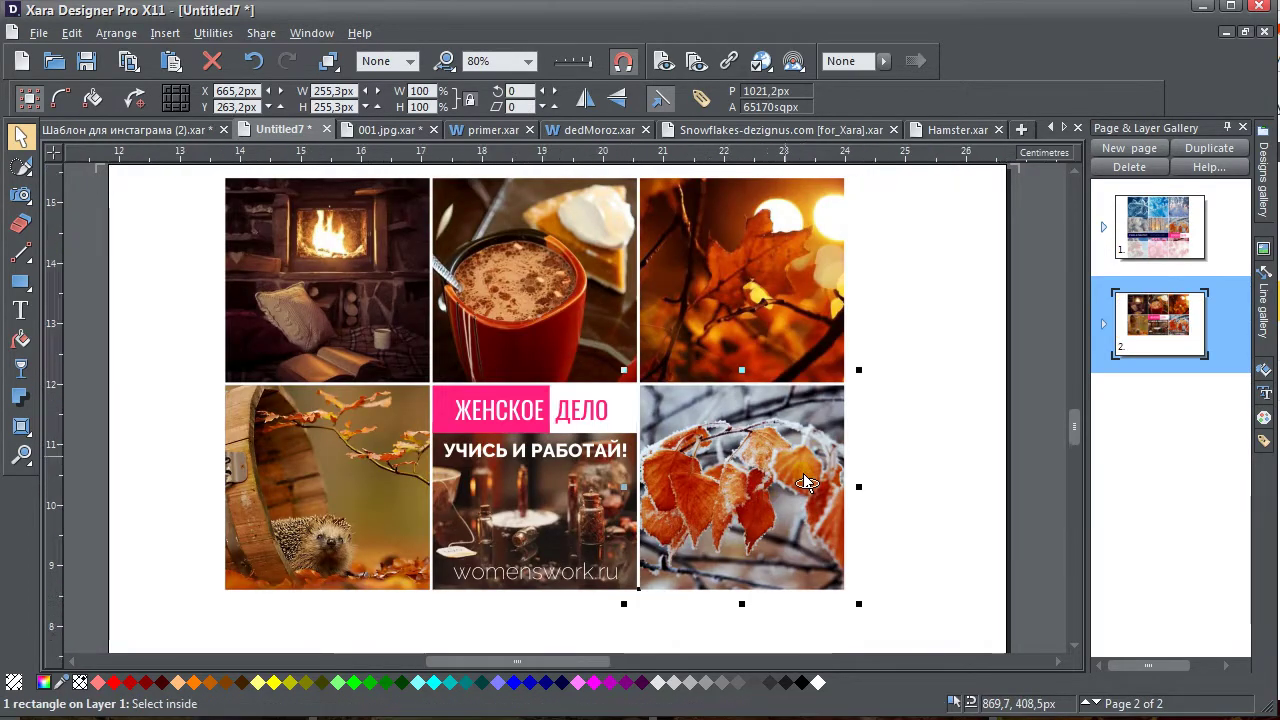
pyautogui.scroll(3, 770, 480)
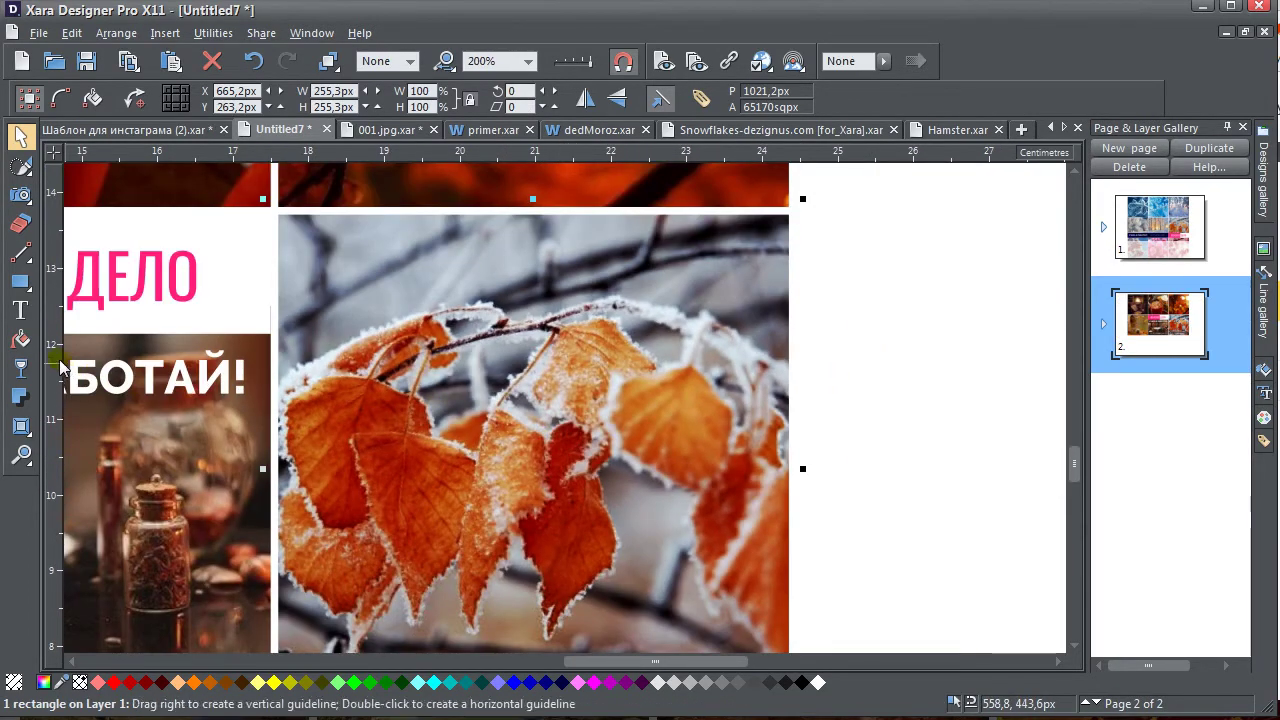
pyautogui.click(20, 340)
pyautogui.click(388, 100)
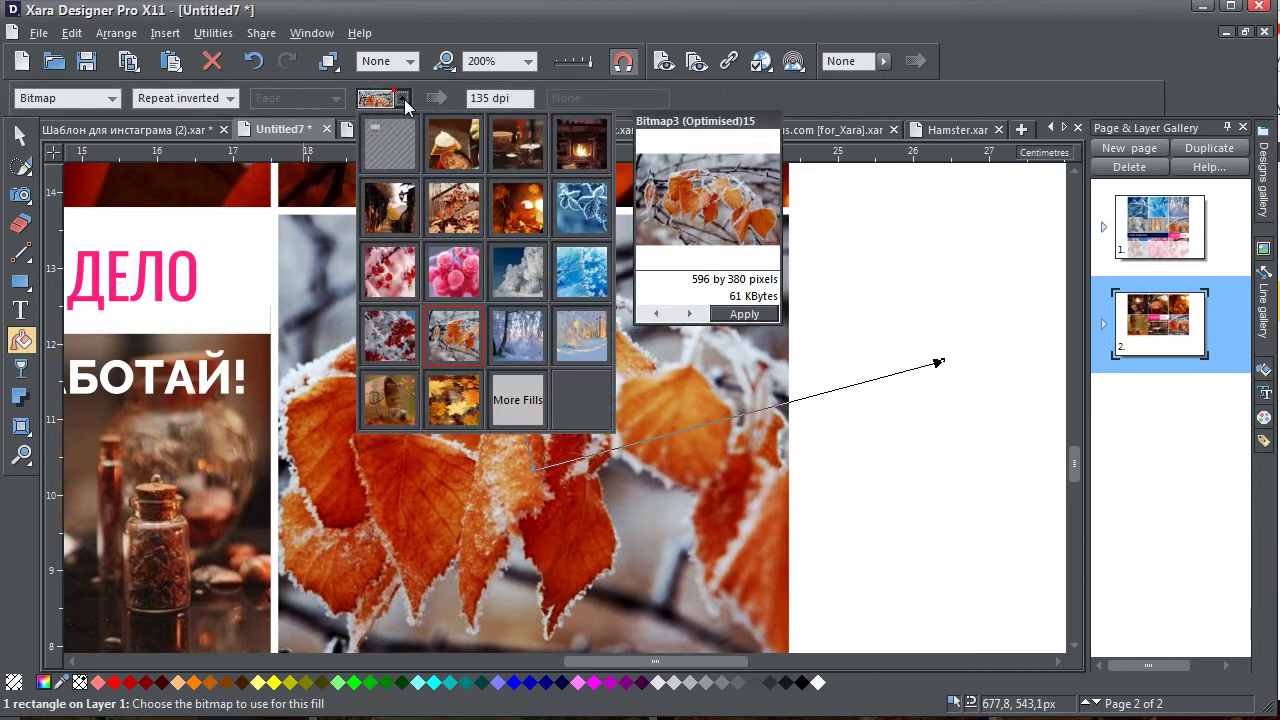
pyautogui.click(474, 406)
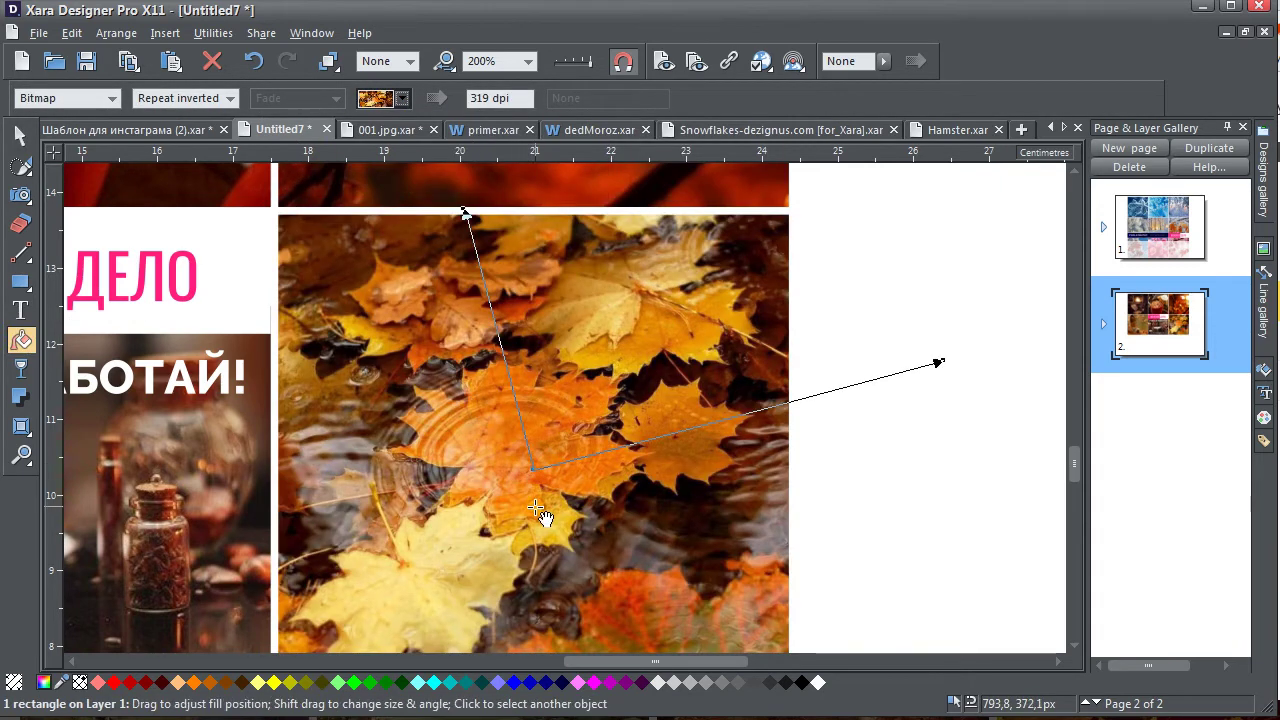
# Reposition and level the floating-leaves fill inside its square, then clear the selection
pyautogui.scroll(-2, 545, 520)
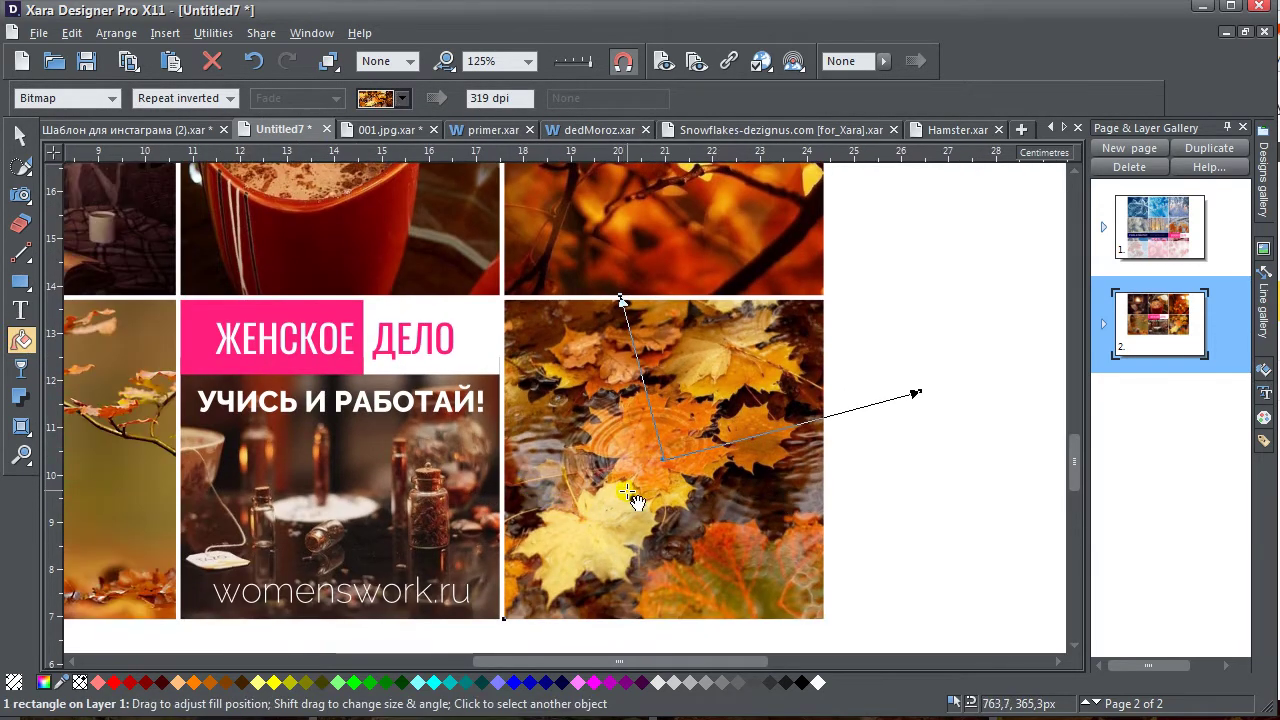
pyautogui.moveTo(632, 500); pyautogui.dragTo(931, 420)
pyautogui.moveTo(777, 508); pyautogui.dragTo(788, 489)
pyautogui.moveTo(957, 386); pyautogui.dragTo(964, 506)
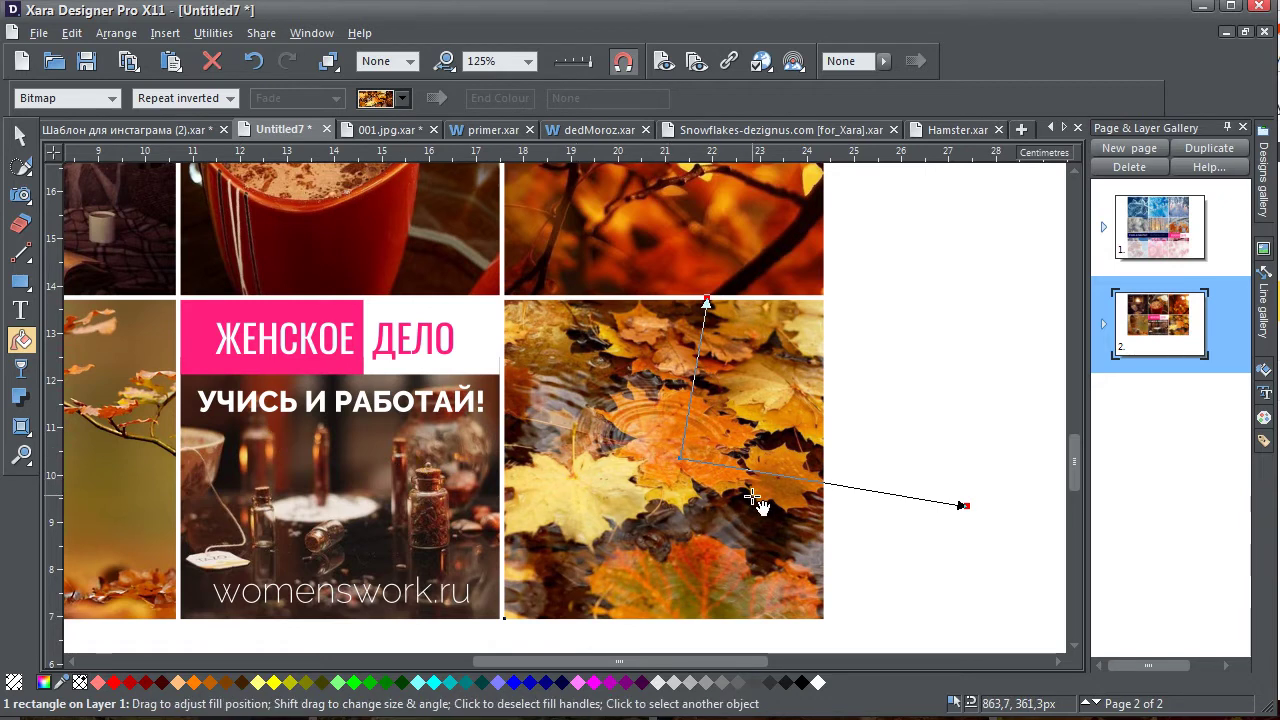
pyautogui.moveTo(966, 509); pyautogui.dragTo(982, 461)
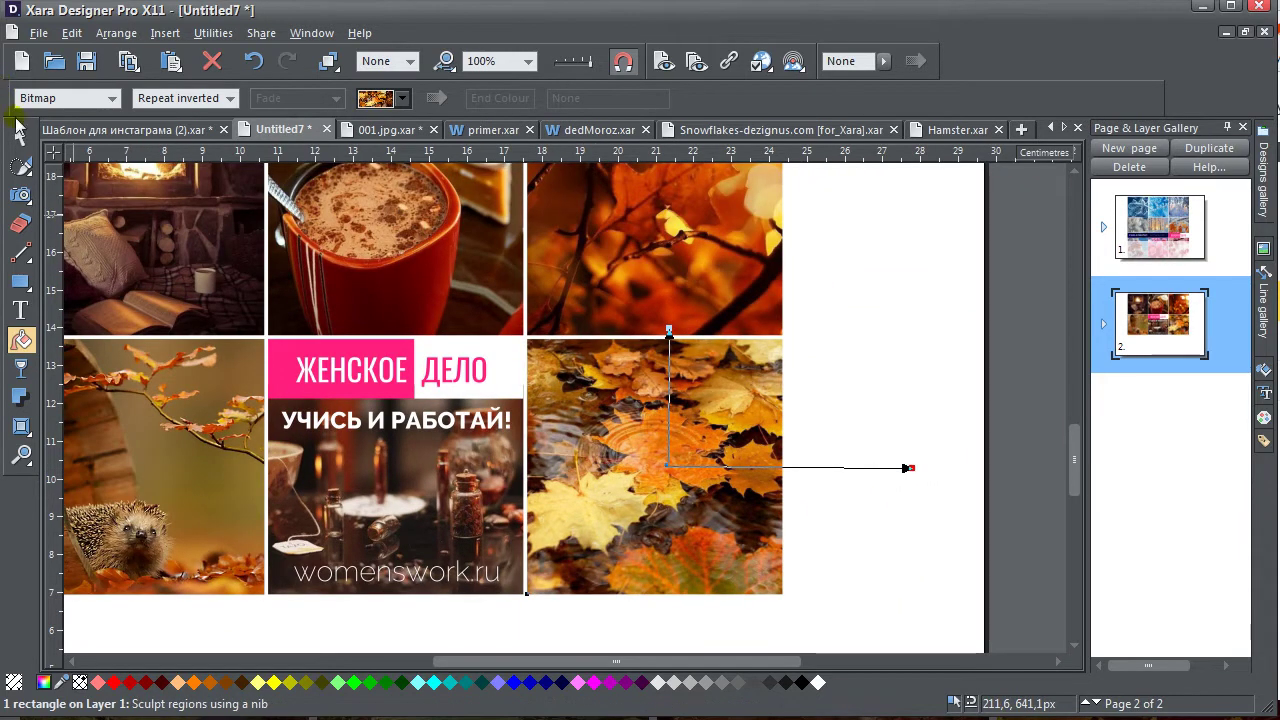
pyautogui.click(20, 134)
pyautogui.hscroll(-3, 568, 395)
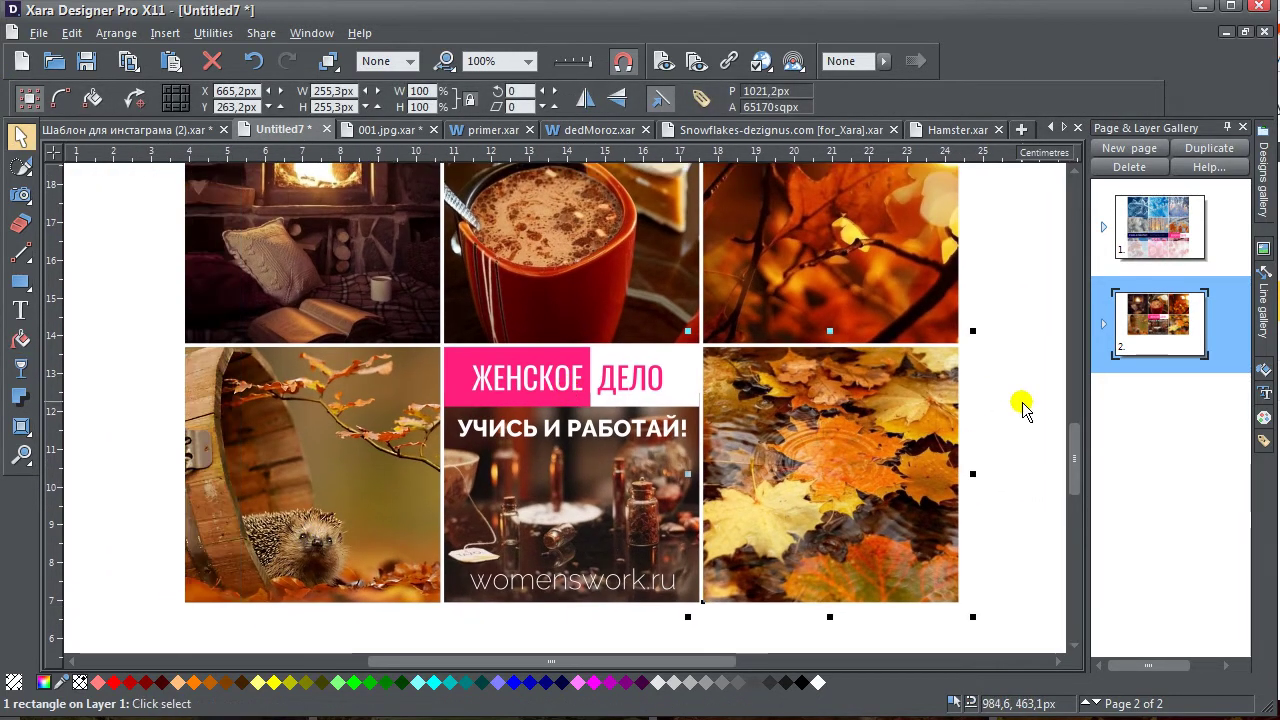
pyautogui.click(992, 479)
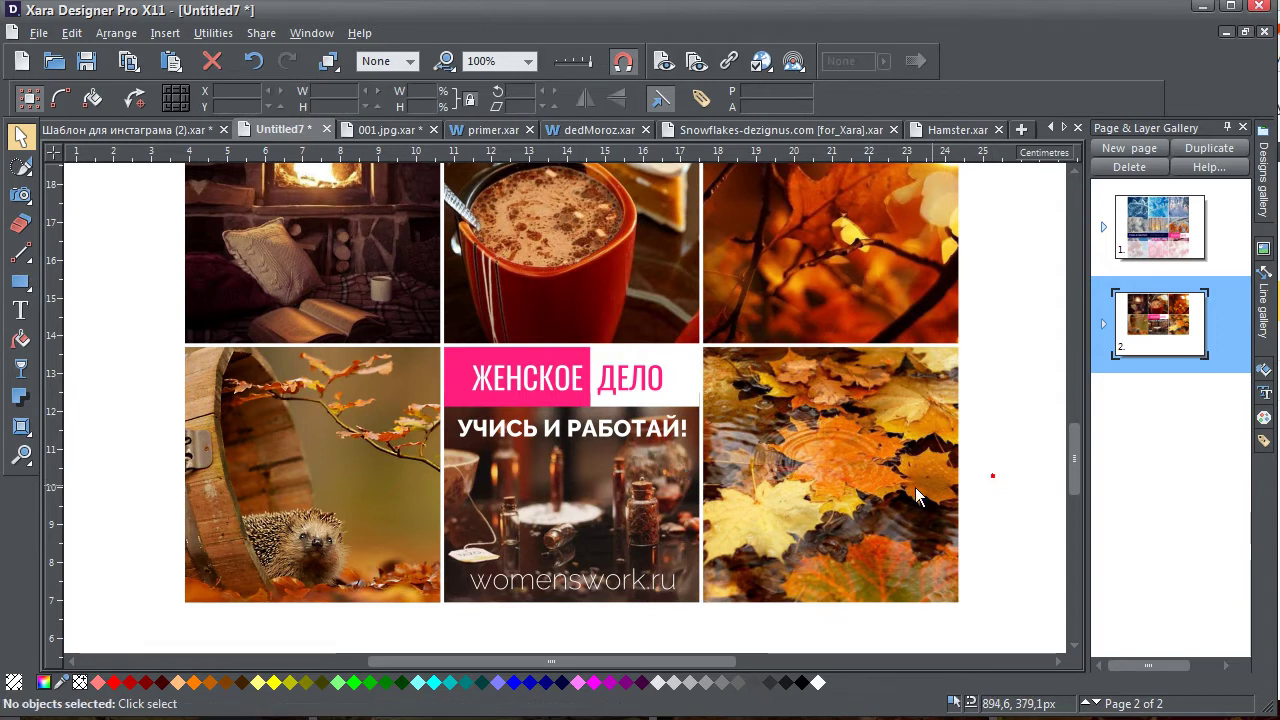
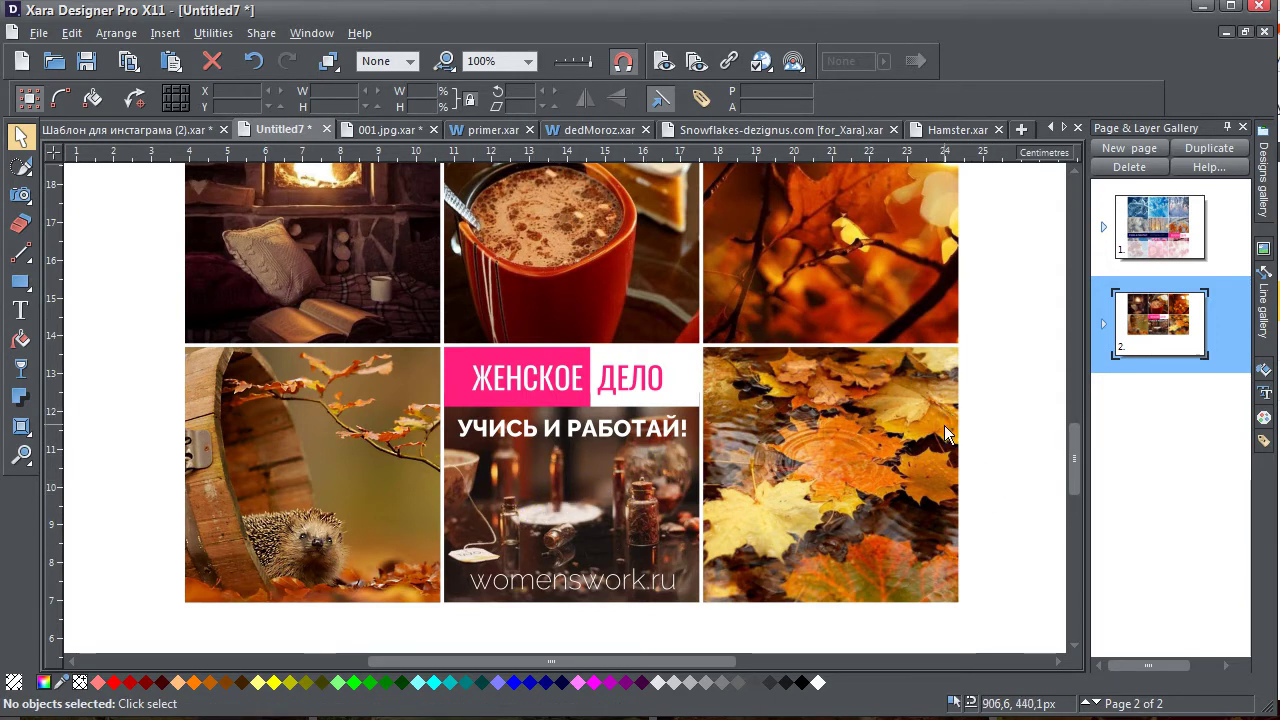
# Flip the glowing maple leaf photo in the collage's upper row horizontally
pyautogui.scroll(3, 771, 478)
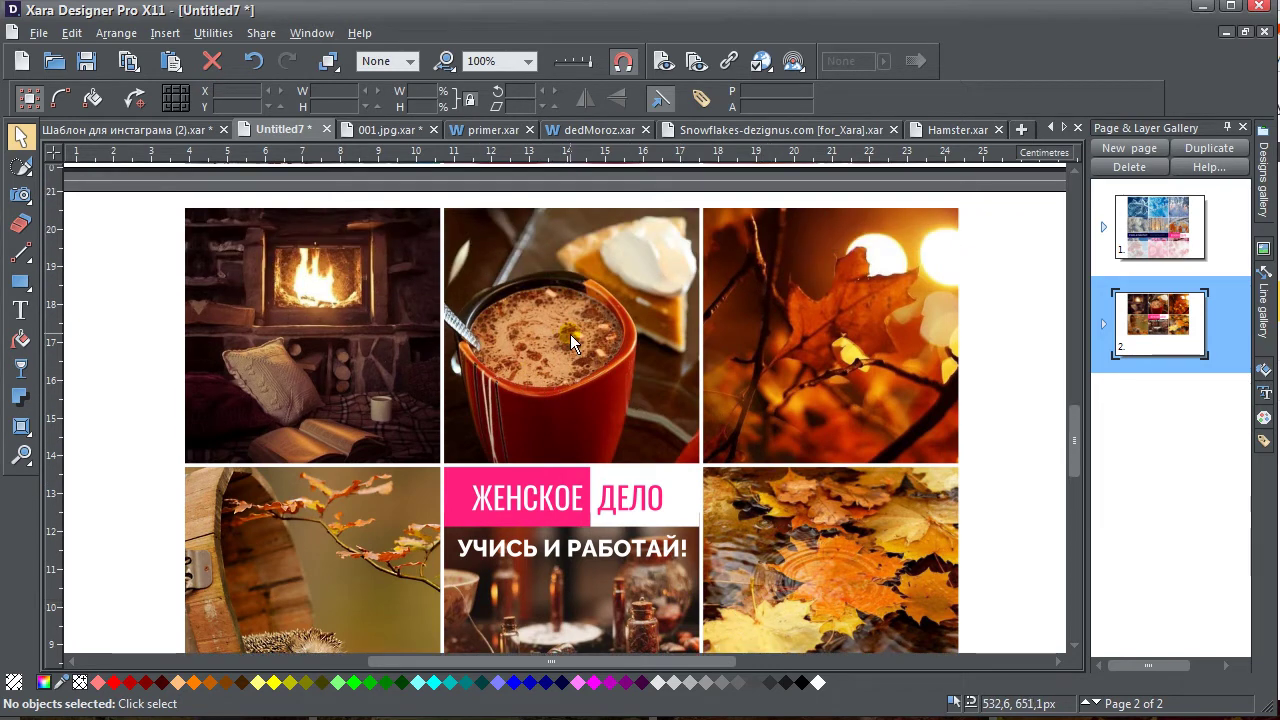
pyautogui.click(857, 295)
pyautogui.click(583, 99)
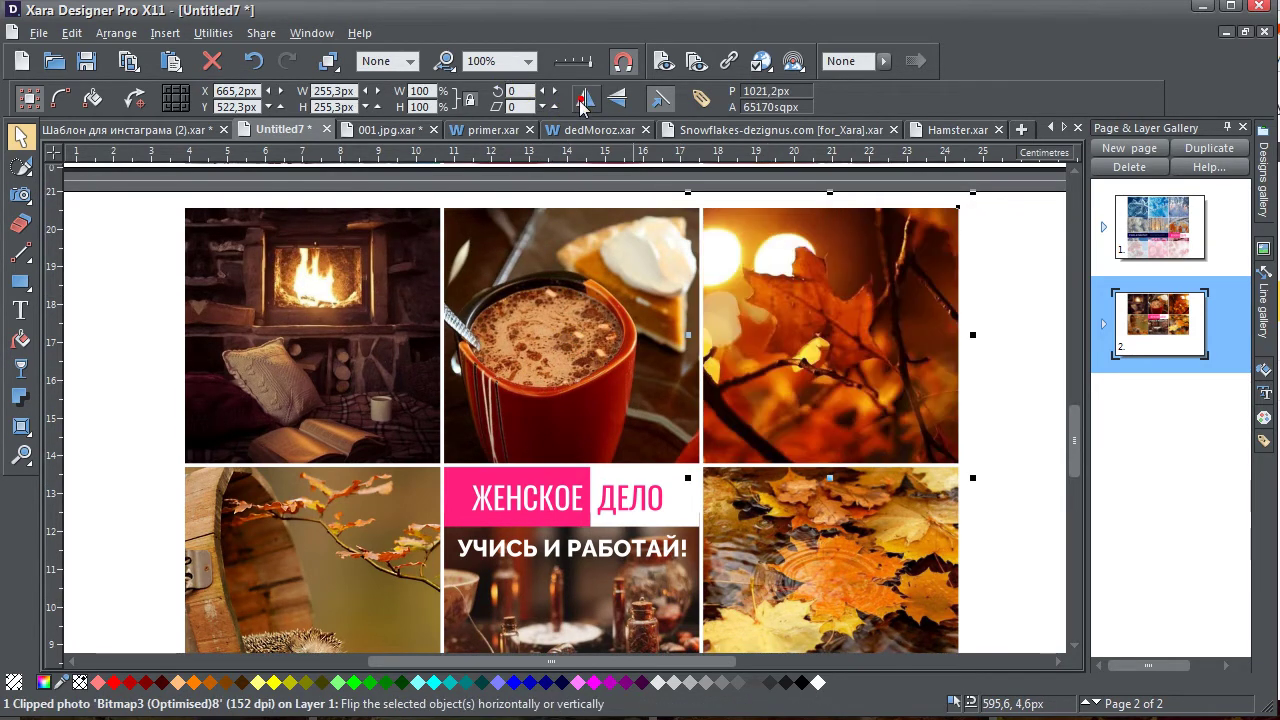
# Adjust the bitmap fills of the cocoa mug and glowing maple leaf photos, centring the mug in its square, and clear the selection
pyautogui.click(651, 334)
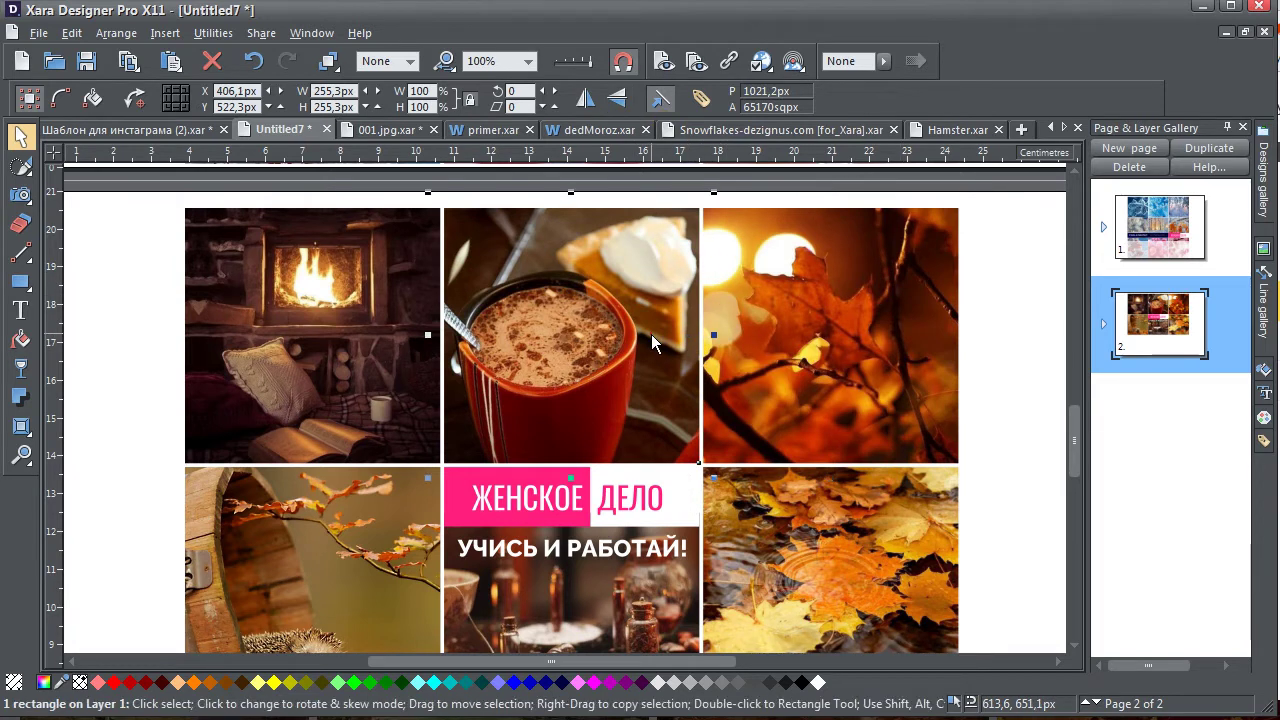
pyautogui.click(20, 340)
pyautogui.moveTo(483, 365); pyautogui.dragTo(523, 363)
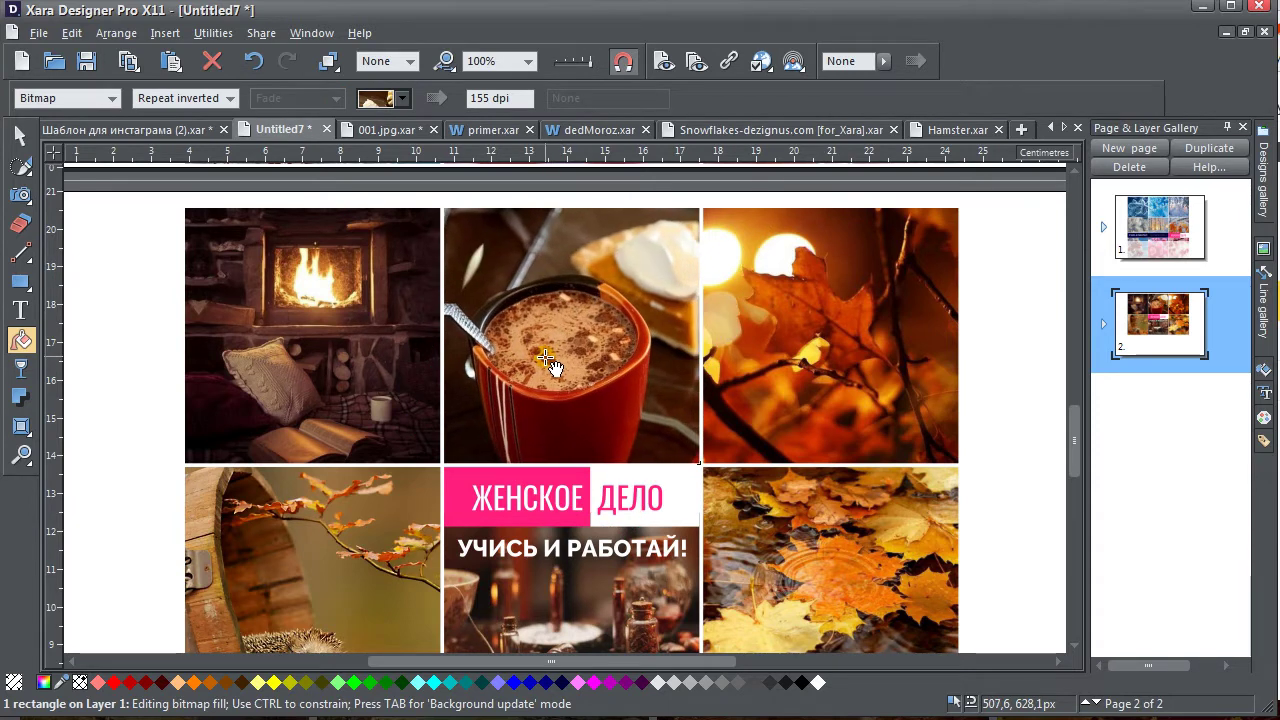
pyautogui.click(814, 337)
pyautogui.moveTo(716, 334); pyautogui.dragTo(569, 371)
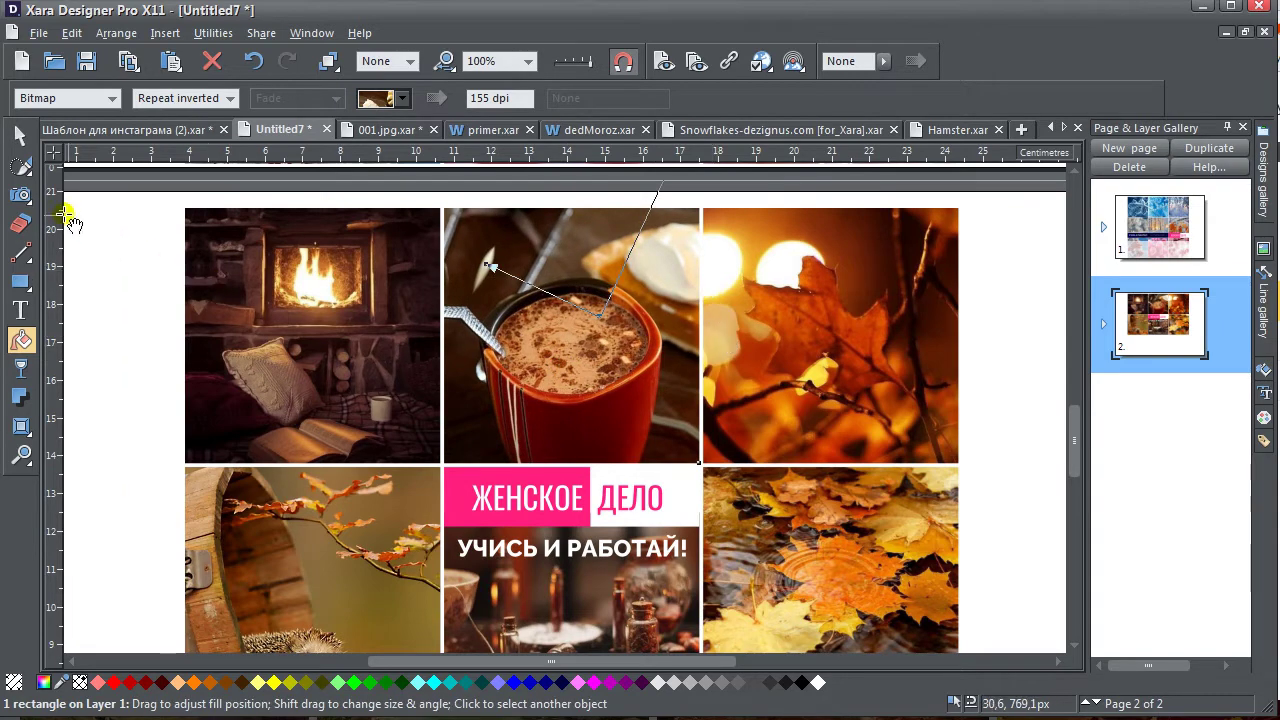
pyautogui.click(20, 134)
pyautogui.click(103, 234)
pyautogui.scroll(1, 665, 310)
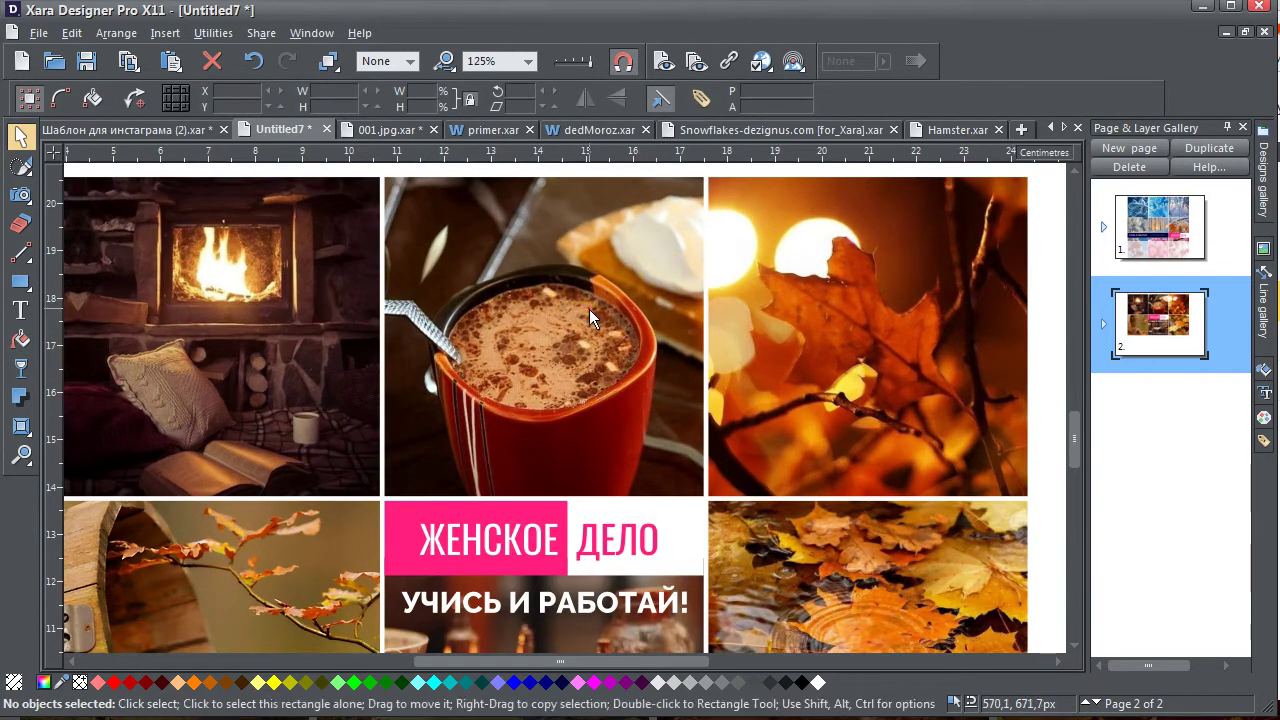
# Shift and slightly enlarge the cocoa mug fill to show more of the pie behind it, then clear the selection
pyautogui.click(589, 309)
pyautogui.click(20, 340)
pyautogui.moveTo(445, 358); pyautogui.dragTo(612, 359)
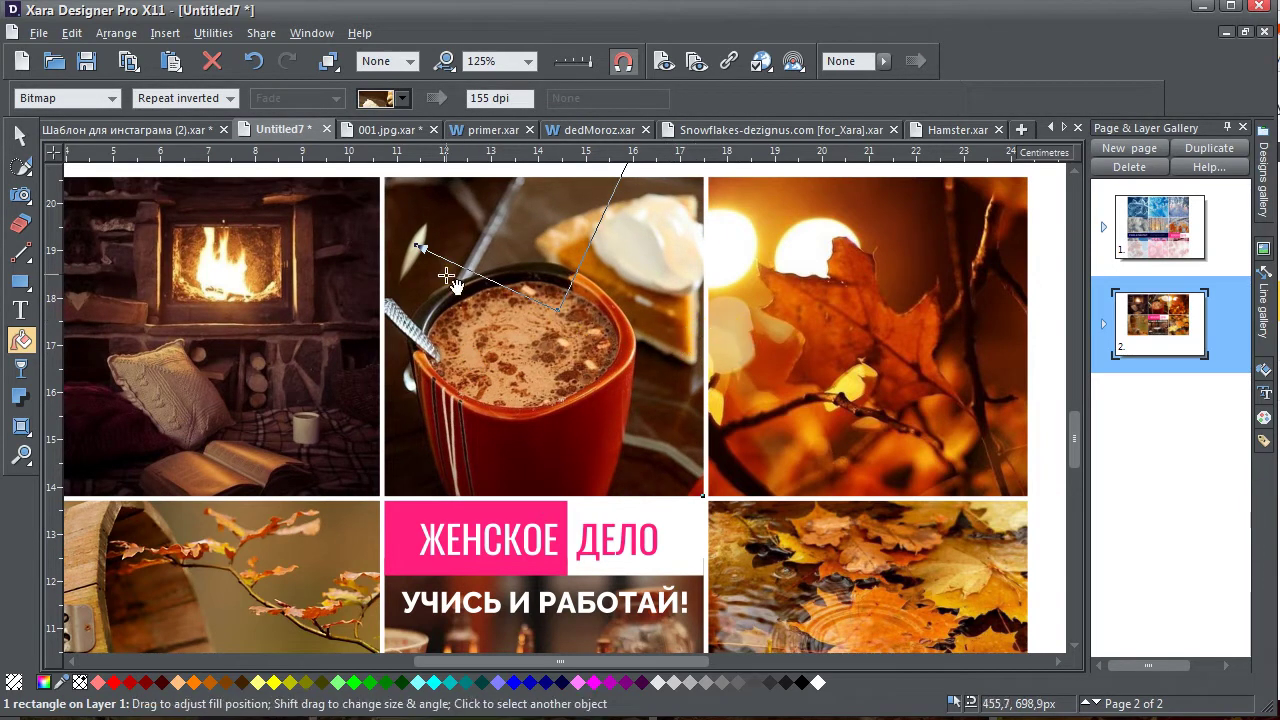
pyautogui.moveTo(420, 251); pyautogui.dragTo(522, 338)
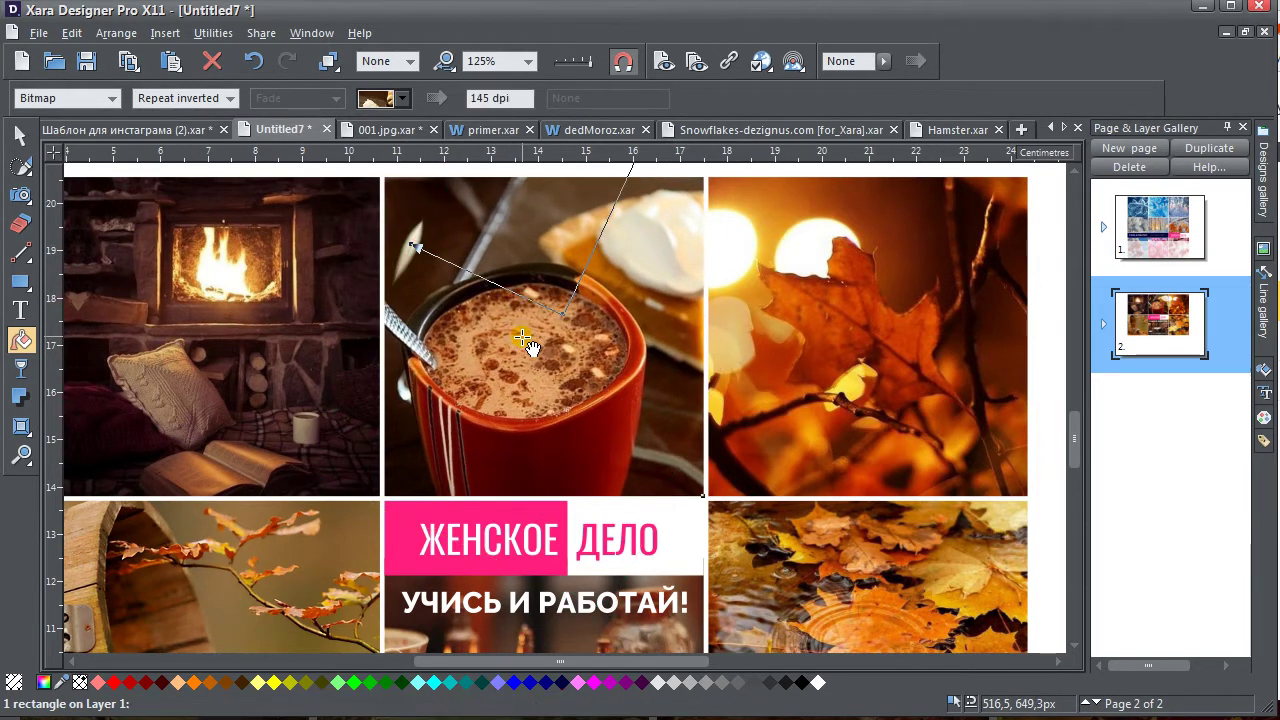
pyautogui.scroll(-1, 755, 298)
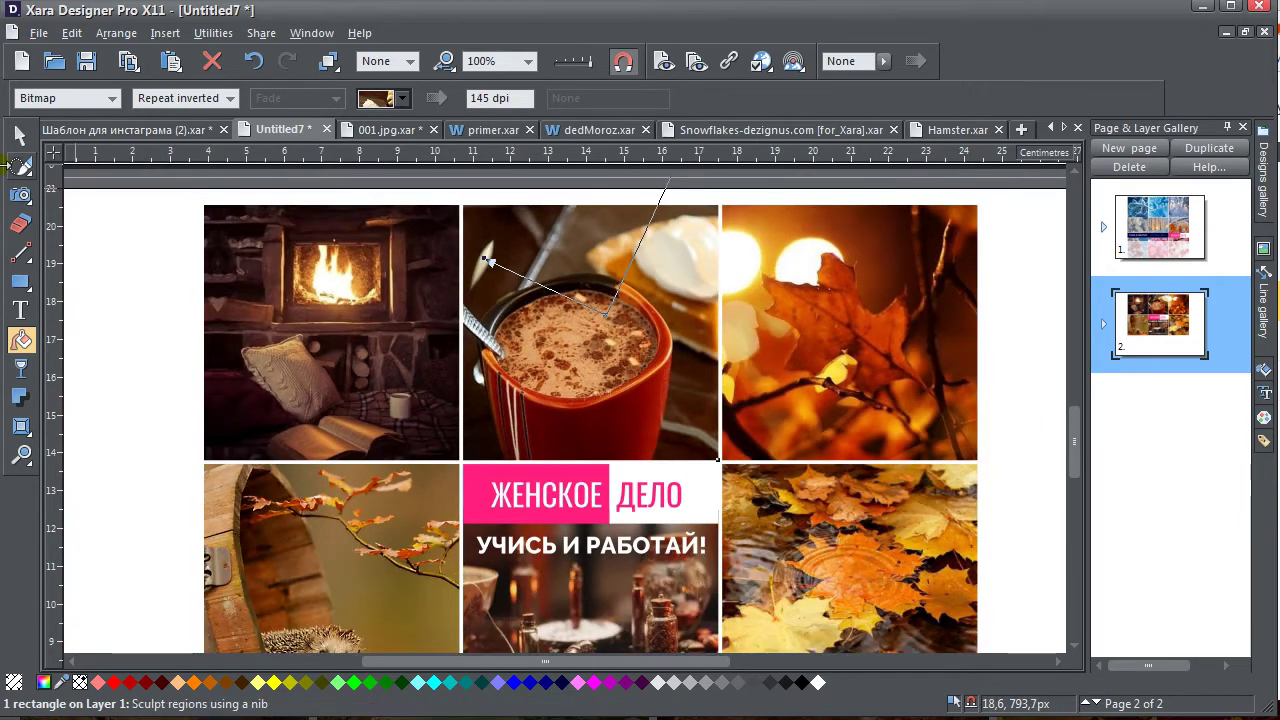
pyautogui.click(20, 134)
pyautogui.press('Escape')
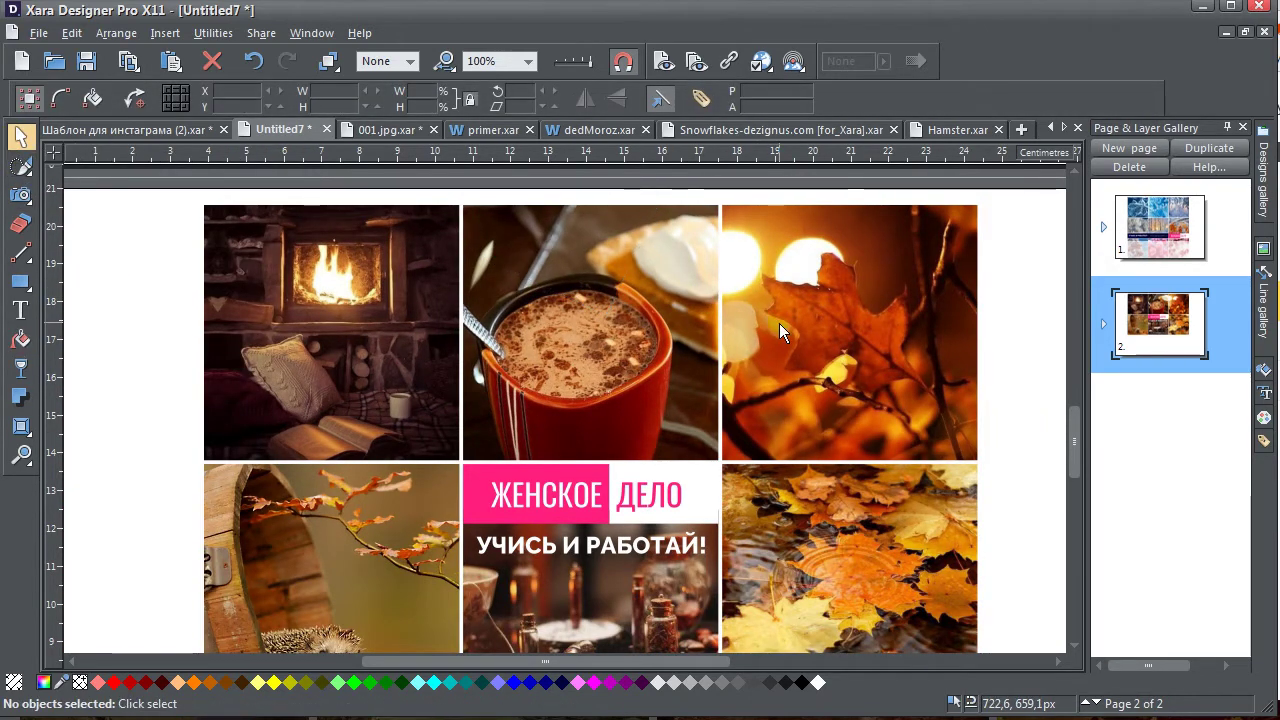
pyautogui.scroll(-2, 779, 323)
pyautogui.scroll(1, 780, 353)
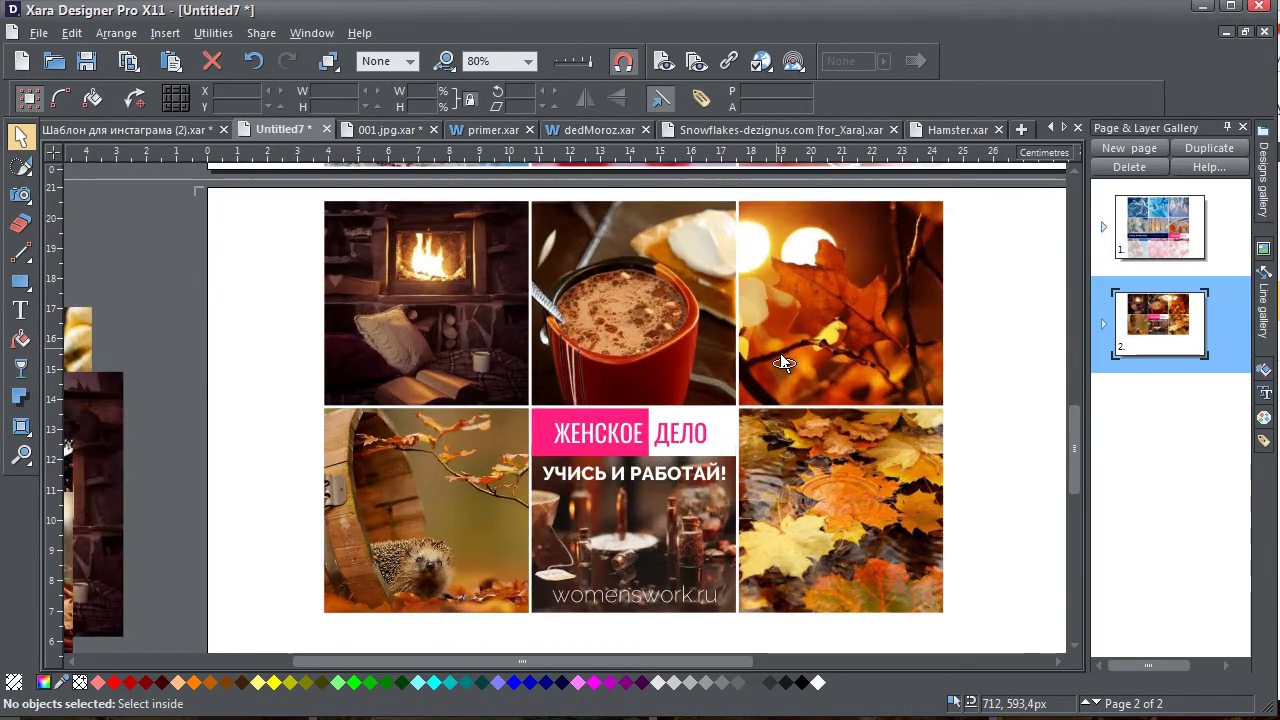
pyautogui.moveTo(780, 353); pyautogui.dragTo(727, 341)
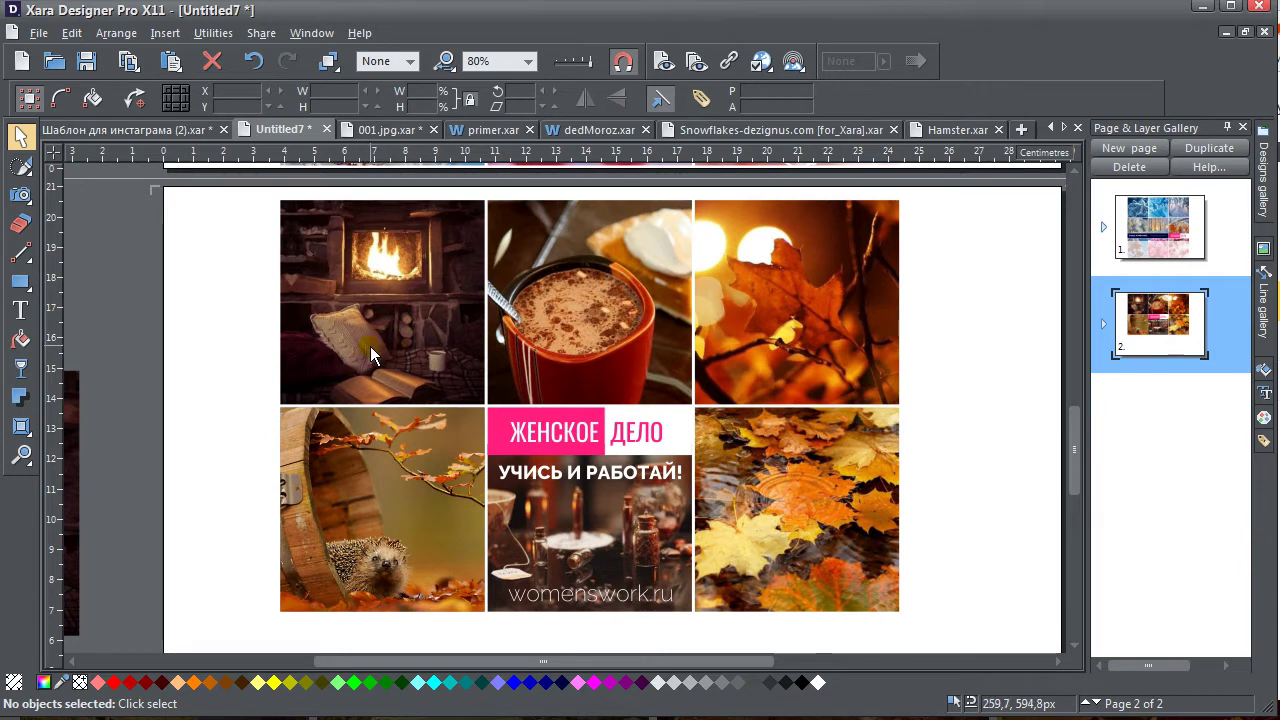
pyautogui.click(598, 537)
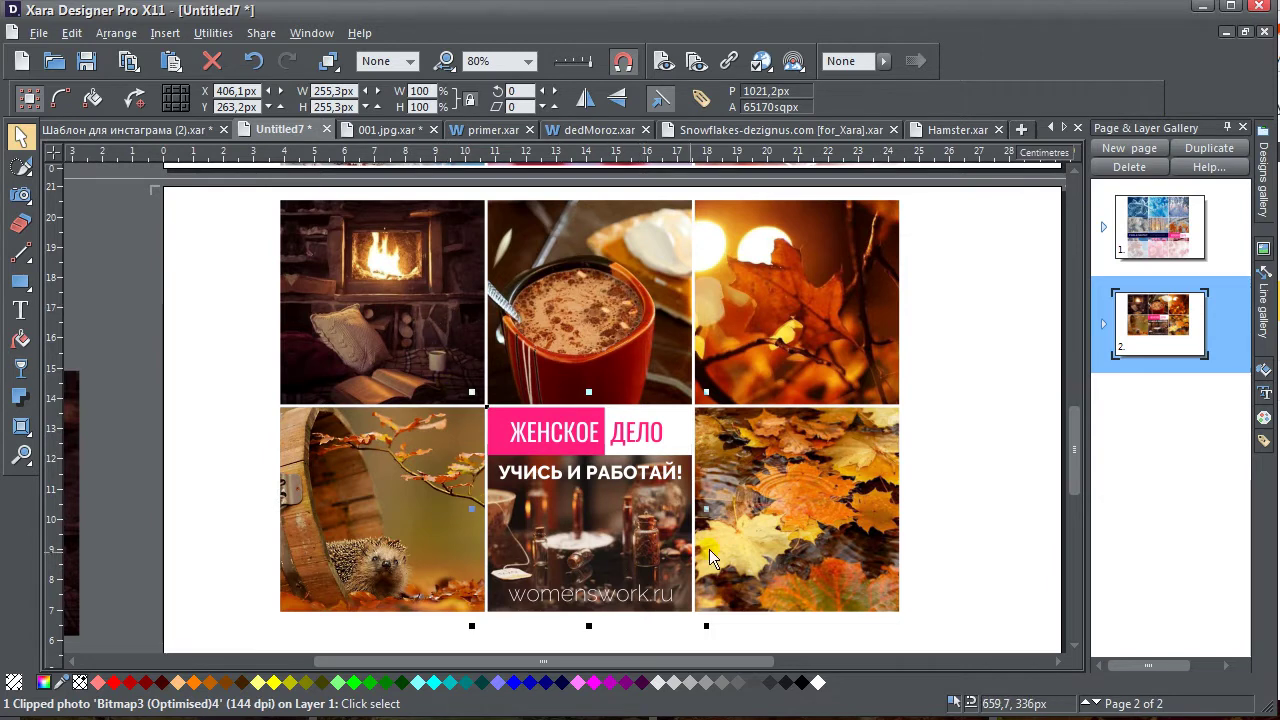
pyautogui.click(988, 400)
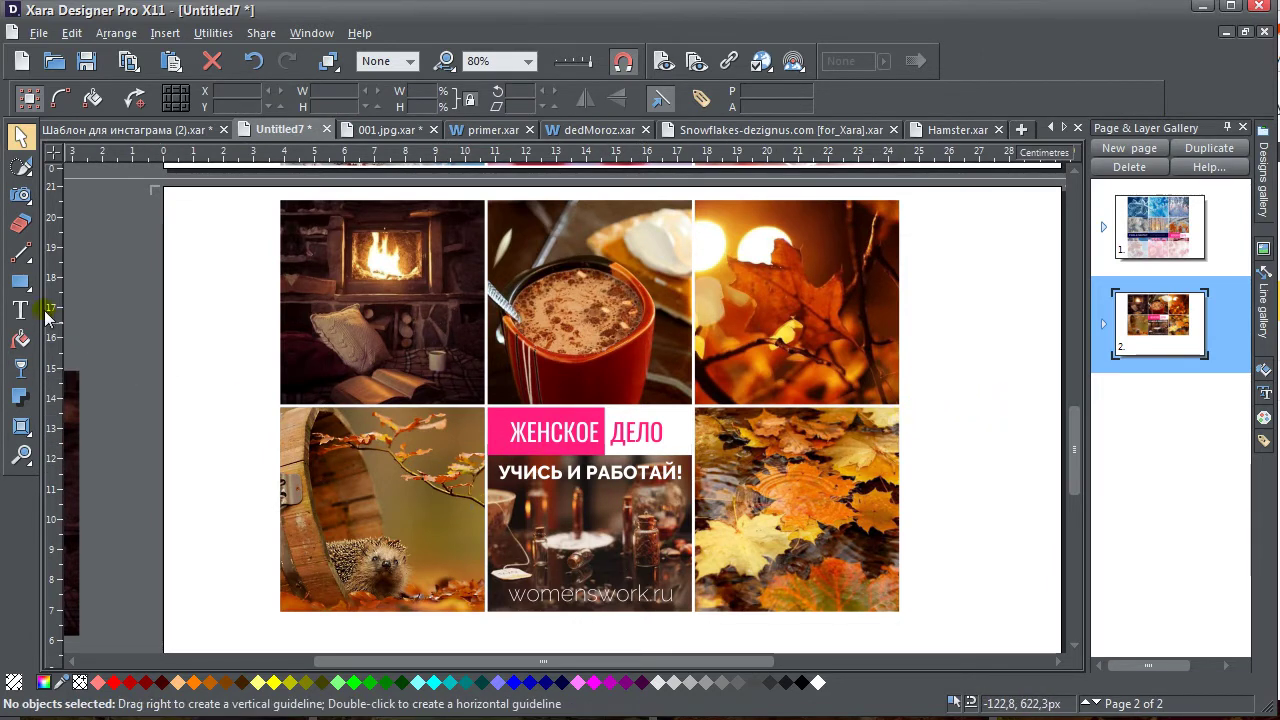
# Draw an open multi-point line with the Shape Editor tool across the fireplace and cocoa mug photos in the upper row
pyautogui.moveTo(20, 252)
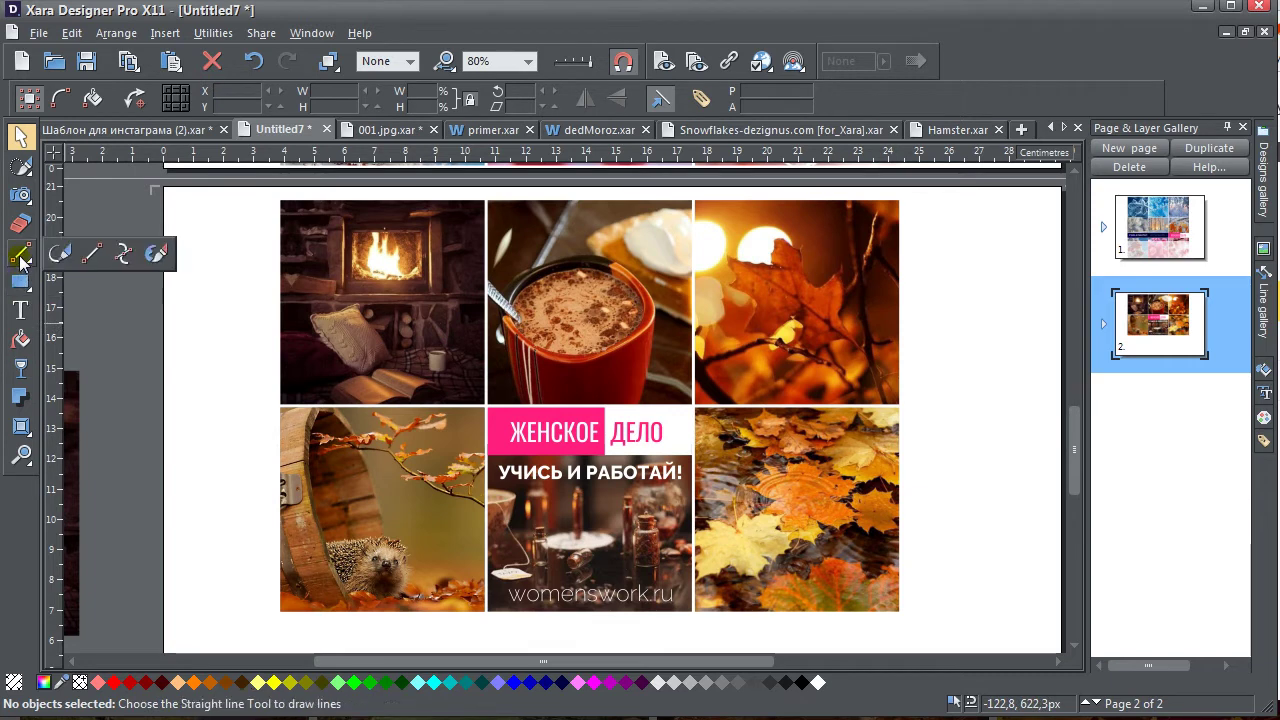
pyautogui.click(123, 253)
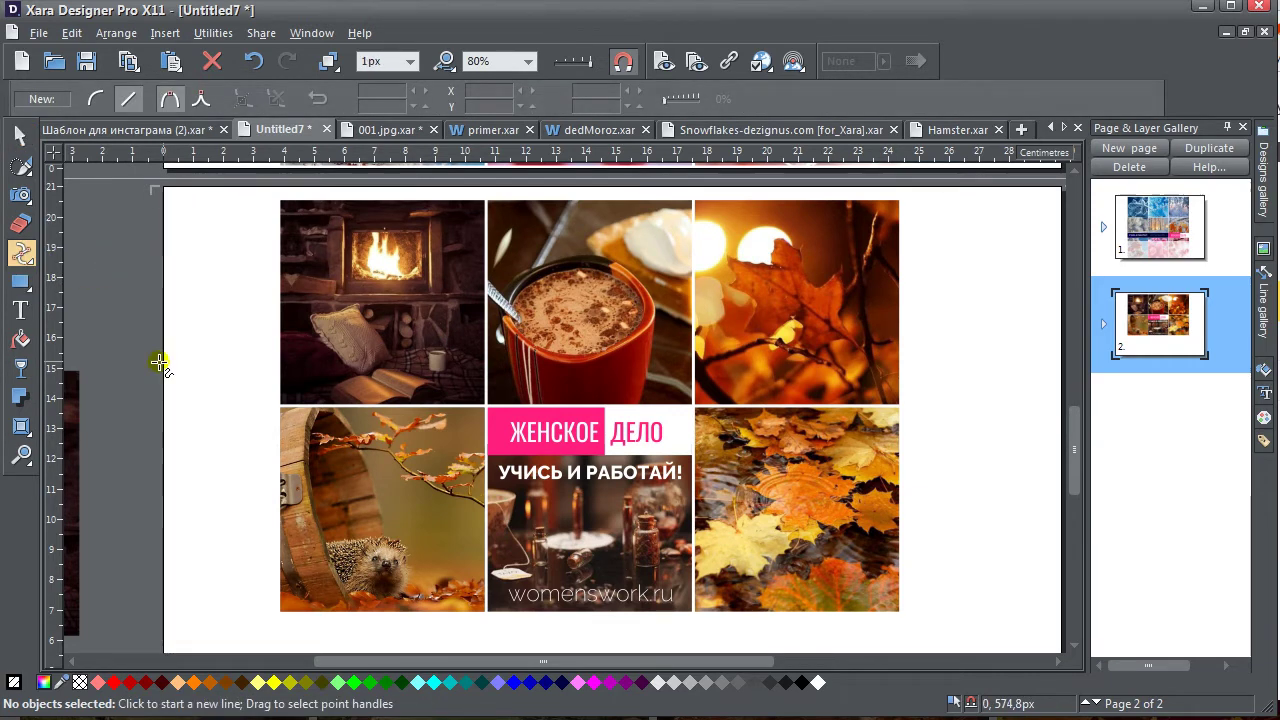
pyautogui.click(288, 354)
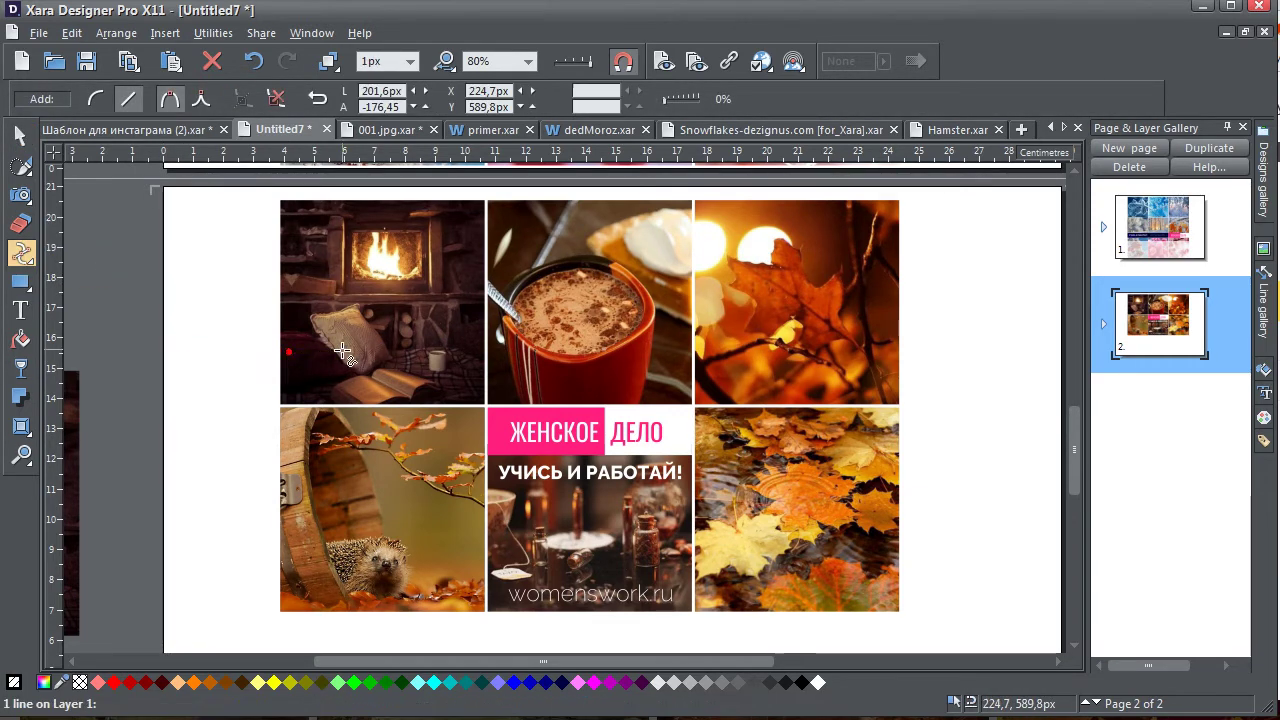
pyautogui.click(654, 354)
pyautogui.click(341, 351)
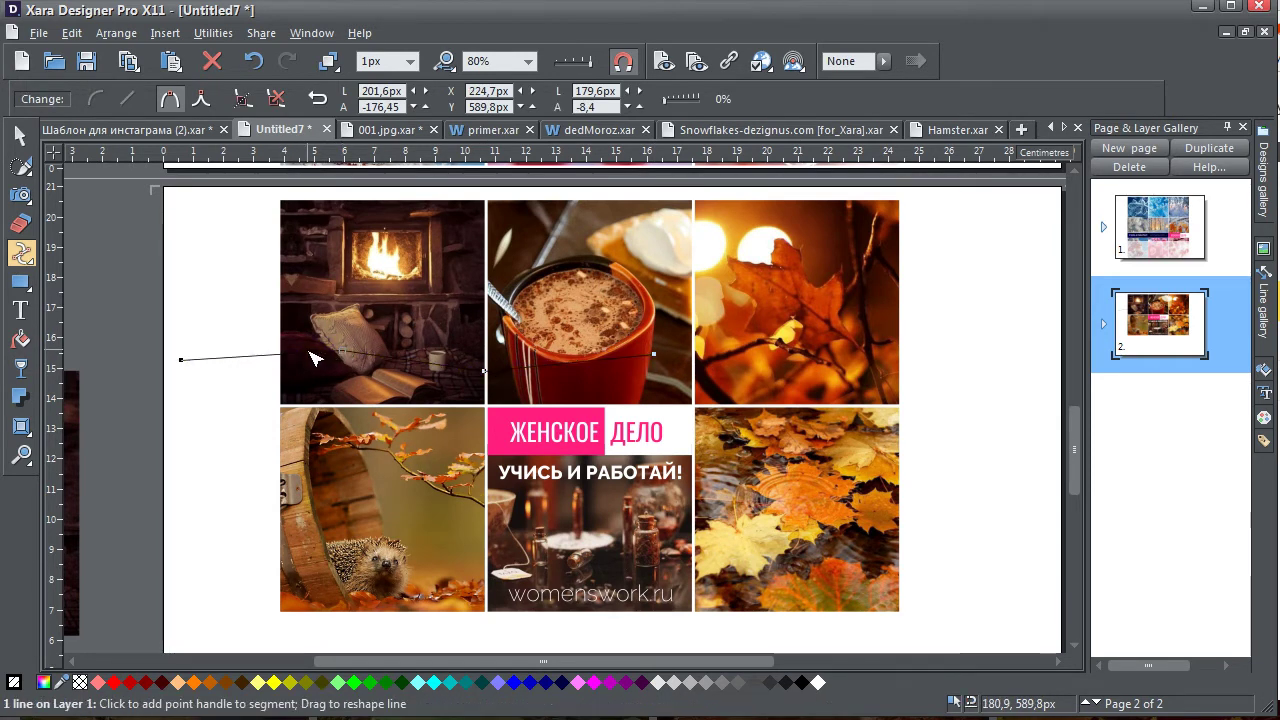
# Reshape the line into a gentle wave by adjusting its curve handles, middle point and end point beside the mug
pyautogui.moveTo(313, 357); pyautogui.dragTo(311, 353)
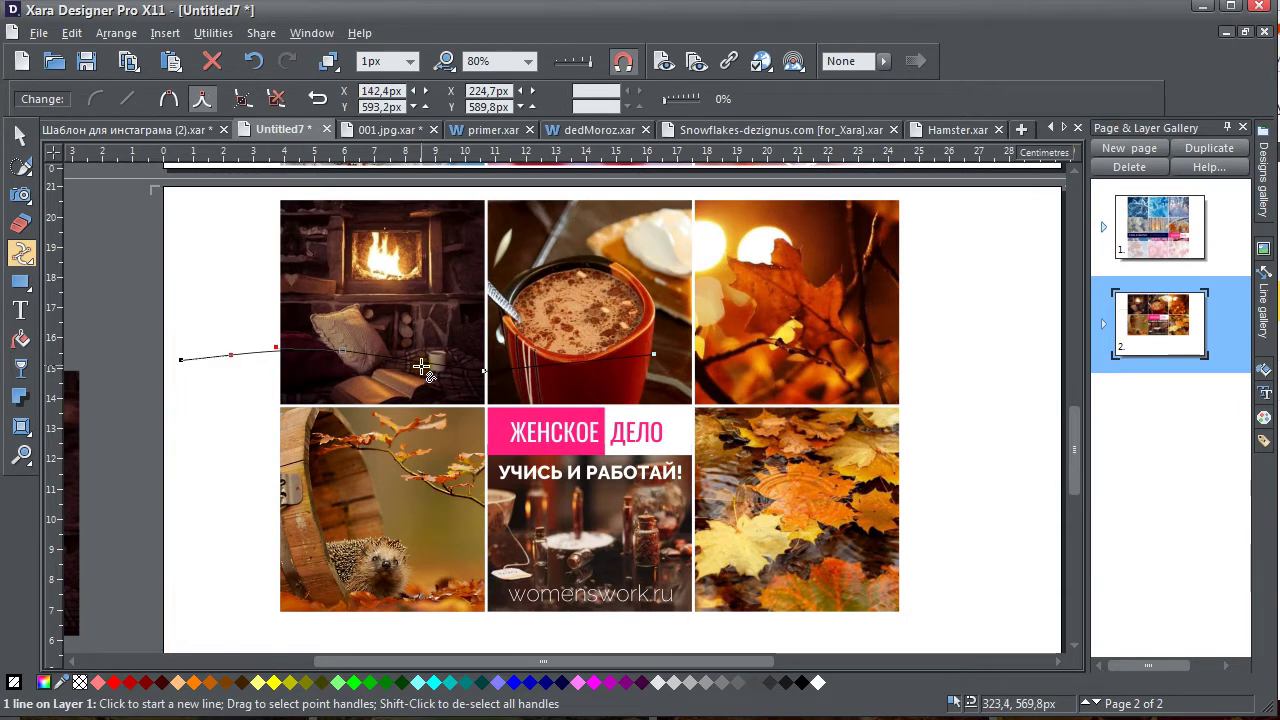
pyautogui.moveTo(424, 371); pyautogui.dragTo(538, 381)
pyautogui.click(530, 368)
pyautogui.scroll(2, 500, 378)
pyautogui.click(487, 377)
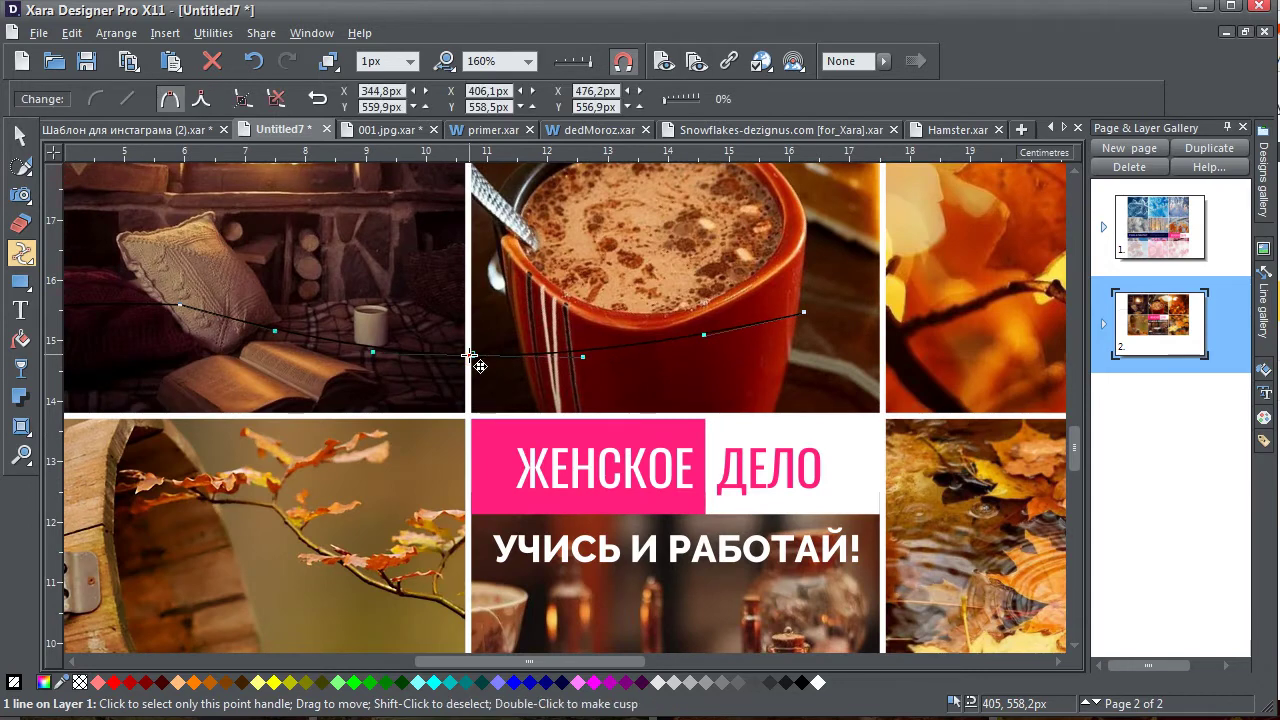
pyautogui.moveTo(470, 355); pyautogui.dragTo(471, 366)
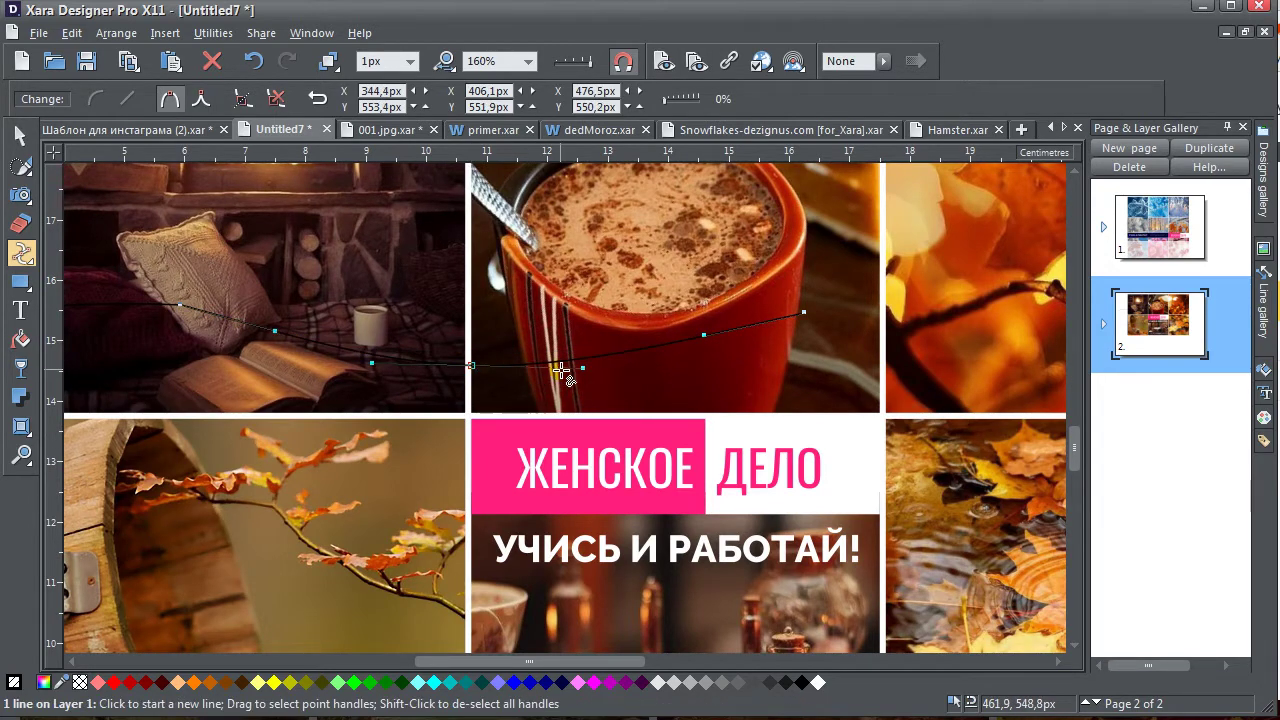
pyautogui.moveTo(582, 373); pyautogui.dragTo(606, 363)
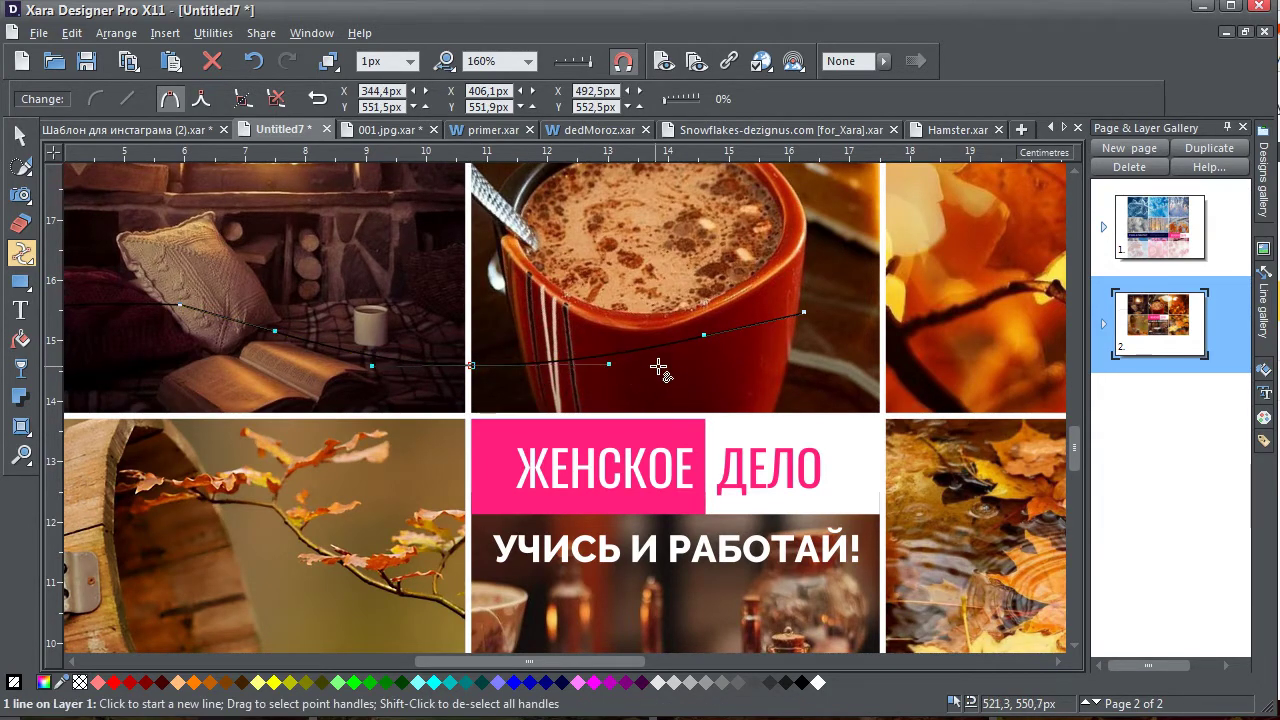
pyautogui.moveTo(707, 336); pyautogui.dragTo(692, 313)
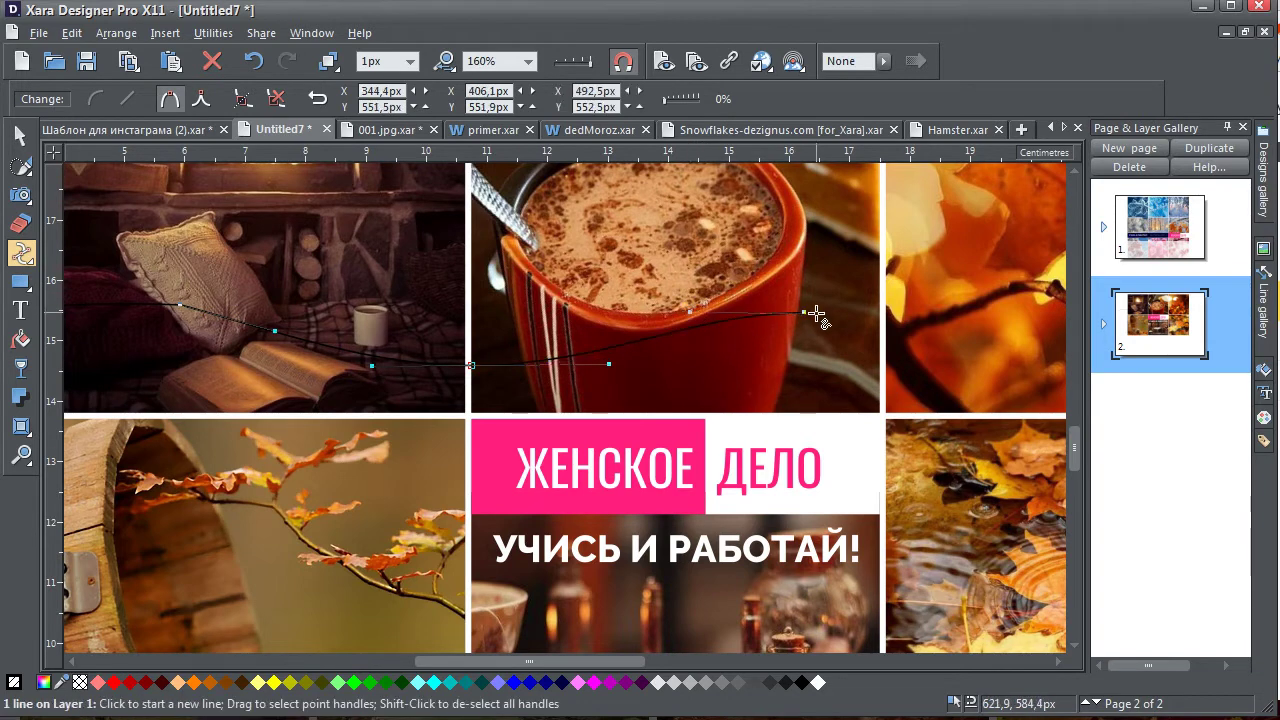
pyautogui.moveTo(806, 314); pyautogui.dragTo(817, 345)
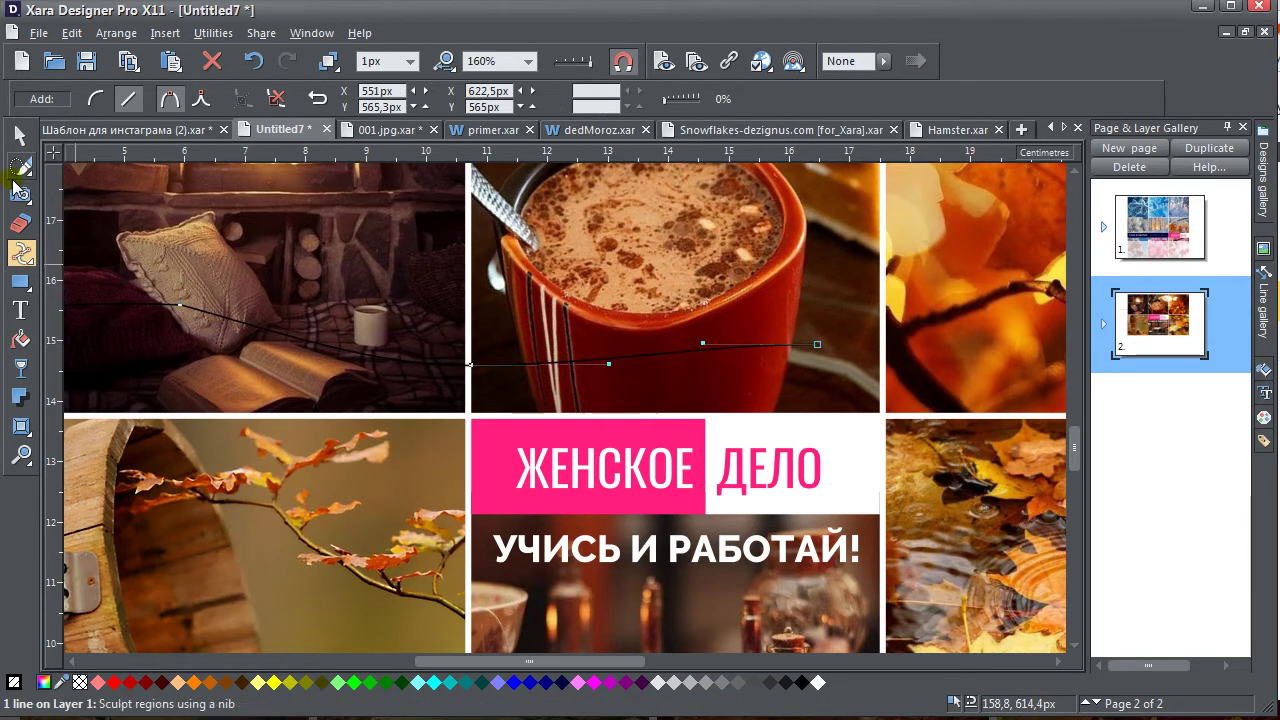
# Set the wave line to 16 px wide and white, and smooth its point near the pillow
pyautogui.click(408, 61)
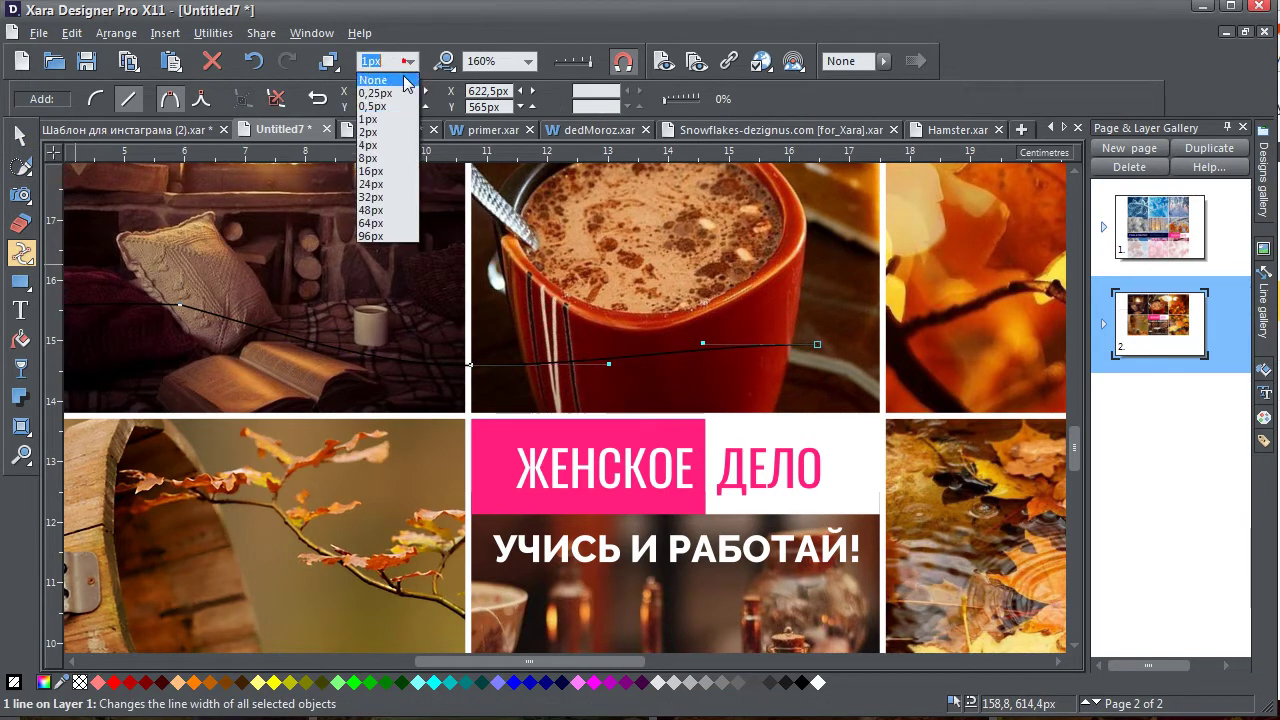
pyautogui.click(368, 171)
pyautogui.keyDown('shift'); pyautogui.click(820, 682); pyautogui.keyUp('shift')
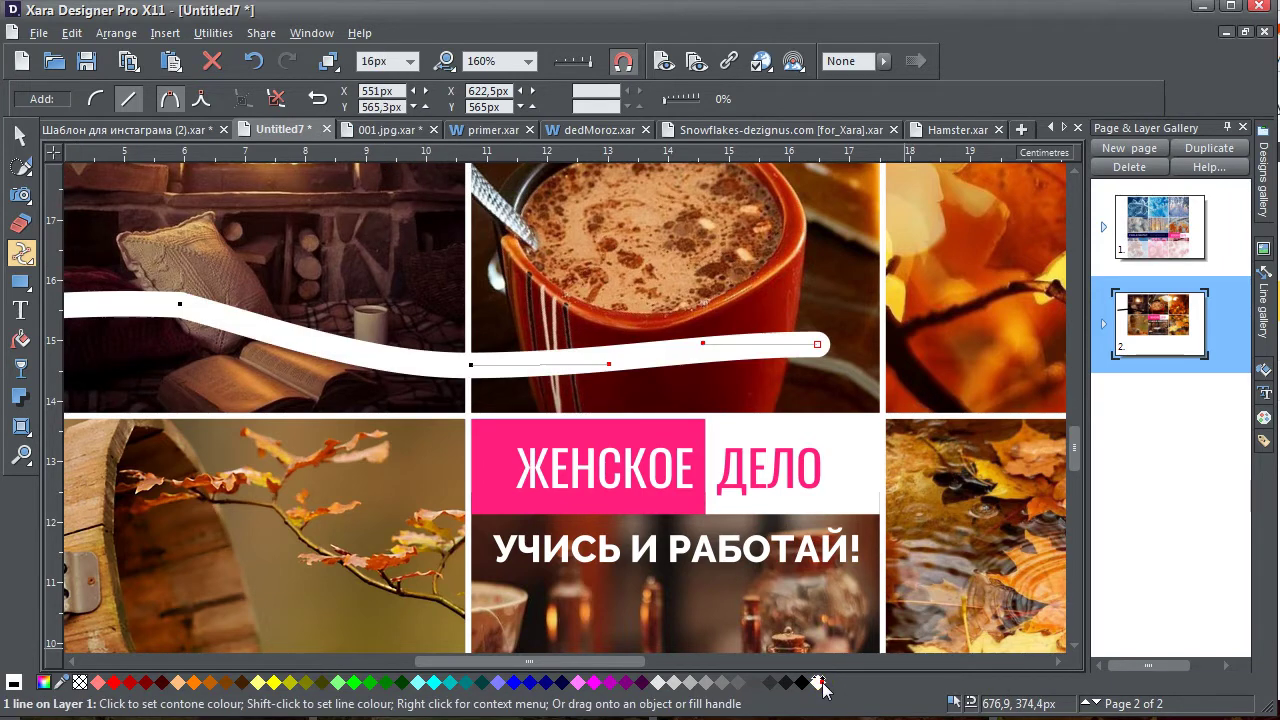
pyautogui.click(180, 302)
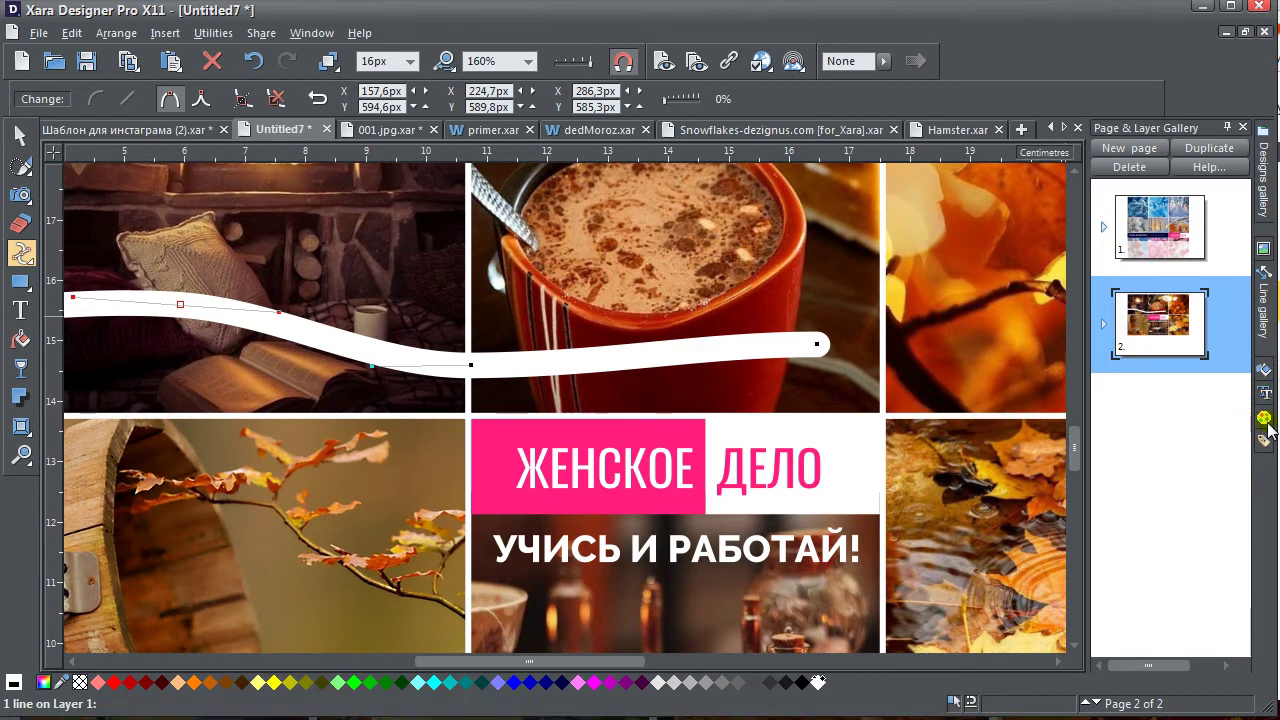
# Apply a tapered pressure profile from the stroke shapes in the Line gallery to the white wave line
pyautogui.click(1264, 360)
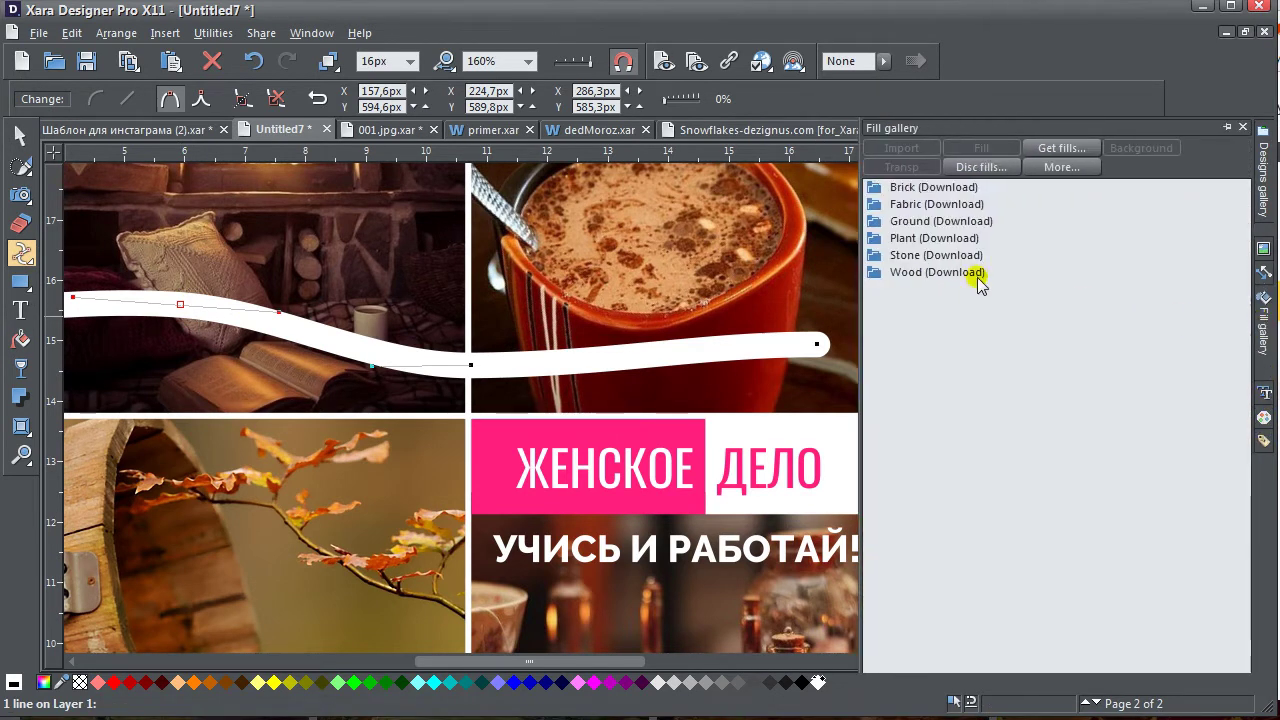
pyautogui.doubleClick(945, 270)
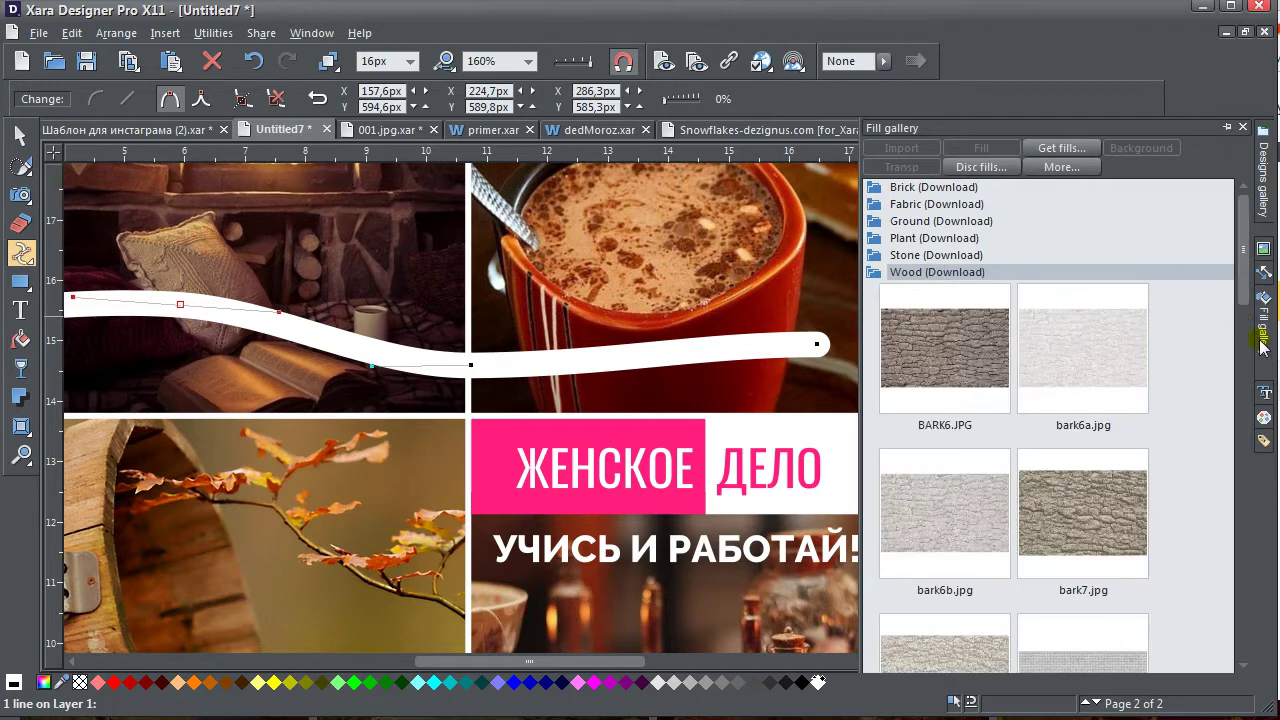
pyautogui.click(1263, 272)
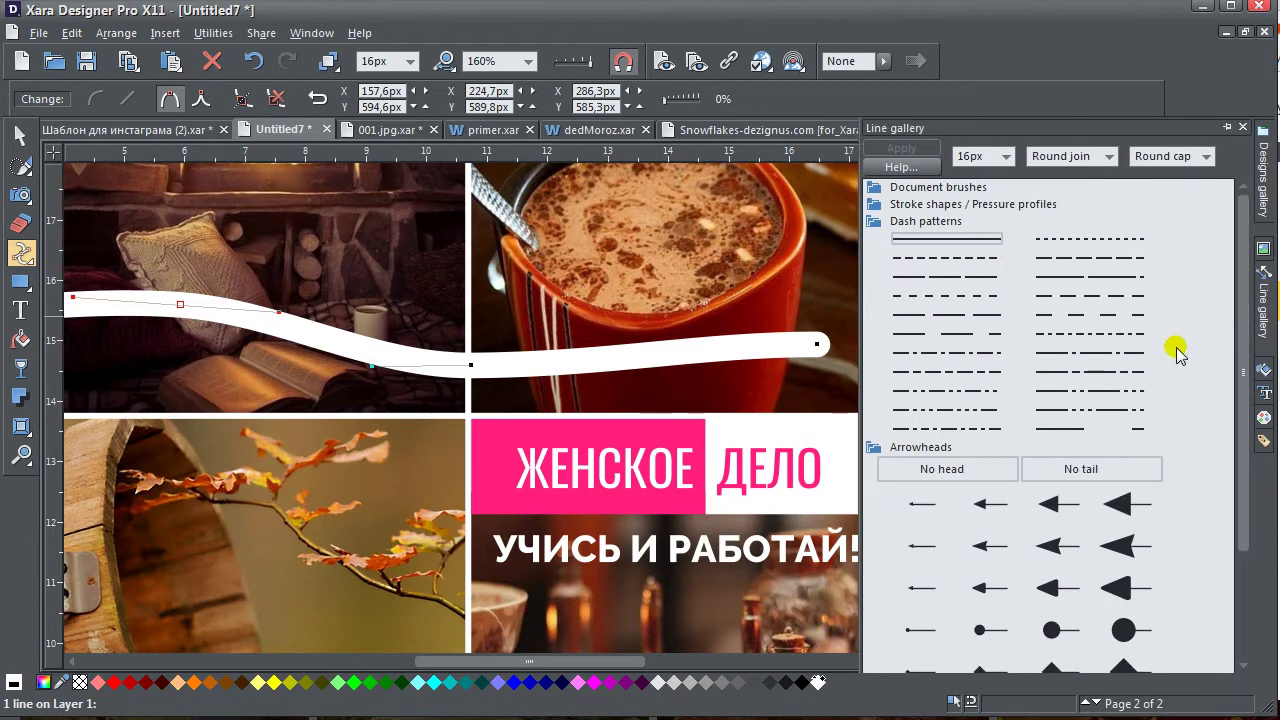
pyautogui.doubleClick(905, 222)
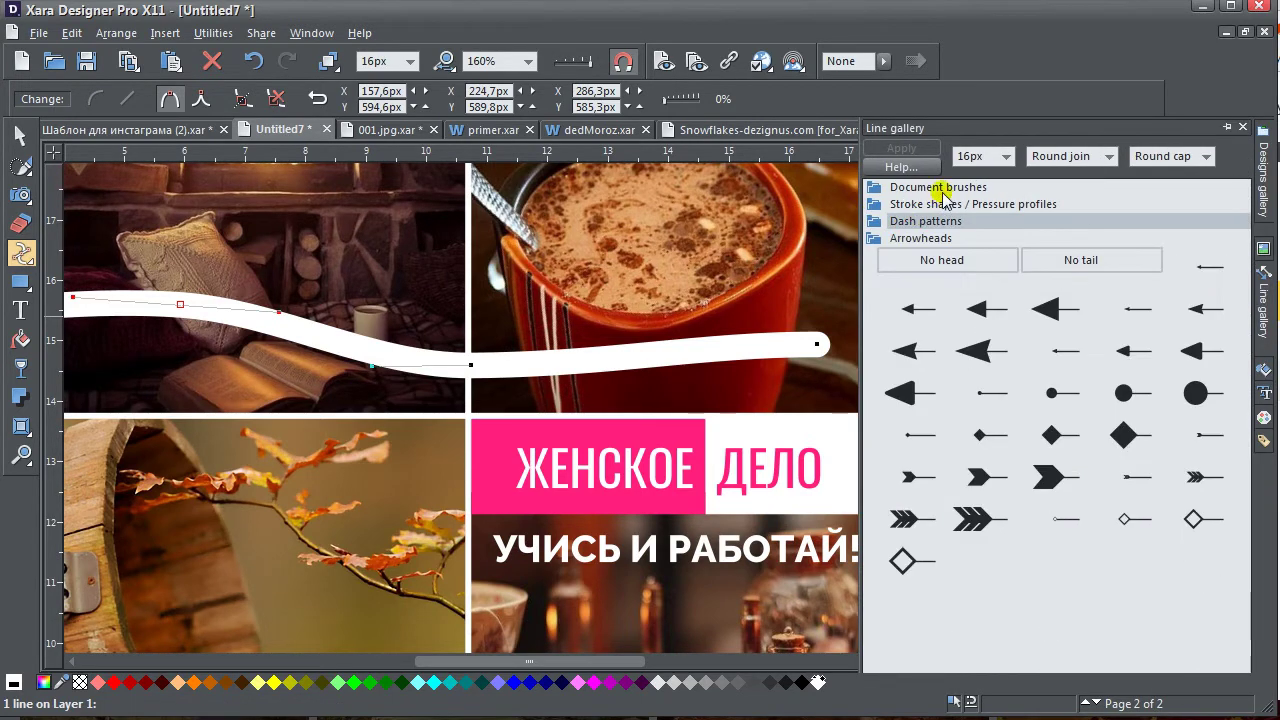
pyautogui.click(941, 189)
pyautogui.doubleClick(936, 188)
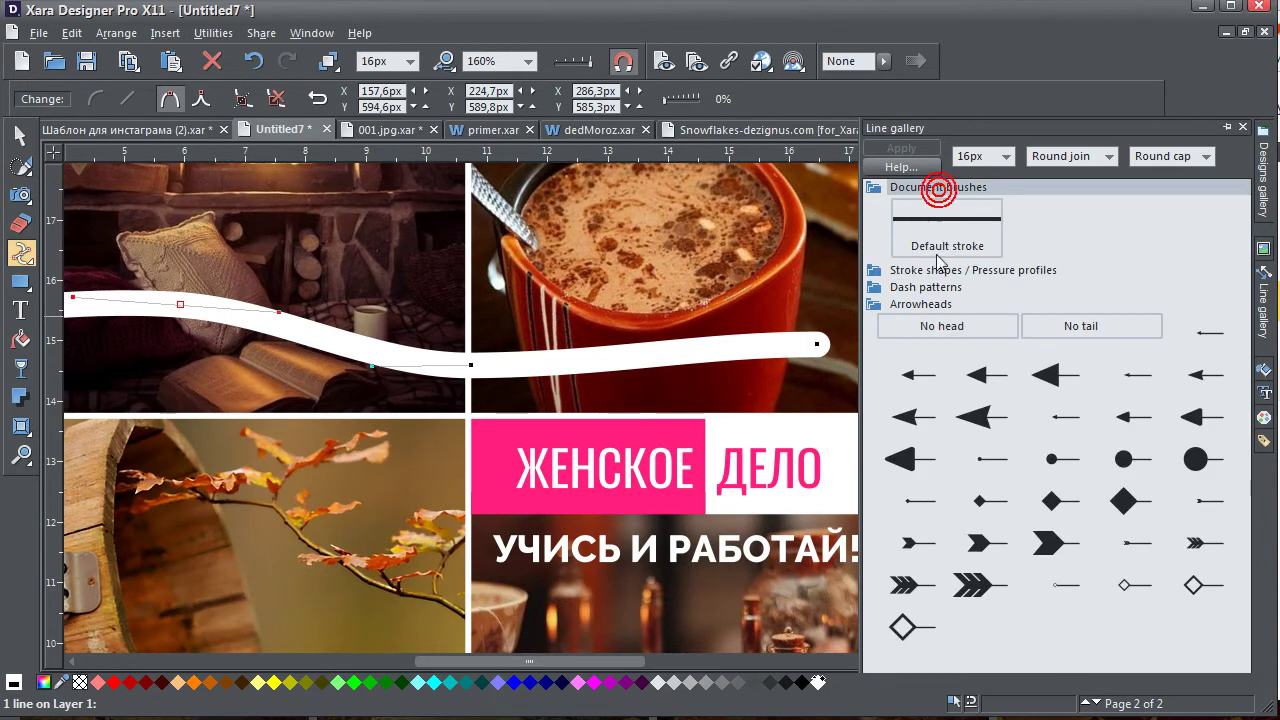
pyautogui.doubleClick(931, 277)
pyautogui.scroll(-3, 1005, 340)
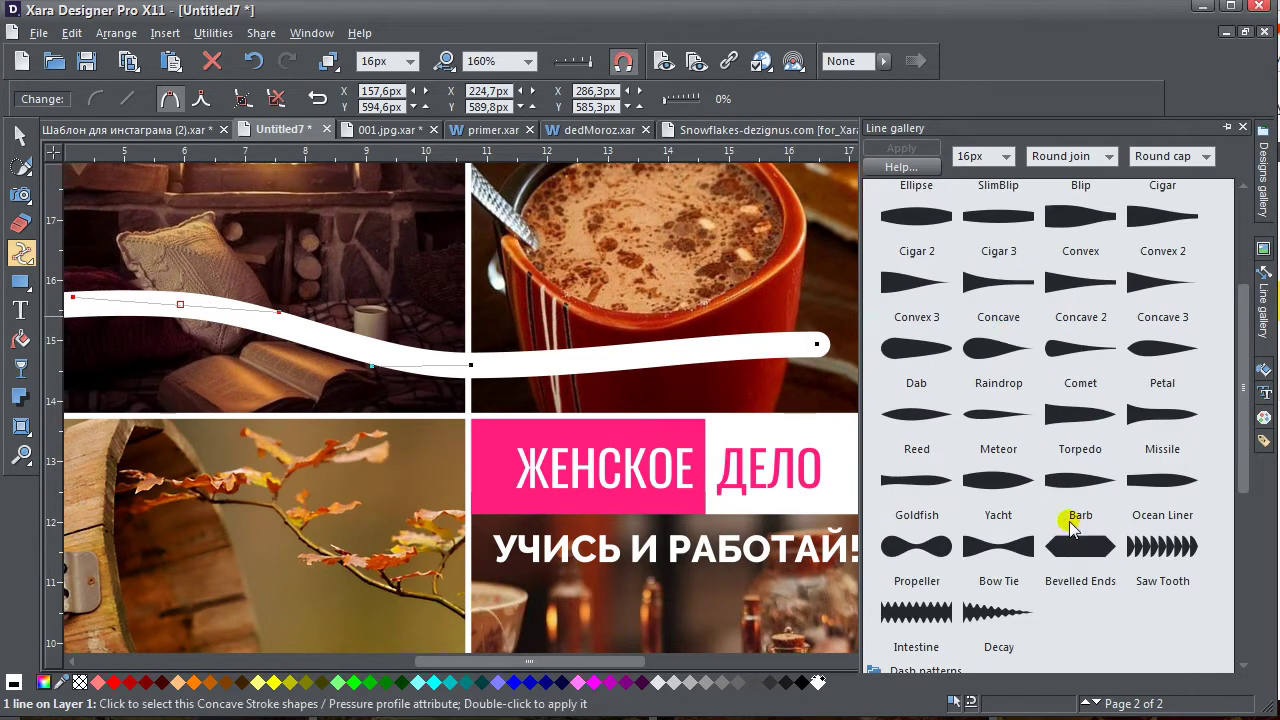
pyautogui.doubleClick(998, 482)
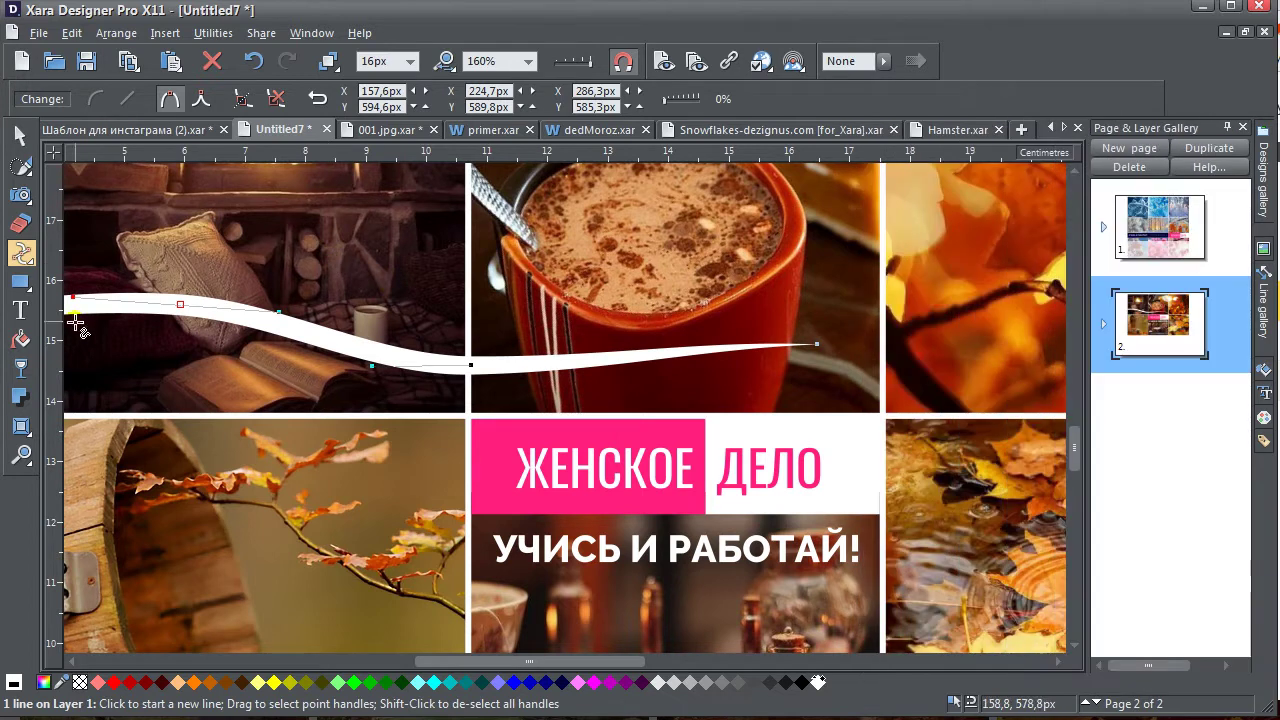
# Give the wave line 48% flat transparency and place a copy of it slightly lower and to the right
pyautogui.click(20, 369)
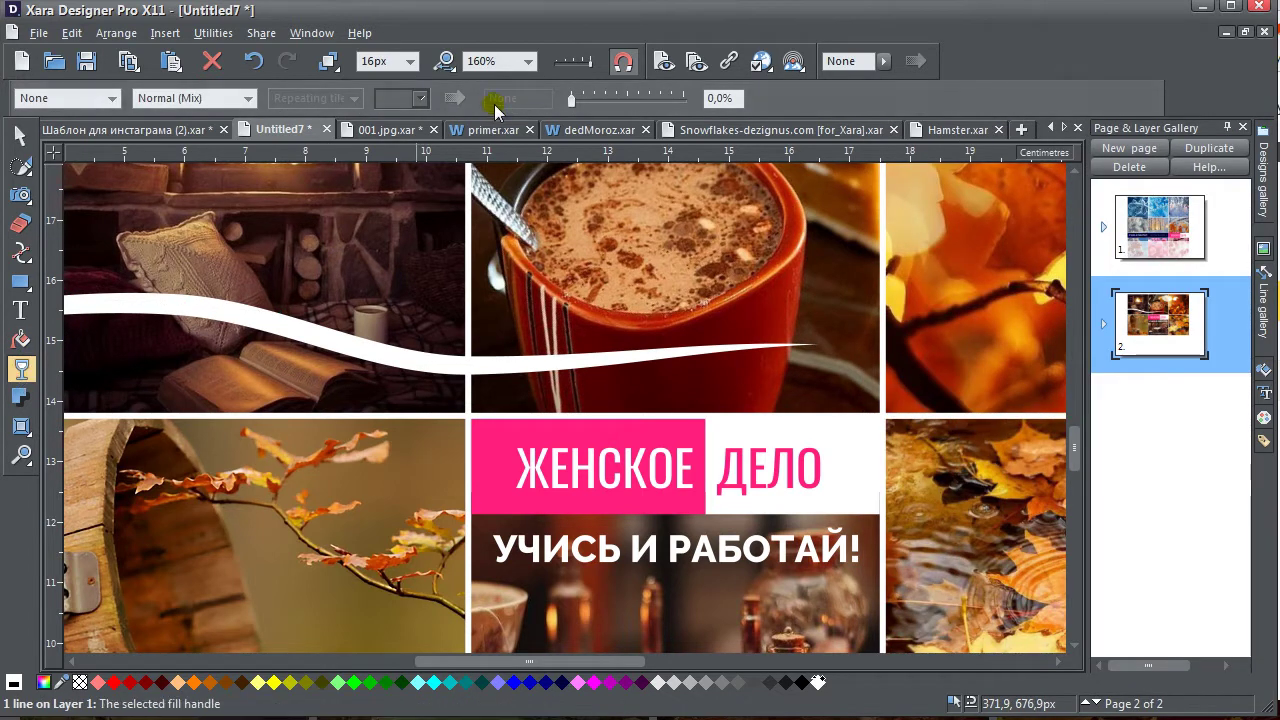
pyautogui.moveTo(571, 98); pyautogui.dragTo(626, 98)
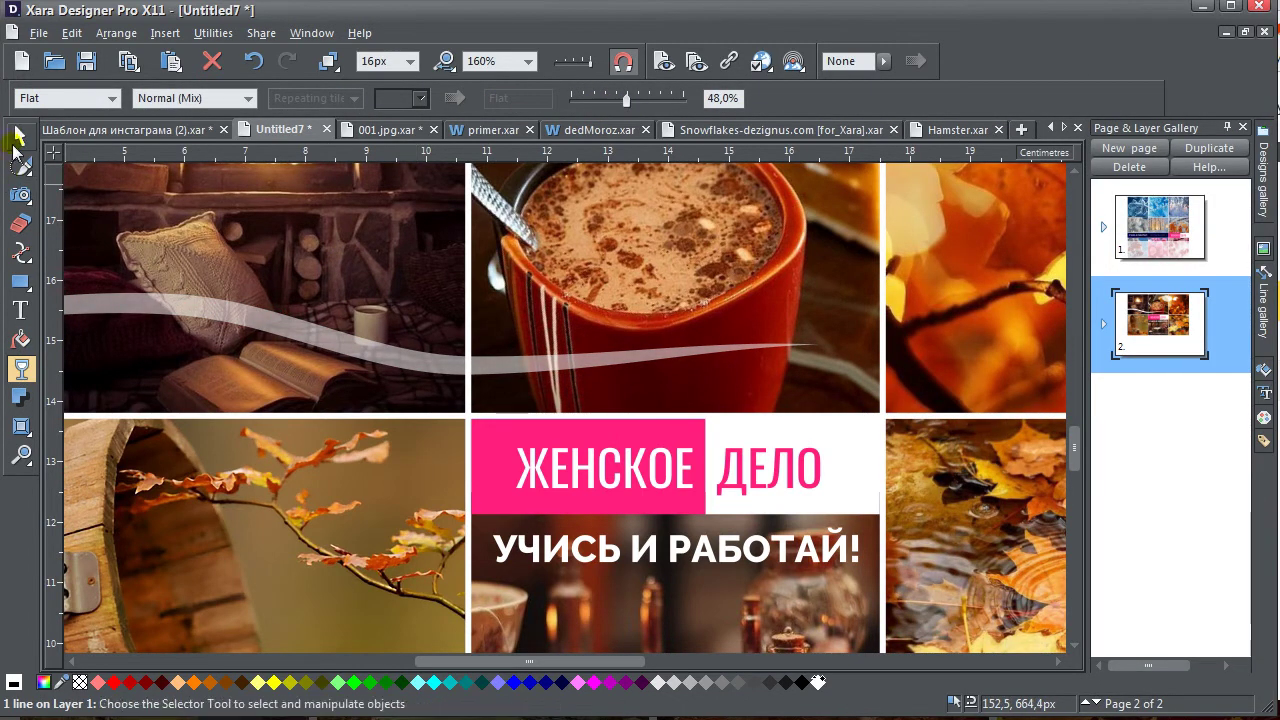
pyautogui.click(20, 135)
pyautogui.moveTo(306, 337); pyautogui.dragTo(443, 345)
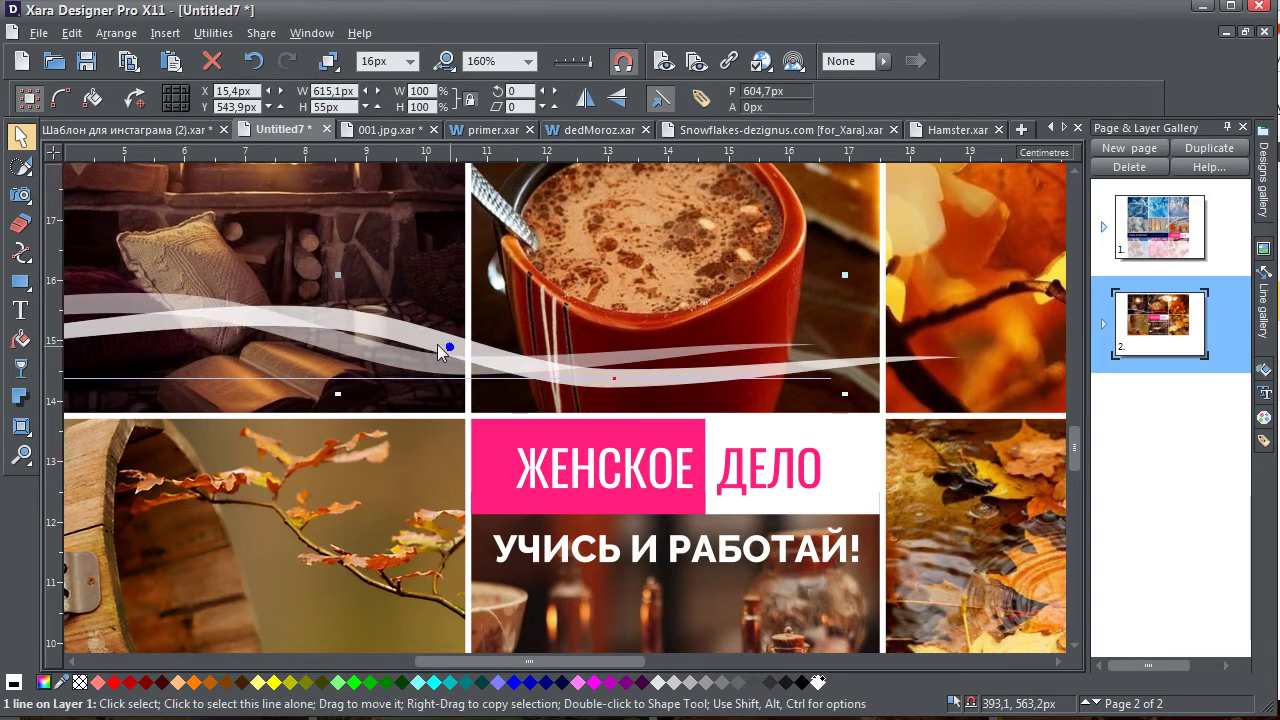
pyautogui.rightClick(652, 408)
# Set the width of the original wave line to 8 px
pyautogui.click(398, 61)
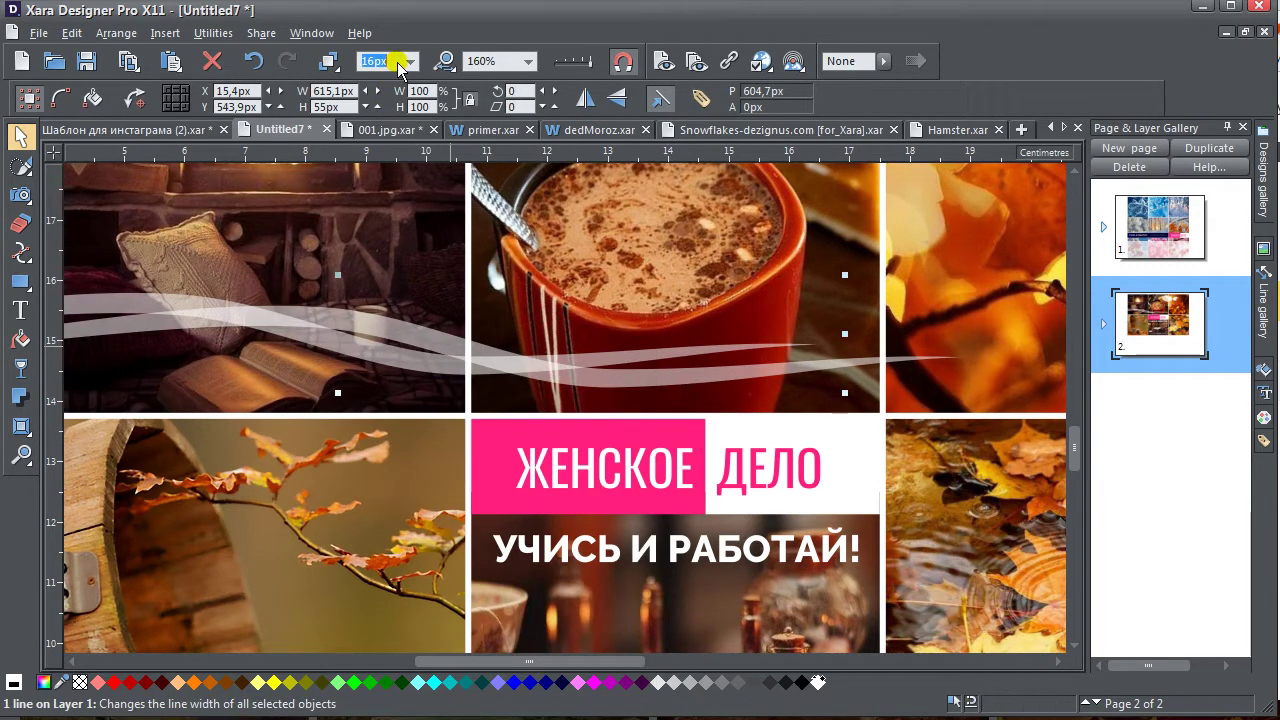
pyautogui.write('8')
pyautogui.press('Return')
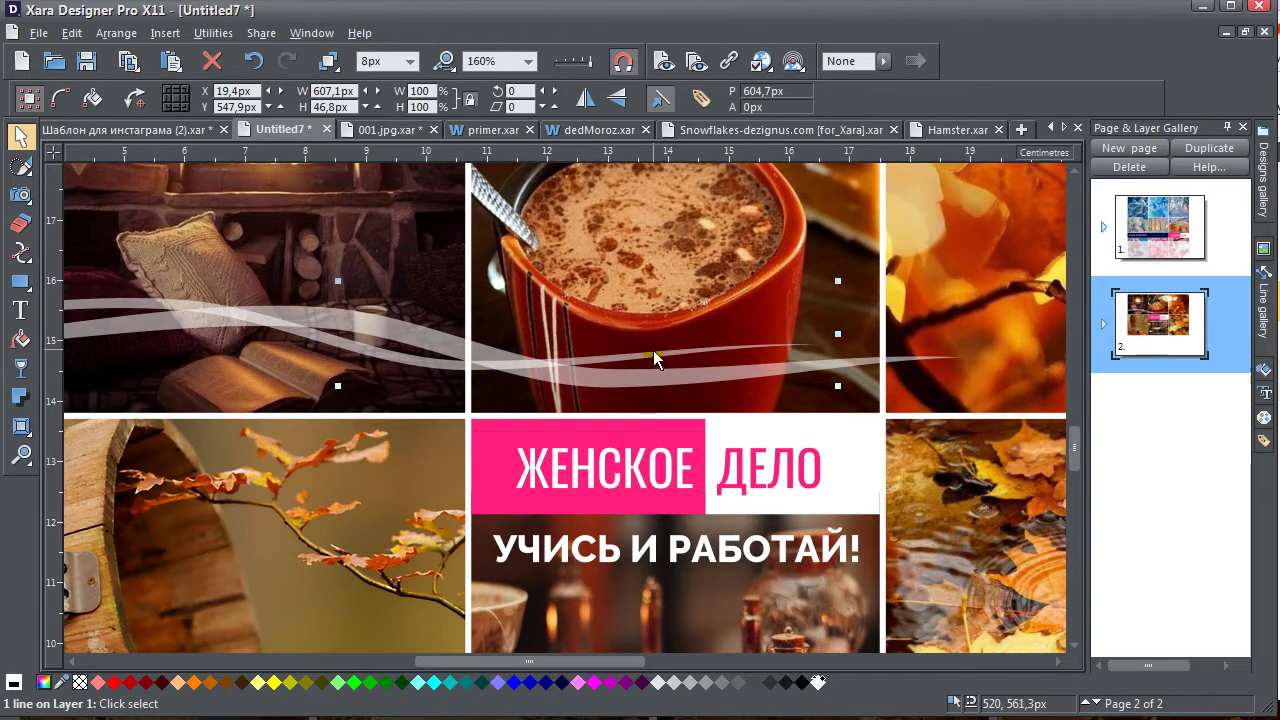
# Move the thinner wave line slightly down and to the right, and stretch it to about 870 px wide
pyautogui.moveTo(653, 350); pyautogui.dragTo(652, 363)
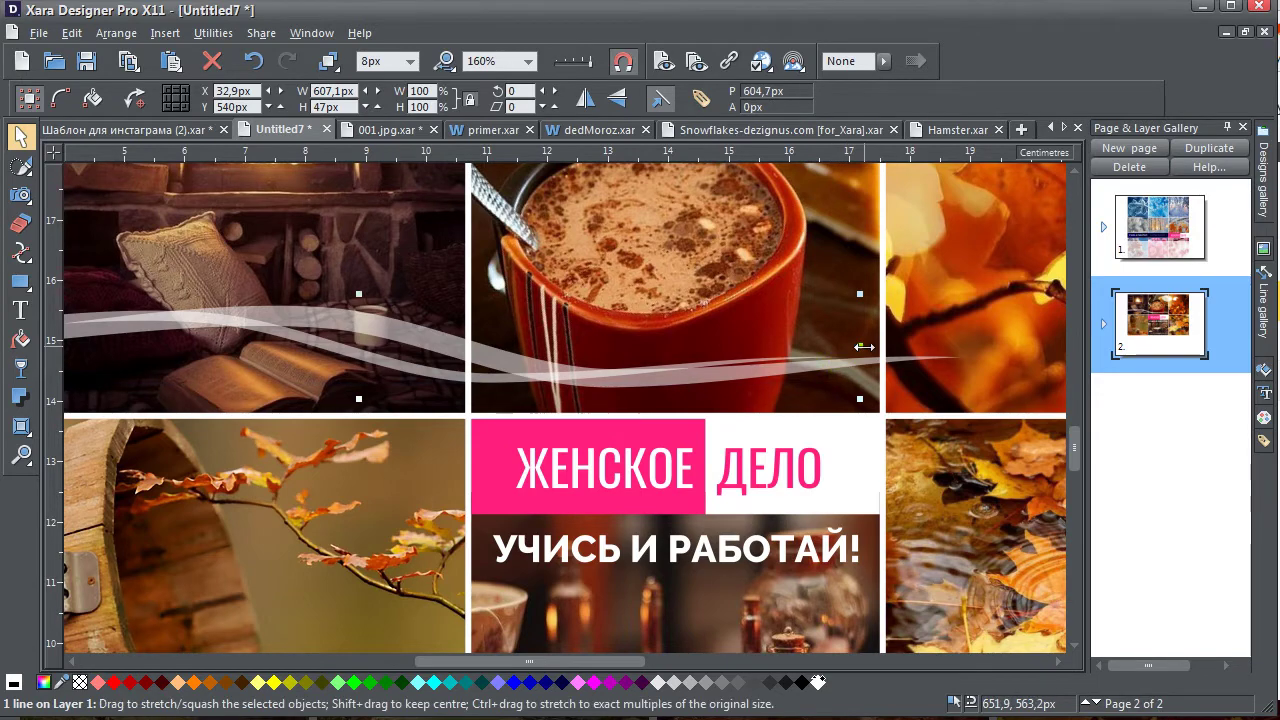
pyautogui.moveTo(864, 346)
pyautogui.mouseDown()
pyautogui.moveTo(691, 340)
pyautogui.moveTo(878, 356)
pyautogui.moveTo(1070, 350)
pyautogui.moveTo(1034, 343)
pyautogui.mouseUp()
pyautogui.scroll(-3, 567, 402)
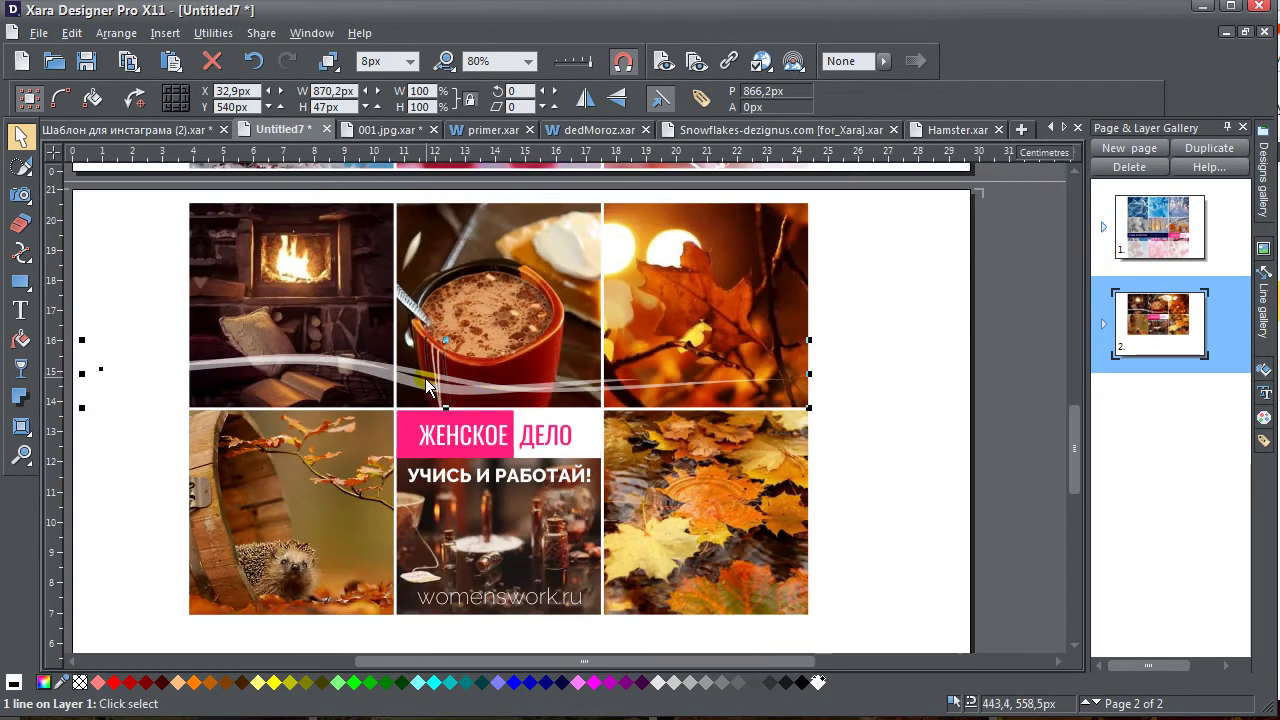
# Shift both wave lines to the right and enlarge them together to about 910 px wide, then clear the selection
pyautogui.keyDown('shift'); pyautogui.click(428, 386); pyautogui.keyUp('shift')
pyautogui.moveTo(428, 386); pyautogui.dragTo(460, 394)
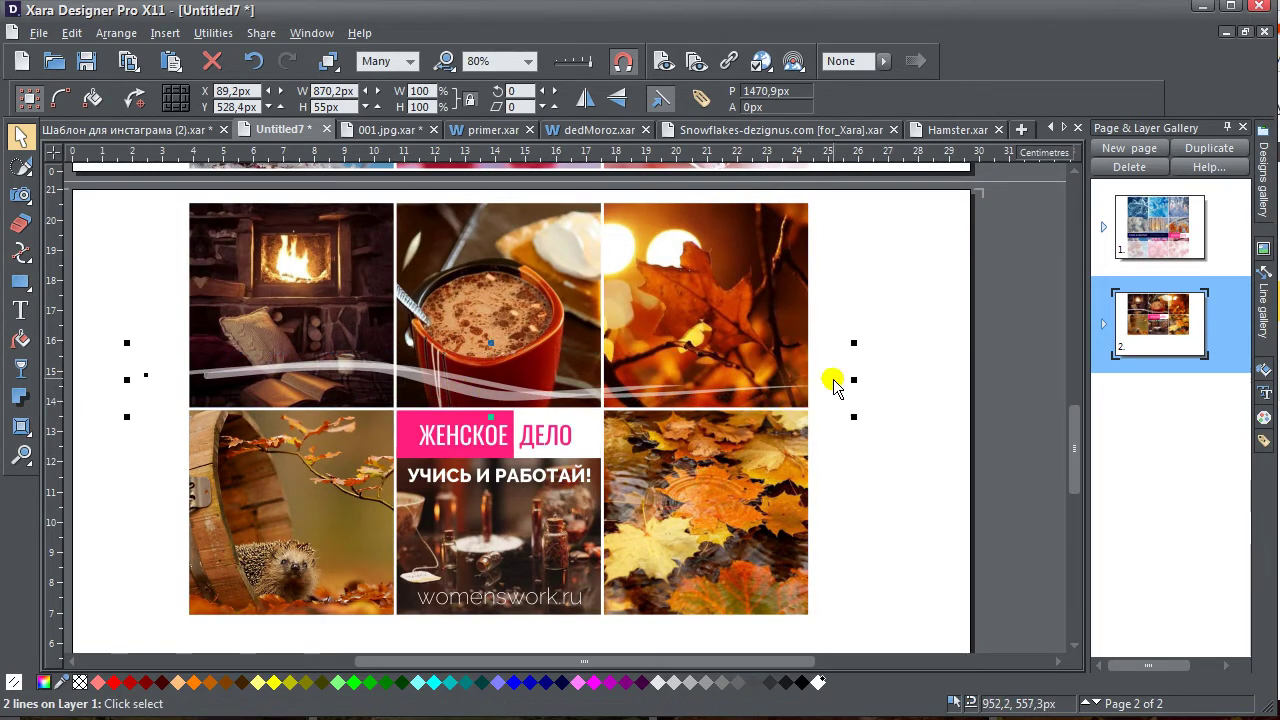
pyautogui.moveTo(846, 374)
pyautogui.mouseDown()
pyautogui.moveTo(849, 347)
pyautogui.moveTo(886, 350)
pyautogui.mouseUp()
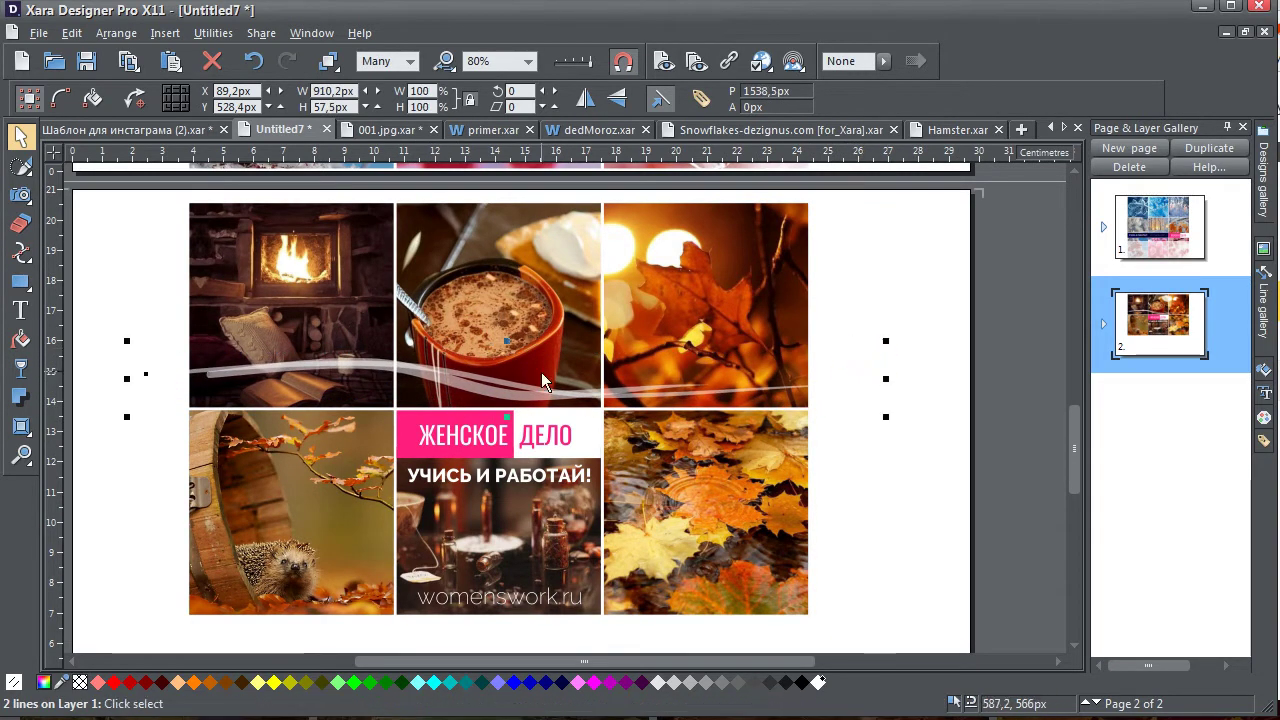
pyautogui.moveTo(447, 394); pyautogui.dragTo(493, 394)
pyautogui.click(911, 353)
pyautogui.click(418, 368)
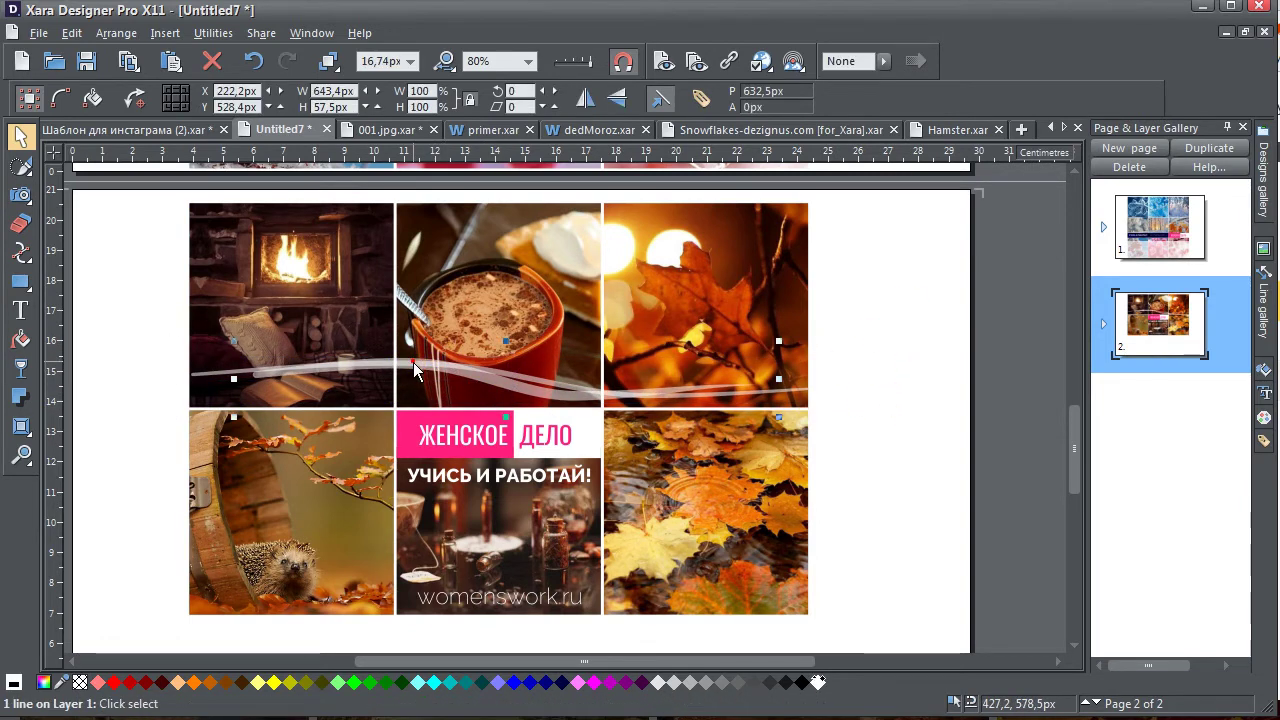
pyautogui.press('Escape')
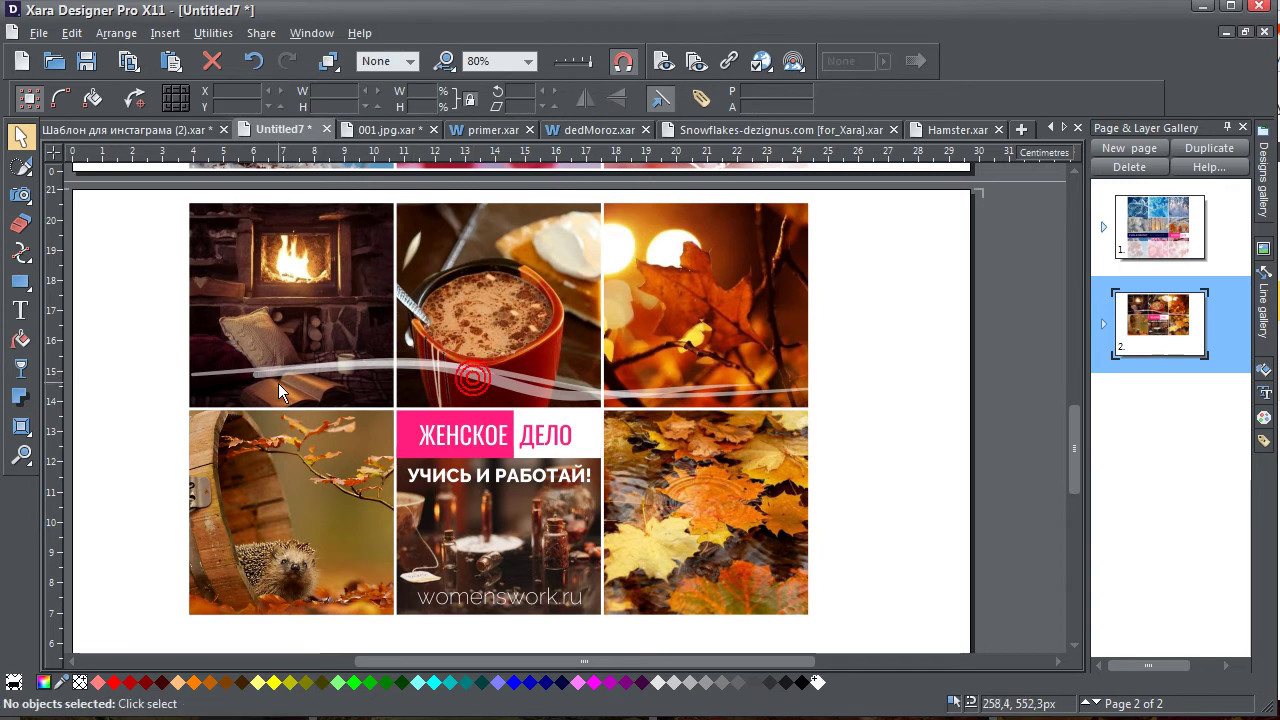
# Select both wave lines and skew them vertically to lower their left end, reducing the overall height to about 50 px
pyautogui.click(251, 370)
pyautogui.keyDown('shift'); pyautogui.click(198, 380); pyautogui.keyUp('shift')
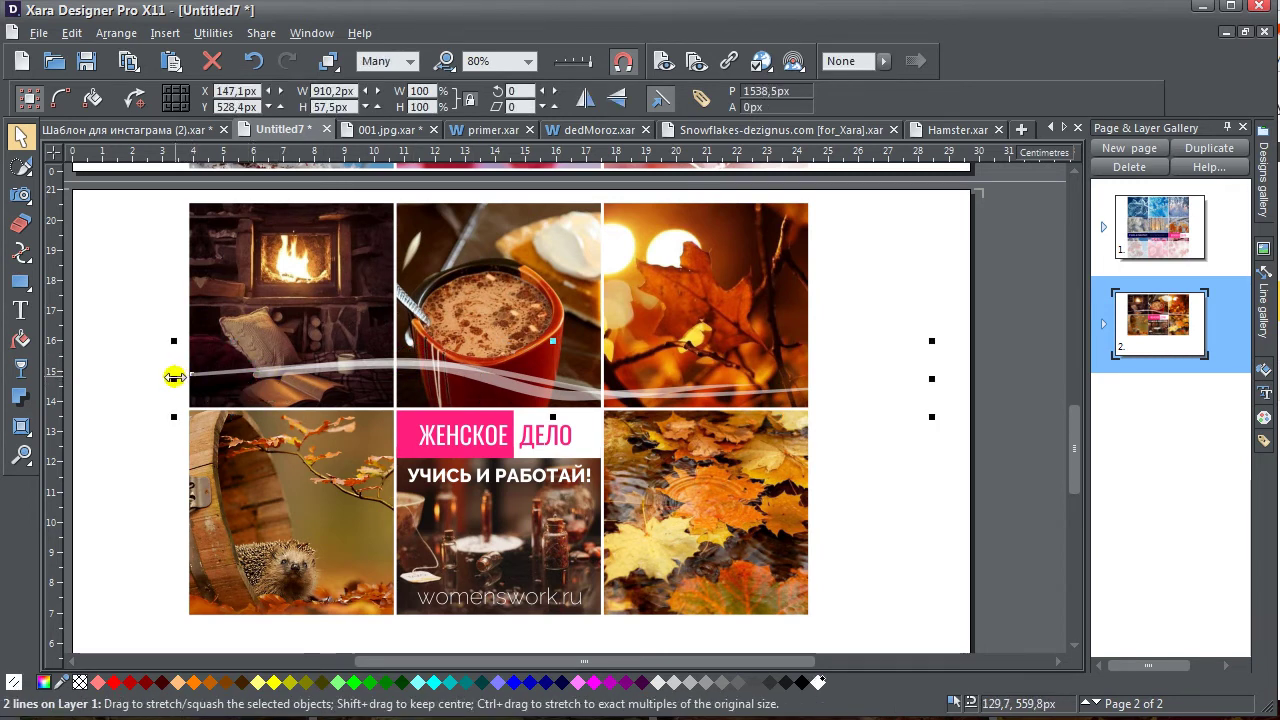
pyautogui.click(198, 382)
pyautogui.moveTo(172, 390); pyautogui.dragTo(166, 400)
pyautogui.moveTo(929, 410); pyautogui.dragTo(930, 385)
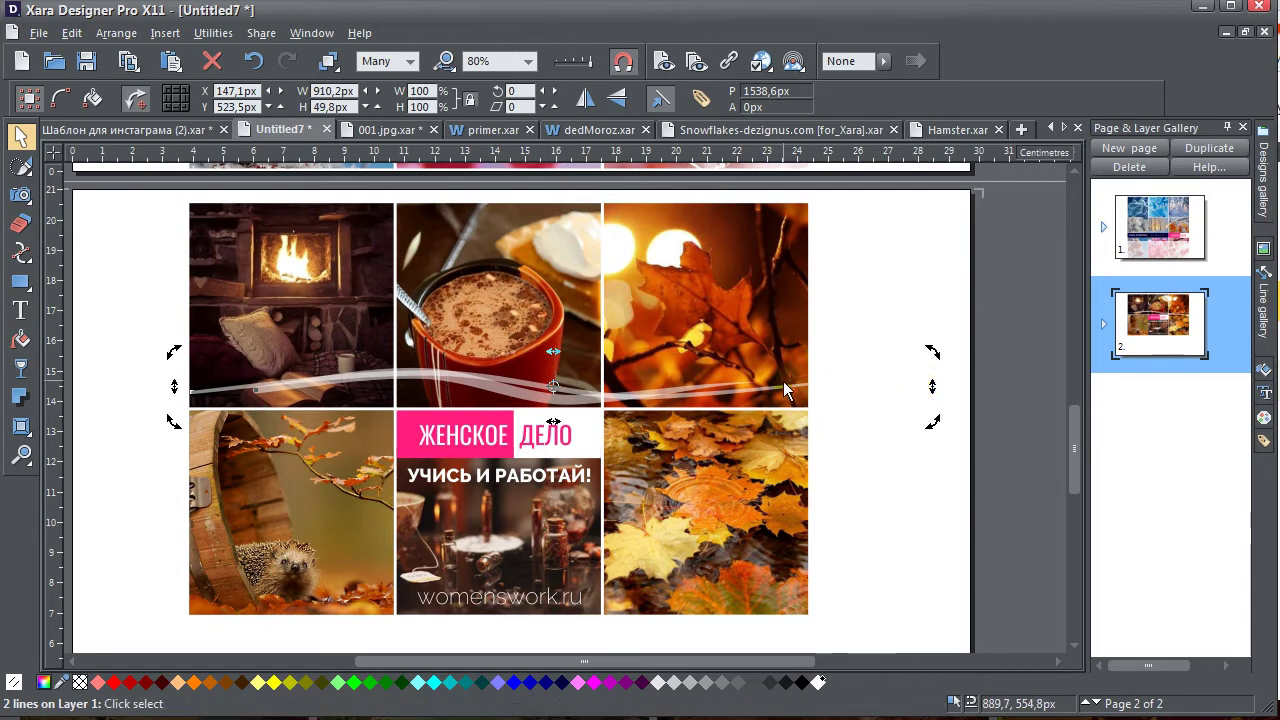
# Stretch both wave lines together to about 1353 px wide so they extend past the collage, then select only the thinner line
pyautogui.click(920, 390)
pyautogui.moveTo(920, 390); pyautogui.dragTo(1014, 385)
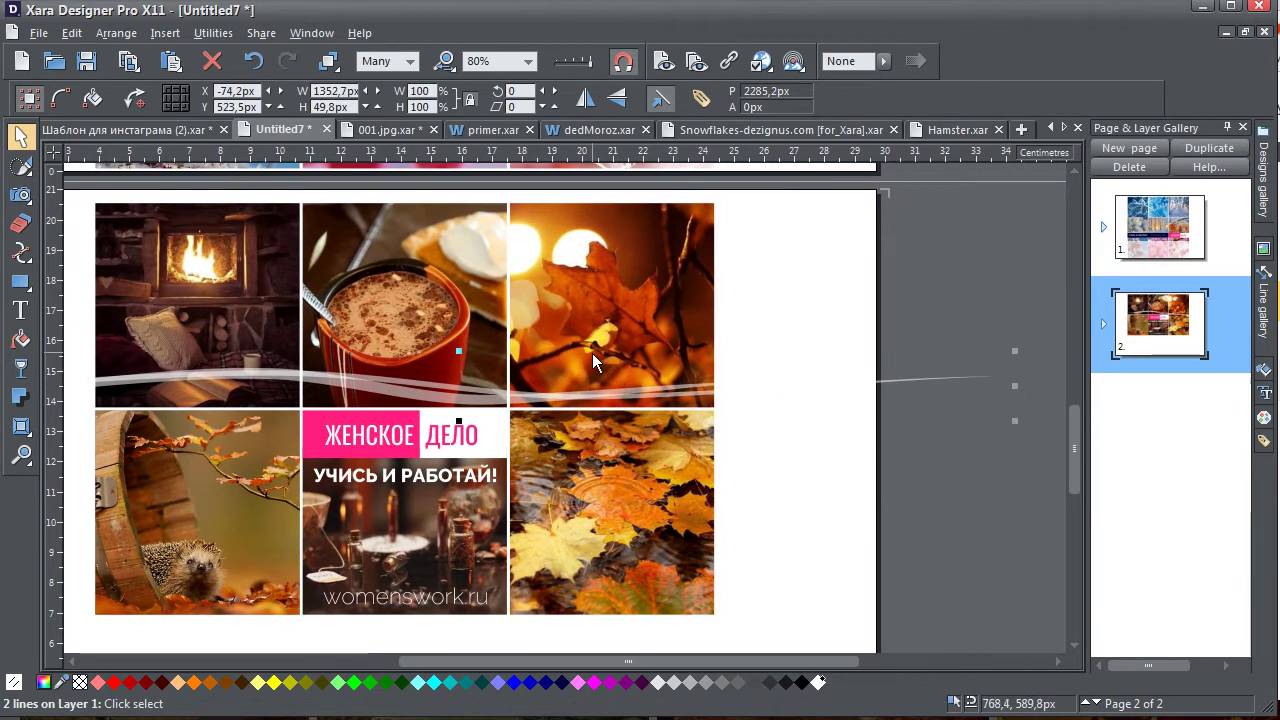
pyautogui.click(897, 444)
pyautogui.click(854, 386)
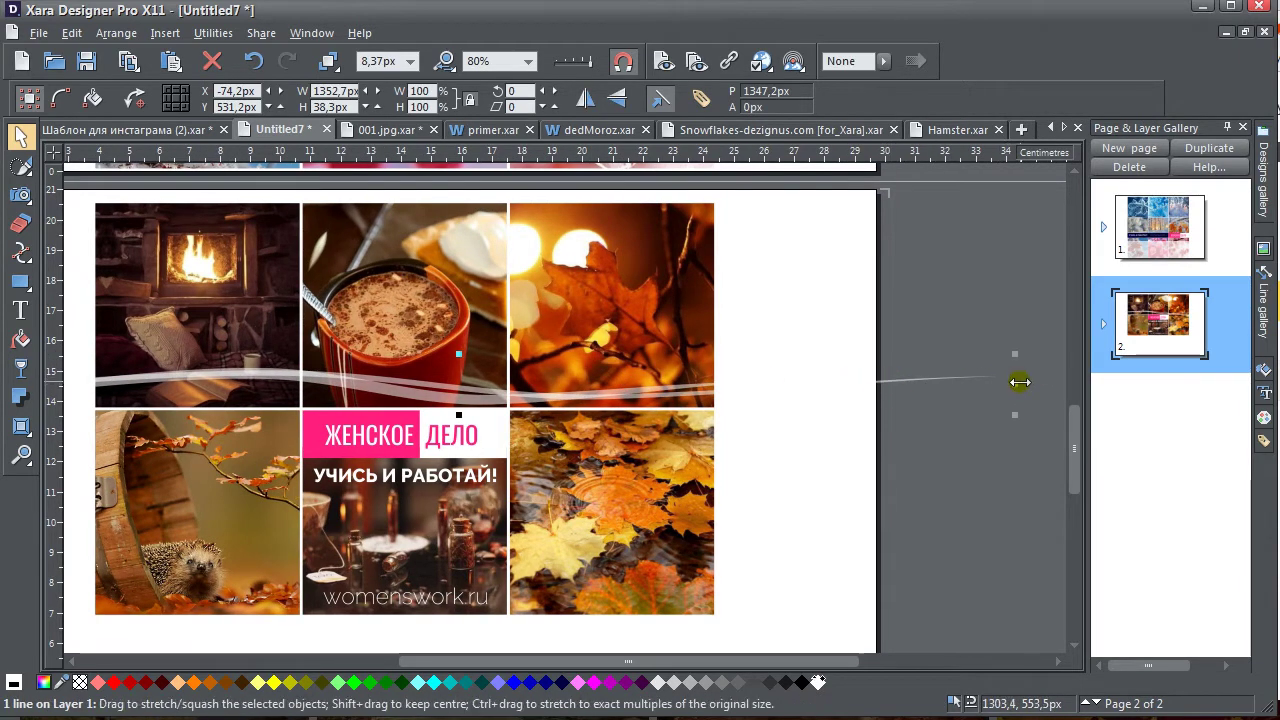
# Make a shortened copy of the thinner wave line, about 573 px wide, shift it left and flip it vertically
pyautogui.moveTo(1019, 382); pyautogui.dragTo(686, 380)
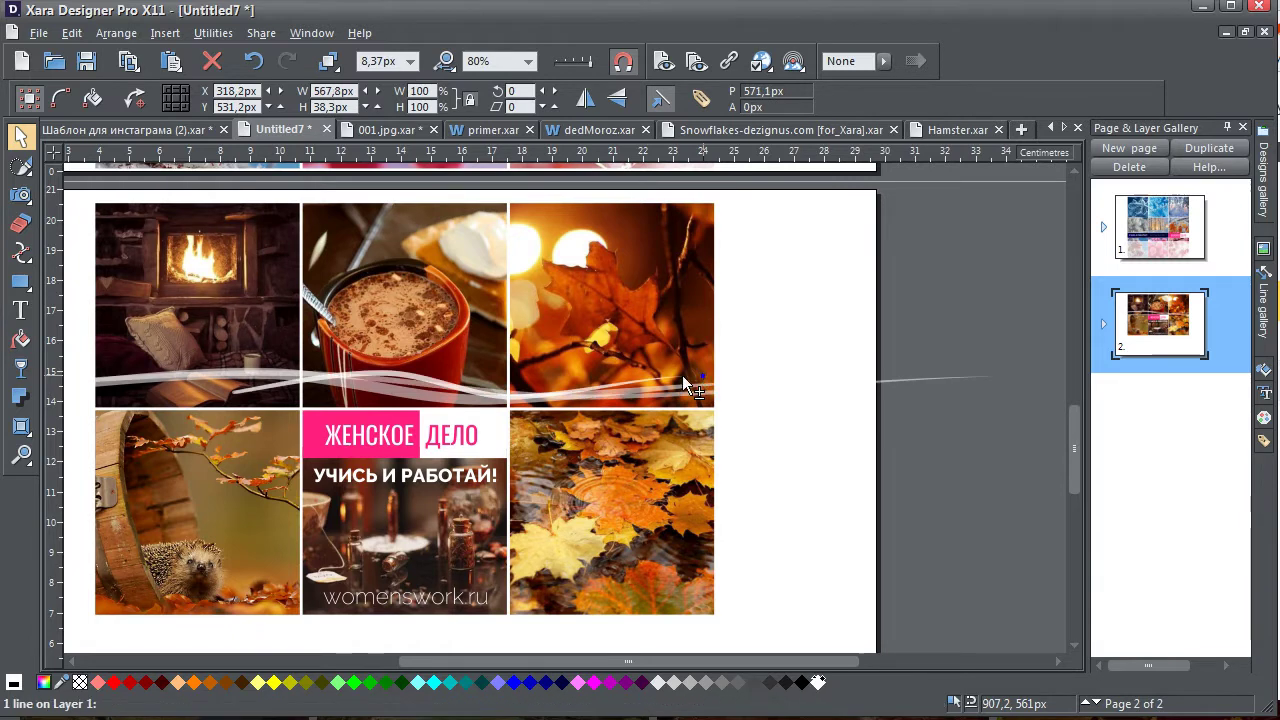
pyautogui.moveTo(284, 386); pyautogui.dragTo(180, 385)
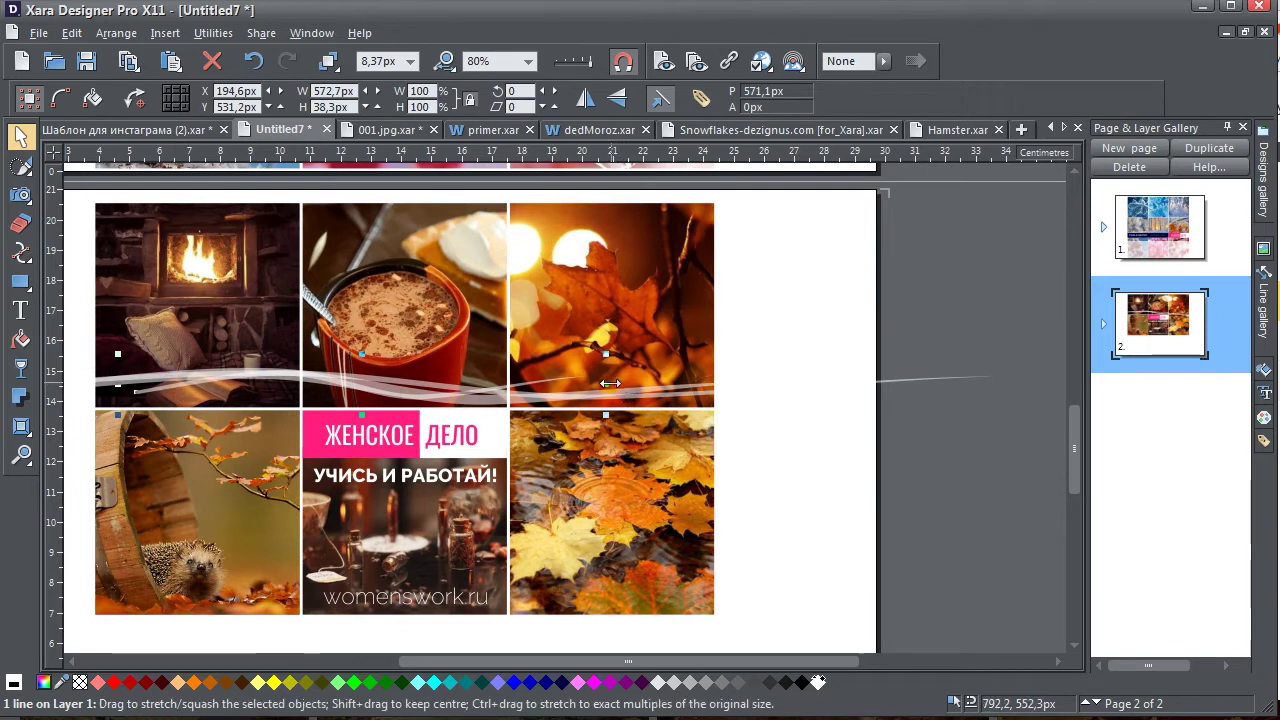
pyautogui.click(627, 96)
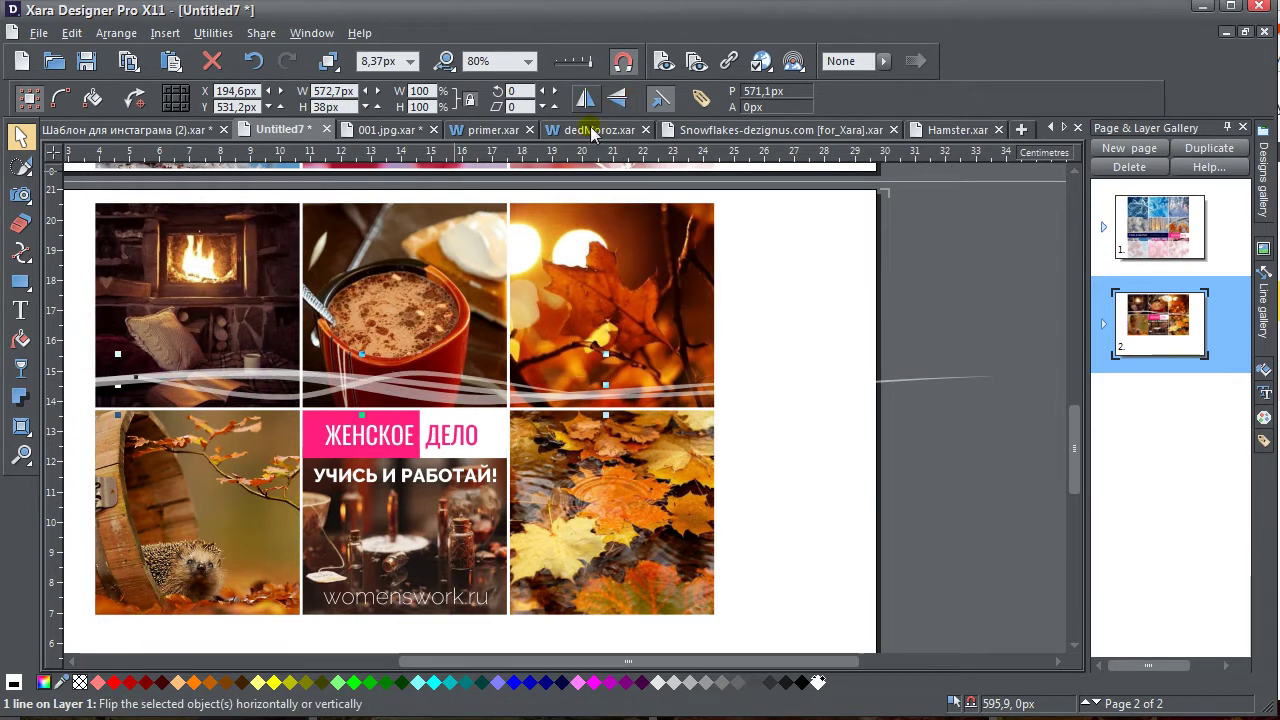
# Tilt the shortened wave line to an overall height of about 62 px and shift it left to about X 134 px
pyautogui.click(412, 370)
pyautogui.moveTo(624, 362); pyautogui.dragTo(622, 370)
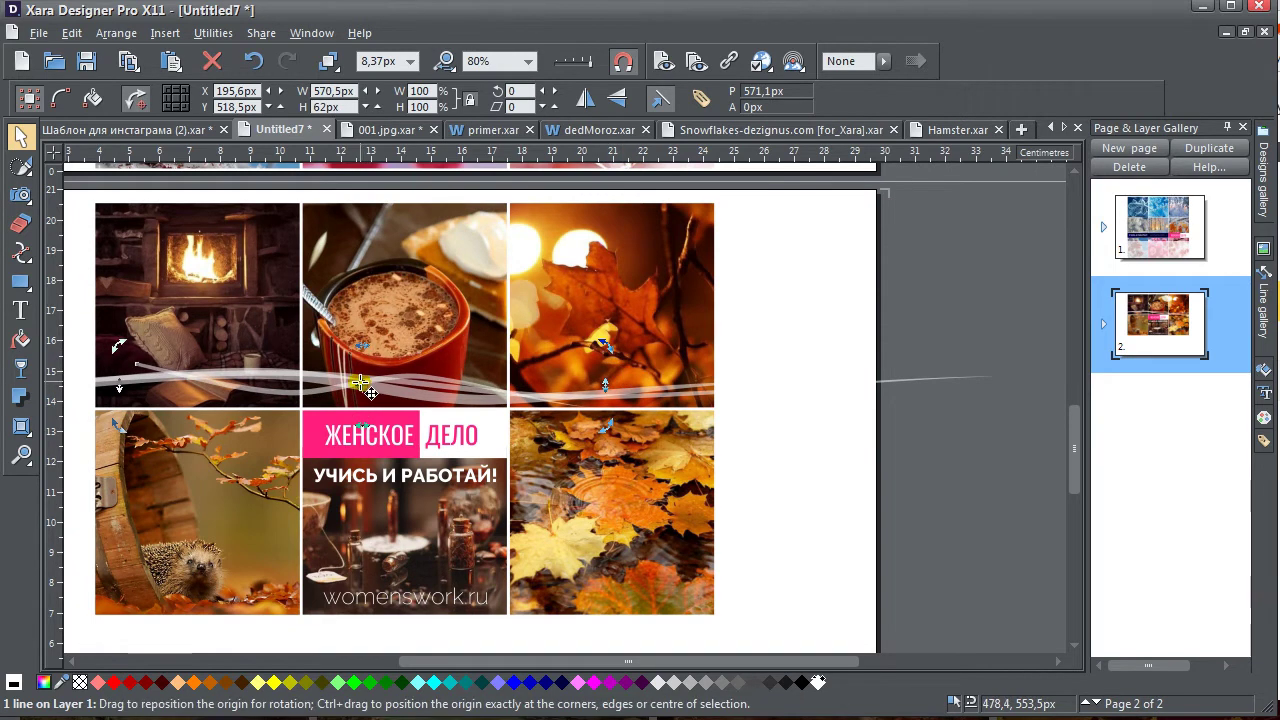
pyautogui.moveTo(343, 383); pyautogui.dragTo(282, 391)
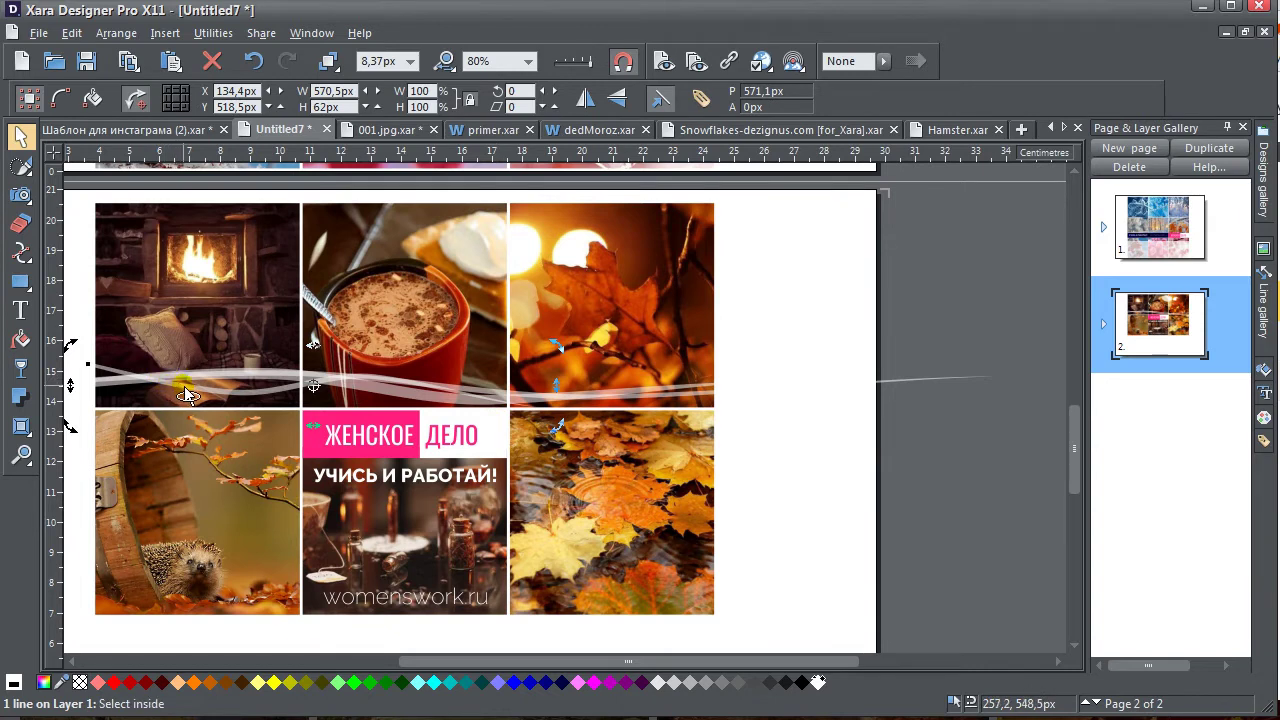
# Mirror the short tilted line horizontally and move it right to about X 363 px, Y 515 px
pyautogui.rightClick(457, 388)
pyautogui.click(585, 97)
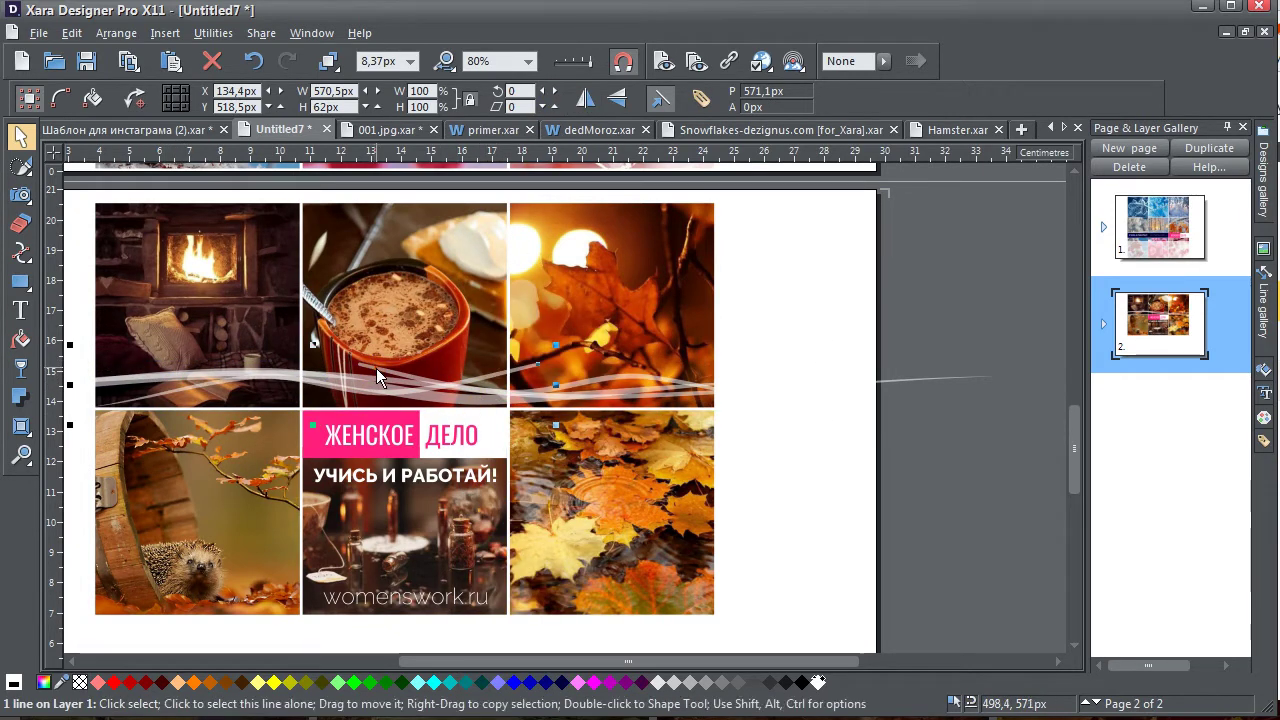
pyautogui.press('Escape')
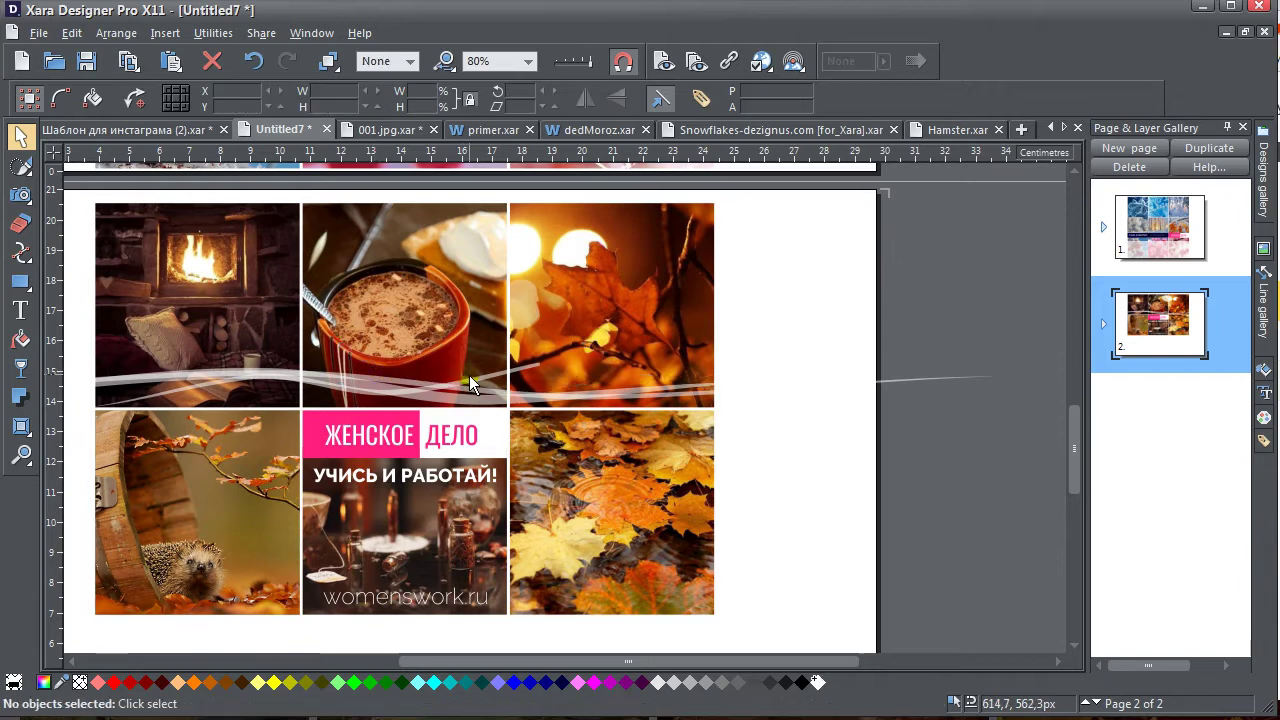
pyautogui.moveTo(474, 378)
pyautogui.mouseDown()
pyautogui.moveTo(720, 391)
pyautogui.moveTo(670, 382)
pyautogui.mouseUp()
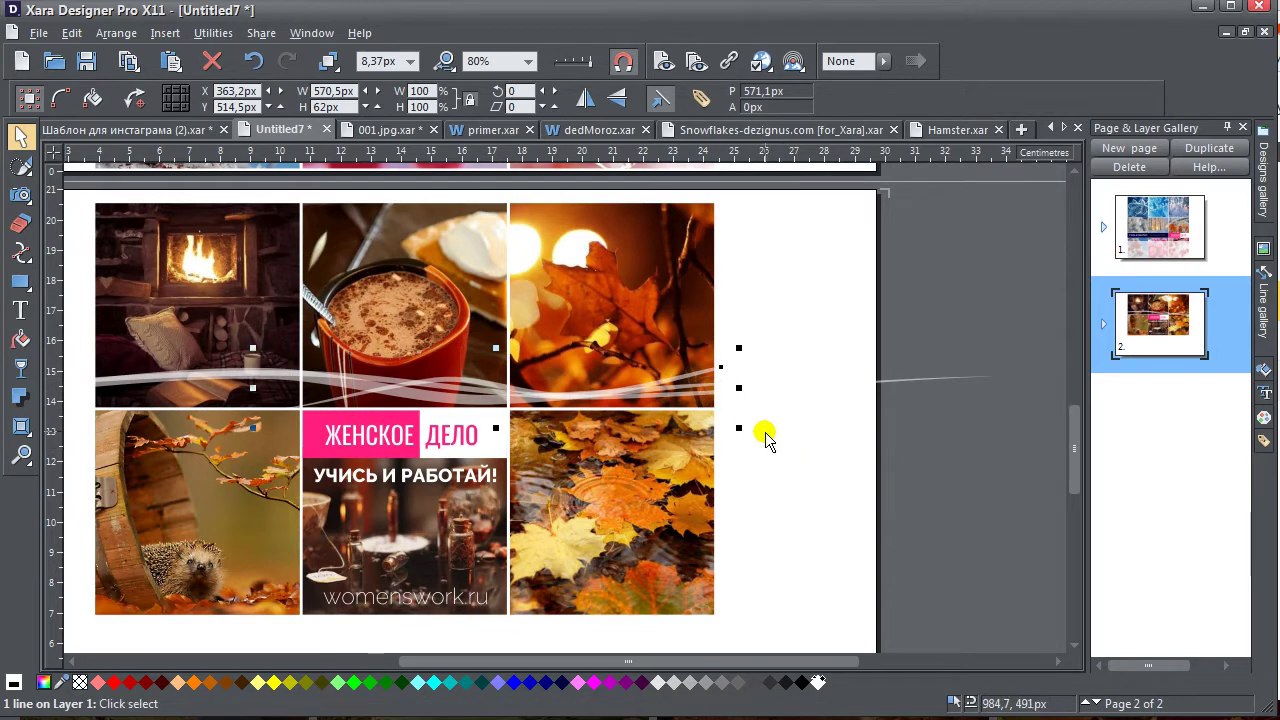
# Place a copy of the short tilted line over the collage's left part at about X 109 px, then clear the selection
pyautogui.moveTo(445, 376); pyautogui.dragTo(484, 351)
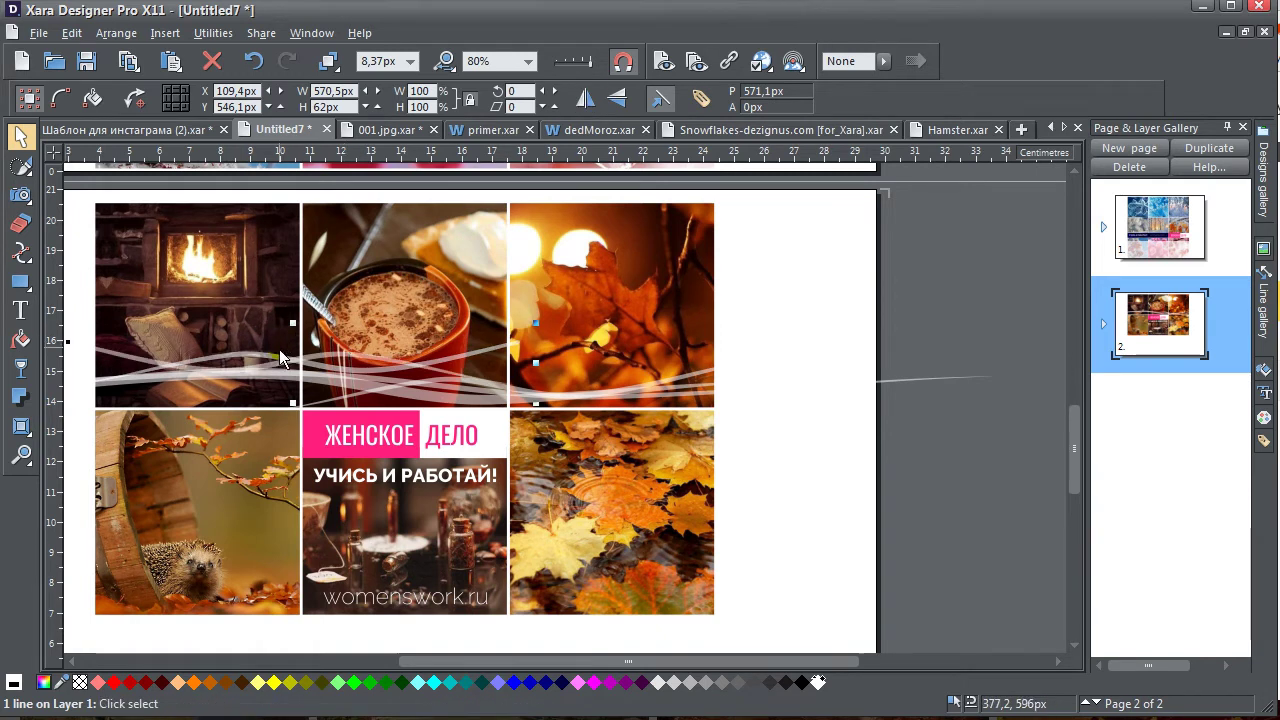
pyautogui.moveTo(278, 372); pyautogui.dragTo(278, 391)
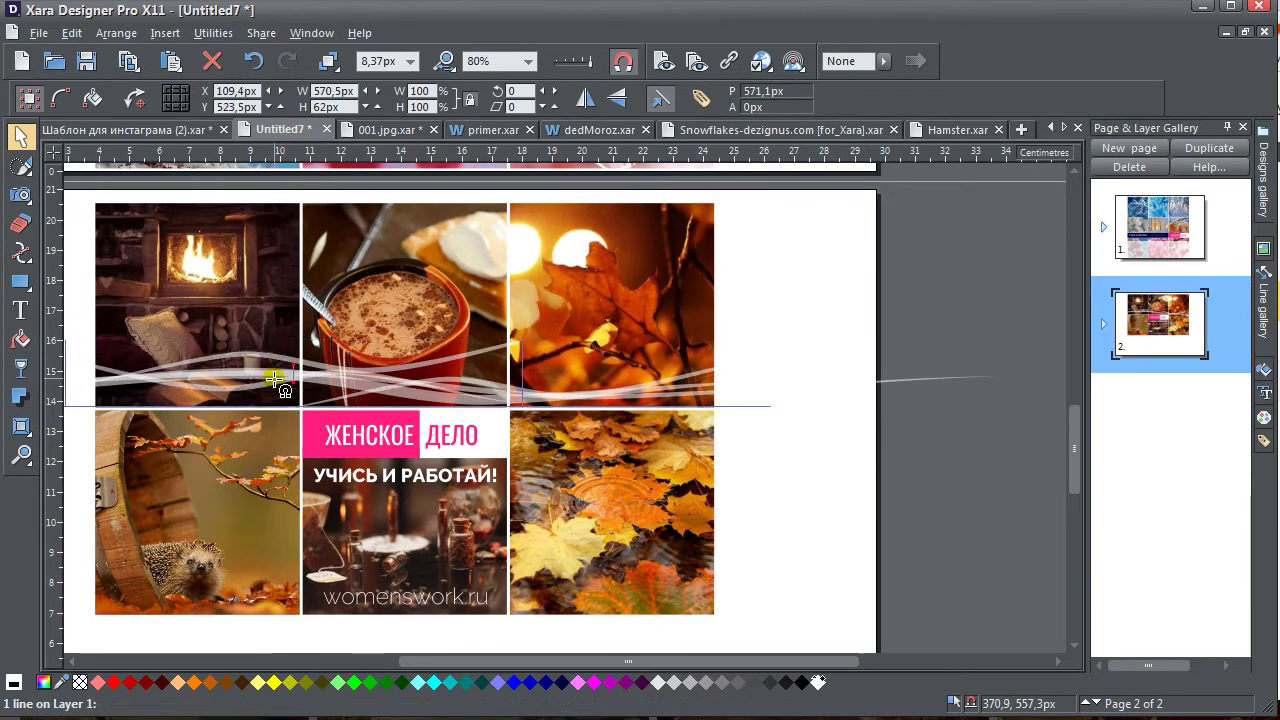
pyautogui.hotkey('ctrl', 'z')
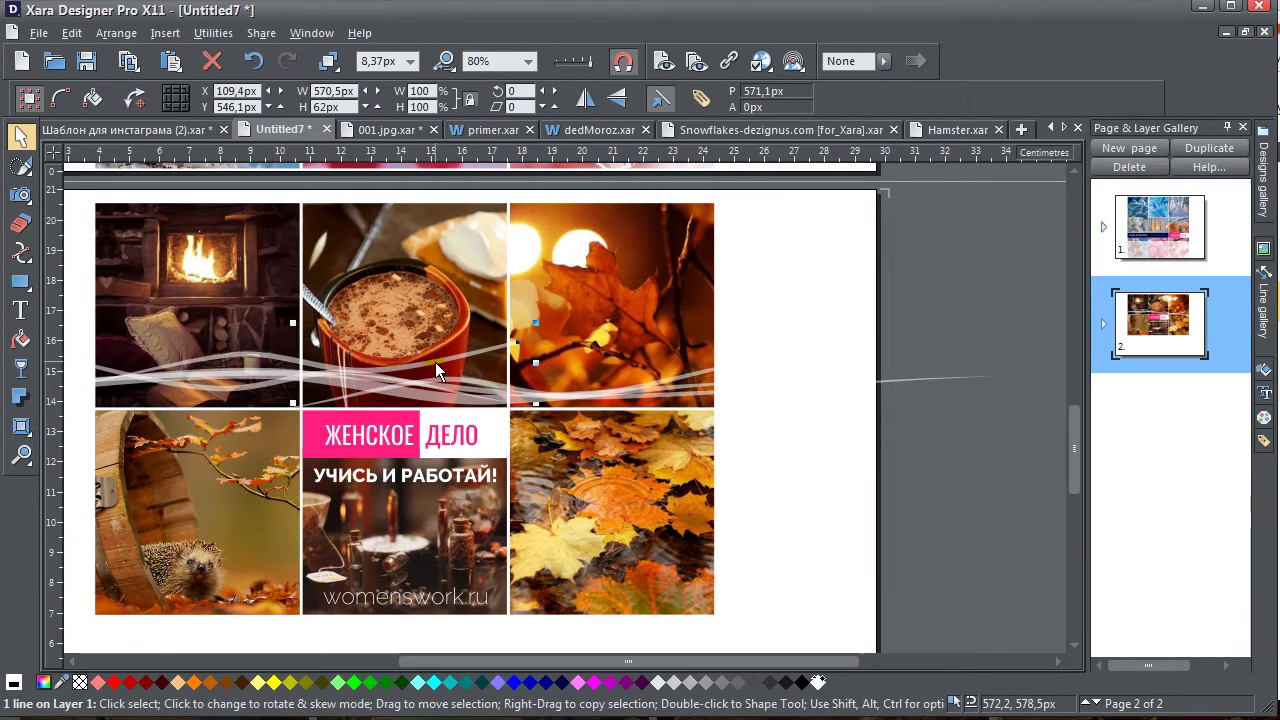
pyautogui.press('Escape')
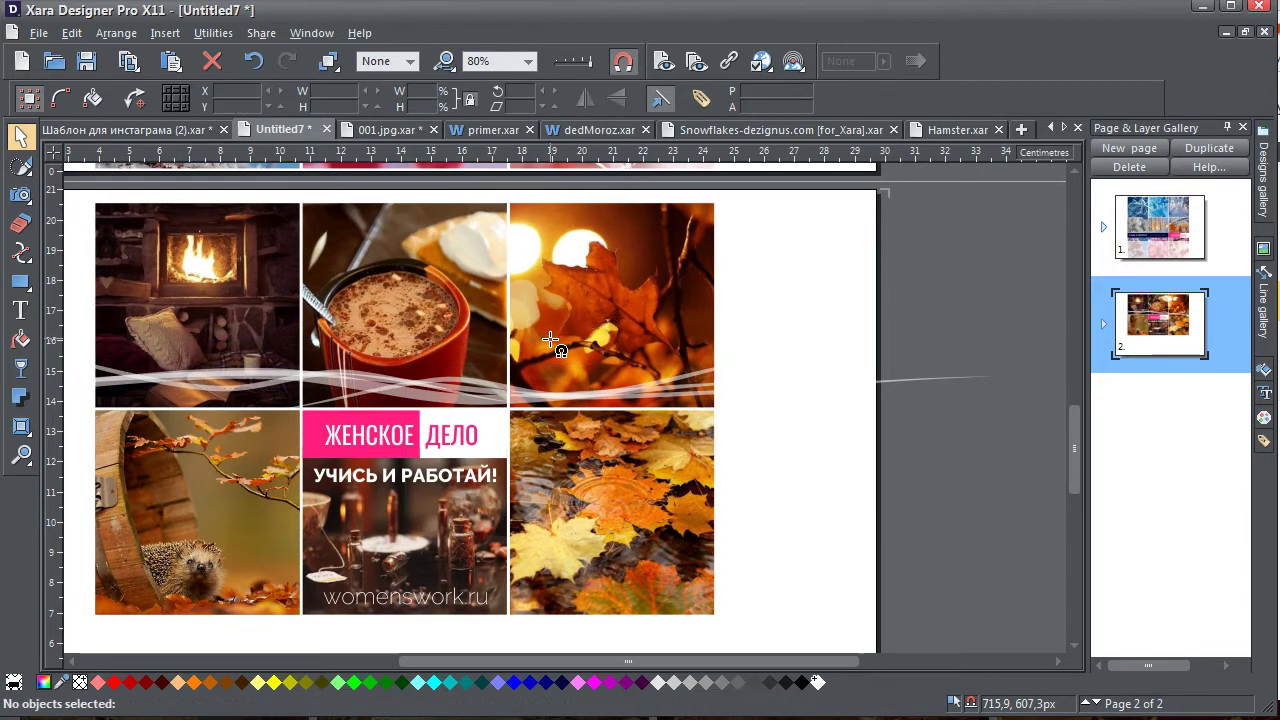
# Move three wave lines together, then the remaining short line, down to the gap between the two photo rows
pyautogui.click(793, 418)
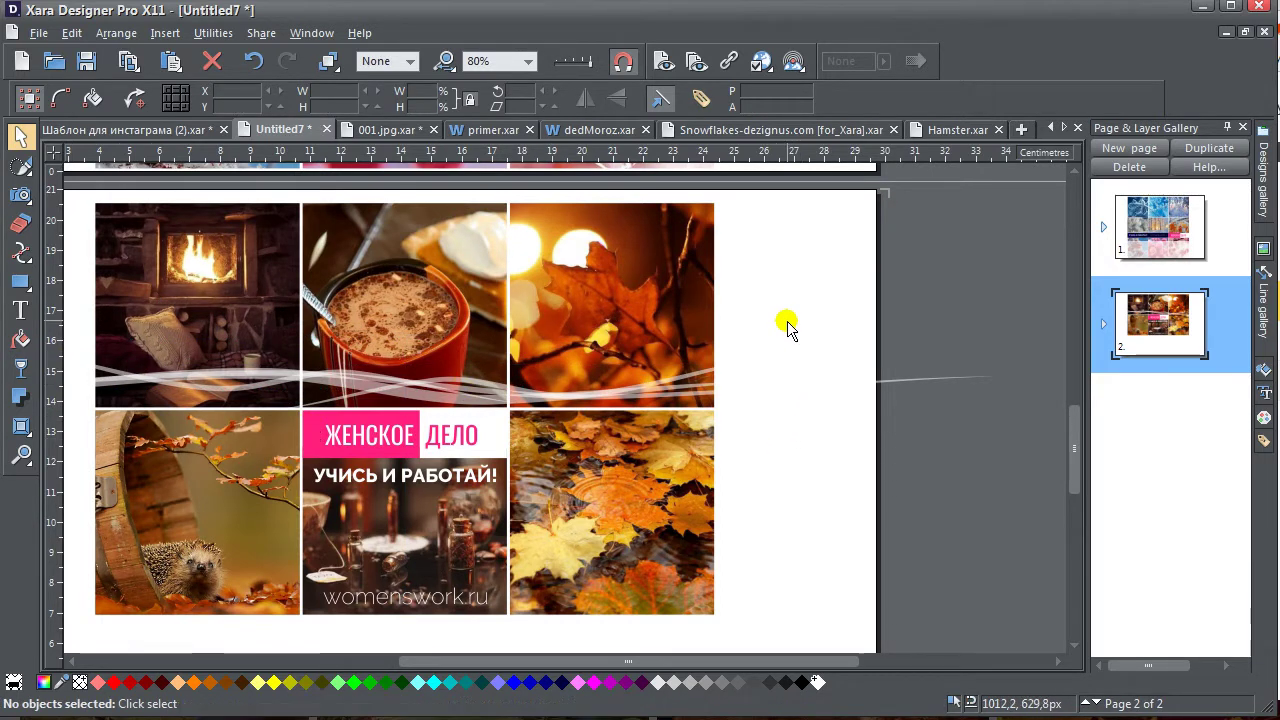
pyautogui.moveTo(787, 325); pyautogui.dragTo(717, 433)
pyautogui.moveTo(724, 384); pyautogui.dragTo(727, 411)
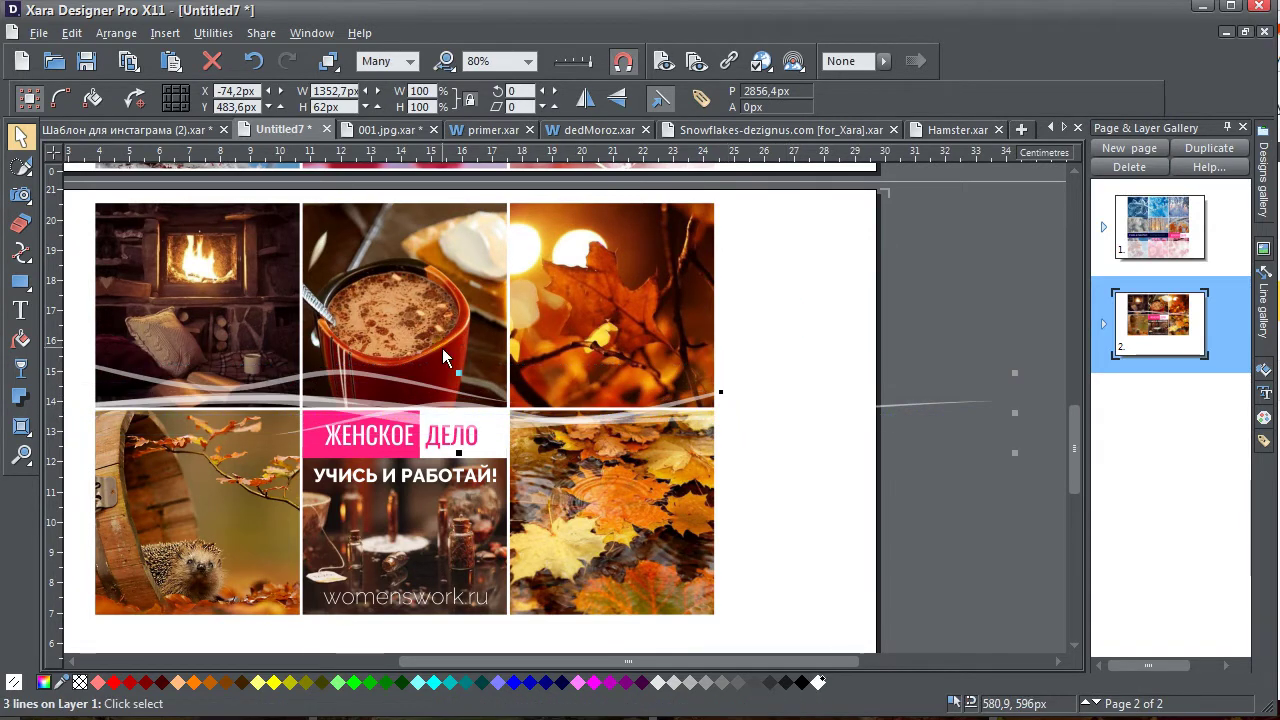
pyautogui.moveTo(372, 374); pyautogui.dragTo(372, 408)
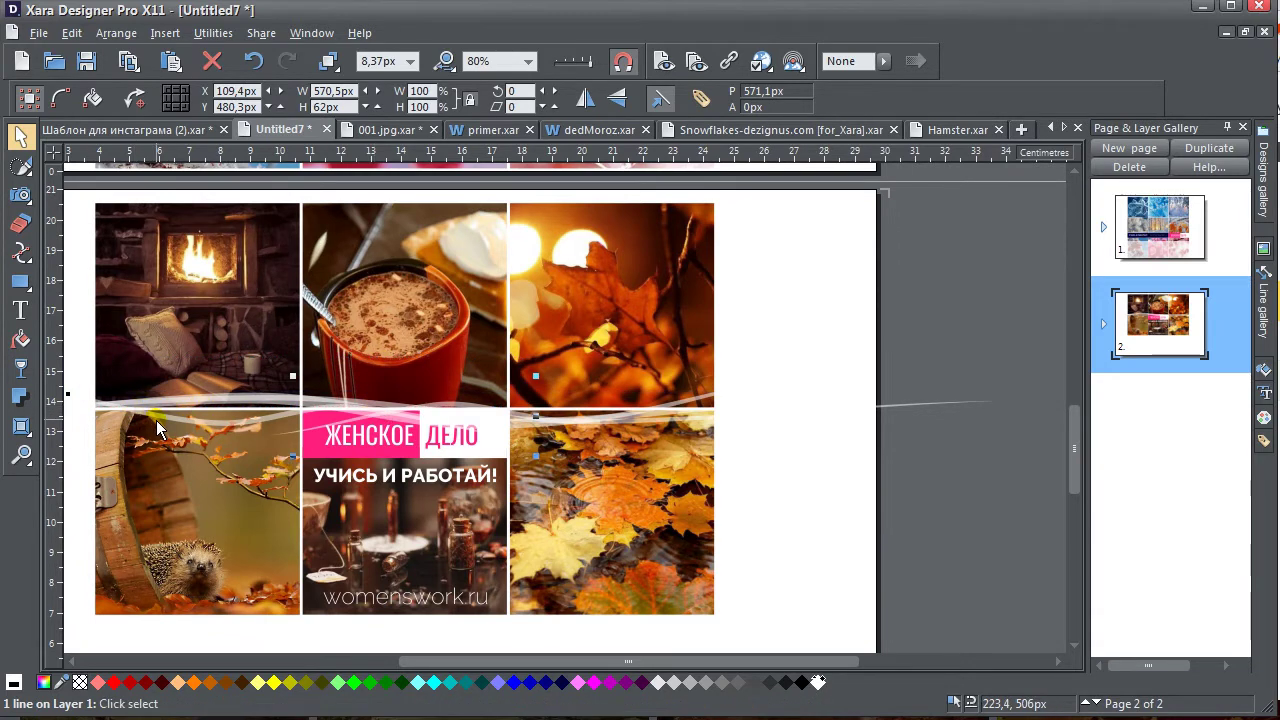
# Add two copies of the long wave line, at about X 317 px, Y 513 px and X -11 px, Y 475 px
pyautogui.moveTo(160, 425)
pyautogui.mouseDown()
pyautogui.moveTo(63, 420)
pyautogui.moveTo(309, 434)
pyautogui.moveTo(248, 437)
pyautogui.moveTo(251, 423)
pyautogui.mouseUp()
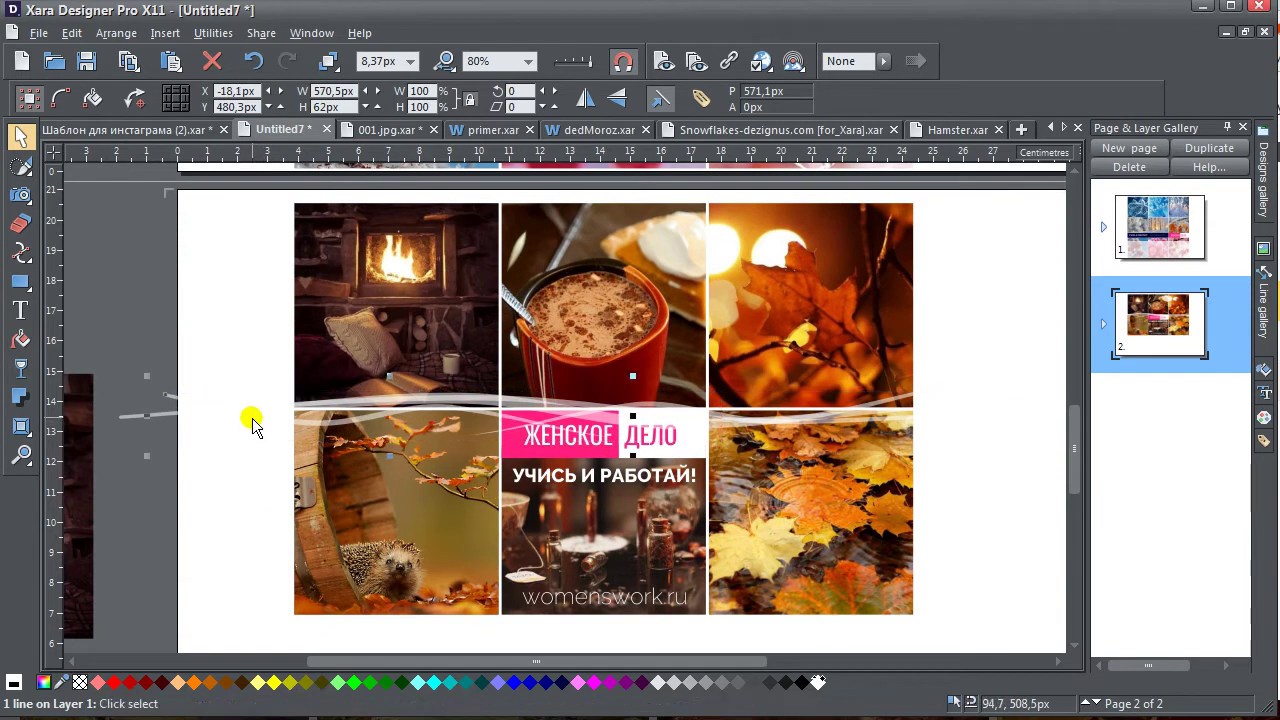
pyautogui.moveTo(166, 400)
pyautogui.mouseDown()
pyautogui.moveTo(174, 420)
pyautogui.moveTo(440, 408)
pyautogui.mouseUp()
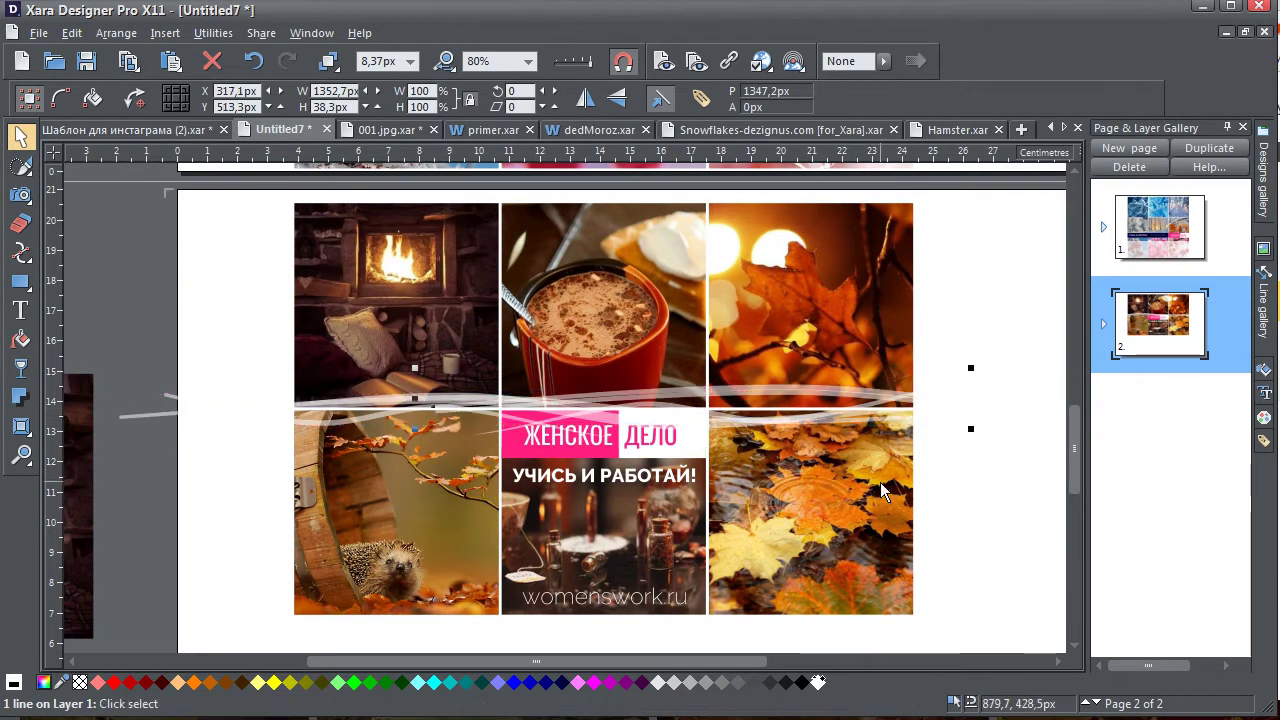
pyautogui.click(983, 492)
pyautogui.moveTo(650, 392)
pyautogui.mouseDown()
pyautogui.moveTo(560, 425)
pyautogui.moveTo(388, 433)
pyautogui.mouseUp()
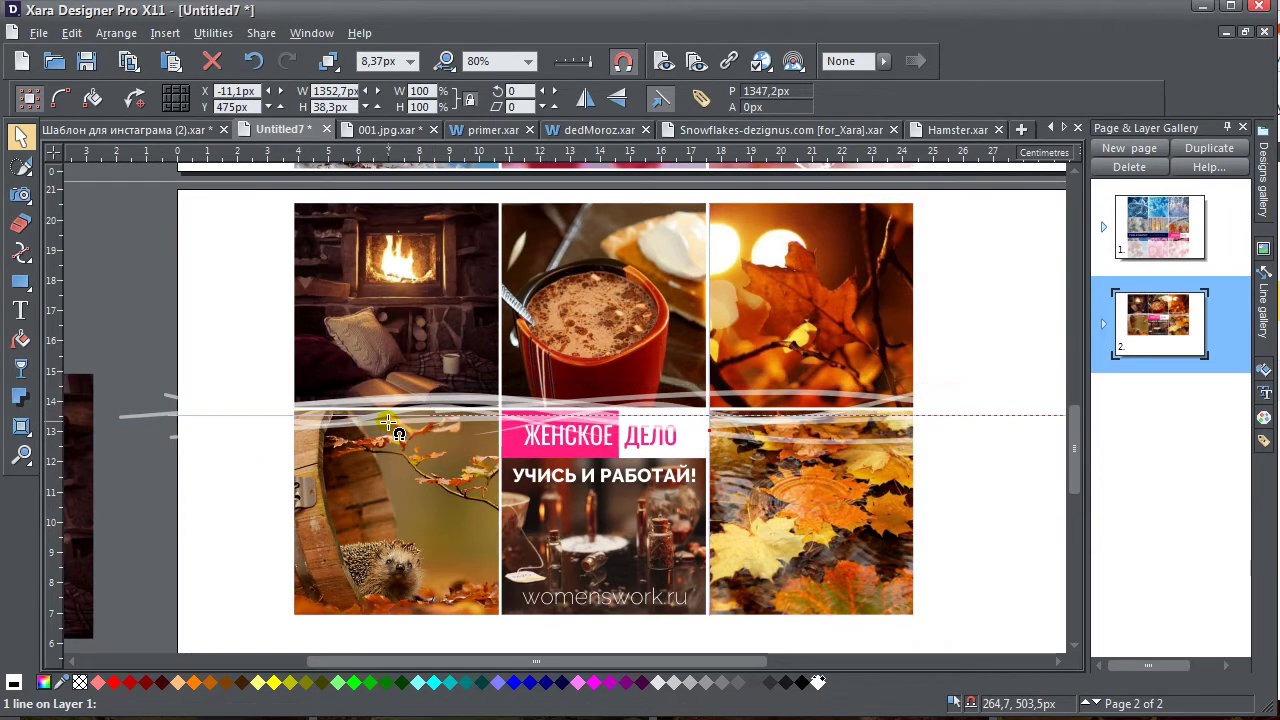
# Bring the ЖЕНСКОЕ ДЕЛО label group in front of the wave lines and clear the selection
pyautogui.click(552, 440)
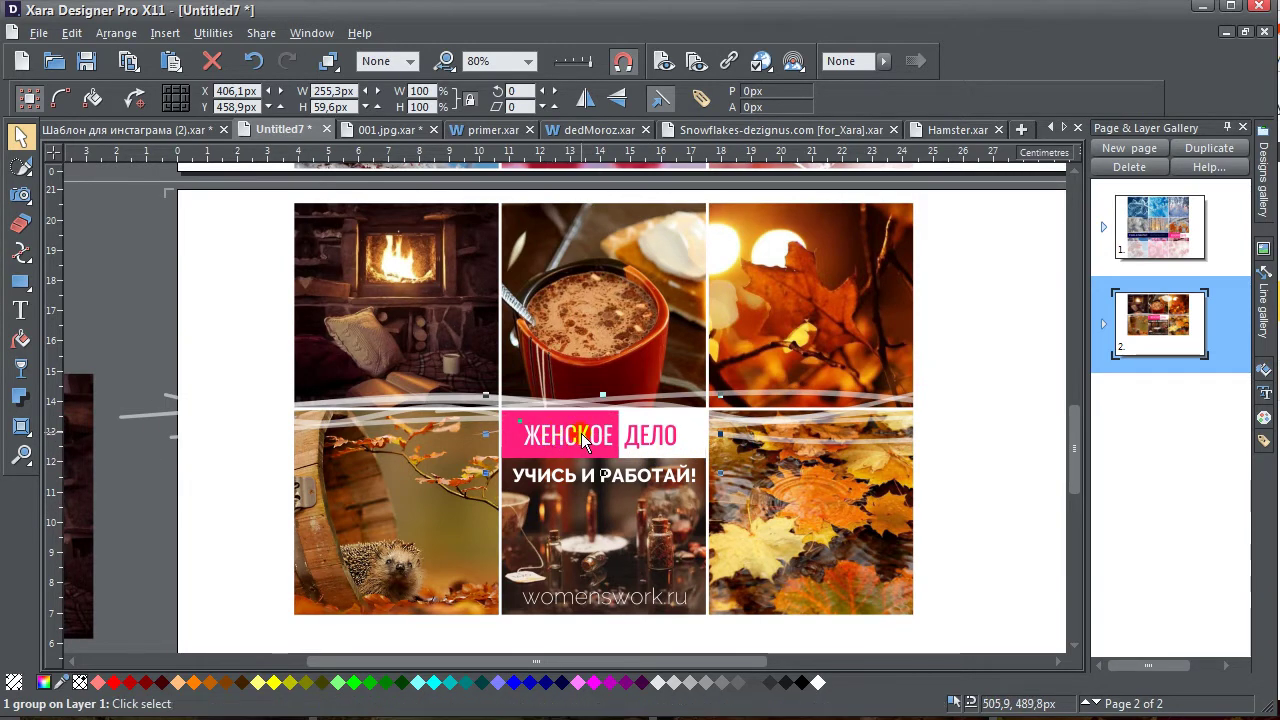
pyautogui.click(1000, 448)
pyautogui.scroll(1, 565, 460)
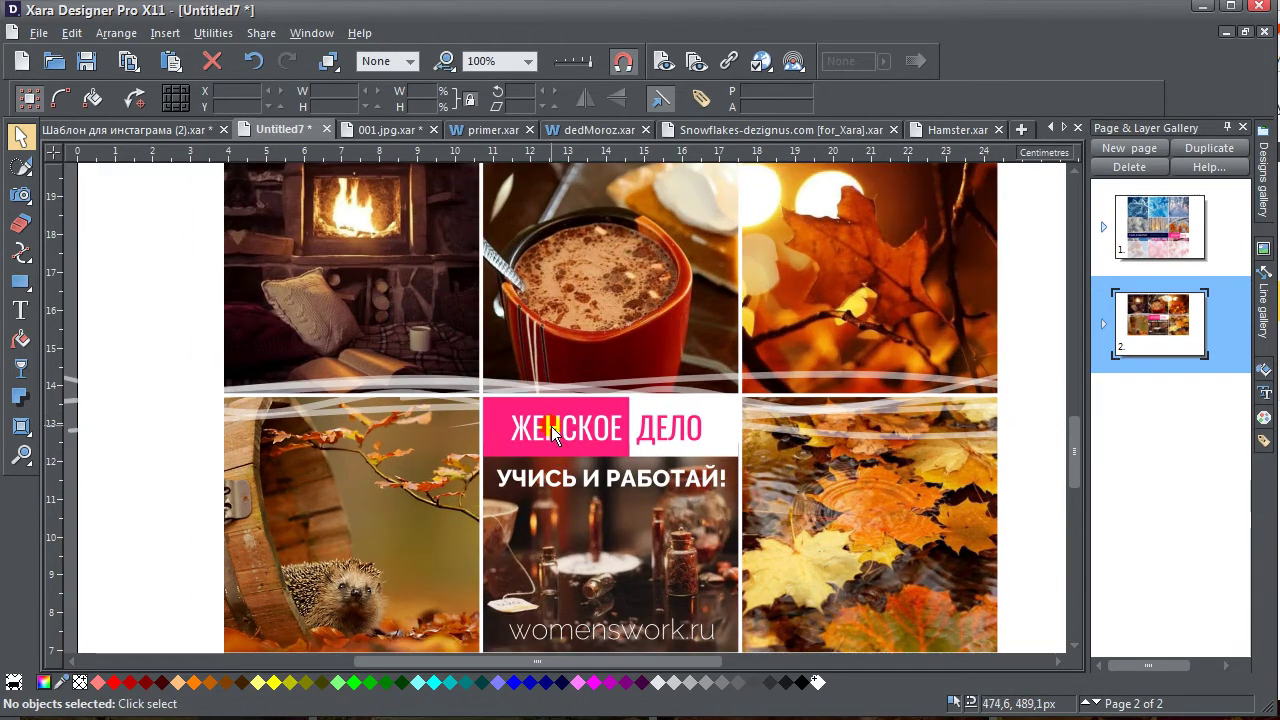
pyautogui.moveTo(625, 441); pyautogui.dragTo(495, 397)
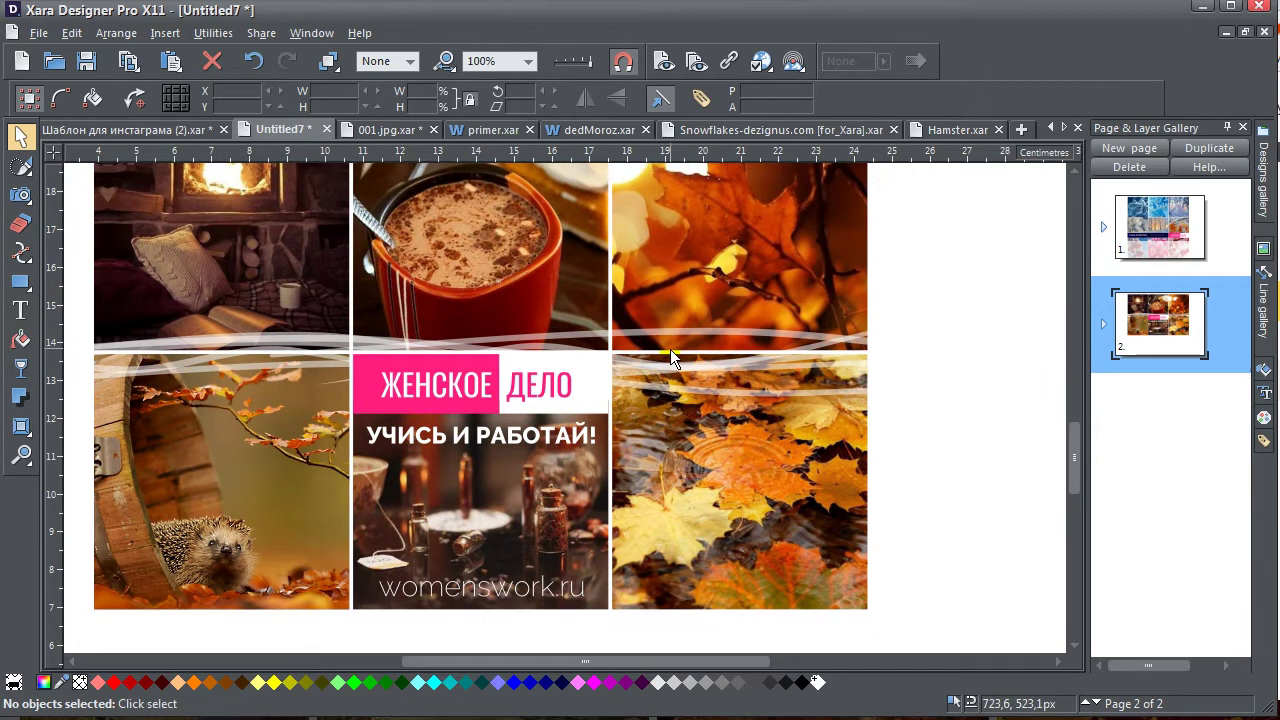
# Set the line width of the long wave line crossing above the label to 19 px
pyautogui.click(676, 342)
pyautogui.click(382, 61)
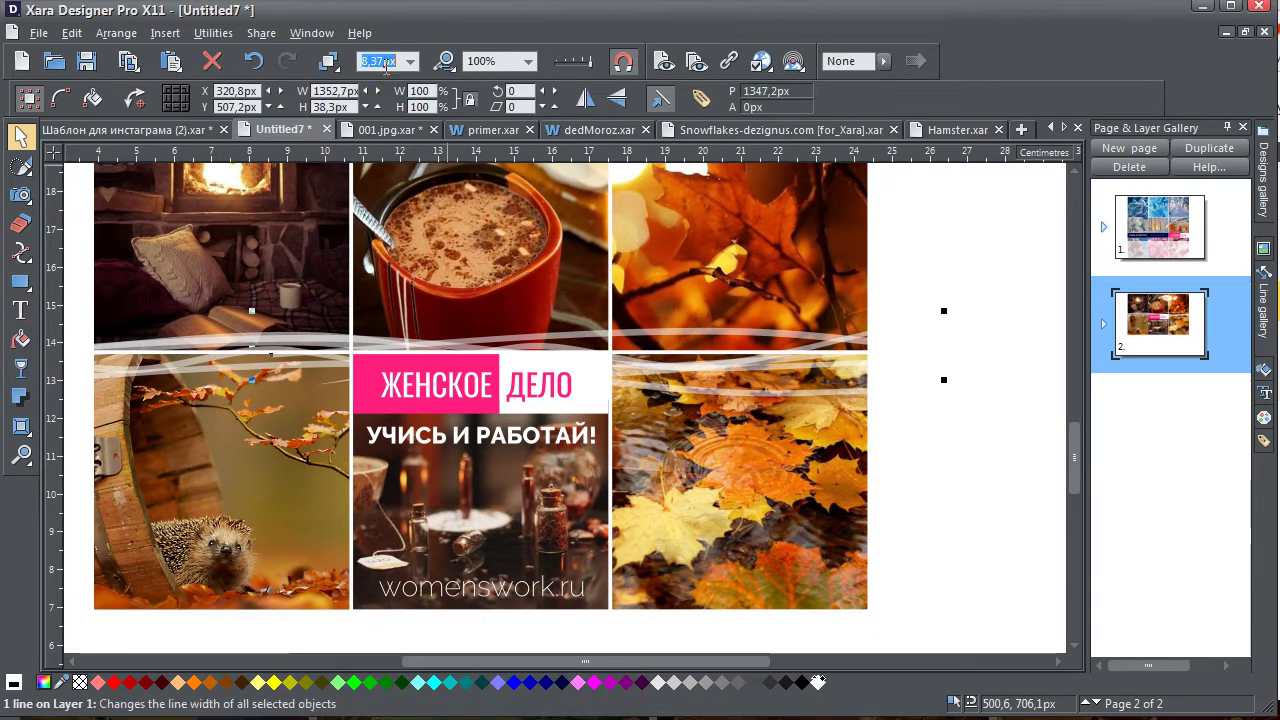
pyautogui.press('Return')
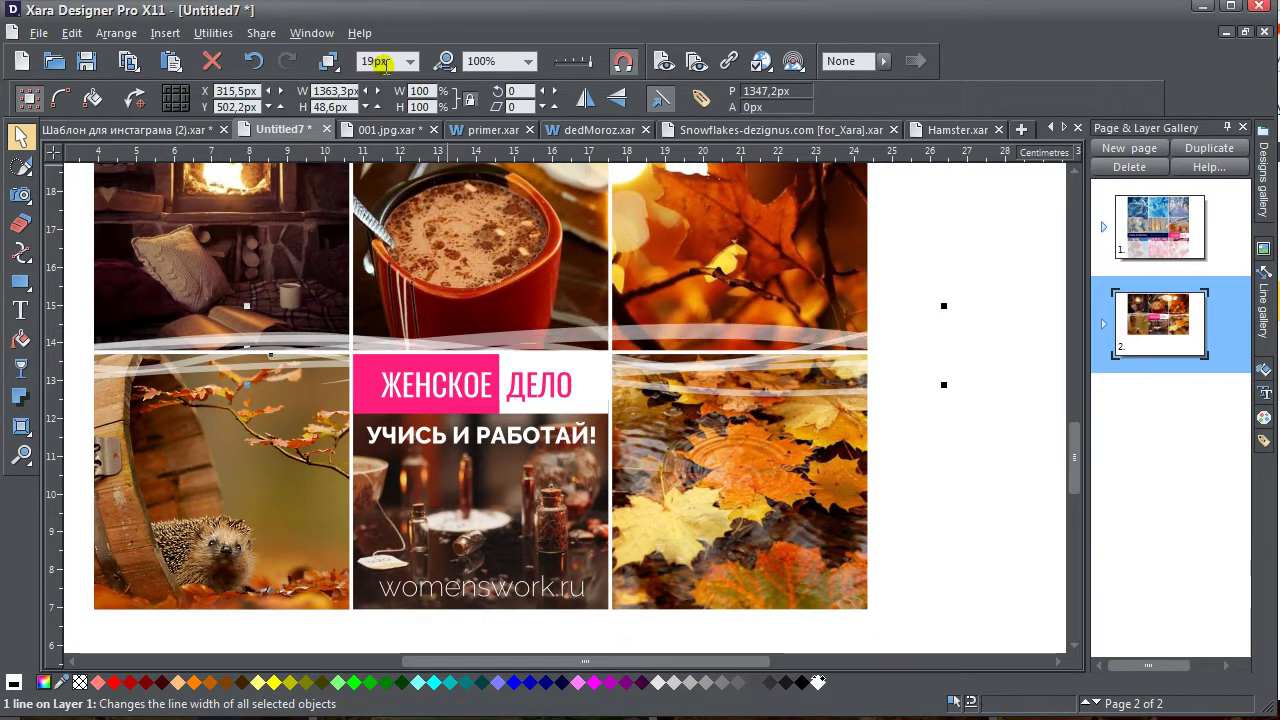
# Set the line width of the short tilted wave line over the leaf photos to 5 px
pyautogui.click(673, 376)
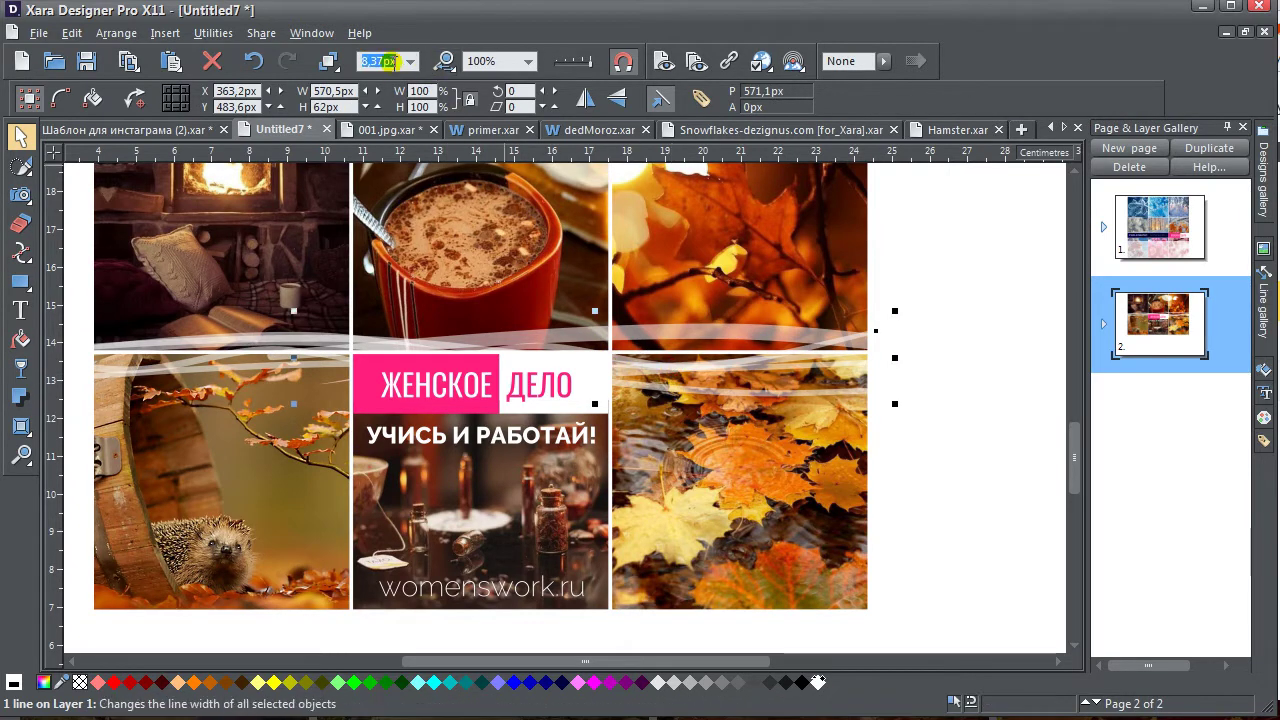
pyautogui.write('5')
pyautogui.press('Return')
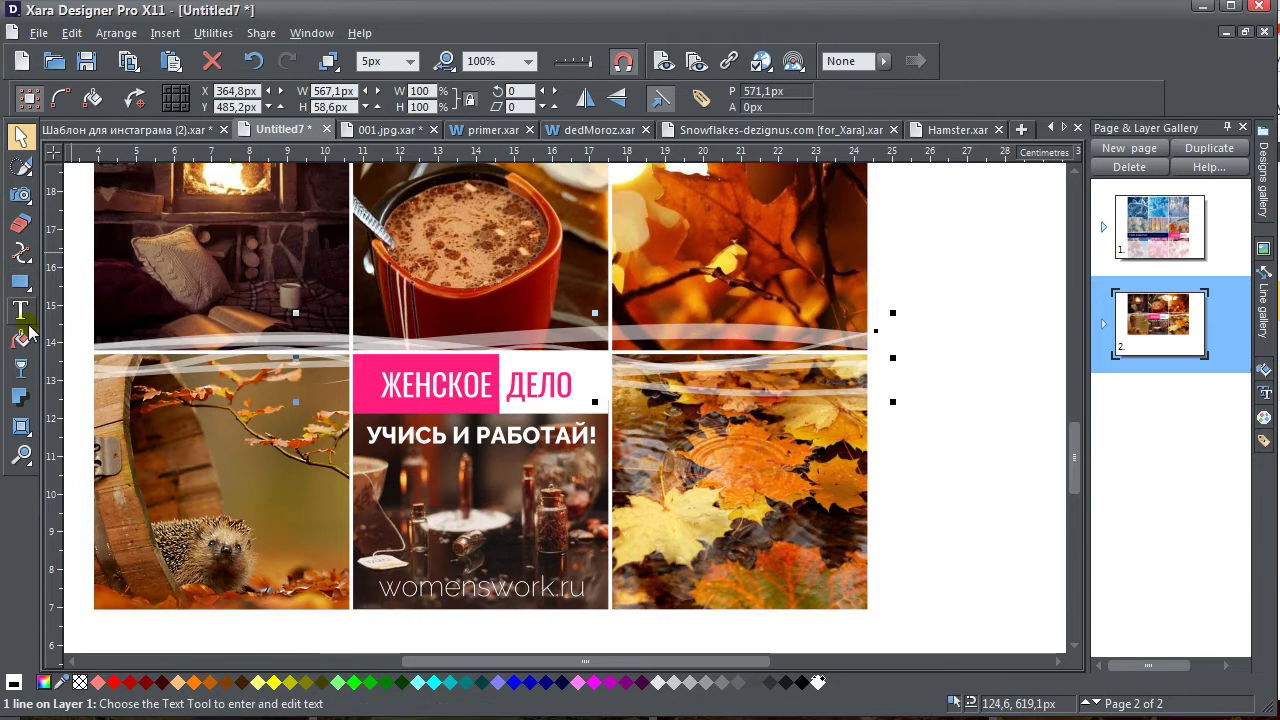
# Set flat transparency to 22.5% on the 5 px wave line and 24.5% on another wave line, then clear the selection
pyautogui.click(20, 368)
pyautogui.moveTo(623, 98); pyautogui.dragTo(597, 99)
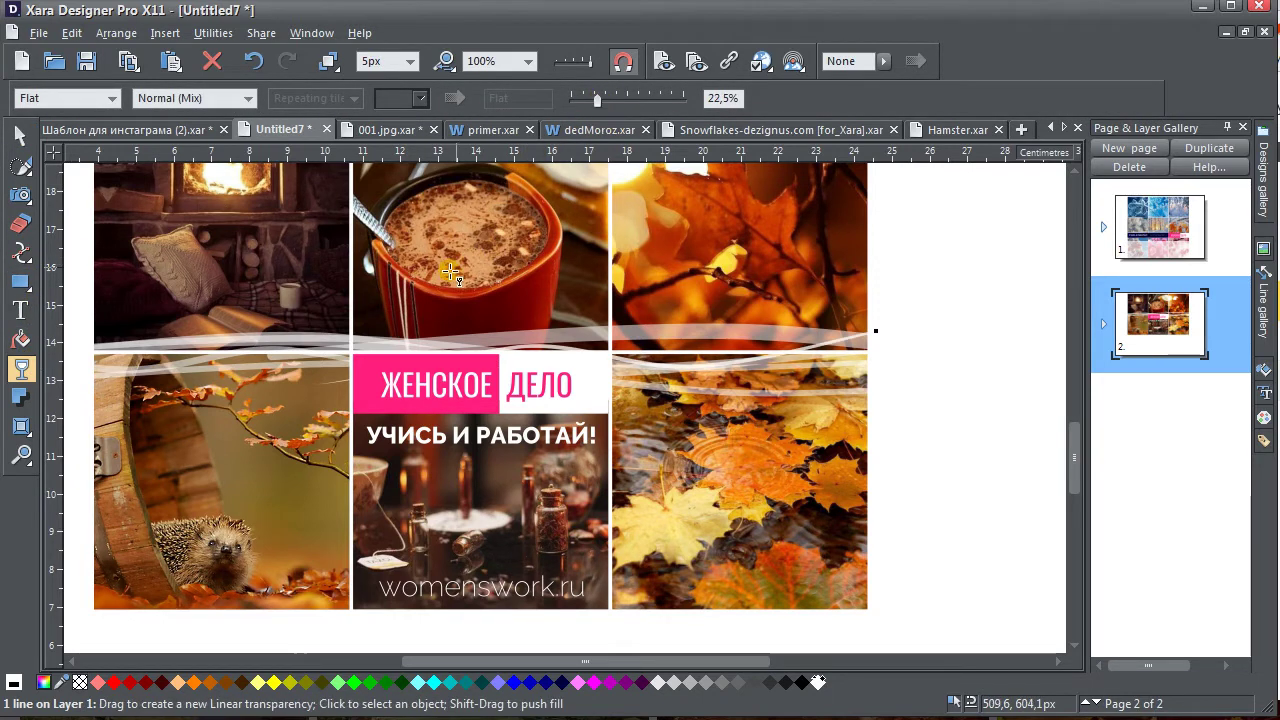
pyautogui.click(213, 352)
pyautogui.moveTo(578, 99); pyautogui.dragTo(594, 105)
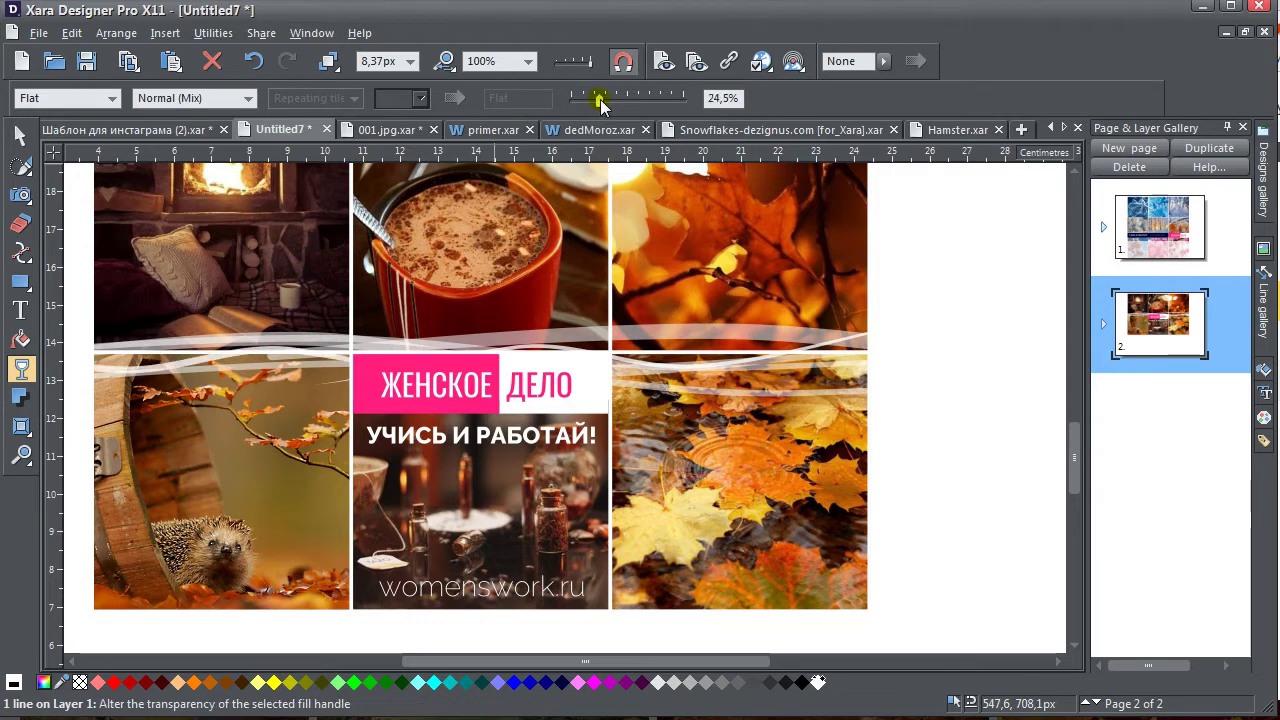
pyautogui.click(20, 134)
pyautogui.click(1052, 452)
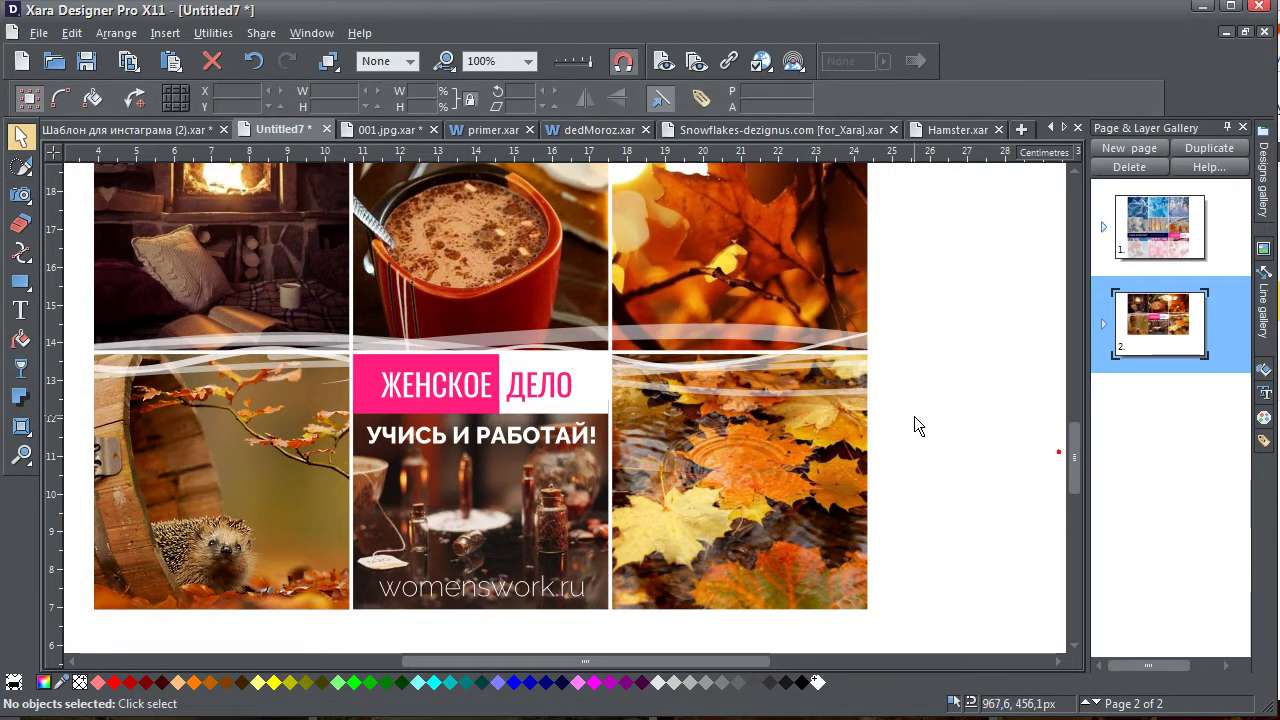
# Examine the autumn collage with its wave lines and compare it with the winter collage on page 1
pyautogui.scroll(-1, 914, 420)
pyautogui.moveTo(914, 420); pyautogui.dragTo(691, 443)
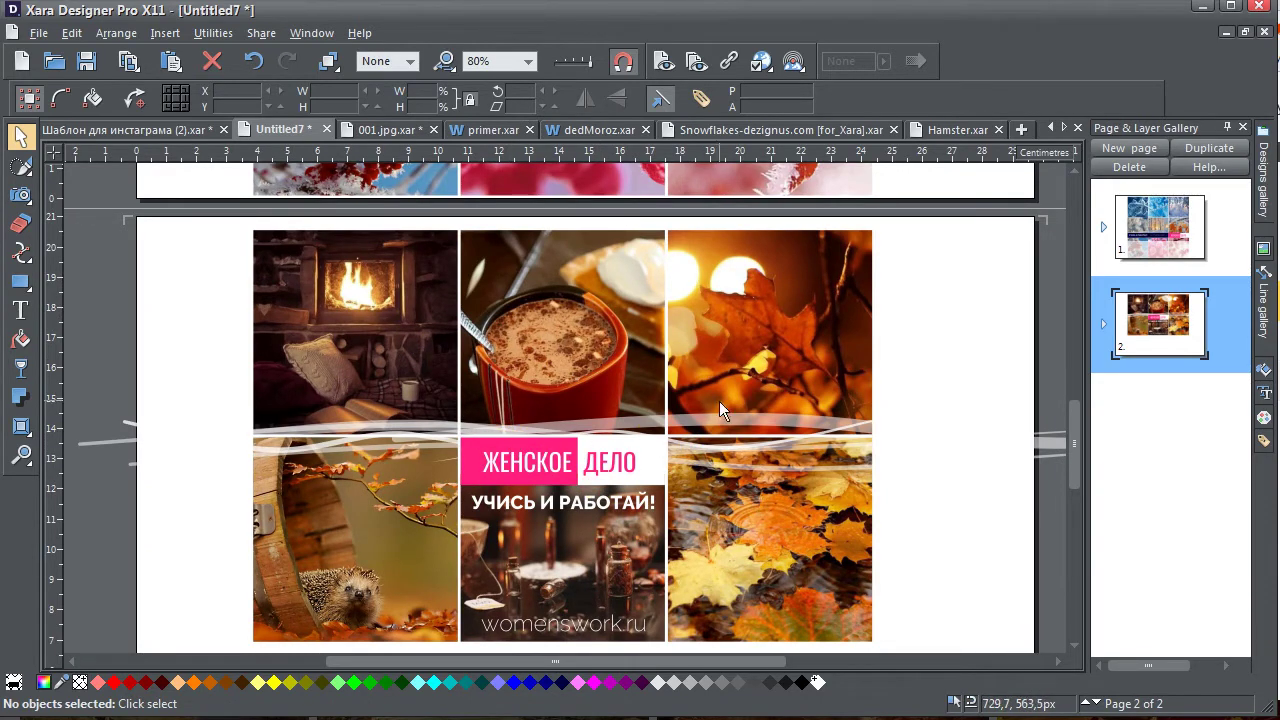
pyautogui.click(673, 279)
pyautogui.scroll(10, 712, 516)
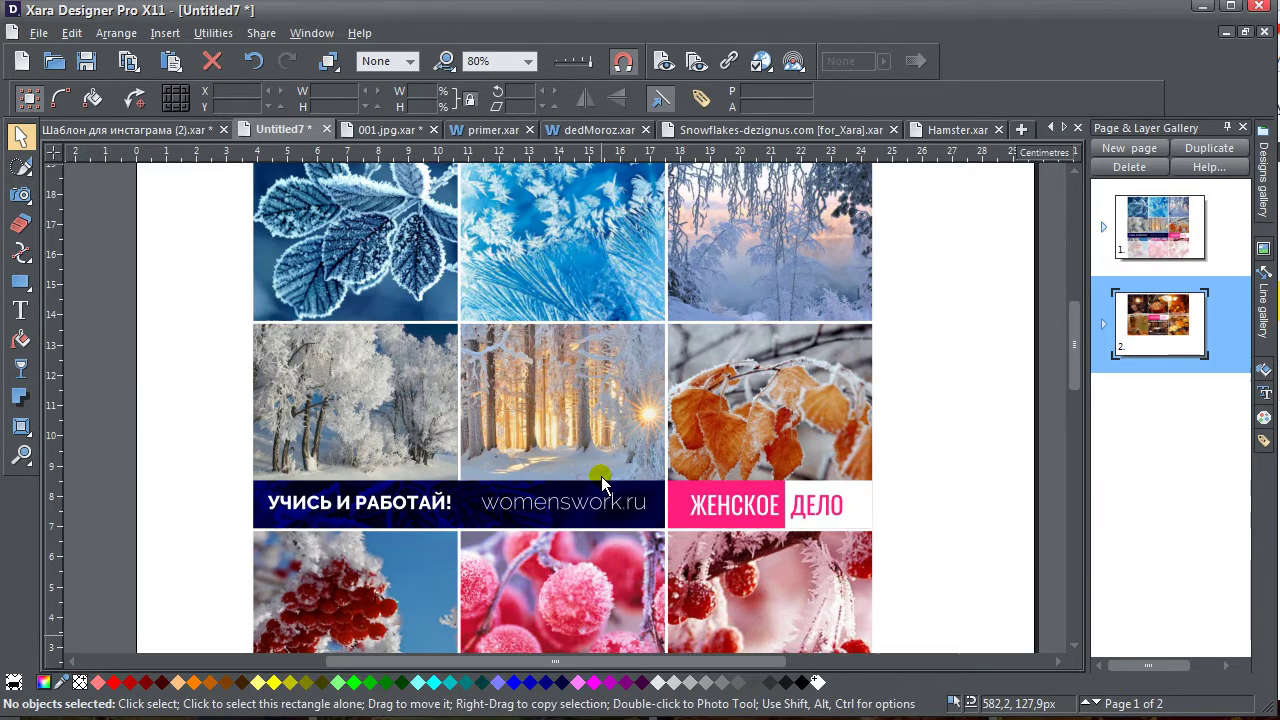
pyautogui.scroll(-8, 602, 483)
pyautogui.scroll(3, 453, 442)
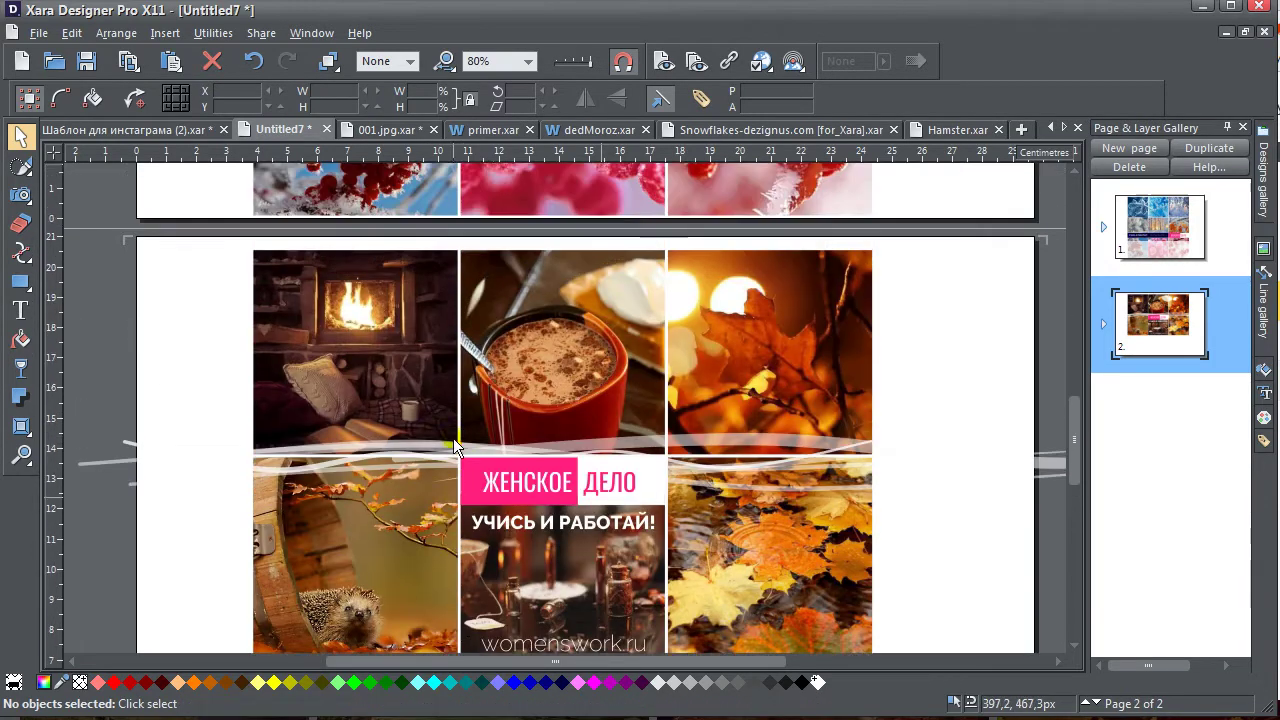
pyautogui.scroll(-1, 529, 499)
pyautogui.scroll(-1, 666, 424)
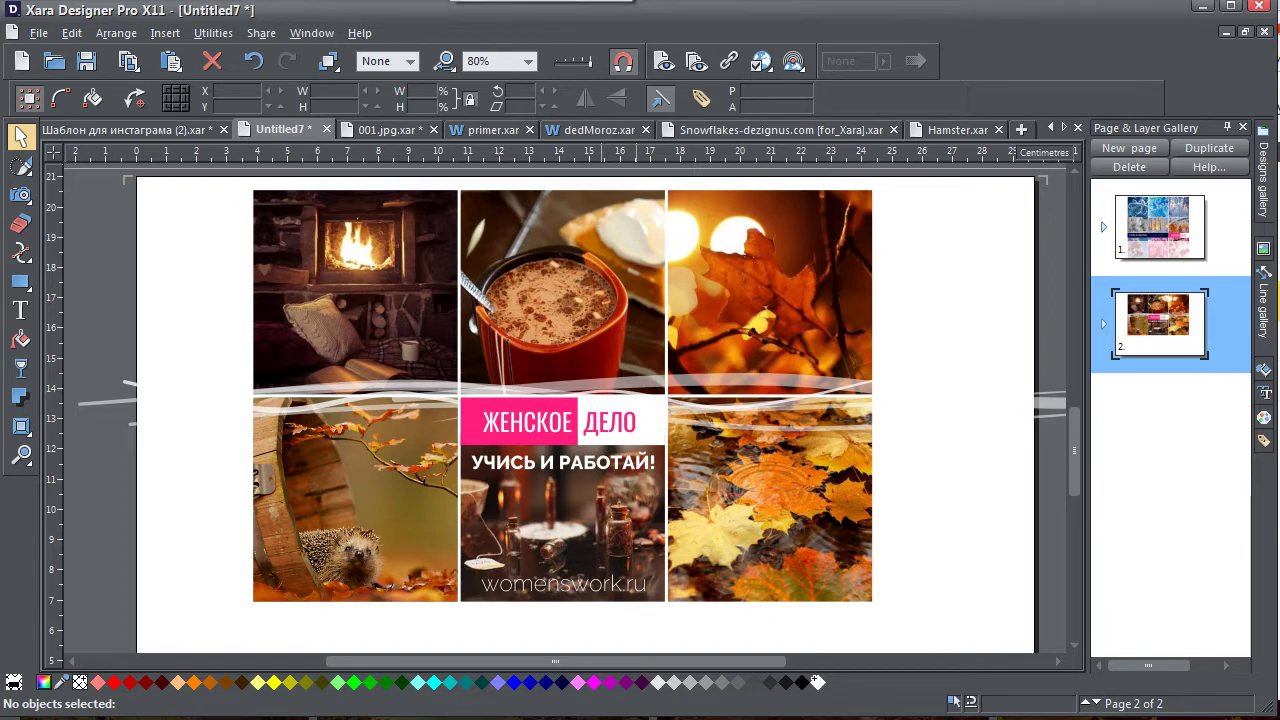
pyautogui.click(484, 436)
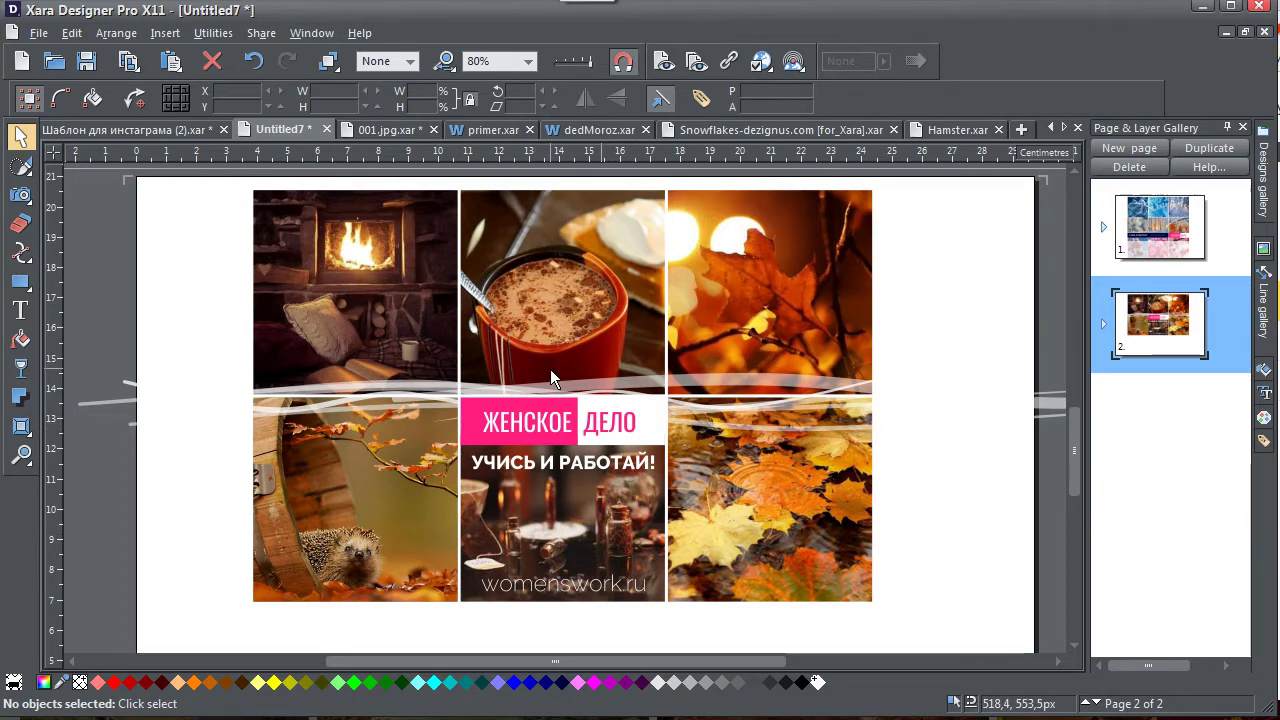
pyautogui.scroll(5, 550, 378)
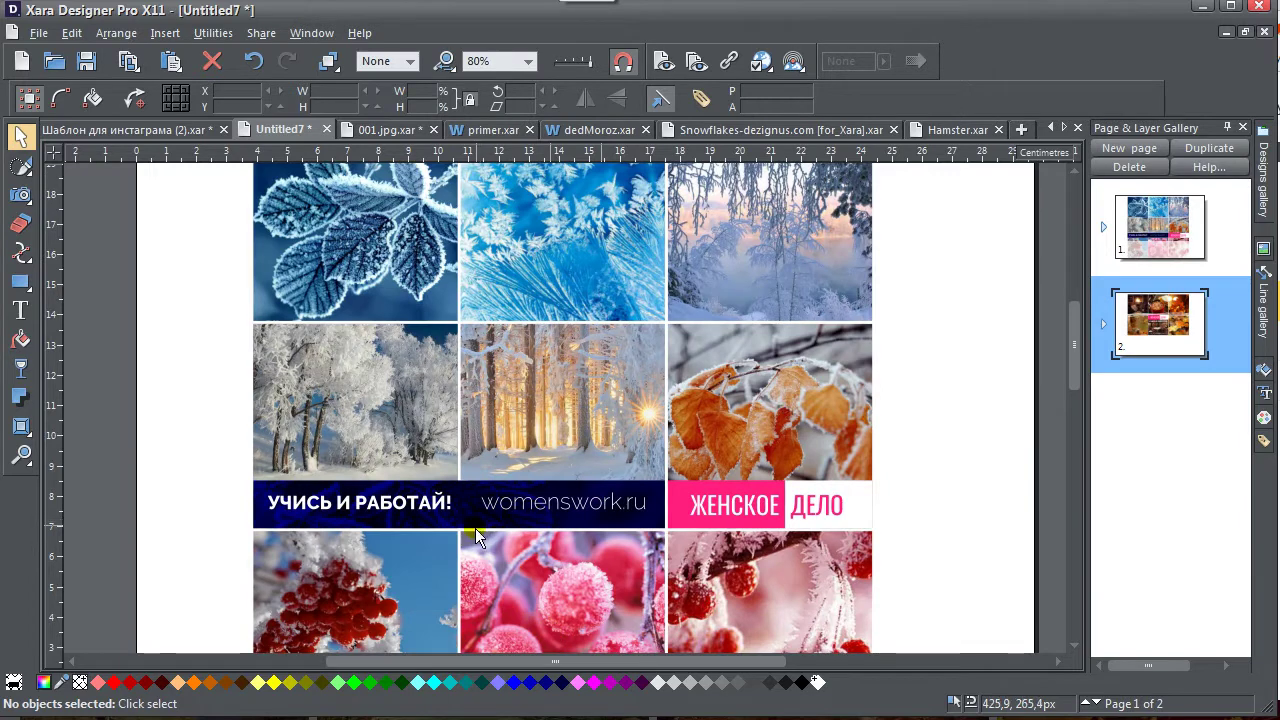
pyautogui.scroll(-2, 475, 528)
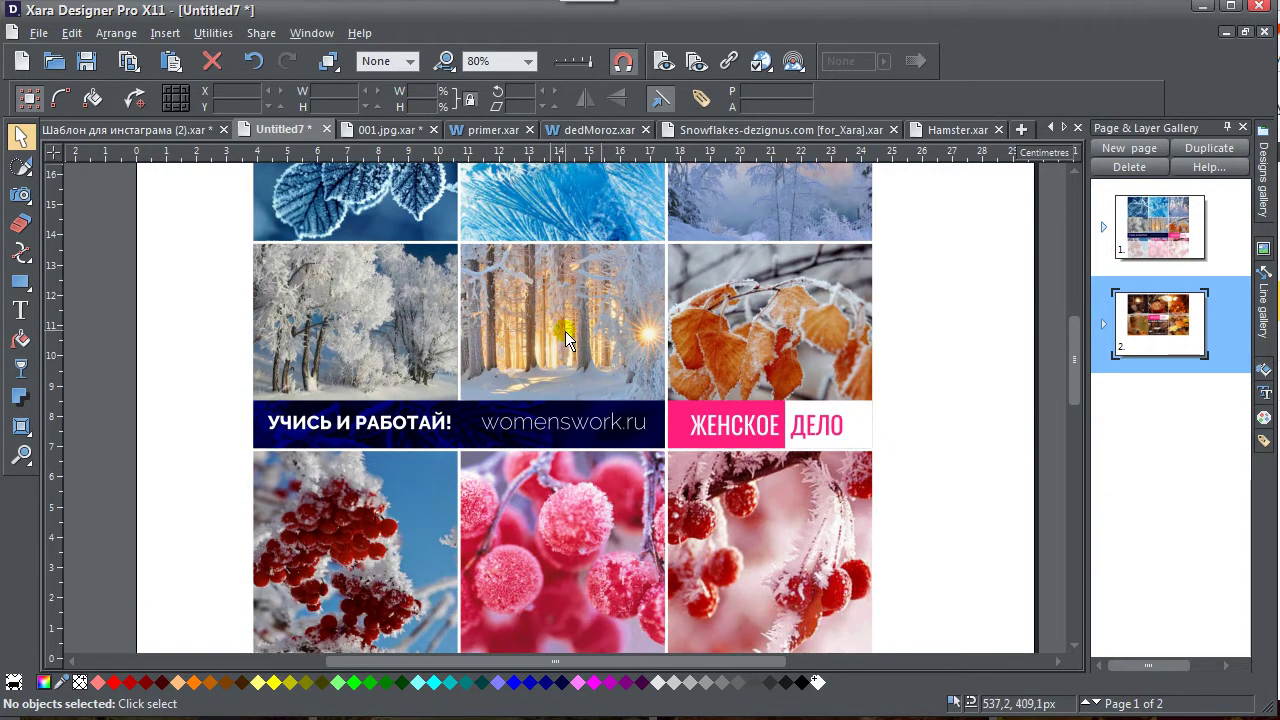
# Look over both collages once more, comparing the winter photo grid with the autumn one and its wave lines
pyautogui.scroll(-8, 697, 530)
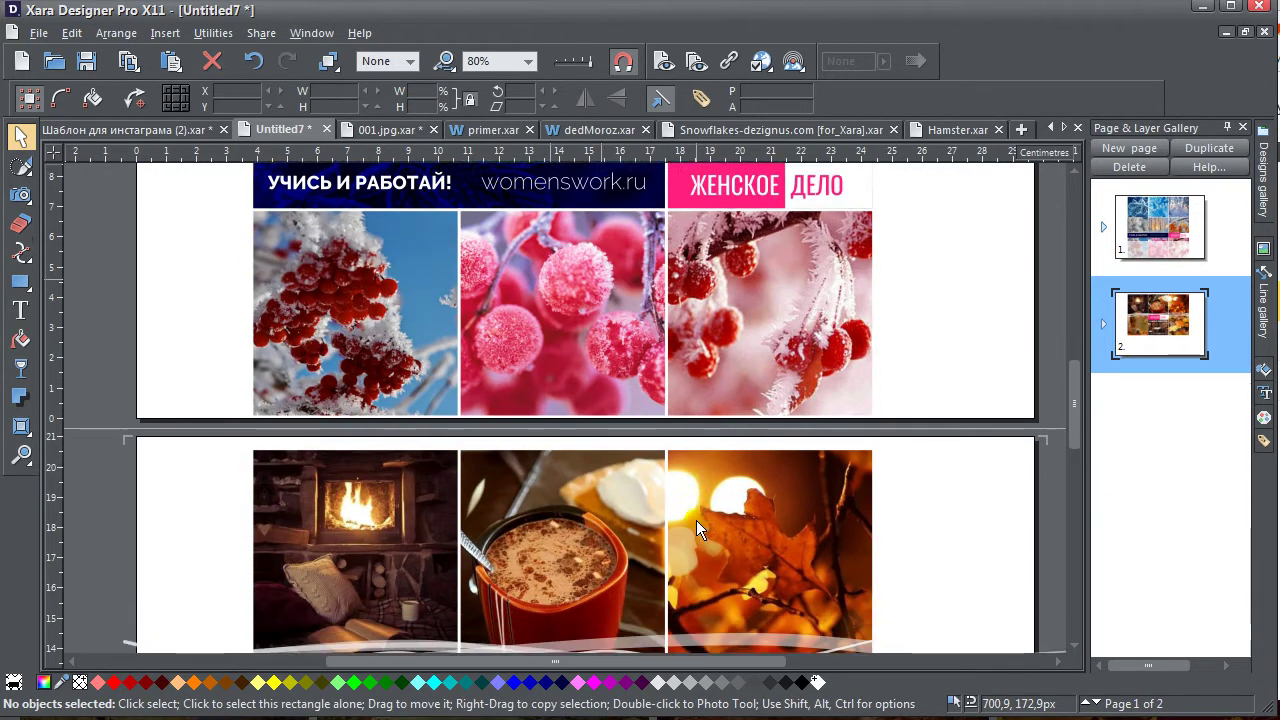
pyautogui.scroll(-2, 697, 530)
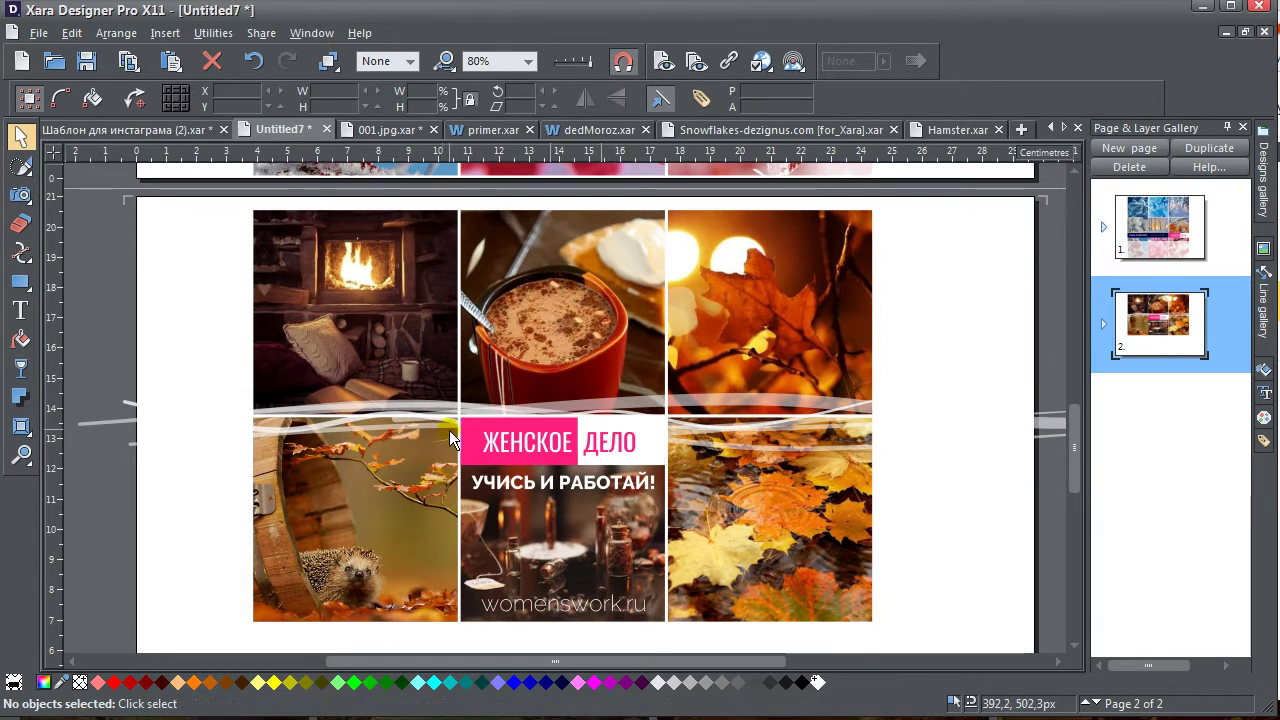
pyautogui.scroll(-1, 448, 438)
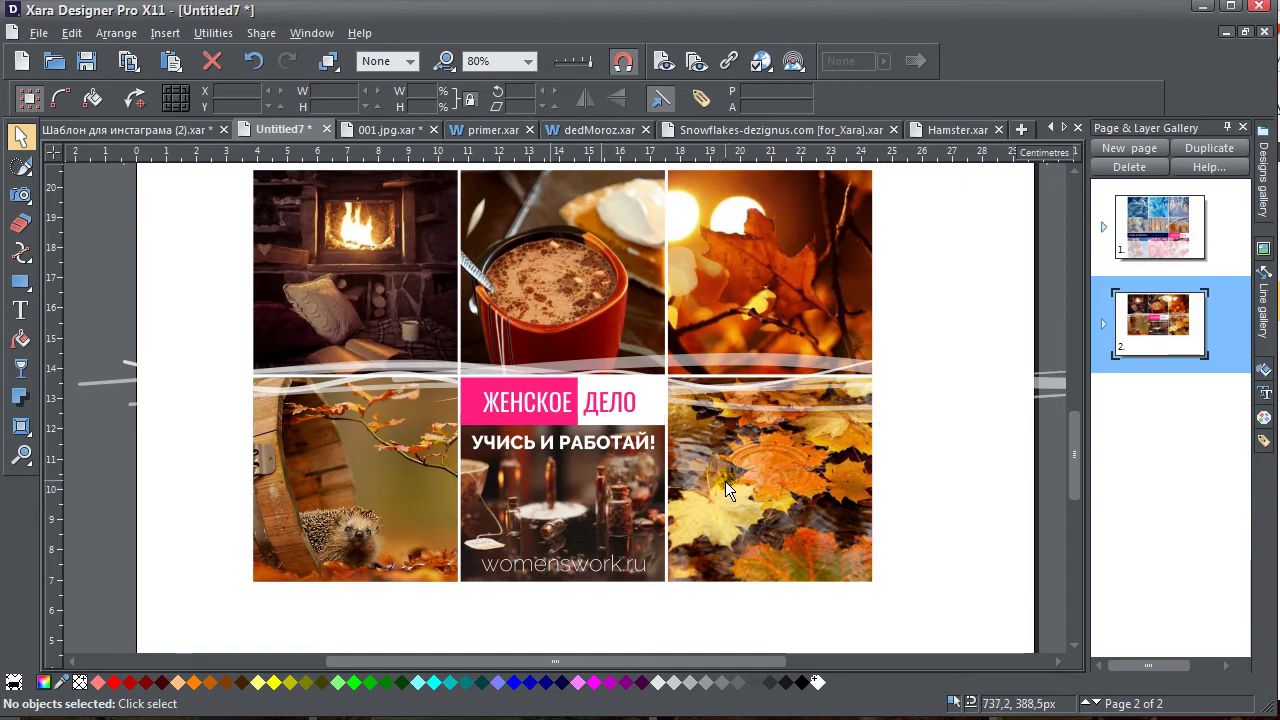
pyautogui.scroll(5, 747, 512)
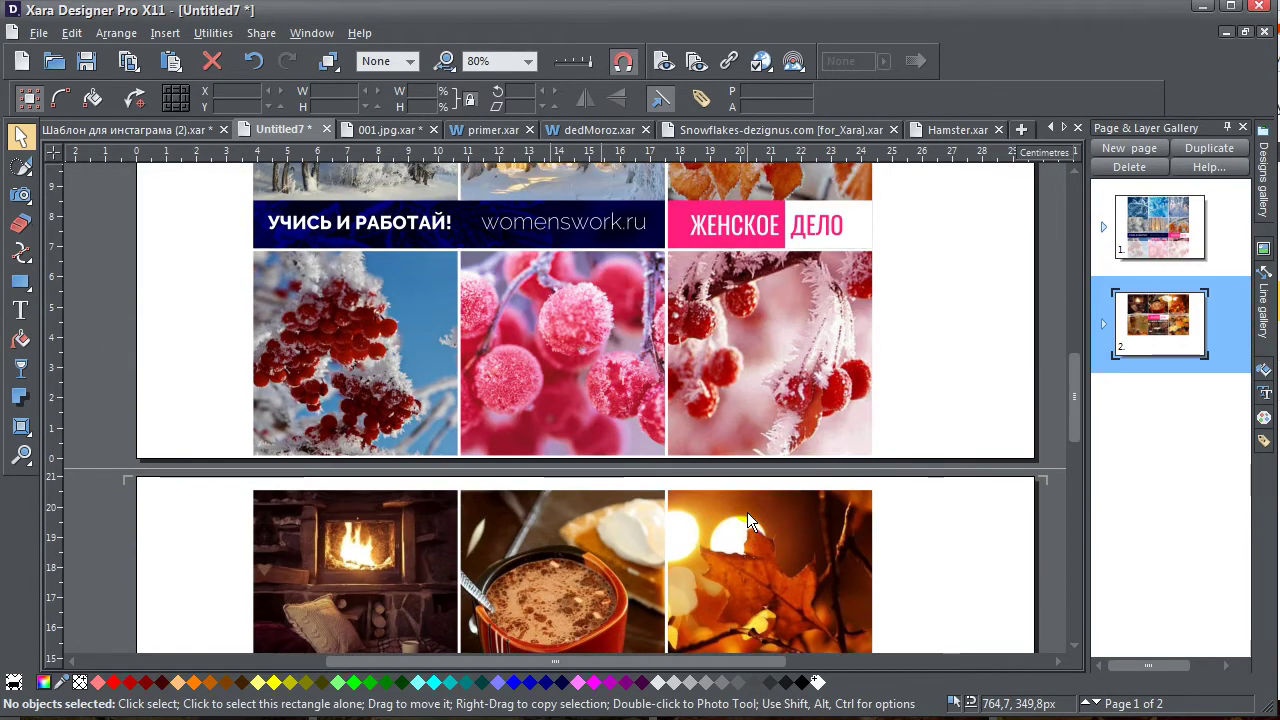
pyautogui.scroll(-6, 747, 512)
pyautogui.scroll(1, 700, 560)
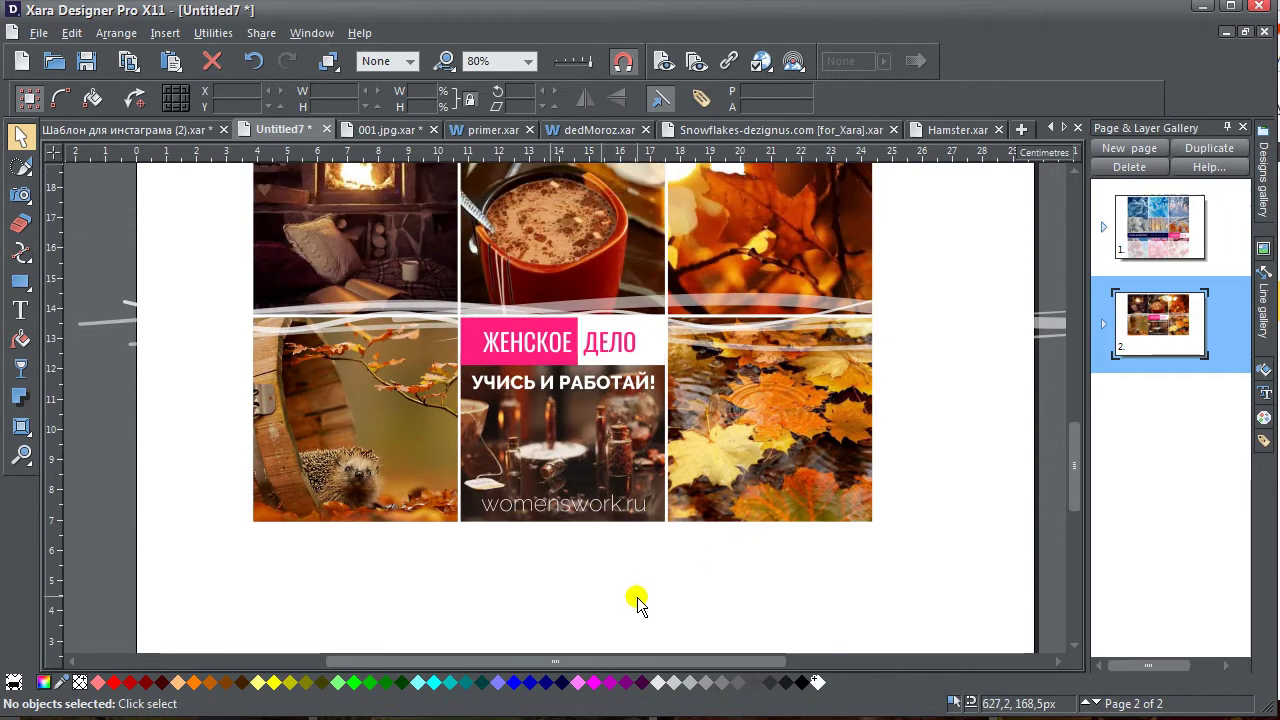
pyautogui.scroll(1, 432, 494)
pyautogui.scroll(1, 661, 347)
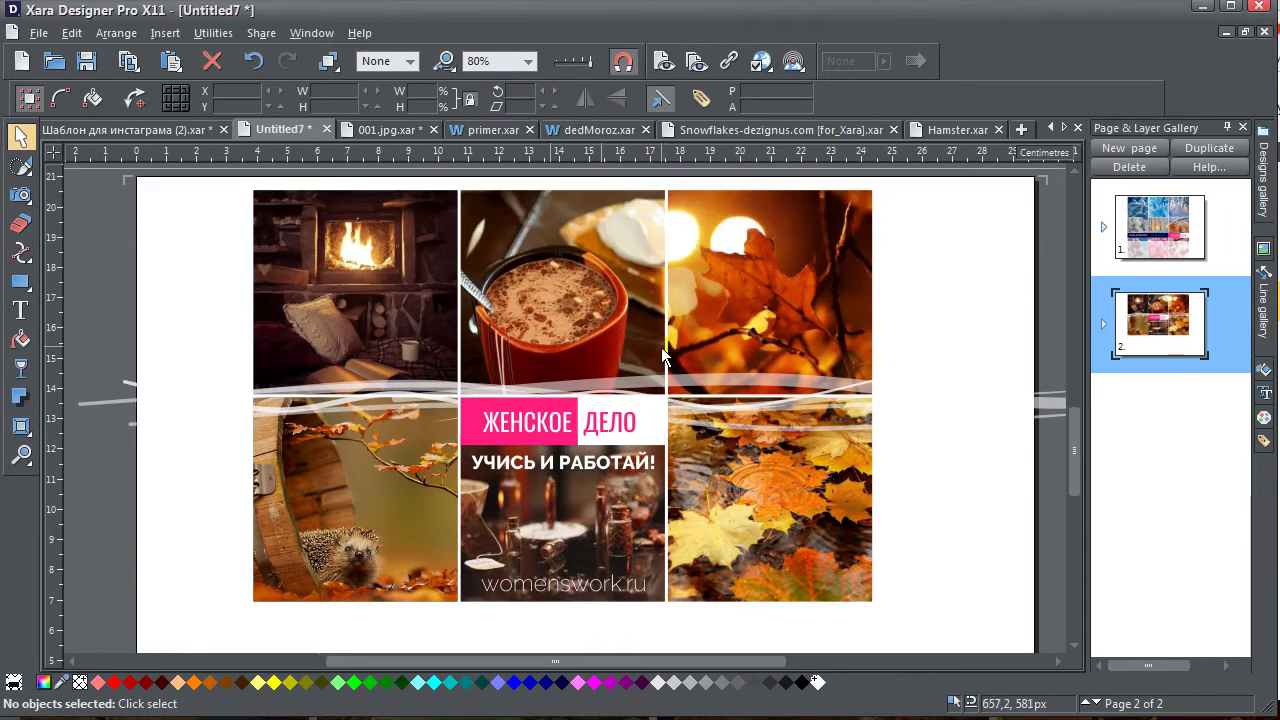
# Fill both photo frames in the autumn collage's right column with the bitmap of yellow leaves on water
pyautogui.click(793, 279)
pyautogui.keyDown('shift'); pyautogui.click(815, 543); pyautogui.keyUp('shift')
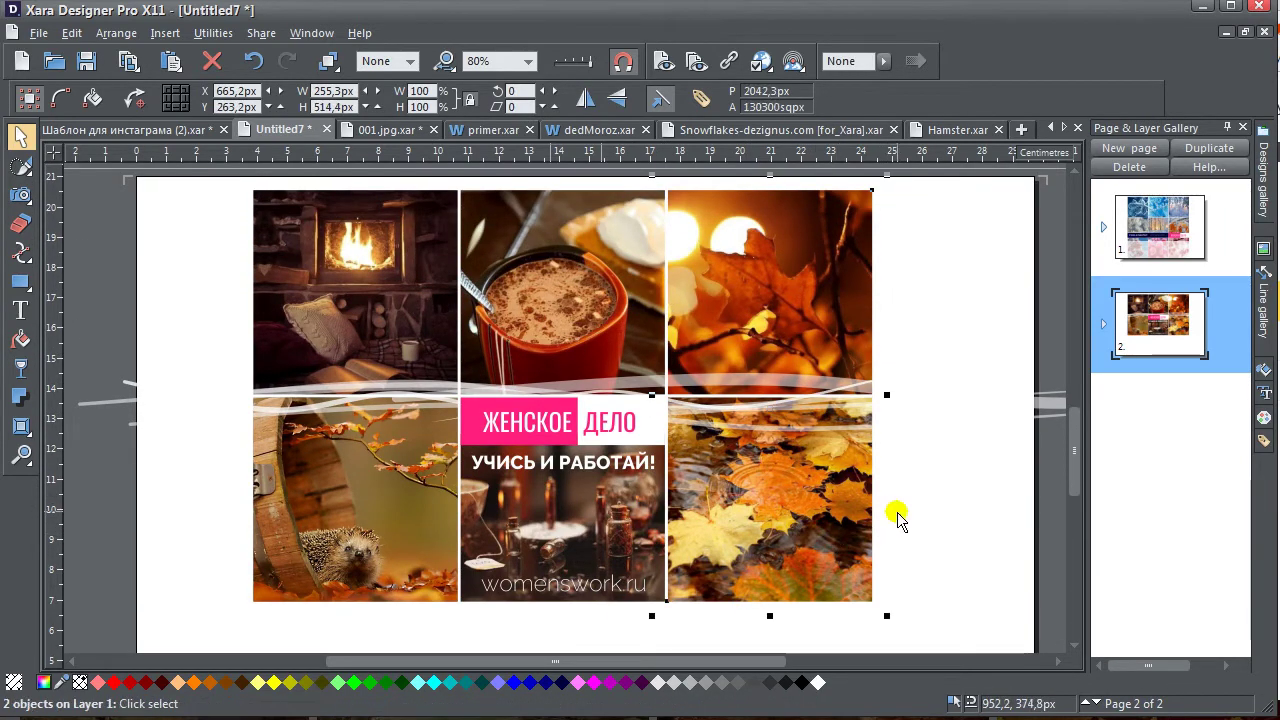
pyautogui.click(20, 340)
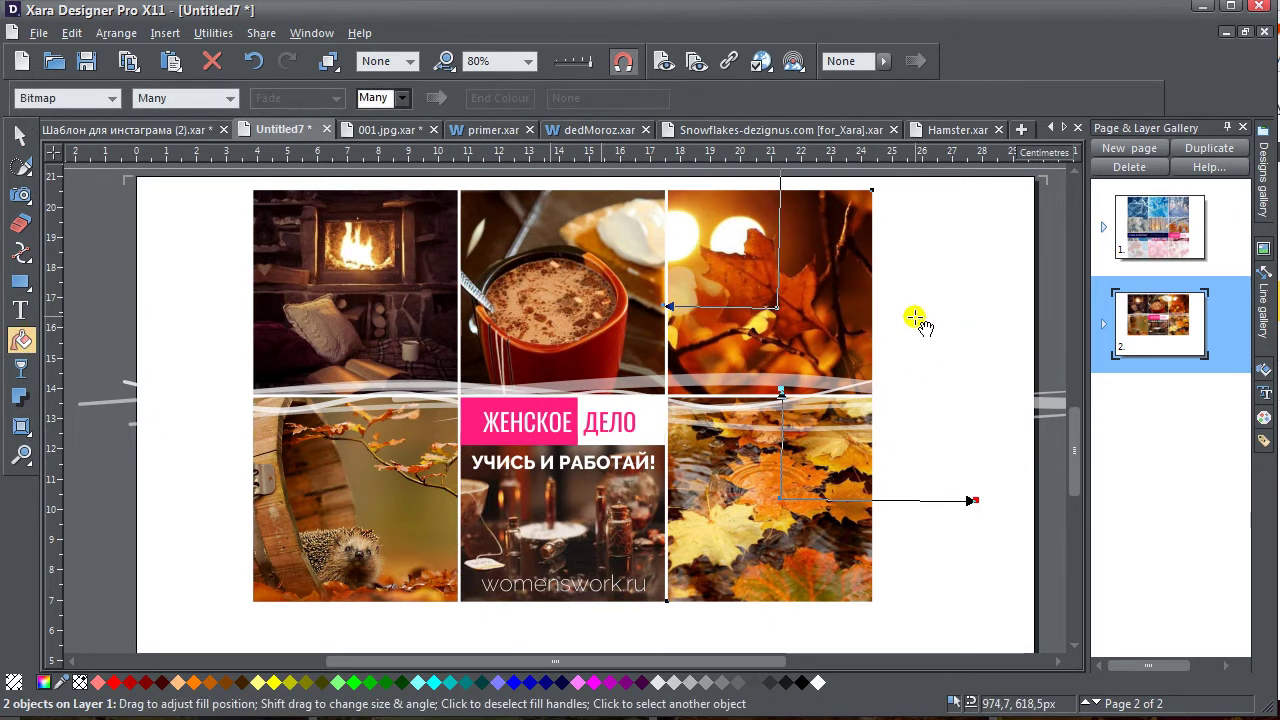
pyautogui.click(404, 99)
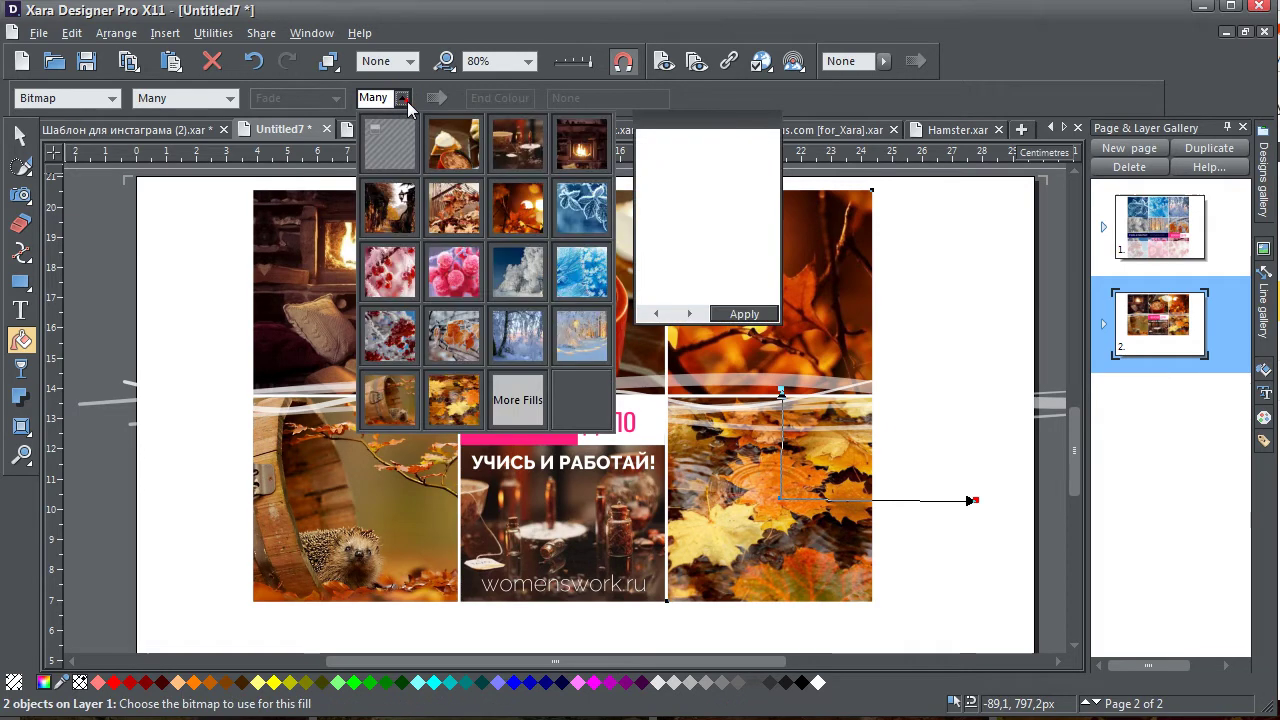
pyautogui.click(461, 408)
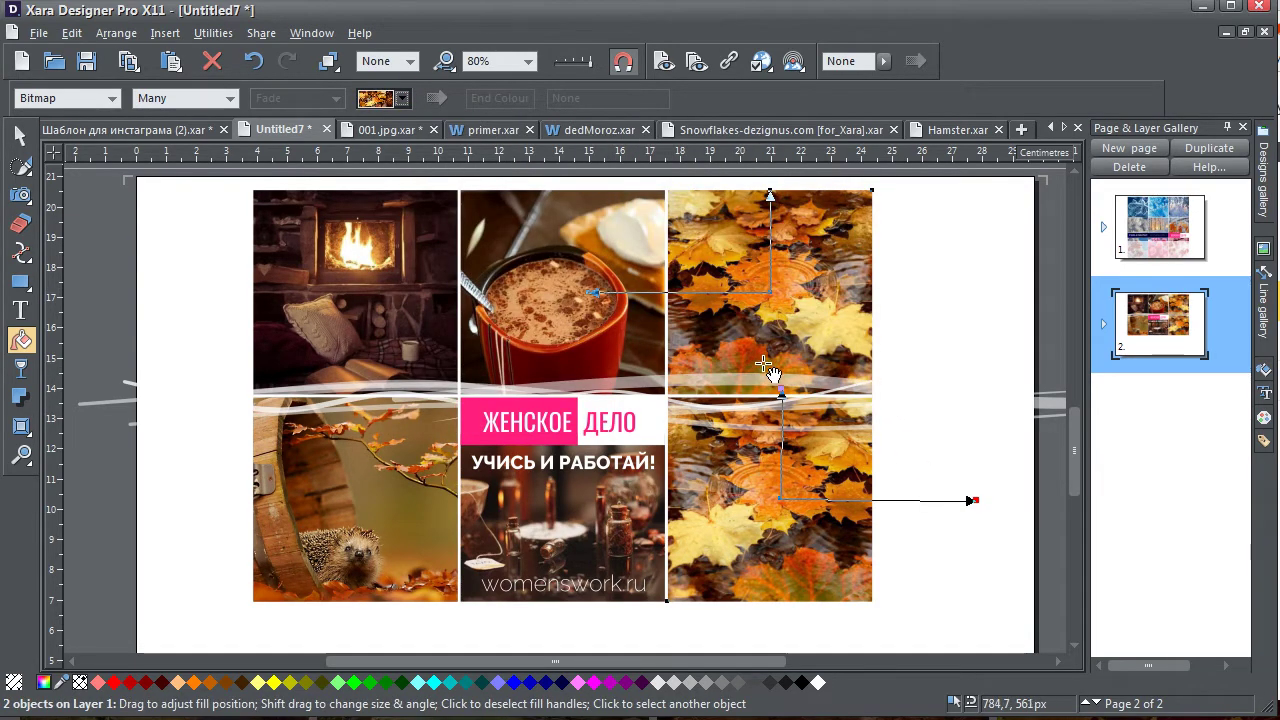
# Try to redraw the yellow-leaves fill so that the image runs across both right-column frames
pyautogui.moveTo(768, 370); pyautogui.dragTo(880, 320)
pyautogui.moveTo(805, 512); pyautogui.dragTo(880, 488)
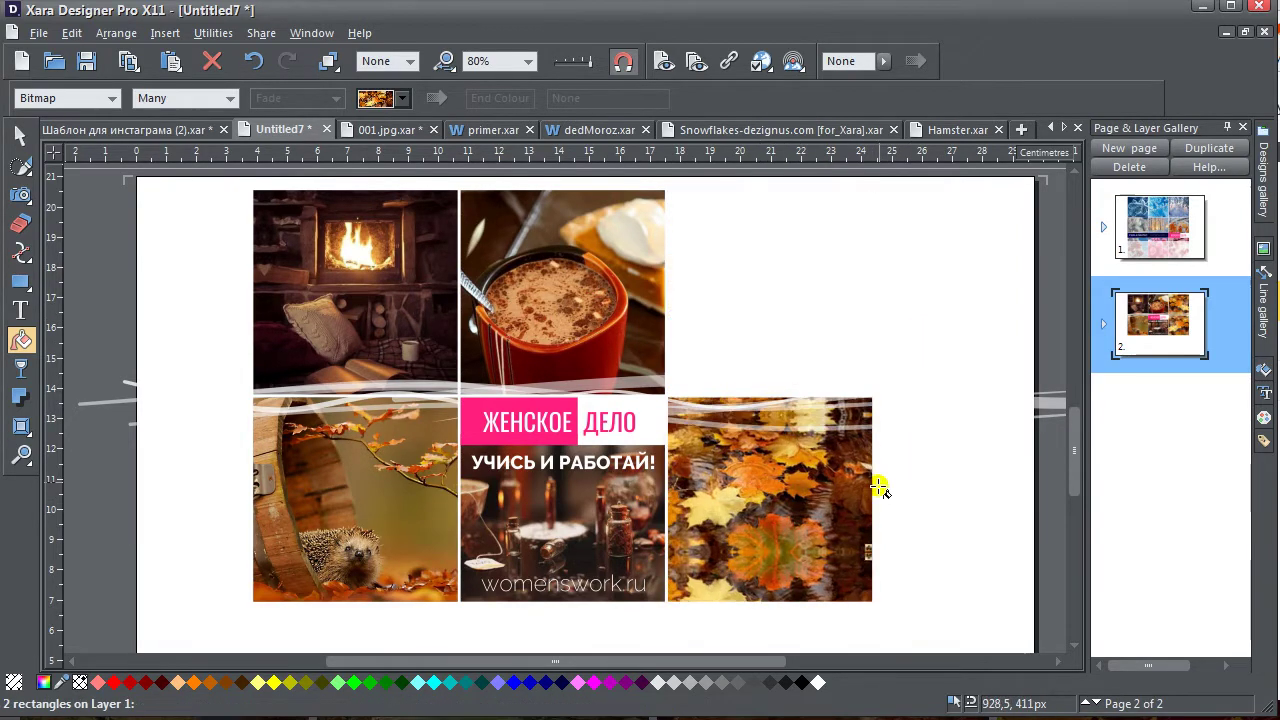
pyautogui.moveTo(795, 508); pyautogui.dragTo(797, 390)
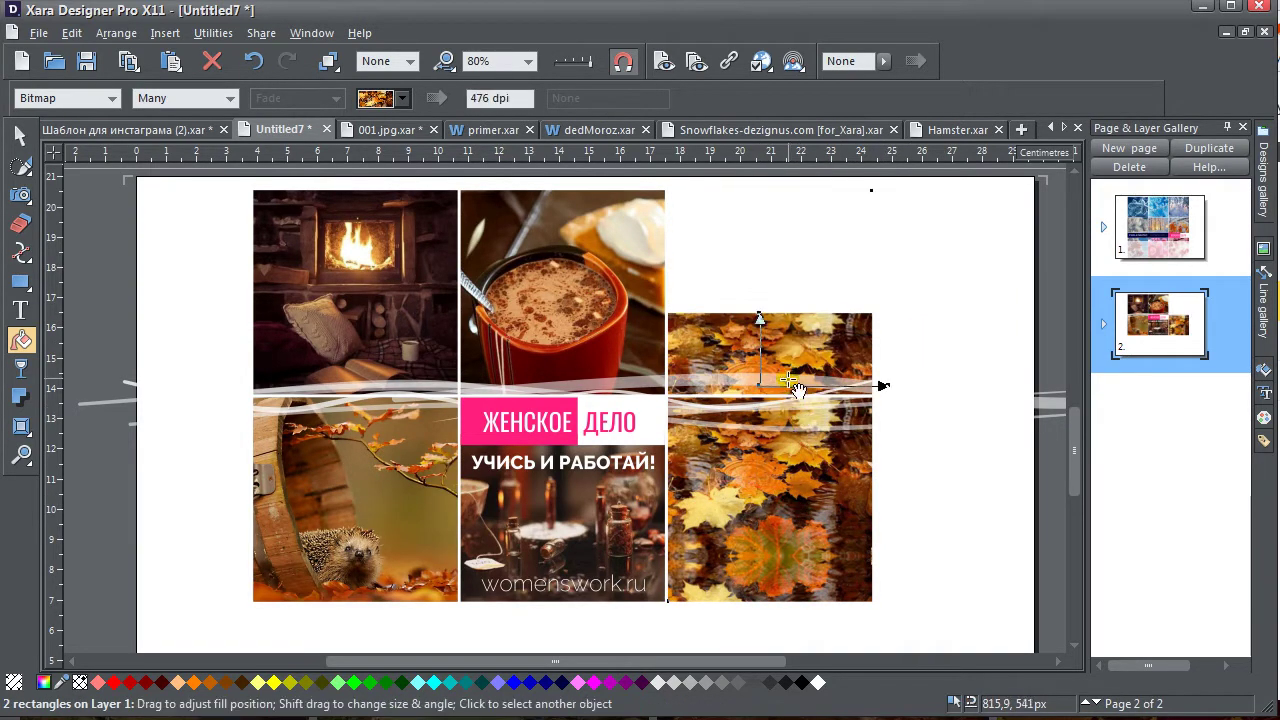
pyautogui.click(783, 487)
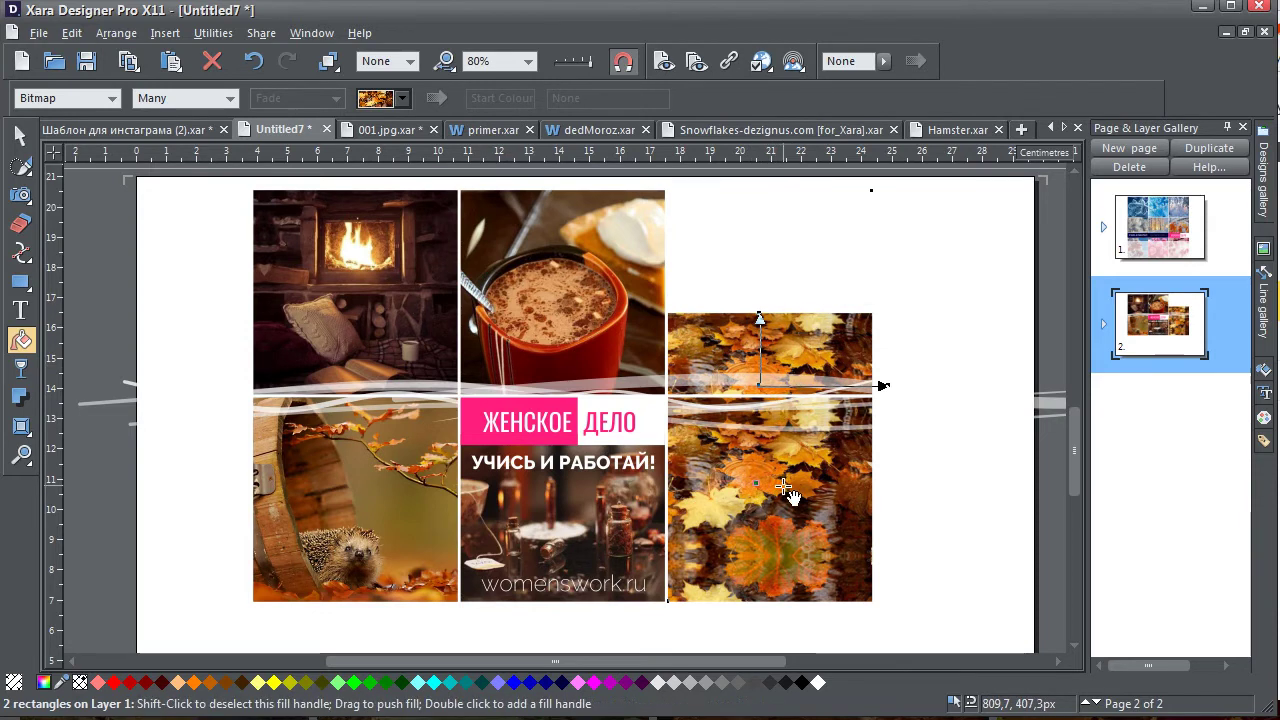
pyautogui.press('Escape')
pyautogui.click(846, 503)
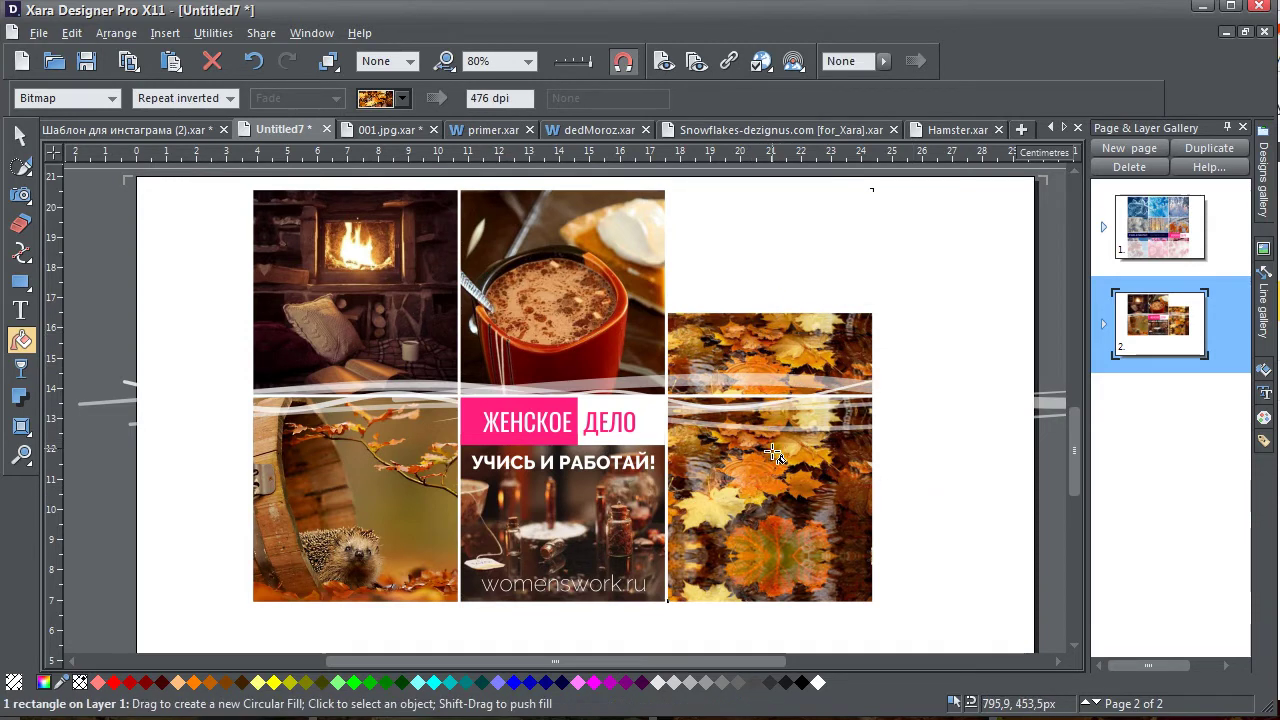
pyautogui.moveTo(773, 490); pyautogui.dragTo(842, 490)
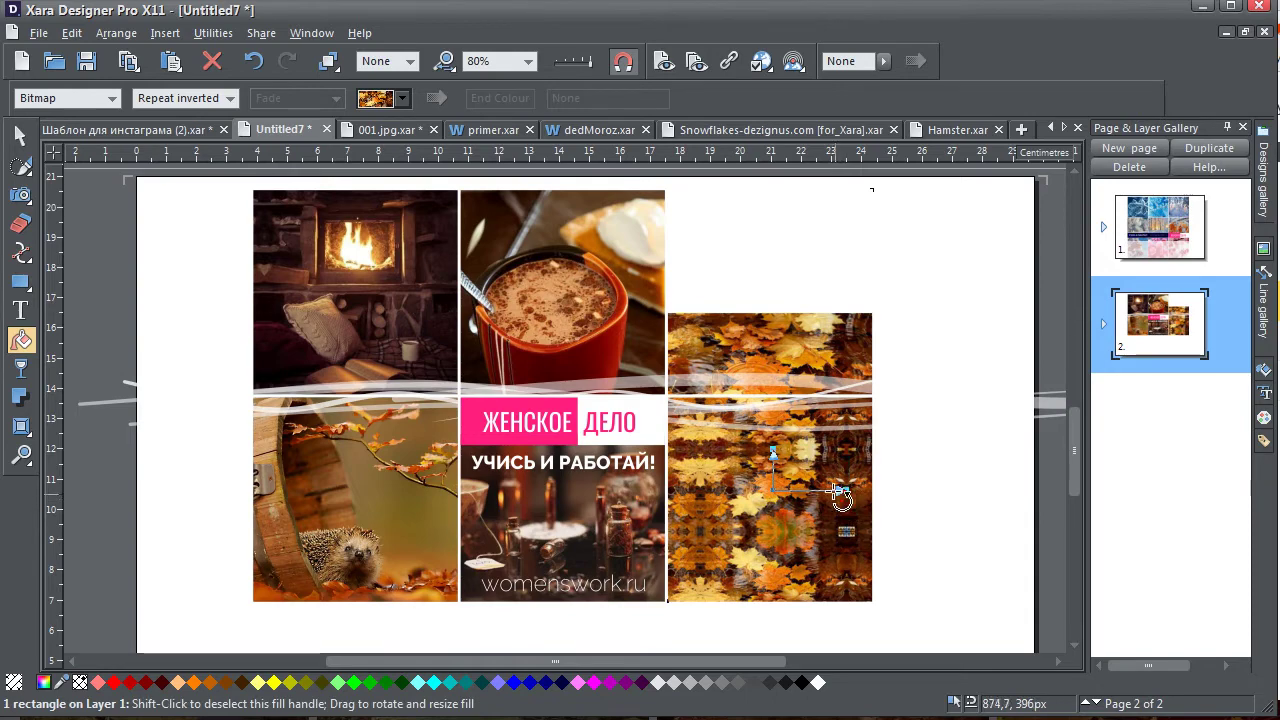
pyautogui.keyDown('shift'); pyautogui.click(880, 386); pyautogui.keyUp('shift')
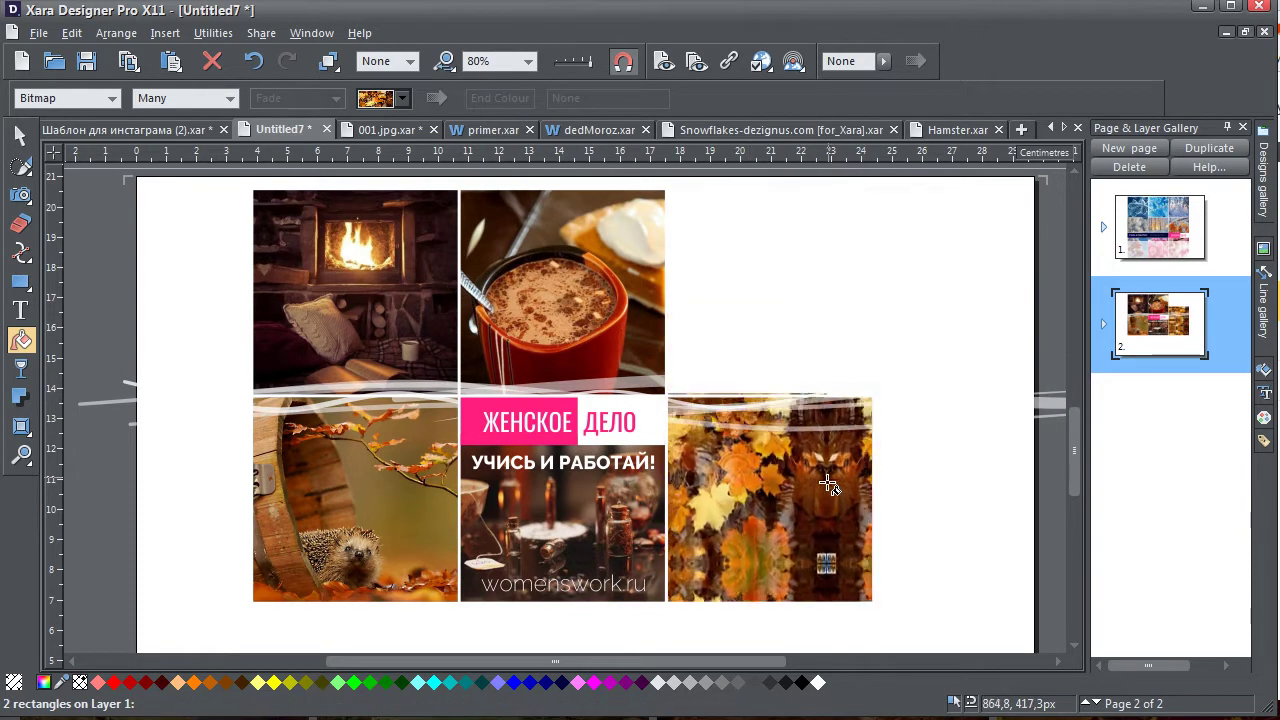
pyautogui.moveTo(828, 485); pyautogui.dragTo(876, 424)
pyautogui.moveTo(816, 350); pyautogui.dragTo(790, 404)
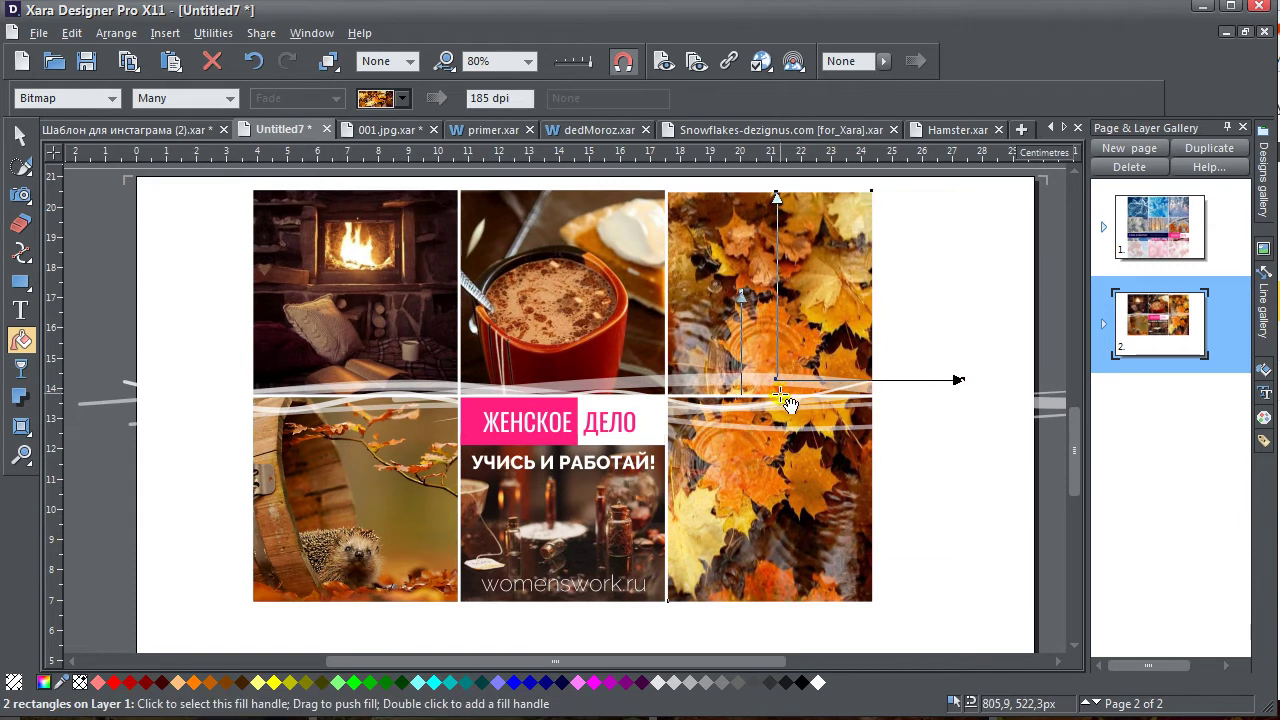
# Replace the yellow leaves in both right-column frames with the grey striped placeholder bitmap and shift the lower frame's fill
pyautogui.click(830, 366)
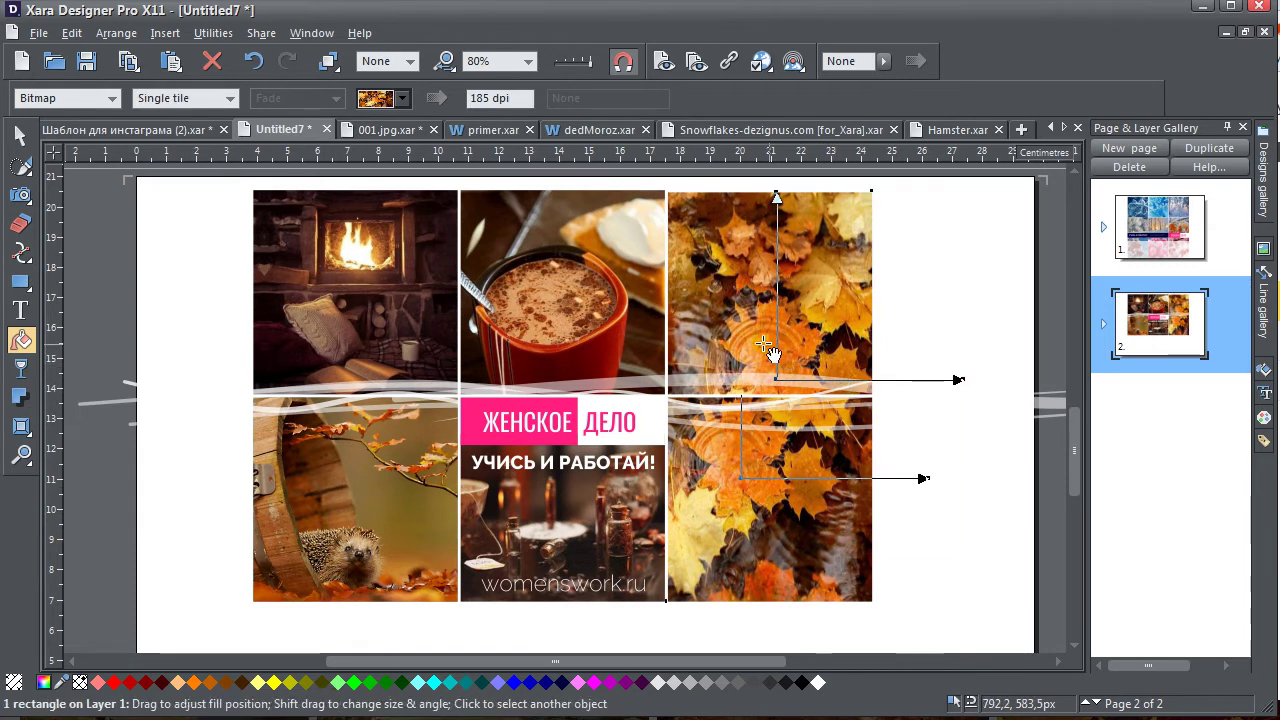
pyautogui.click(401, 98)
pyautogui.click(390, 143)
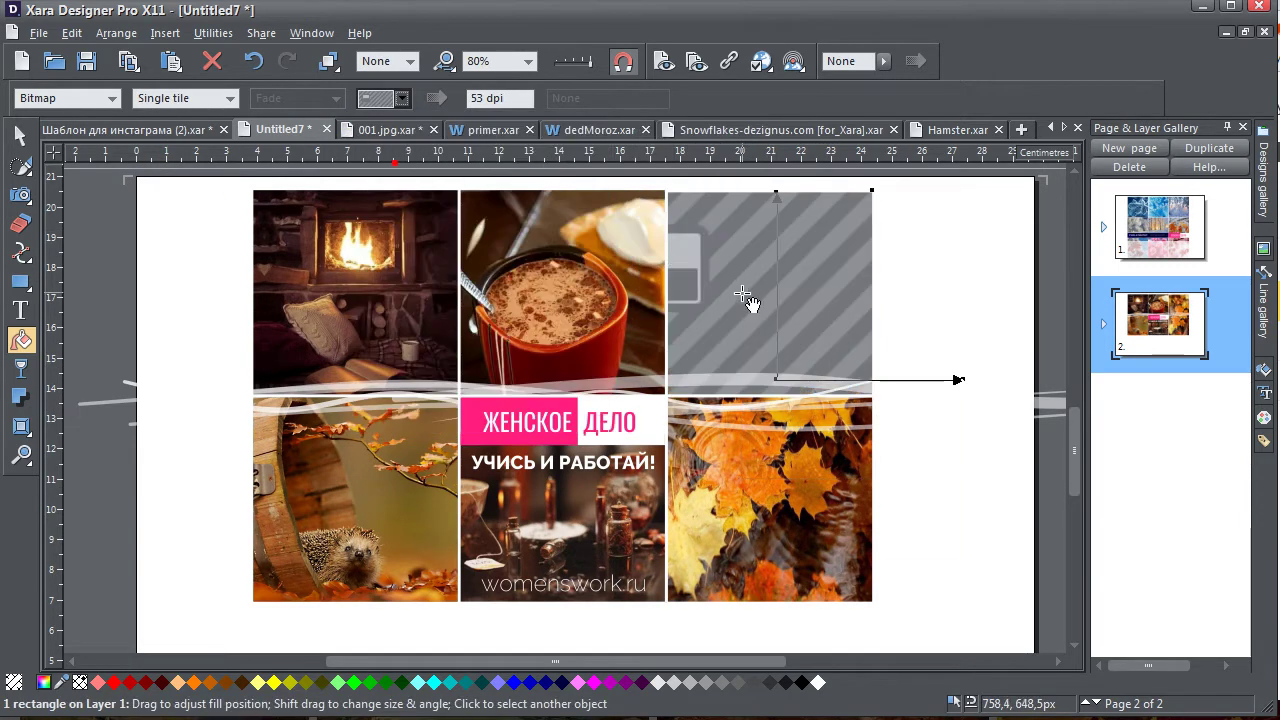
pyautogui.click(752, 470)
pyautogui.moveTo(943, 471); pyautogui.dragTo(848, 498)
pyautogui.keyDown('shift'); pyautogui.click(780, 297); pyautogui.keyUp('shift')
pyautogui.click(401, 98)
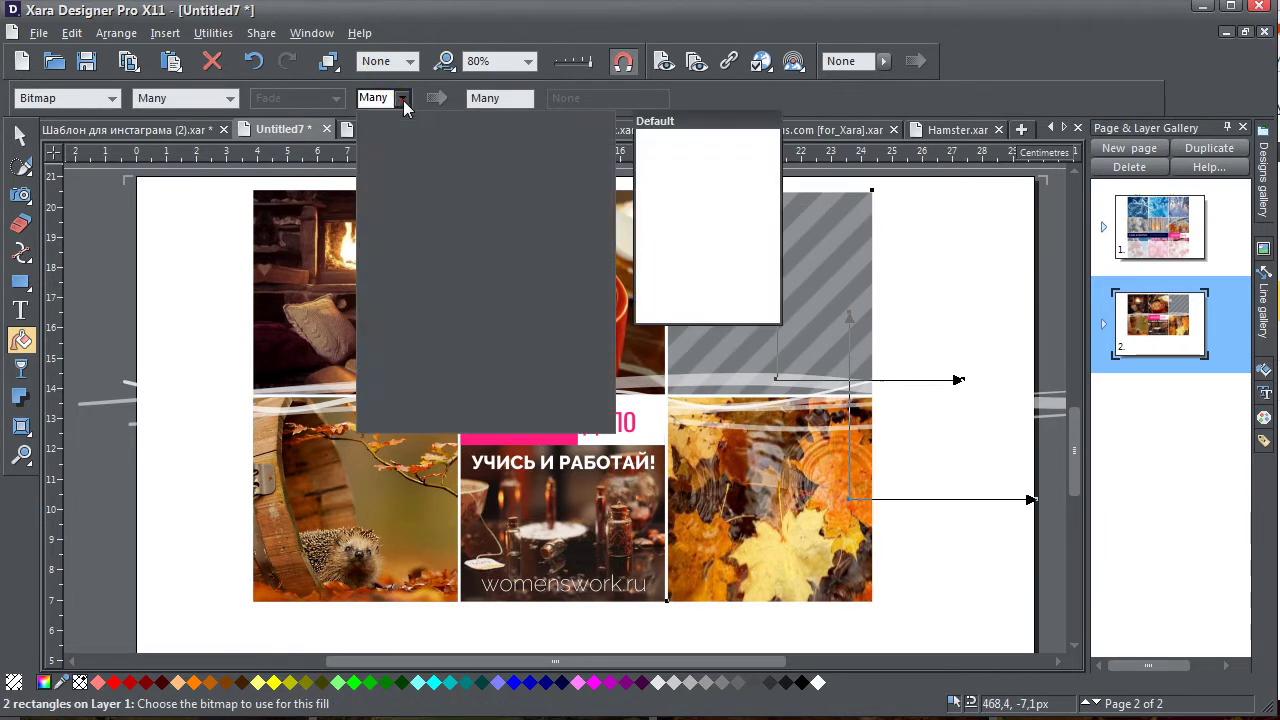
pyautogui.click(401, 145)
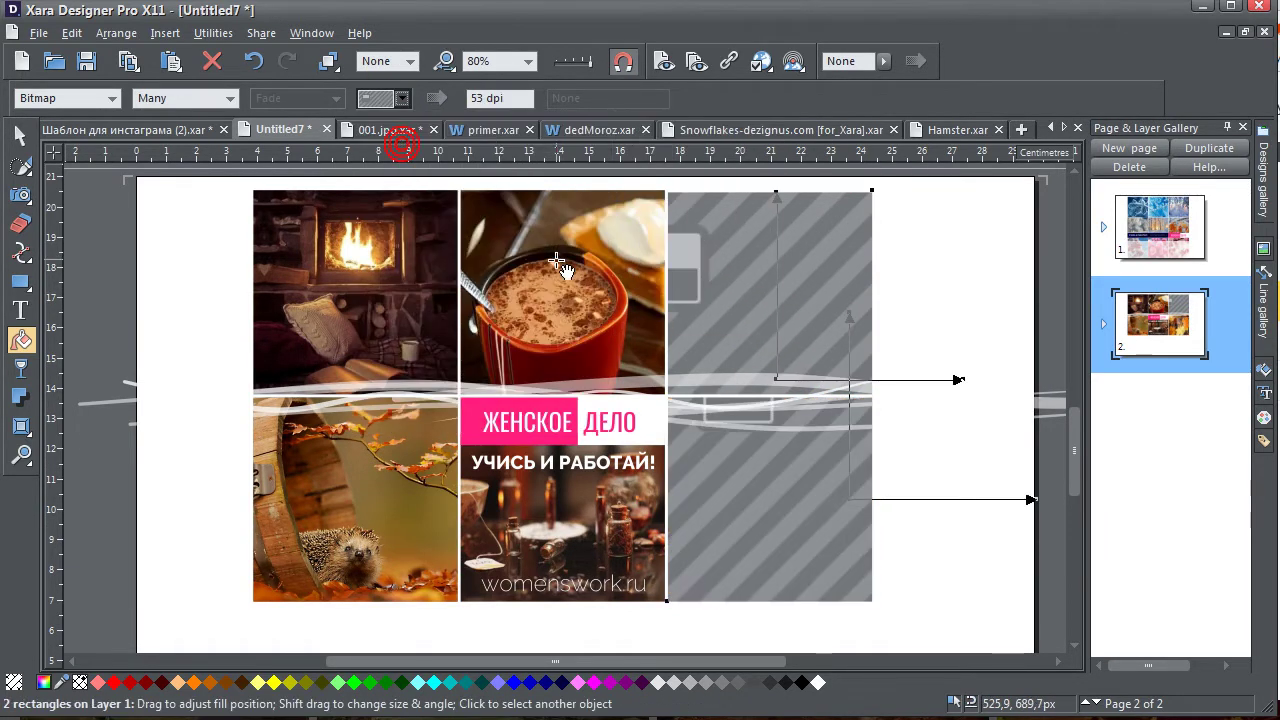
# Redraw the striped placeholder fills in the two right-column frames at a new size and position
pyautogui.click(753, 349)
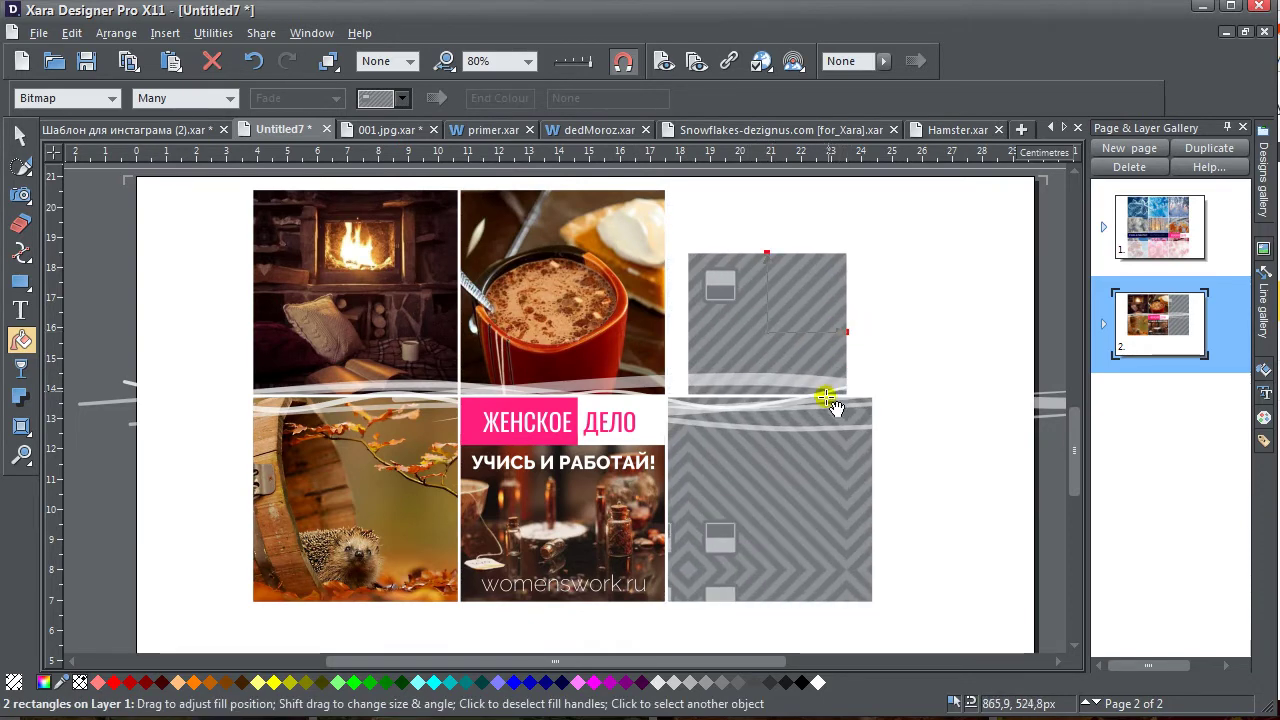
pyautogui.click(795, 457)
pyautogui.click(772, 467)
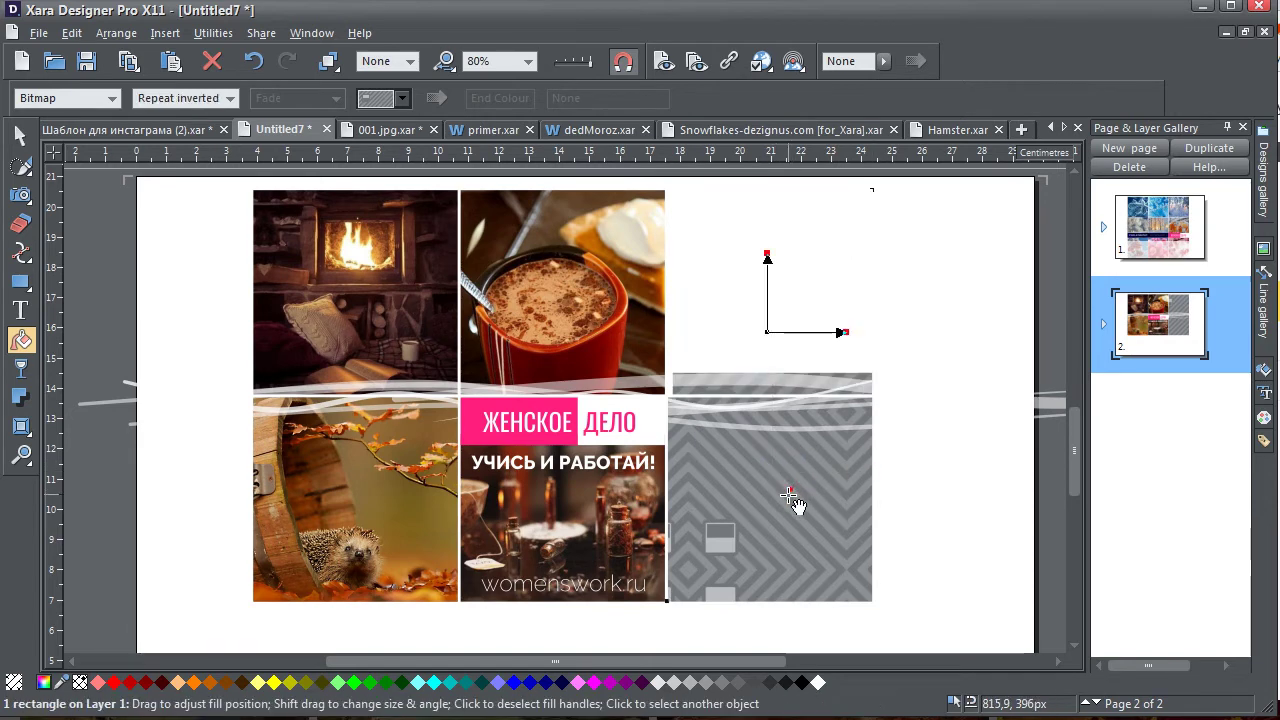
pyautogui.moveTo(814, 337); pyautogui.dragTo(823, 451)
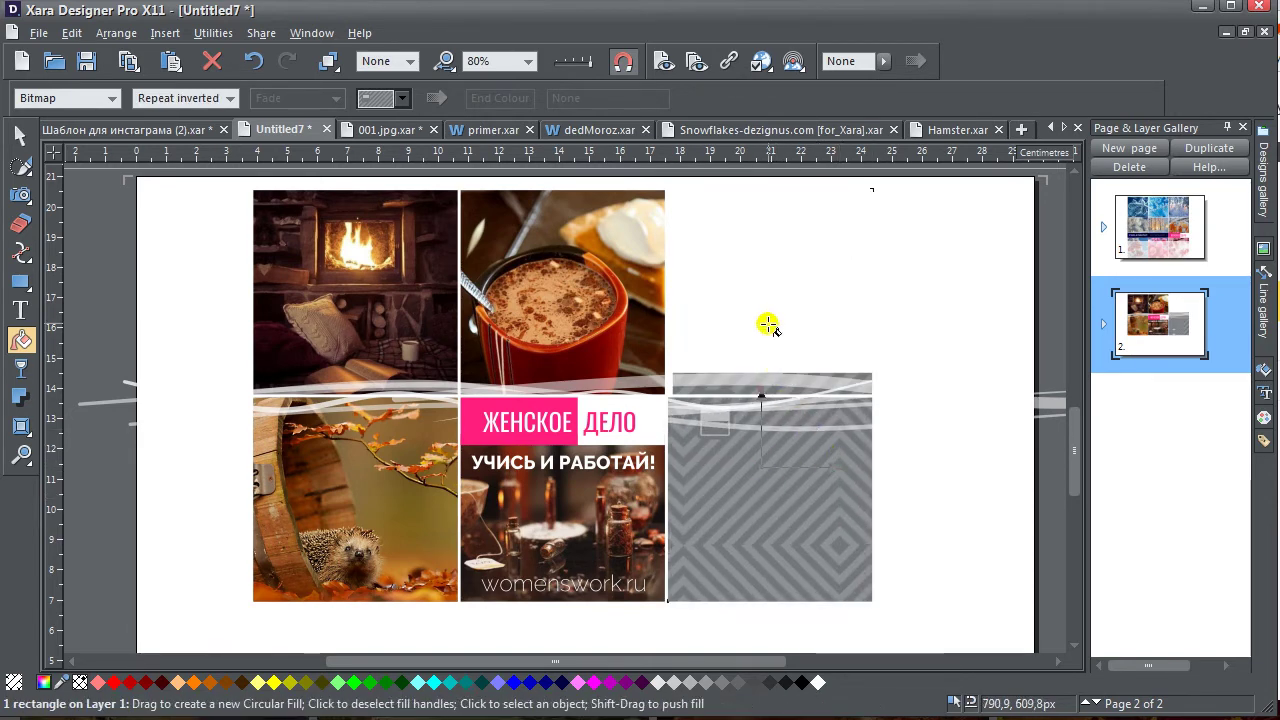
pyautogui.keyDown('shift'); pyautogui.click(838, 386); pyautogui.keyUp('shift')
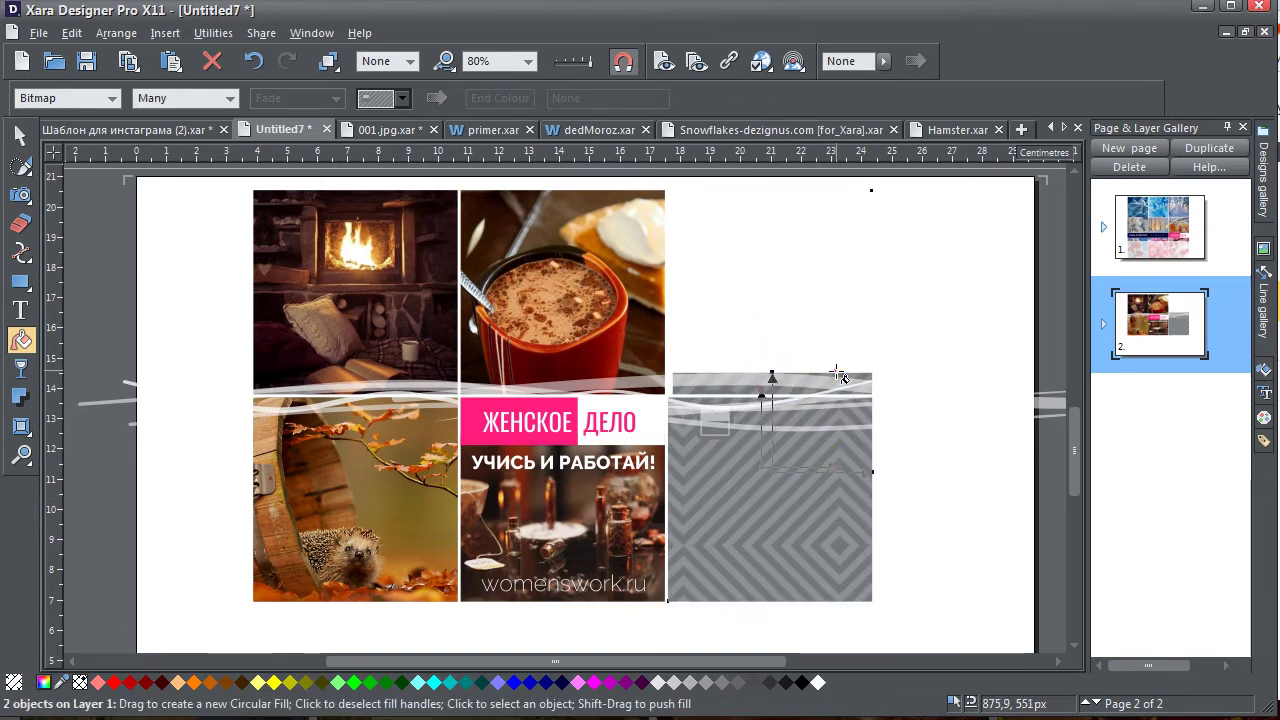
pyautogui.moveTo(831, 420); pyautogui.dragTo(838, 487)
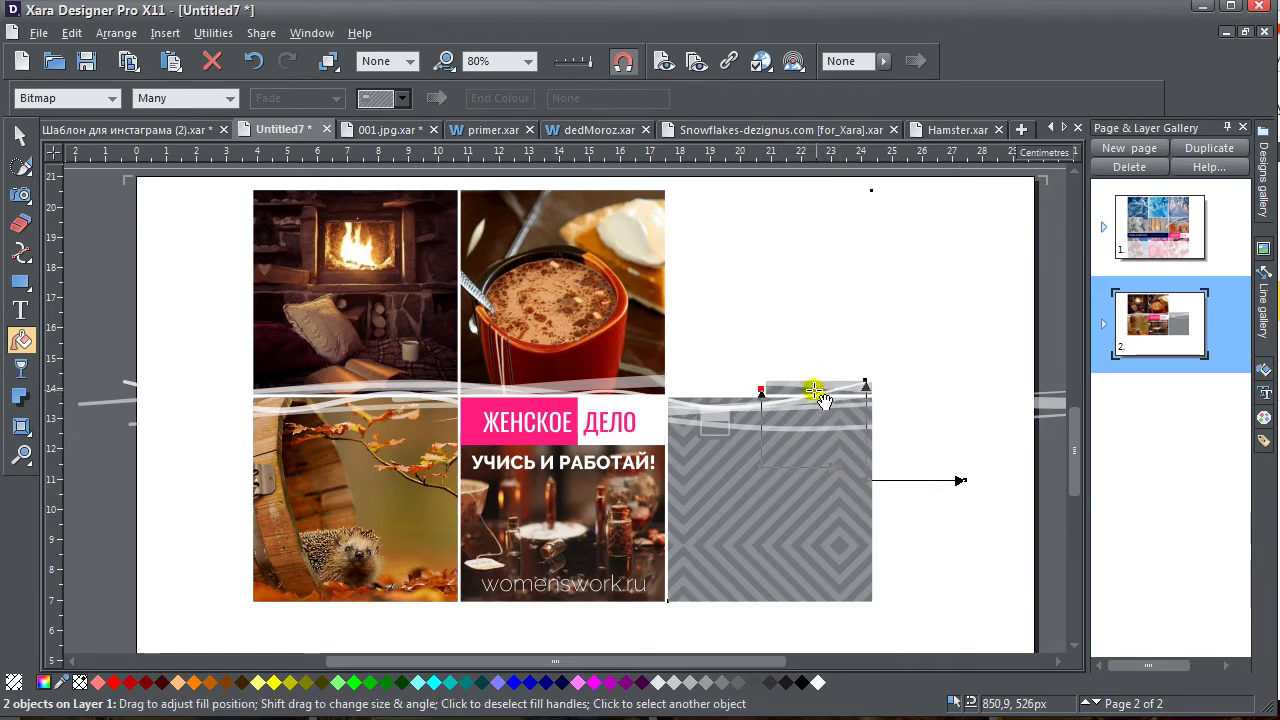
pyautogui.moveTo(812, 390); pyautogui.dragTo(706, 203)
# Set both right-column frames to Repeat inverted tiling and fill them with the glowing autumn maple leaf bitmap
pyautogui.click(186, 97)
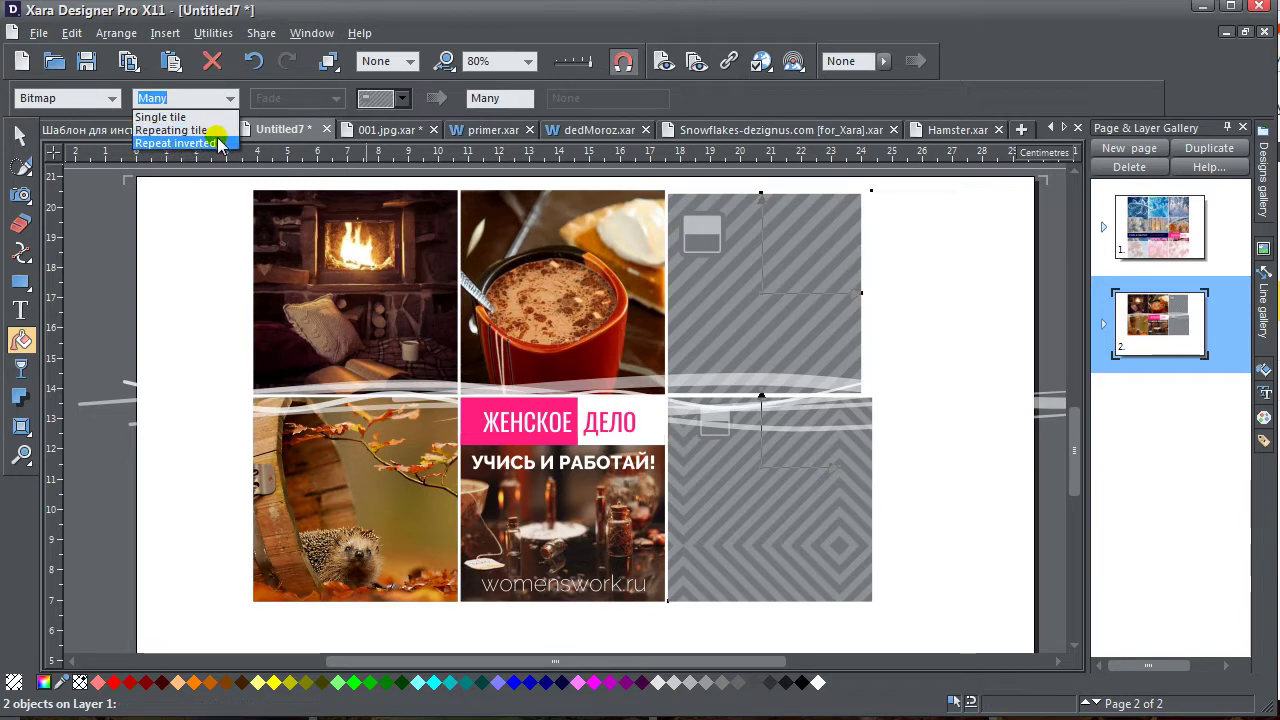
pyautogui.click(214, 143)
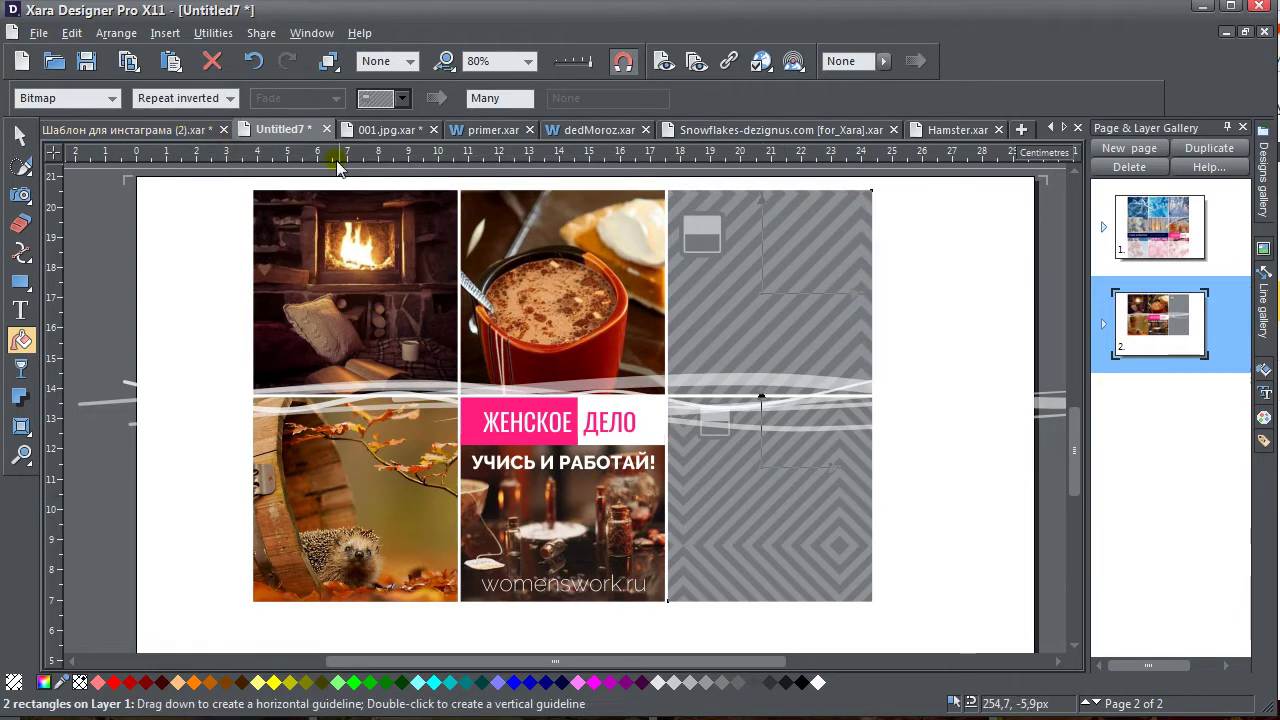
pyautogui.click(401, 97)
pyautogui.click(535, 212)
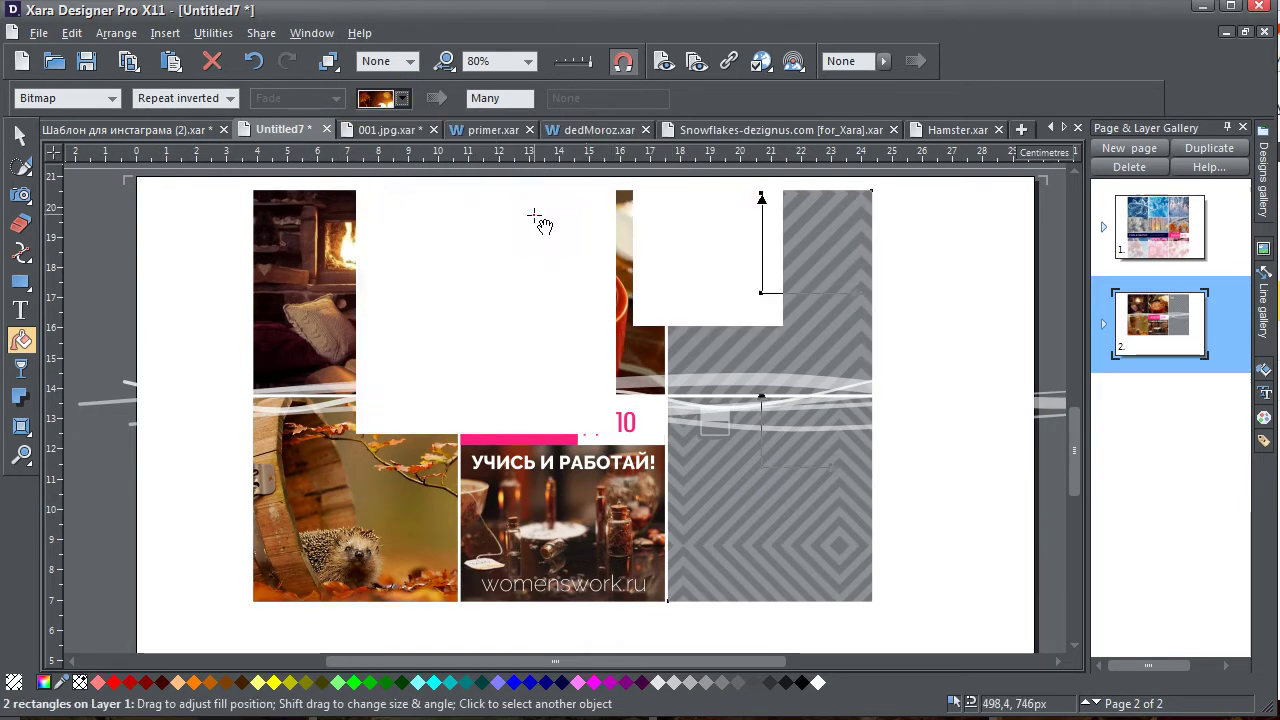
# Redraw and position the maple leaf fill so that one photo spans both right-column frames
pyautogui.moveTo(748, 497); pyautogui.dragTo(867, 493)
pyautogui.moveTo(770, 349); pyautogui.dragTo(905, 348)
pyautogui.moveTo(829, 329); pyautogui.dragTo(731, 391)
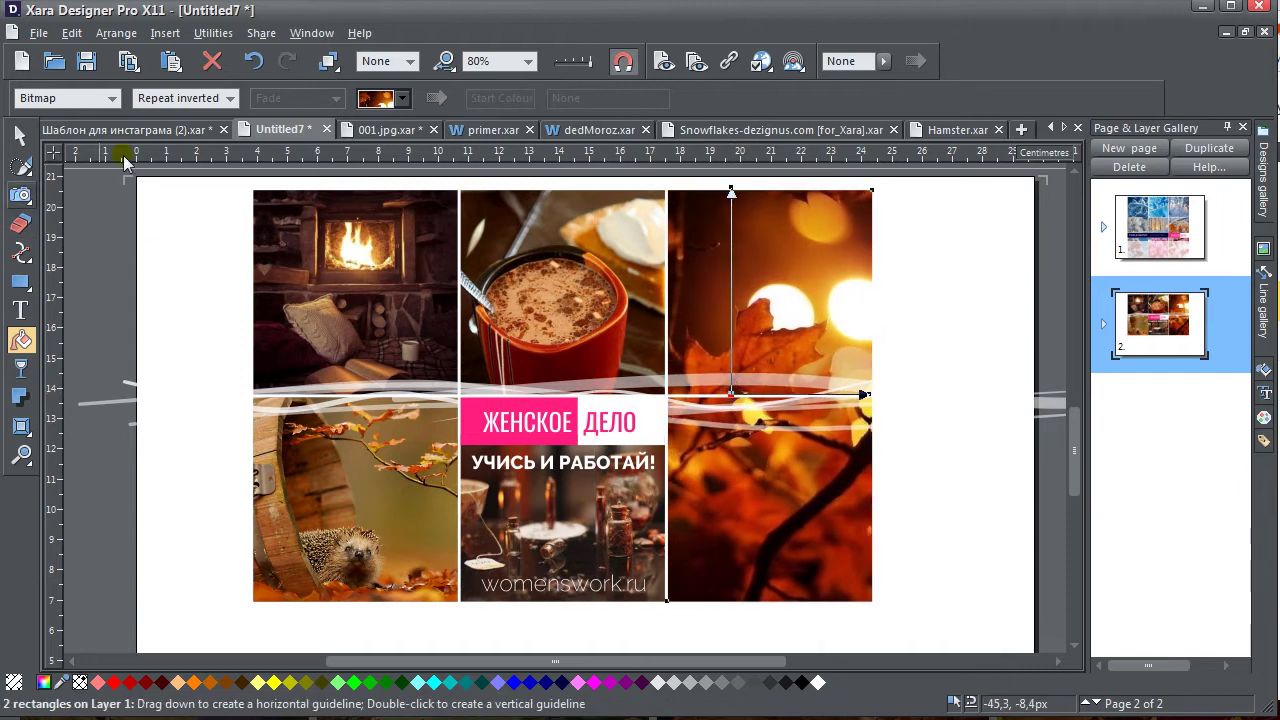
# Mirror the two maple leaf frames horizontally, keeping the picture upright, and clear the selection
pyautogui.click(18, 137)
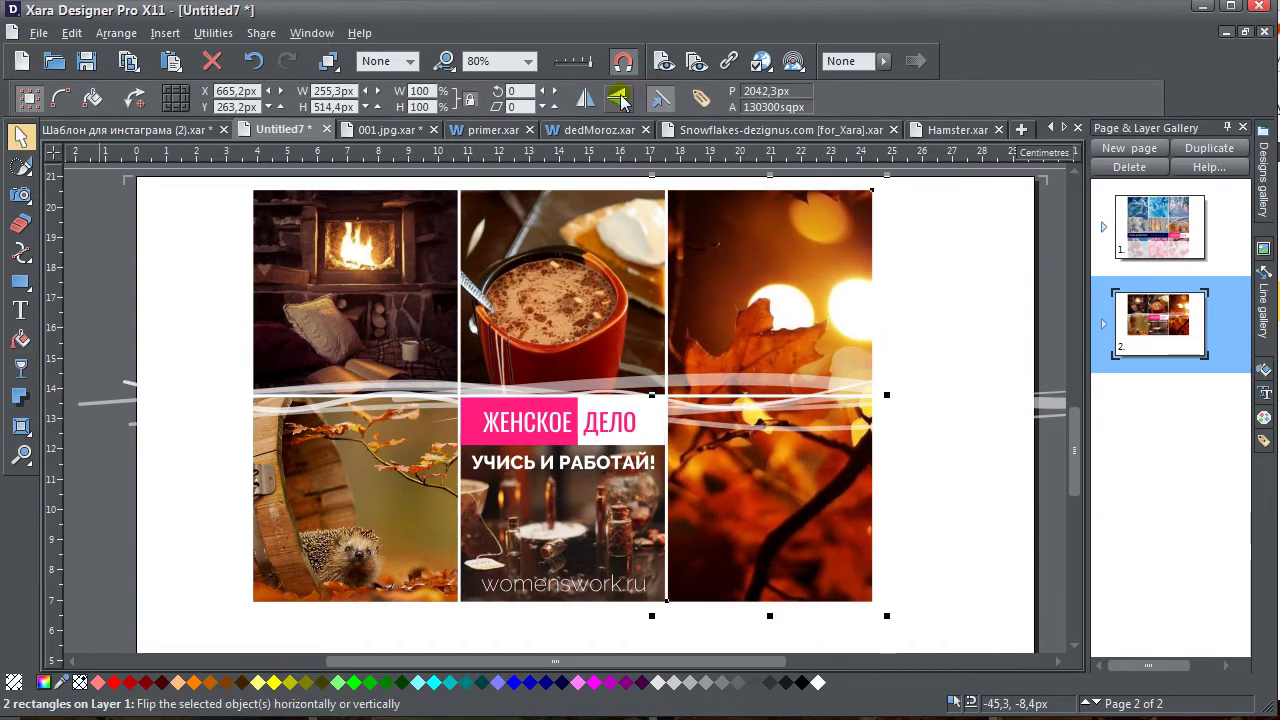
pyautogui.click(585, 98)
pyautogui.click(585, 98)
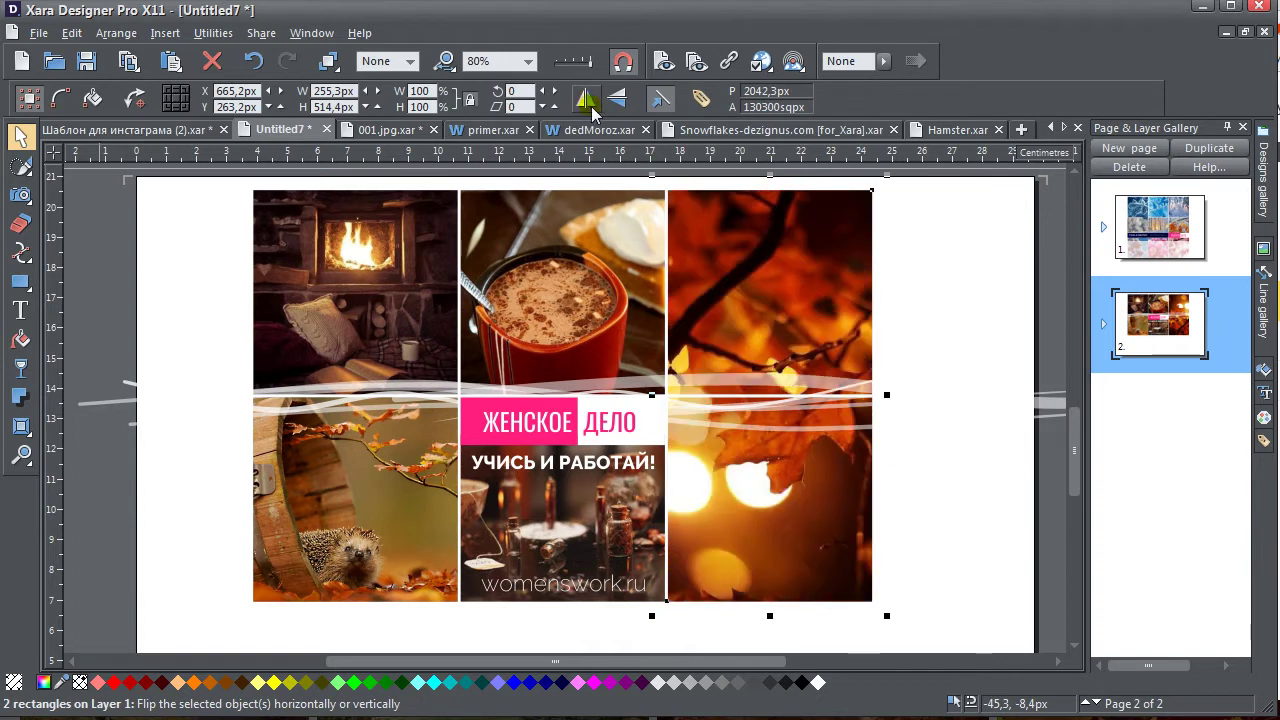
pyautogui.click(617, 97)
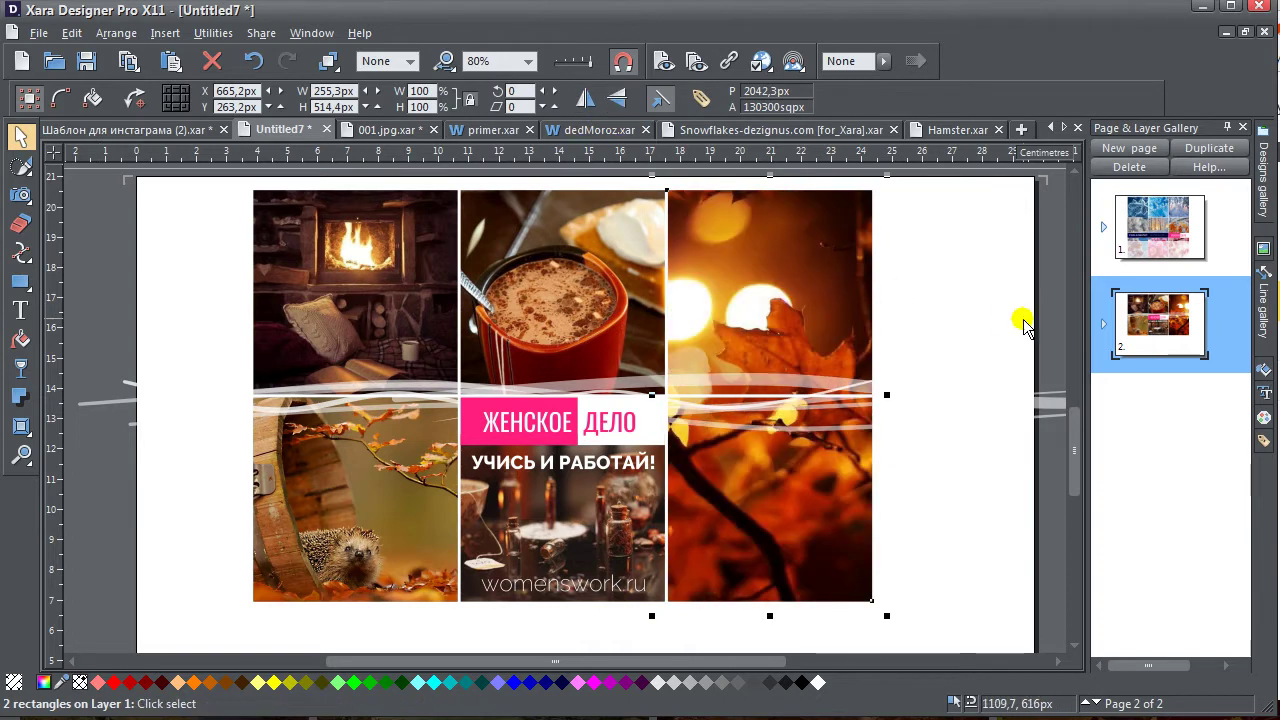
pyautogui.click(703, 634)
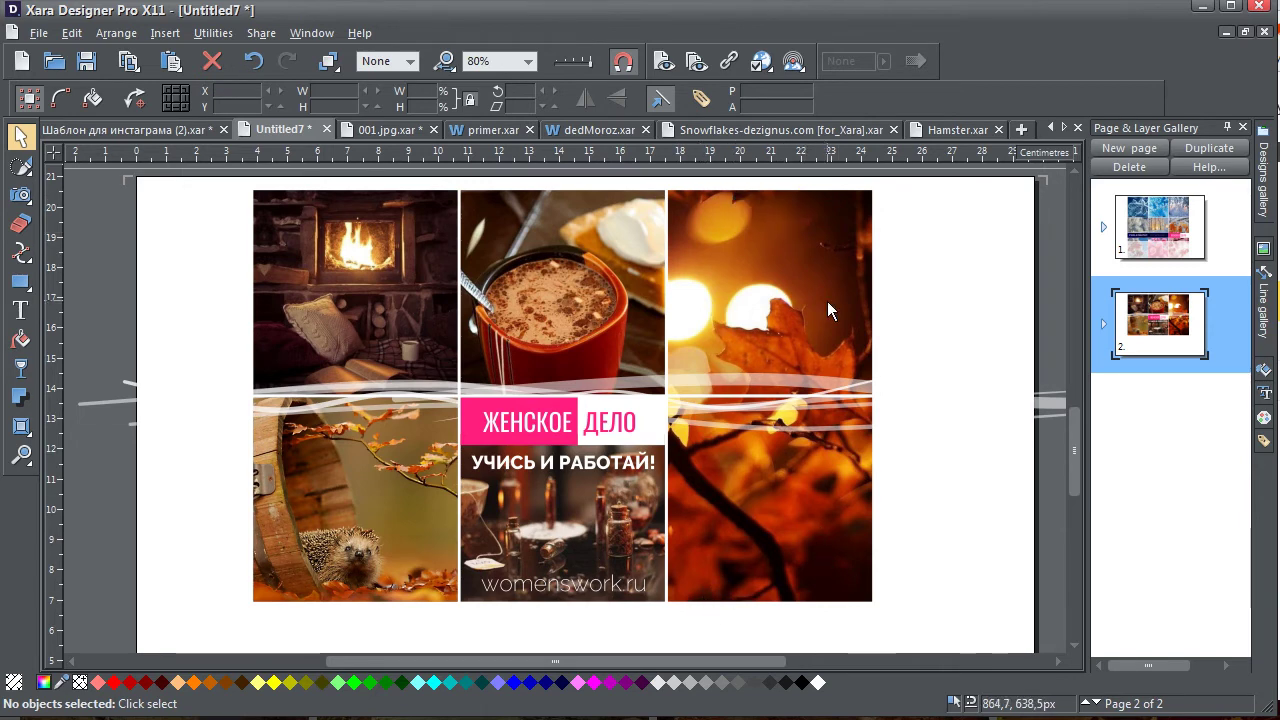
# Replace the maple leaf fill in both right-column frames with the autumn street and lantern photo, and shift the picture slightly left
pyautogui.click(789, 287)
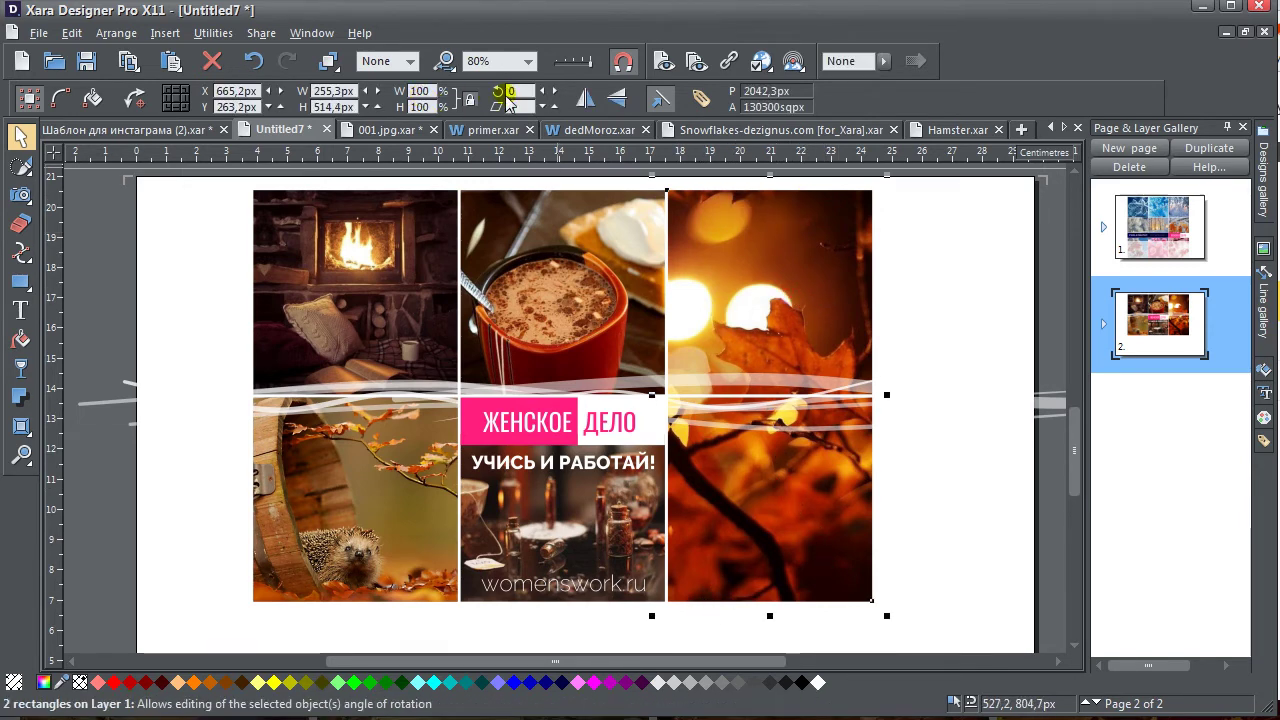
pyautogui.click(20, 340)
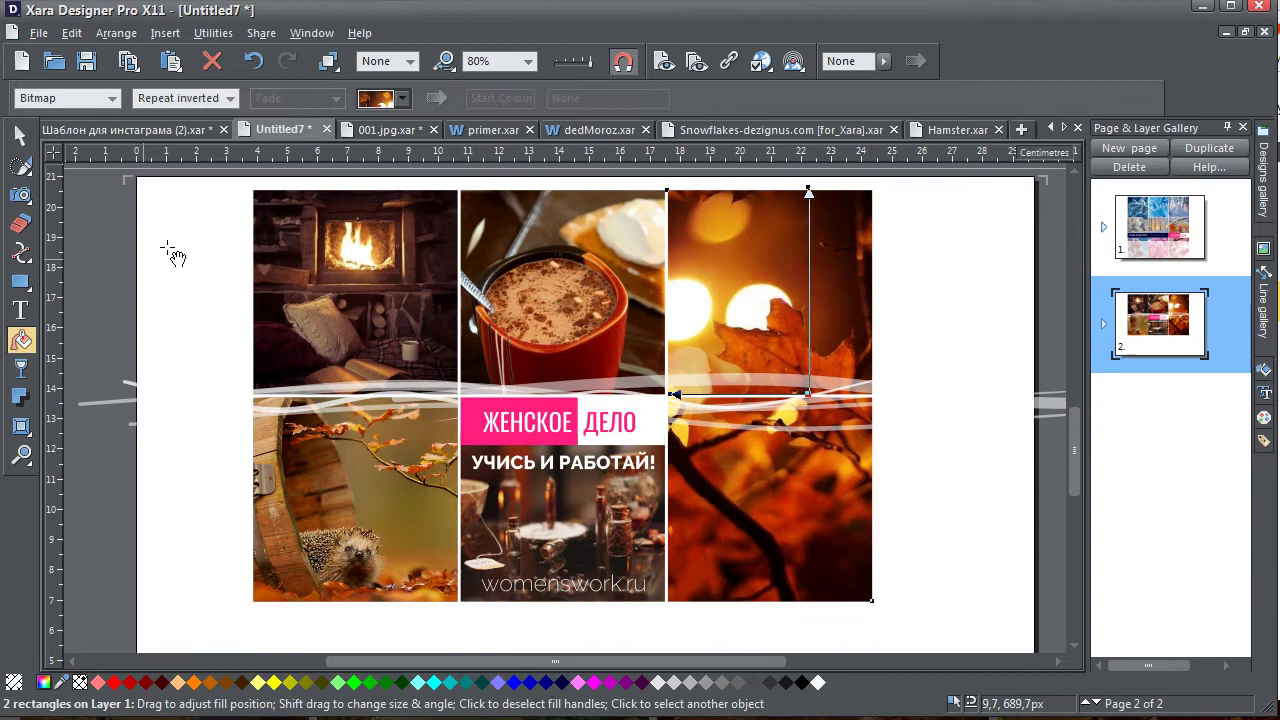
pyautogui.click(401, 98)
pyautogui.click(391, 210)
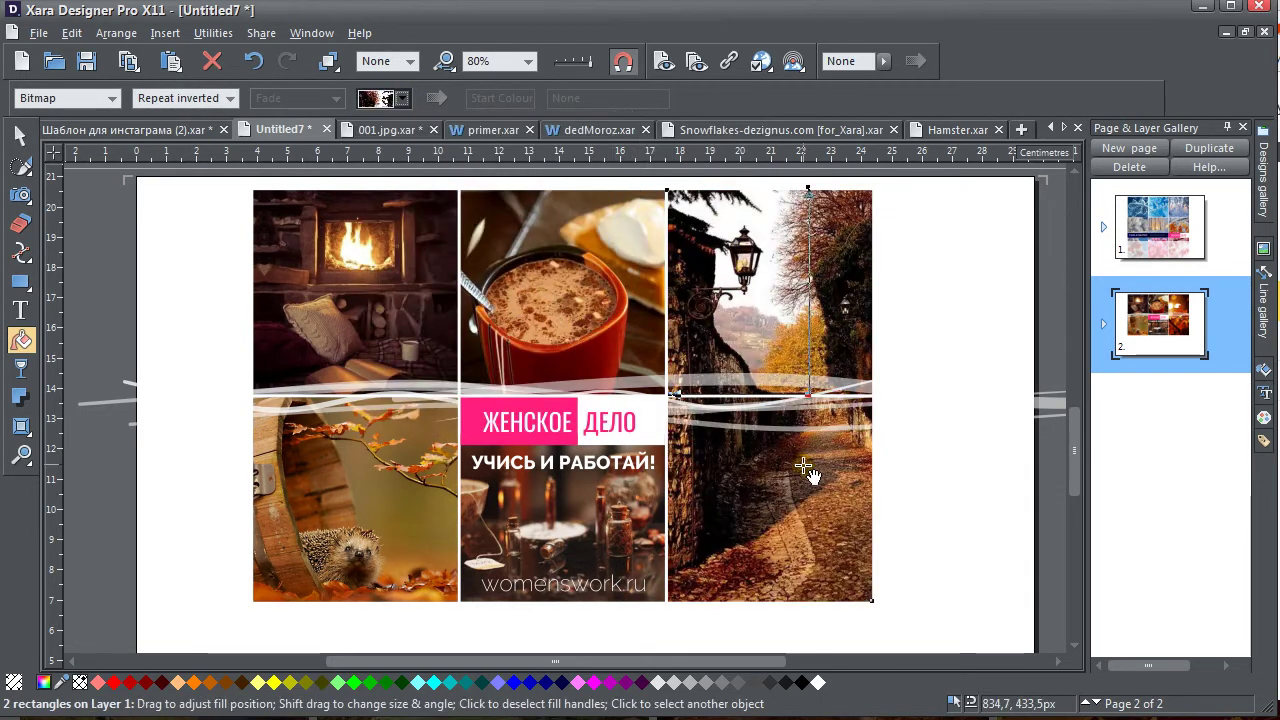
pyautogui.moveTo(806, 480); pyautogui.dragTo(801, 475)
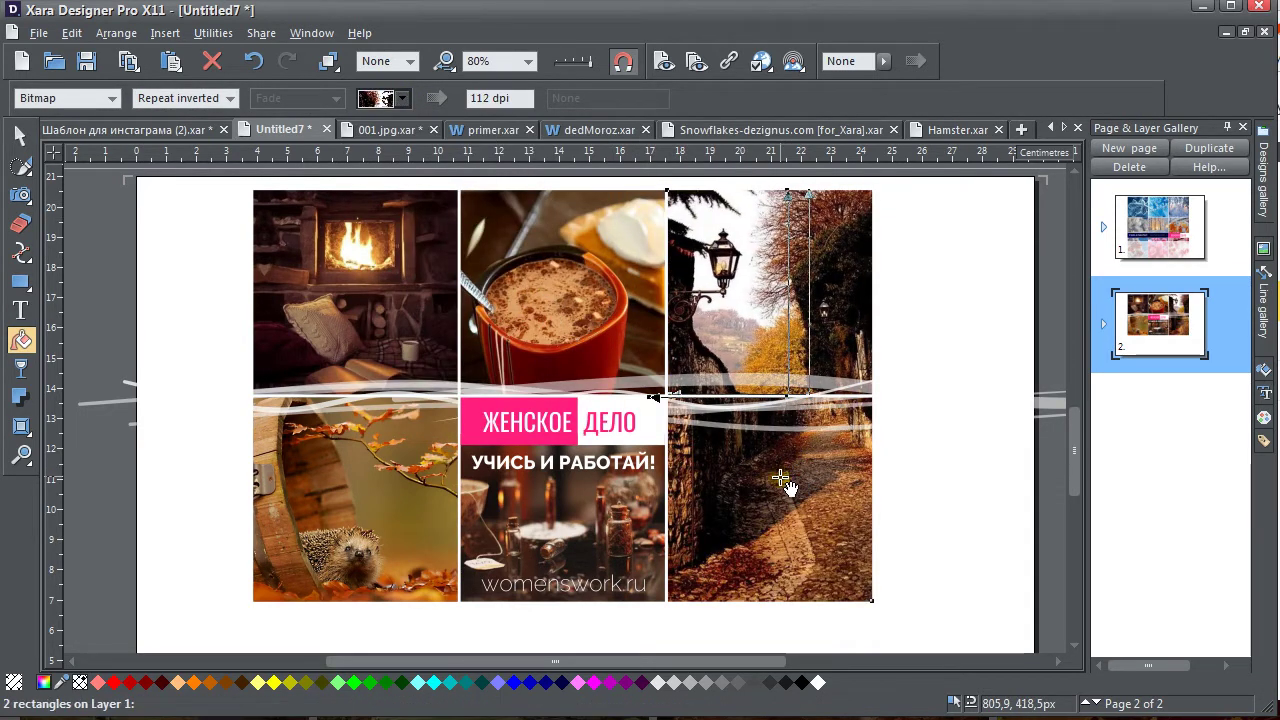
pyautogui.moveTo(812, 398); pyautogui.dragTo(792, 399)
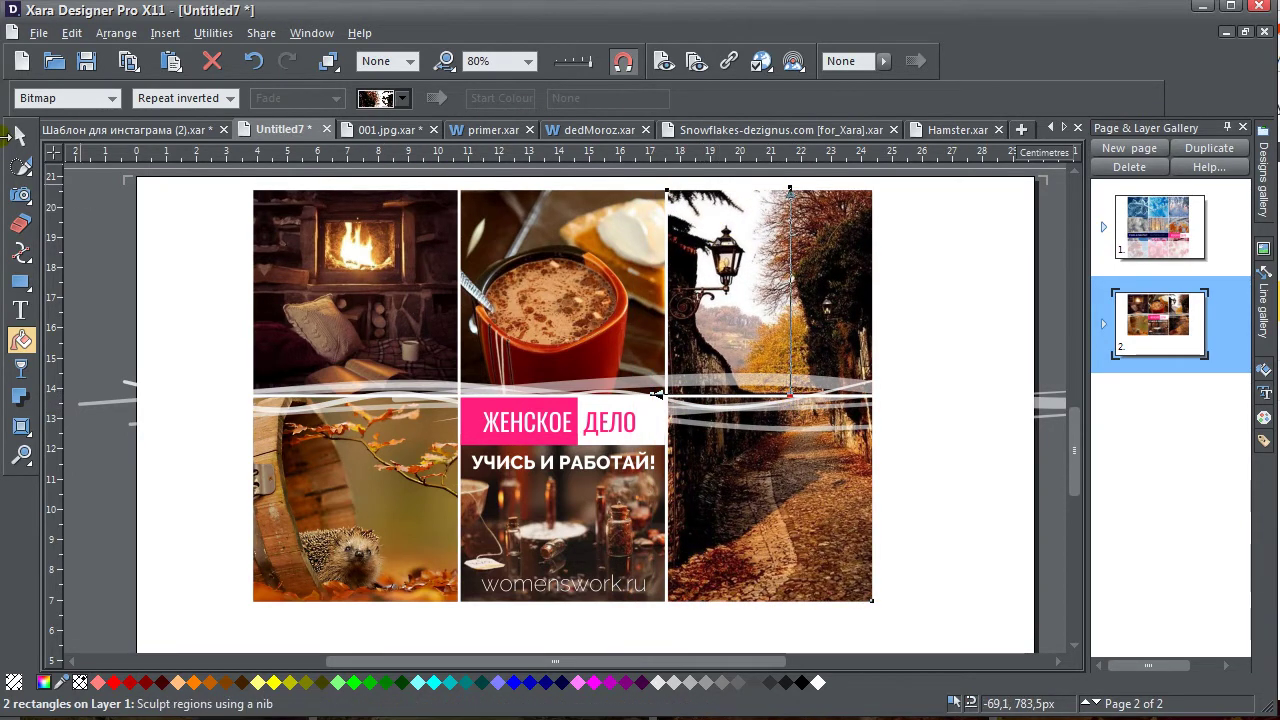
# Mirror the two street photo frames horizontally, keeping the picture upright, and clear the selection
pyautogui.click(17, 134)
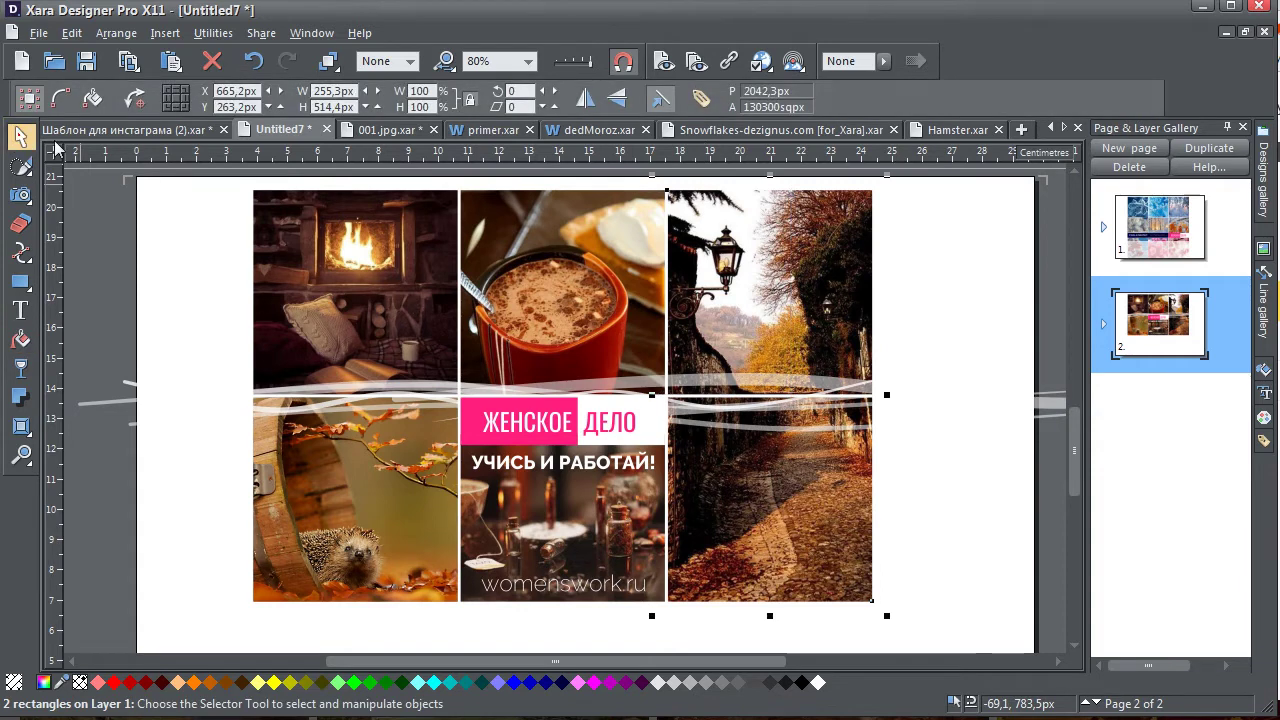
pyautogui.click(613, 101)
pyautogui.click(933, 302)
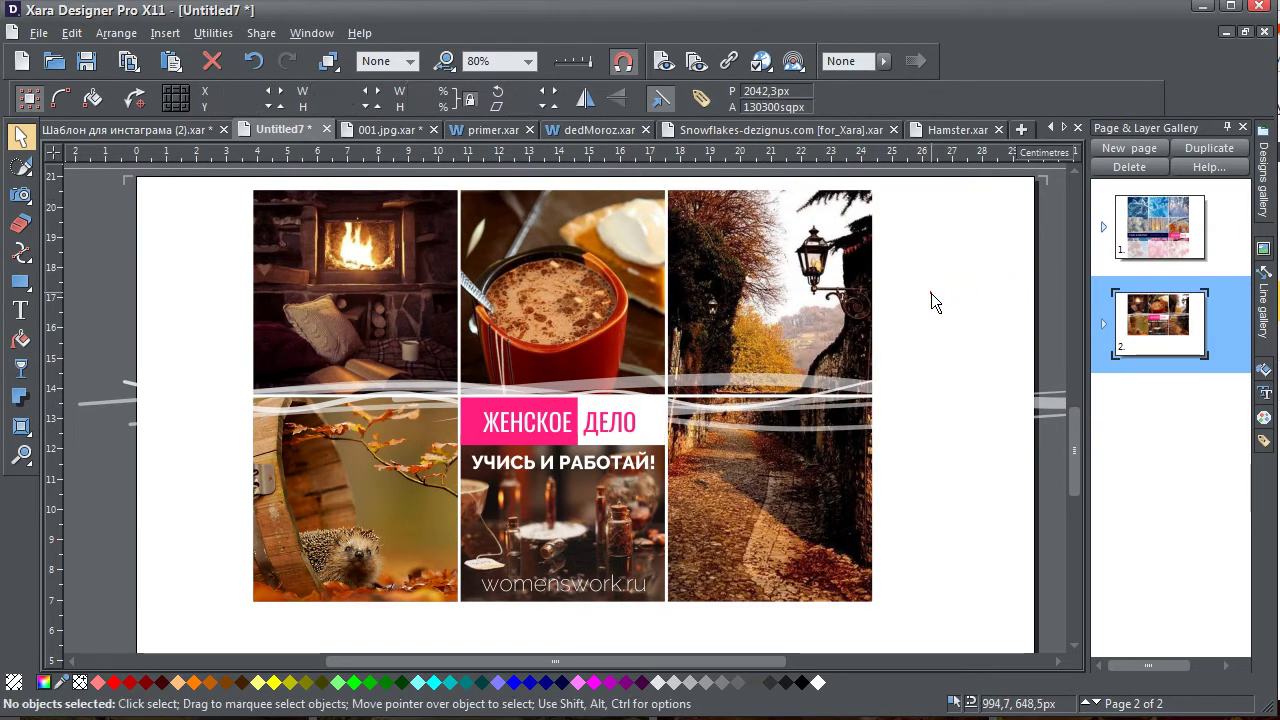
pyautogui.click(931, 300)
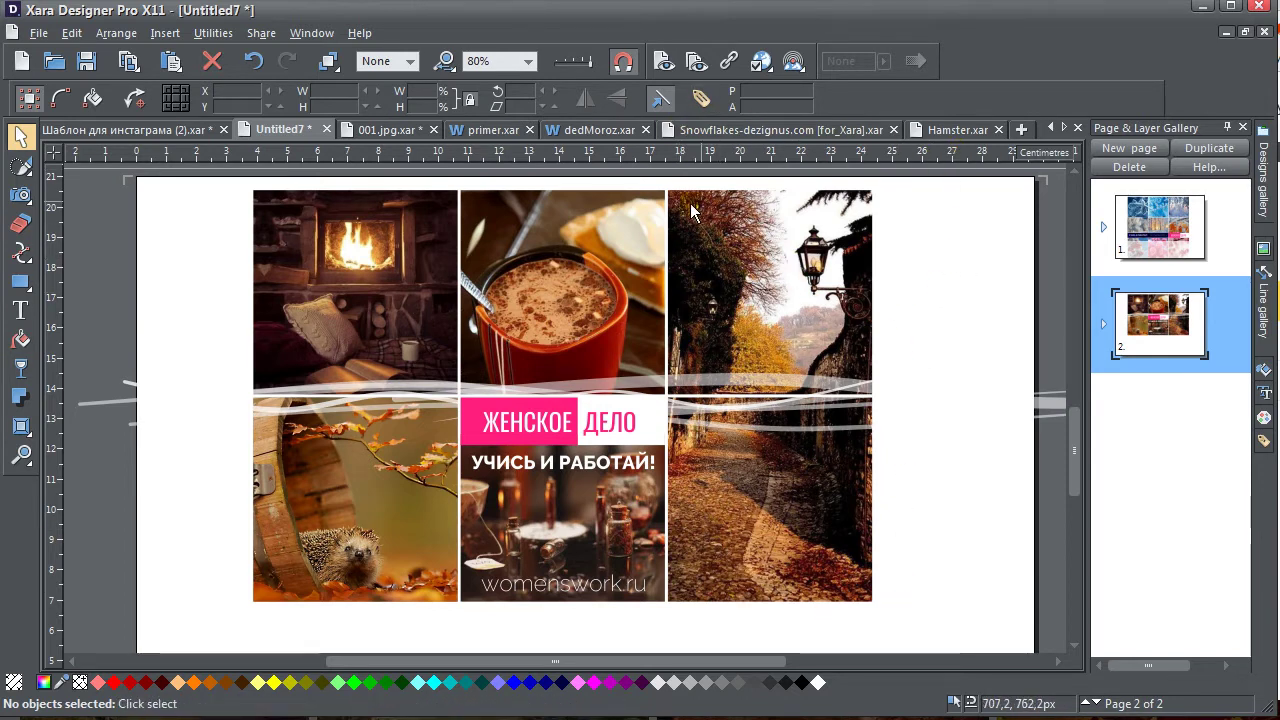
pyautogui.click(891, 601)
pyautogui.click(794, 398)
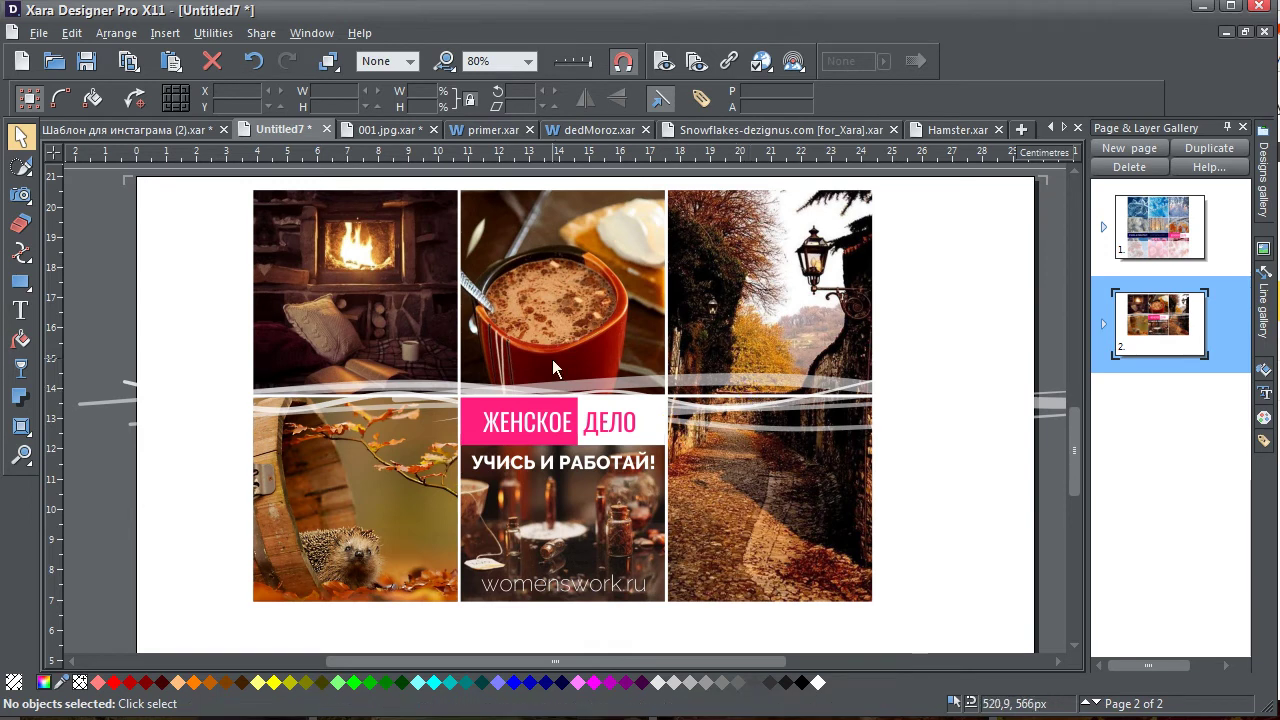
pyautogui.click(951, 499)
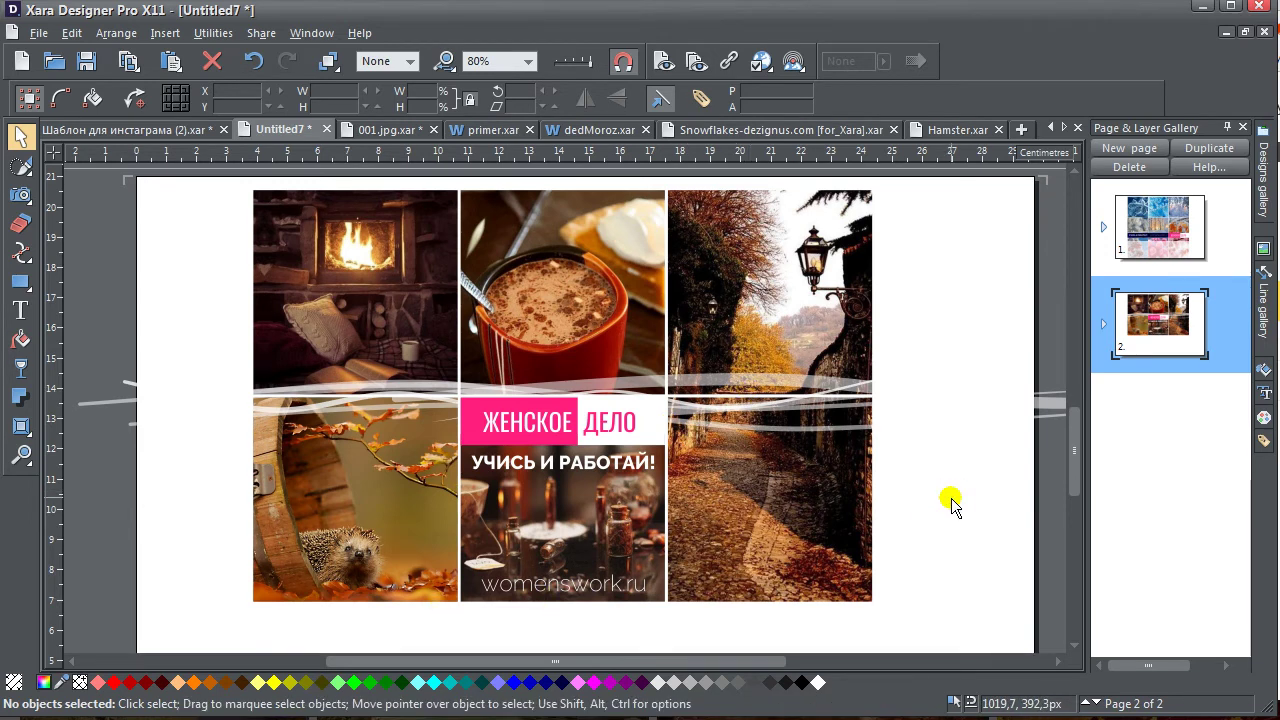